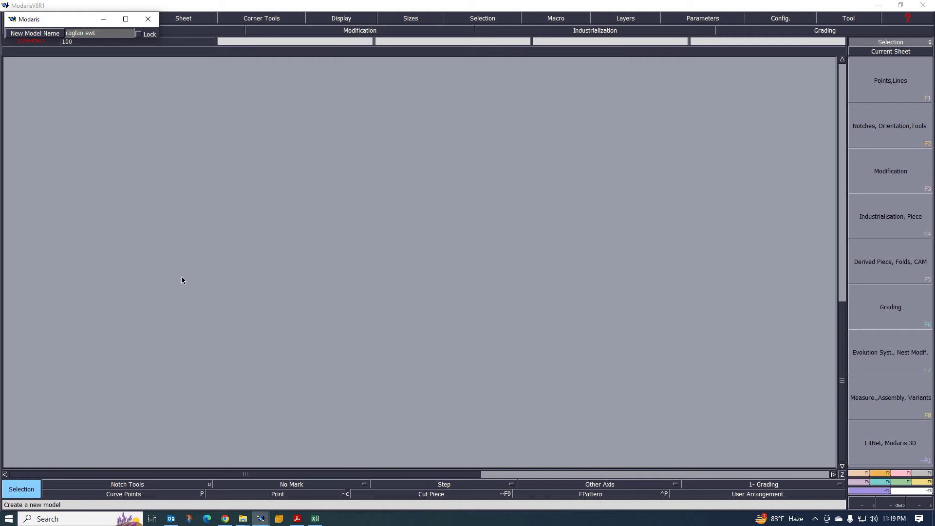
- Create the new model "raglan swt" and turn on the display of its title block, handles and sizes
{"action": "key", "text": "Return"}
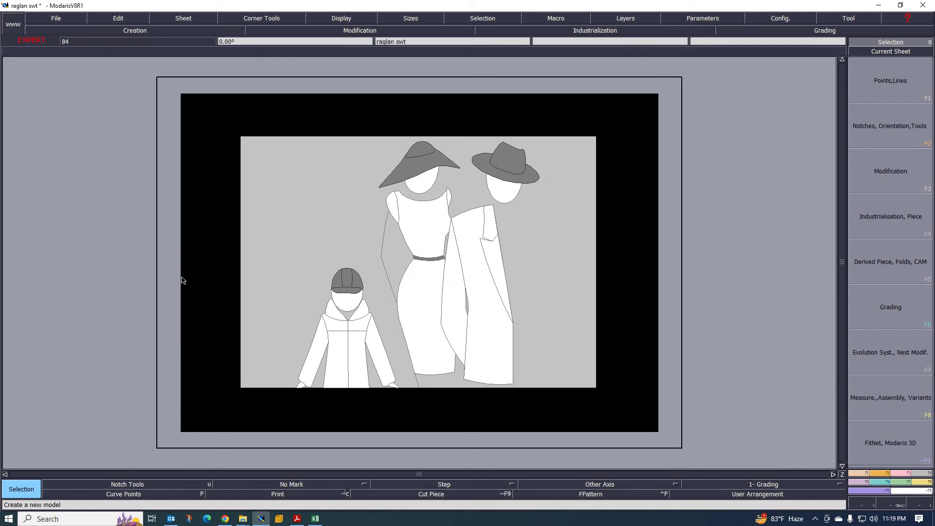
{"action": "left_click", "coordinate": [339, 17]}
{"action": "left_click", "coordinate": [358, 291]}
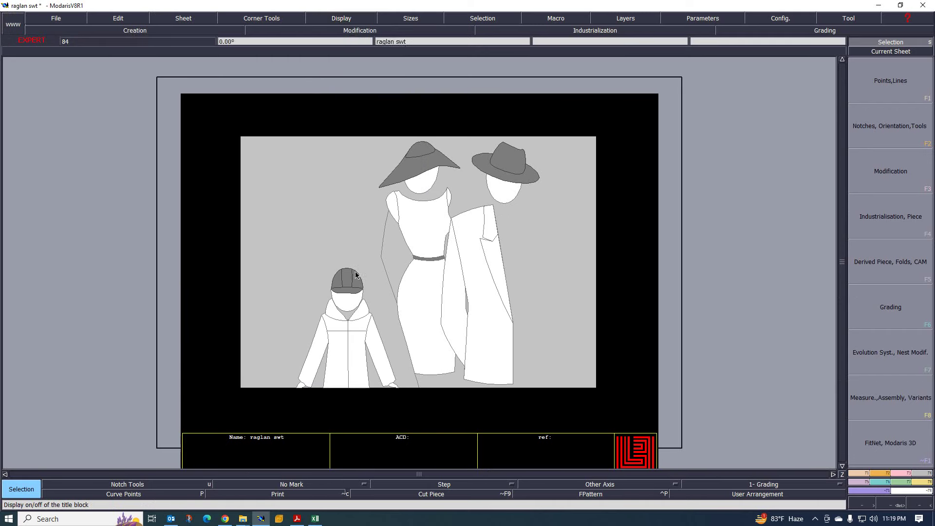
{"action": "left_click", "coordinate": [341, 18]}
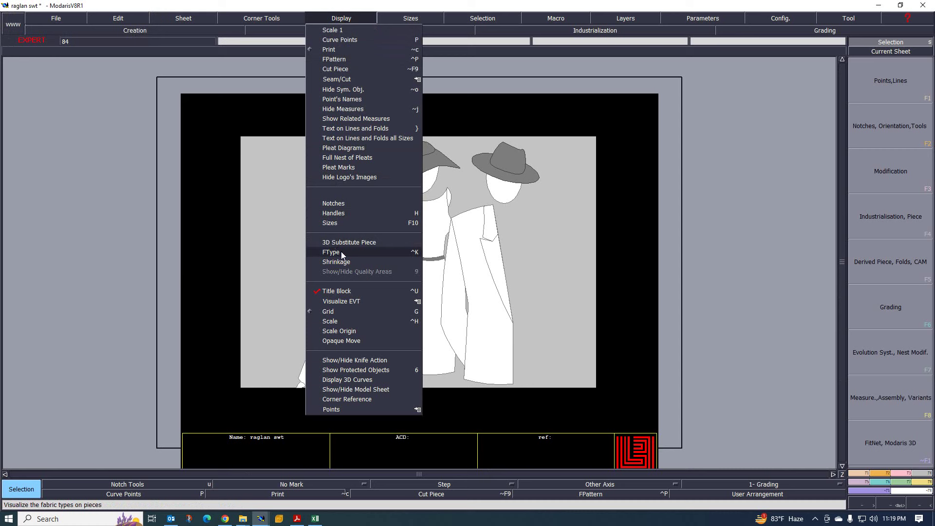
{"action": "left_click", "coordinate": [338, 213]}
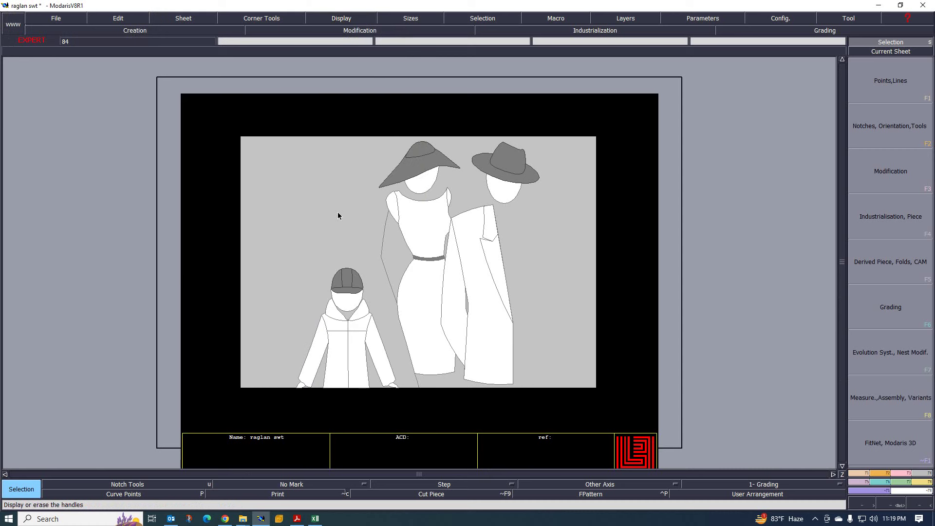
{"action": "left_click", "coordinate": [336, 18]}
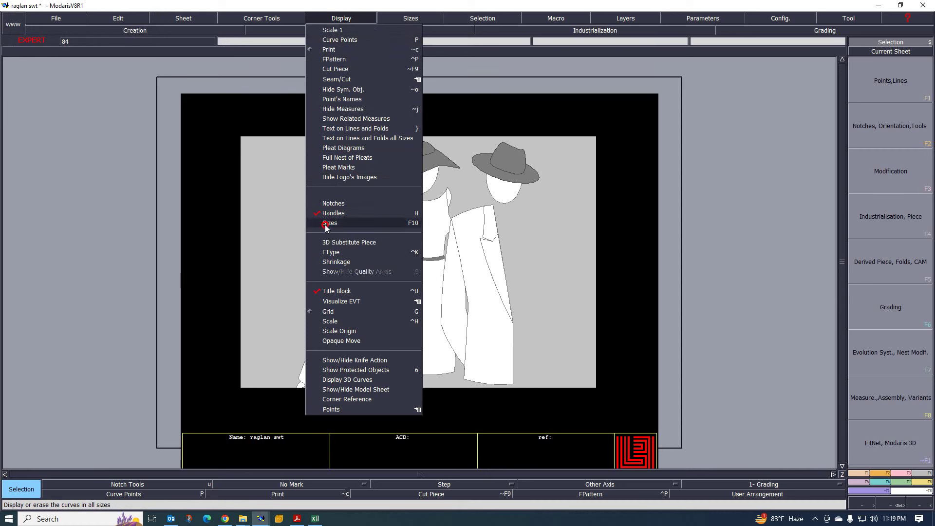
{"action": "left_click", "coordinate": [353, 223]}
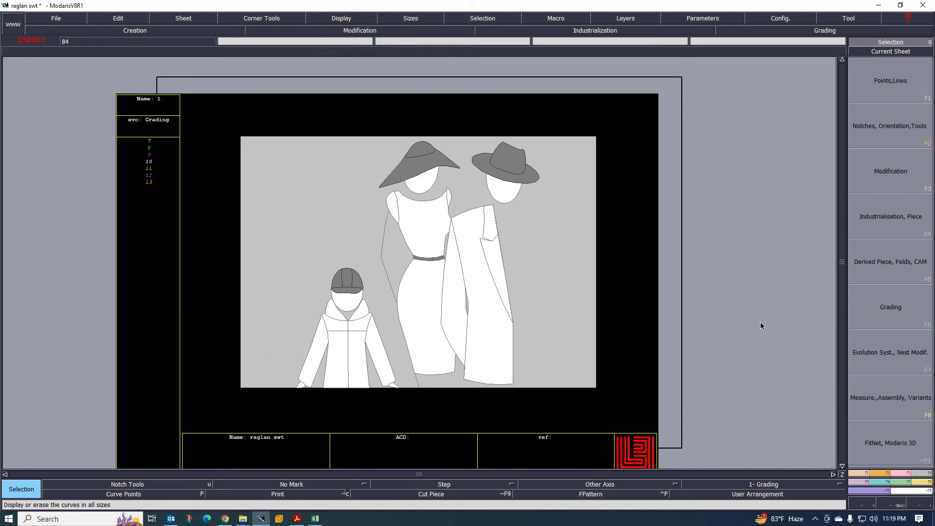
- Import the "2 TO 8" size range file as the model's evolution table, checking the sizes against the Excel size chart
{"action": "left_click", "coordinate": [912, 365]}
{"action": "left_click", "coordinate": [908, 185]}
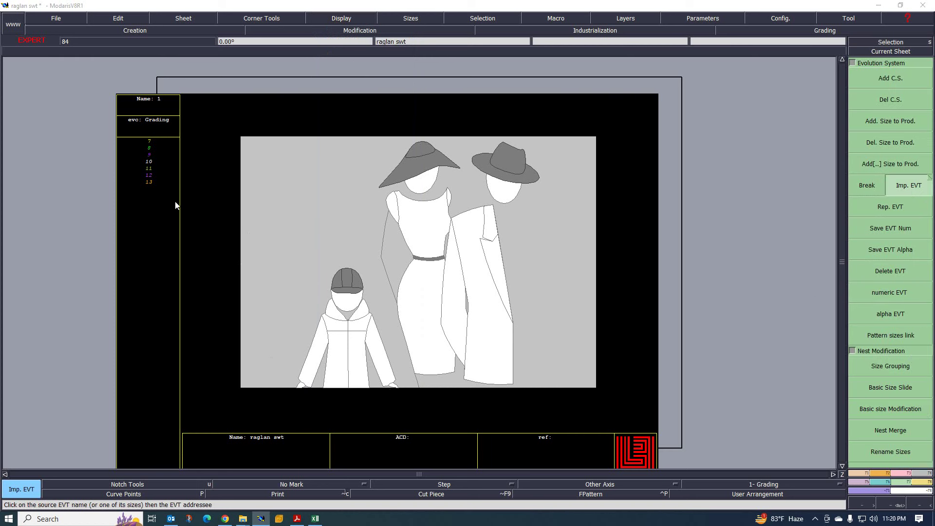
{"action": "left_click", "coordinate": [167, 167]}
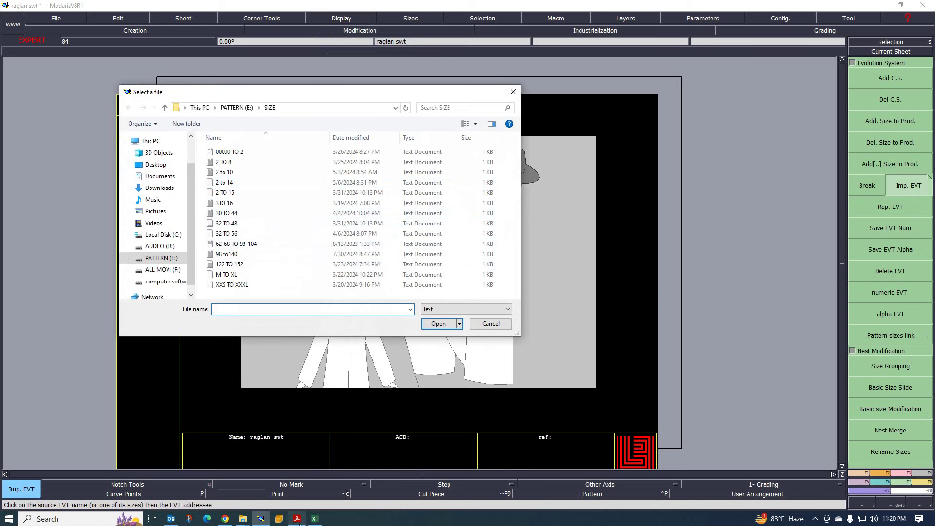
{"action": "left_click", "coordinate": [315, 518]}
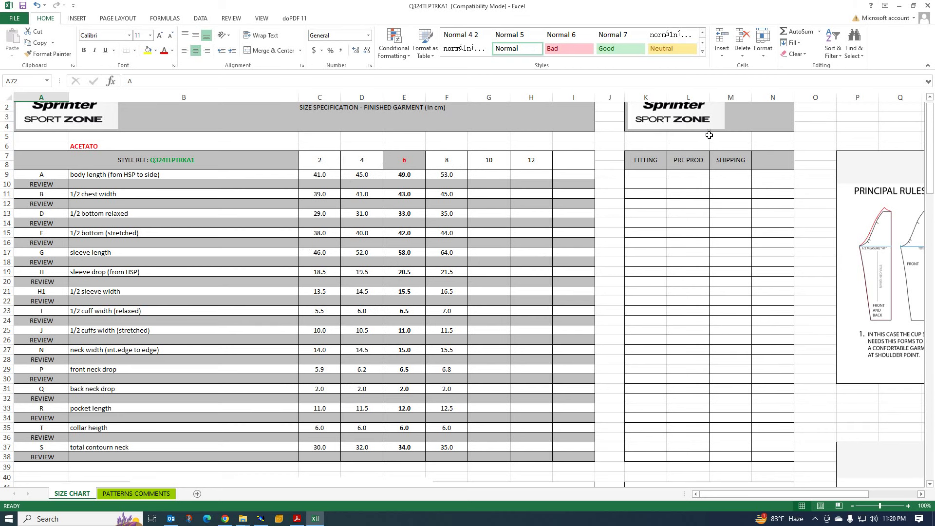
{"action": "left_click", "coordinate": [898, 6]}
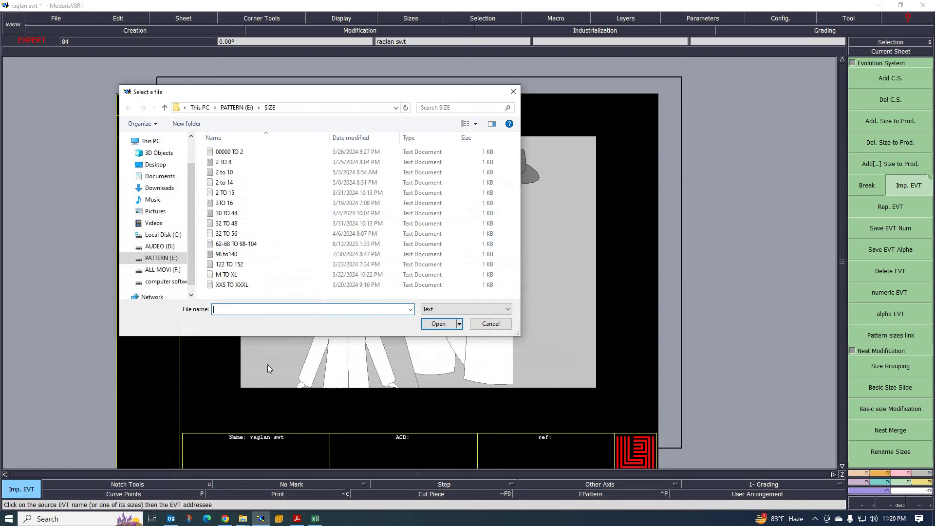
{"action": "double_click", "coordinate": [223, 162]}
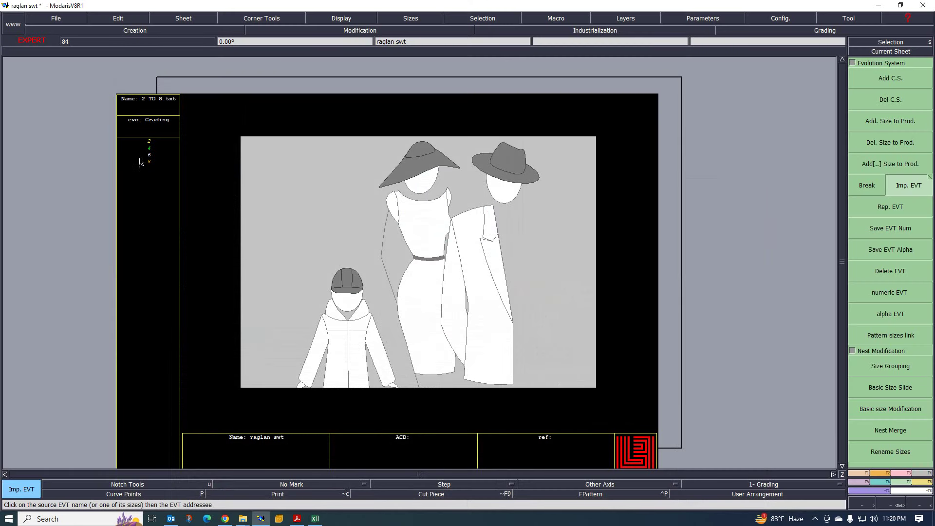
{"action": "left_click", "coordinate": [315, 518]}
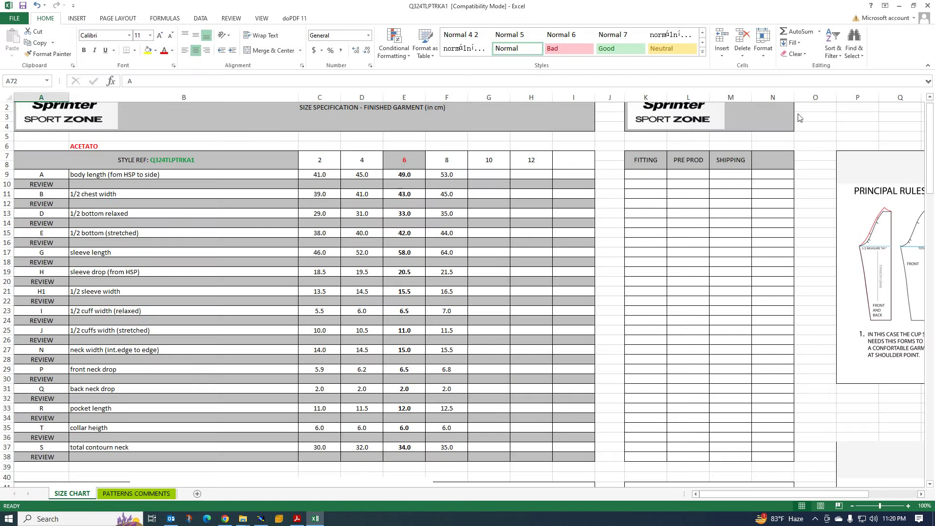
{"action": "left_click", "coordinate": [899, 5]}
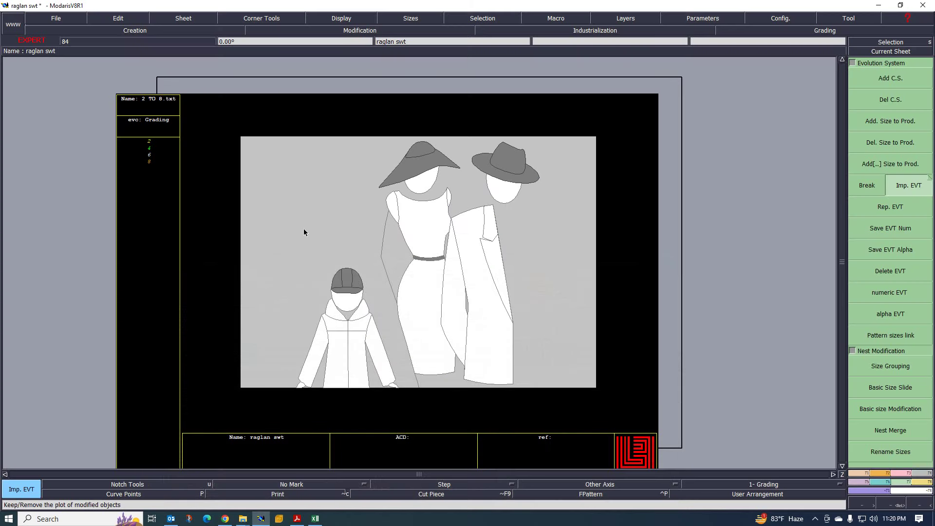
- Add a new sheet to the raglan swt model and activate the Rectangle tool
{"action": "left_click", "coordinate": [182, 20]}
{"action": "left_click", "coordinate": [183, 27]}
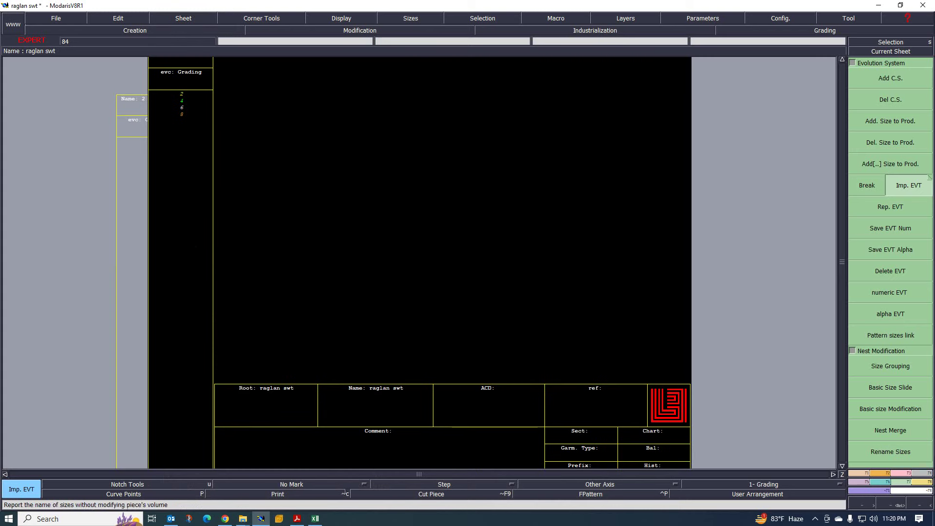
{"action": "key", "text": "F1"}
{"action": "left_click", "coordinate": [893, 367]}
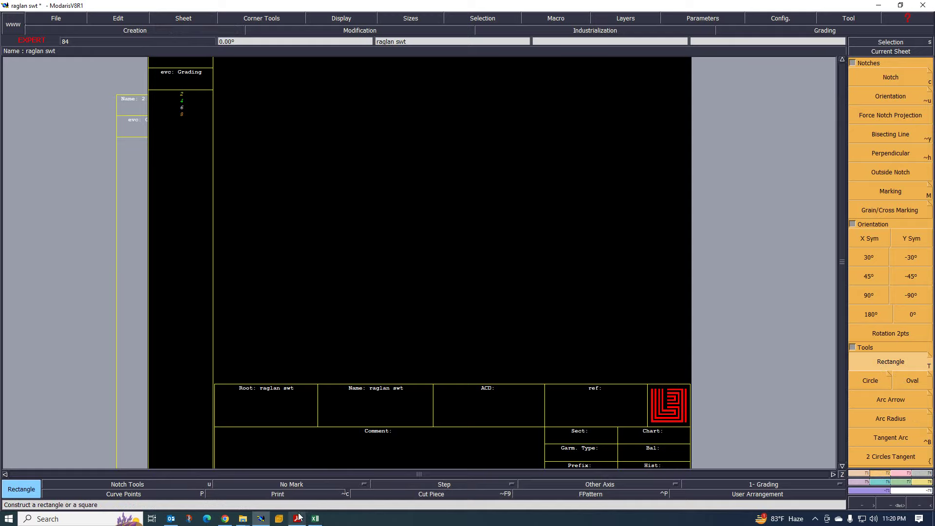
- Examine the Excel size chart, raglan sleeve rules and jacket measurement diagram, plus the jacket sketch and facing workmanship pages in the PDF tech pack
{"action": "left_click", "coordinate": [315, 519]}
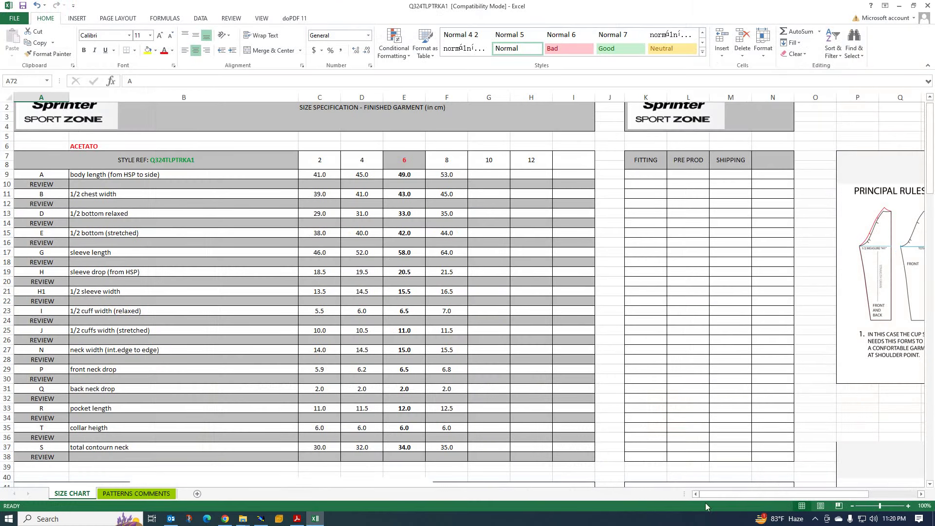
{"action": "left_click_drag", "start_coordinate": [719, 494], "coordinate": [797, 494]}
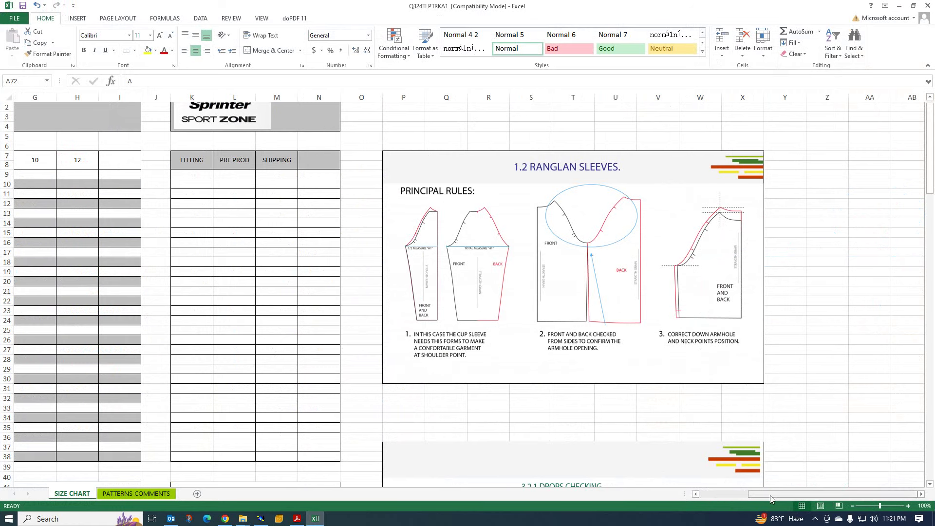
{"action": "left_click_drag", "start_coordinate": [770, 495], "coordinate": [721, 495]}
{"action": "scroll", "coordinate": [385, 372], "scroll_direction": "down", "scroll_amount": 10}
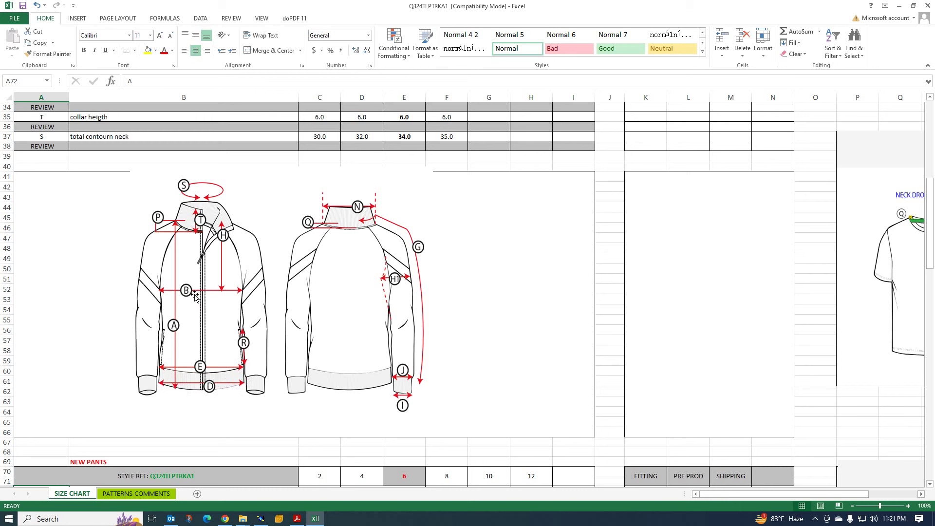
{"action": "left_click", "coordinate": [297, 518]}
{"action": "scroll", "coordinate": [376, 373], "scroll_direction": "up", "scroll_amount": 10}
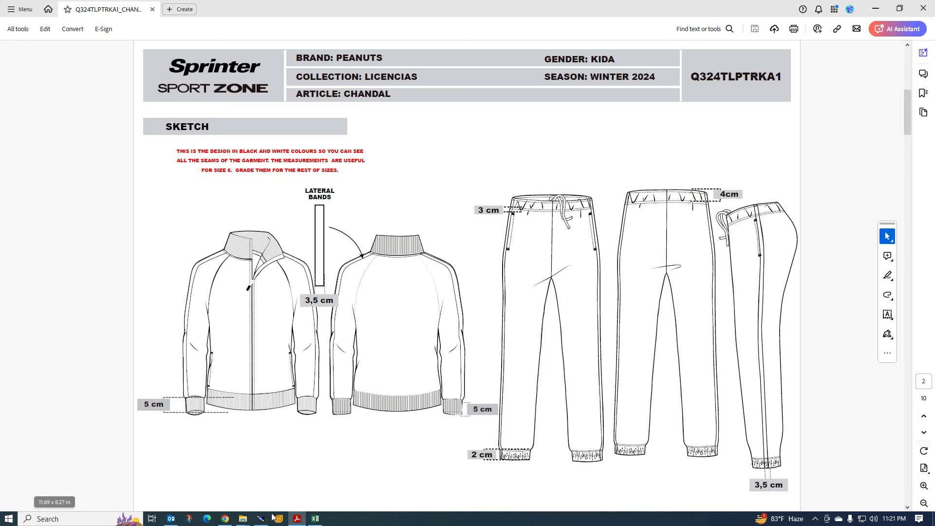
{"action": "scroll", "coordinate": [299, 482], "scroll_direction": "down", "scroll_amount": 2}
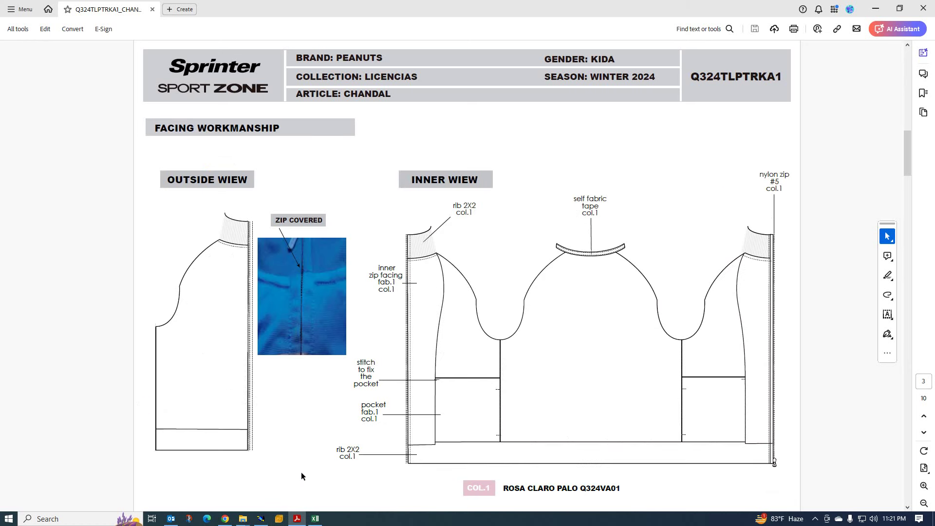
{"action": "left_click", "coordinate": [315, 518]}
{"action": "scroll", "coordinate": [356, 335], "scroll_direction": "up", "scroll_amount": 8}
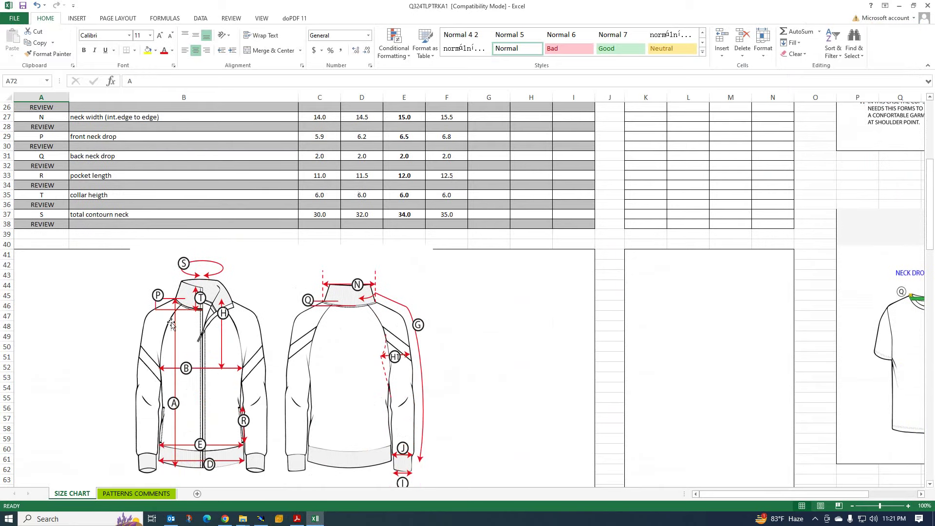
{"action": "scroll", "coordinate": [168, 323], "scroll_direction": "down", "scroll_amount": 5}
{"action": "scroll", "coordinate": [187, 377], "scroll_direction": "up", "scroll_amount": 5}
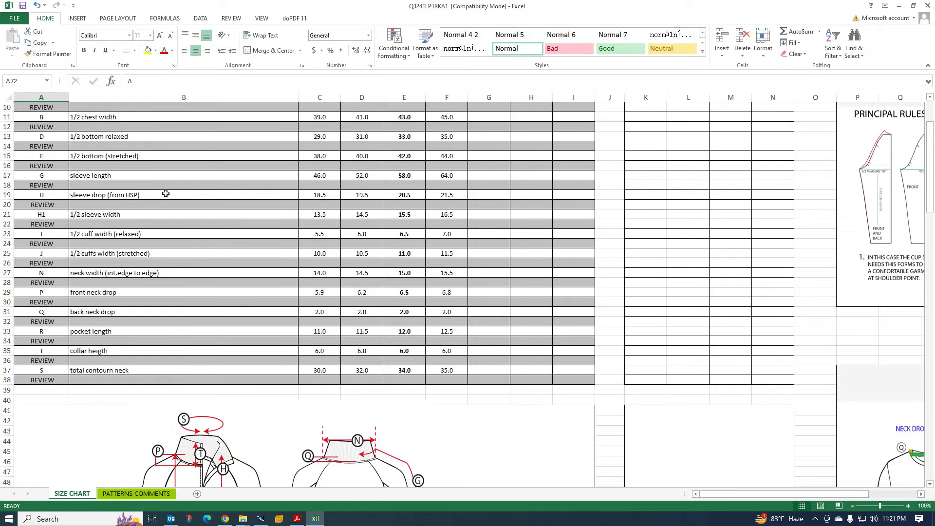
{"action": "scroll", "coordinate": [163, 191], "scroll_direction": "up", "scroll_amount": 3}
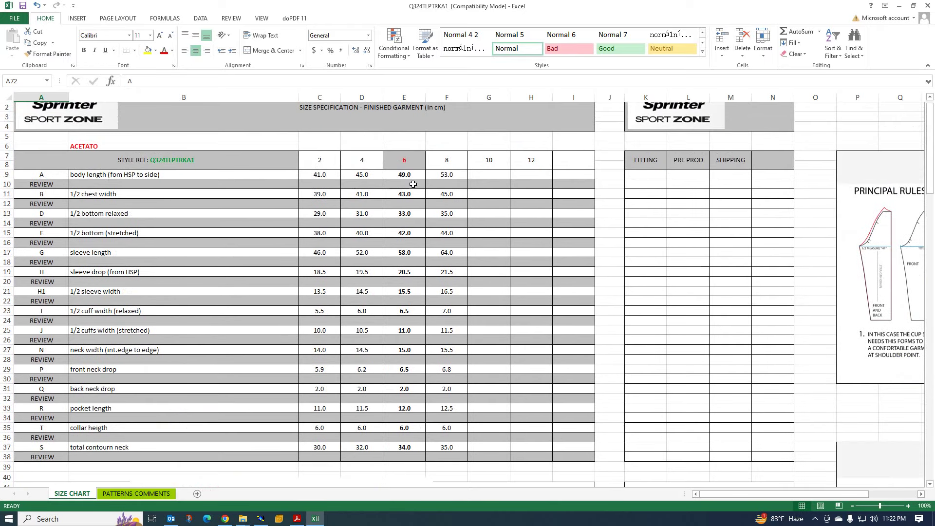
- Open the Windows Calculator, compute 59 - 5 for the rectangle's width, and minimize the calculator
{"action": "left_click", "coordinate": [8, 521]}
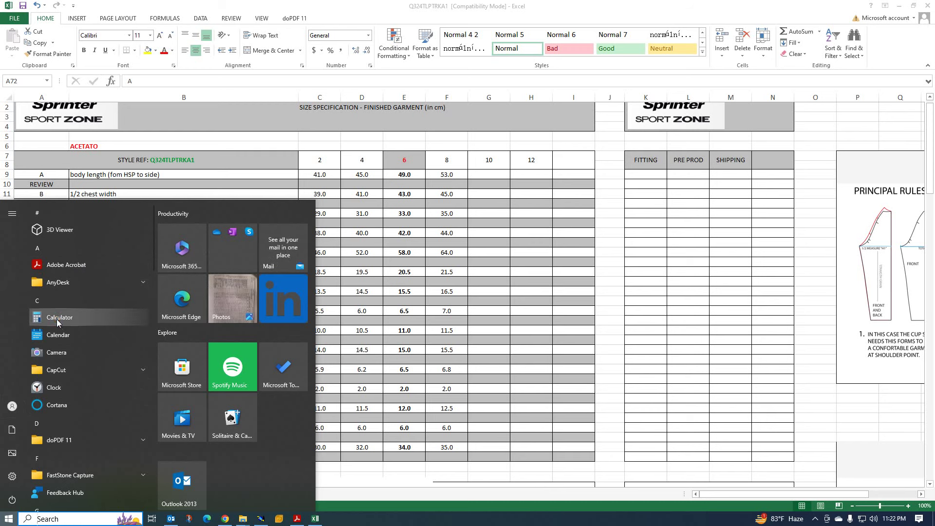
{"action": "left_click", "coordinate": [116, 319]}
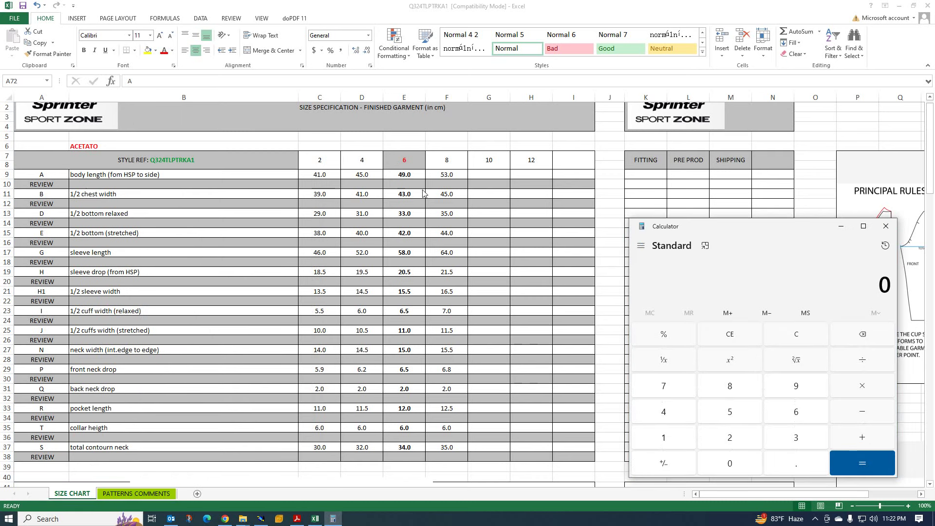
{"action": "left_click", "coordinate": [728, 412]}
{"action": "left_click", "coordinate": [803, 386]}
{"action": "left_click", "coordinate": [863, 412]}
{"action": "left_click", "coordinate": [729, 414]}
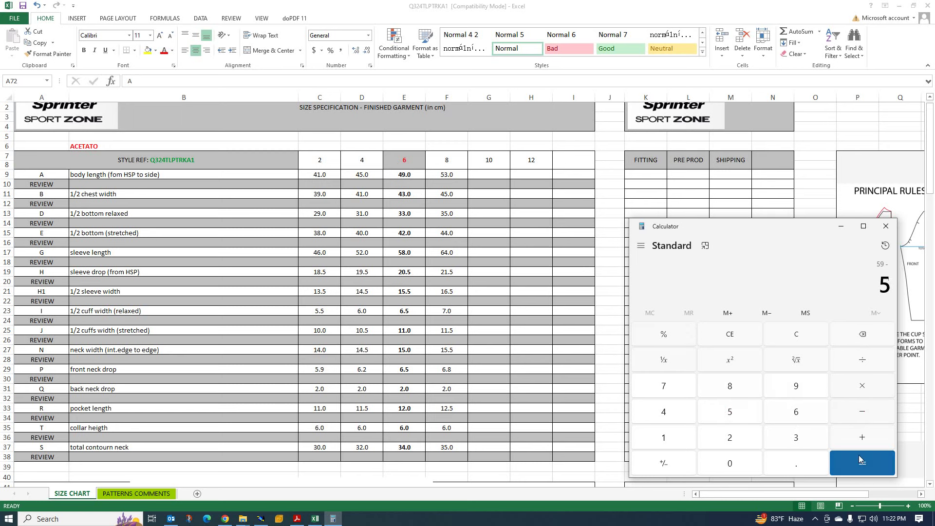
{"action": "left_click", "coordinate": [860, 462]}
{"action": "left_click", "coordinate": [841, 226]}
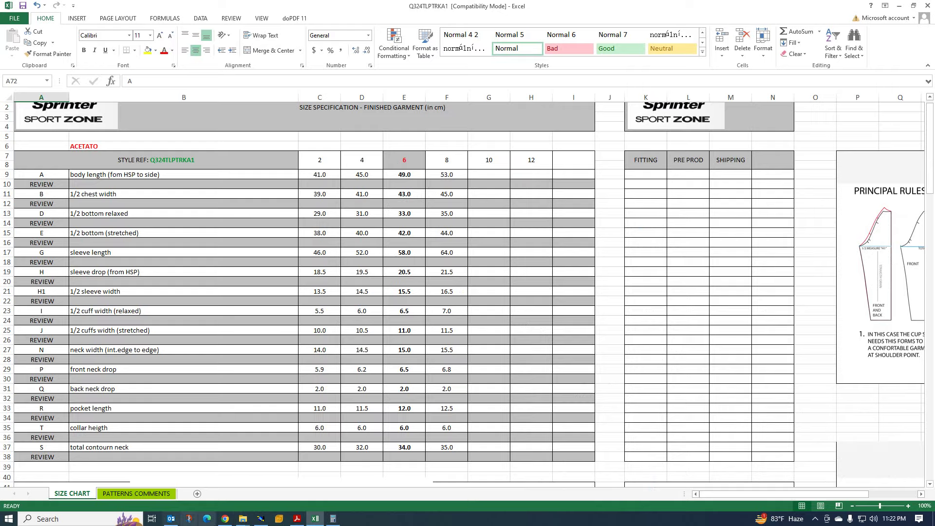
- Switch to Modaris and draw a rectangle on the new sheet with a width of 54 cm and a height of -21.5 cm
{"action": "left_click", "coordinate": [260, 518]}
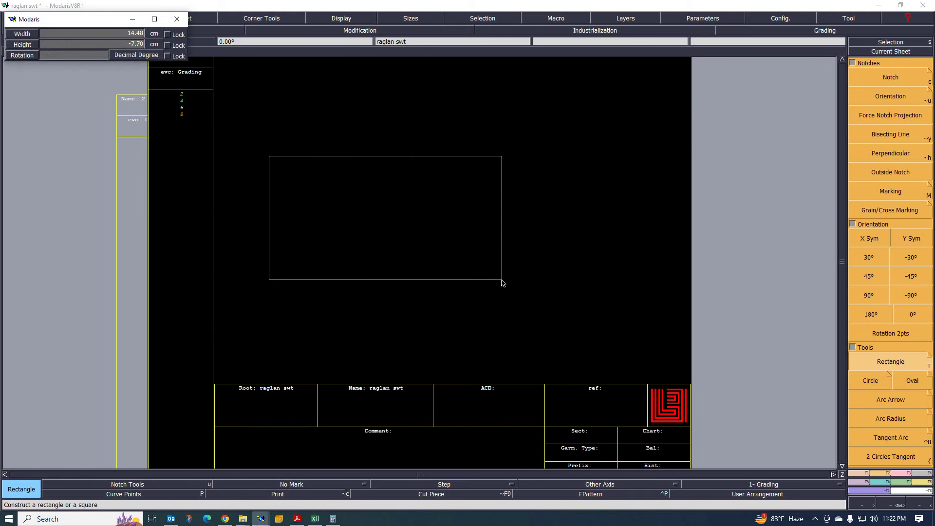
{"action": "type", "text": "54"}
{"action": "key", "text": "Return"}
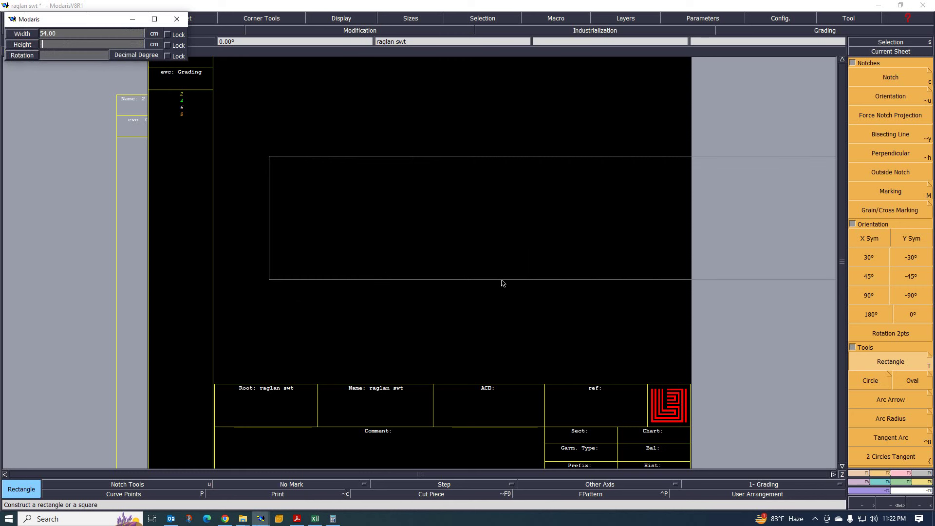
{"action": "type", "text": "-21.5"}
{"action": "key", "text": "Return"}
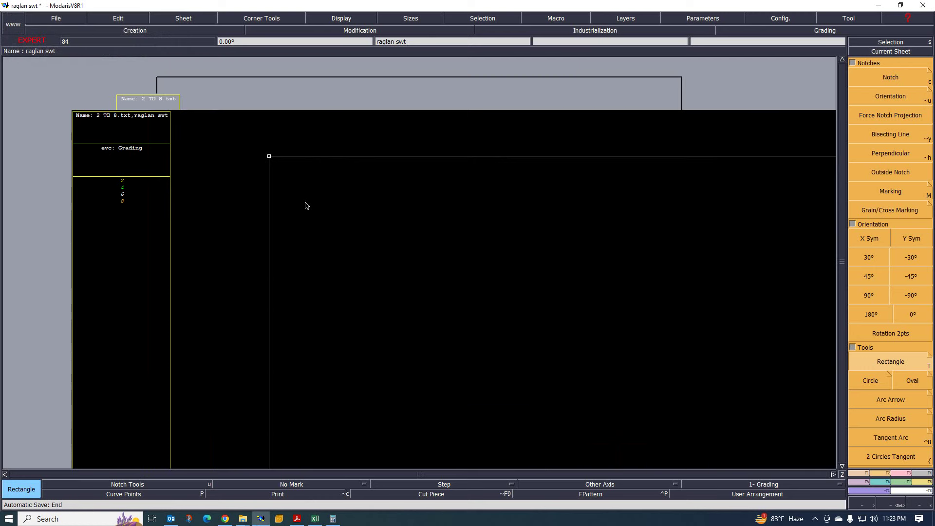
{"action": "key", "text": "Home"}
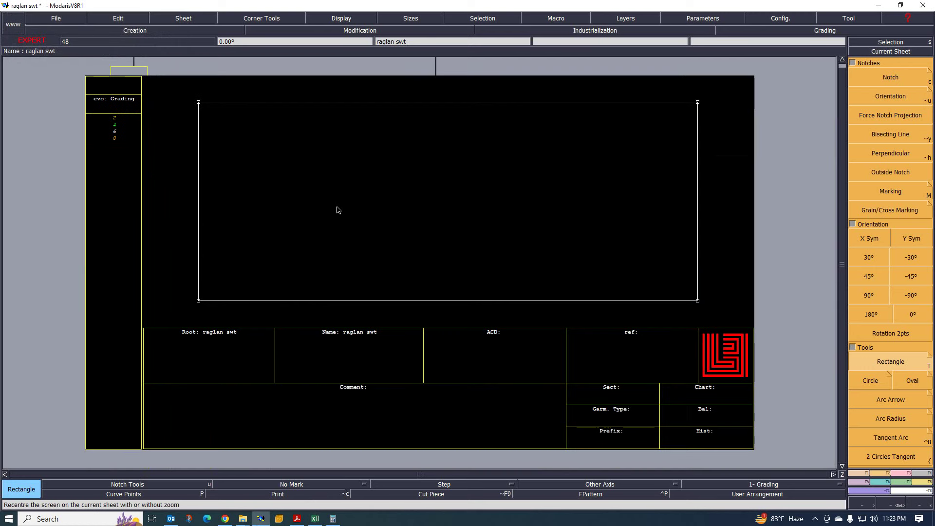
{"action": "scroll", "coordinate": [419, 232], "scroll_direction": "down", "scroll_amount": 1}
{"action": "scroll", "coordinate": [413, 229], "scroll_direction": "up", "scroll_amount": 2}
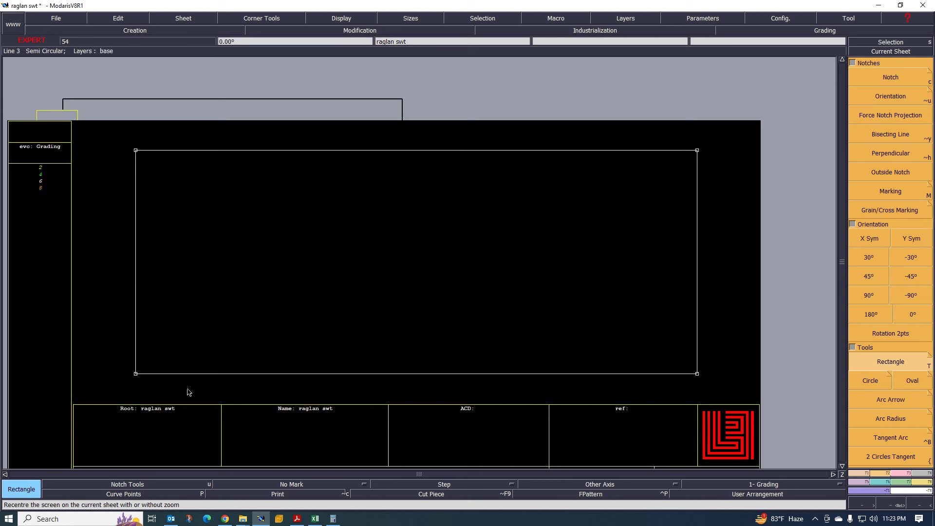
- Check the size 6 neck measurements in the Excel size chart, then return to Modaris and add a parallel to the rectangle's left edge at -2 cm
{"action": "left_click", "coordinate": [315, 519]}
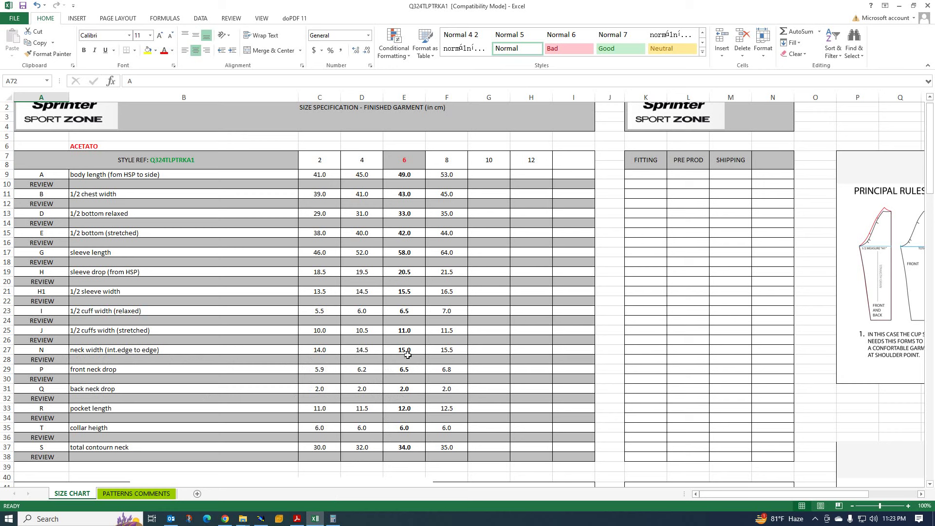
{"action": "left_click", "coordinate": [899, 5]}
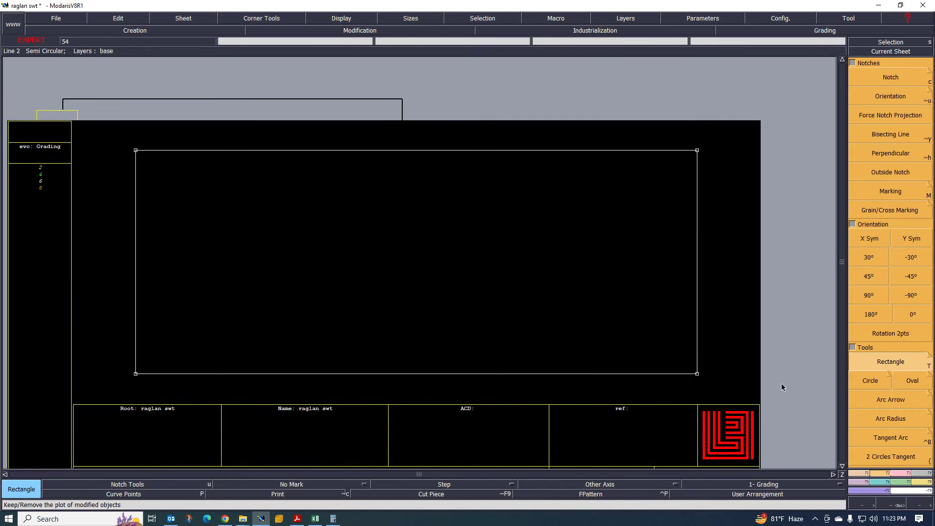
{"action": "left_click", "coordinate": [868, 475]}
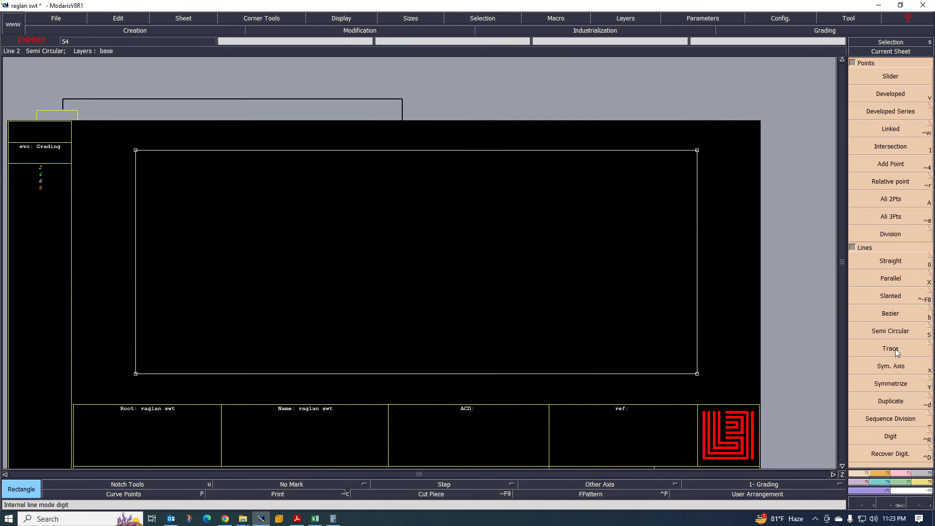
{"action": "left_click", "coordinate": [877, 281]}
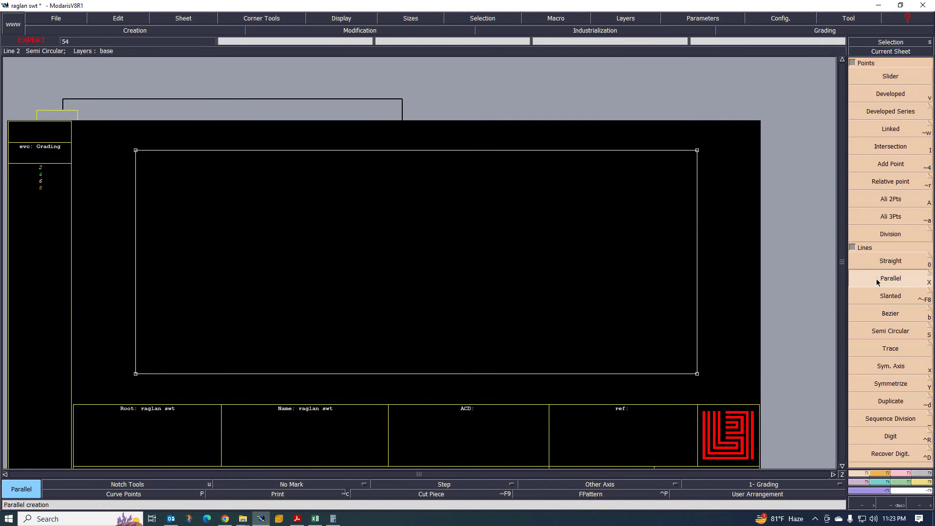
{"action": "left_click", "coordinate": [142, 293]}
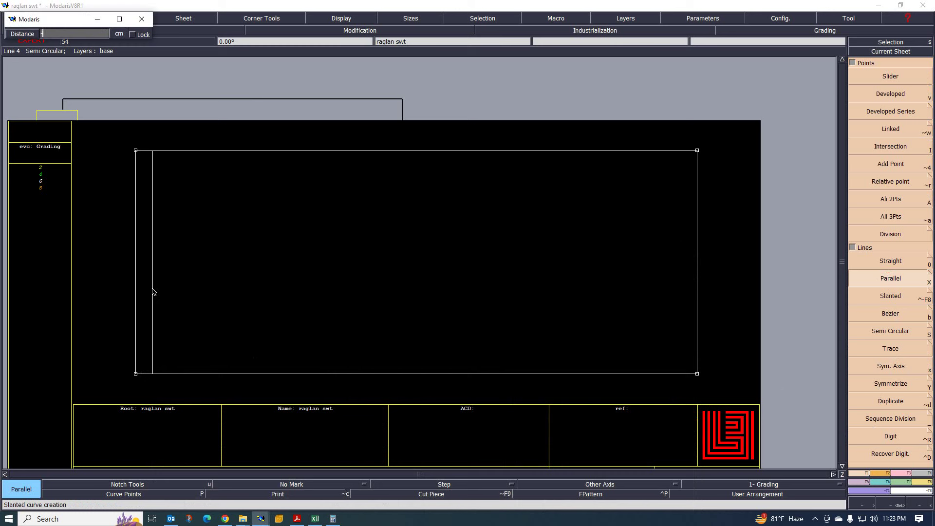
{"action": "type", "text": "-2"}
{"action": "key", "text": "Return"}
{"action": "scroll", "coordinate": [153, 291], "scroll_direction": "down", "scroll_amount": 1}
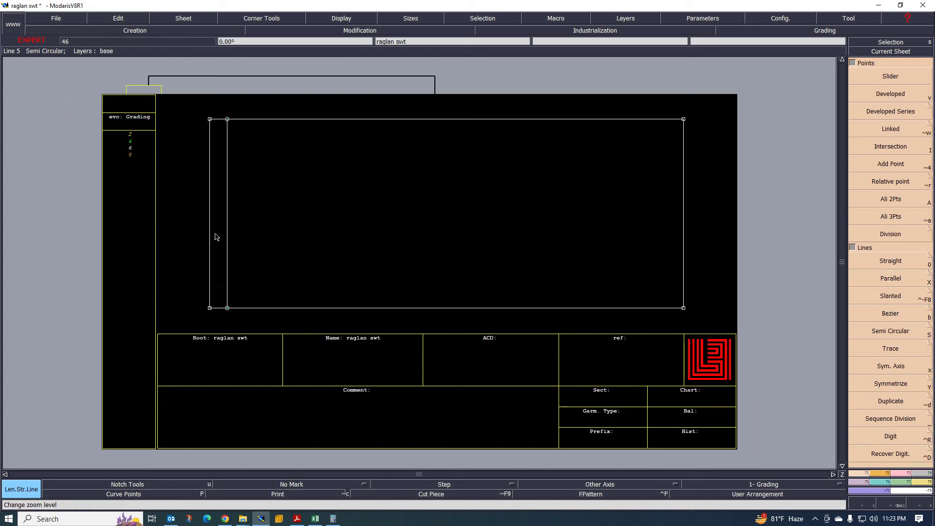
- Create a second parallel to the rectangle's left edge at a distance of -6.5 cm for the front neck drop
{"action": "left_click", "coordinate": [890, 280]}
{"action": "left_click", "coordinate": [210, 222]}
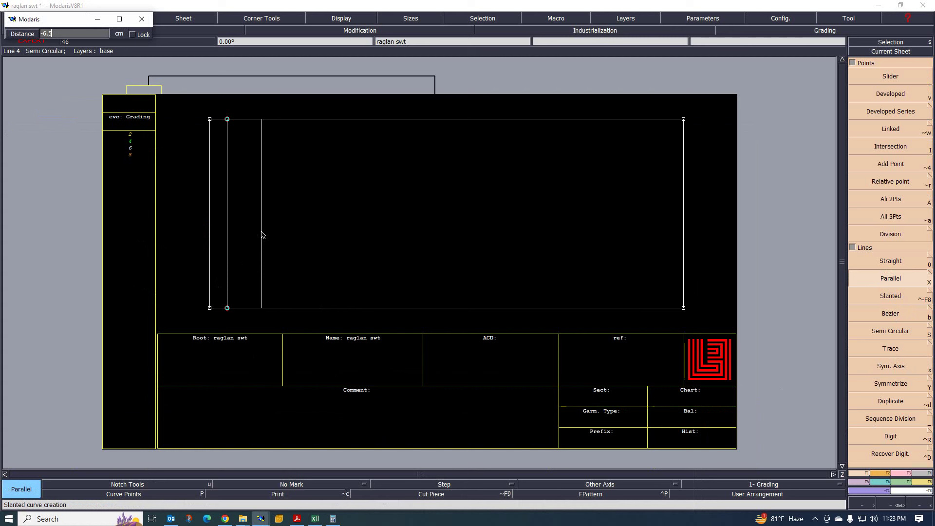
{"action": "type", "text": "-6.5"}
{"action": "key", "text": "Return"}
- Create a parallel to the rectangle's bottom edge at a distance of -7.5 cm for half the neck width
{"action": "left_click", "coordinate": [246, 307]}
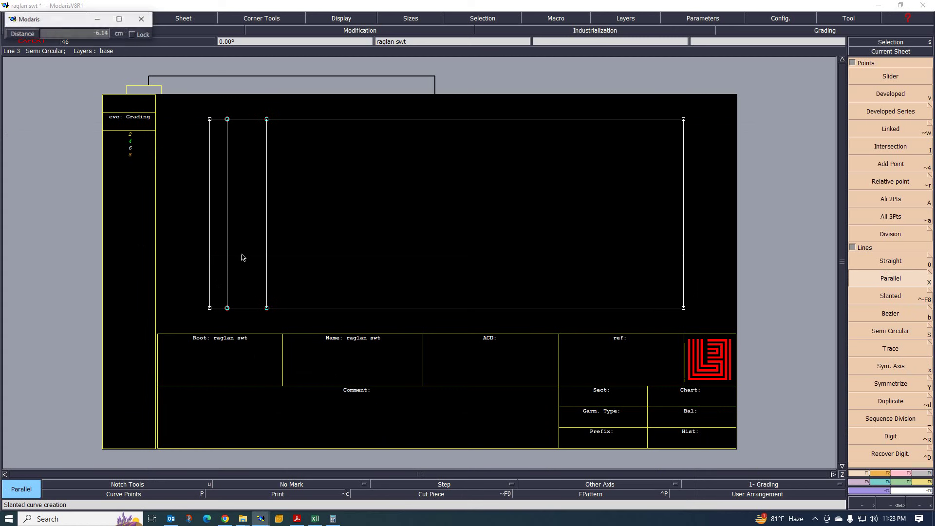
{"action": "type", "text": "-6.50"}
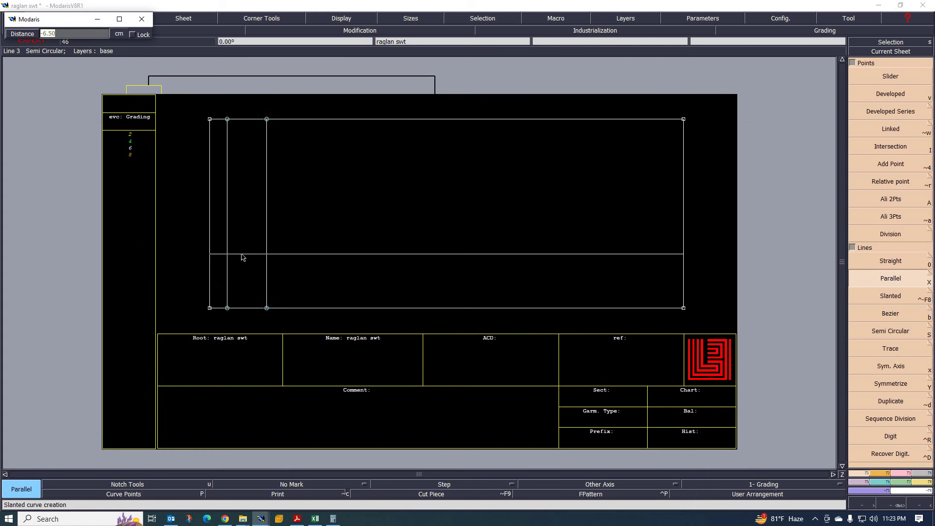
{"action": "type", "text": "-7.5"}
{"action": "key", "text": "Return"}
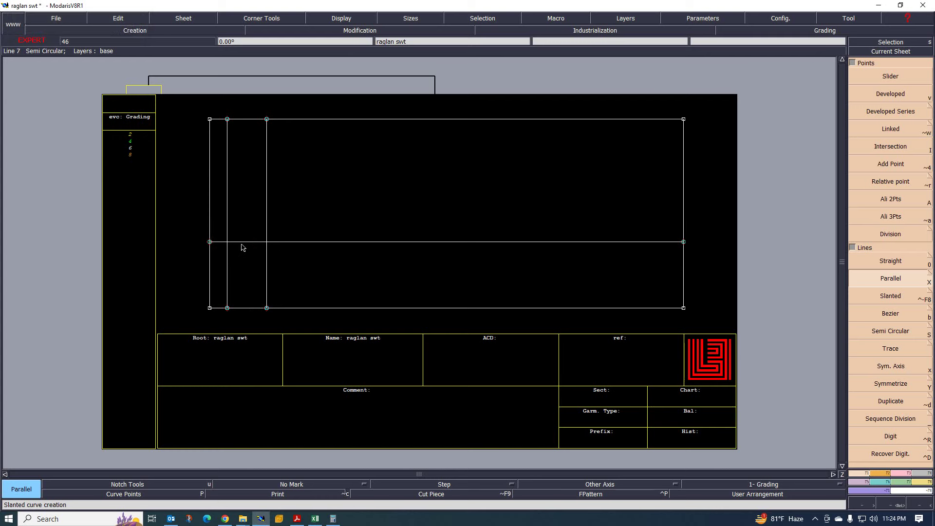
{"action": "scroll", "coordinate": [290, 204], "scroll_direction": "down", "scroll_amount": 1}
{"action": "scroll", "coordinate": [244, 234], "scroll_direction": "up", "scroll_amount": 2}
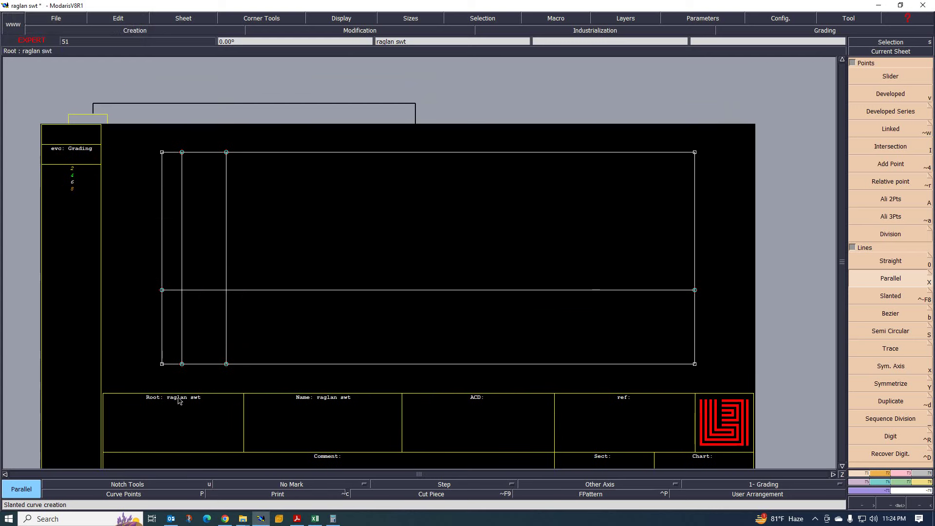
- Draw two Bezier lines from the lower ends of the 2 cm and 6.5 cm neck drop lines to the neck width point on the left edge
{"action": "left_click", "coordinate": [894, 317]}
{"action": "left_click", "coordinate": [182, 364]}
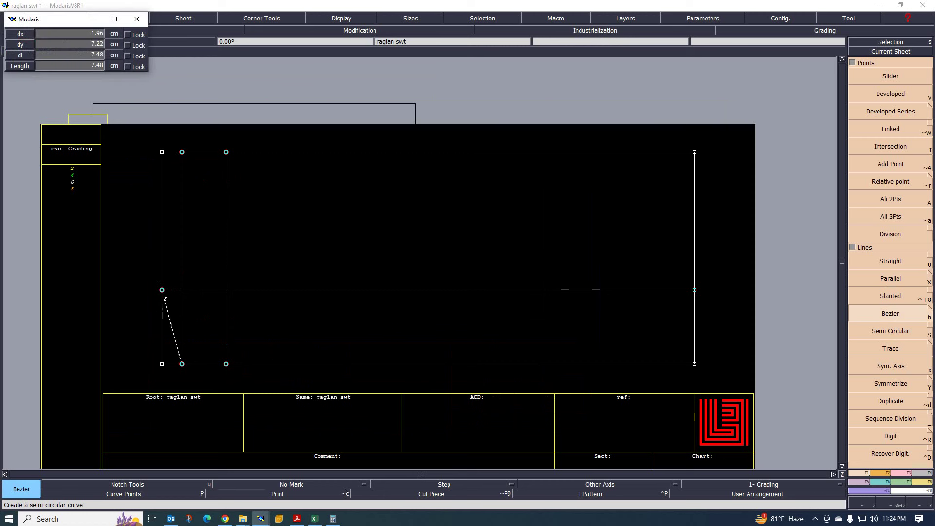
{"action": "left_click", "coordinate": [162, 291]}
{"action": "left_click", "coordinate": [226, 364]}
{"action": "left_click", "coordinate": [162, 290]}
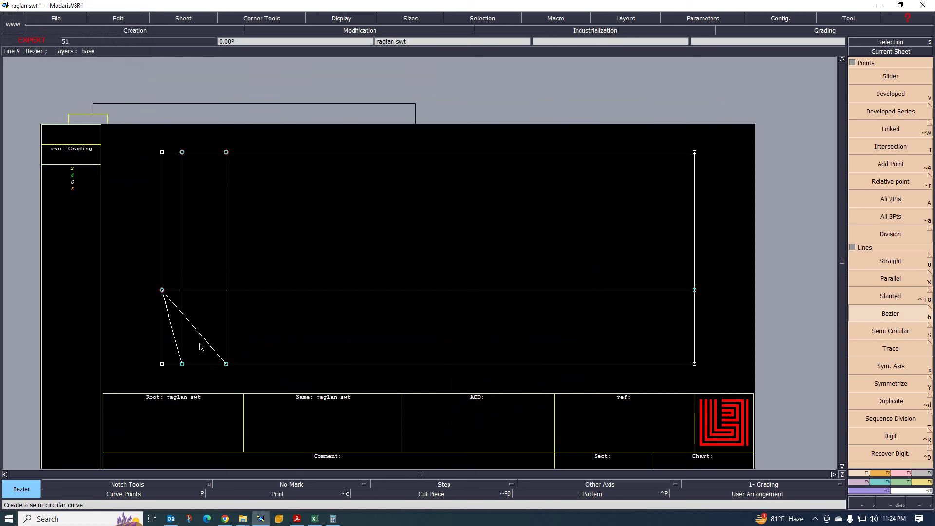
- Reshape the front and back neckline Beziers into smooth, rounded neck curves by adjusting their tangent handles
{"action": "key", "text": "F2"}
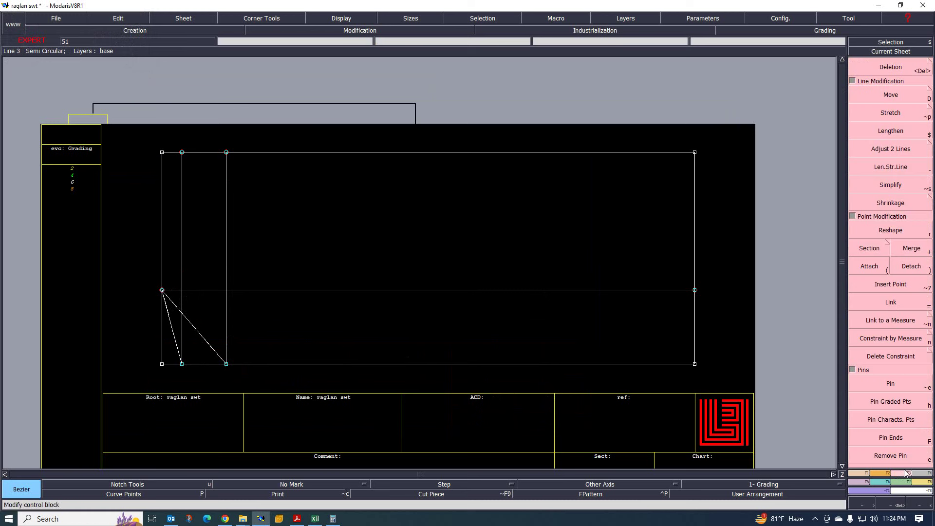
{"action": "left_click", "coordinate": [887, 231]}
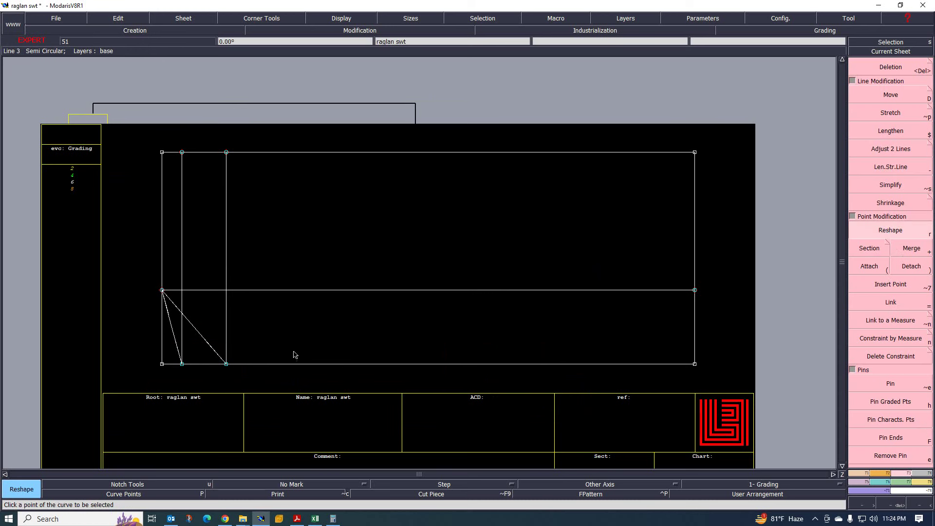
{"action": "left_click", "coordinate": [224, 333]}
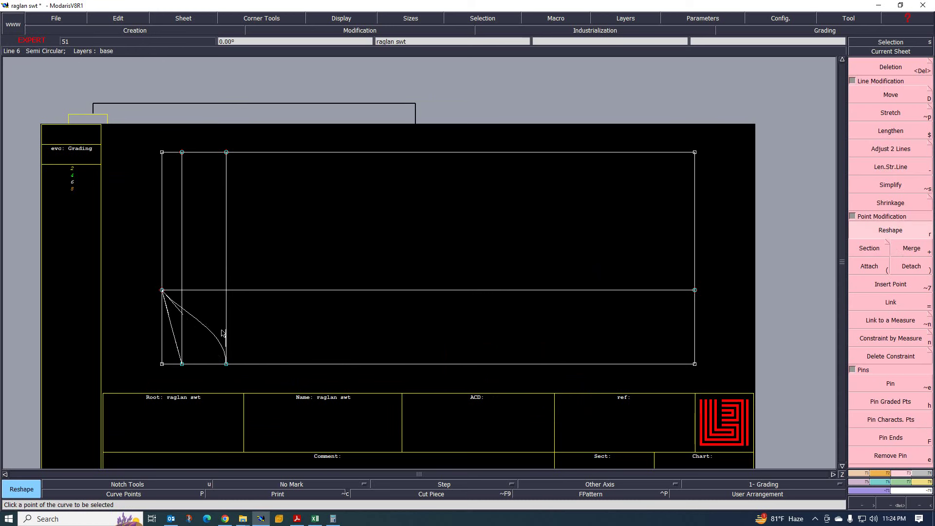
{"action": "left_click", "coordinate": [210, 302]}
{"action": "left_click", "coordinate": [176, 344]}
{"action": "left_click", "coordinate": [180, 325]}
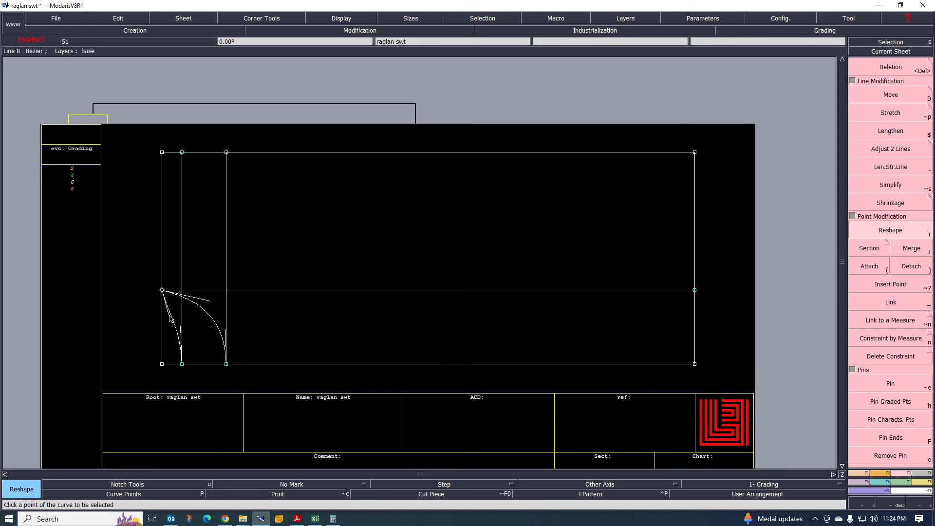
{"action": "scroll", "coordinate": [180, 326], "scroll_direction": "up", "scroll_amount": 3}
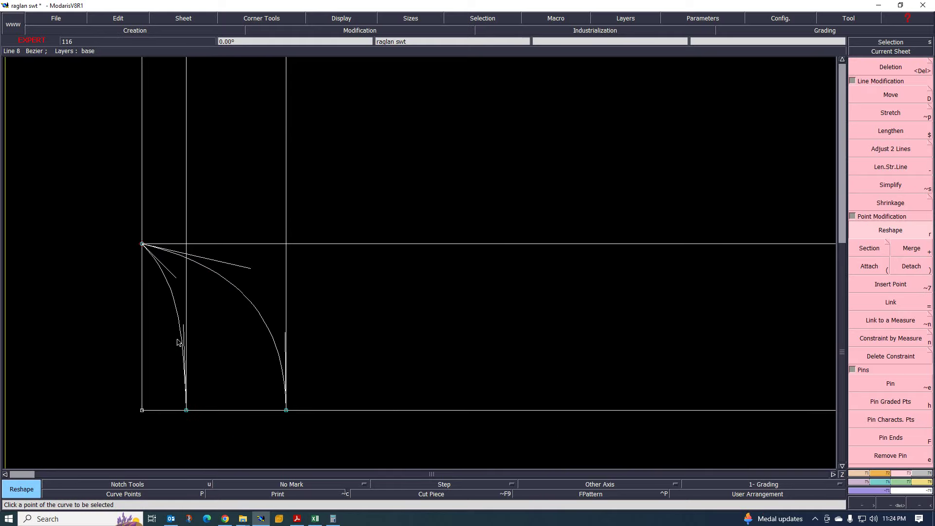
{"action": "scroll", "coordinate": [187, 326], "scroll_direction": "down", "scroll_amount": 5}
{"action": "scroll", "coordinate": [196, 335], "scroll_direction": "up", "scroll_amount": 1}
{"action": "scroll", "coordinate": [175, 338], "scroll_direction": "up", "scroll_amount": 2}
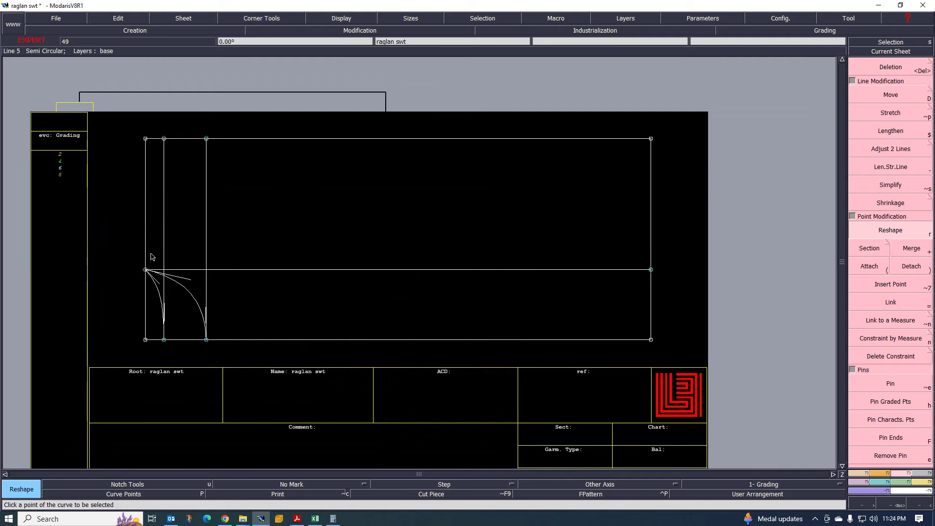
{"action": "scroll", "coordinate": [192, 280], "scroll_direction": "up", "scroll_amount": 1}
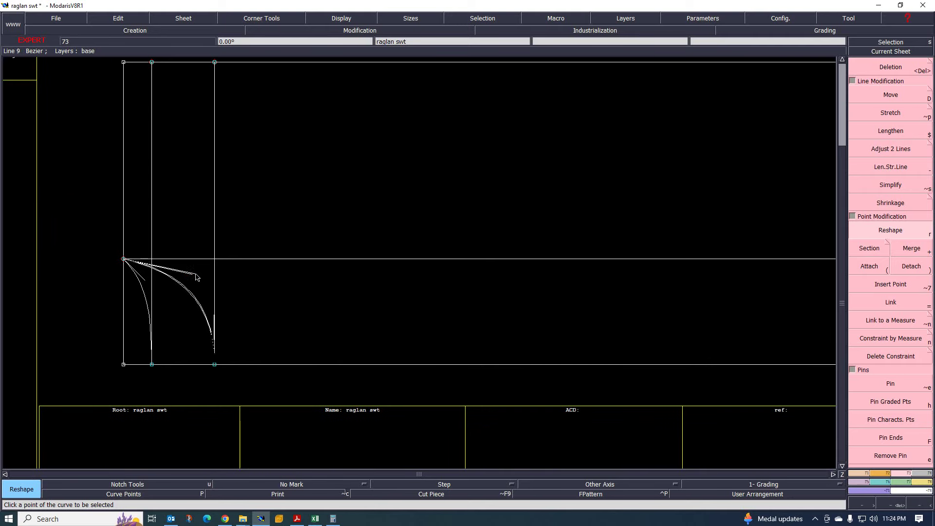
{"action": "scroll", "coordinate": [197, 324], "scroll_direction": "down", "scroll_amount": 2}
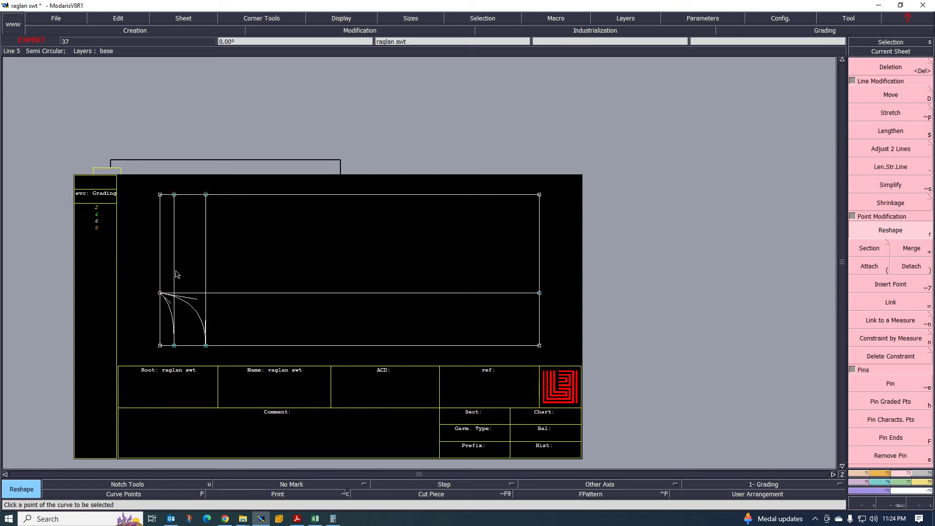
{"action": "scroll", "coordinate": [165, 263], "scroll_direction": "up", "scroll_amount": 1}
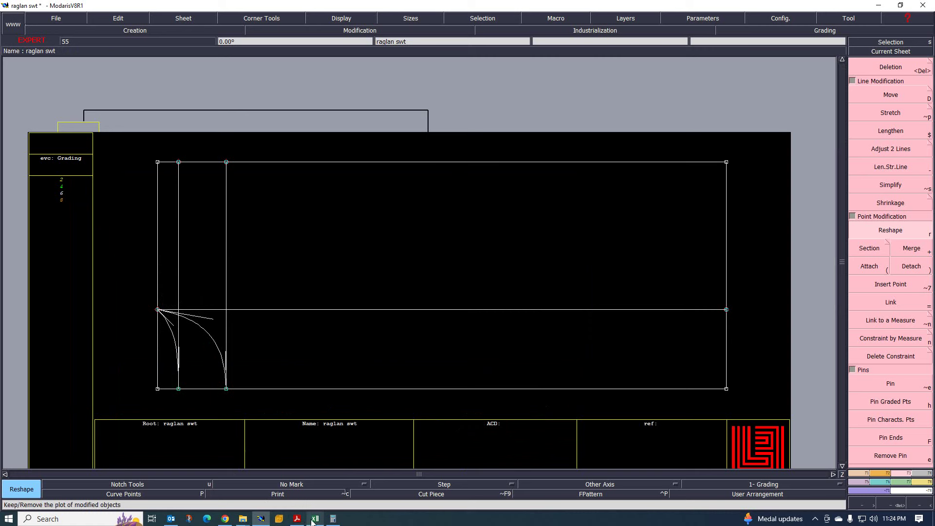
- Examine the sleeve drop and other size 6 measurements in the Excel size chart against the jacket measurement diagram
{"action": "mouse_move", "coordinate": [298, 521]}
{"action": "key", "text": "alt+Tab"}
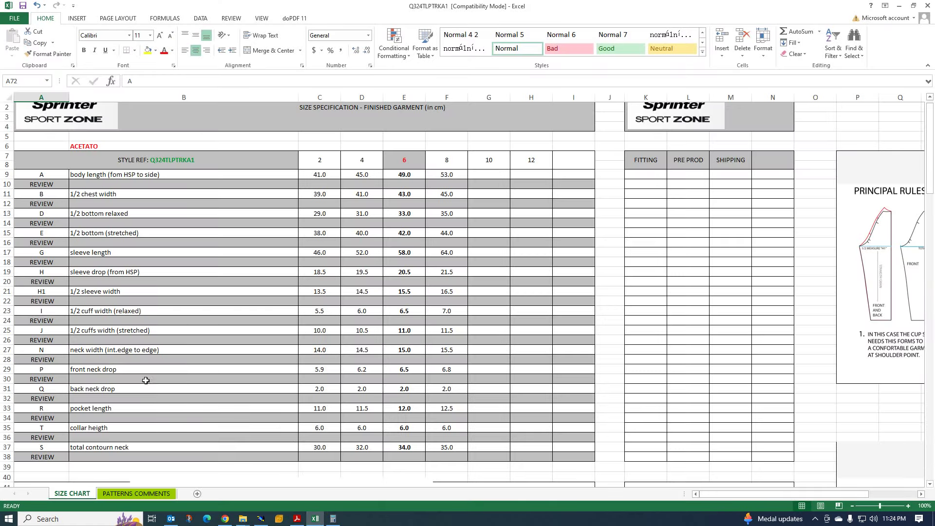
{"action": "scroll", "coordinate": [201, 432], "scroll_direction": "down", "scroll_amount": 5}
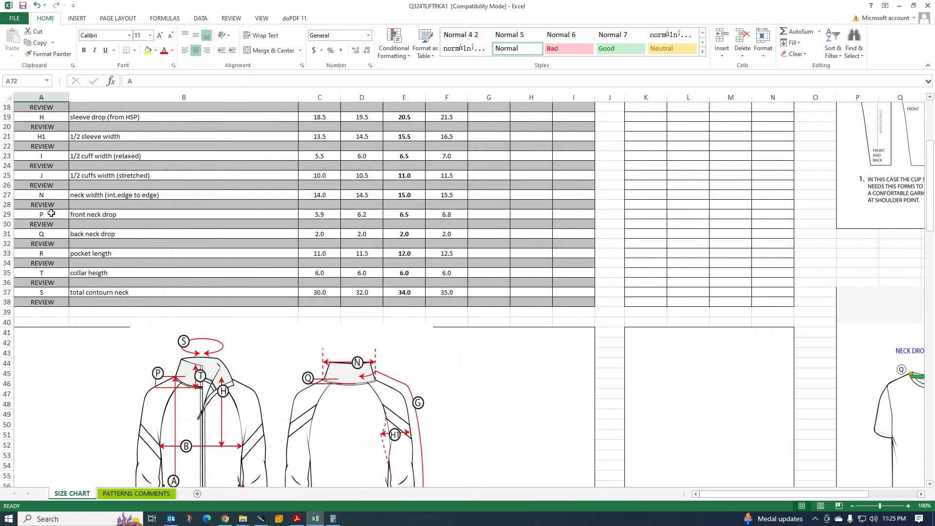
{"action": "scroll", "coordinate": [58, 215], "scroll_direction": "up", "scroll_amount": 3}
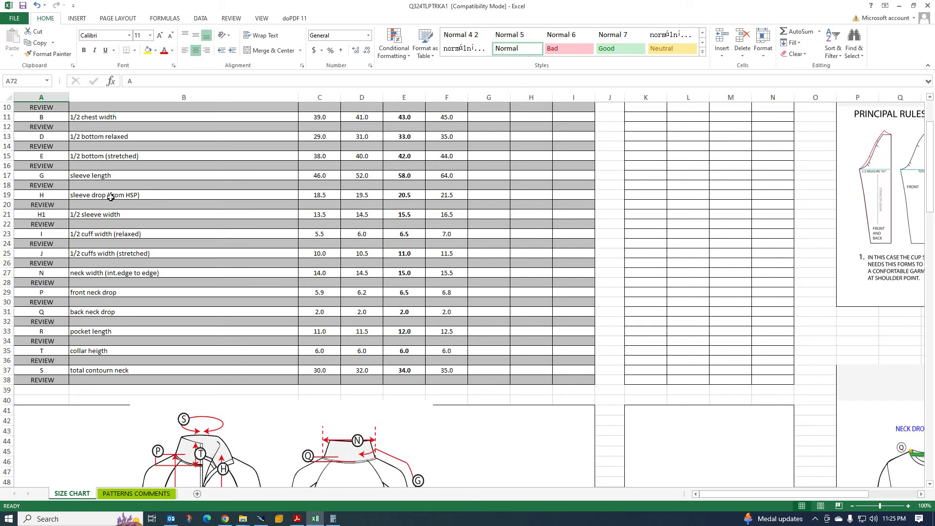
{"action": "scroll", "coordinate": [234, 277], "scroll_direction": "down", "scroll_amount": 4}
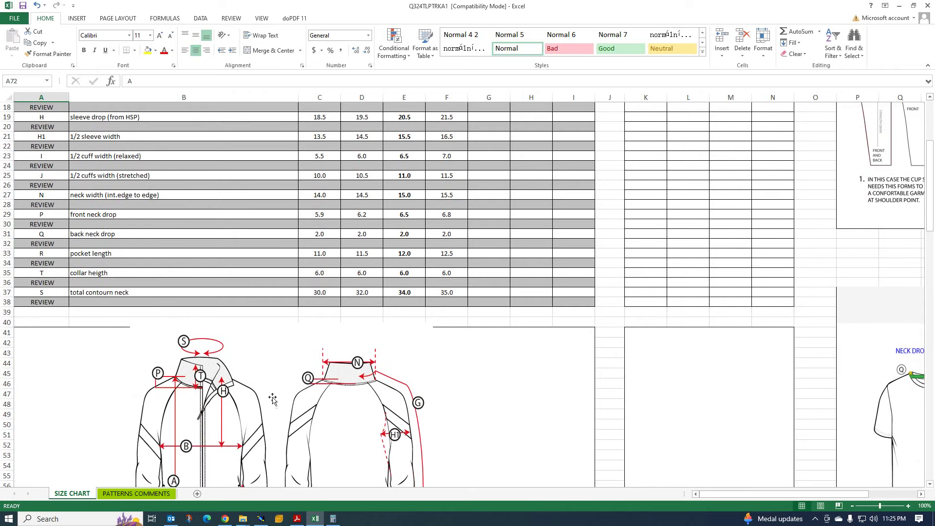
{"action": "scroll", "coordinate": [243, 370], "scroll_direction": "down", "scroll_amount": 2}
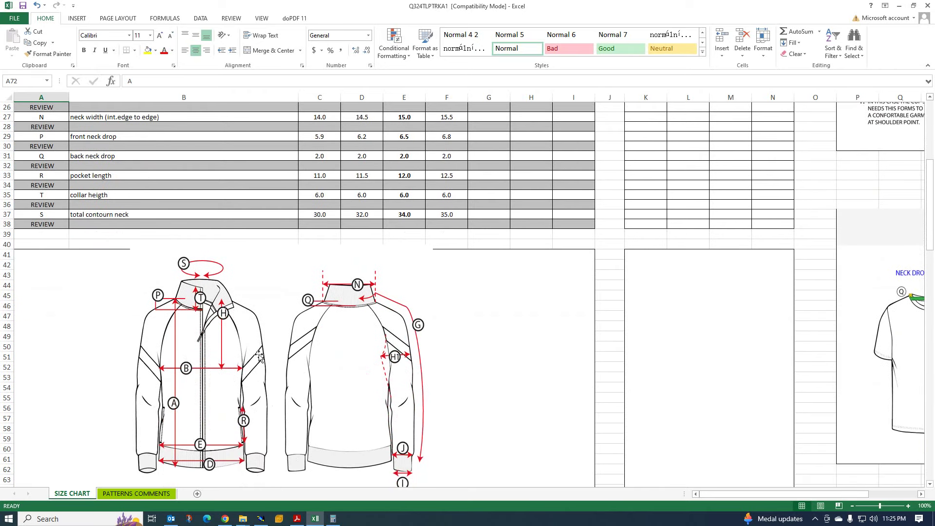
{"action": "scroll", "coordinate": [234, 343], "scroll_direction": "up", "scroll_amount": 5}
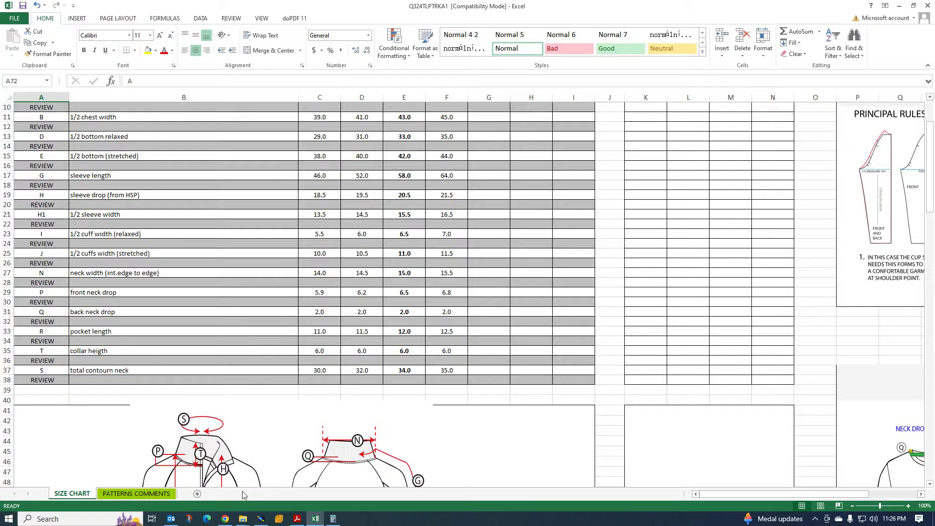
- Switch to Modaris and create a parallel to the rectangle's left edge at a distance of -20.5 cm for the sleeve drop
{"action": "left_click", "coordinate": [261, 519]}
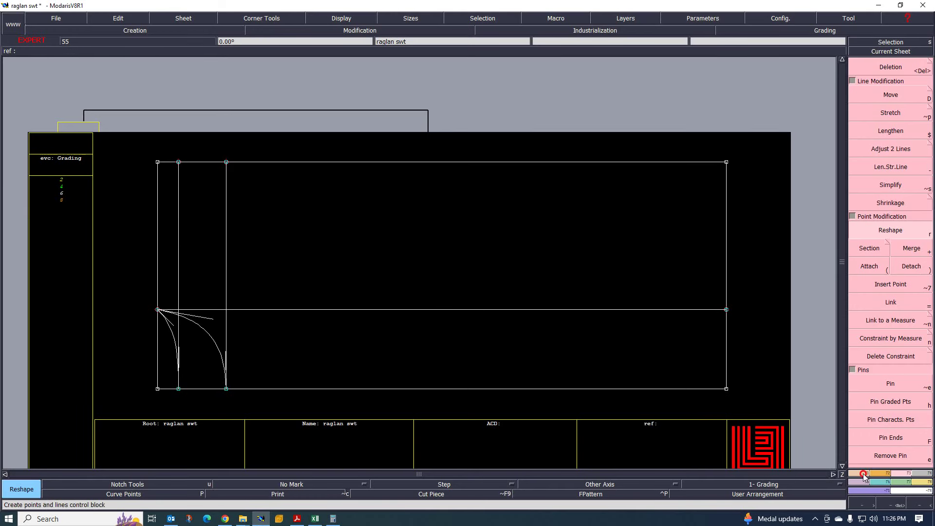
{"action": "key", "text": "F1"}
{"action": "left_click", "coordinate": [894, 280]}
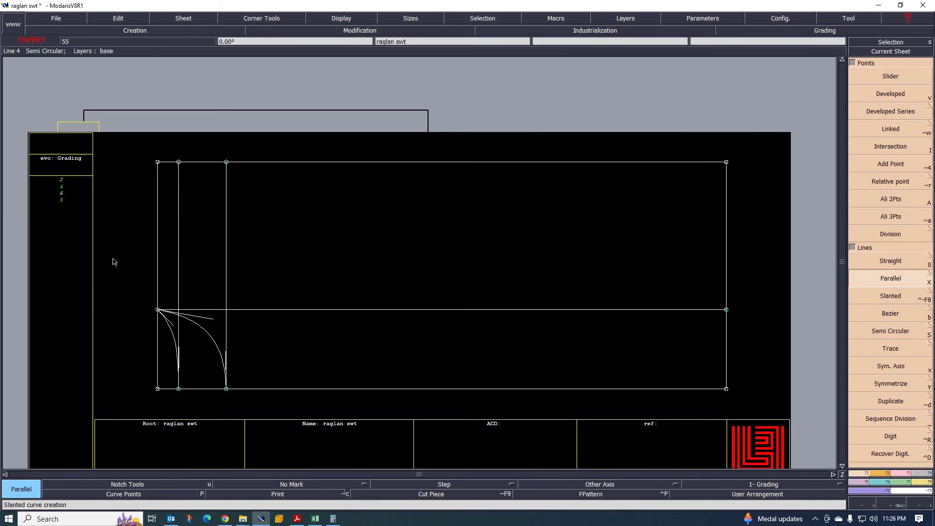
{"action": "left_click", "coordinate": [158, 241]}
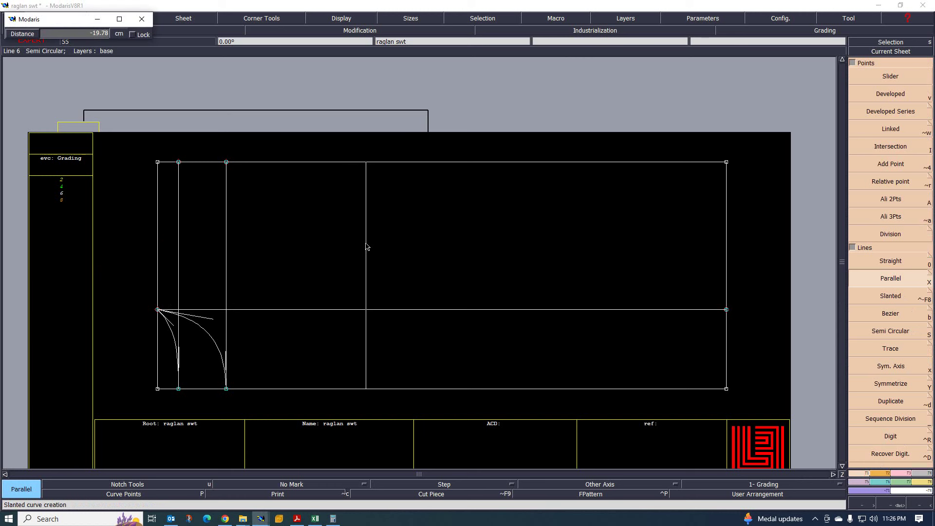
{"action": "key", "text": "Left"}
{"action": "key", "text": "Up"}
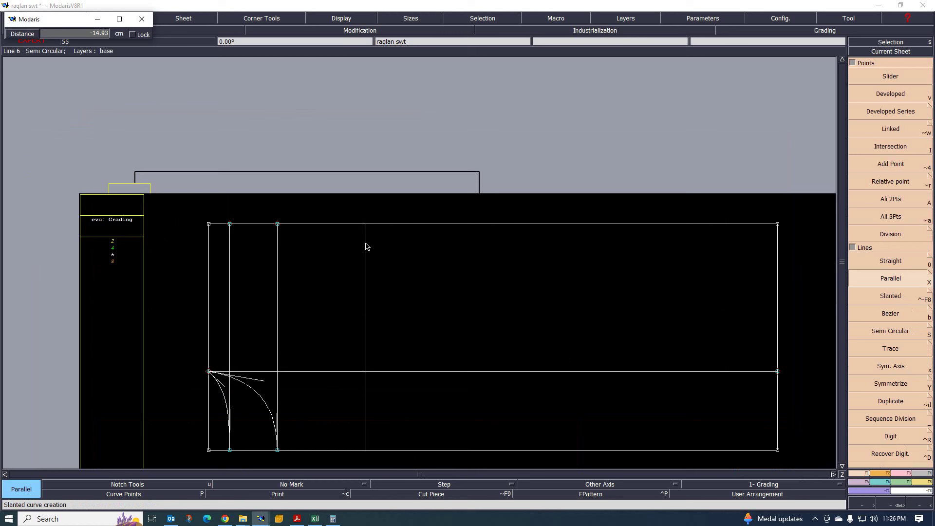
{"action": "left_click", "coordinate": [209, 267]}
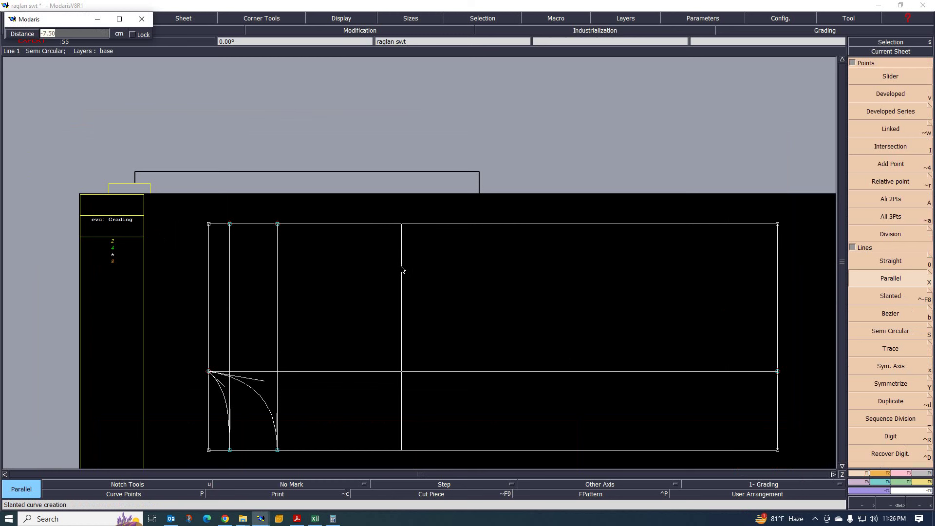
{"action": "type", "text": "-20.5"}
{"action": "key", "text": "Return"}
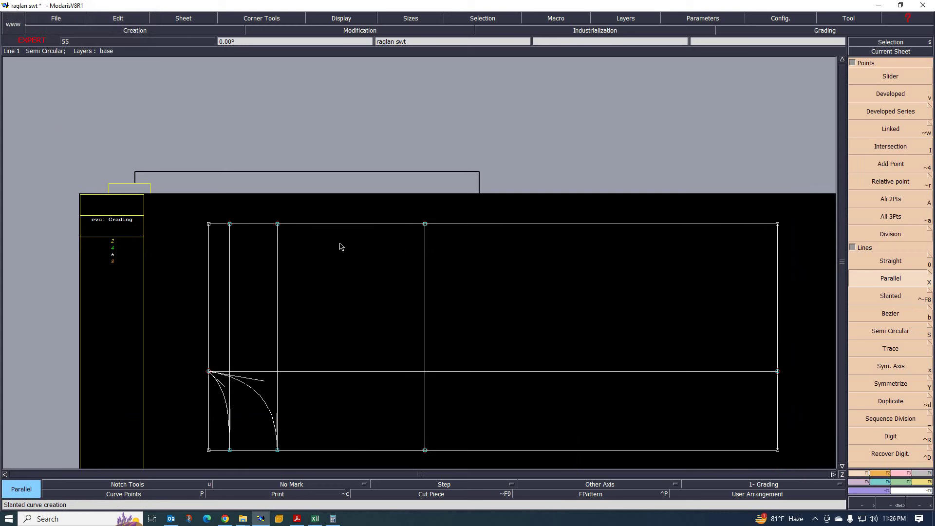
{"action": "scroll", "coordinate": [341, 245], "scroll_direction": "down", "scroll_amount": 1}
{"action": "scroll", "coordinate": [378, 327], "scroll_direction": "up", "scroll_amount": 1}
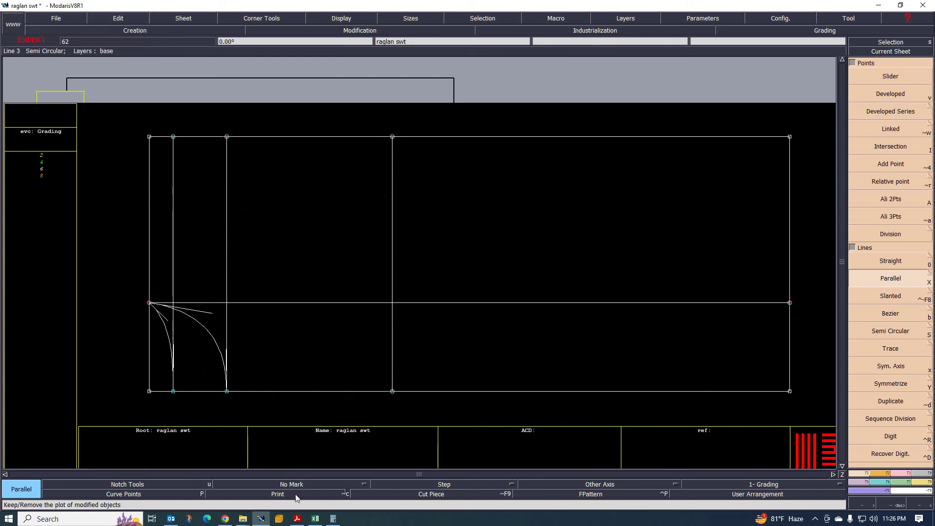
- Switch to the PDF tech pack and examine the jacket sketch for the raglan seam line and the 3.5 cm lateral band
{"action": "left_click", "coordinate": [297, 519]}
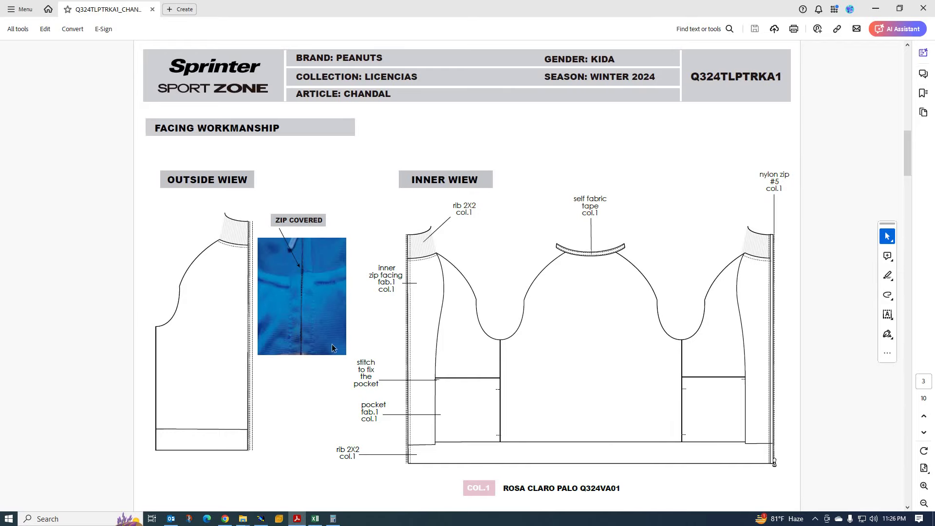
{"action": "scroll", "coordinate": [407, 323], "scroll_direction": "up", "scroll_amount": 2}
{"action": "scroll", "coordinate": [407, 311], "scroll_direction": "down", "scroll_amount": 1}
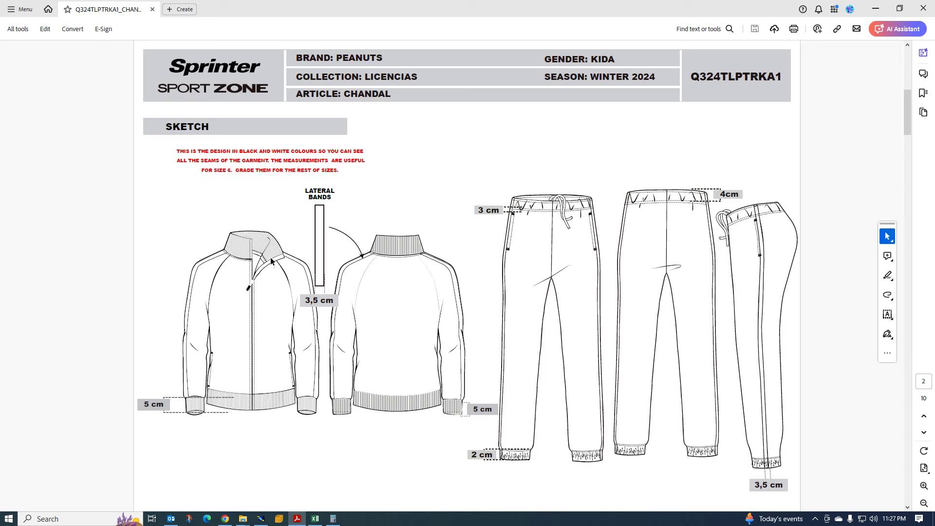
{"action": "scroll", "coordinate": [332, 246], "scroll_direction": "down", "scroll_amount": 1}
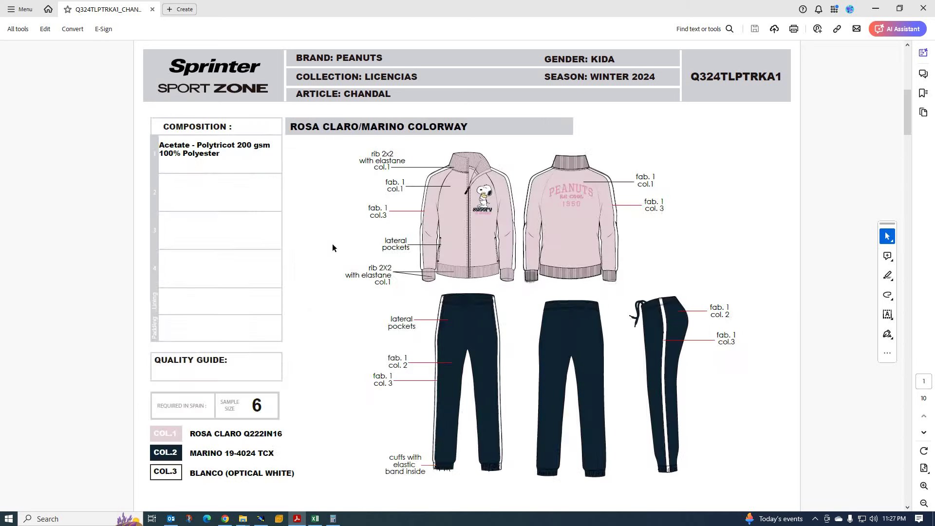
{"action": "scroll", "coordinate": [332, 243], "scroll_direction": "up", "scroll_amount": 1}
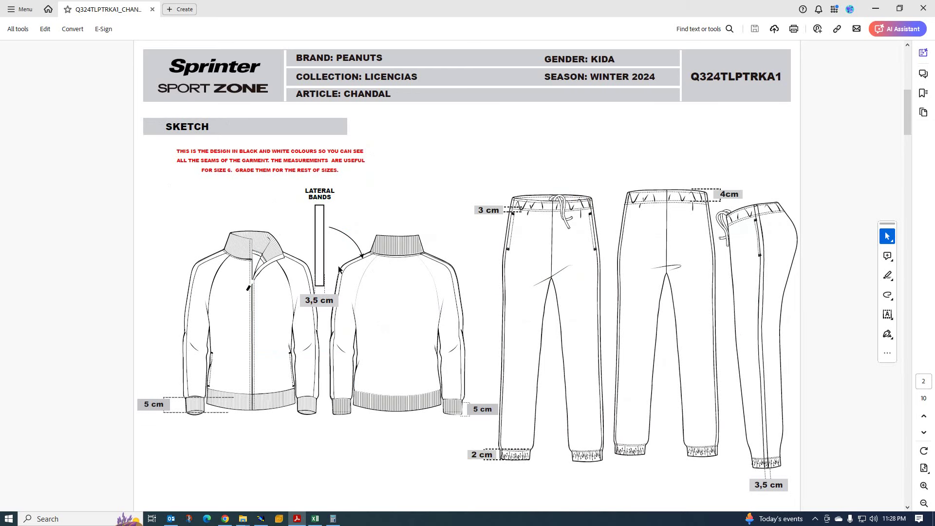
- Return to Modaris and place developed points about 6.47 cm along the front neckline and 4.65 cm along the back neckline from the centre line
{"action": "left_click", "coordinate": [260, 519]}
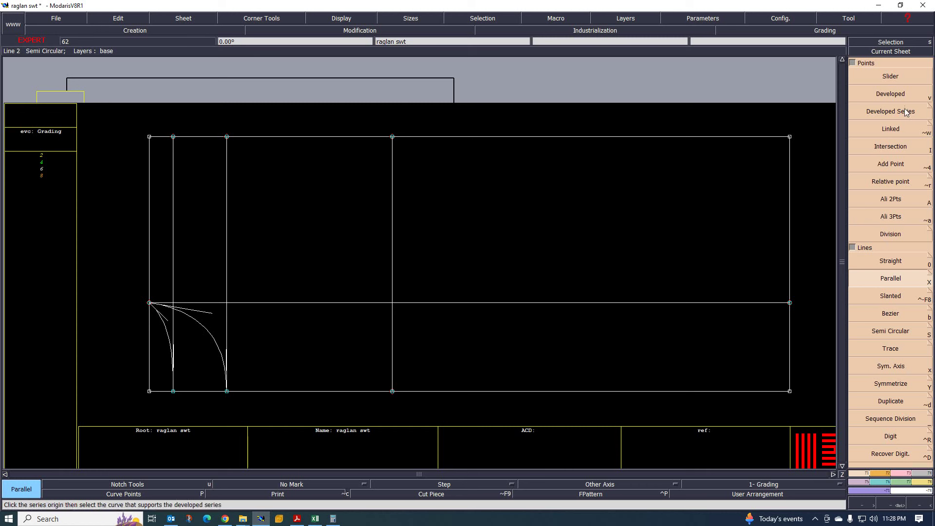
{"action": "left_click", "coordinate": [890, 93]}
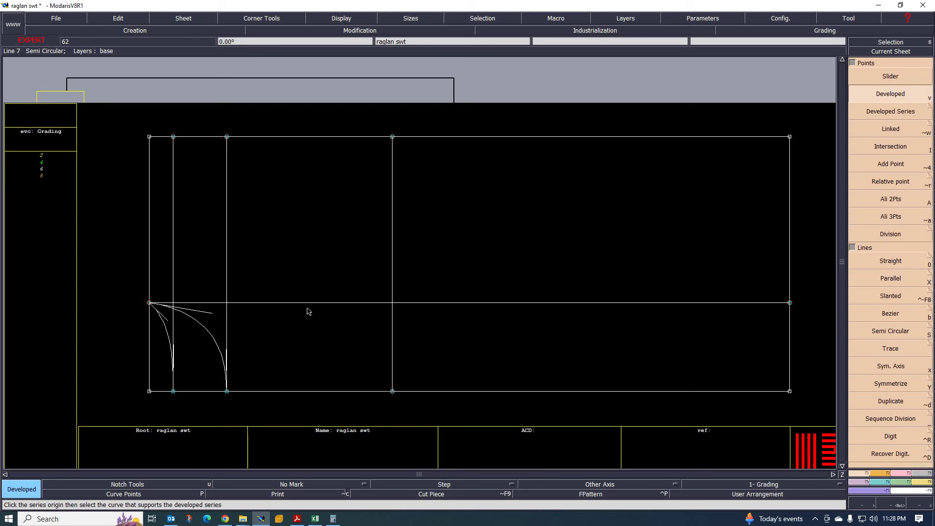
{"action": "left_click", "coordinate": [226, 387]}
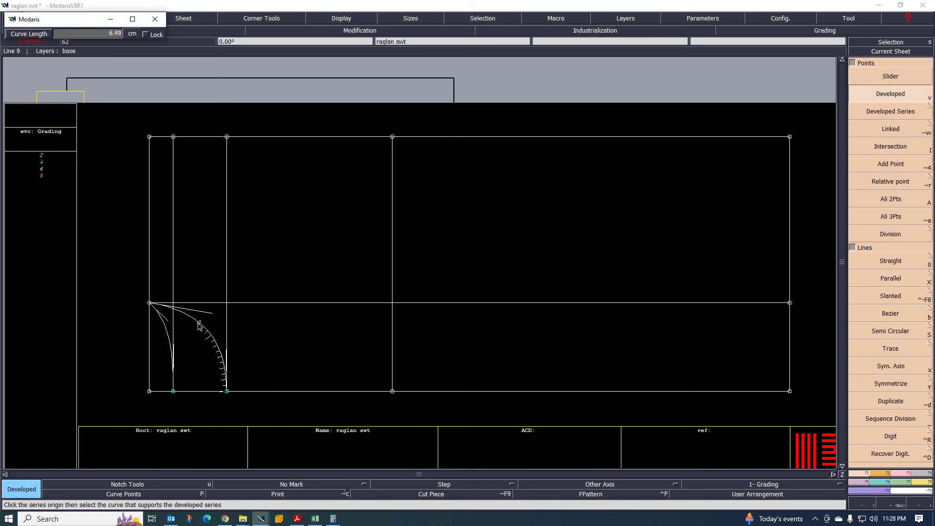
{"action": "left_click", "coordinate": [201, 324]}
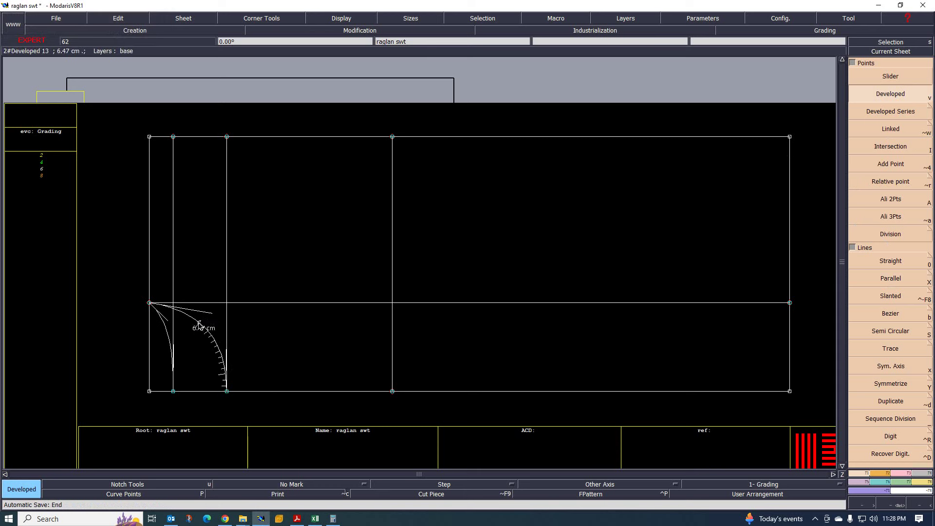
{"action": "left_click", "coordinate": [174, 378]}
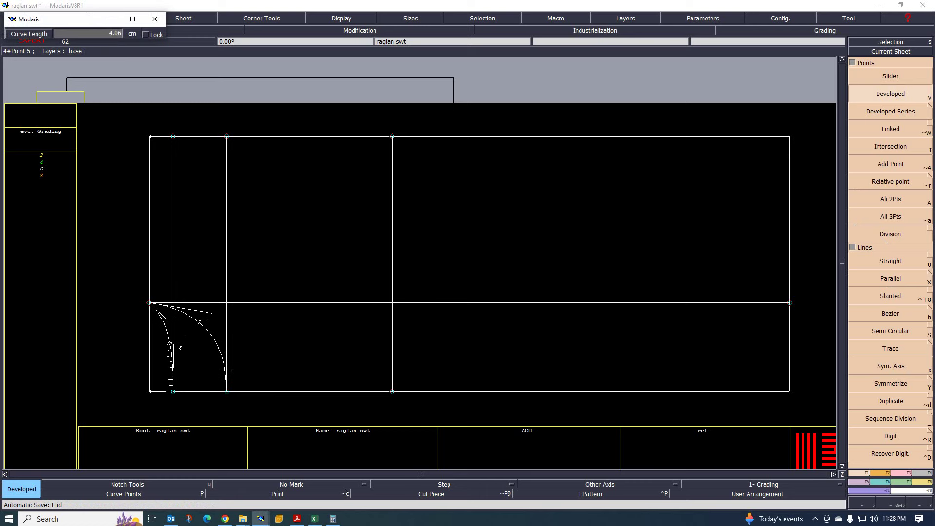
{"action": "left_click", "coordinate": [179, 336]}
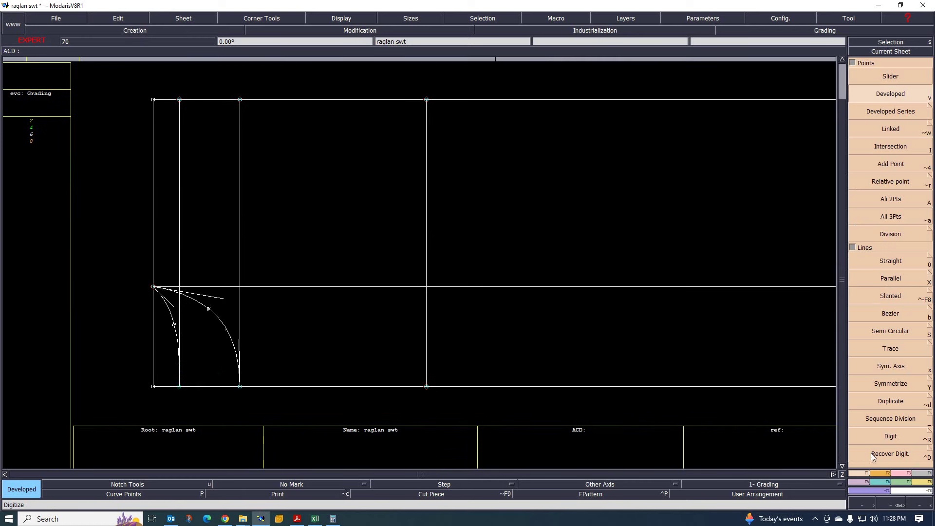
- Insert curve points on the front and back necklines at the two developed points
{"action": "key", "text": "F2"}
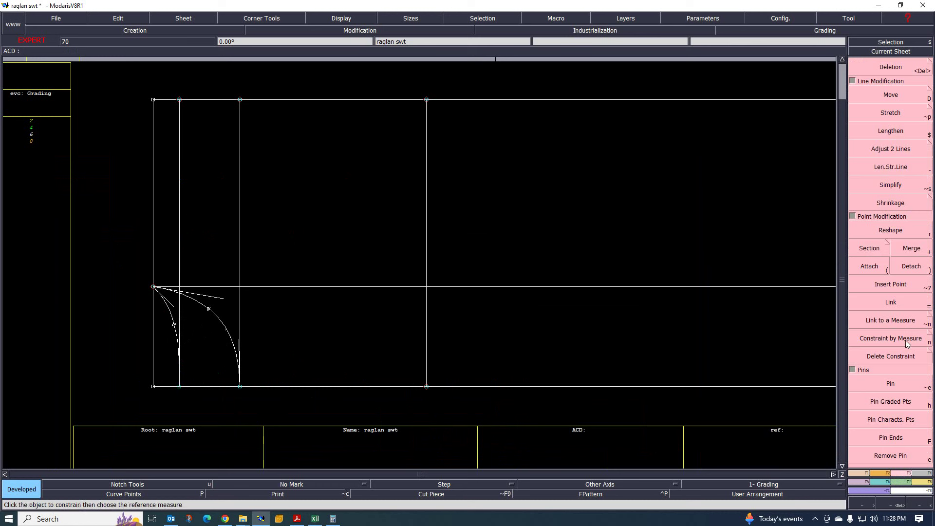
{"action": "left_click", "coordinate": [872, 288]}
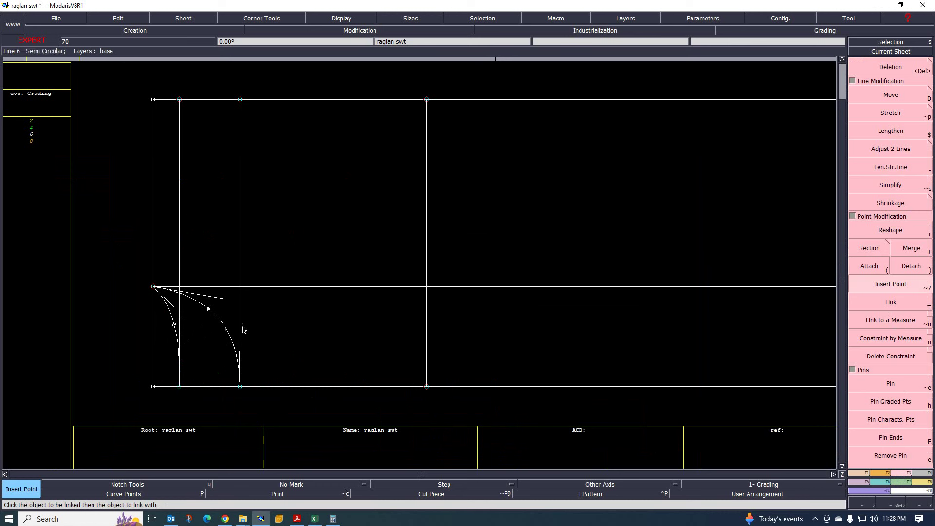
{"action": "left_click", "coordinate": [173, 323]}
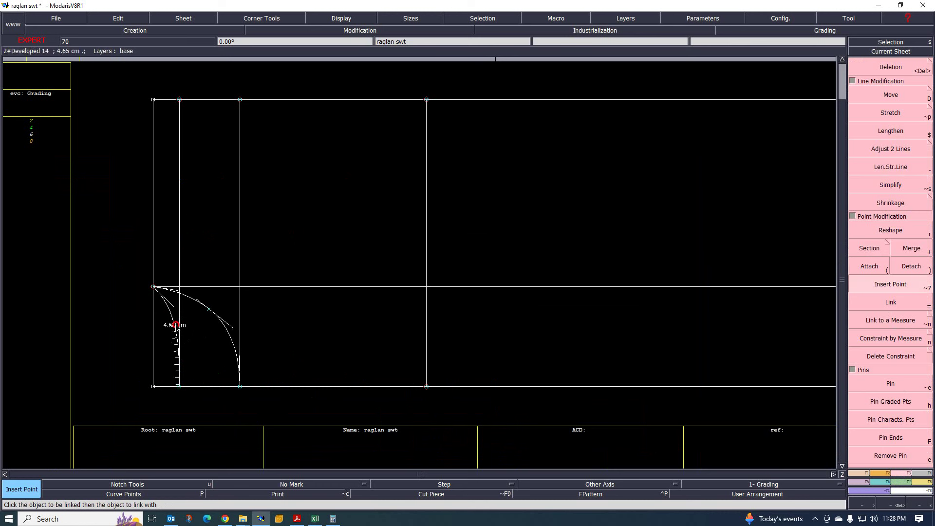
{"action": "left_click", "coordinate": [208, 308]}
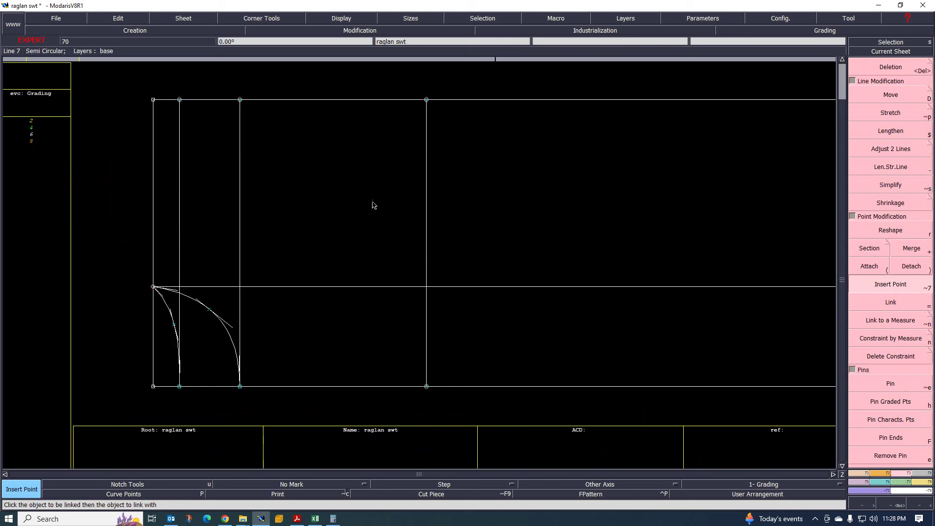
- Draw a Bezier from the inserted front neckline point to the upper end of the 20.5 cm sleeve drop line
{"action": "left_click", "coordinate": [866, 473]}
{"action": "left_click", "coordinate": [890, 313]}
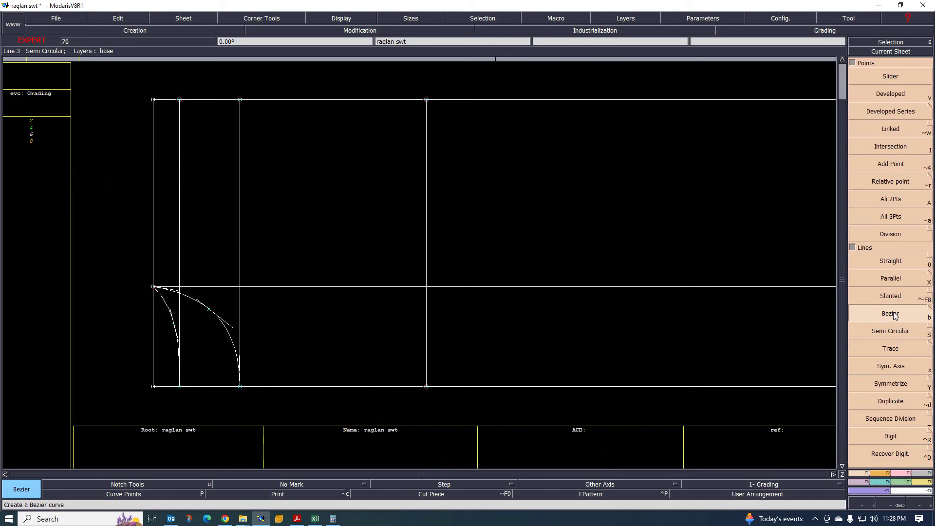
{"action": "left_click", "coordinate": [209, 310]}
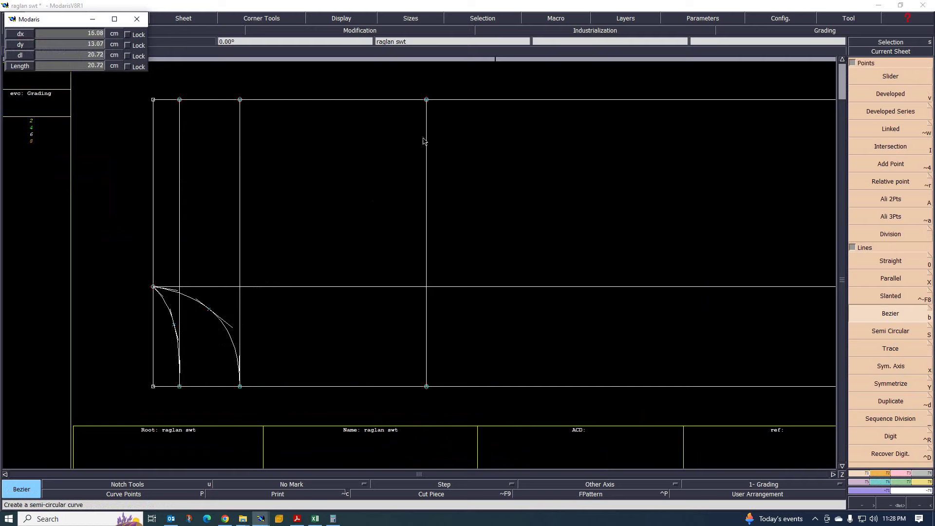
{"action": "left_click", "coordinate": [426, 100]}
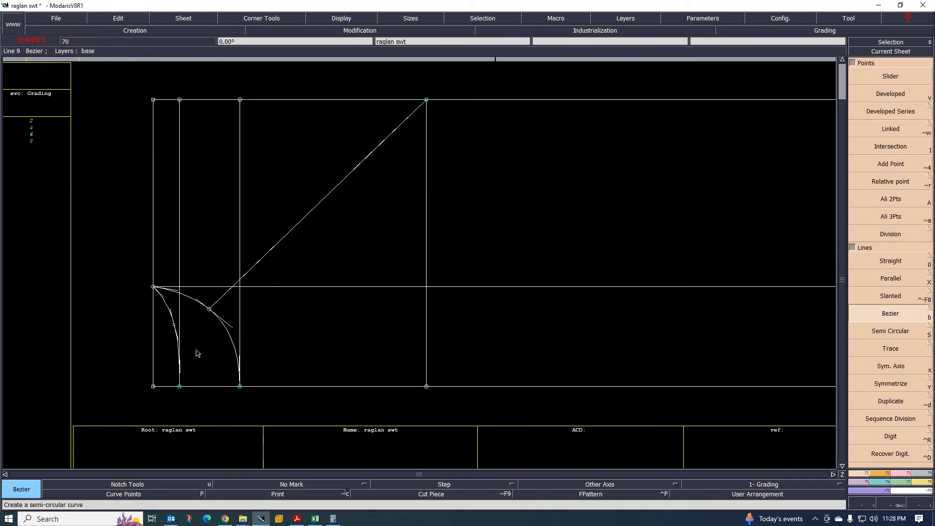
- Reshape the front raglan Bezier into a smooth S-curve by adjusting its tangents at the neckline and the sleeve drop line
{"action": "scroll", "coordinate": [267, 280], "scroll_direction": "down", "scroll_amount": 2}
{"action": "scroll", "coordinate": [272, 283], "scroll_direction": "up", "scroll_amount": 2}
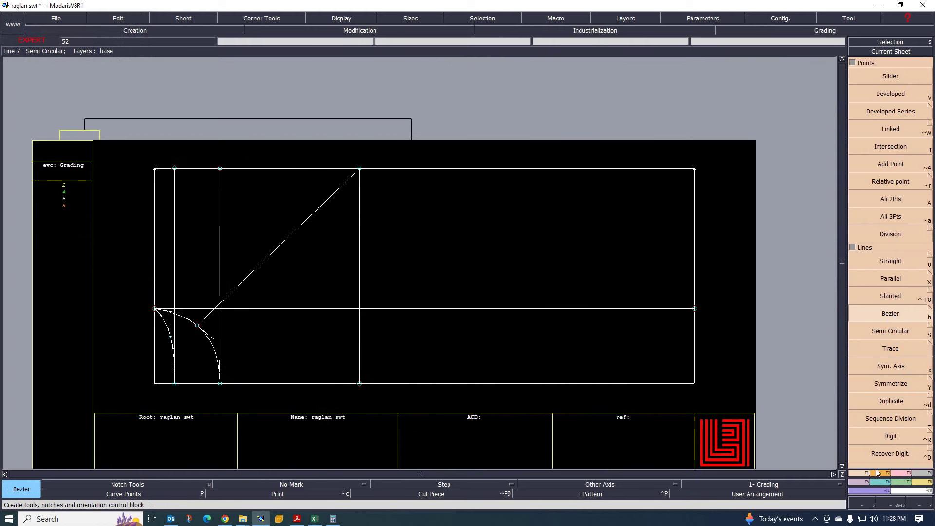
{"action": "key", "text": "F2"}
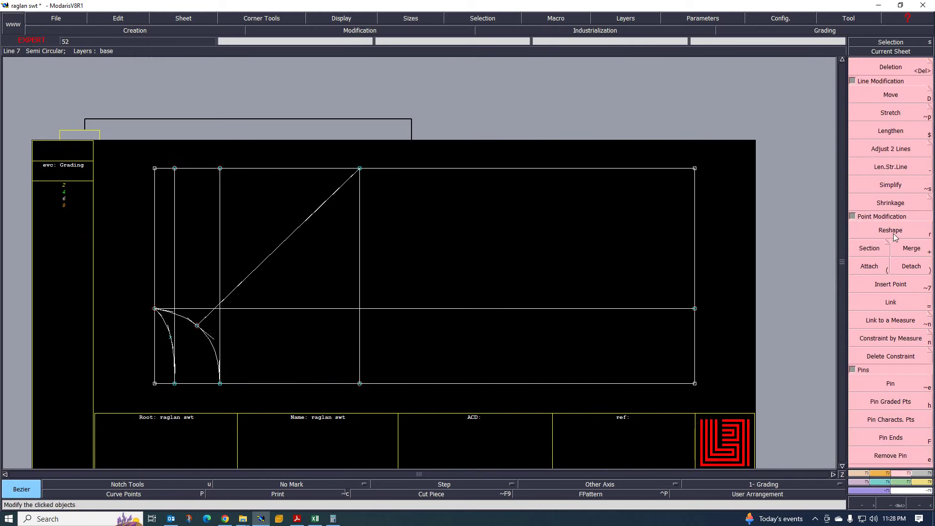
{"action": "left_click", "coordinate": [869, 266]}
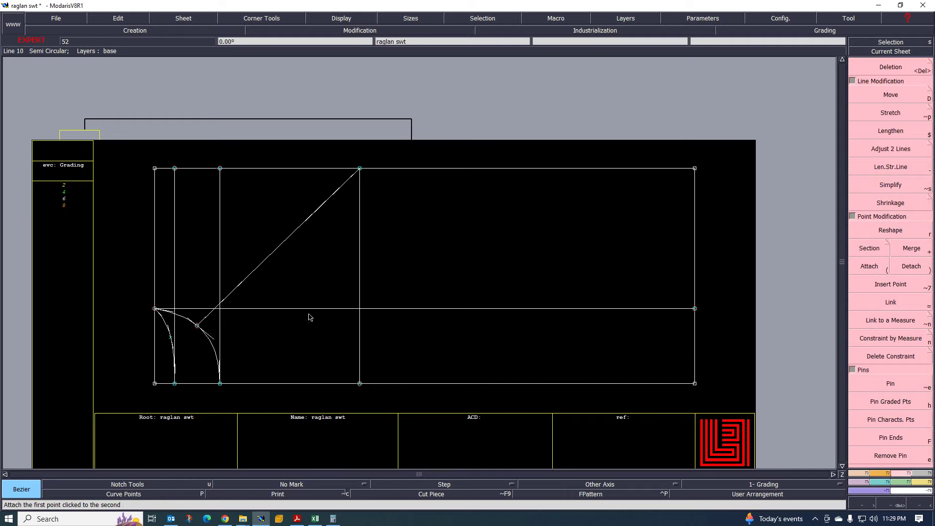
{"action": "scroll", "coordinate": [237, 344], "scroll_direction": "up", "scroll_amount": 3}
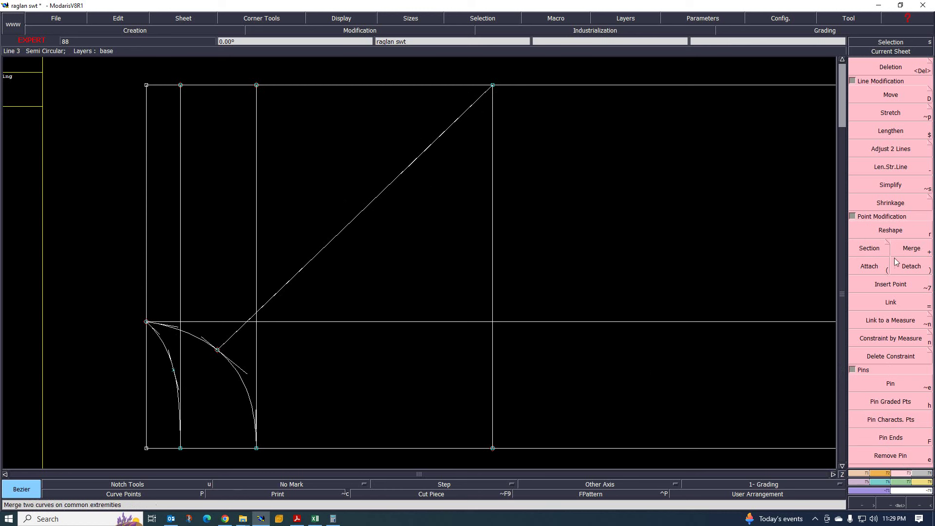
{"action": "left_click", "coordinate": [890, 230]}
{"action": "left_click_drag", "start_coordinate": [456, 148], "coordinate": [487, 194]}
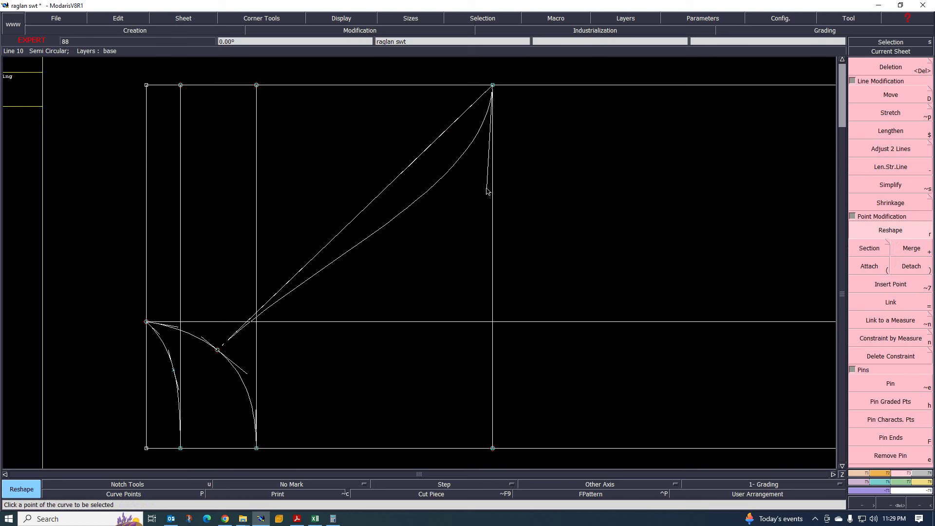
{"action": "left_click_drag", "start_coordinate": [317, 271], "coordinate": [313, 167]}
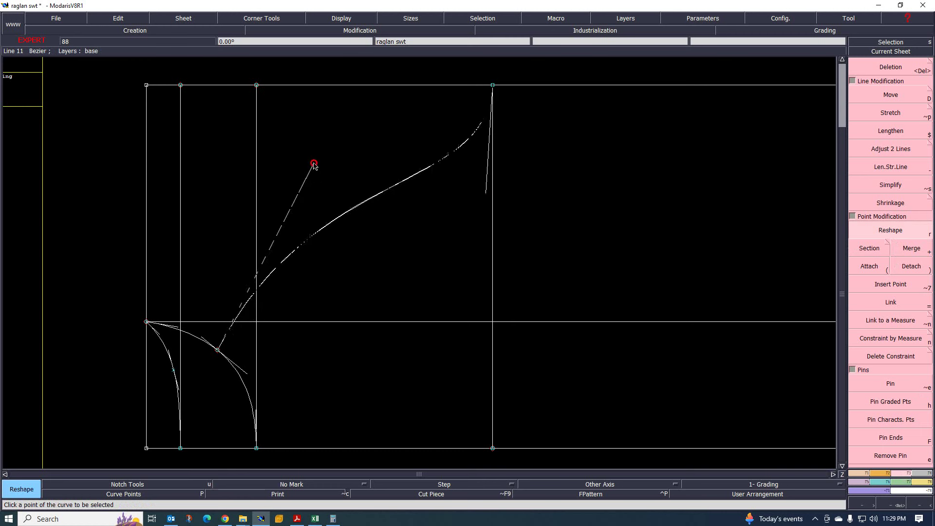
{"action": "mouse_move", "coordinate": [486, 192]}
{"action": "left_mouse_down"}
{"action": "mouse_move", "coordinate": [484, 177]}
{"action": "mouse_move", "coordinate": [472, 193]}
{"action": "left_mouse_up"}
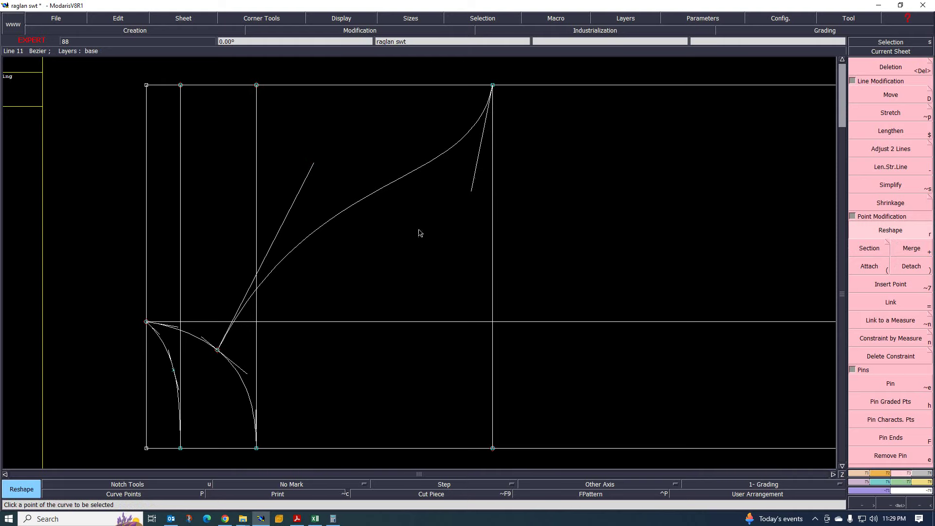
- Fine-tune the neckline-end tangent of the front raglan curve and check the seam's overall shape
{"action": "scroll", "coordinate": [340, 294], "scroll_direction": "down", "scroll_amount": 3}
{"action": "scroll", "coordinate": [348, 296], "scroll_direction": "up", "scroll_amount": 3}
{"action": "scroll", "coordinate": [346, 203], "scroll_direction": "down", "scroll_amount": 3}
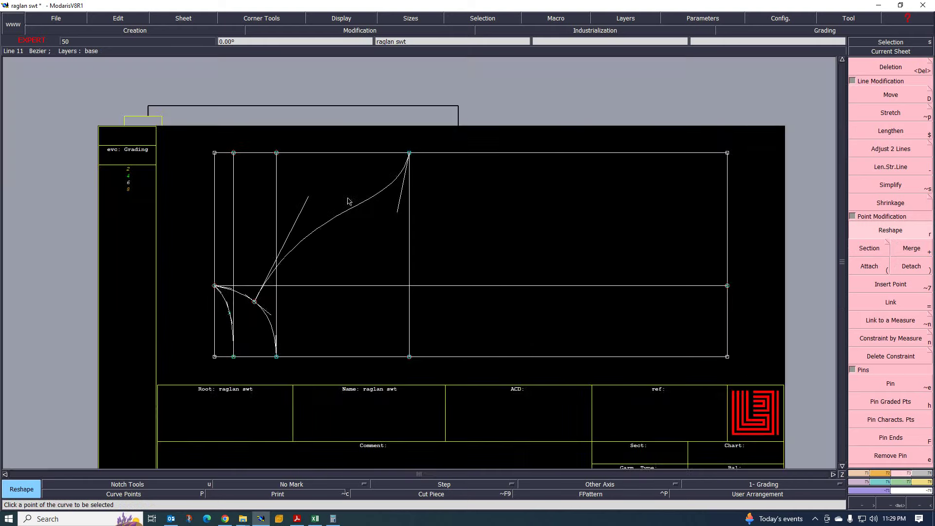
{"action": "scroll", "coordinate": [319, 211], "scroll_direction": "up", "scroll_amount": 4}
{"action": "left_click_drag", "start_coordinate": [273, 193], "coordinate": [282, 185]}
{"action": "scroll", "coordinate": [350, 220], "scroll_direction": "down", "scroll_amount": 3}
{"action": "scroll", "coordinate": [240, 317], "scroll_direction": "up", "scroll_amount": 3}
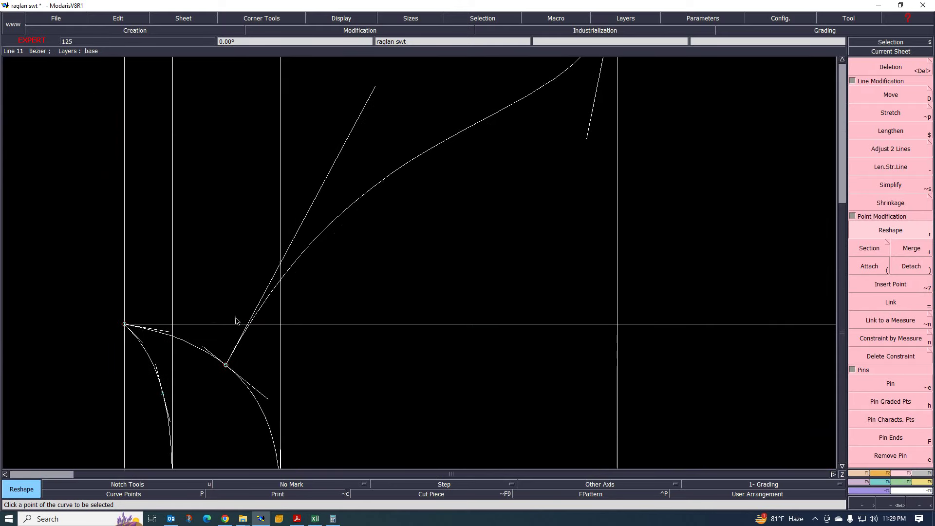
{"action": "scroll", "coordinate": [234, 315], "scroll_direction": "down", "scroll_amount": 1}
{"action": "scroll", "coordinate": [292, 306], "scroll_direction": "up", "scroll_amount": 2}
{"action": "scroll", "coordinate": [246, 328], "scroll_direction": "down", "scroll_amount": 3}
{"action": "scroll", "coordinate": [261, 316], "scroll_direction": "up", "scroll_amount": 2}
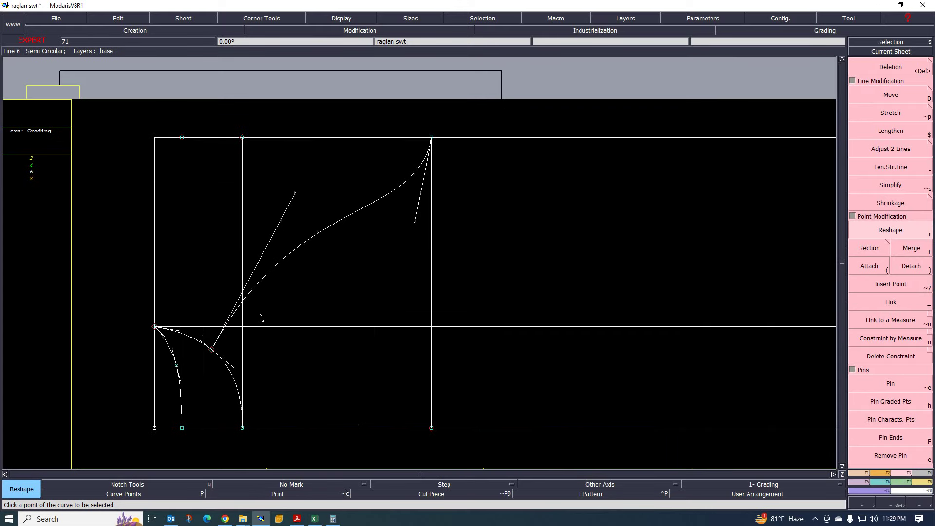
- Draw a second Bezier from the inserted back neckline point to the upper end of the sleeve drop line
{"action": "left_click", "coordinate": [886, 309]}
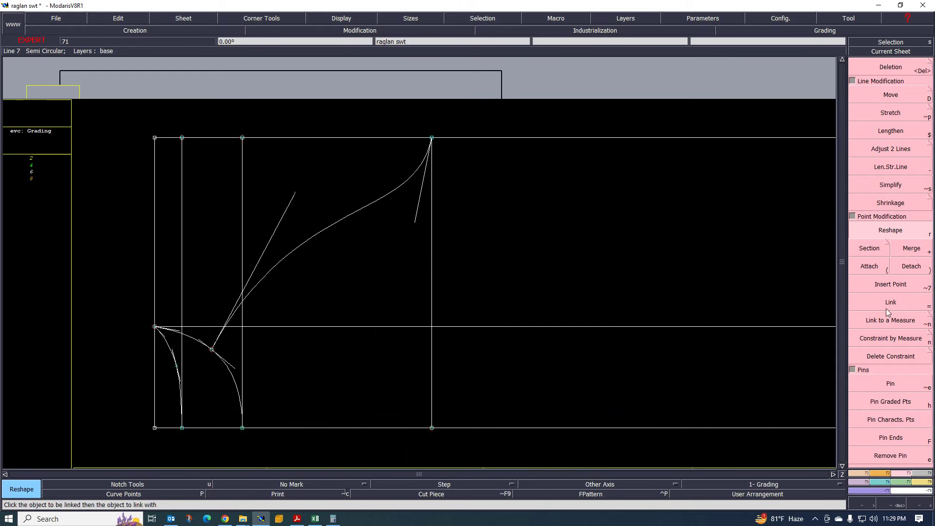
{"action": "left_click", "coordinate": [863, 472]}
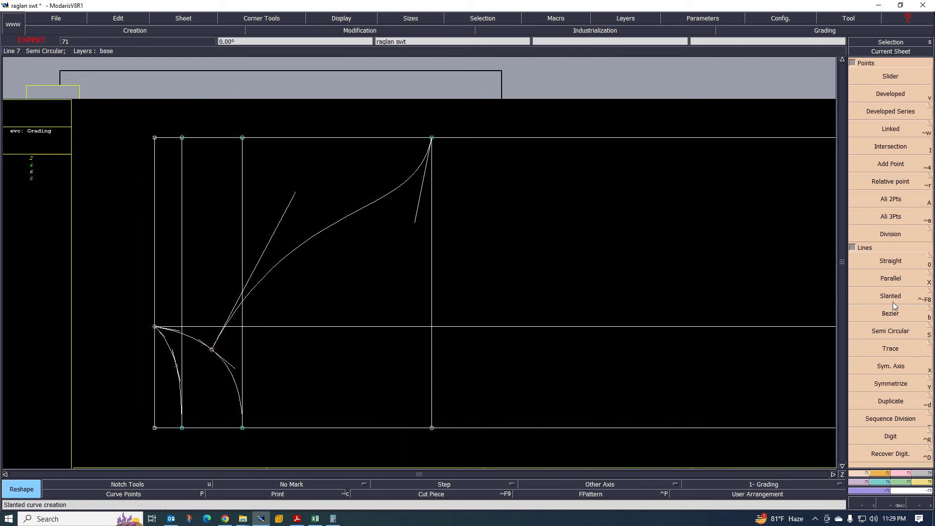
{"action": "left_click", "coordinate": [894, 317]}
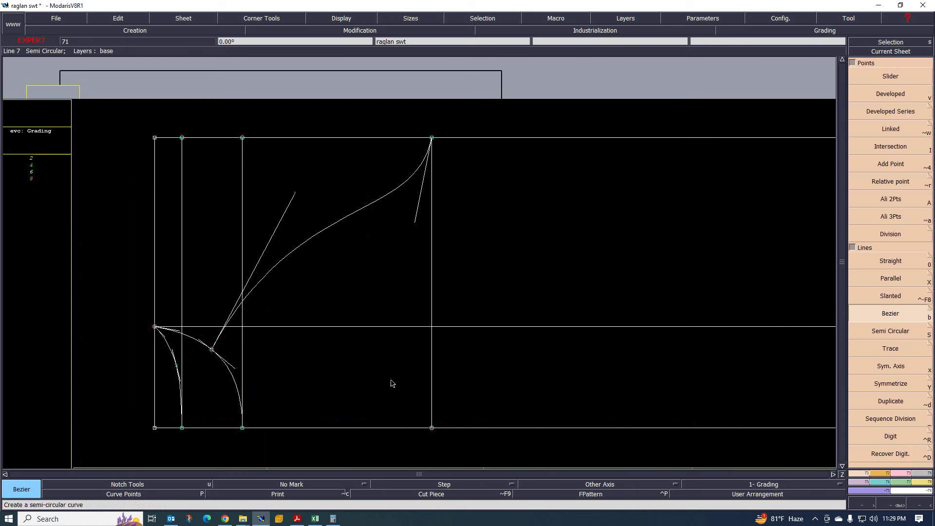
{"action": "left_click", "coordinate": [176, 366]}
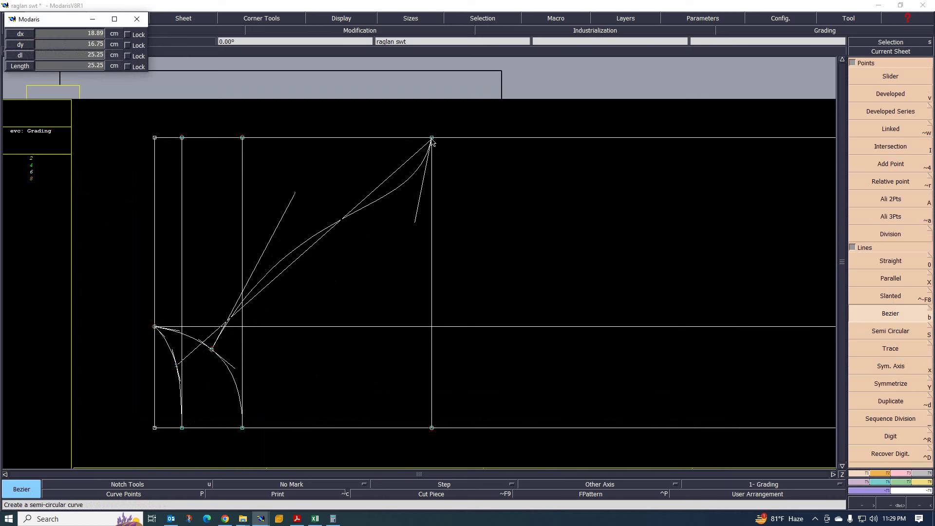
{"action": "left_click", "coordinate": [432, 140]}
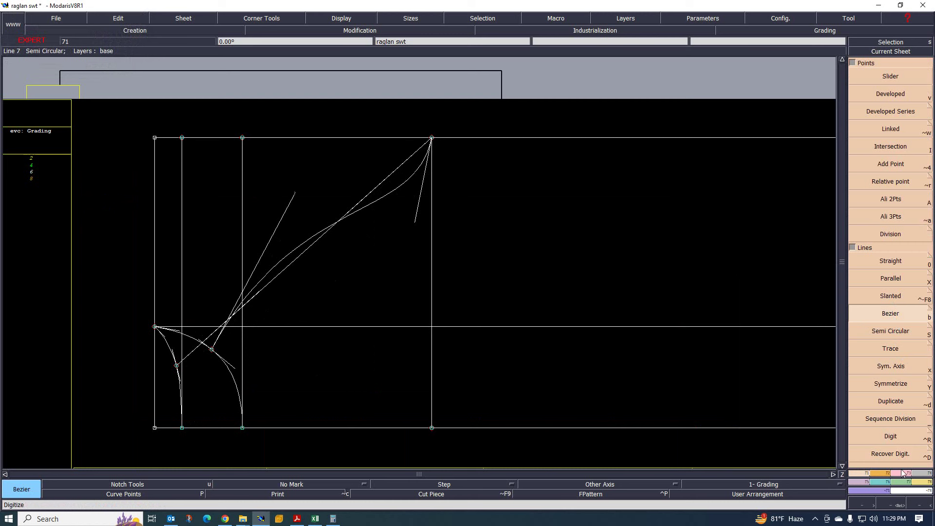
- Reshape the back raglan Bezier into a curve by adjusting its tangents at the sleeve drop line and the back neckline
{"action": "key", "text": "F2"}
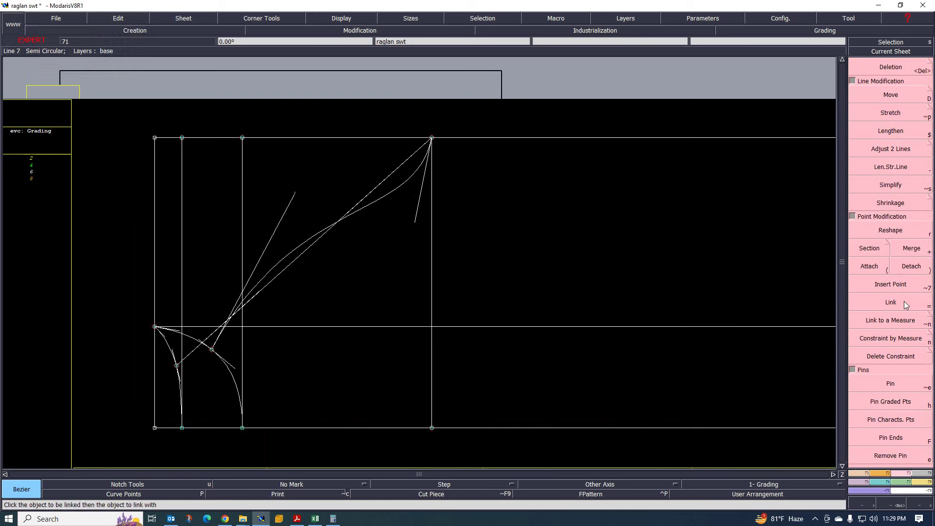
{"action": "left_click", "coordinate": [890, 230]}
{"action": "left_click", "coordinate": [397, 171]}
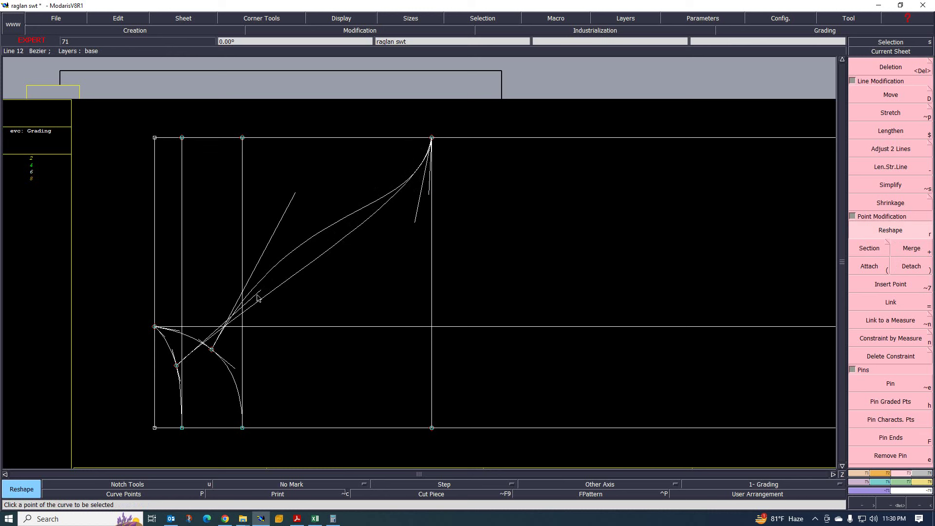
{"action": "left_click", "coordinate": [256, 228]}
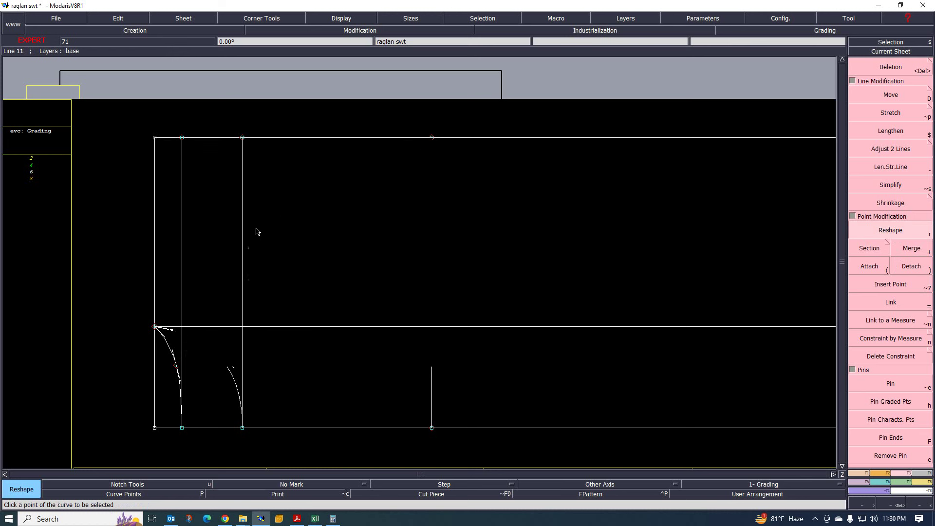
- Fine-tune the front raglan curve by shortening its tangent at the upper end of the sleeve drop line
{"action": "left_click", "coordinate": [417, 239]}
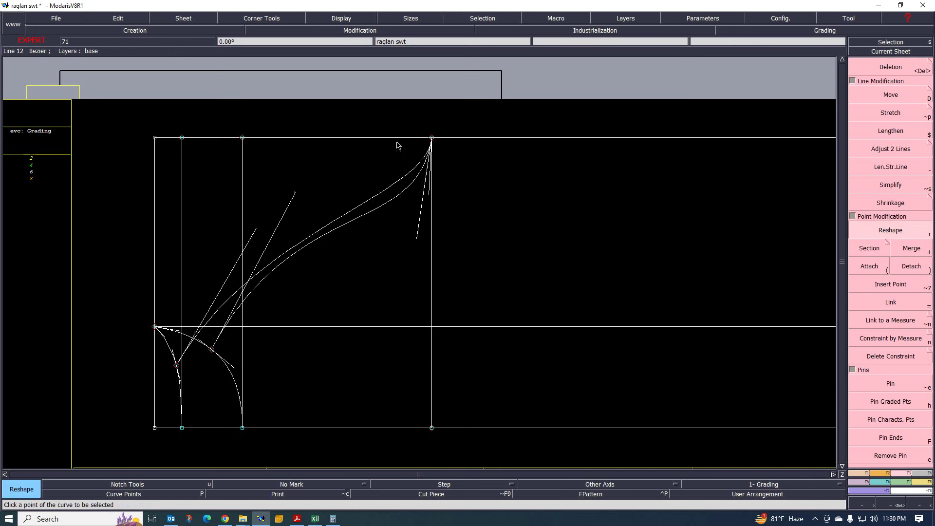
{"action": "left_click", "coordinate": [417, 240]}
{"action": "left_click", "coordinate": [416, 224]}
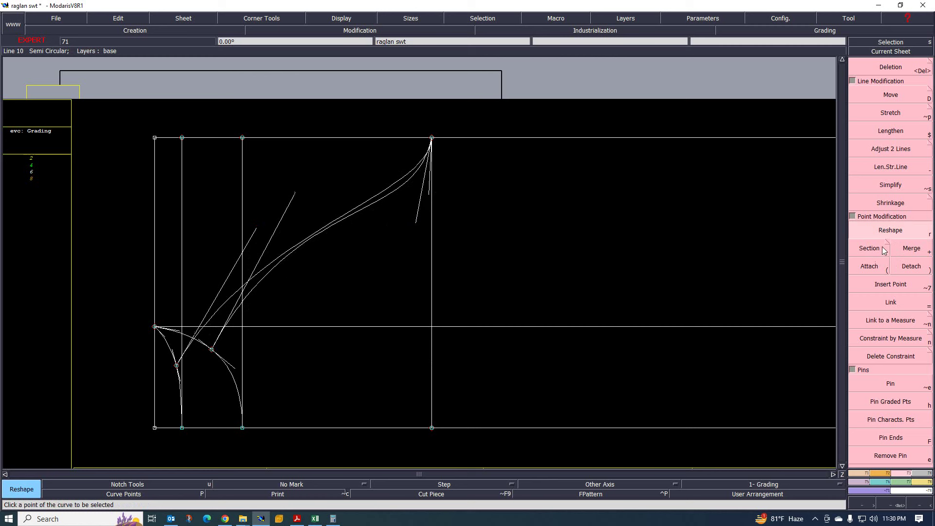
- Delete the back raglan Bezier and activate the Bezier tool for its replacement
{"action": "left_click", "coordinate": [892, 67]}
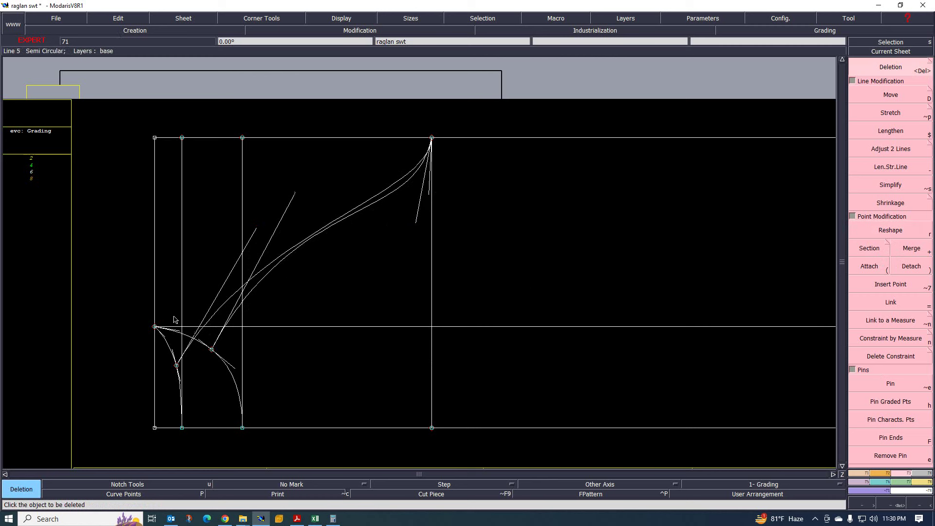
{"action": "left_click", "coordinate": [274, 259]}
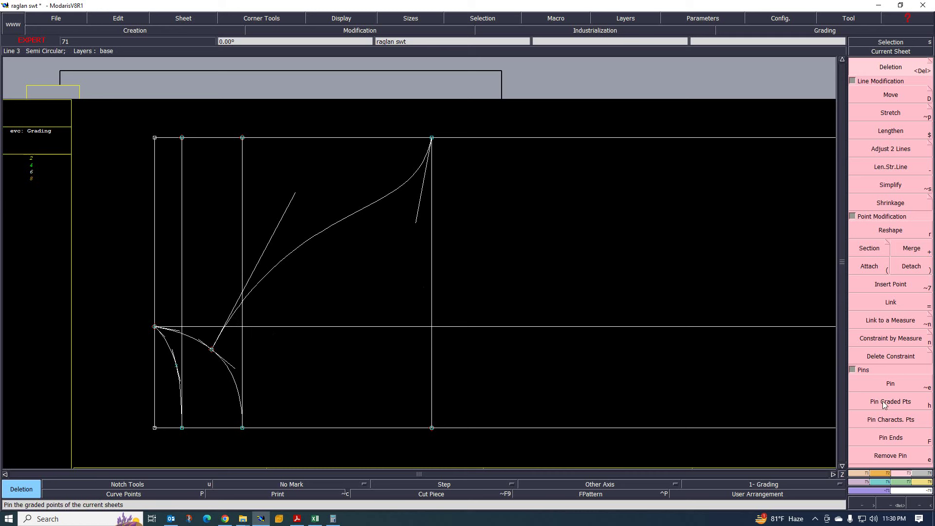
{"action": "left_click", "coordinate": [859, 473]}
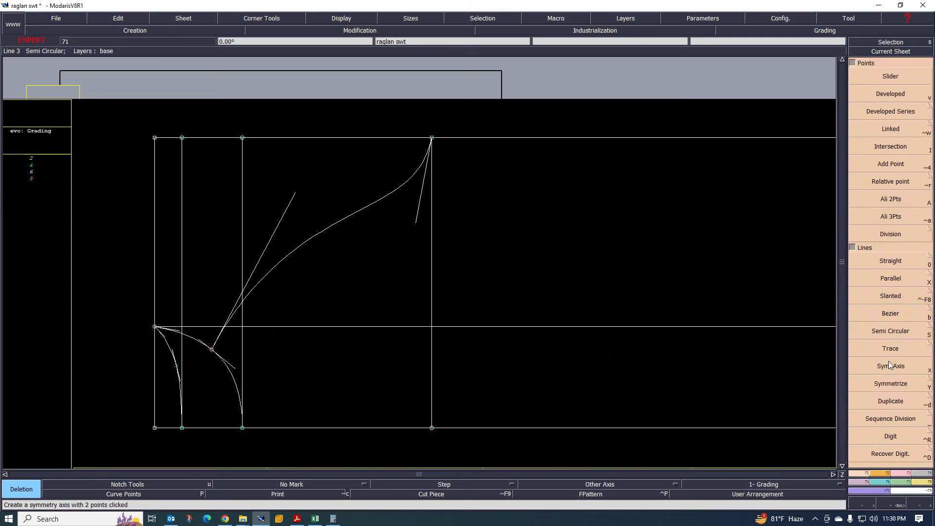
{"action": "left_click", "coordinate": [890, 313]}
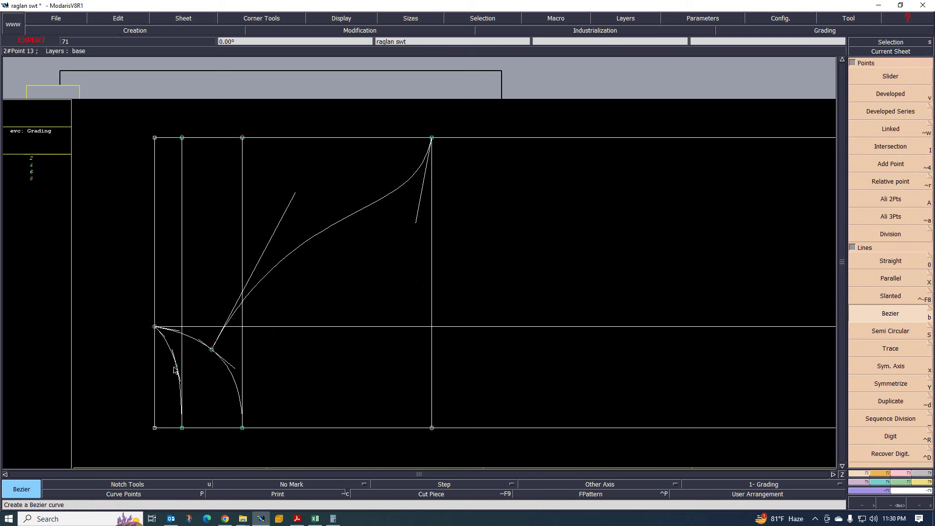
{"action": "left_click", "coordinate": [176, 366]}
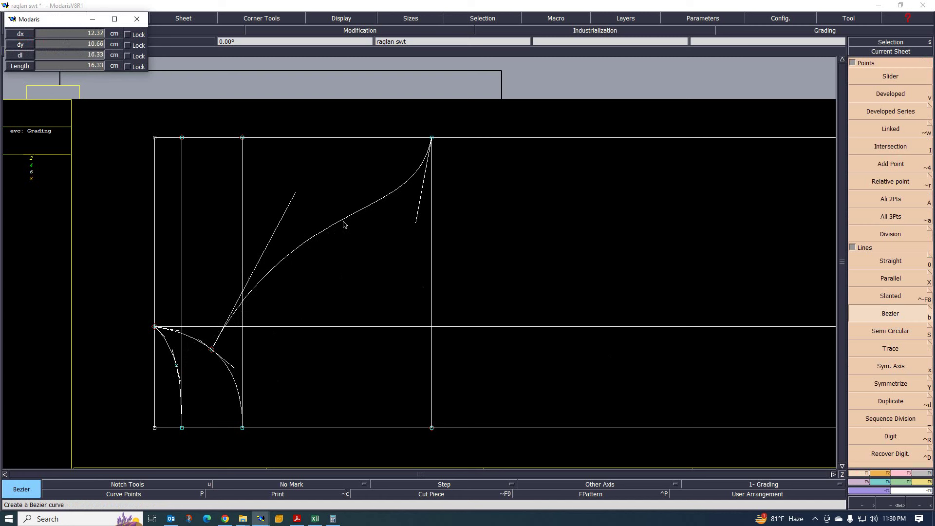
{"action": "left_click_drag", "start_coordinate": [348, 216], "coordinate": [351, 236]}
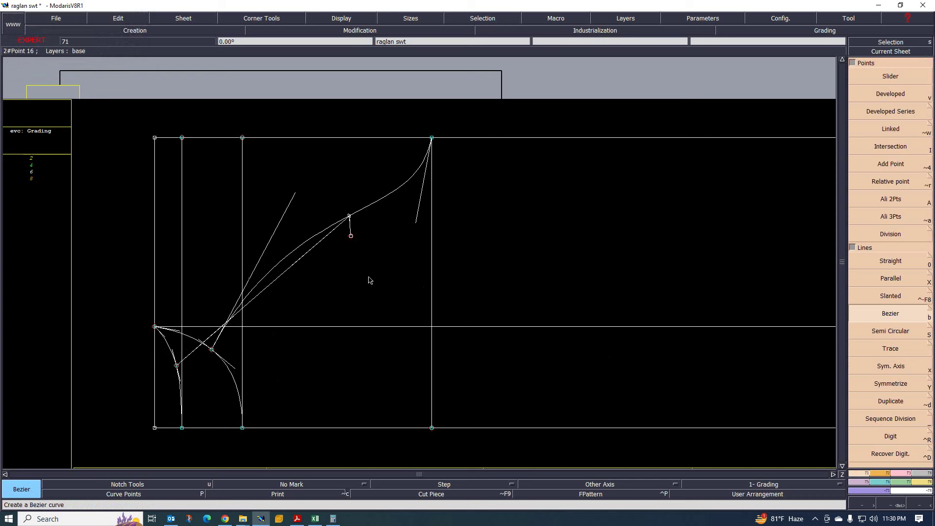
{"action": "key", "text": "super"}
{"action": "key", "text": "super"}
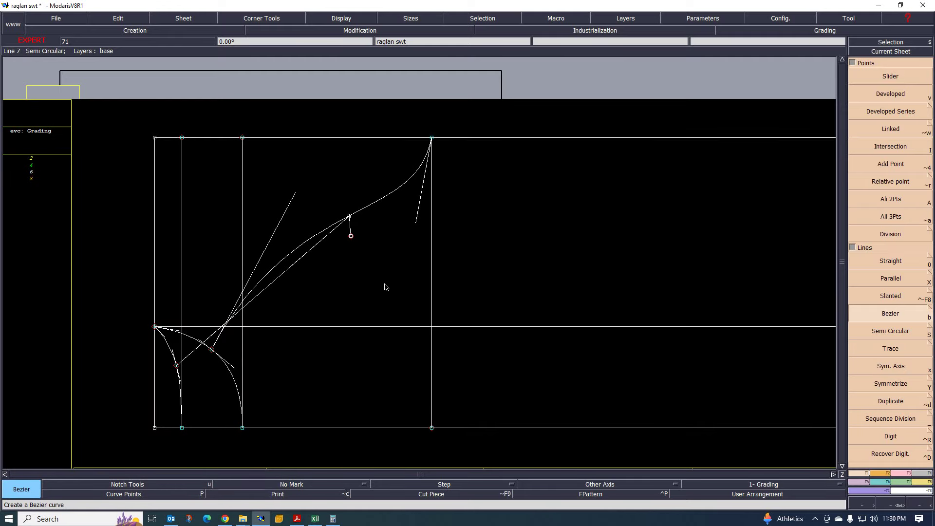
{"action": "right_click", "coordinate": [346, 287]}
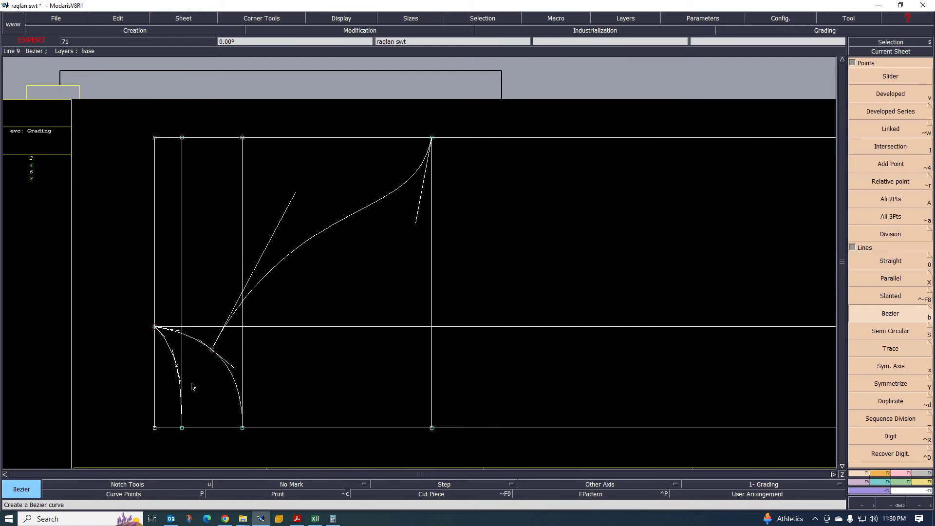
- Draw a new Bezier from the inserted back neckline point to a point on the upper part of the front raglan curve
{"action": "left_click", "coordinate": [176, 366]}
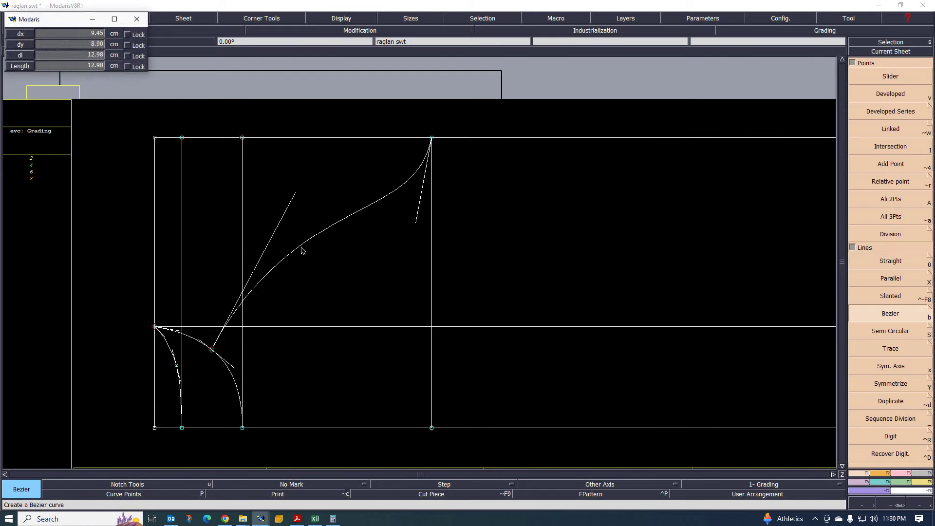
{"action": "left_click", "coordinate": [363, 209]}
{"action": "scroll", "coordinate": [317, 232], "scroll_direction": "up", "scroll_amount": 1}
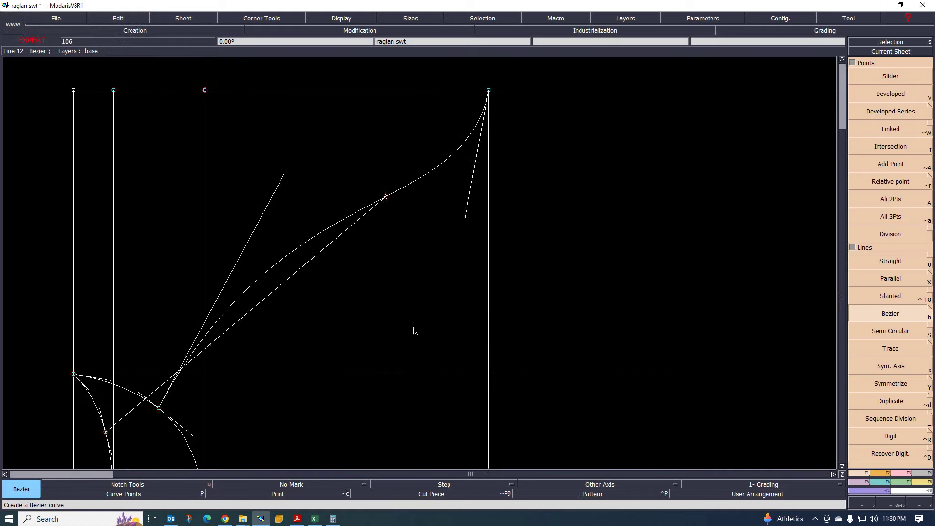
{"action": "scroll", "coordinate": [415, 331], "scroll_direction": "down", "scroll_amount": 1}
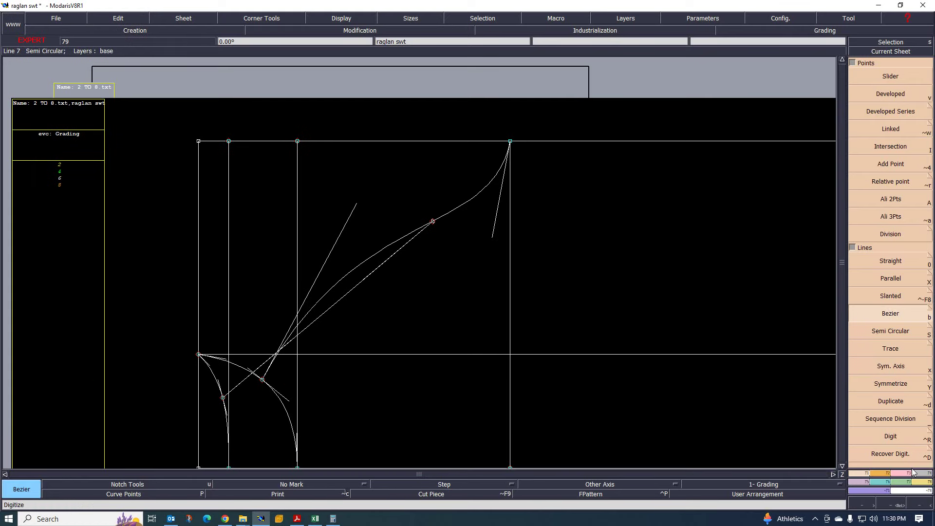
- Reshape the new back raglan Bezier into a smooth curve by adjusting its tangents at the back neckline and the front raglan curve
{"action": "key", "text": "F2"}
{"action": "left_click", "coordinate": [891, 232]}
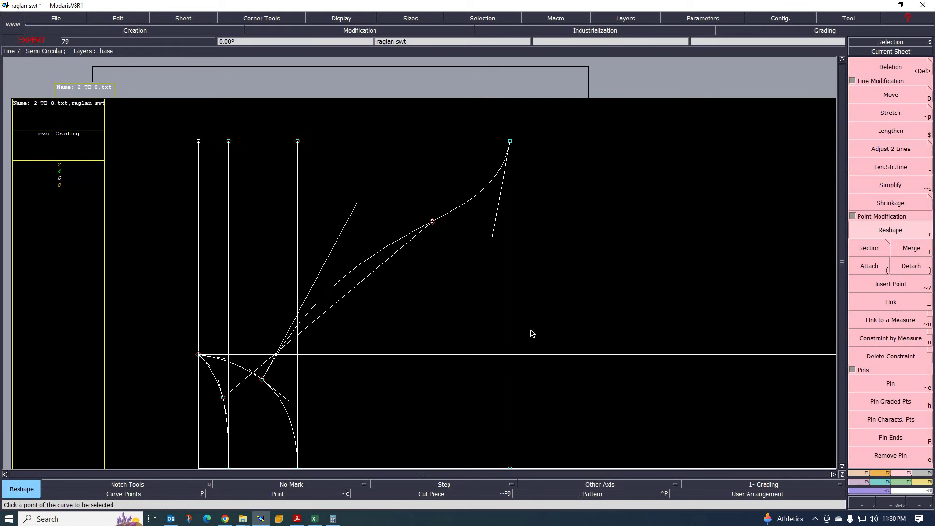
{"action": "left_click", "coordinate": [259, 367]}
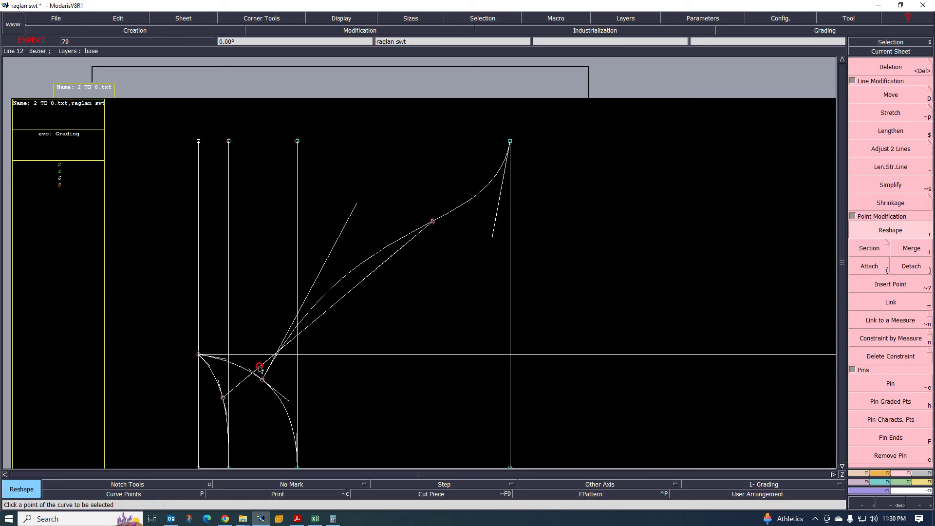
{"action": "left_click_drag", "start_coordinate": [260, 367], "coordinate": [275, 305]}
{"action": "left_click_drag", "start_coordinate": [366, 281], "coordinate": [353, 255]}
{"action": "scroll", "coordinate": [274, 345], "scroll_direction": "up", "scroll_amount": 1}
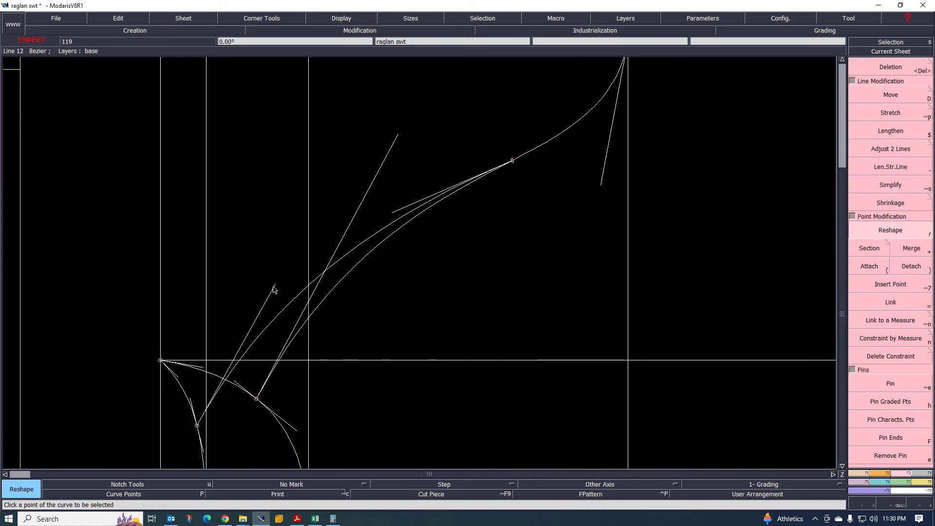
{"action": "left_click", "coordinate": [270, 319]}
{"action": "left_click", "coordinate": [284, 310]}
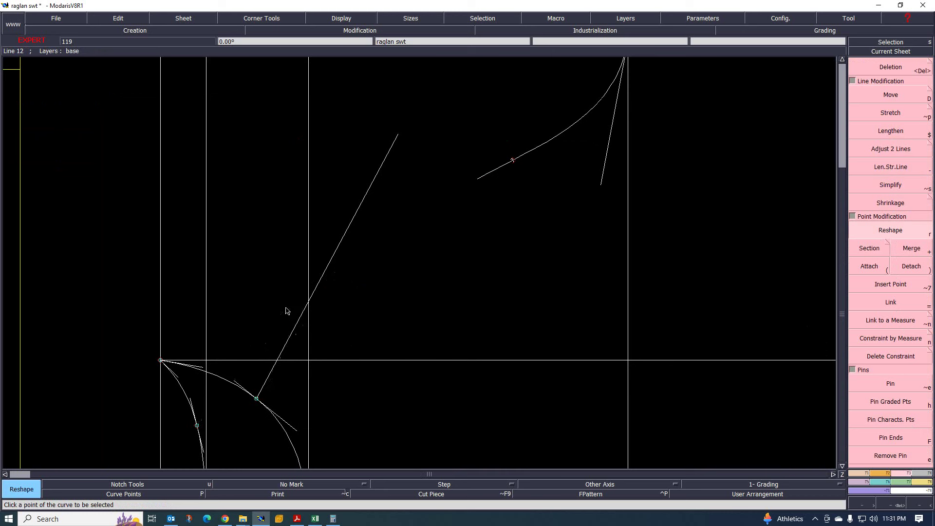
{"action": "left_click_drag", "start_coordinate": [397, 217], "coordinate": [388, 219]}
- Slide the back curve's joining point along the front raglan curve toward the neckline and refine the back curve's tangents
{"action": "left_click", "coordinate": [511, 161]}
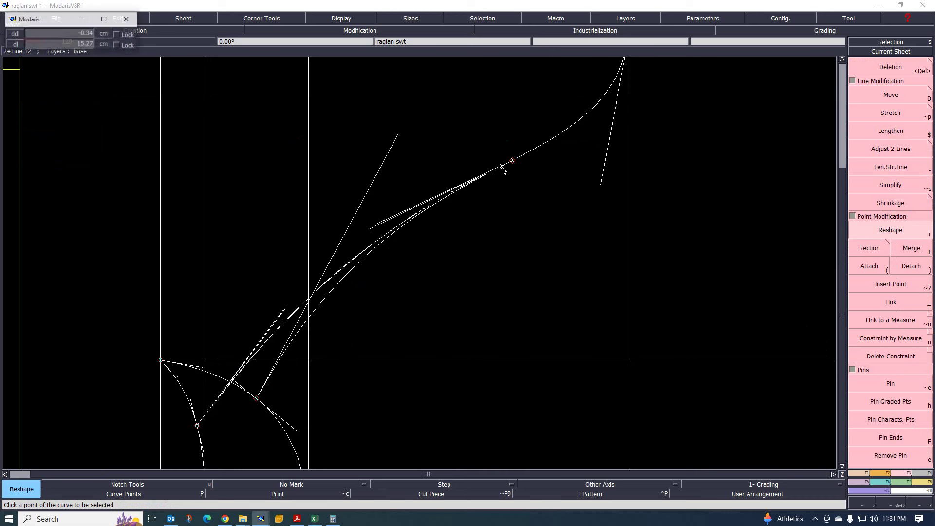
{"action": "left_click", "coordinate": [479, 180]}
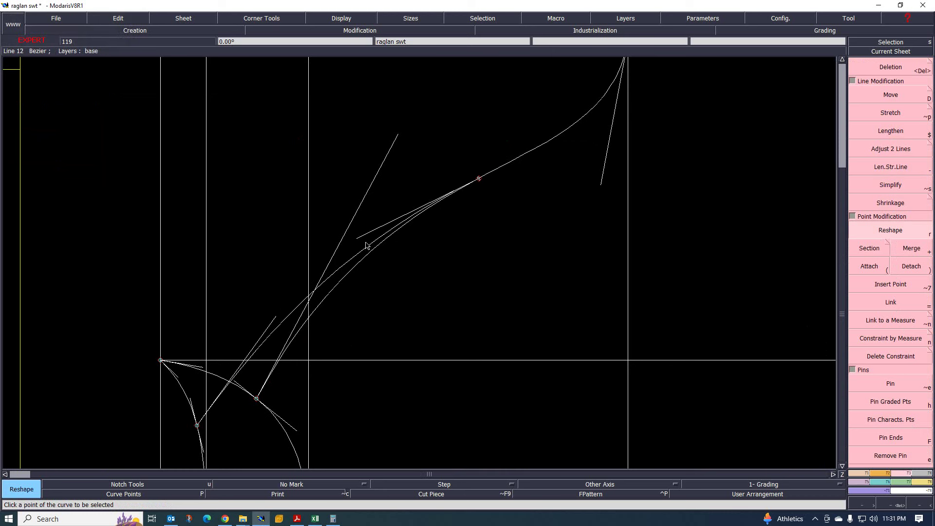
{"action": "left_click", "coordinate": [275, 319]}
{"action": "left_click", "coordinate": [296, 313]}
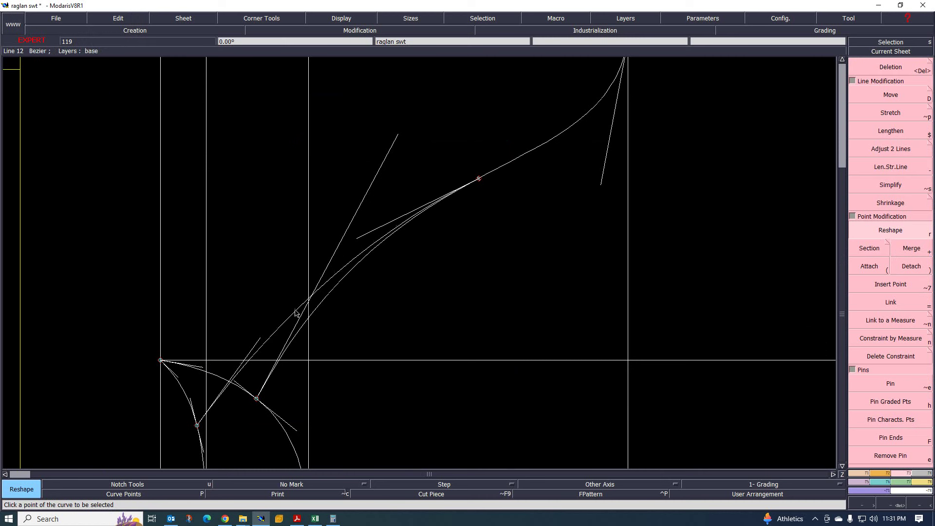
{"action": "left_click", "coordinate": [360, 238]}
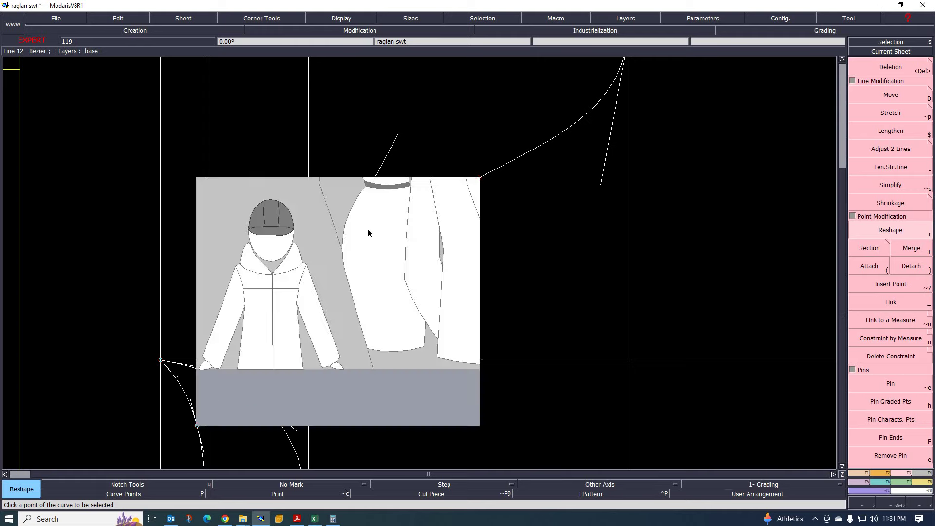
- Examine the overall shape of the front and back raglan curves and how they merge toward the sleeve drop point
{"action": "scroll", "coordinate": [323, 240], "scroll_direction": "down", "scroll_amount": 3}
{"action": "scroll", "coordinate": [386, 192], "scroll_direction": "up", "scroll_amount": 2}
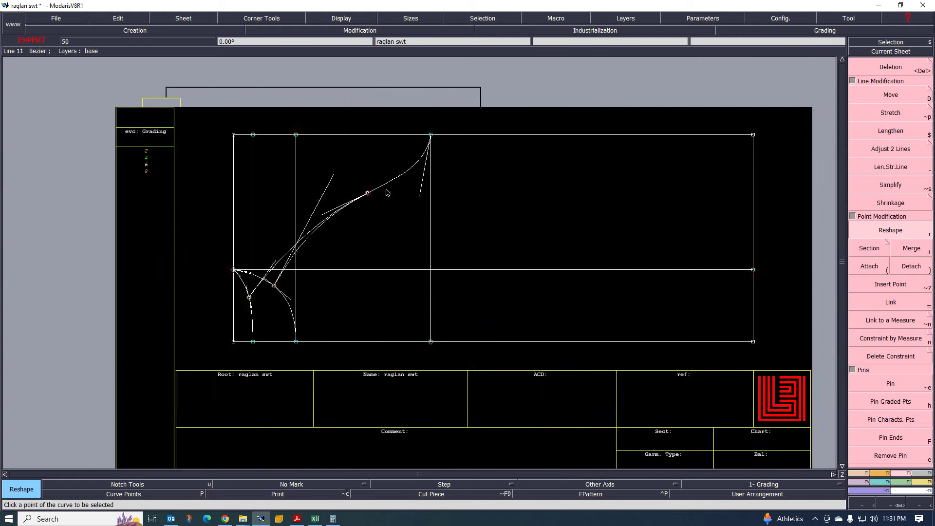
{"action": "scroll", "coordinate": [313, 240], "scroll_direction": "up", "scroll_amount": 2}
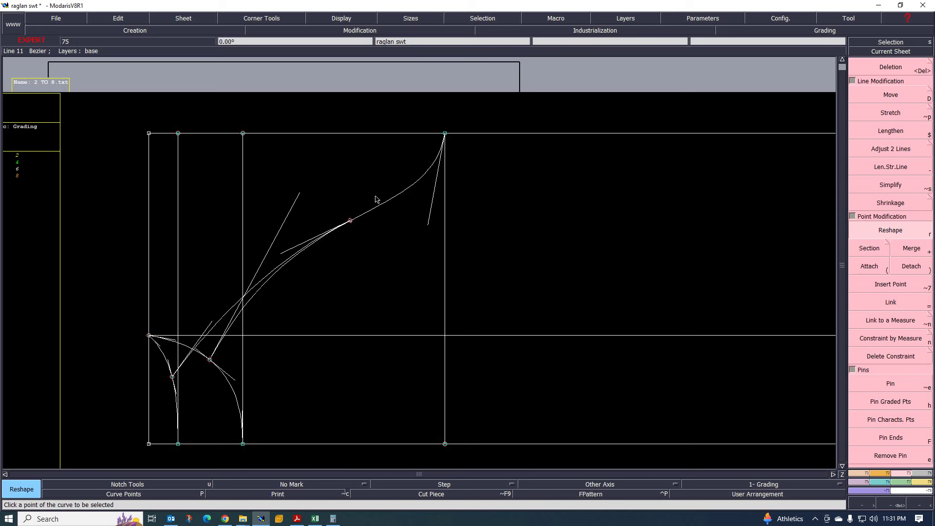
{"action": "scroll", "coordinate": [375, 198], "scroll_direction": "up", "scroll_amount": 1}
{"action": "scroll", "coordinate": [369, 254], "scroll_direction": "down", "scroll_amount": 2}
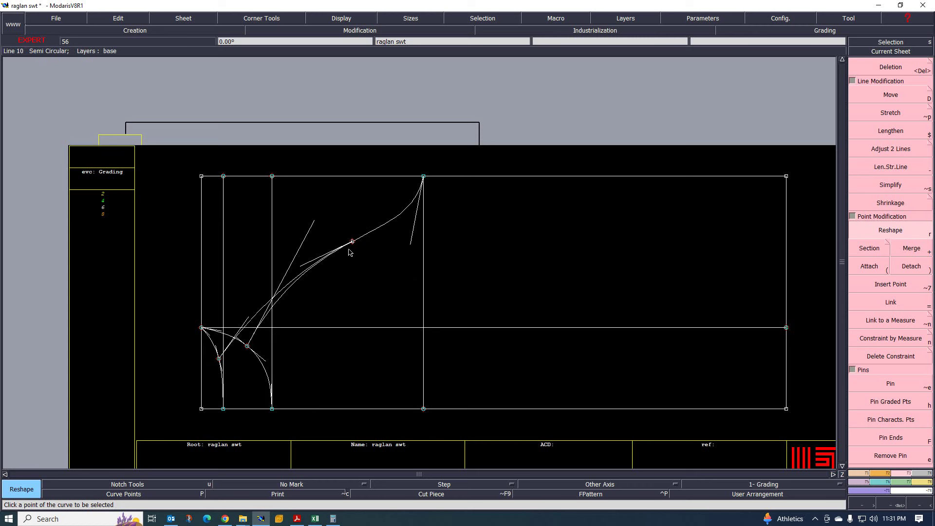
{"action": "scroll", "coordinate": [354, 243], "scroll_direction": "down", "scroll_amount": 2}
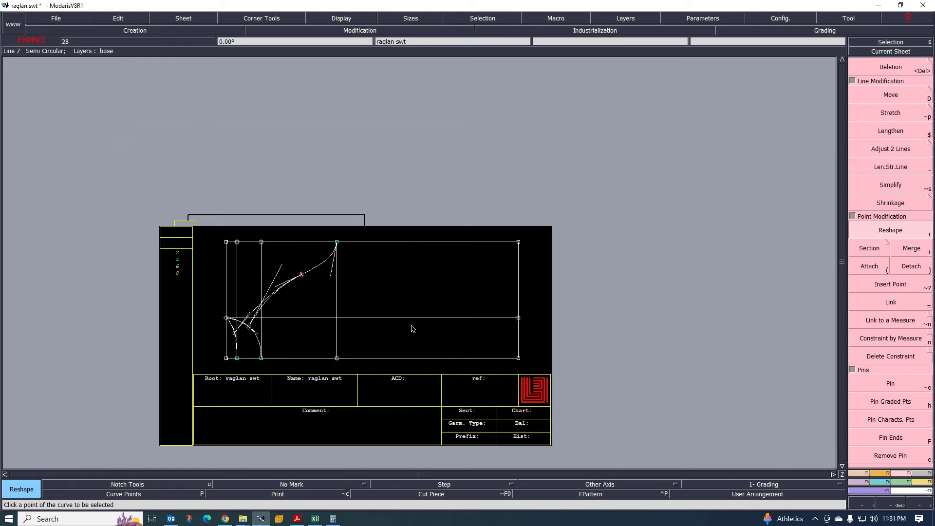
{"action": "scroll", "coordinate": [364, 324], "scroll_direction": "up", "scroll_amount": 1}
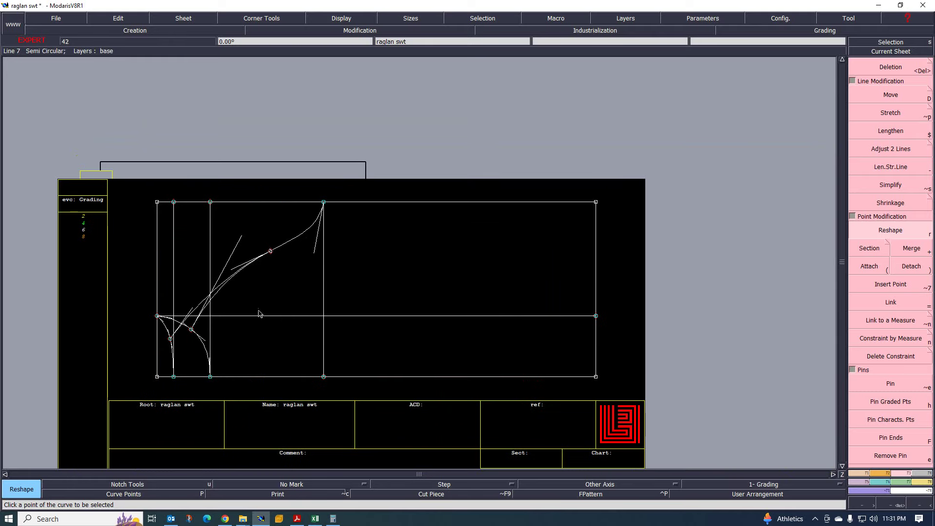
{"action": "scroll", "coordinate": [216, 314], "scroll_direction": "up", "scroll_amount": 1}
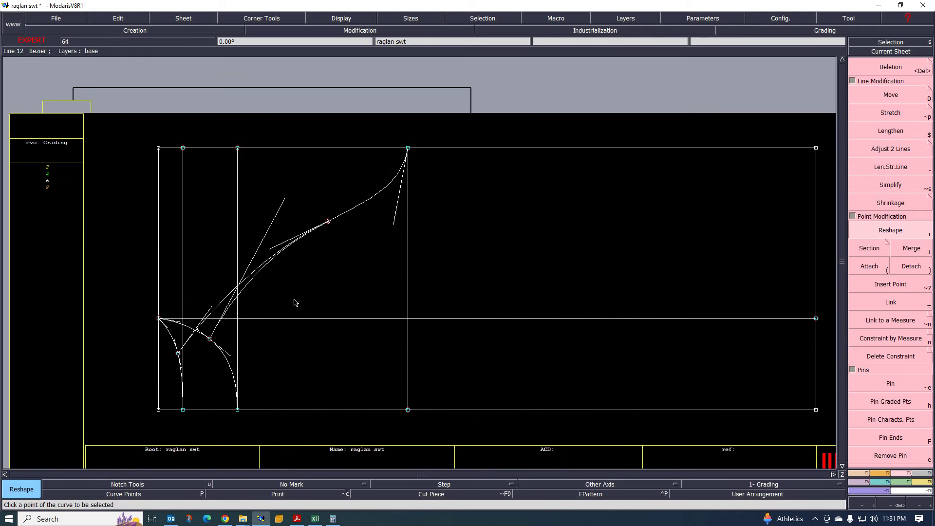
{"action": "scroll", "coordinate": [202, 280], "scroll_direction": "down", "scroll_amount": 2}
{"action": "scroll", "coordinate": [202, 280], "scroll_direction": "up", "scroll_amount": 1}
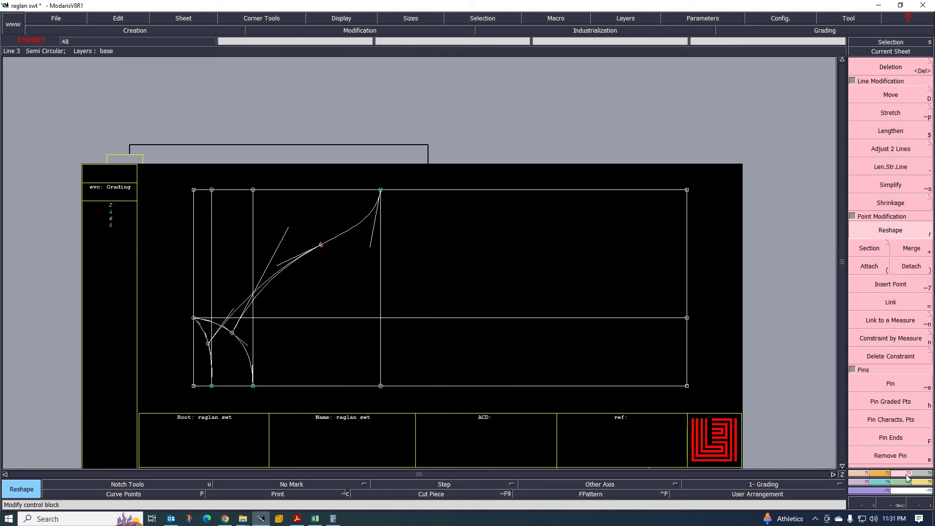
- Delete the sleeve drop, neck width and both neck drop construction lines with the leftover point, keeping the body rectangle's edges
{"action": "key", "text": "Delete"}
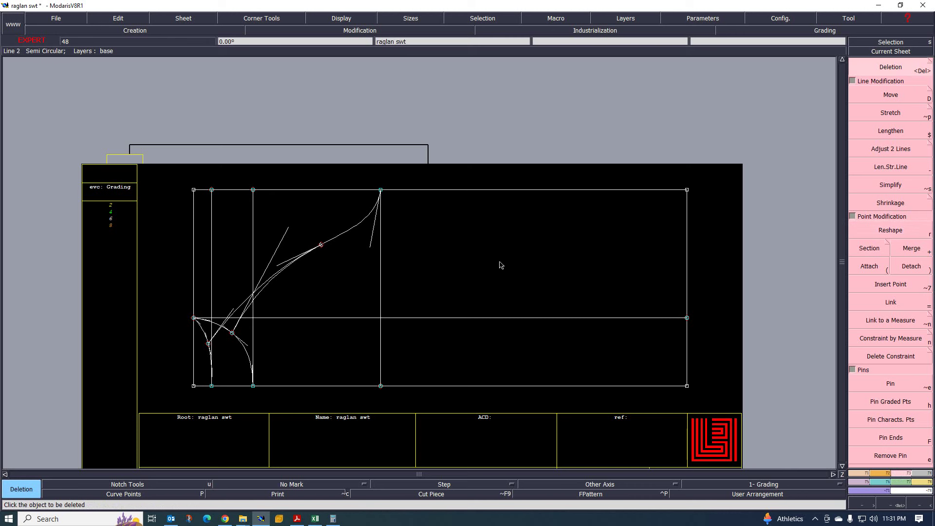
{"action": "left_click", "coordinate": [380, 278]}
{"action": "left_click", "coordinate": [363, 318]}
{"action": "left_click", "coordinate": [253, 295]}
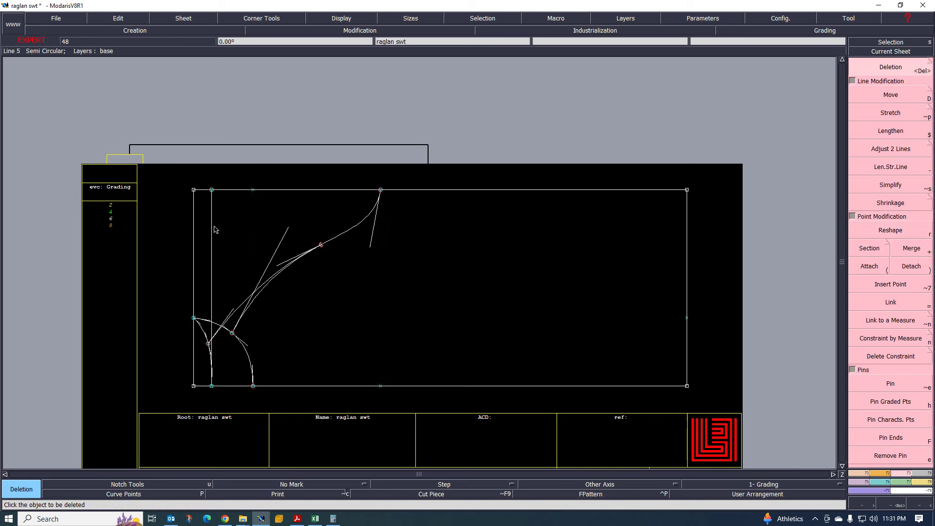
{"action": "left_click", "coordinate": [213, 267]}
{"action": "left_click", "coordinate": [253, 190]}
{"action": "left_click", "coordinate": [194, 224]}
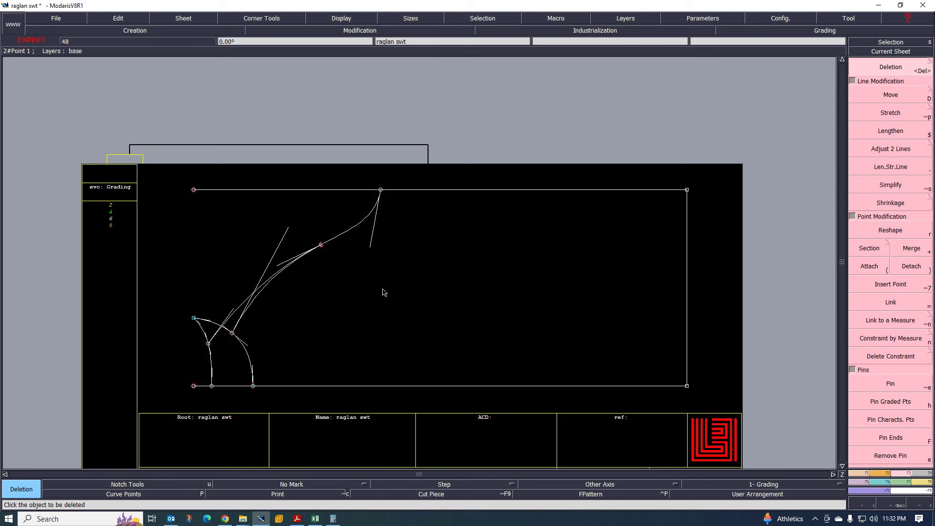
{"action": "key", "text": "ctrl+z"}
{"action": "scroll", "coordinate": [376, 239], "scroll_direction": "down", "scroll_amount": 2}
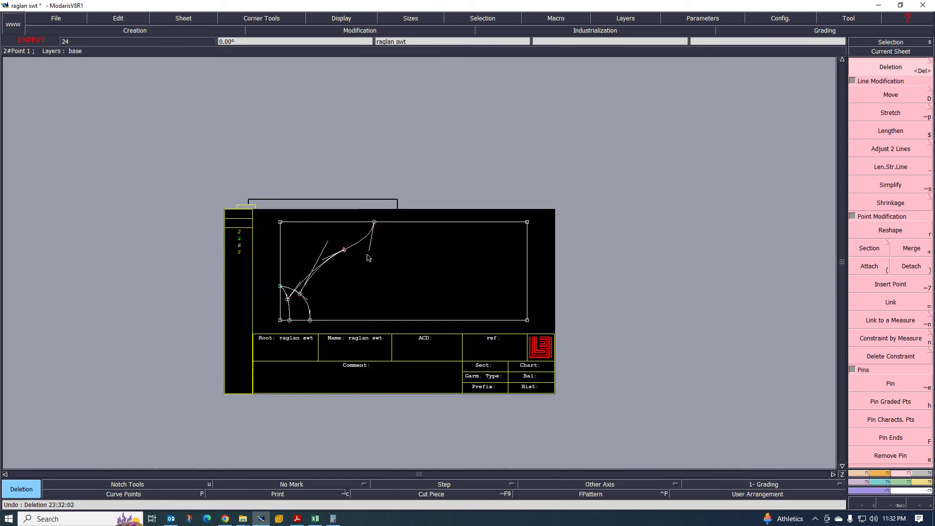
{"action": "scroll", "coordinate": [486, 281], "scroll_direction": "up", "scroll_amount": 3}
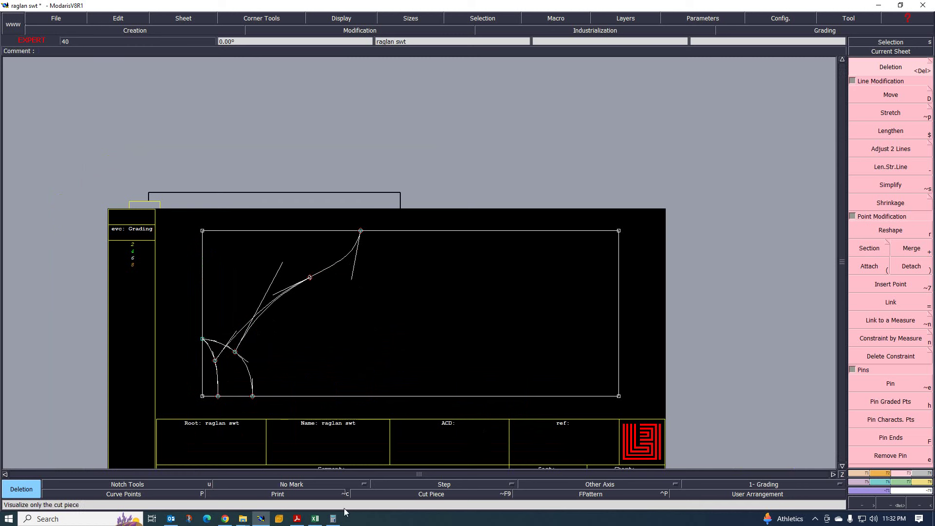
- Switch to the Excel size chart and review the jacket measurement sketch and the size 6 measurements
{"action": "left_click", "coordinate": [315, 518]}
{"action": "scroll", "coordinate": [348, 380], "scroll_direction": "down", "scroll_amount": 8}
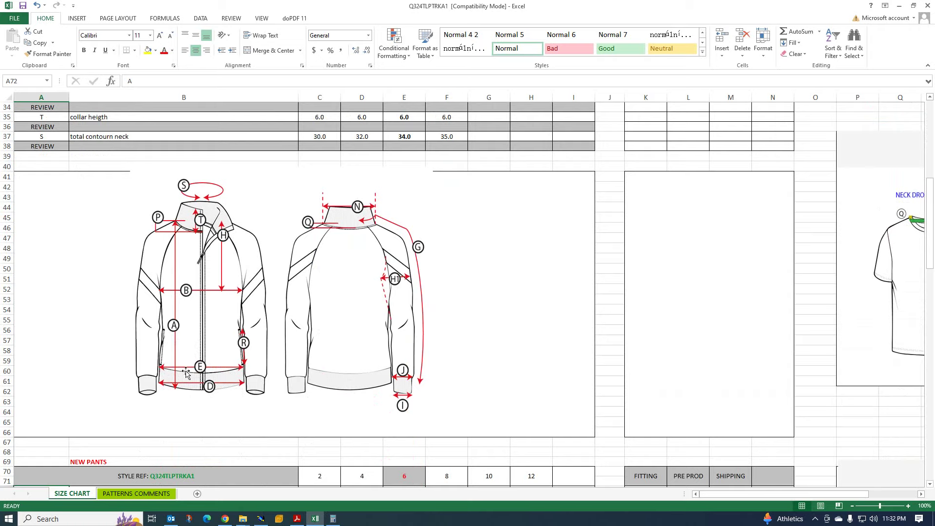
{"action": "scroll", "coordinate": [195, 373], "scroll_direction": "up", "scroll_amount": 8}
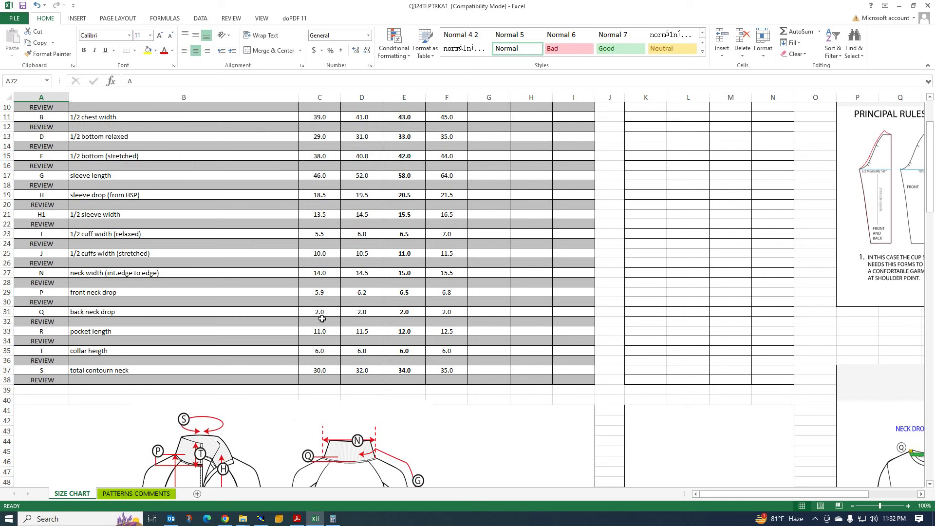
- Switch back to the raglan pattern sheet in Modaris
{"action": "left_click", "coordinate": [261, 518]}
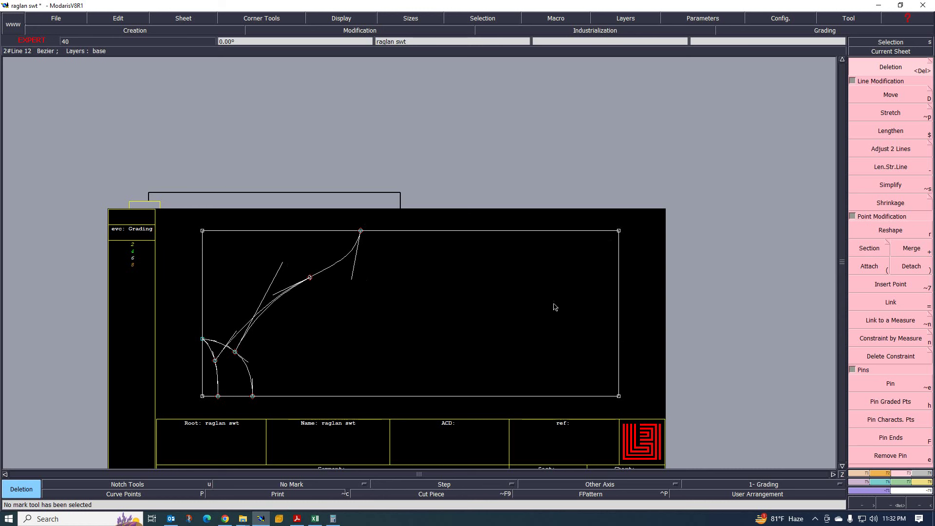
{"action": "left_click", "coordinate": [426, 235]}
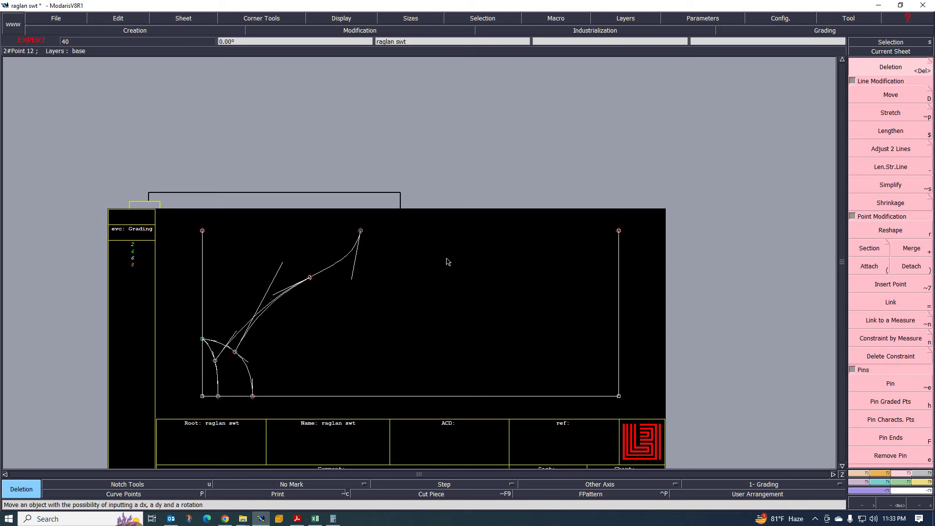
{"action": "key", "text": "ctrl+z"}
{"action": "scroll", "coordinate": [344, 299], "scroll_direction": "down", "scroll_amount": 2}
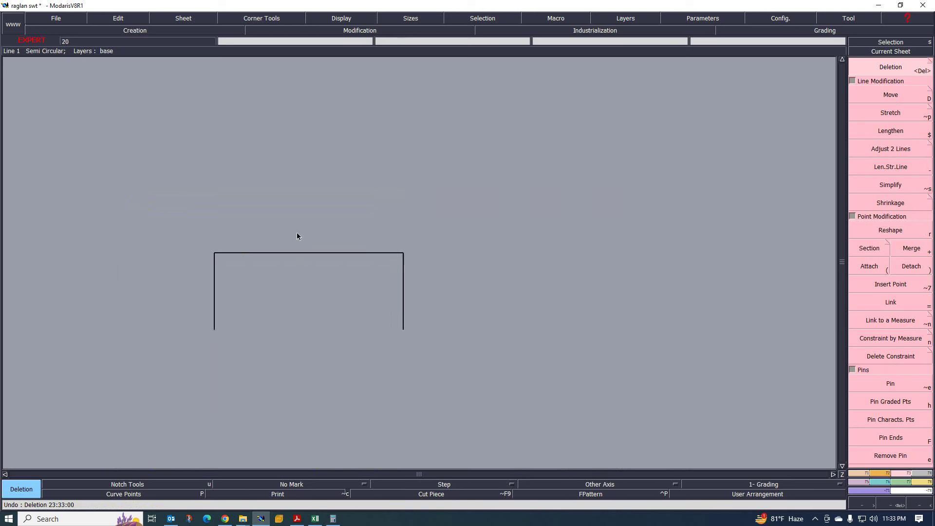
{"action": "scroll", "coordinate": [281, 335], "scroll_direction": "up", "scroll_amount": 2}
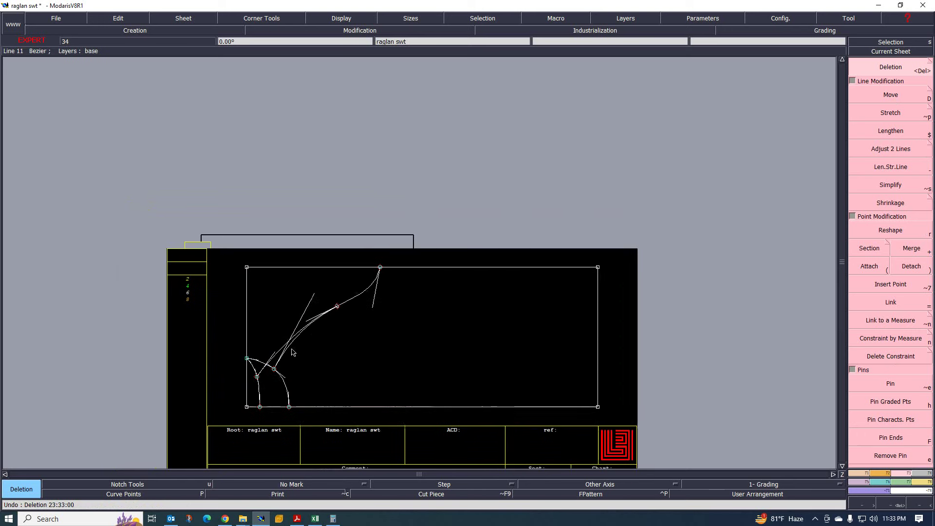
{"action": "scroll", "coordinate": [262, 366], "scroll_direction": "up", "scroll_amount": 1}
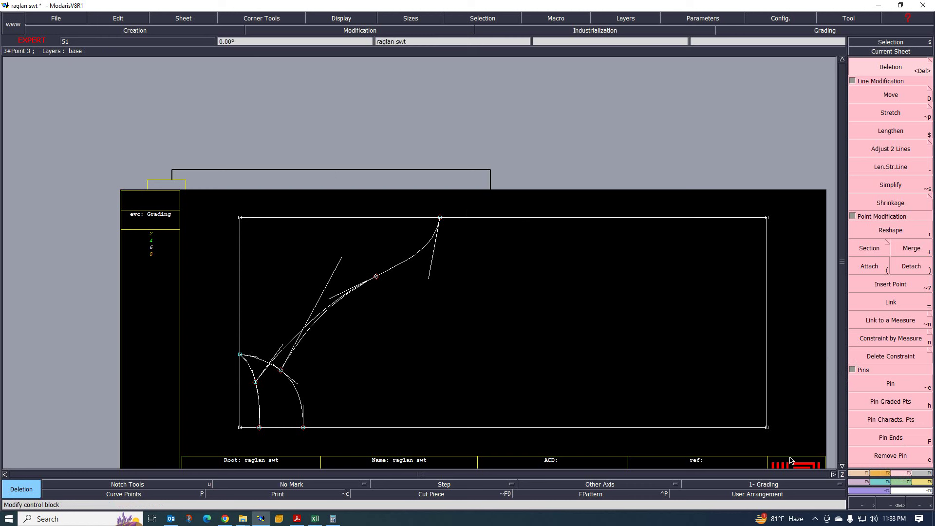
- Draw a slanted straight sleeve line from the shoulder neck point outward, past the body rectangle's side edge
{"action": "left_click", "coordinate": [863, 473]}
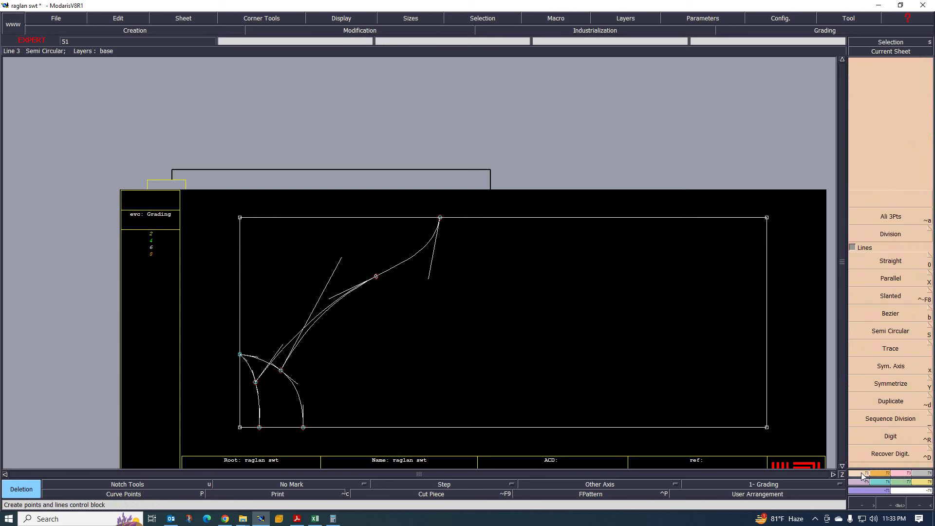
{"action": "left_click", "coordinate": [890, 262]}
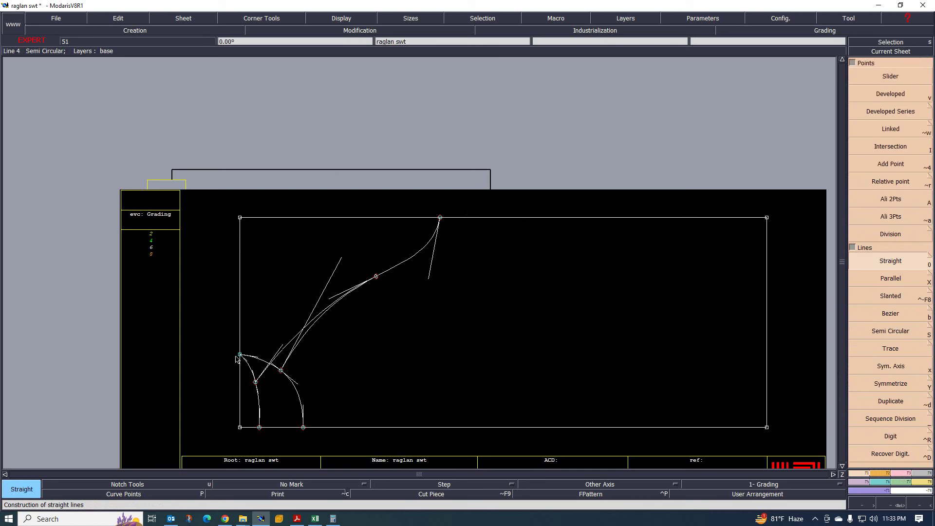
{"action": "left_click", "coordinate": [240, 355]}
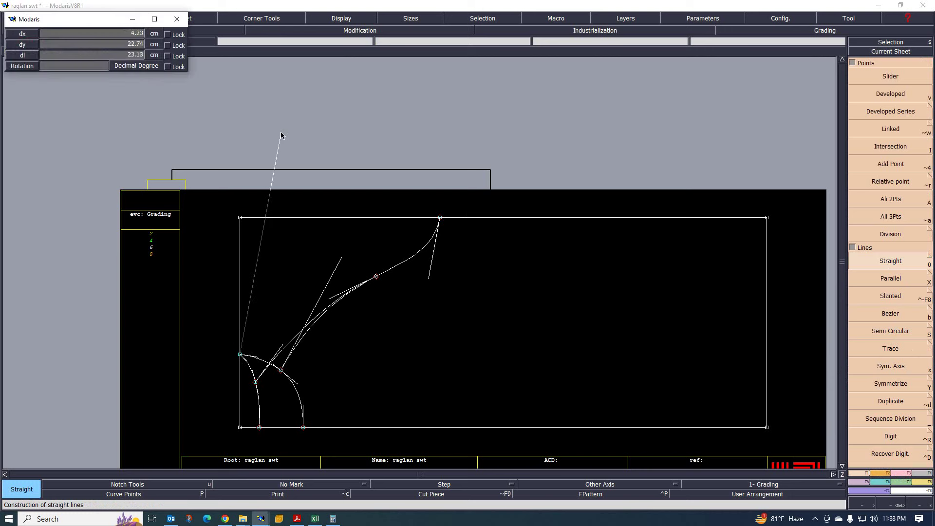
{"action": "scroll", "coordinate": [286, 248], "scroll_direction": "down", "scroll_amount": 2}
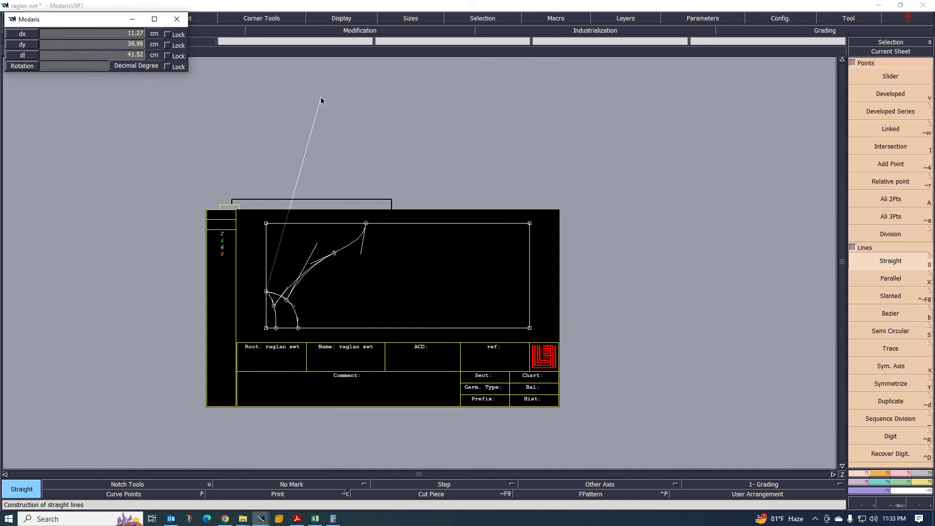
{"action": "left_click", "coordinate": [321, 64]}
- Examine the slanted sleeve line's angle and length in relation to the necklines, raglan curves and body rectangle
{"action": "scroll", "coordinate": [318, 205], "scroll_direction": "down", "scroll_amount": 1}
{"action": "scroll", "coordinate": [319, 171], "scroll_direction": "up", "scroll_amount": 2}
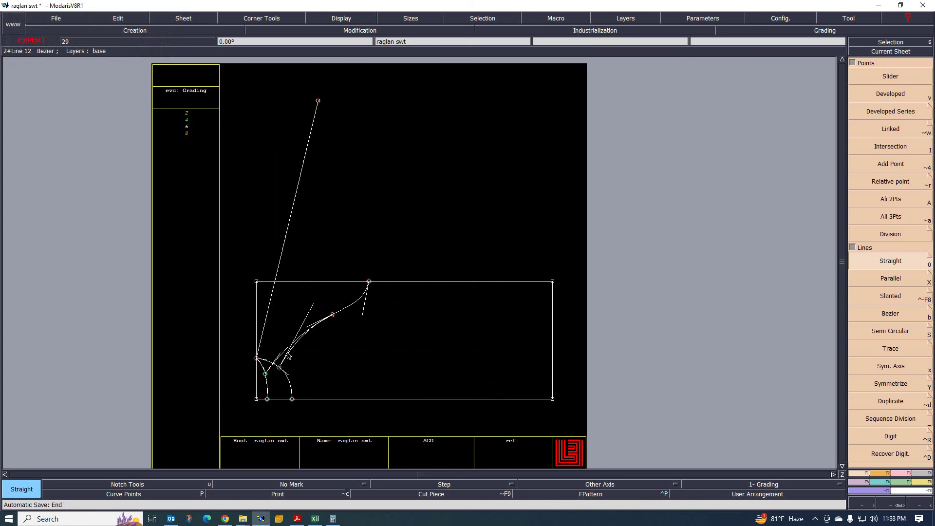
{"action": "scroll", "coordinate": [278, 300], "scroll_direction": "up", "scroll_amount": 1}
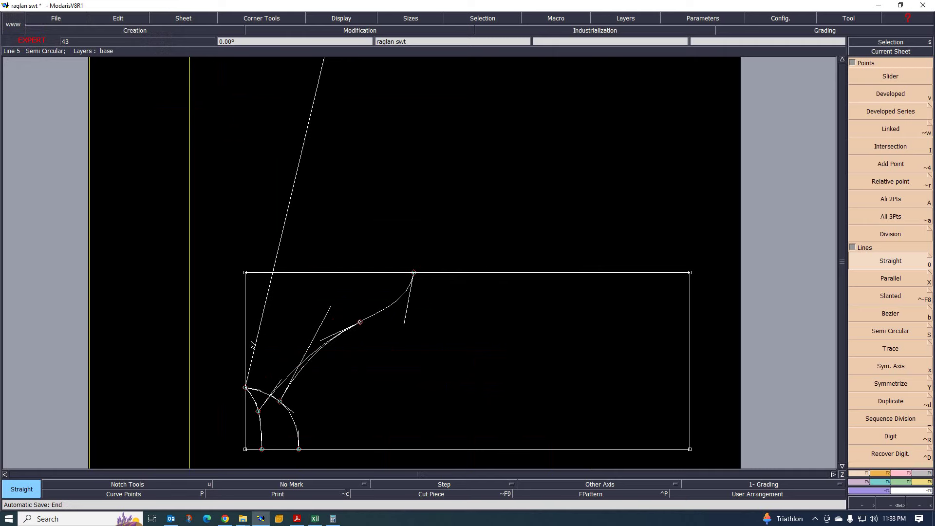
{"action": "scroll", "coordinate": [251, 345], "scroll_direction": "down", "scroll_amount": 2}
{"action": "scroll", "coordinate": [253, 338], "scroll_direction": "up", "scroll_amount": 1}
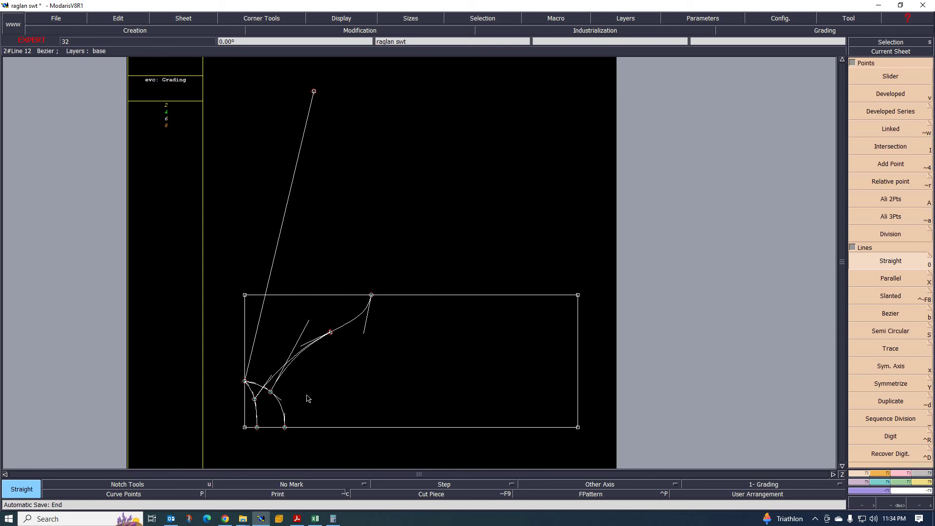
{"action": "scroll", "coordinate": [316, 396], "scroll_direction": "up", "scroll_amount": 1}
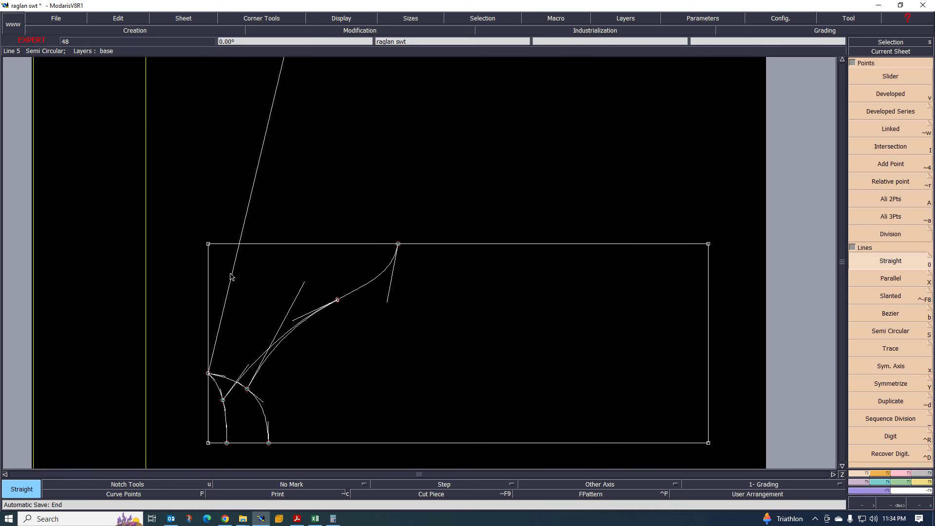
{"action": "scroll", "coordinate": [238, 293], "scroll_direction": "down", "scroll_amount": 2}
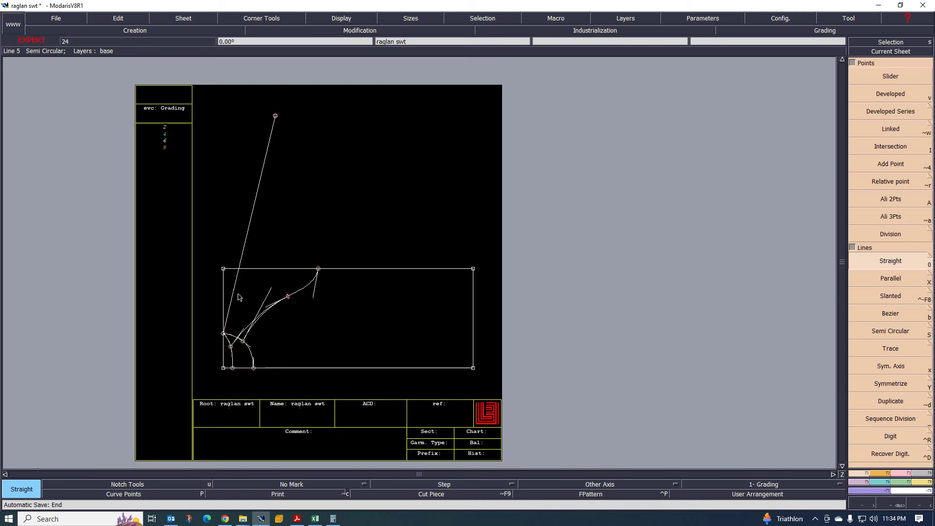
{"action": "scroll", "coordinate": [238, 302], "scroll_direction": "up", "scroll_amount": 1}
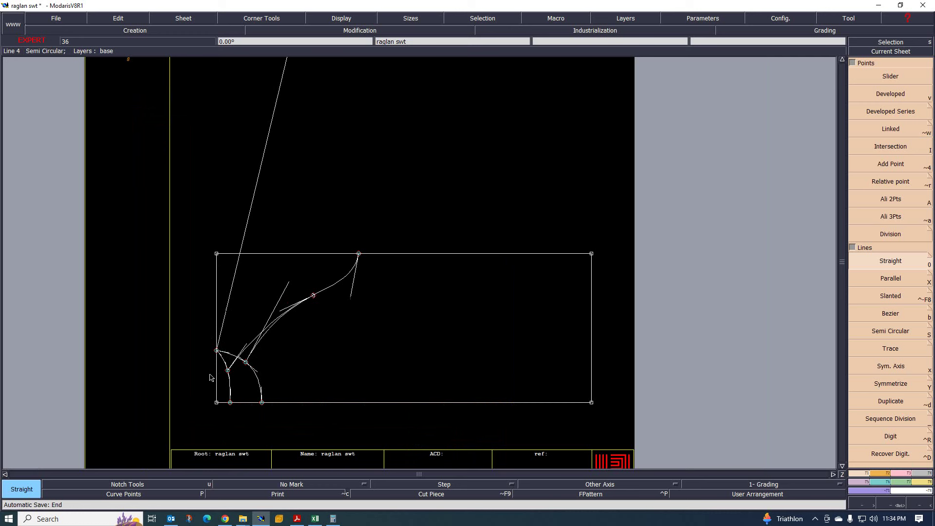
{"action": "scroll", "coordinate": [210, 378], "scroll_direction": "down", "scroll_amount": 3}
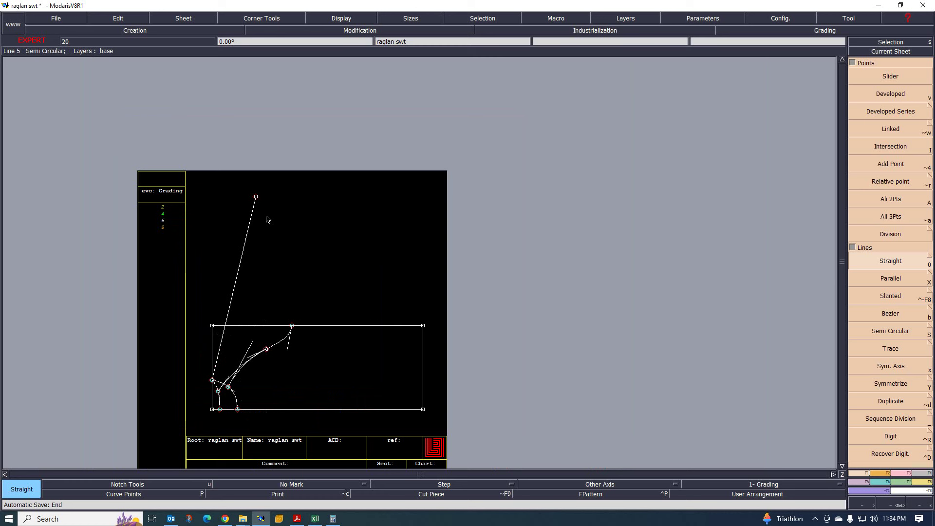
{"action": "scroll", "coordinate": [236, 250], "scroll_direction": "up", "scroll_amount": 2}
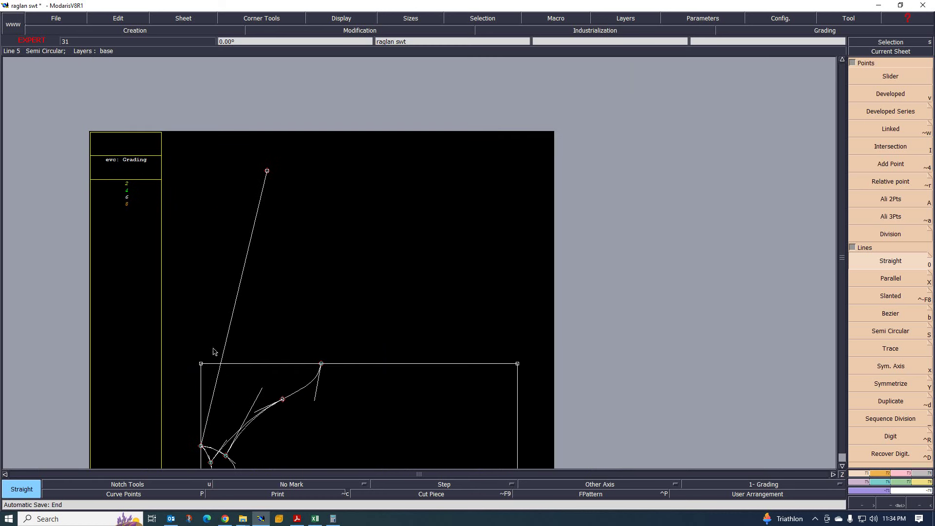
{"action": "scroll", "coordinate": [243, 316], "scroll_direction": "down", "scroll_amount": 3}
{"action": "scroll", "coordinate": [252, 304], "scroll_direction": "up", "scroll_amount": 2}
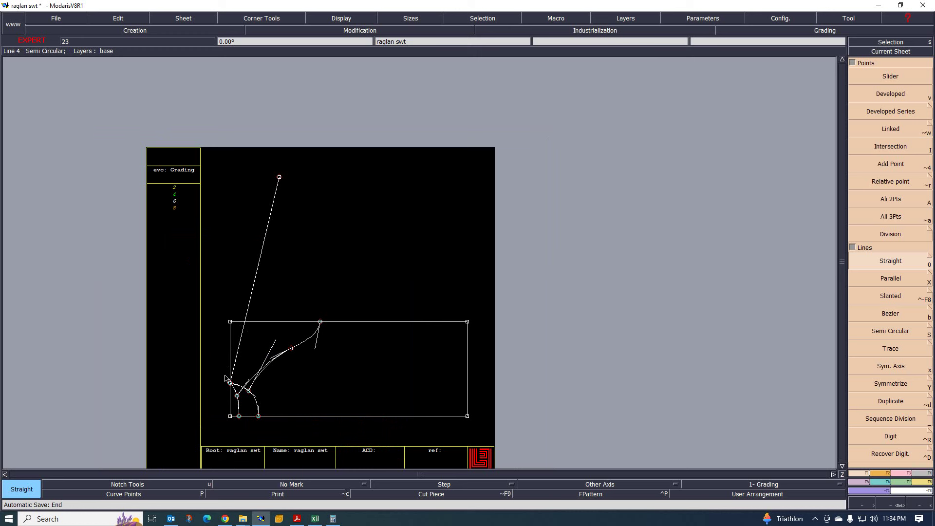
{"action": "scroll", "coordinate": [258, 275], "scroll_direction": "up", "scroll_amount": 2}
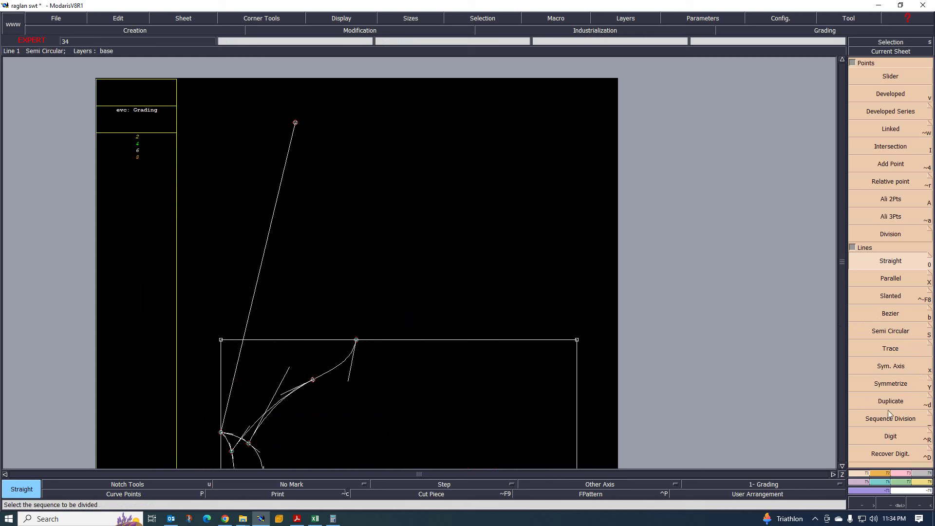
- Add a dynamic length measure from the underarm end of the raglan curve roughly square to the slanted sleeve line
{"action": "left_click", "coordinate": [919, 482]}
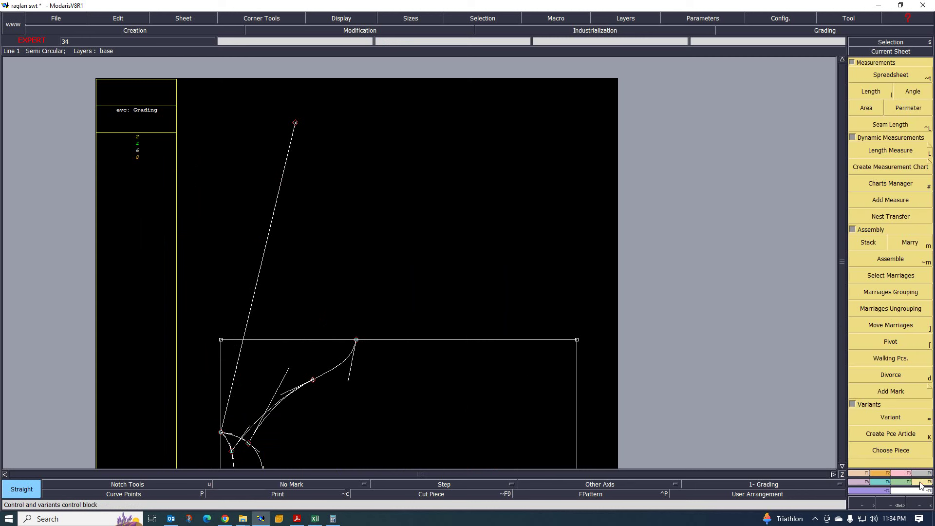
{"action": "left_click", "coordinate": [892, 153]}
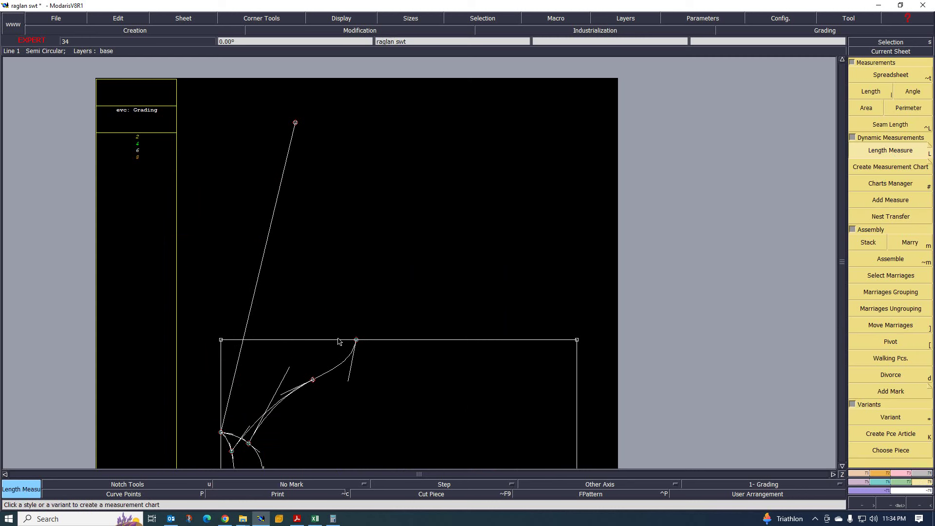
{"action": "left_click", "coordinate": [356, 341]}
{"action": "left_click", "coordinate": [254, 307]}
{"action": "left_click", "coordinate": [250, 310]}
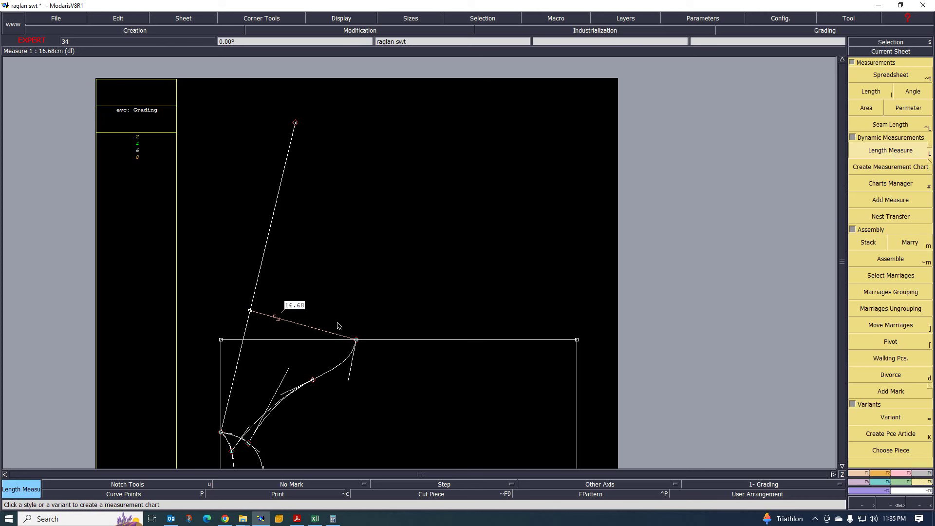
- Switch to the Excel size chart and check the H1 half sleeve width in the sketch and for size 6
{"action": "left_click", "coordinate": [315, 518]}
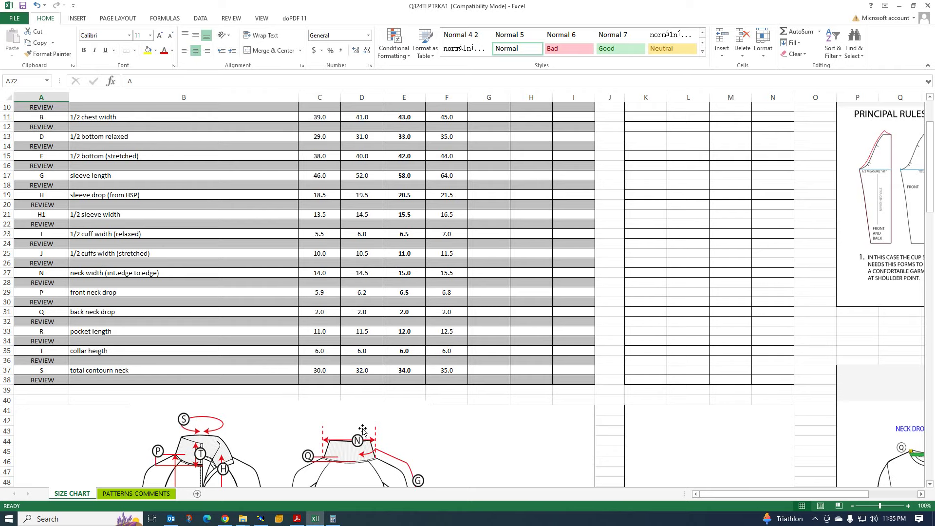
{"action": "scroll", "coordinate": [368, 426], "scroll_direction": "down", "scroll_amount": 5}
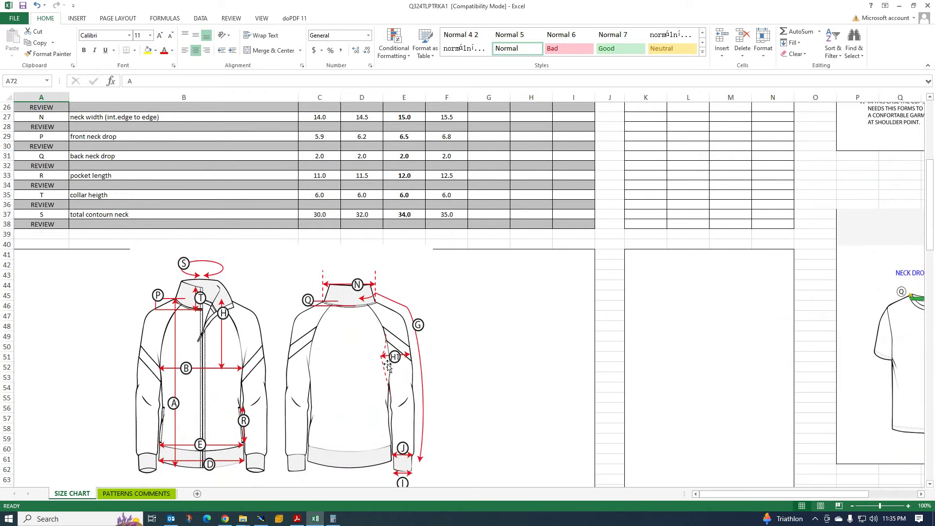
{"action": "scroll", "coordinate": [352, 373], "scroll_direction": "up", "scroll_amount": 8}
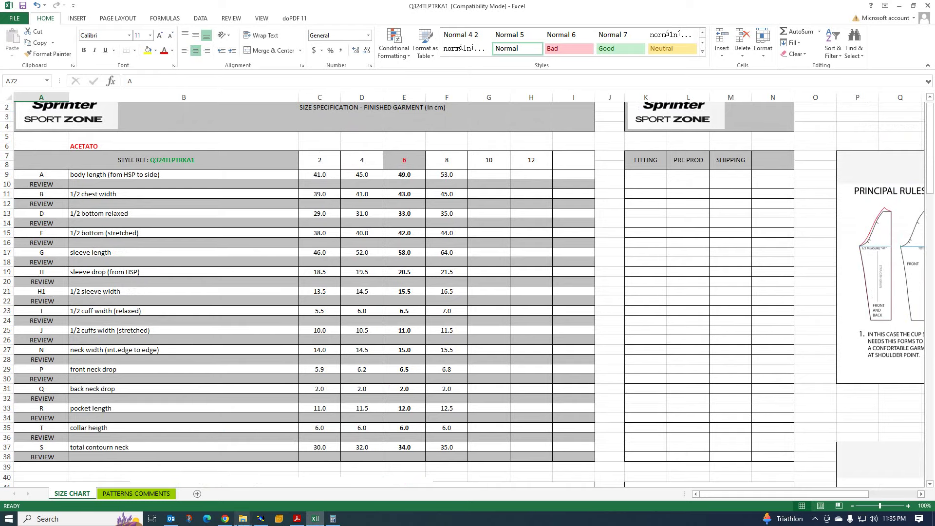
- Return to Modaris and reshape the sleeve line by its outer endpoint, bringing the sleeve width measure to about 15.8 cm
{"action": "left_click", "coordinate": [262, 518]}
{"action": "scroll", "coordinate": [294, 344], "scroll_direction": "up", "scroll_amount": 1}
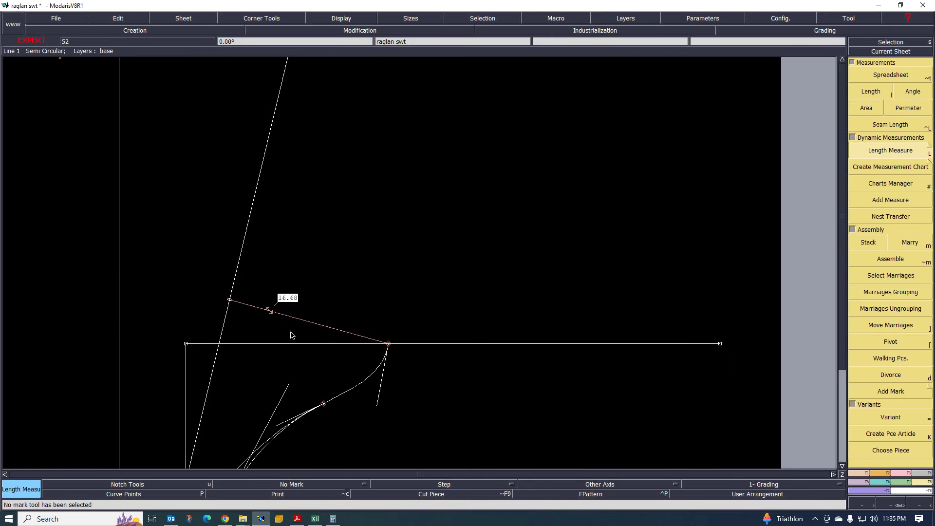
{"action": "scroll", "coordinate": [268, 322], "scroll_direction": "down", "scroll_amount": 1}
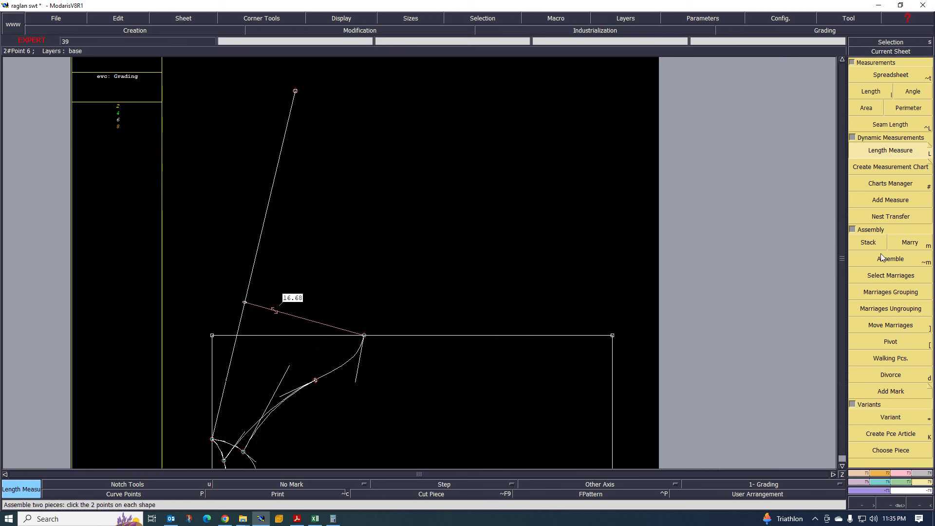
{"action": "left_click", "coordinate": [896, 473]}
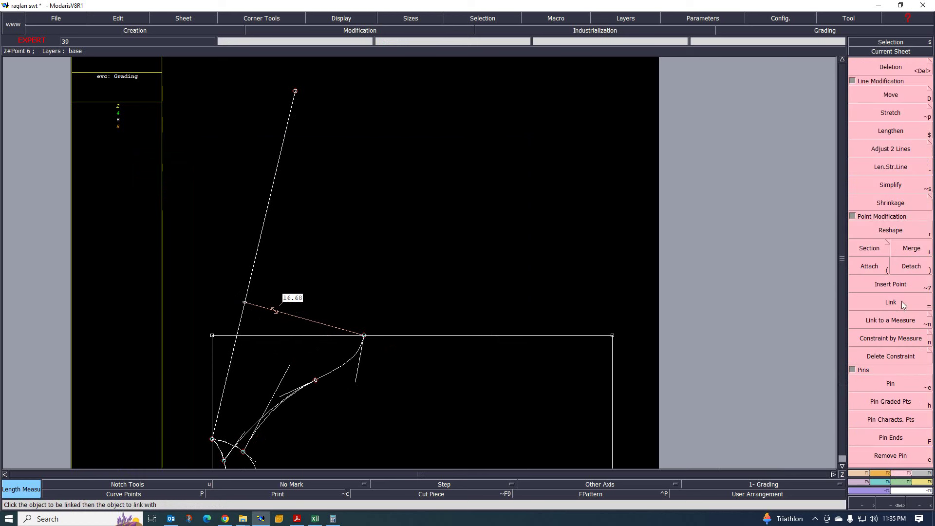
{"action": "left_click", "coordinate": [887, 232]}
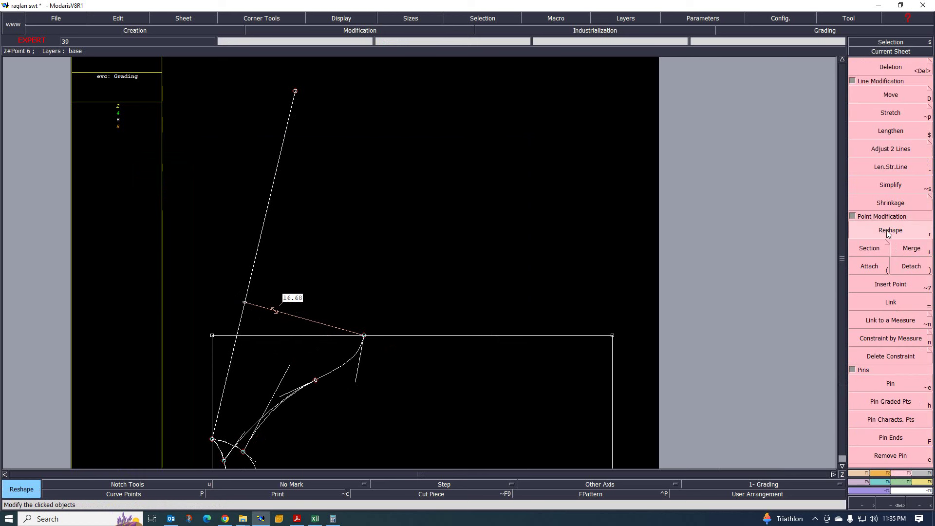
{"action": "left_click", "coordinate": [295, 91]}
{"action": "left_click", "coordinate": [323, 92]}
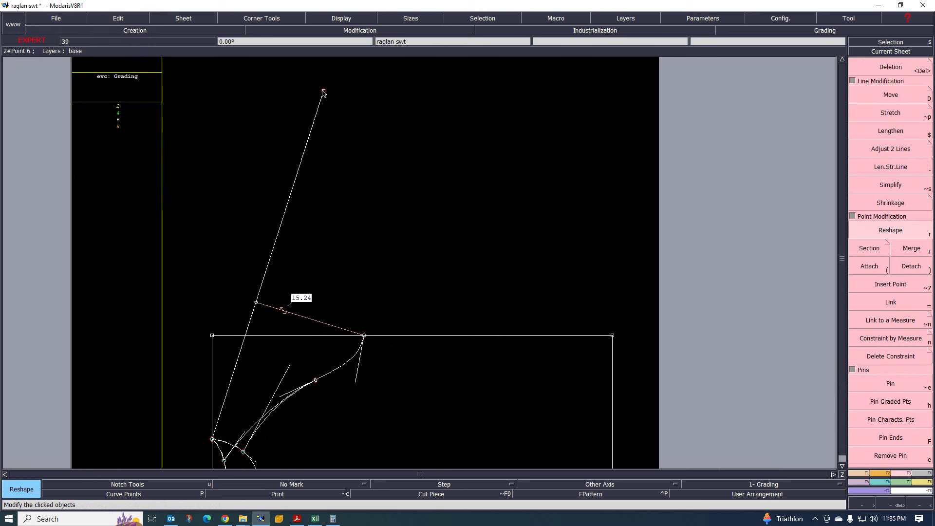
{"action": "left_click", "coordinate": [323, 91]}
{"action": "left_click", "coordinate": [313, 87]}
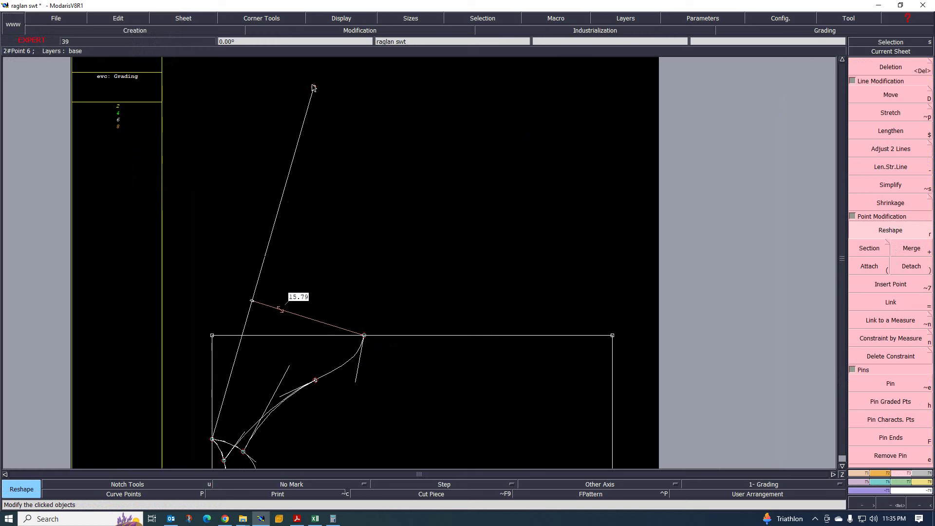
- Fine-tune the sleeve line's outer endpoint until the sleeve width measure reads about 15.5 cm
{"action": "left_click", "coordinate": [312, 85]}
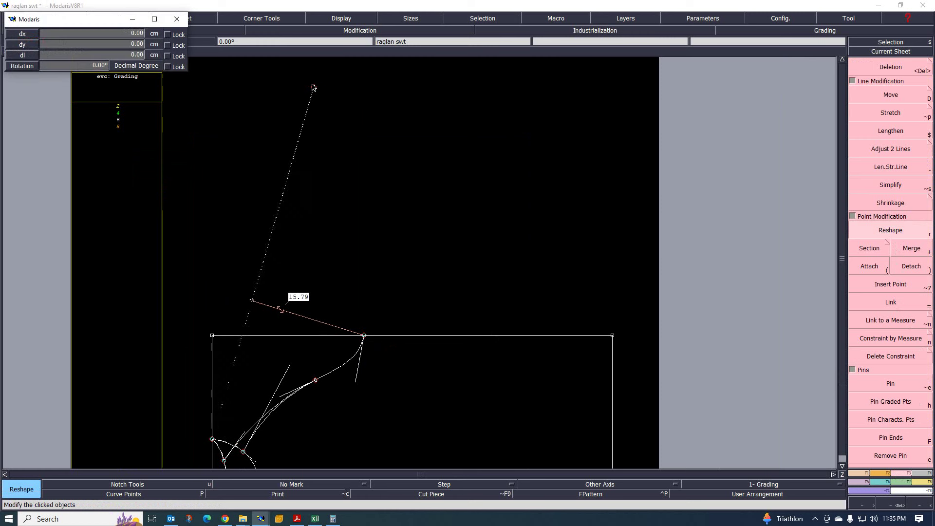
{"action": "left_click", "coordinate": [315, 87]}
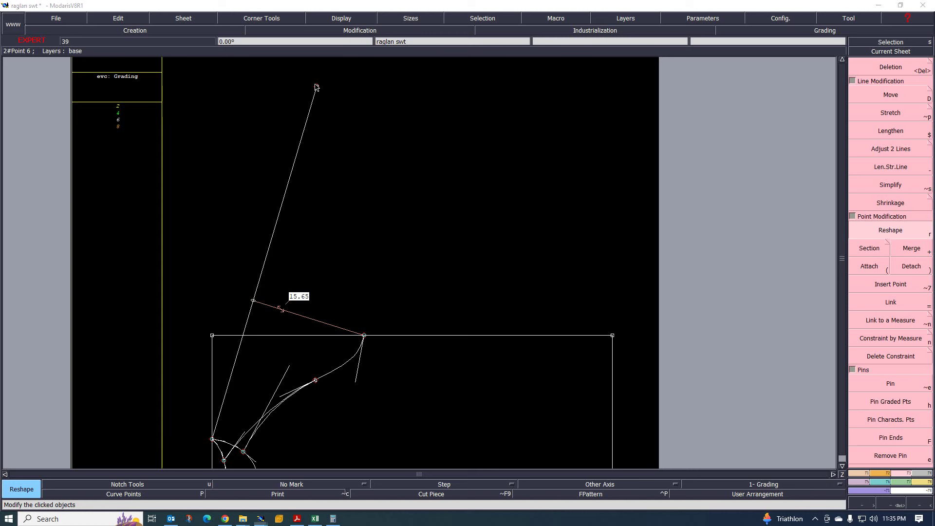
{"action": "left_click", "coordinate": [316, 87]}
{"action": "left_click", "coordinate": [322, 90]}
{"action": "left_click", "coordinate": [319, 89]}
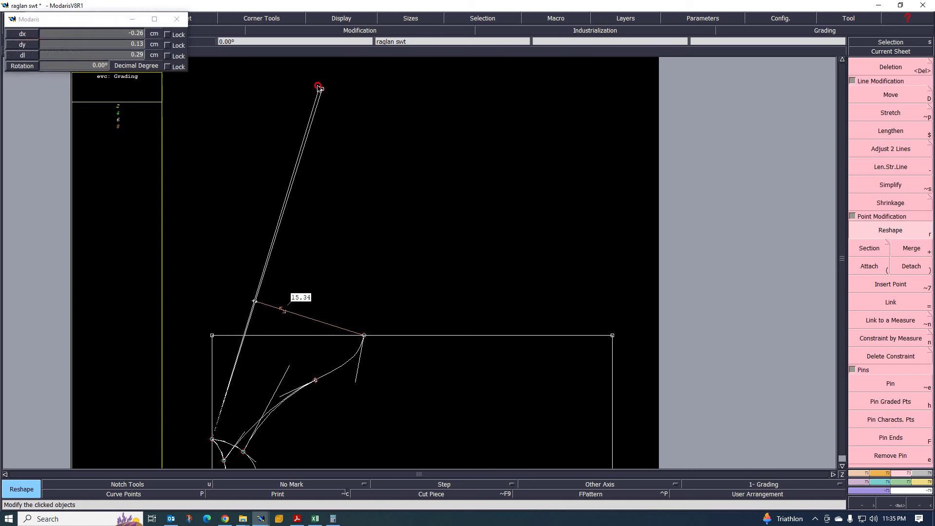
{"action": "left_click", "coordinate": [319, 88]}
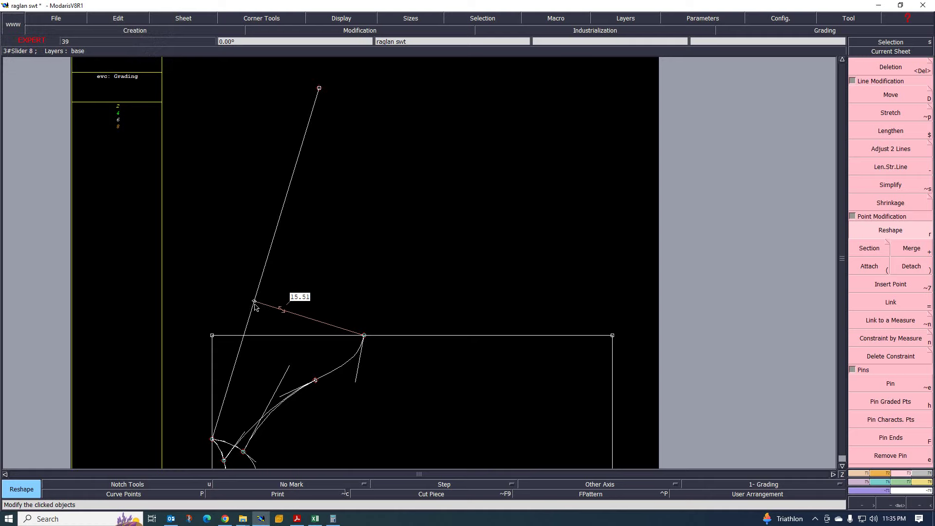
{"action": "scroll", "coordinate": [245, 310], "scroll_direction": "down", "scroll_amount": 2}
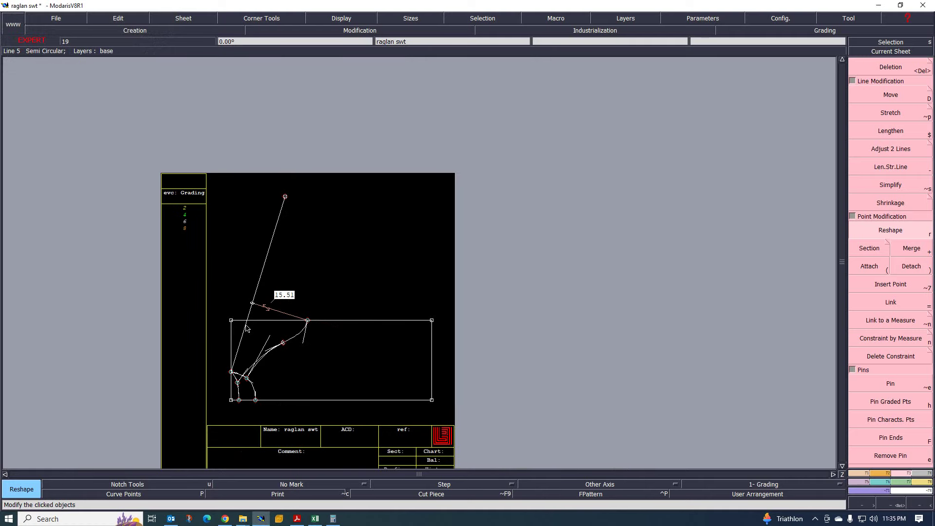
{"action": "scroll", "coordinate": [247, 328], "scroll_direction": "up", "scroll_amount": 1}
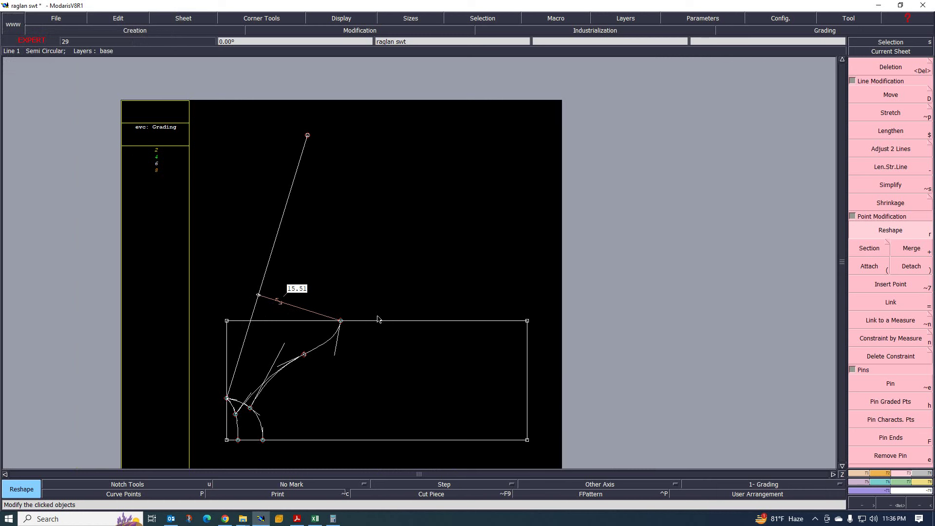
{"action": "scroll", "coordinate": [294, 306], "scroll_direction": "up", "scroll_amount": 3}
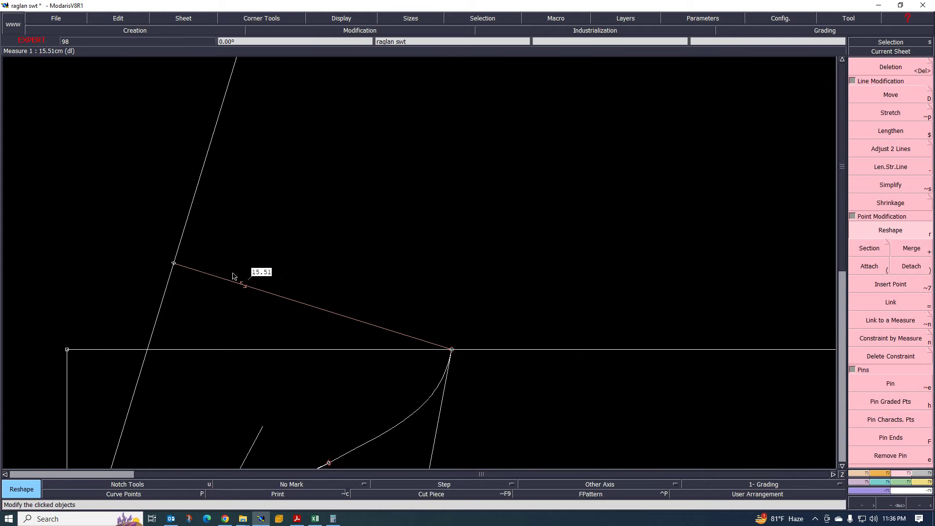
{"action": "scroll", "coordinate": [347, 321], "scroll_direction": "down", "scroll_amount": 3}
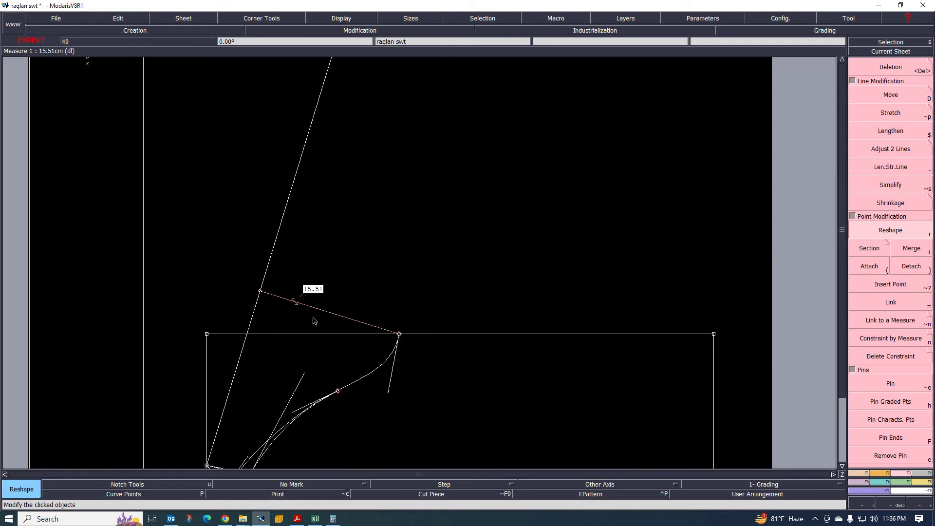
{"action": "scroll", "coordinate": [294, 317], "scroll_direction": "up", "scroll_amount": 1}
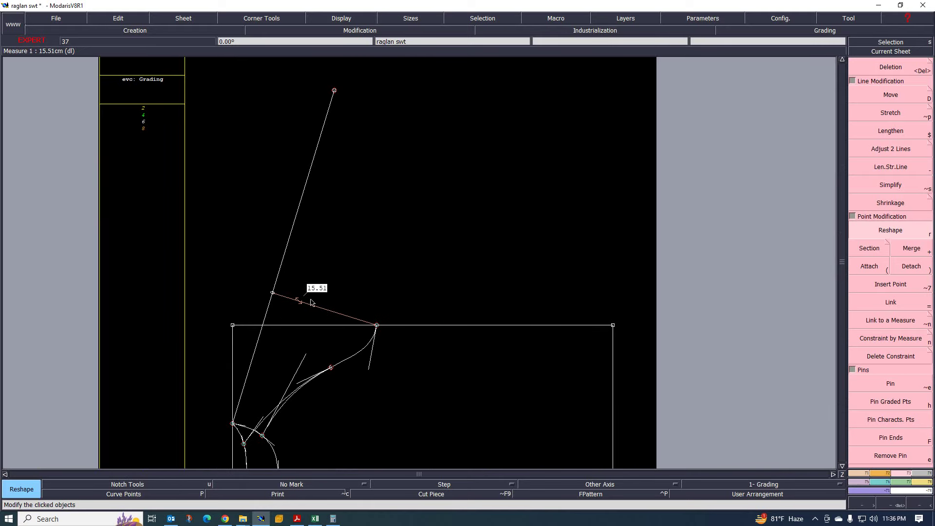
{"action": "scroll", "coordinate": [285, 326], "scroll_direction": "down", "scroll_amount": 2}
{"action": "scroll", "coordinate": [285, 325], "scroll_direction": "up", "scroll_amount": 1}
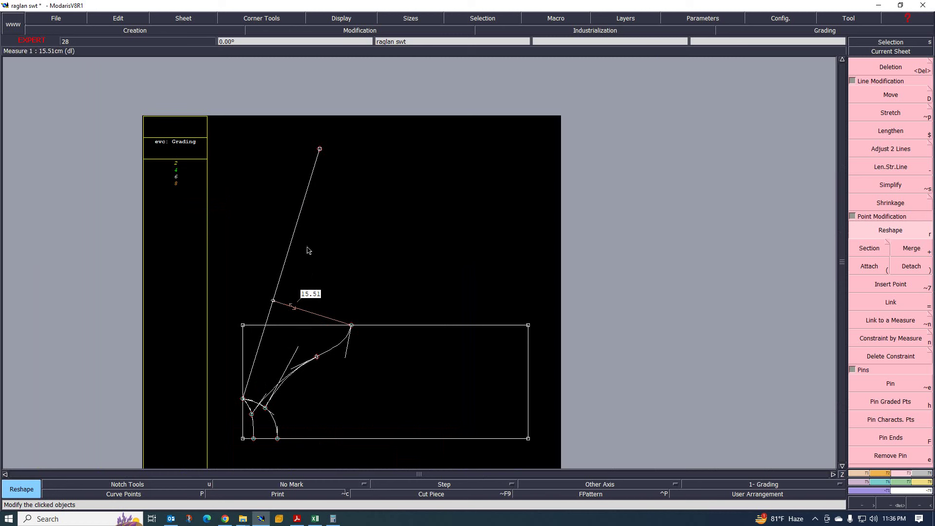
- Delete the slanted sleeve line together with its sleeve width measure and the leftover construction points
{"action": "key", "text": "Delete"}
{"action": "left_click", "coordinate": [281, 282]}
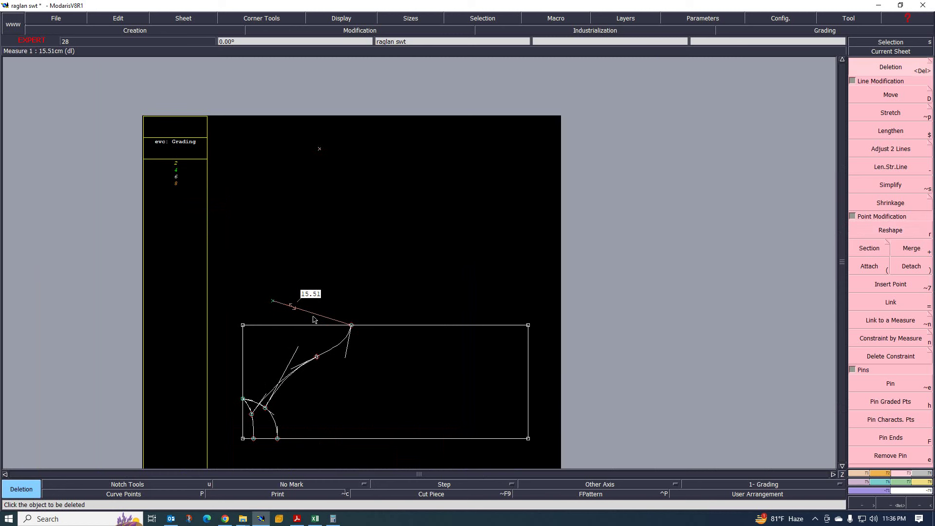
{"action": "left_click", "coordinate": [295, 309]}
{"action": "left_click", "coordinate": [272, 301]}
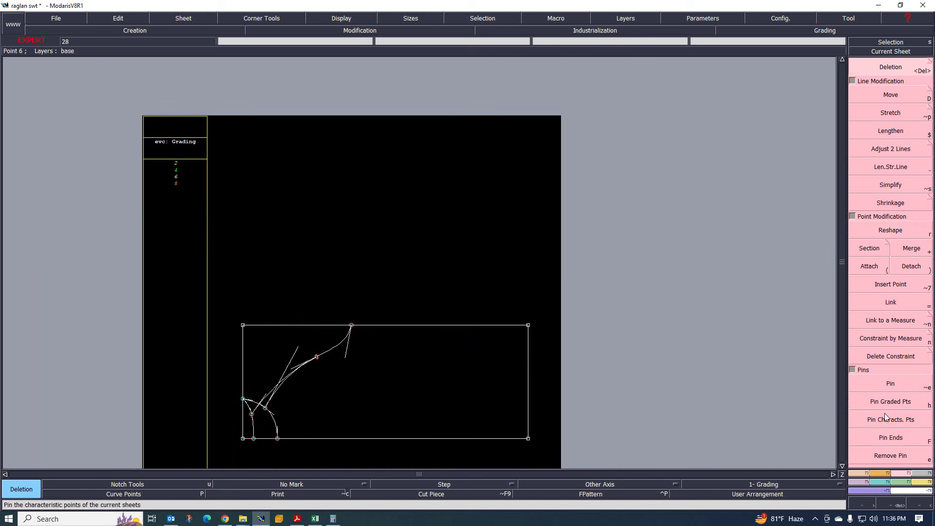
- Place a relative point about 15.5 cm from the underarm end of the raglan curve, diagonally outward toward the neck side
{"action": "key", "text": "F1"}
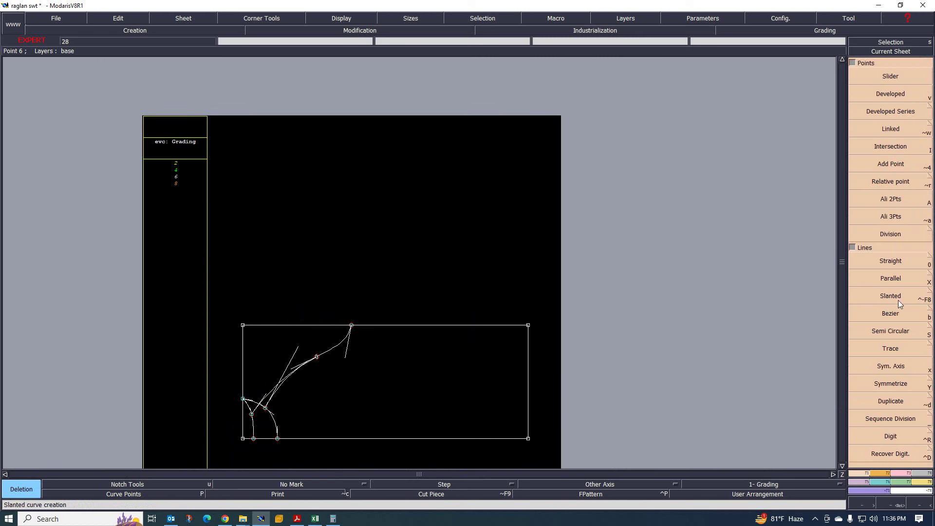
{"action": "left_click", "coordinate": [890, 183]}
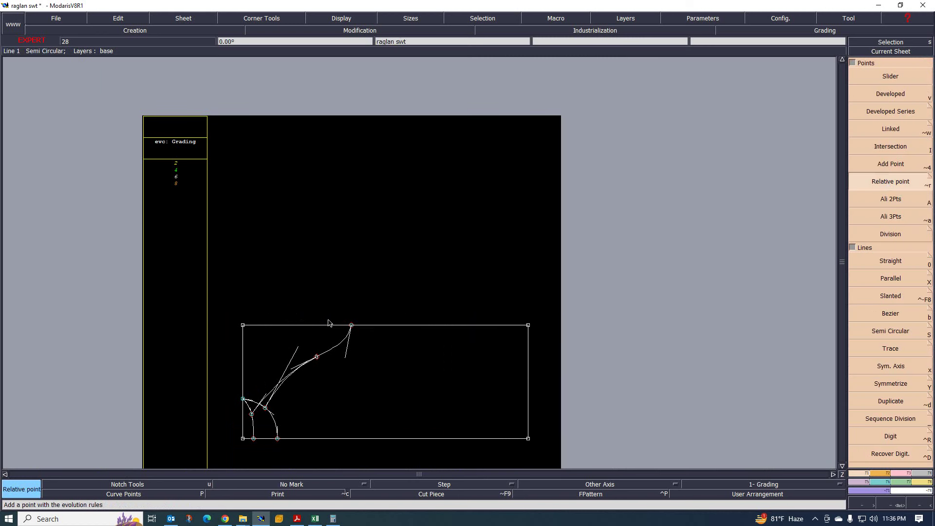
{"action": "left_click", "coordinate": [351, 325]}
{"action": "left_click", "coordinate": [351, 325]}
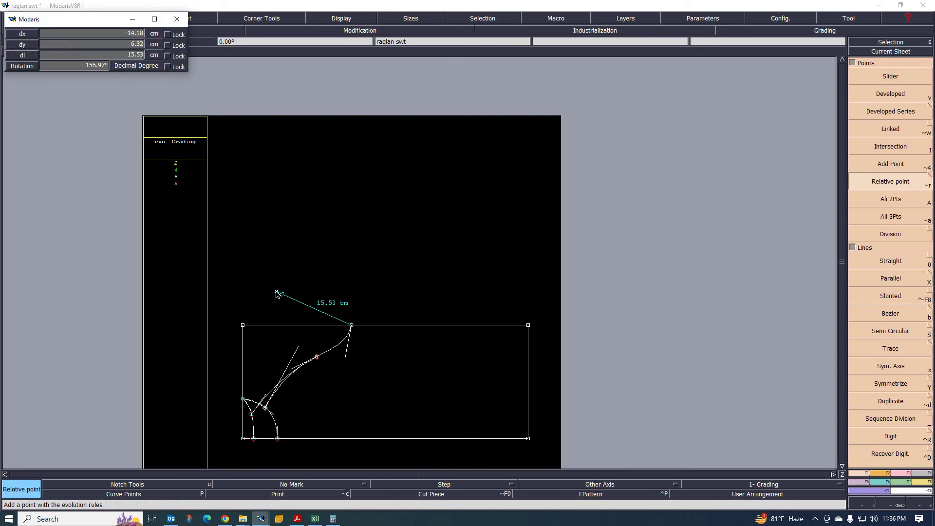
{"action": "left_click", "coordinate": [276, 293]}
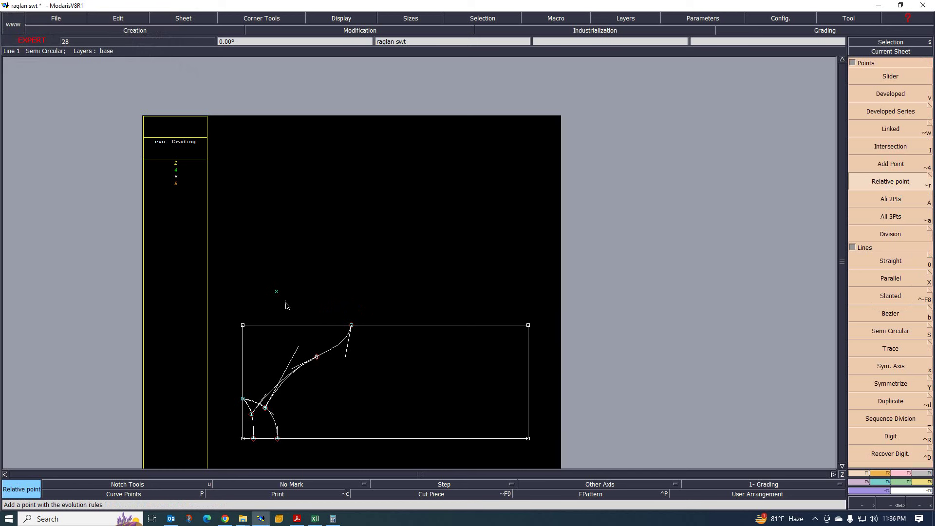
- Try a straight sleeve line from the side neck point ending at the new relative point, and undo it
{"action": "scroll", "coordinate": [286, 305], "scroll_direction": "up", "scroll_amount": 2}
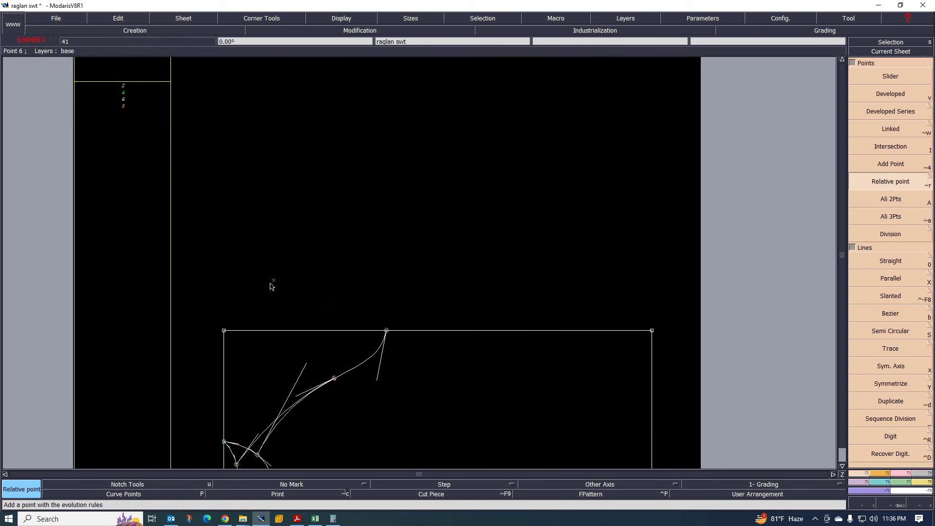
{"action": "scroll", "coordinate": [271, 286], "scroll_direction": "down", "scroll_amount": 4}
{"action": "scroll", "coordinate": [292, 271], "scroll_direction": "up", "scroll_amount": 2}
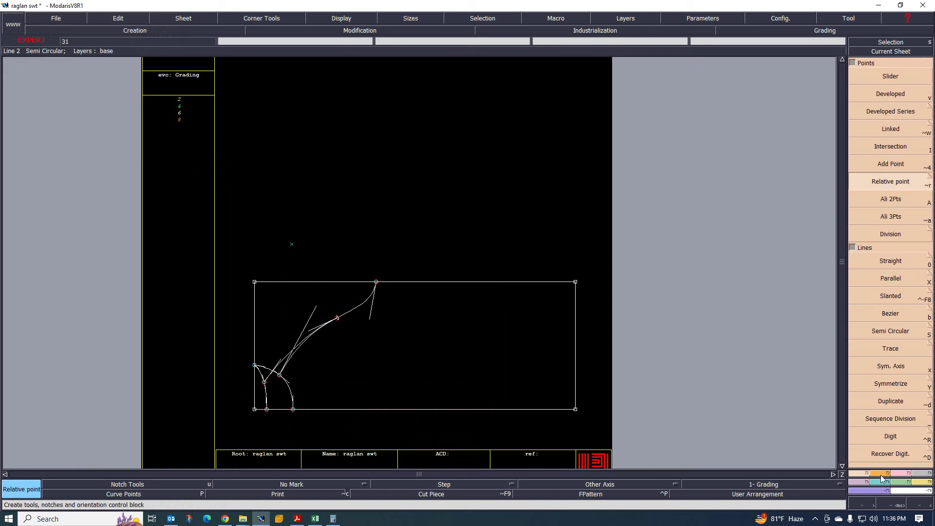
{"action": "left_click", "coordinate": [887, 261]}
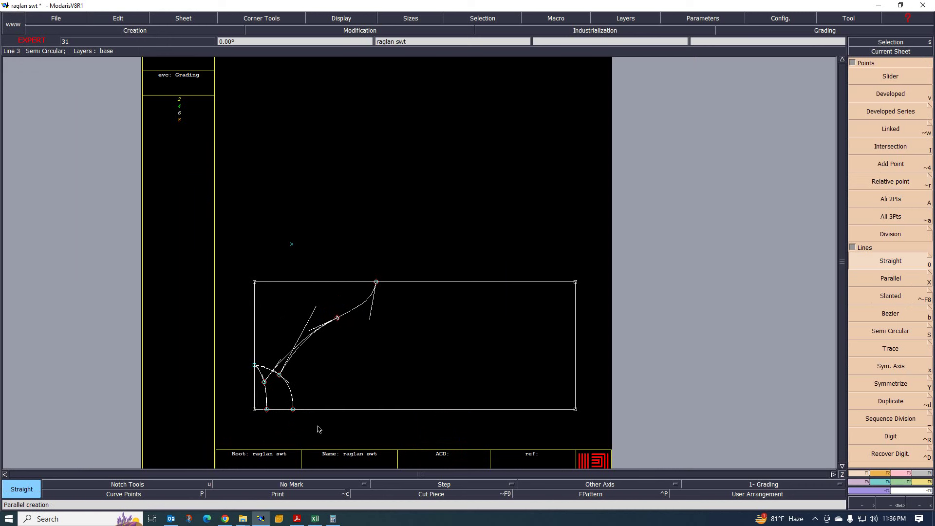
{"action": "left_click", "coordinate": [254, 365]}
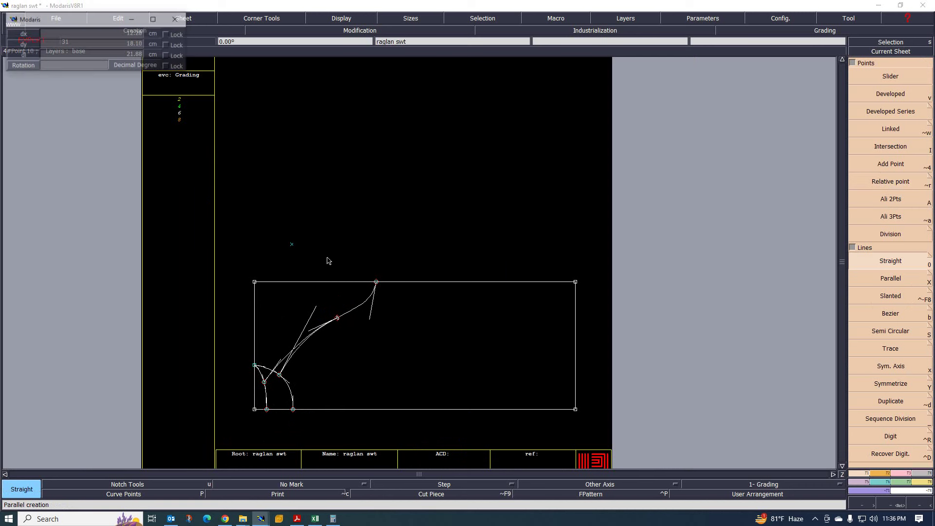
{"action": "left_click", "coordinate": [292, 247]}
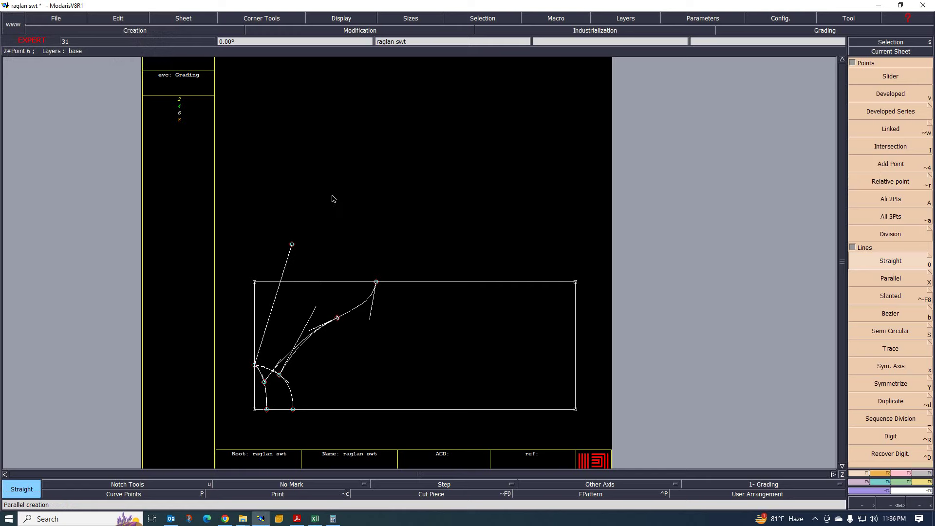
{"action": "scroll", "coordinate": [299, 257], "scroll_direction": "up", "scroll_amount": 3}
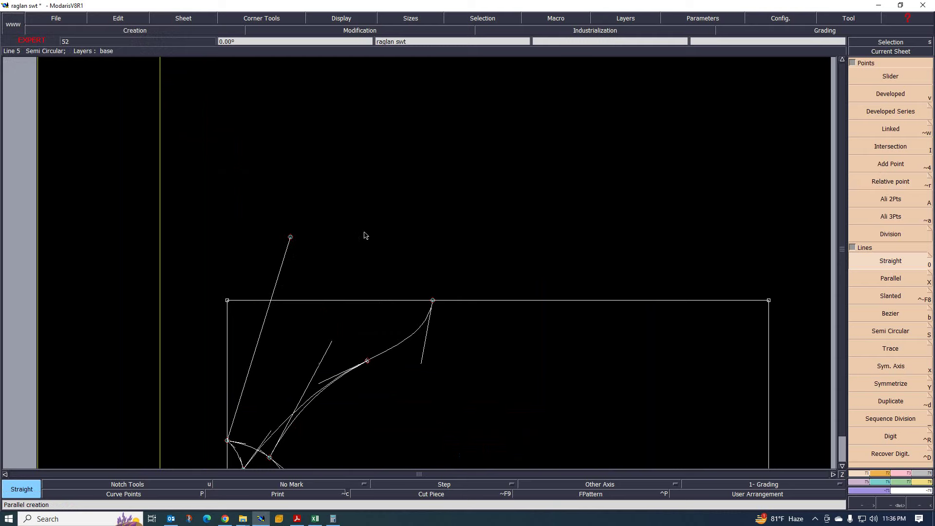
{"action": "key", "text": "ctrl+z"}
{"action": "scroll", "coordinate": [314, 235], "scroll_direction": "down", "scroll_amount": 2}
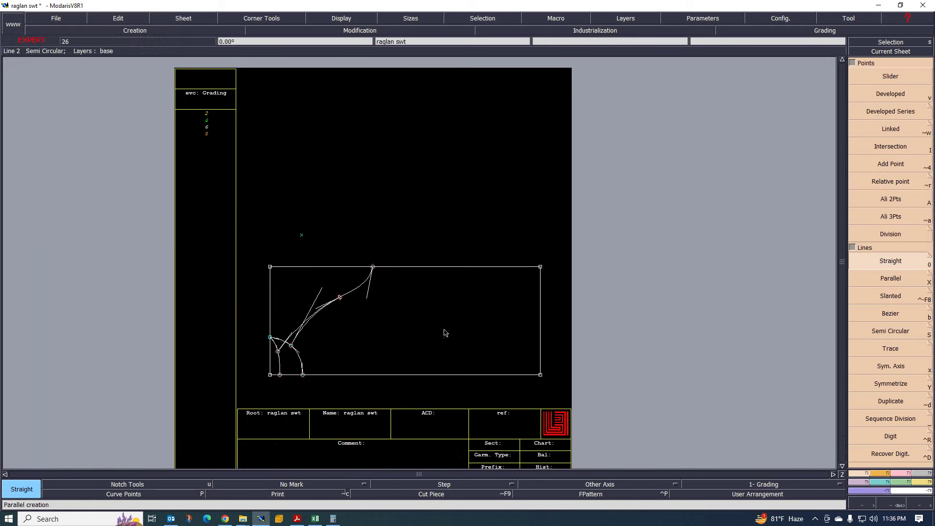
- Draw a straight sleeve line from the side neck point through the relative point, extending well beyond it
{"action": "left_click", "coordinate": [270, 337]}
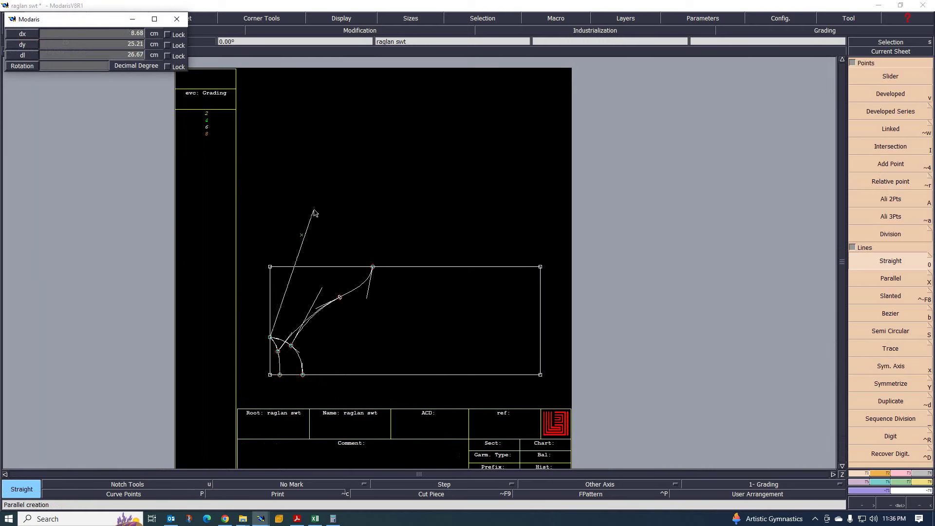
{"action": "left_click", "coordinate": [339, 105]}
{"action": "scroll", "coordinate": [320, 188], "scroll_direction": "down", "scroll_amount": 3}
{"action": "scroll", "coordinate": [313, 268], "scroll_direction": "up", "scroll_amount": 3}
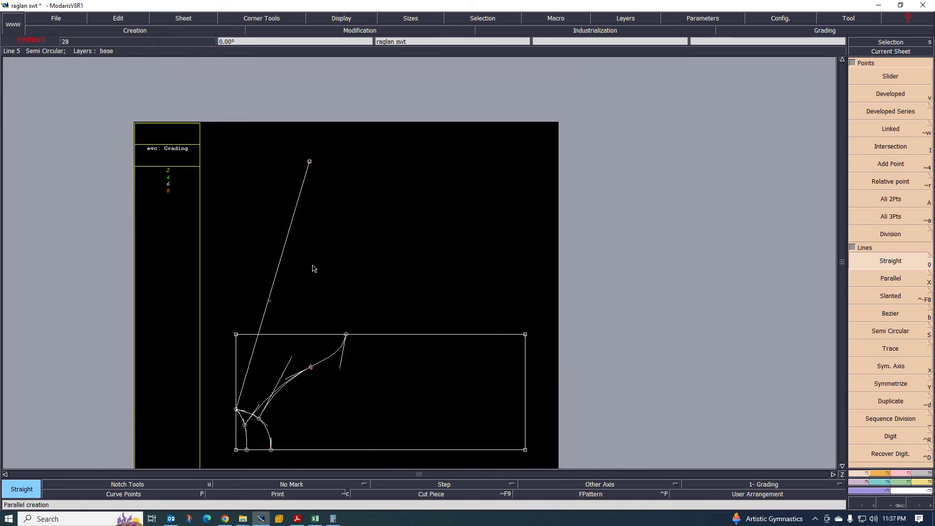
{"action": "scroll", "coordinate": [296, 291], "scroll_direction": "down", "scroll_amount": 2}
{"action": "scroll", "coordinate": [310, 262], "scroll_direction": "up", "scroll_amount": 2}
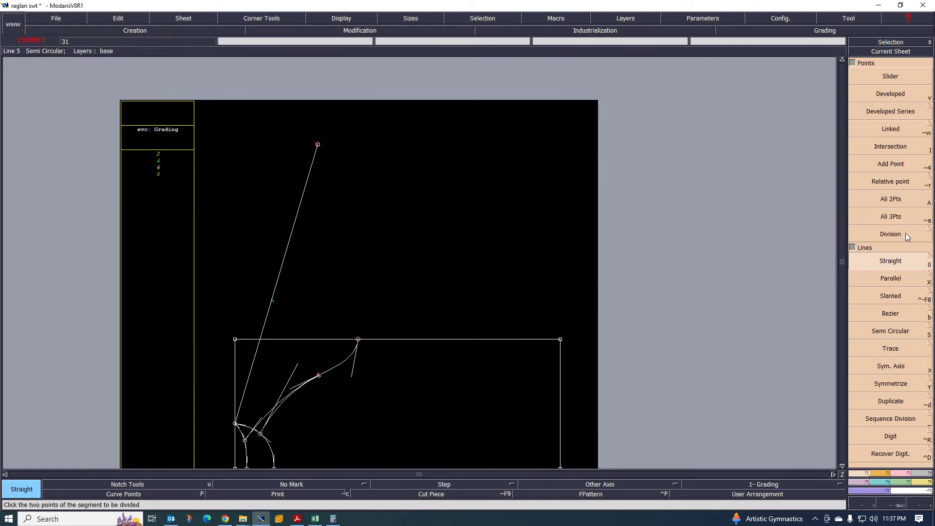
- Reshape the sleeve line's outer endpoint to lengthen it while keeping the line through the relative point
{"action": "left_click", "coordinate": [902, 475]}
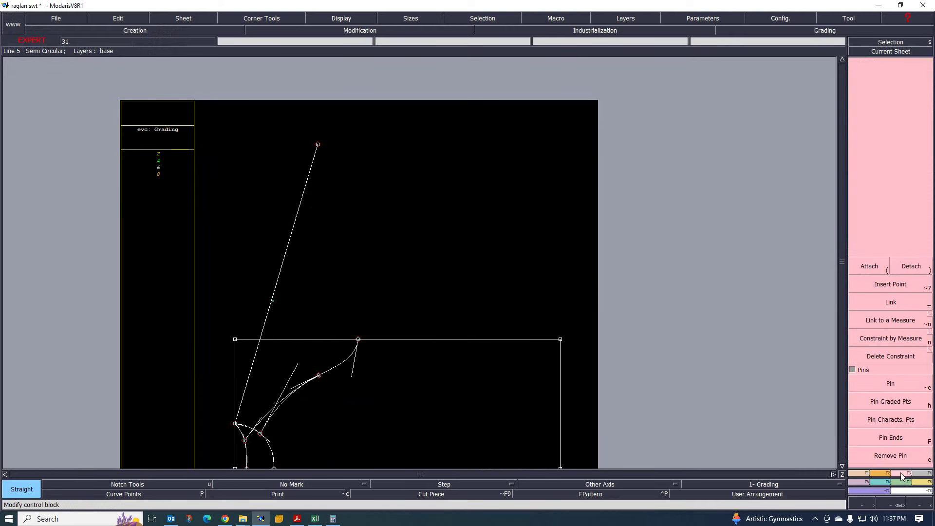
{"action": "left_click", "coordinate": [887, 231]}
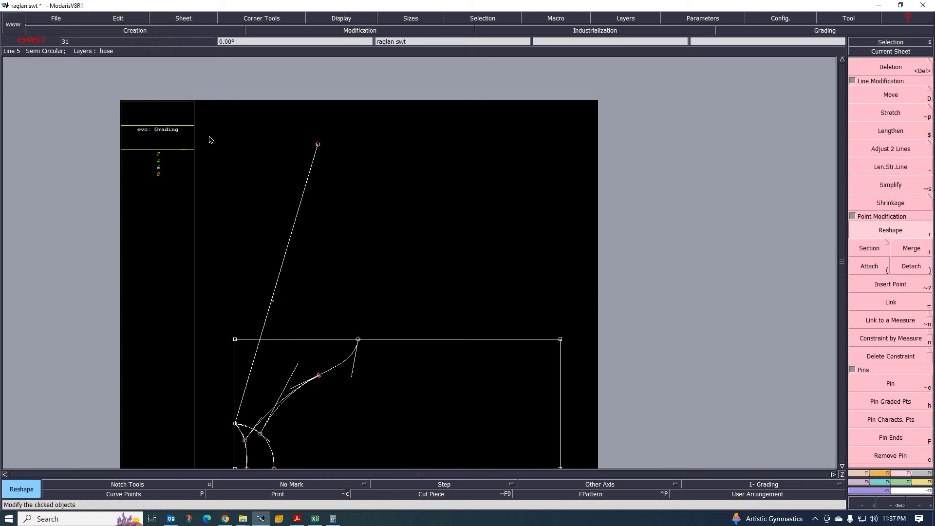
{"action": "left_click_drag", "start_coordinate": [317, 144], "coordinate": [333, 104]}
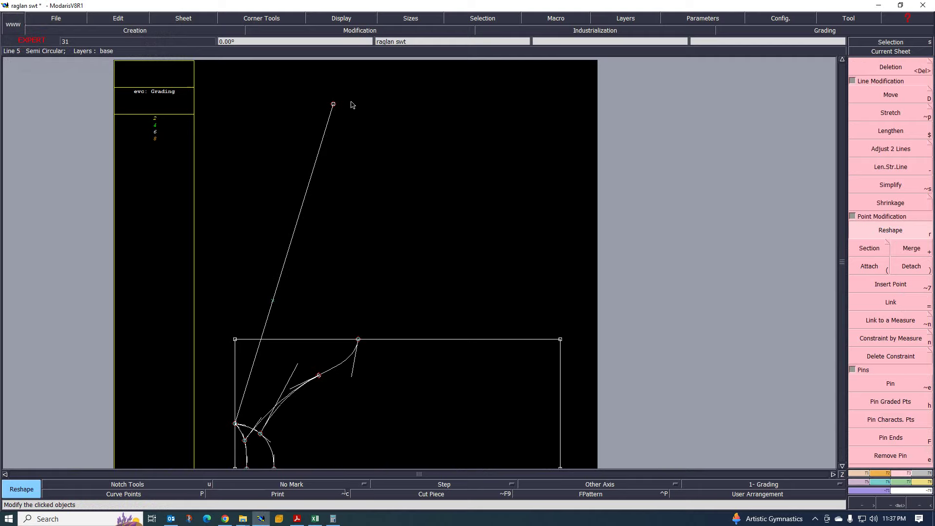
{"action": "scroll", "coordinate": [225, 362], "scroll_direction": "down", "scroll_amount": 2}
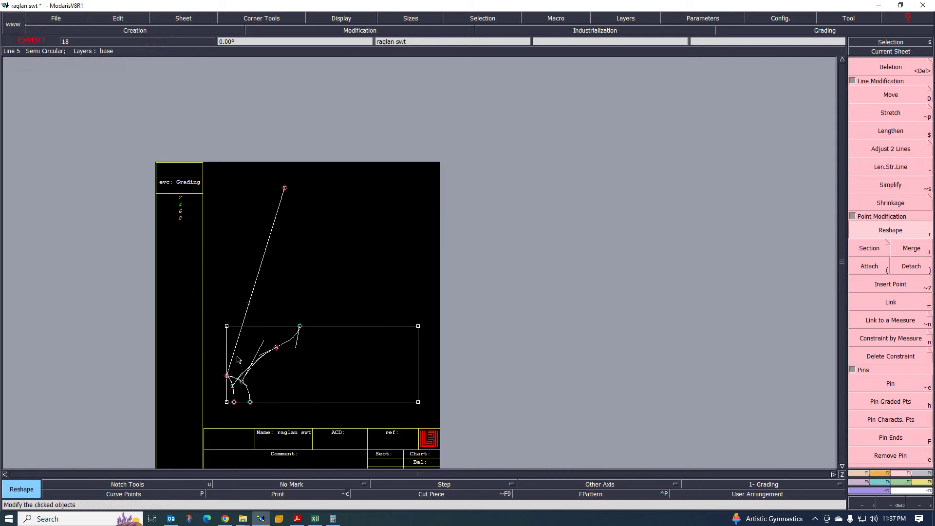
{"action": "scroll", "coordinate": [239, 360], "scroll_direction": "up", "scroll_amount": 1}
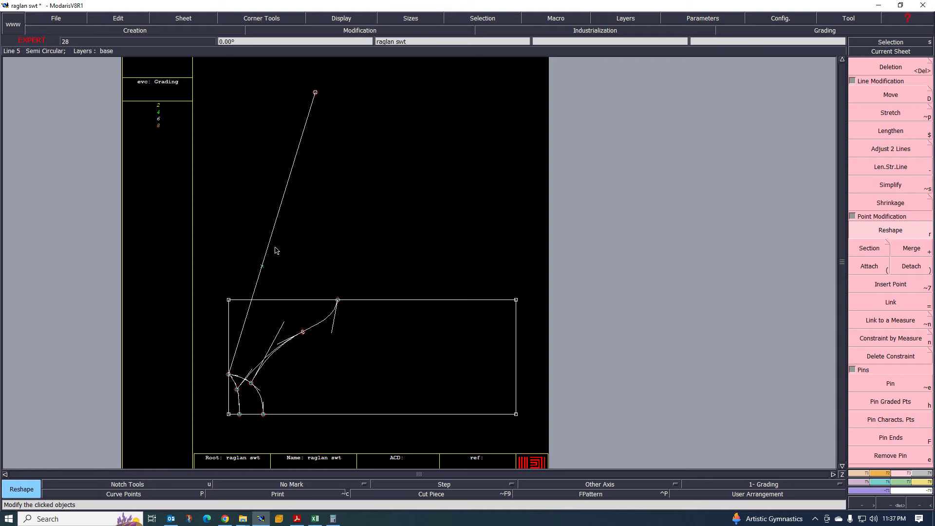
{"action": "scroll", "coordinate": [276, 250], "scroll_direction": "down", "scroll_amount": 1}
{"action": "scroll", "coordinate": [287, 252], "scroll_direction": "up", "scroll_amount": 2}
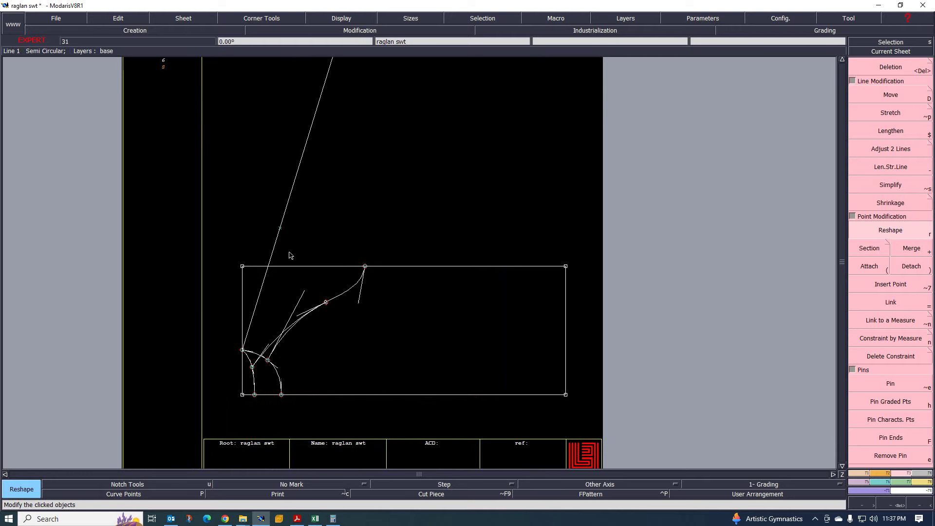
{"action": "scroll", "coordinate": [231, 362], "scroll_direction": "up", "scroll_amount": 1}
{"action": "scroll", "coordinate": [245, 357], "scroll_direction": "down", "scroll_amount": 2}
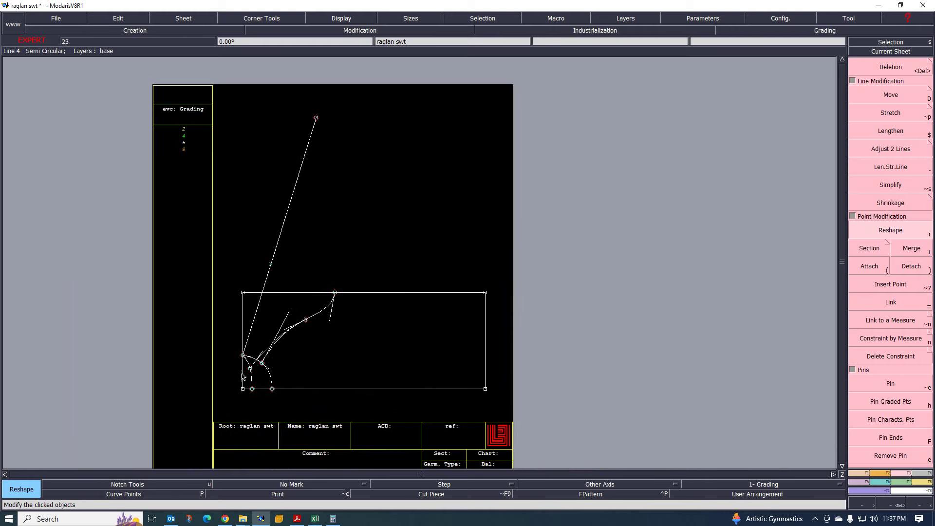
- Switch to the Excel size chart and check sleeve length G for size 6 and where the jacket sketch measures it
{"action": "left_click", "coordinate": [313, 522]}
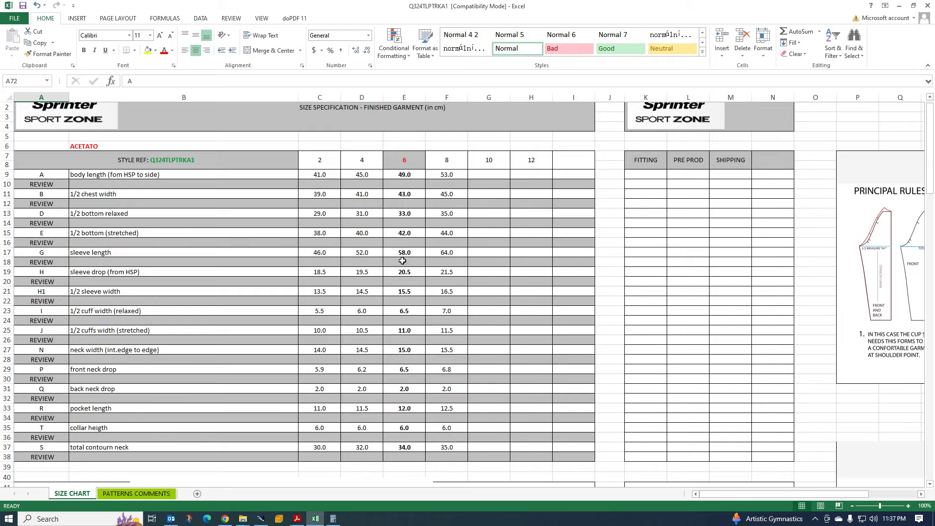
{"action": "scroll", "coordinate": [402, 261], "scroll_direction": "down", "scroll_amount": 11}
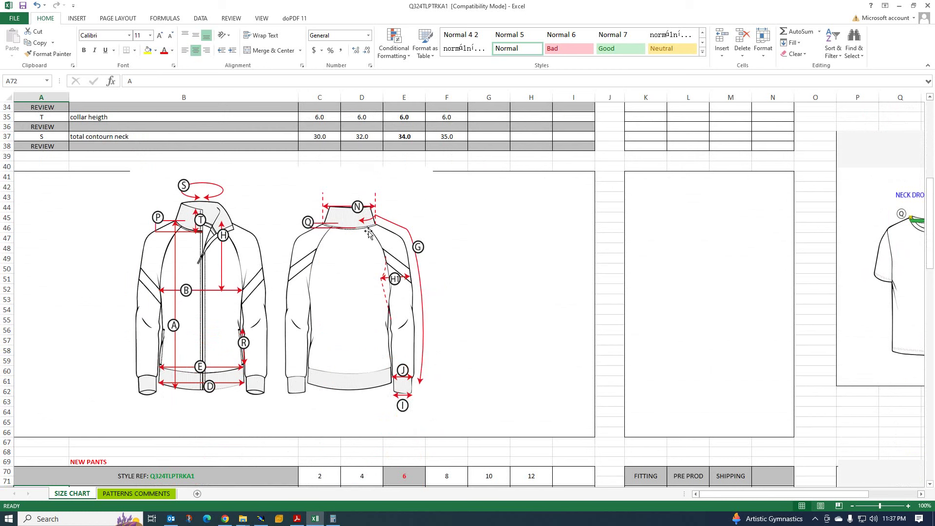
- Switch to Calculator and subtract 7.5 from the size 6 sleeve length of 58, checking the size chart for the measurement
{"action": "left_click", "coordinate": [333, 518]}
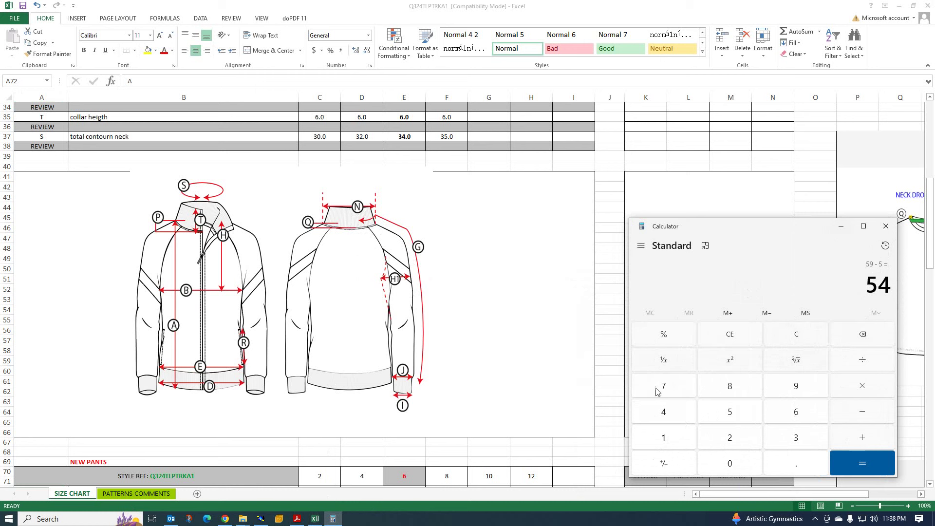
{"action": "left_click", "coordinate": [794, 341]}
{"action": "left_click", "coordinate": [728, 411]}
{"action": "left_click", "coordinate": [727, 385]}
{"action": "scroll", "coordinate": [317, 438], "scroll_direction": "up", "scroll_amount": 8}
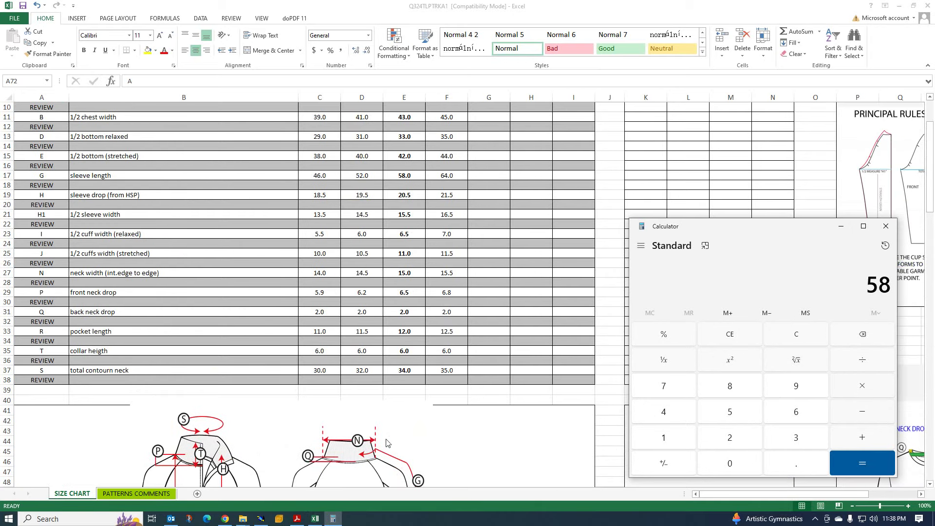
{"action": "scroll", "coordinate": [387, 442], "scroll_direction": "down", "scroll_amount": 8}
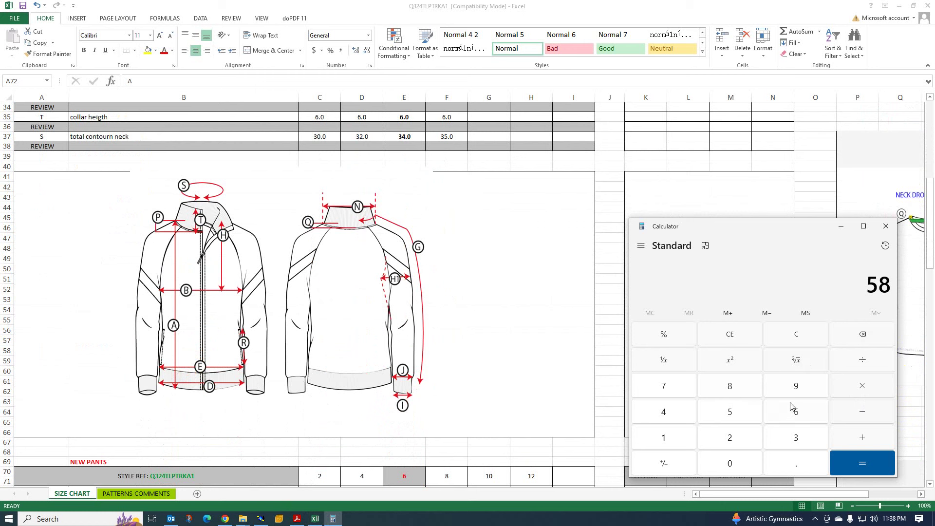
{"action": "left_click", "coordinate": [872, 411]}
{"action": "left_click", "coordinate": [665, 390]}
{"action": "left_click", "coordinate": [801, 466]}
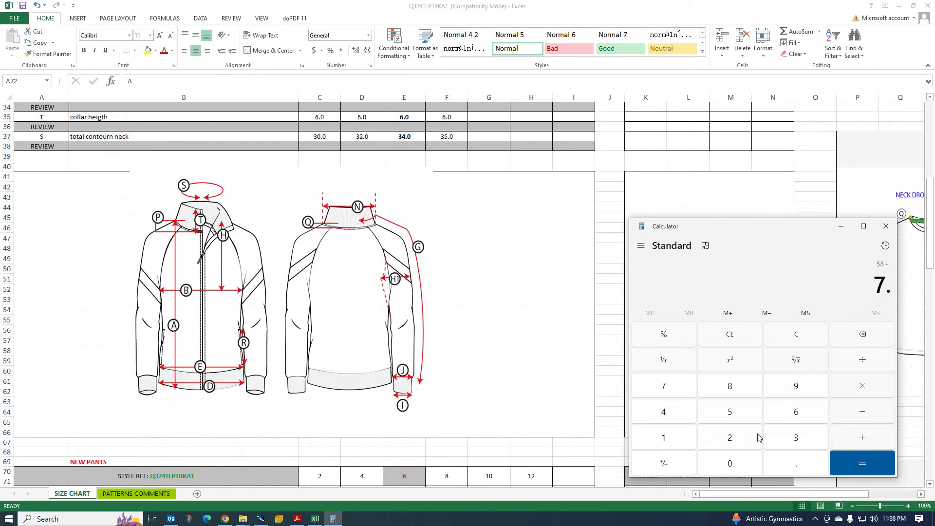
{"action": "left_click", "coordinate": [730, 411]}
{"action": "left_click", "coordinate": [849, 460]}
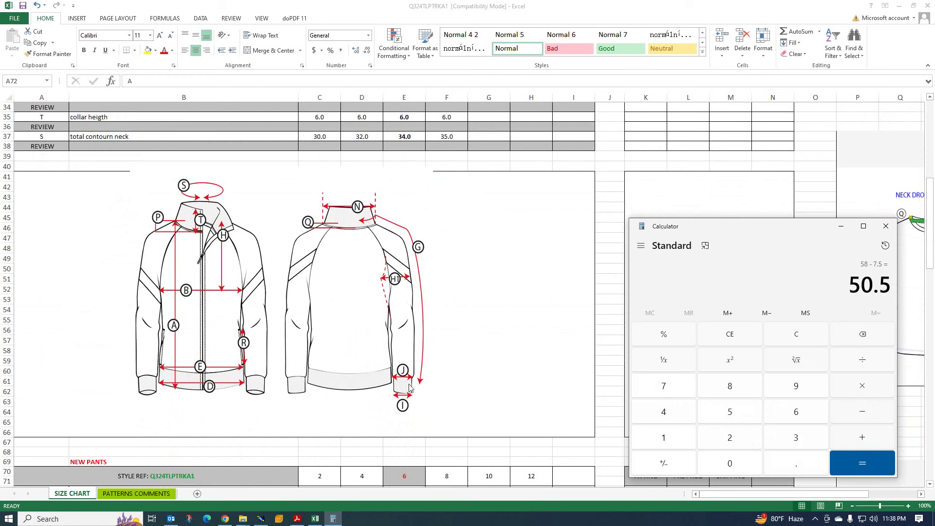
- Subtract a further 5 from the calculated sleeve length
{"action": "left_click", "coordinate": [862, 413]}
{"action": "left_click", "coordinate": [732, 412]}
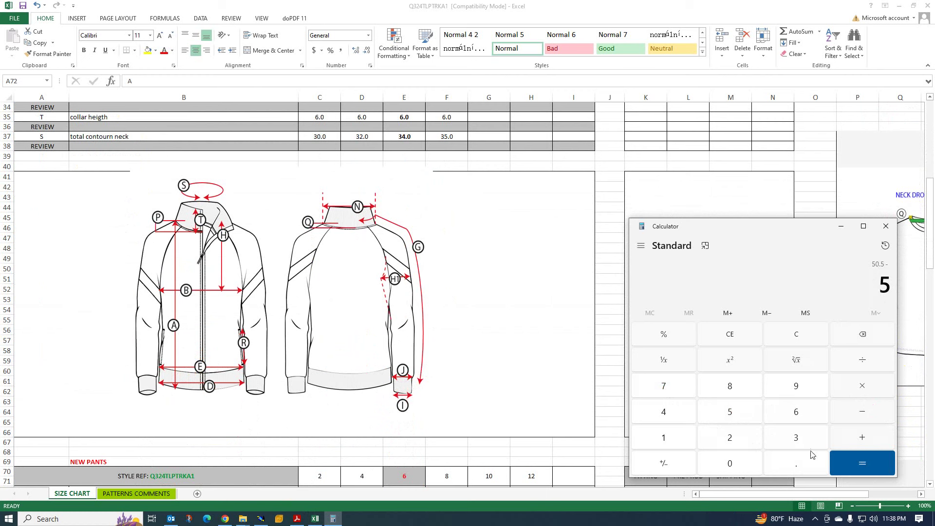
{"action": "left_click", "coordinate": [856, 460]}
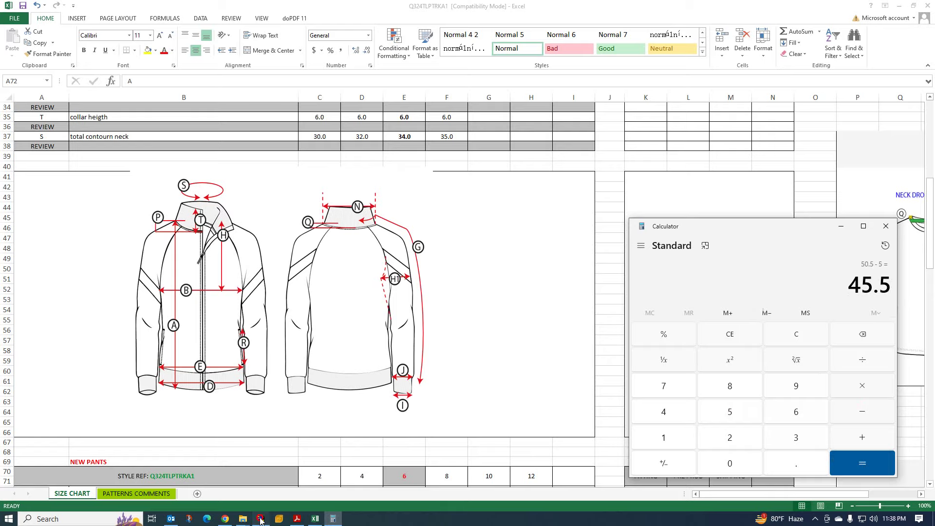
- Switch to Modaris and place a developed point 45.50 cm from the side neck point along the sleeve line
{"action": "left_click", "coordinate": [261, 518]}
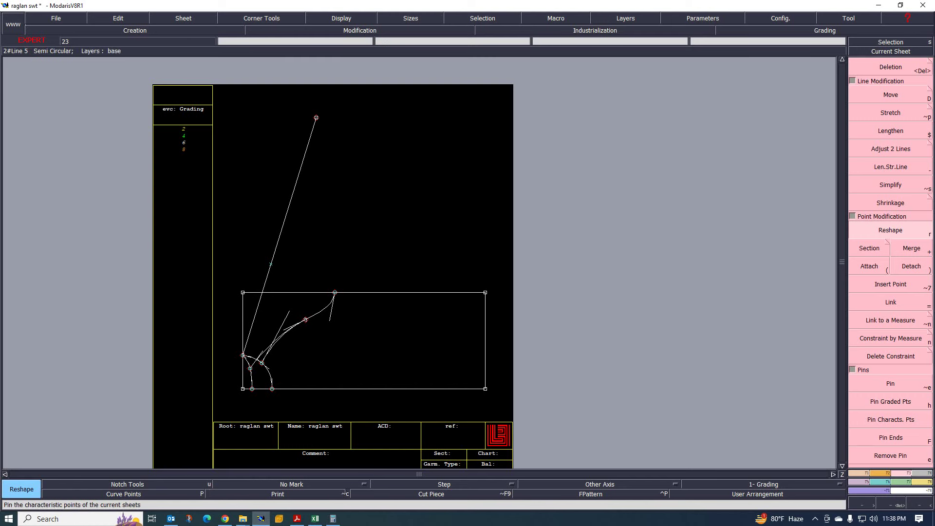
{"action": "left_click", "coordinate": [860, 475]}
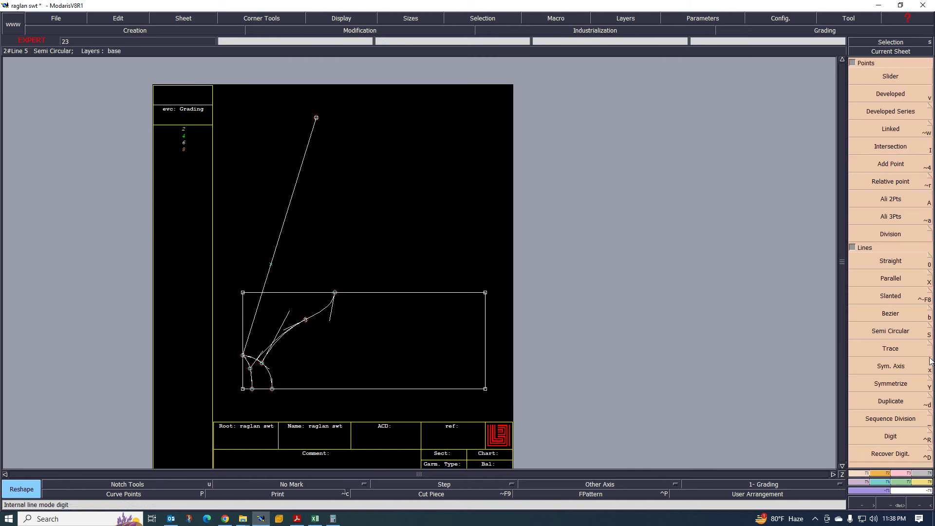
{"action": "left_click", "coordinate": [891, 94]}
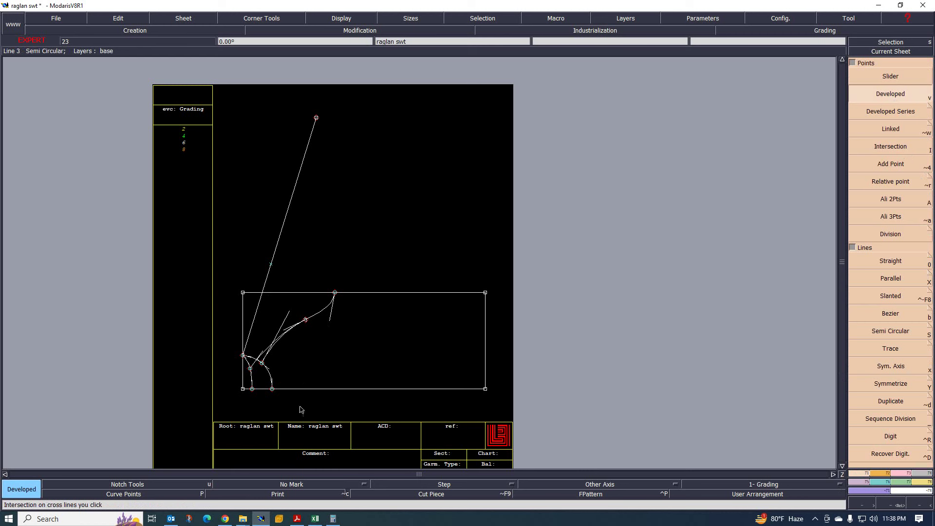
{"action": "left_click", "coordinate": [242, 357]}
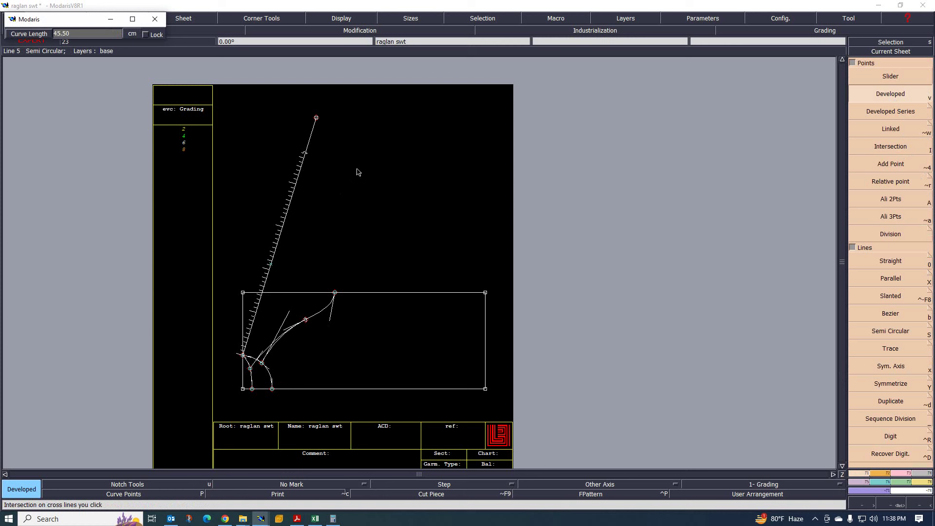
{"action": "key", "text": "Return"}
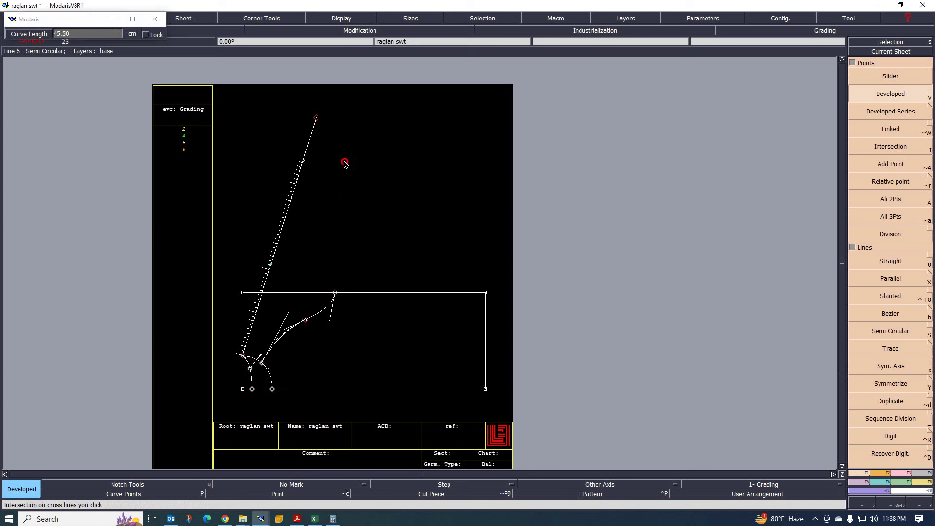
{"action": "mouse_move", "coordinate": [304, 161]}
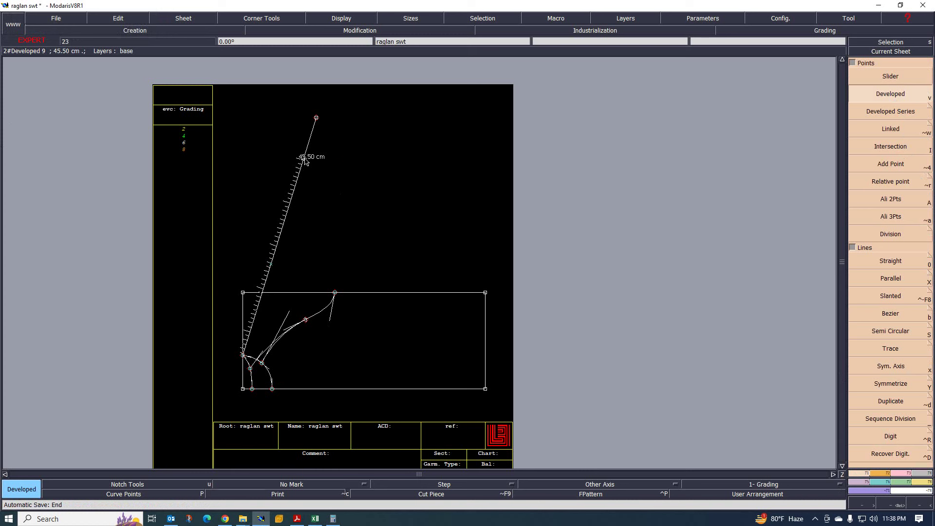
- Insert a line point at the 45.50 cm developed point and delete the outer endpoint, so the sleeve line ends there
{"action": "left_click", "coordinate": [903, 474]}
{"action": "left_click", "coordinate": [895, 283]}
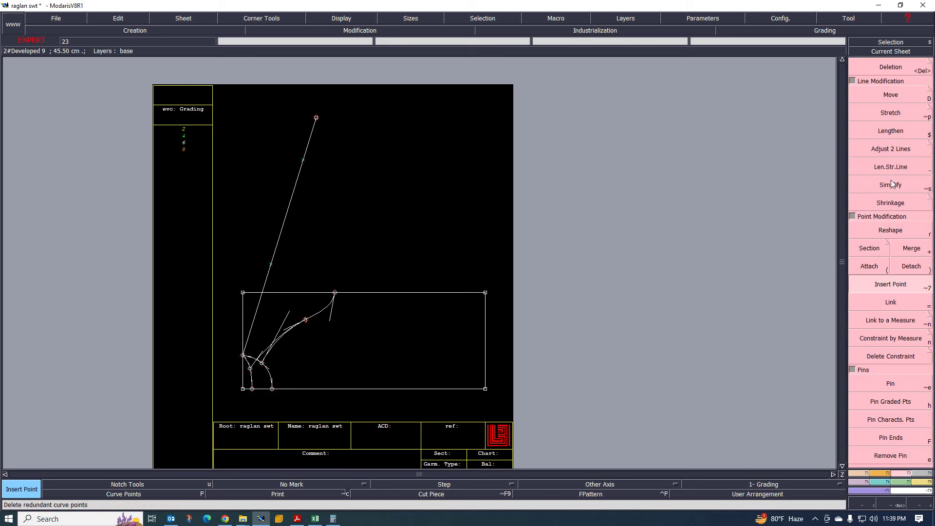
{"action": "left_click", "coordinate": [893, 71]}
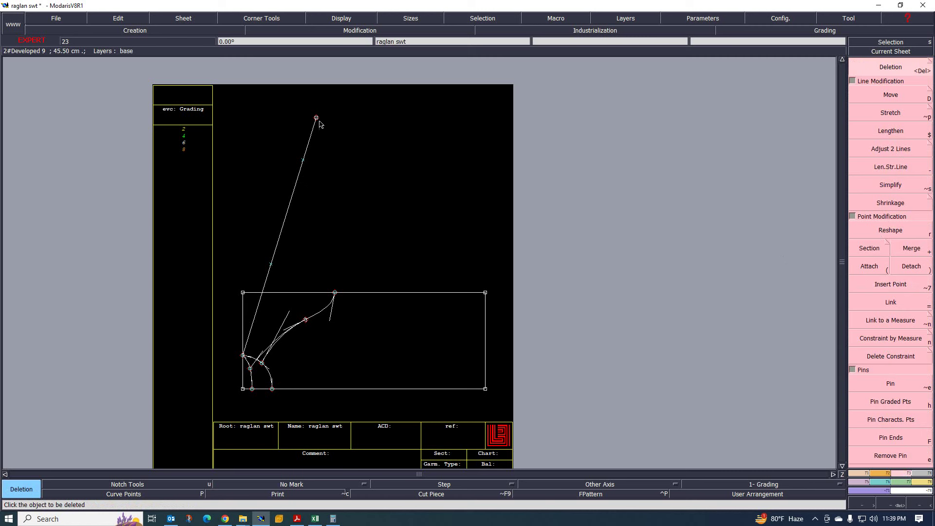
{"action": "scroll", "coordinate": [234, 308], "scroll_direction": "down", "scroll_amount": 2}
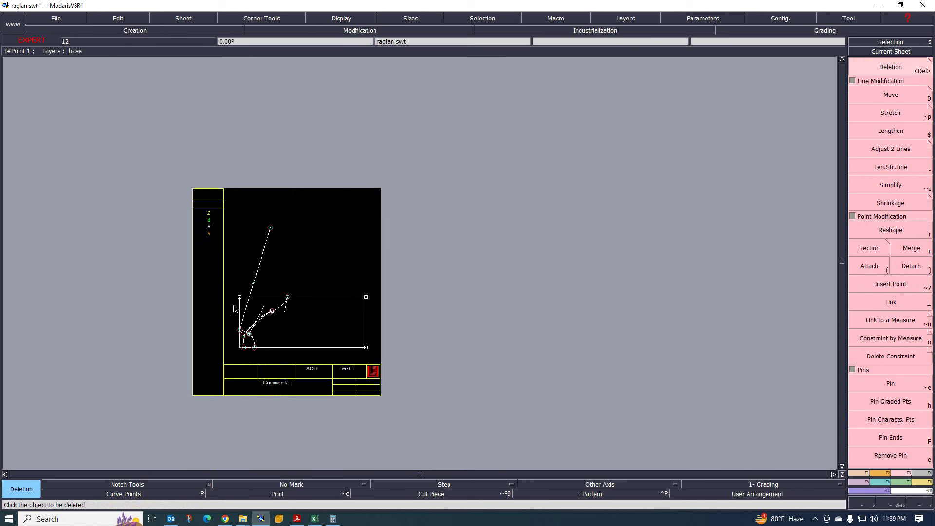
{"action": "scroll", "coordinate": [234, 309], "scroll_direction": "up", "scroll_amount": 3}
{"action": "scroll", "coordinate": [251, 371], "scroll_direction": "down", "scroll_amount": 1}
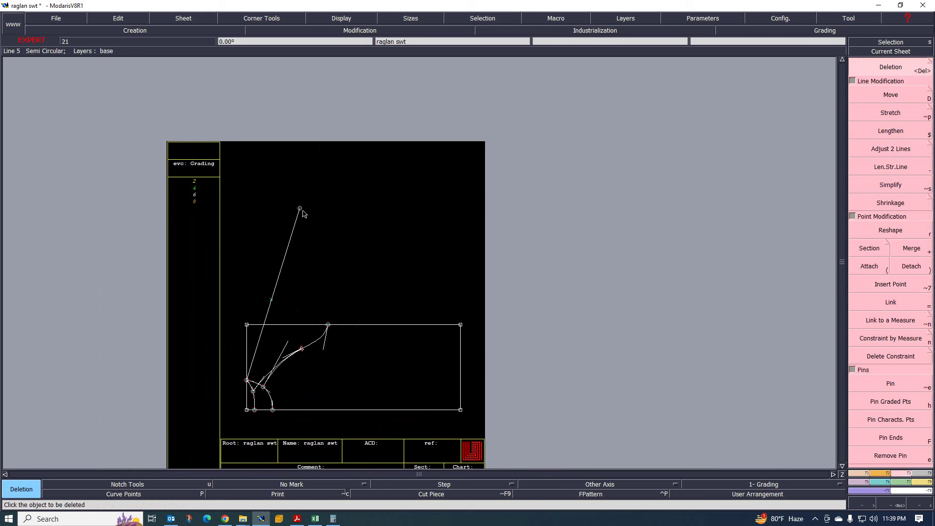
{"action": "scroll", "coordinate": [312, 233], "scroll_direction": "up", "scroll_amount": 1}
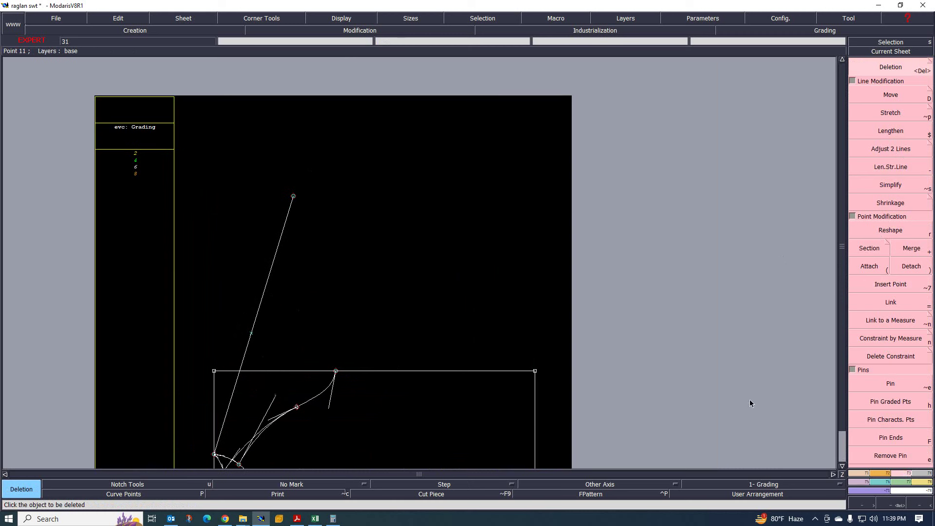
- Try a short straight line at right angles to the sleeve line from its outer end
{"action": "left_click", "coordinate": [863, 472]}
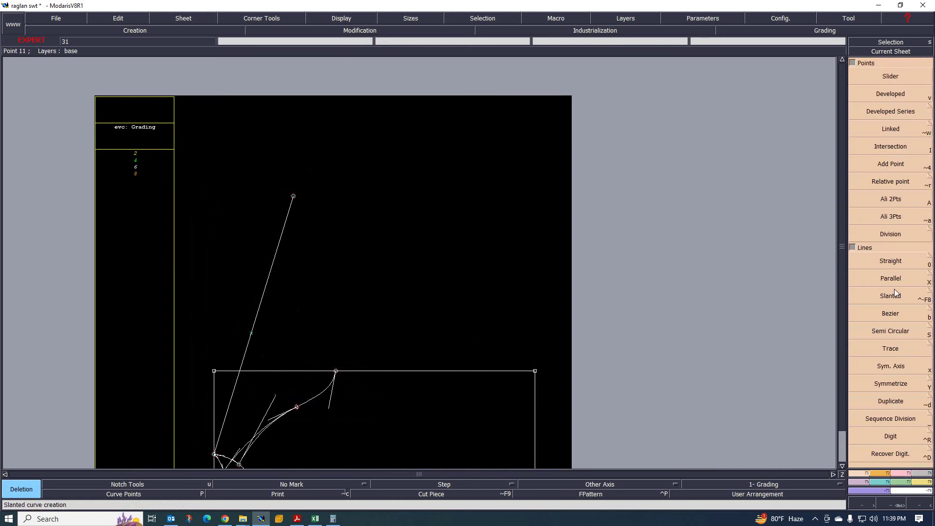
{"action": "left_click", "coordinate": [892, 263]}
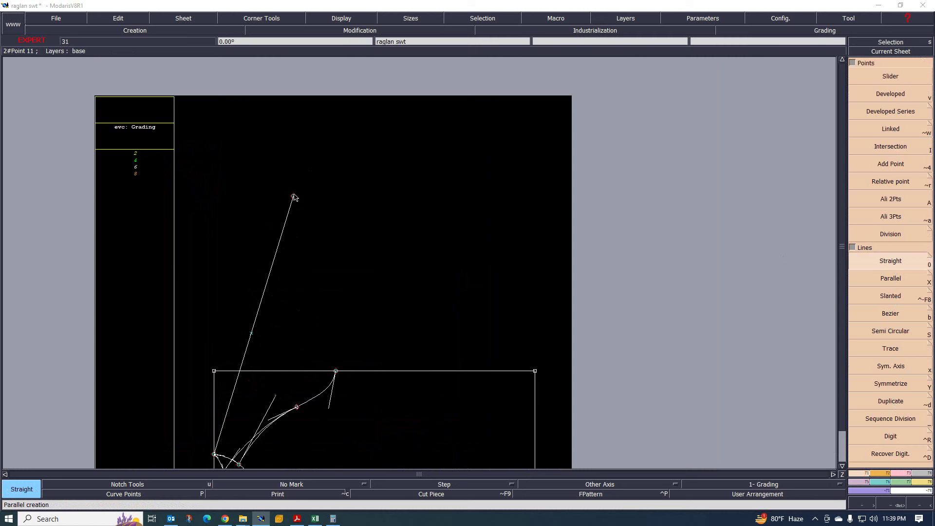
{"action": "left_click", "coordinate": [293, 196]}
{"action": "left_click", "coordinate": [357, 216]}
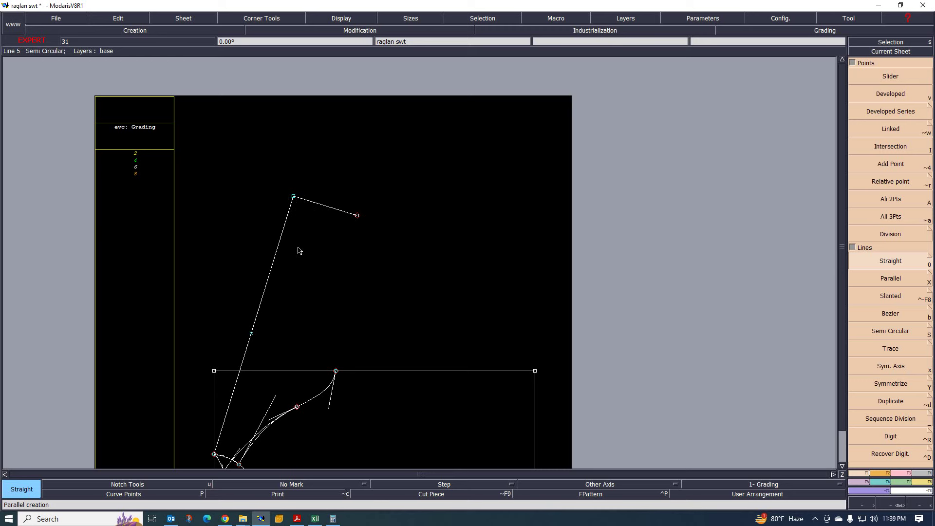
{"action": "scroll", "coordinate": [292, 266], "scroll_direction": "down", "scroll_amount": 5}
{"action": "scroll", "coordinate": [290, 268], "scroll_direction": "up", "scroll_amount": 6}
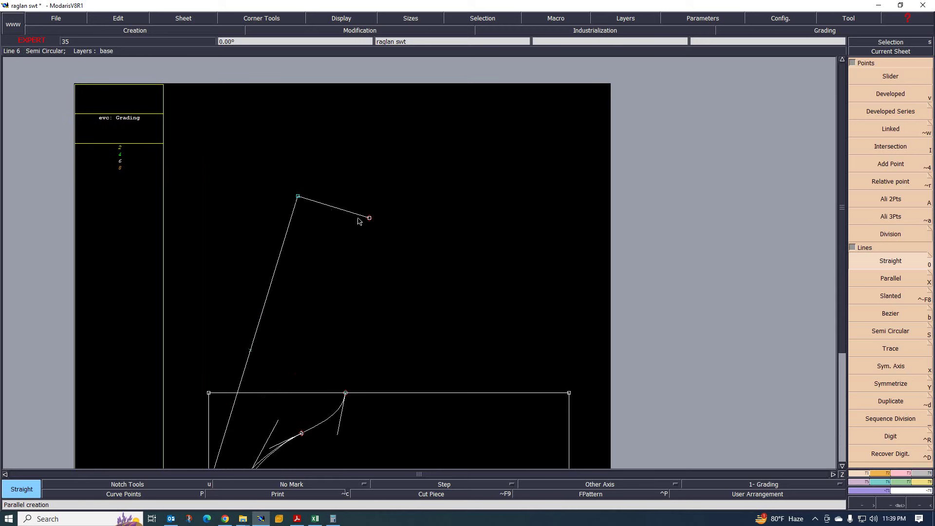
{"action": "scroll", "coordinate": [340, 229], "scroll_direction": "down", "scroll_amount": 2}
{"action": "scroll", "coordinate": [322, 224], "scroll_direction": "up", "scroll_amount": 1}
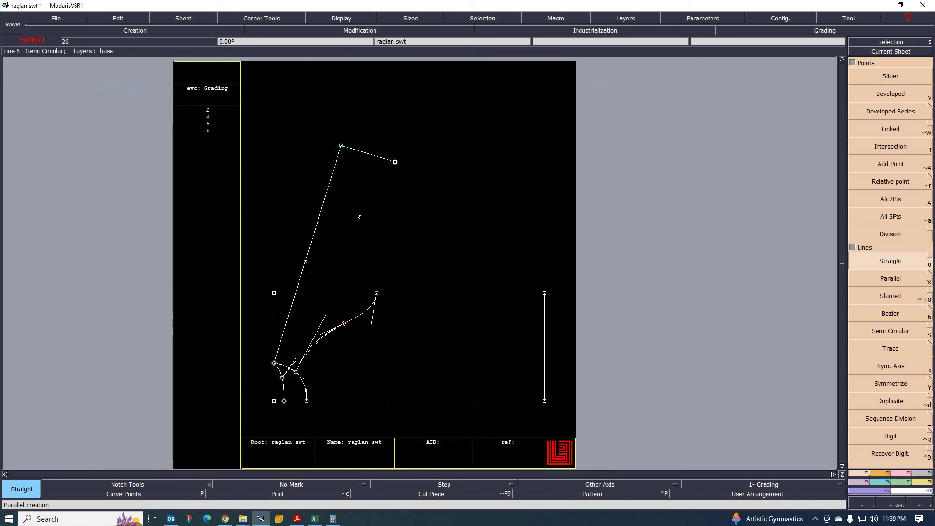
- Delete the short trial line at the sleeve's outer end
{"action": "key", "text": "Delete"}
{"action": "left_click", "coordinate": [370, 155]}
{"action": "left_click", "coordinate": [393, 164]}
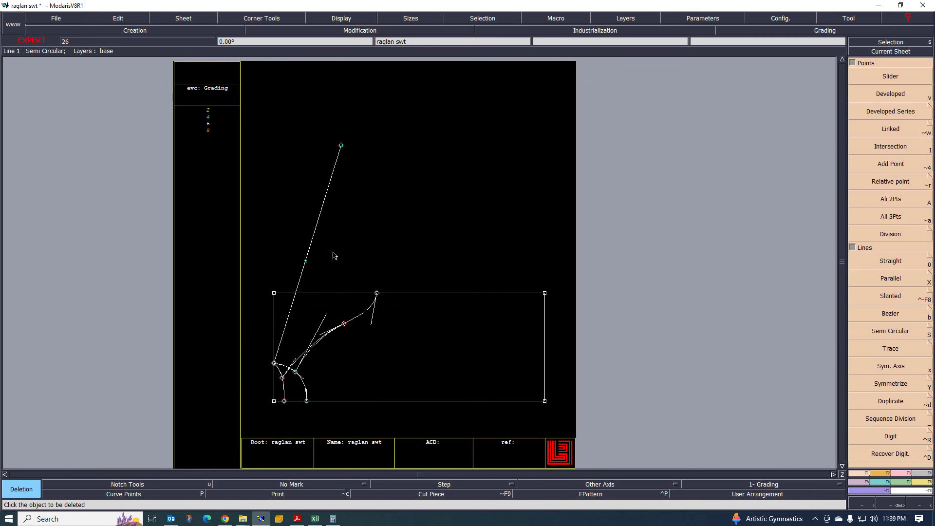
- Place a linked point from the sleeve line's outer end at a rotation of -90°, on the underarm side
{"action": "scroll", "coordinate": [334, 255], "scroll_direction": "down", "scroll_amount": 2}
{"action": "scroll", "coordinate": [334, 233], "scroll_direction": "up", "scroll_amount": 3}
{"action": "scroll", "coordinate": [333, 217], "scroll_direction": "down", "scroll_amount": 3}
{"action": "scroll", "coordinate": [316, 239], "scroll_direction": "up", "scroll_amount": 3}
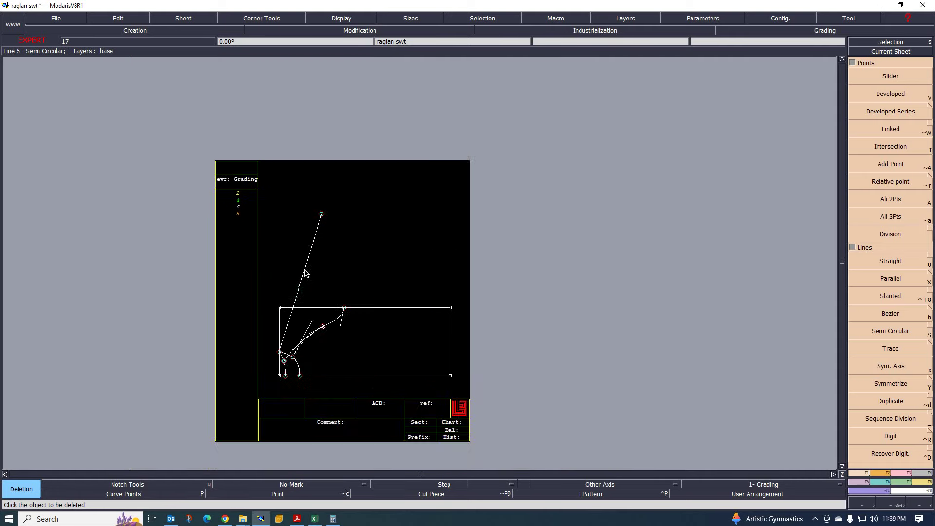
{"action": "scroll", "coordinate": [305, 289], "scroll_direction": "up", "scroll_amount": 1}
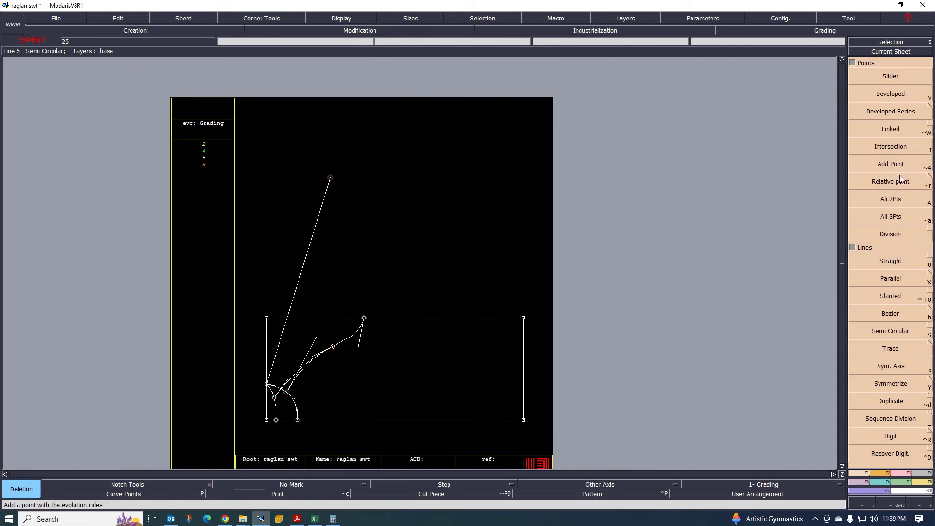
{"action": "left_click", "coordinate": [890, 129]}
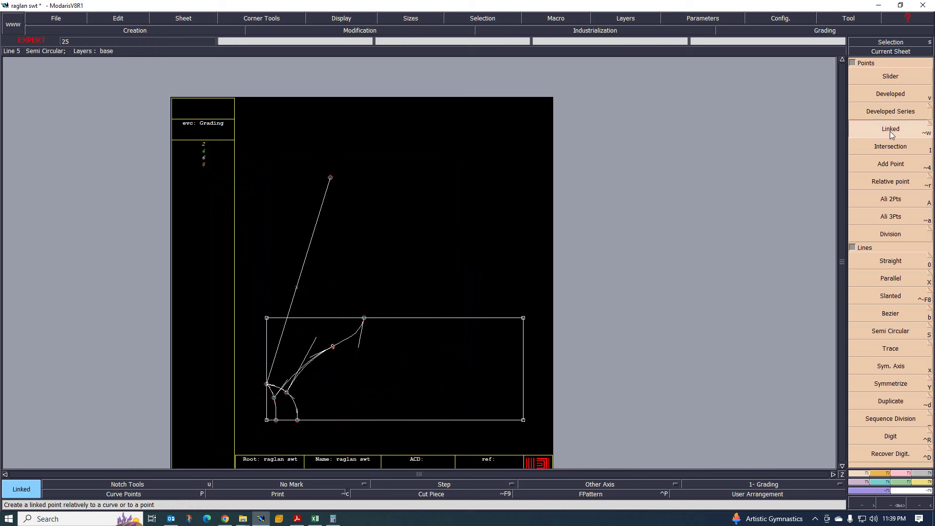
{"action": "left_click", "coordinate": [332, 178]}
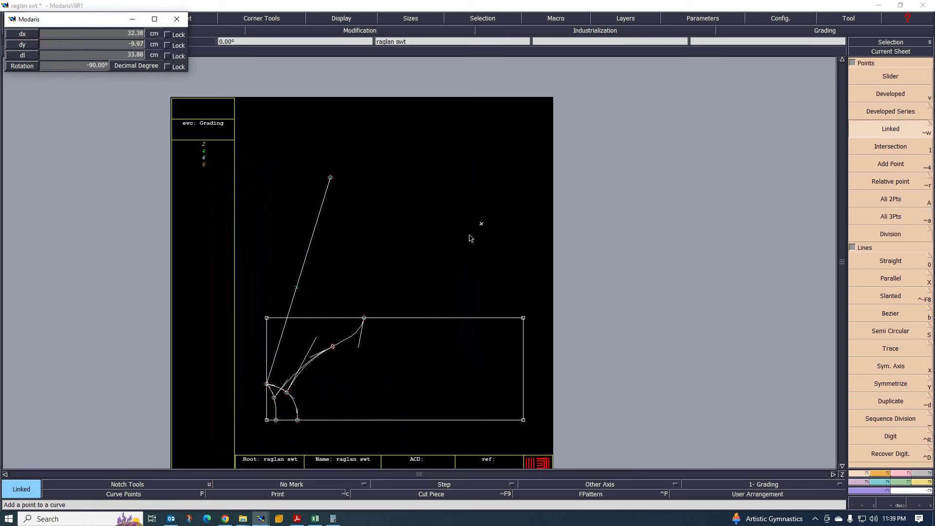
{"action": "left_click", "coordinate": [414, 227]}
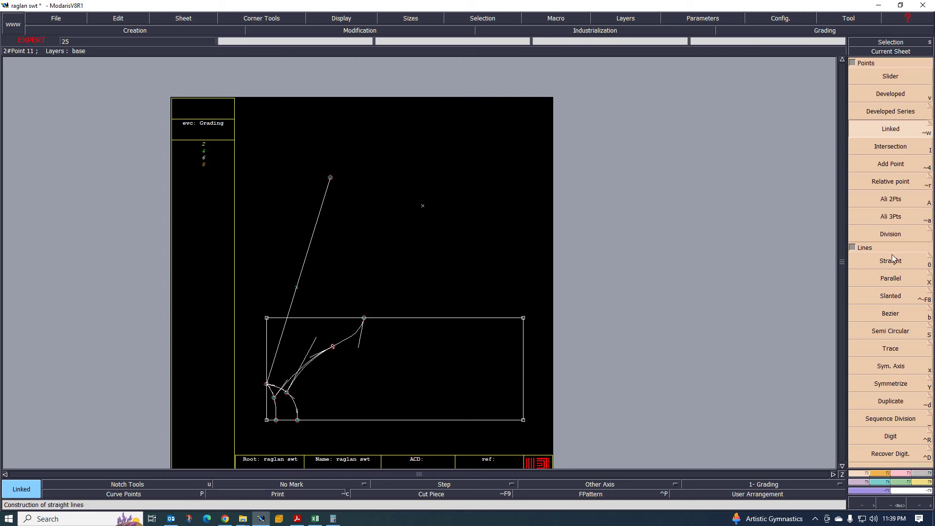
- Draw a straight cuff line from the sleeve line's outer end to the linked point
{"action": "left_click", "coordinate": [877, 268]}
{"action": "left_click", "coordinate": [331, 178]}
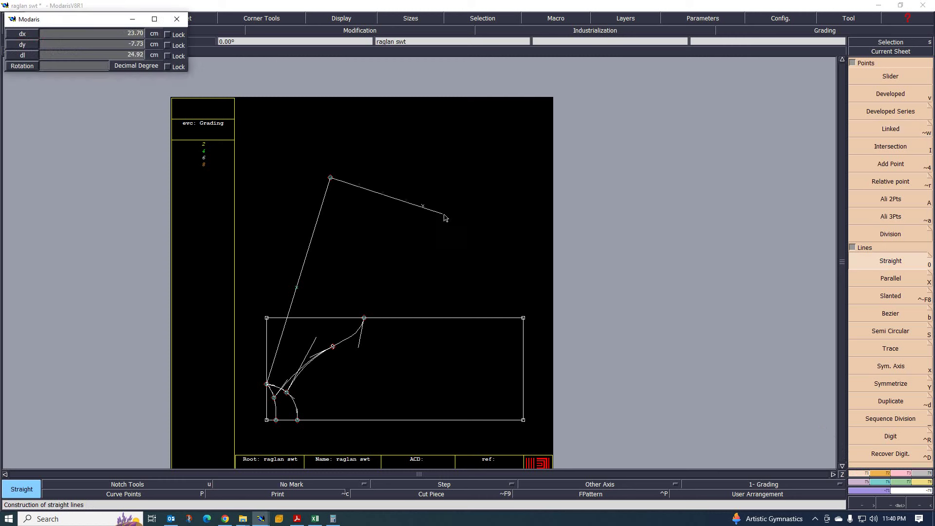
{"action": "left_click", "coordinate": [423, 206]}
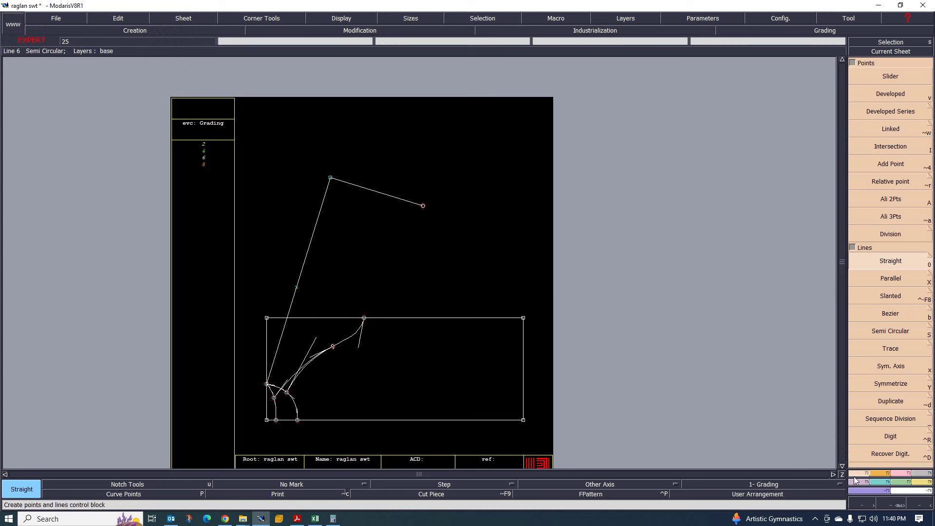
- Using the stretched half cuff width in the Excel size chart, place a developed point 11 cm along the cuff line from the sleeve line's end
{"action": "left_click", "coordinate": [890, 98]}
{"action": "left_click", "coordinate": [332, 178]}
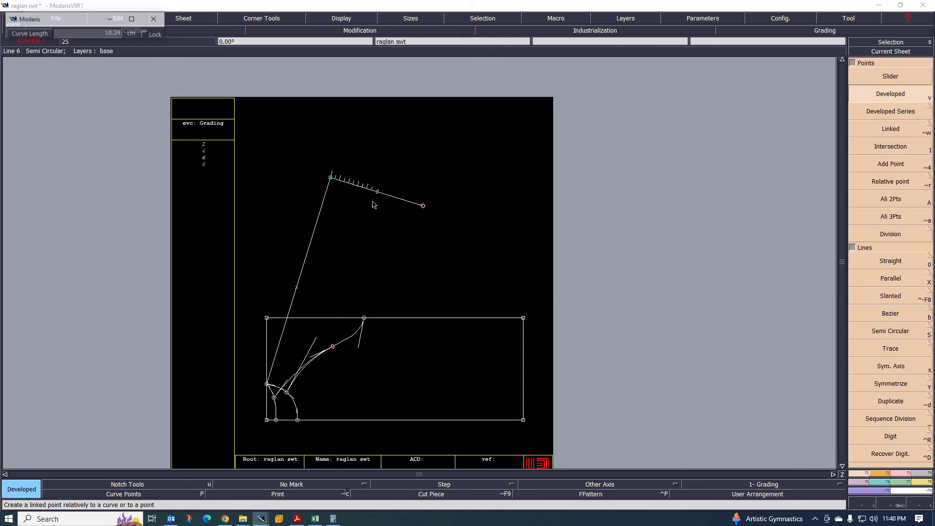
{"action": "left_click", "coordinate": [315, 518]}
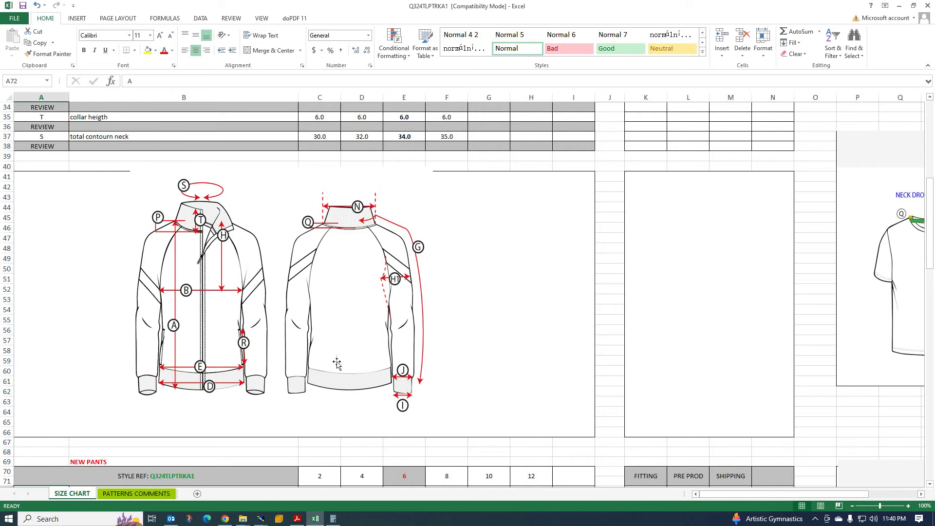
{"action": "scroll", "coordinate": [336, 363], "scroll_direction": "up", "scroll_amount": 11}
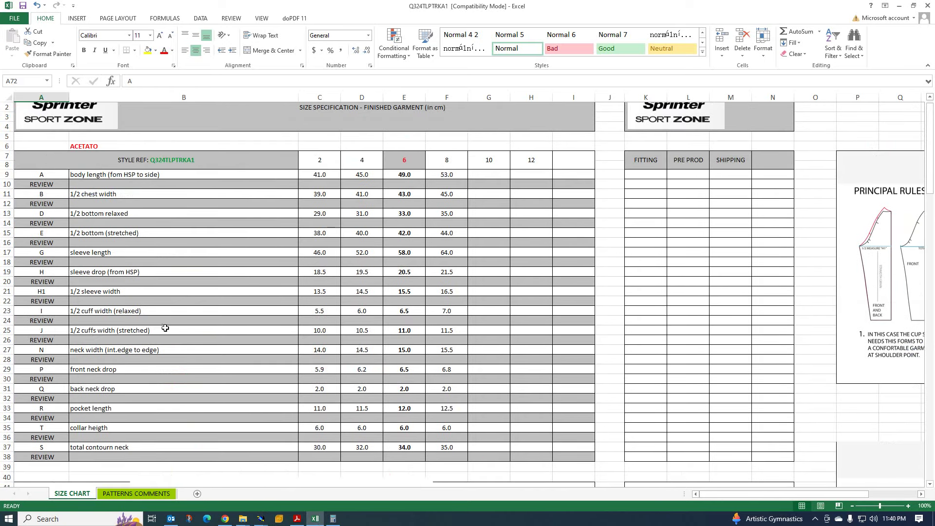
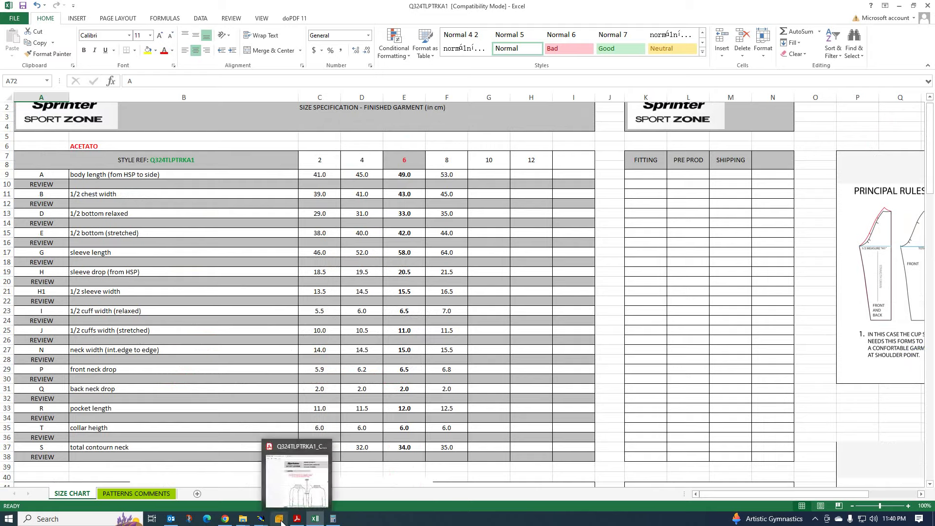
{"action": "left_click", "coordinate": [261, 519]}
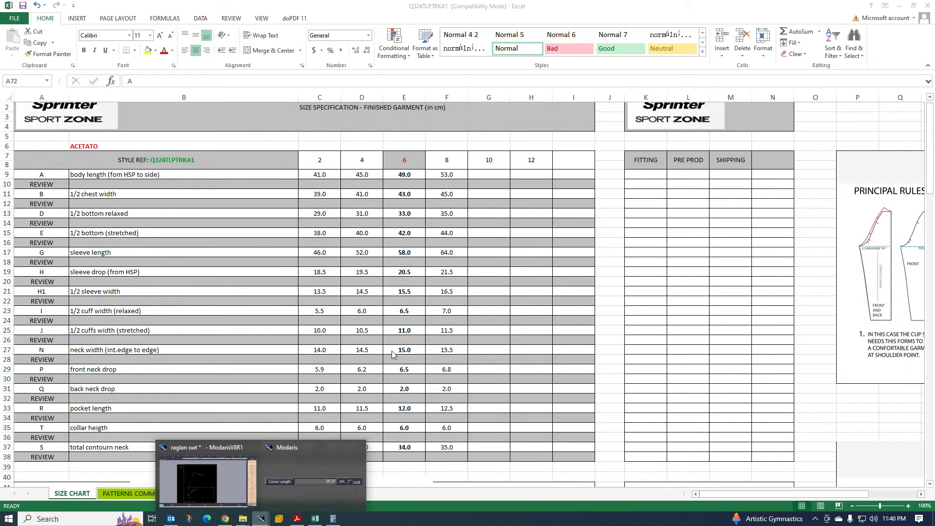
{"action": "left_click", "coordinate": [207, 480]}
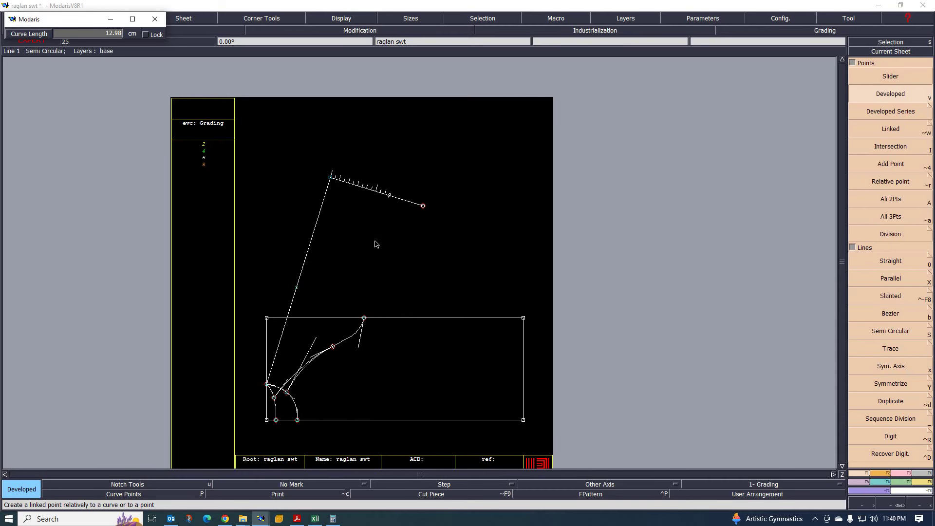
{"action": "type", "text": "11.00"}
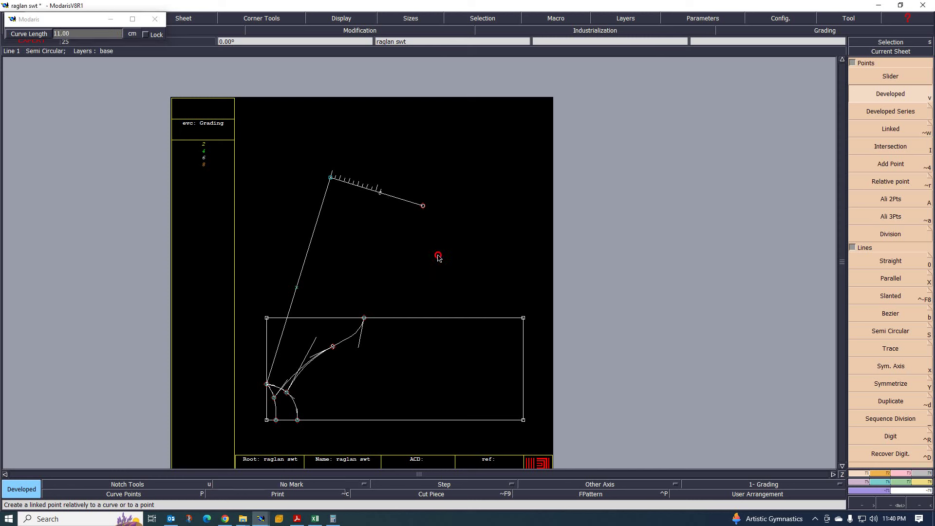
{"action": "key", "text": "Return"}
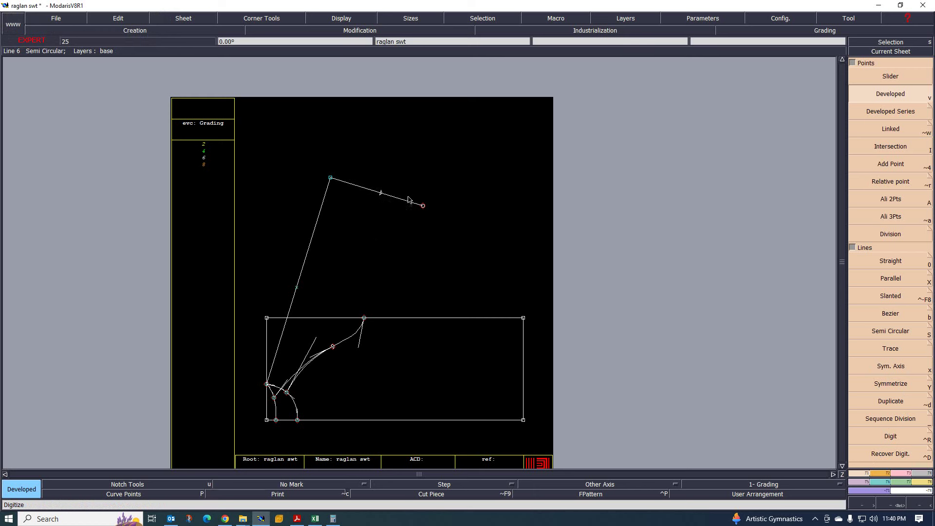
- Delete the overlong cuff line and its outer linked point, keeping the 11 cm point
{"action": "scroll", "coordinate": [408, 199], "scroll_direction": "up", "scroll_amount": 2}
{"action": "scroll", "coordinate": [384, 200], "scroll_direction": "down", "scroll_amount": 3}
{"action": "scroll", "coordinate": [370, 202], "scroll_direction": "up", "scroll_amount": 2}
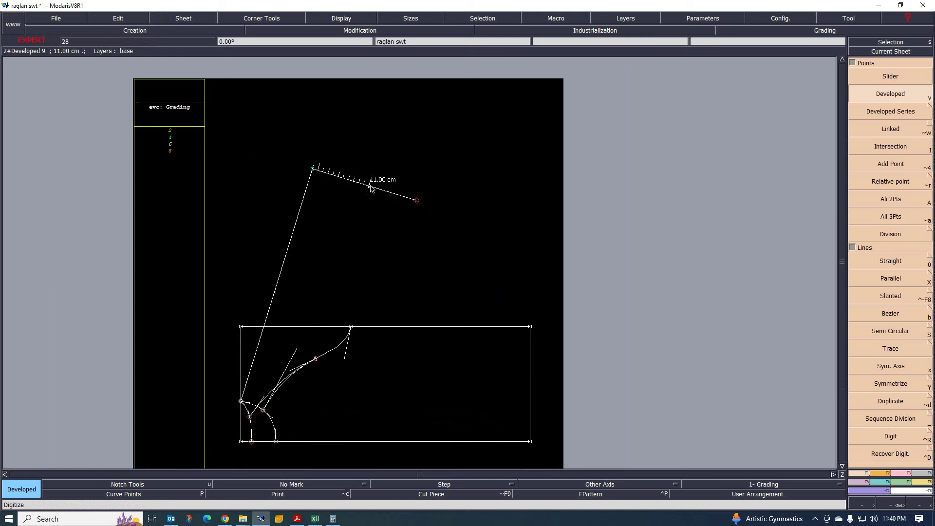
{"action": "scroll", "coordinate": [366, 193], "scroll_direction": "down", "scroll_amount": 2}
{"action": "scroll", "coordinate": [369, 194], "scroll_direction": "up", "scroll_amount": 3}
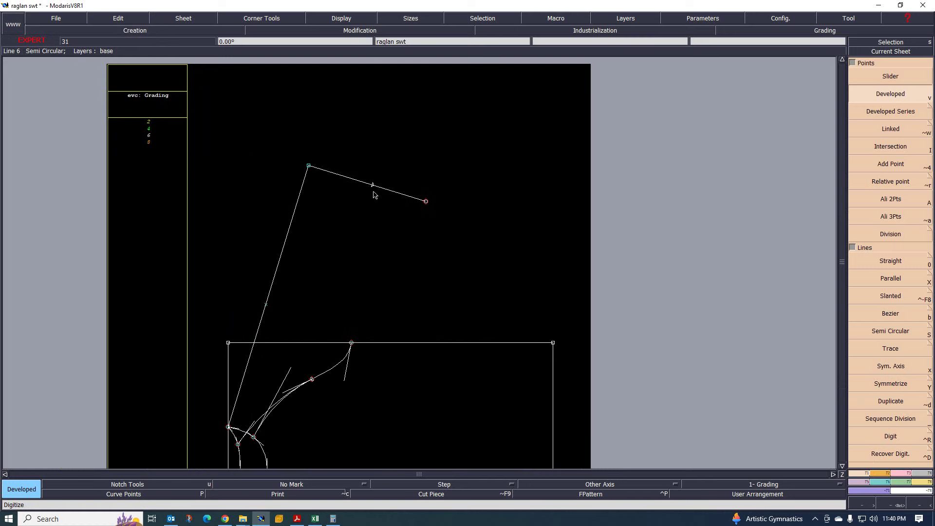
{"action": "key", "text": "Delete"}
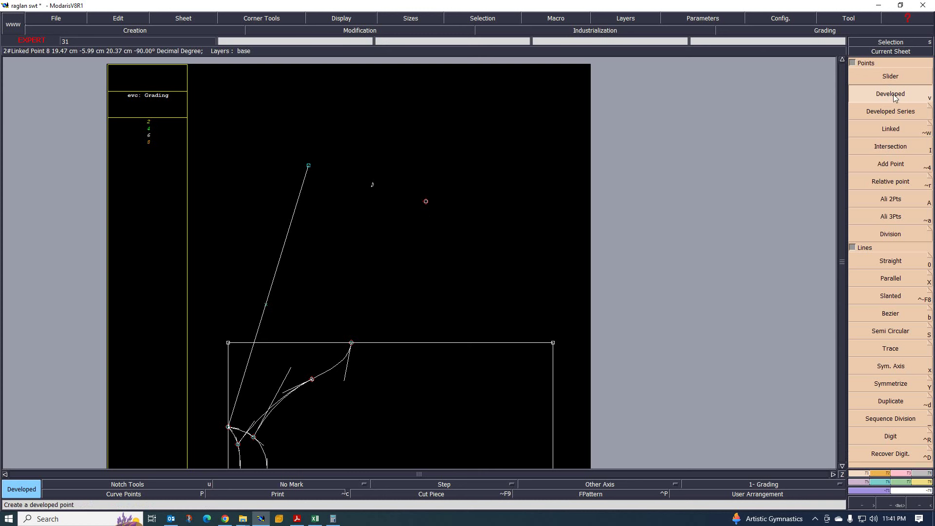
{"action": "left_click", "coordinate": [898, 472]}
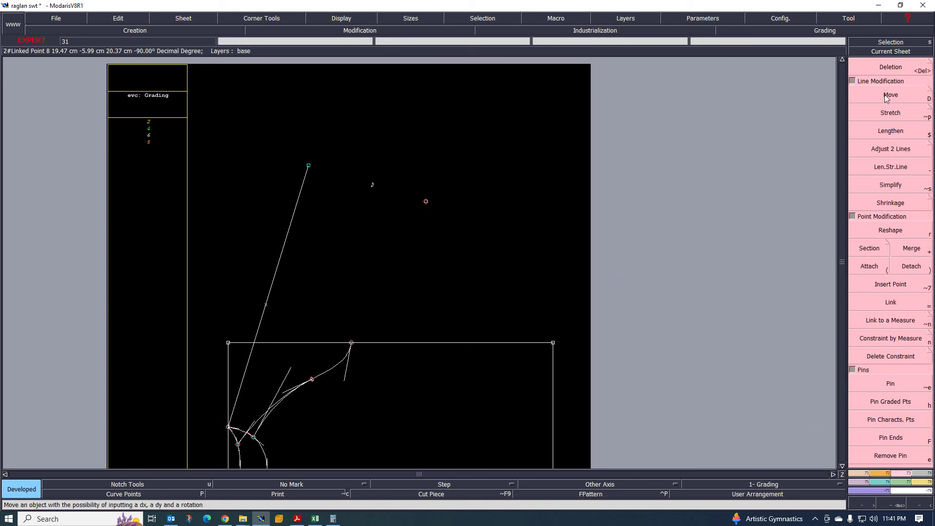
{"action": "left_click", "coordinate": [889, 69]}
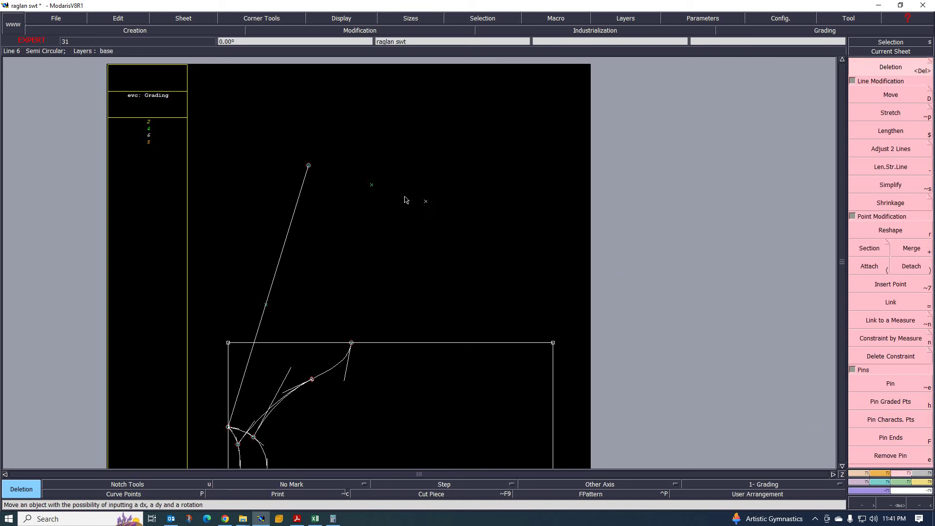
{"action": "left_click", "coordinate": [426, 204]}
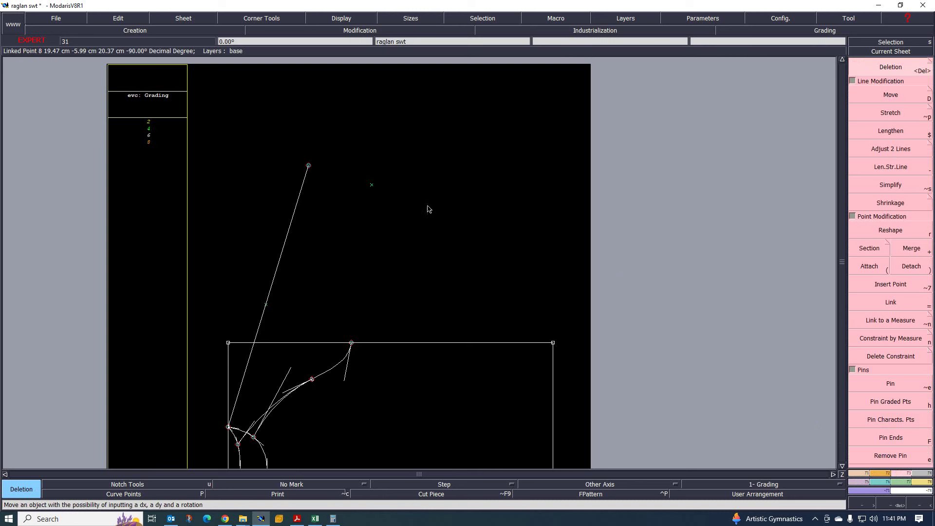
- Draw a straight cuff line from the sleeve line's outer end to the 11 cm point
{"action": "left_click", "coordinate": [860, 473]}
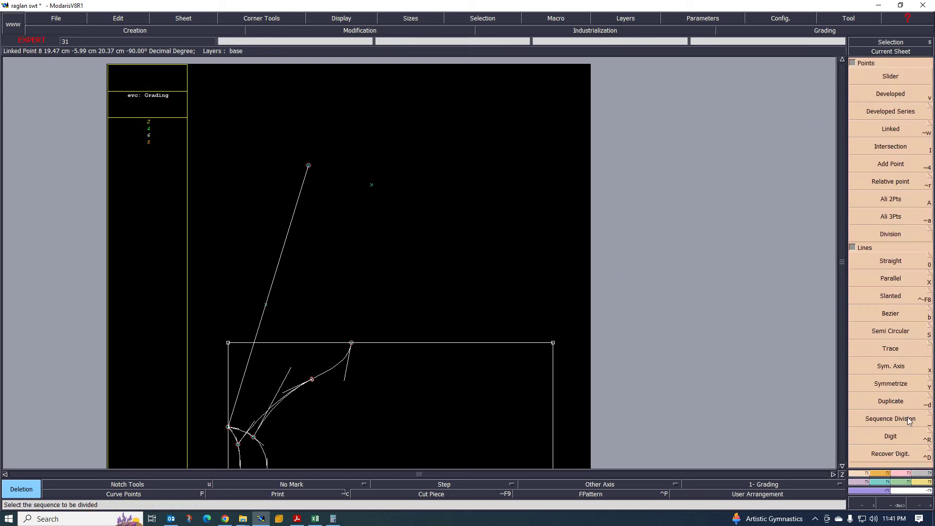
{"action": "left_click", "coordinate": [879, 265]}
{"action": "left_click", "coordinate": [308, 165]}
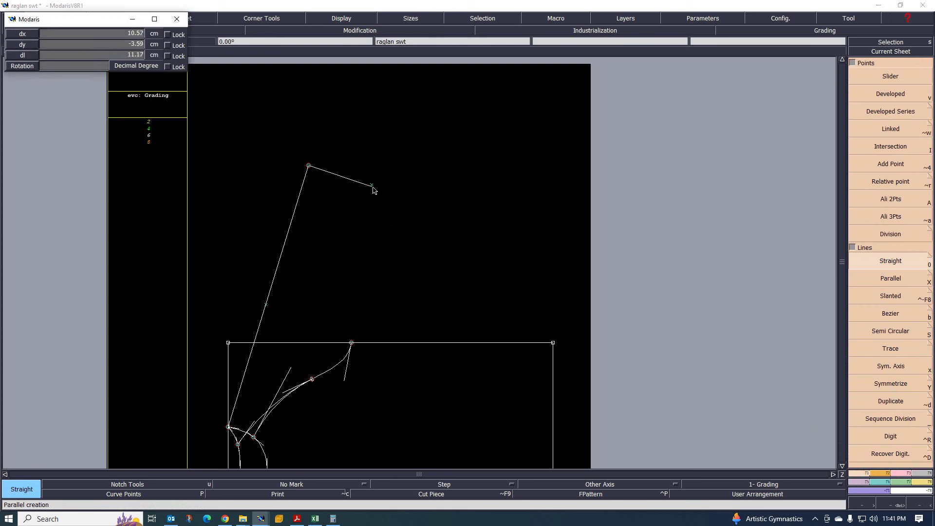
{"action": "left_click", "coordinate": [373, 187]}
- Place a relative point about 0.57 cm from the underarm end of the armhole curve, diagonally outward and below the rectangle's upper edge
{"action": "scroll", "coordinate": [338, 259], "scroll_direction": "down", "scroll_amount": 2}
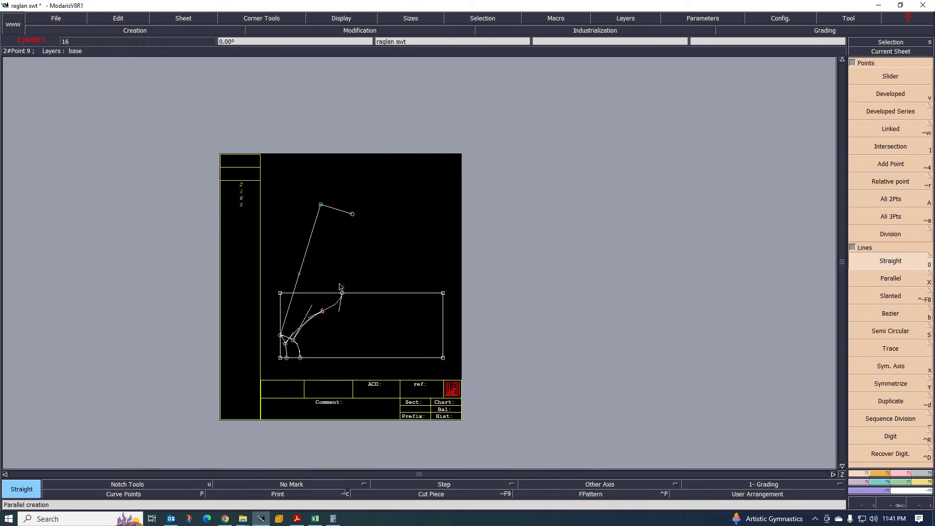
{"action": "scroll", "coordinate": [351, 282], "scroll_direction": "up", "scroll_amount": 3}
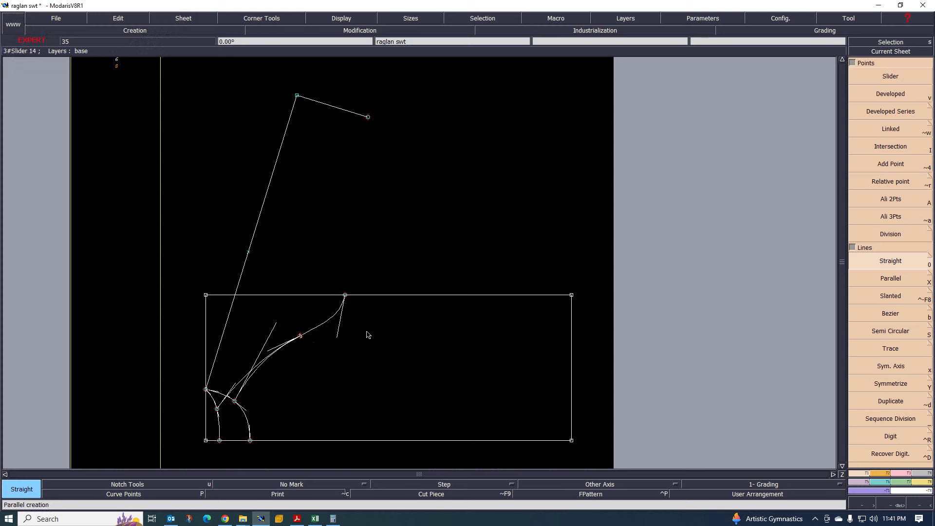
{"action": "scroll", "coordinate": [275, 267], "scroll_direction": "up", "scroll_amount": 1}
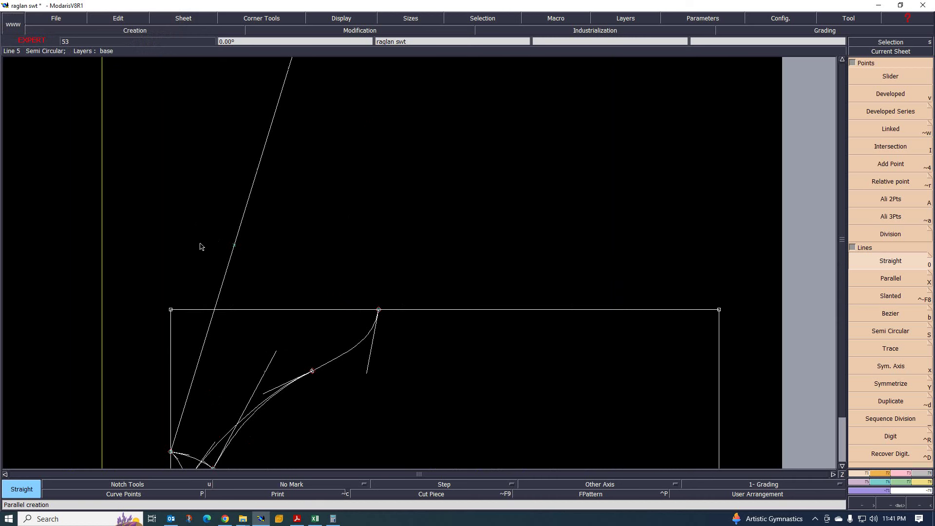
{"action": "scroll", "coordinate": [246, 271], "scroll_direction": "down", "scroll_amount": 2}
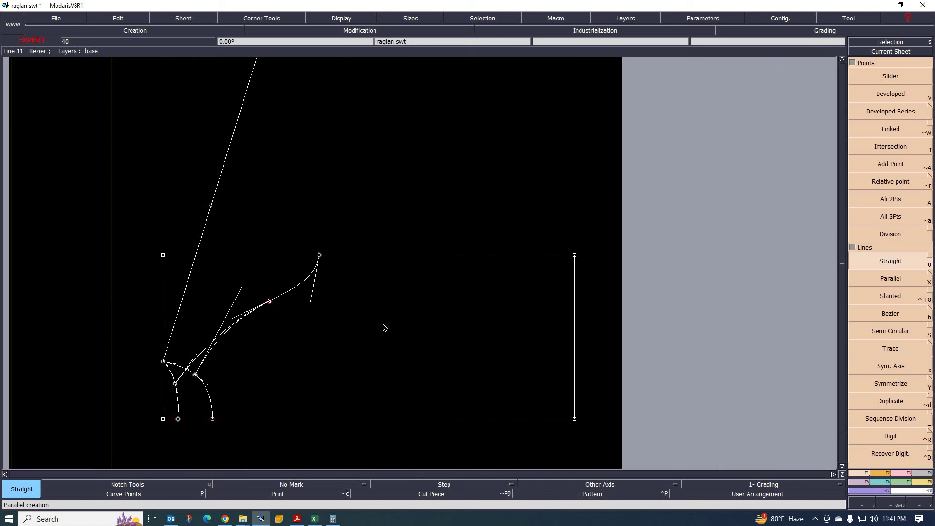
{"action": "left_click", "coordinate": [901, 180]}
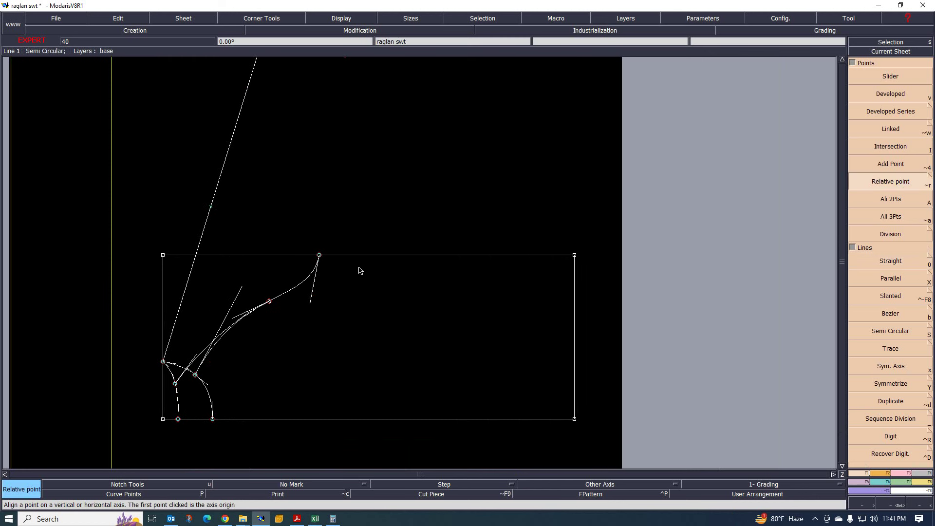
{"action": "scroll", "coordinate": [358, 269], "scroll_direction": "up", "scroll_amount": 2}
{"action": "left_click", "coordinate": [302, 249]}
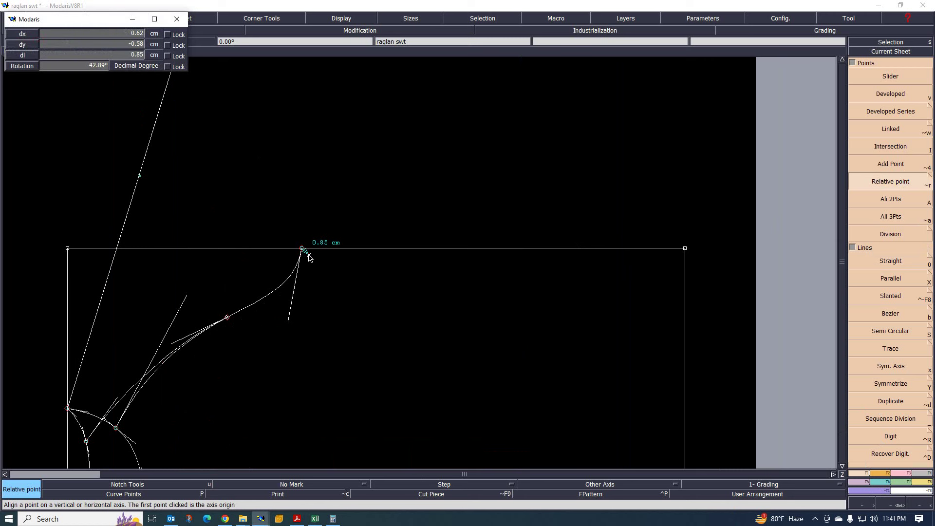
{"action": "scroll", "coordinate": [310, 258], "scroll_direction": "up", "scroll_amount": 3}
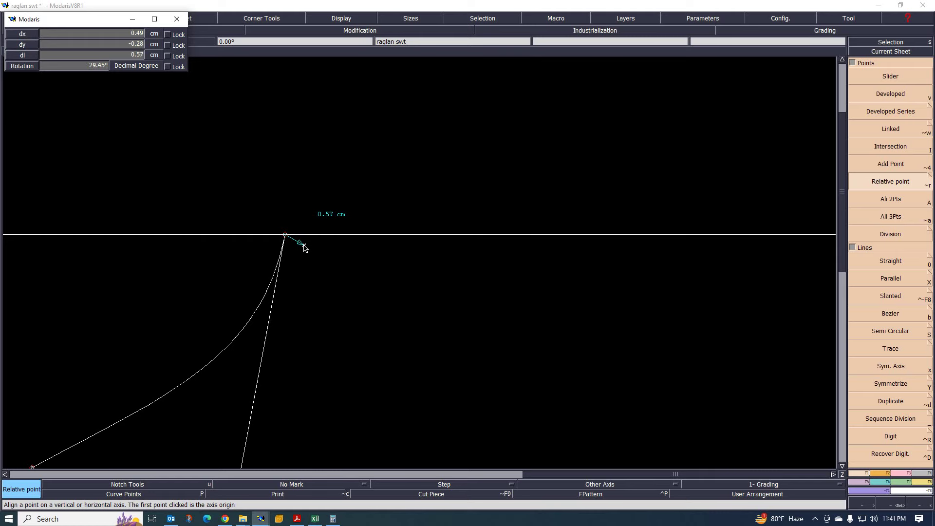
{"action": "left_click", "coordinate": [304, 248]}
- Draw a straight underarm sleeve line from the cuff line's outer end to the relative point beside the armhole curve
{"action": "scroll", "coordinate": [312, 263], "scroll_direction": "down", "scroll_amount": 4}
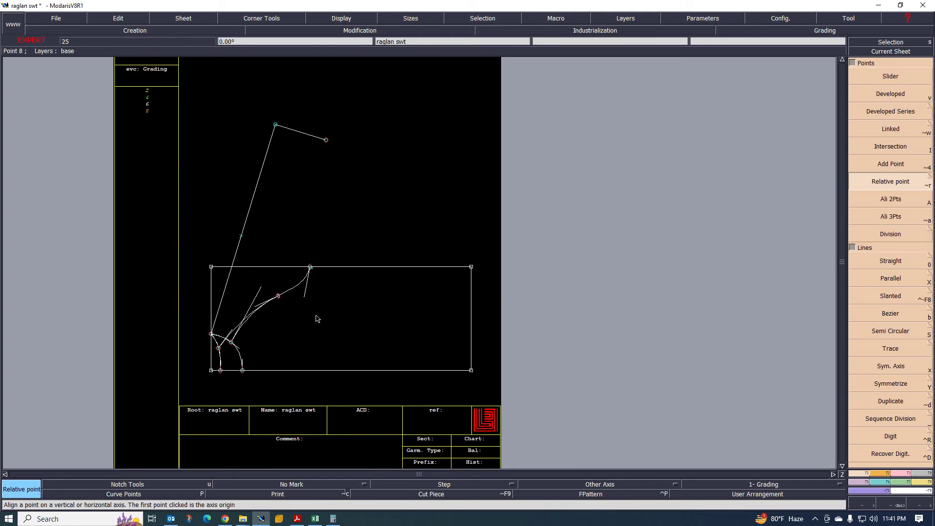
{"action": "scroll", "coordinate": [314, 311], "scroll_direction": "up", "scroll_amount": 1}
{"action": "scroll", "coordinate": [314, 309], "scroll_direction": "down", "scroll_amount": 2}
{"action": "scroll", "coordinate": [338, 200], "scroll_direction": "up", "scroll_amount": 1}
{"action": "scroll", "coordinate": [316, 104], "scroll_direction": "up", "scroll_amount": 1}
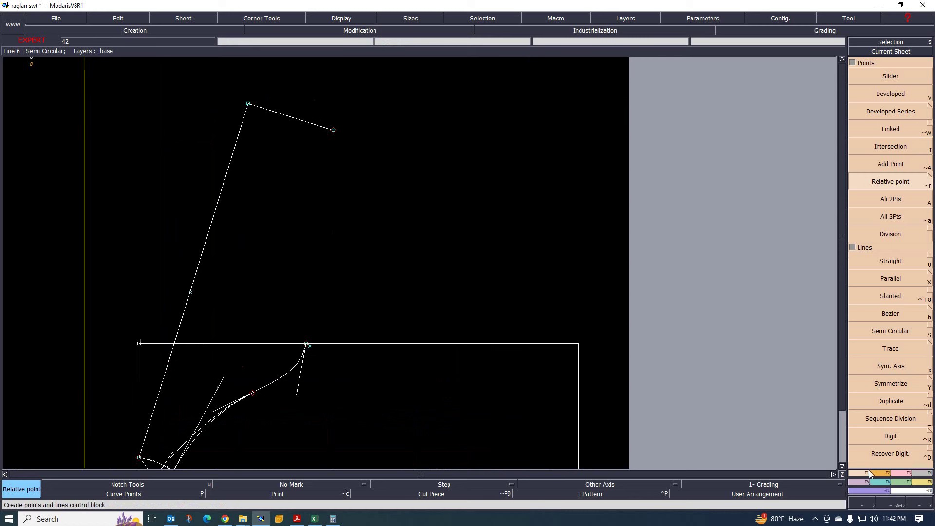
{"action": "left_click", "coordinate": [890, 266]}
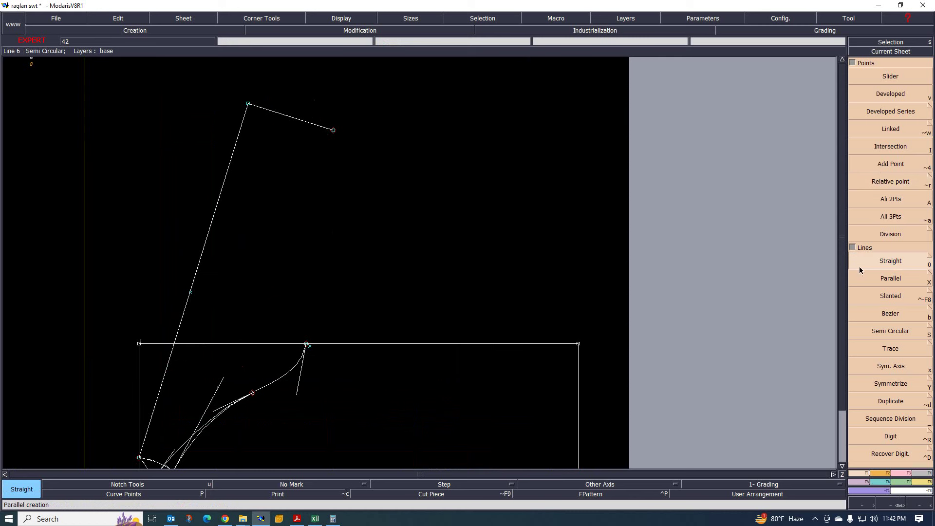
{"action": "left_click", "coordinate": [335, 131]}
{"action": "scroll", "coordinate": [277, 358], "scroll_direction": "up", "scroll_amount": 2}
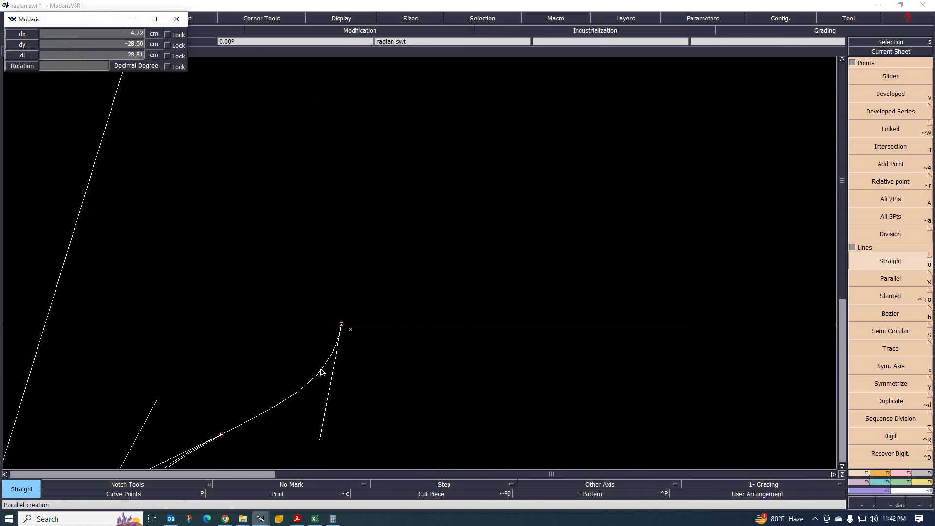
{"action": "left_click", "coordinate": [352, 331]}
- Examine the offset between the underarm sleeve line's lower end and the end of the armhole curve
{"action": "scroll", "coordinate": [354, 340], "scroll_direction": "up", "scroll_amount": 2}
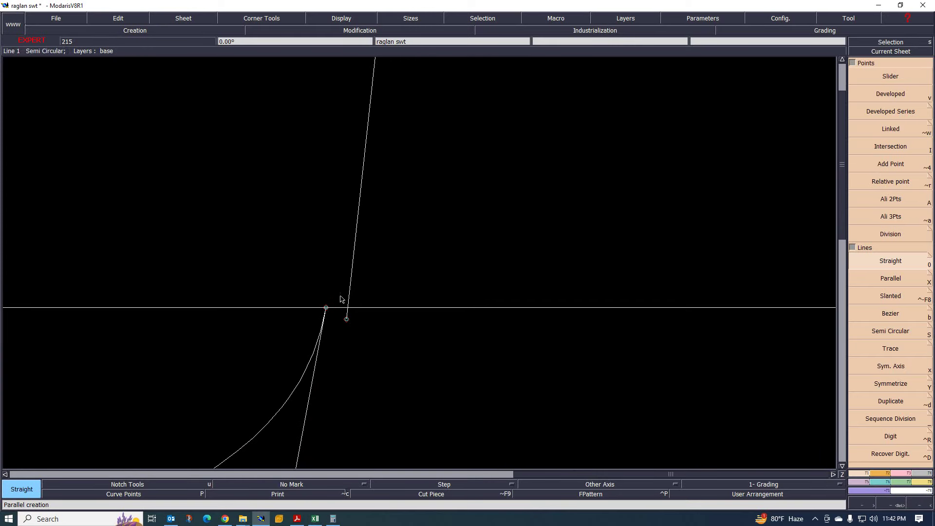
{"action": "scroll", "coordinate": [341, 311], "scroll_direction": "down", "scroll_amount": 2}
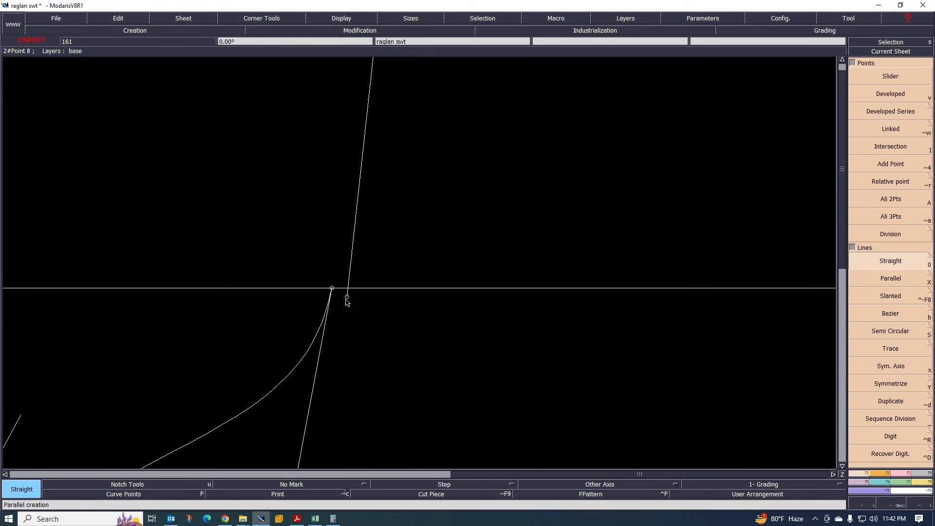
{"action": "scroll", "coordinate": [380, 320], "scroll_direction": "down", "scroll_amount": 2}
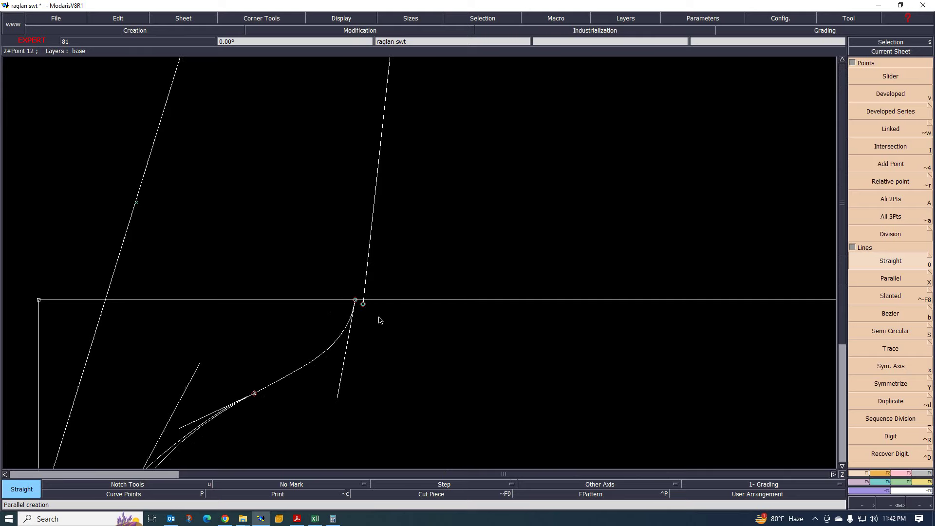
{"action": "scroll", "coordinate": [371, 347], "scroll_direction": "down", "scroll_amount": 2}
{"action": "scroll", "coordinate": [367, 359], "scroll_direction": "up", "scroll_amount": 5}
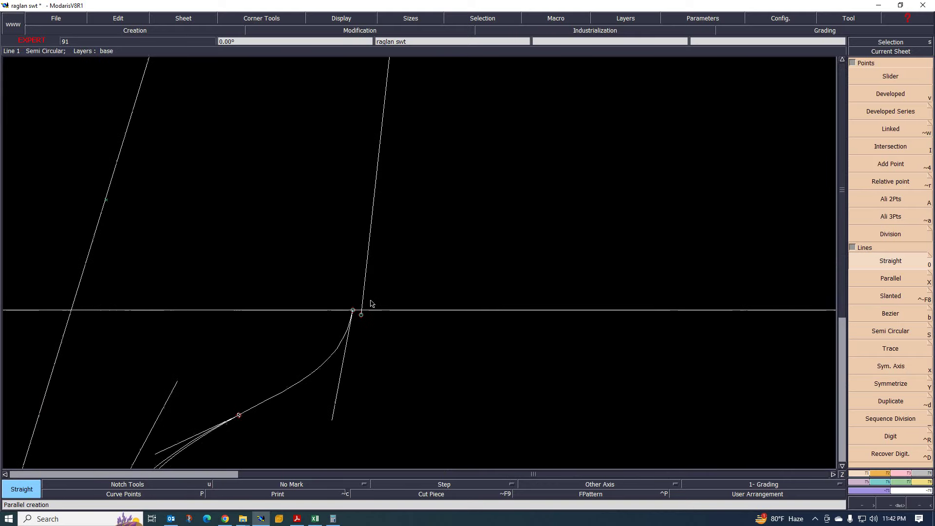
{"action": "scroll", "coordinate": [352, 338], "scroll_direction": "up", "scroll_amount": 1}
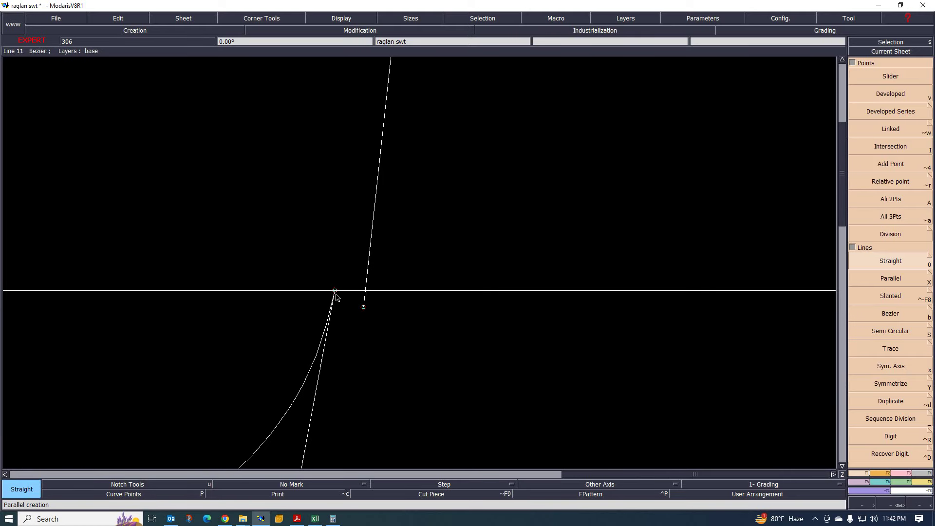
{"action": "scroll", "coordinate": [335, 294], "scroll_direction": "down", "scroll_amount": 6}
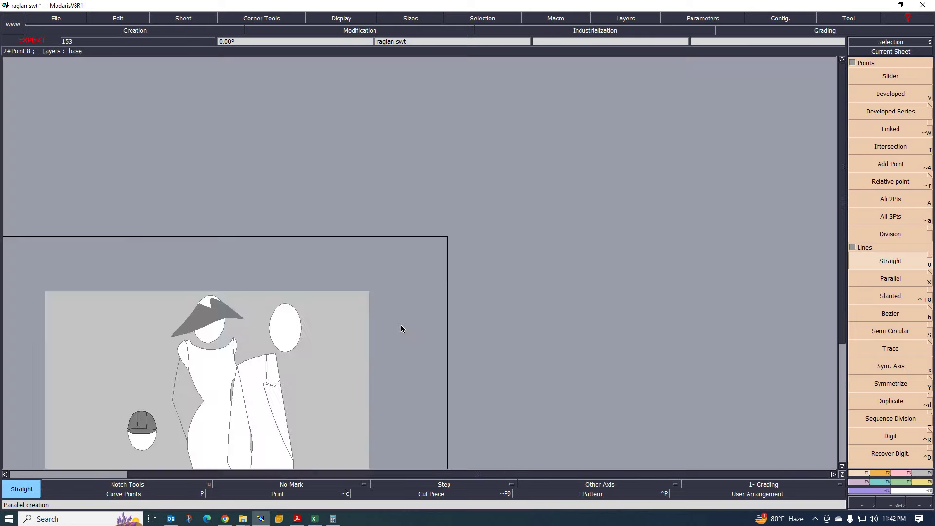
{"action": "scroll", "coordinate": [375, 344], "scroll_direction": "up", "scroll_amount": 2}
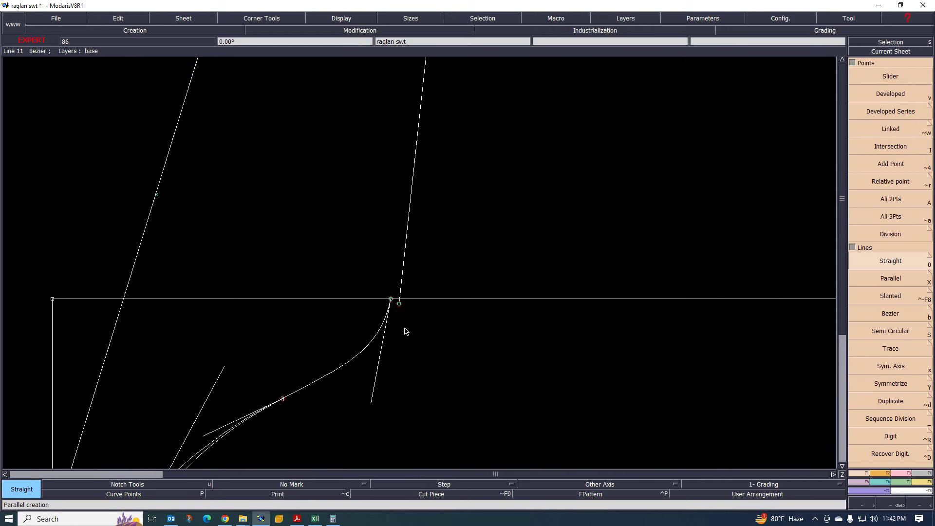
{"action": "scroll", "coordinate": [431, 296], "scroll_direction": "down", "scroll_amount": 1}
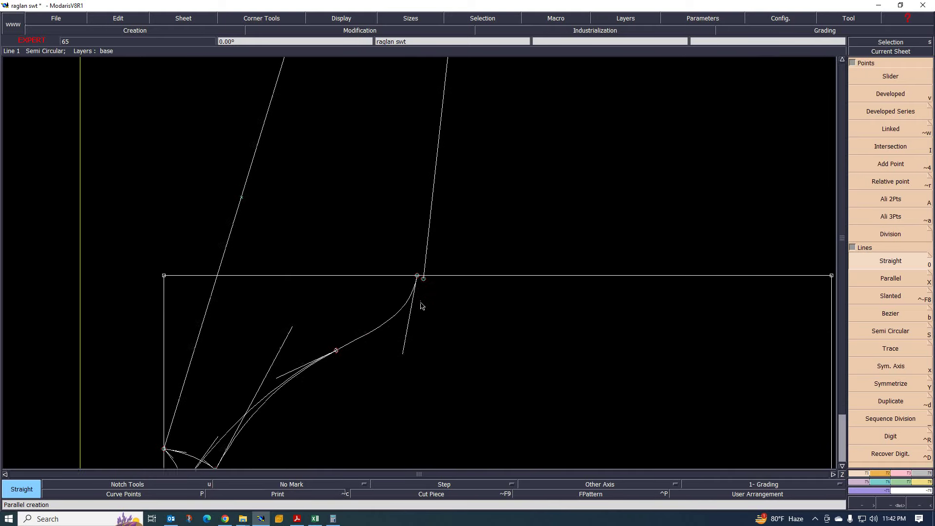
- Inspect the gap between the underarm sleeve line's lower end point and the armhole curve's end on the rectangle's upper edge
{"action": "scroll", "coordinate": [424, 288], "scroll_direction": "up", "scroll_amount": 1}
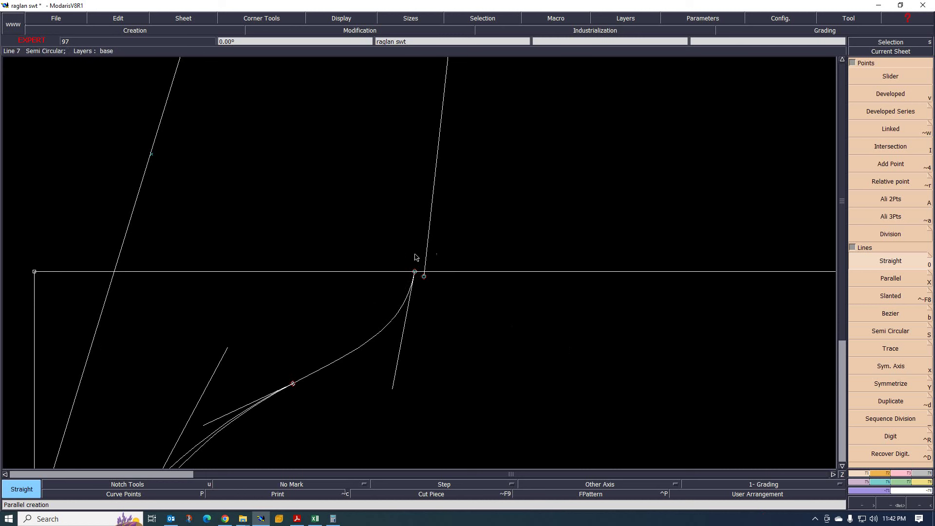
{"action": "scroll", "coordinate": [423, 281], "scroll_direction": "up", "scroll_amount": 2}
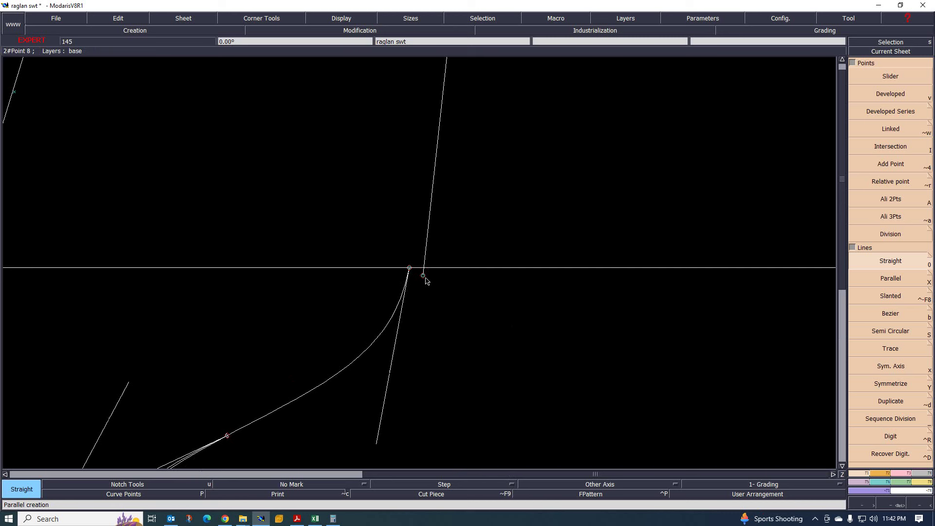
{"action": "scroll", "coordinate": [404, 270], "scroll_direction": "down", "scroll_amount": 2}
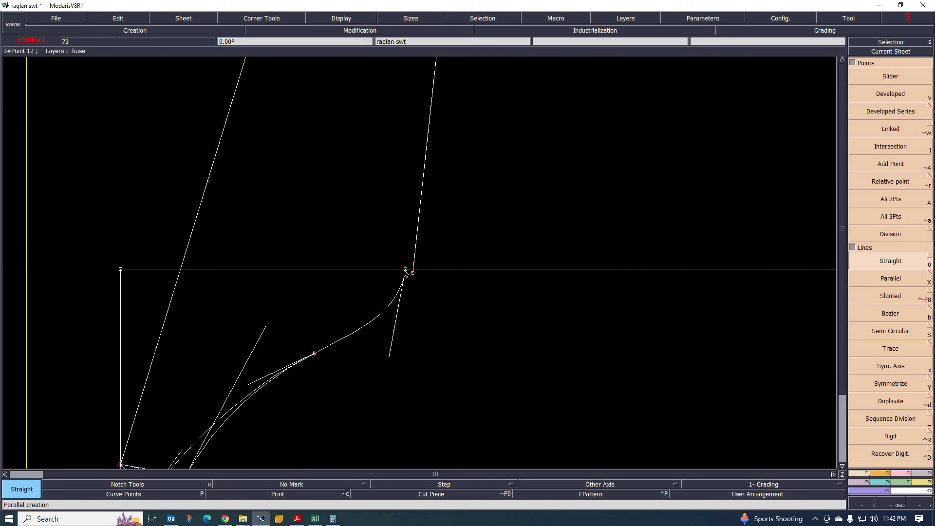
{"action": "scroll", "coordinate": [400, 286], "scroll_direction": "up", "scroll_amount": 2}
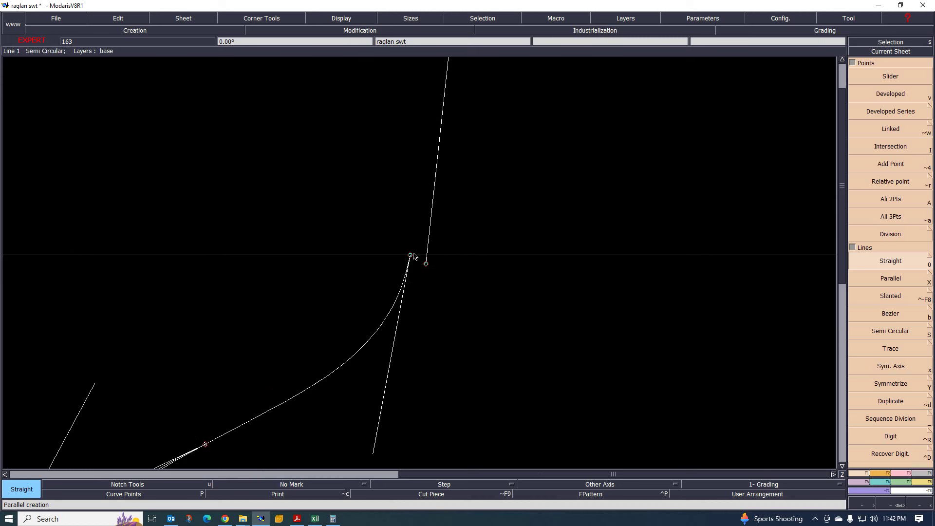
{"action": "scroll", "coordinate": [436, 268], "scroll_direction": "up", "scroll_amount": 1}
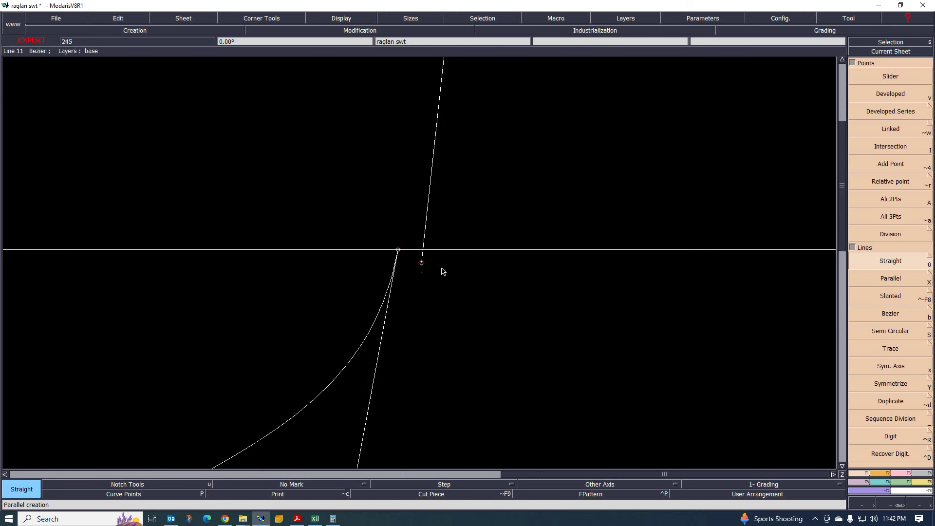
{"action": "scroll", "coordinate": [576, 241], "scroll_direction": "down", "scroll_amount": 2}
{"action": "scroll", "coordinate": [526, 245], "scroll_direction": "down", "scroll_amount": 2}
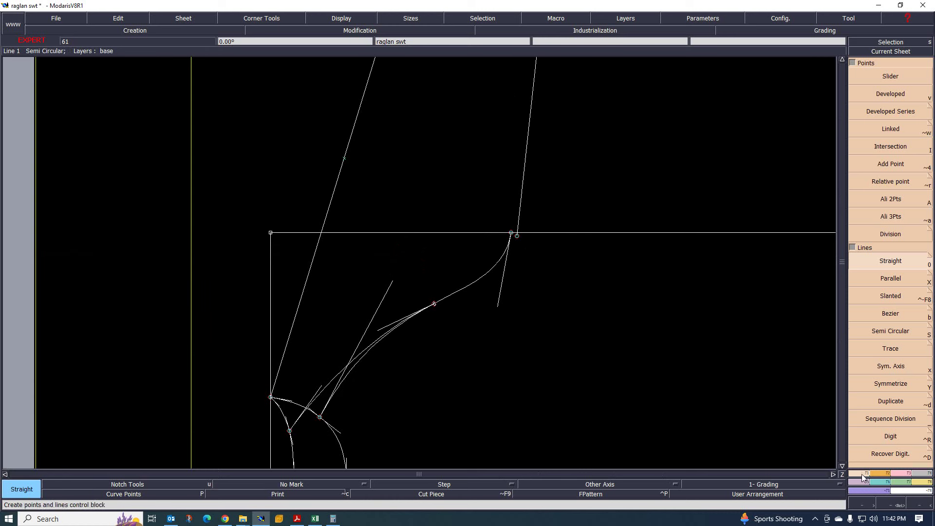
- Draw a Bezier line from the armhole curve's start on the larger neckline curve to the underarm sleeve line's lower end
{"action": "left_click", "coordinate": [895, 314]}
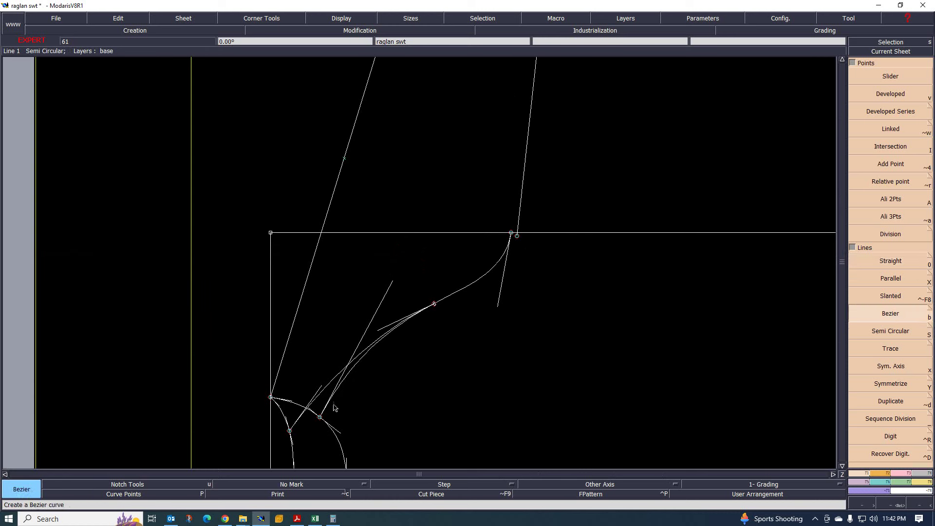
{"action": "left_click", "coordinate": [320, 416]}
{"action": "scroll", "coordinate": [527, 256], "scroll_direction": "up", "scroll_amount": 1}
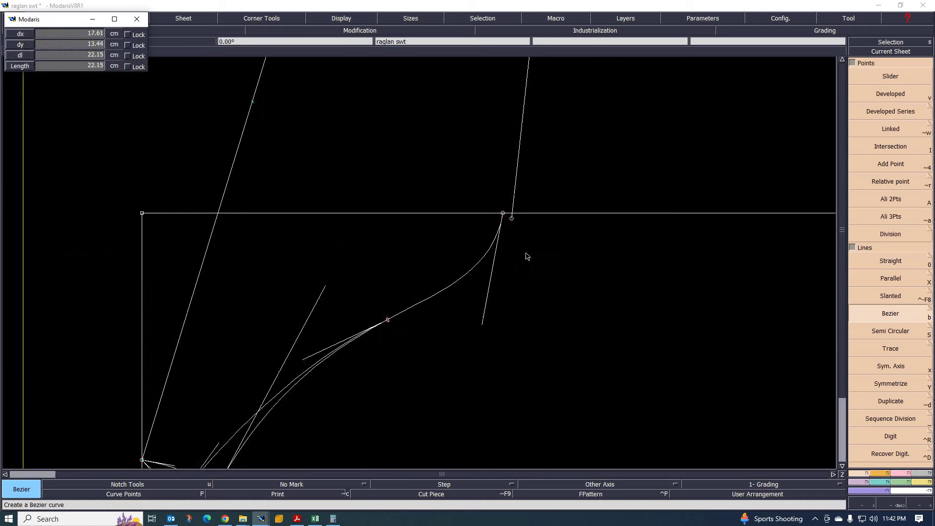
{"action": "scroll", "coordinate": [527, 257], "scroll_direction": "up", "scroll_amount": 1}
{"action": "left_click", "coordinate": [511, 217]}
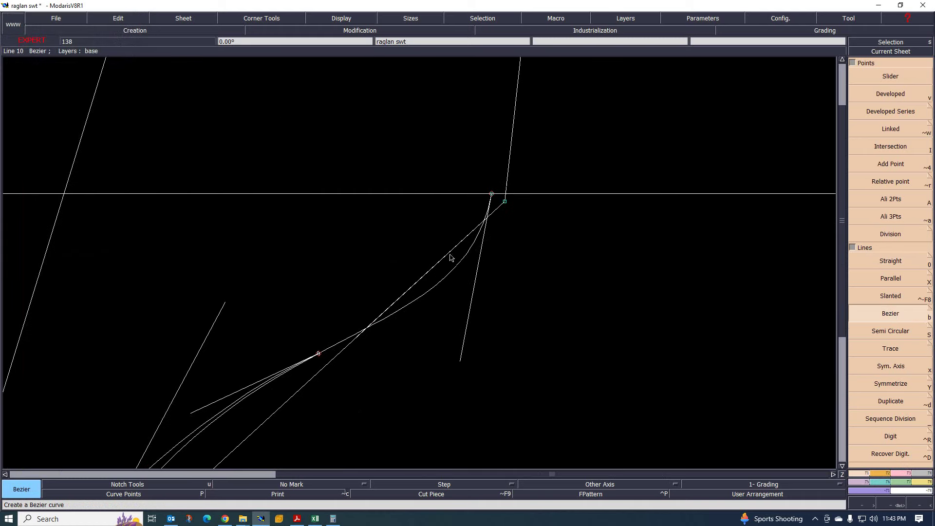
{"action": "scroll", "coordinate": [431, 270], "scroll_direction": "down", "scroll_amount": 1}
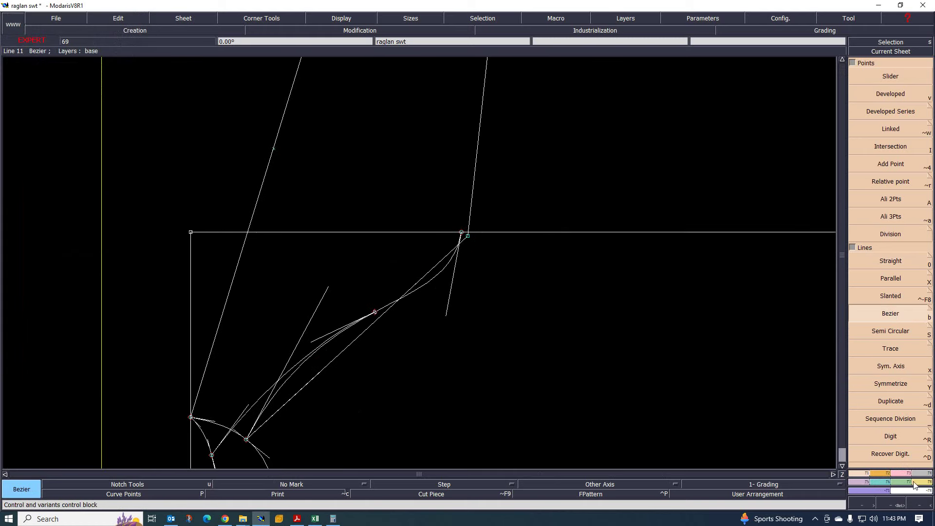
- Reshape the new Bezier line at its underarm end, pulling the tangent handle almost horizontally toward the neck so the upper part bows outward
{"action": "right_click", "coordinate": [901, 275]}
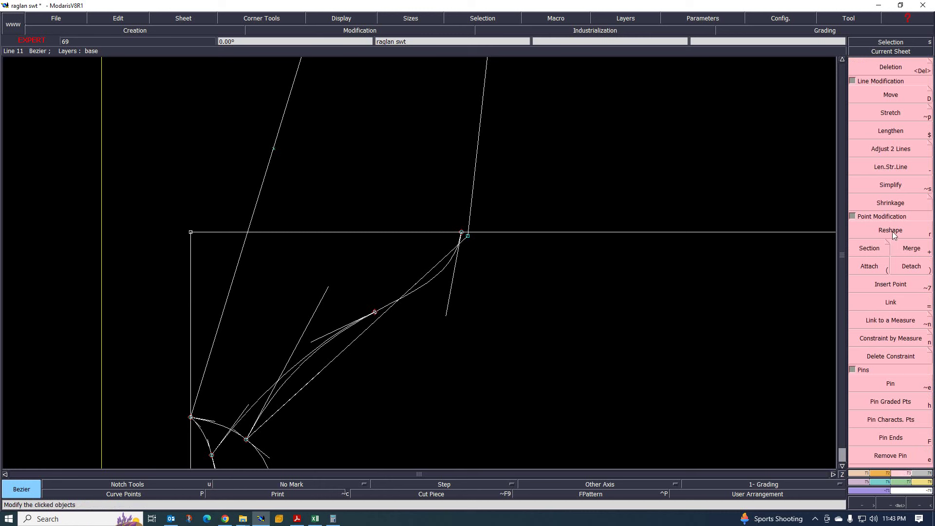
{"action": "key", "text": "r"}
{"action": "left_click", "coordinate": [423, 274]}
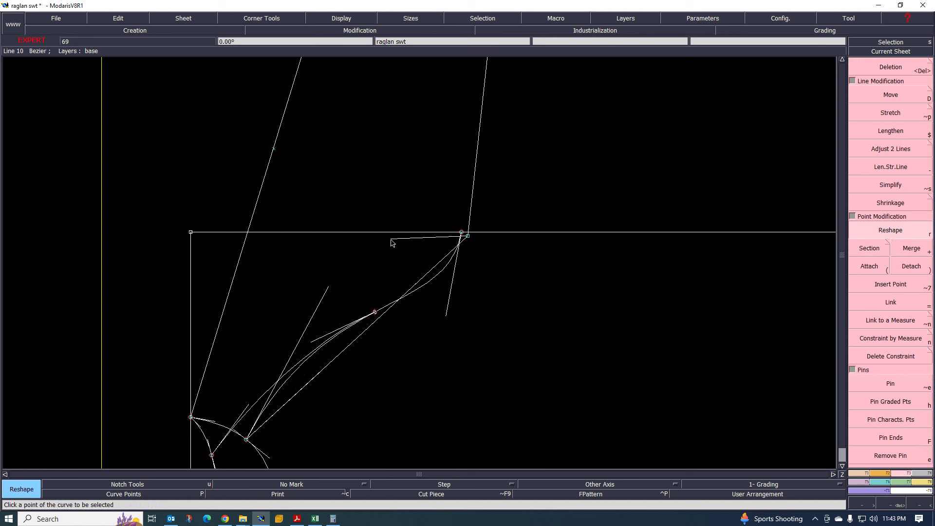
{"action": "left_click", "coordinate": [381, 245]}
{"action": "scroll", "coordinate": [294, 404], "scroll_direction": "up", "scroll_amount": 2}
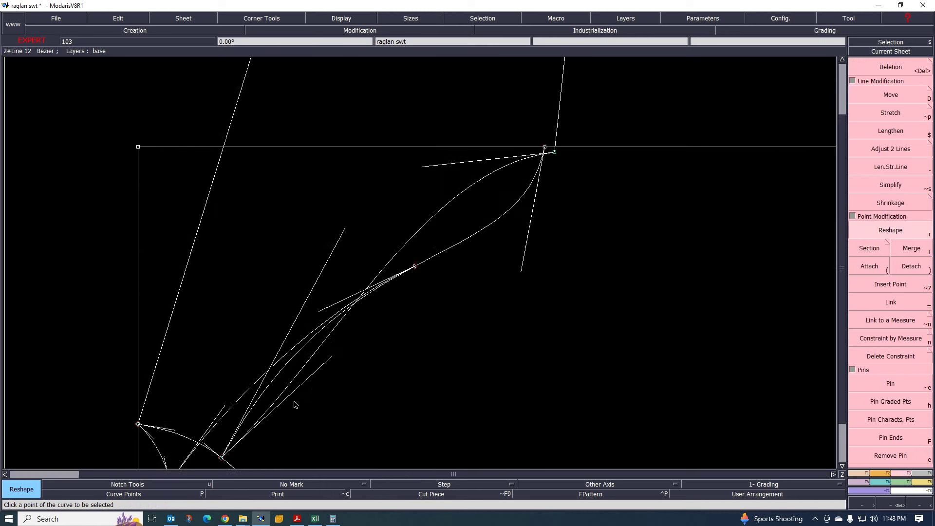
- Try reshaping the sleeve curve's neckline end by swinging its tangent handle far outward, followed by a position close to the armhole curve's tangent
{"action": "scroll", "coordinate": [348, 355], "scroll_direction": "down", "scroll_amount": 3}
{"action": "scroll", "coordinate": [340, 388], "scroll_direction": "up", "scroll_amount": 2}
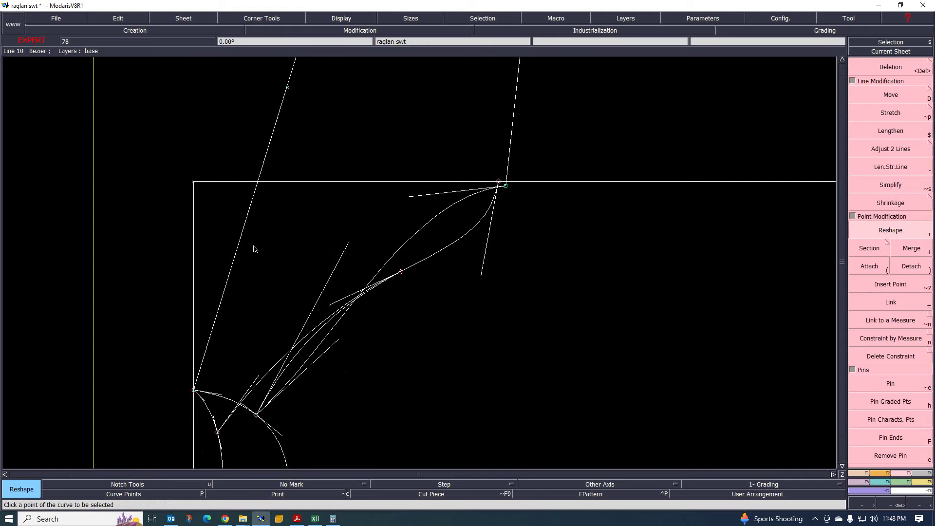
{"action": "scroll", "coordinate": [316, 365], "scroll_direction": "down", "scroll_amount": 2}
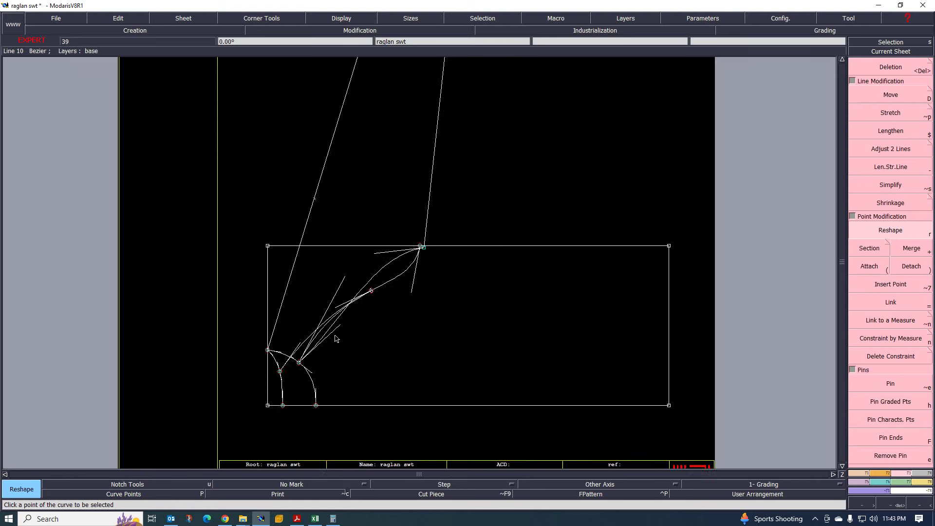
{"action": "scroll", "coordinate": [331, 338], "scroll_direction": "up", "scroll_amount": 1}
{"action": "scroll", "coordinate": [346, 320], "scroll_direction": "up", "scroll_amount": 2}
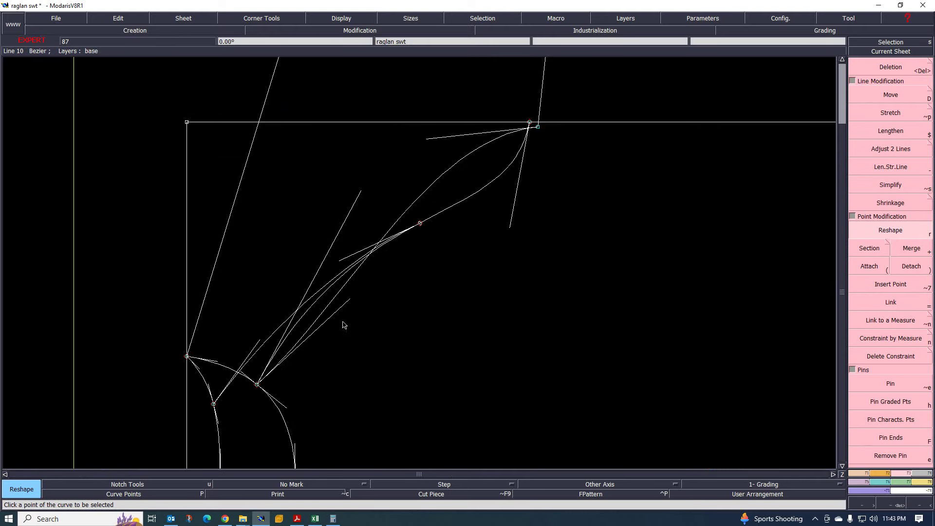
{"action": "left_click", "coordinate": [347, 302]}
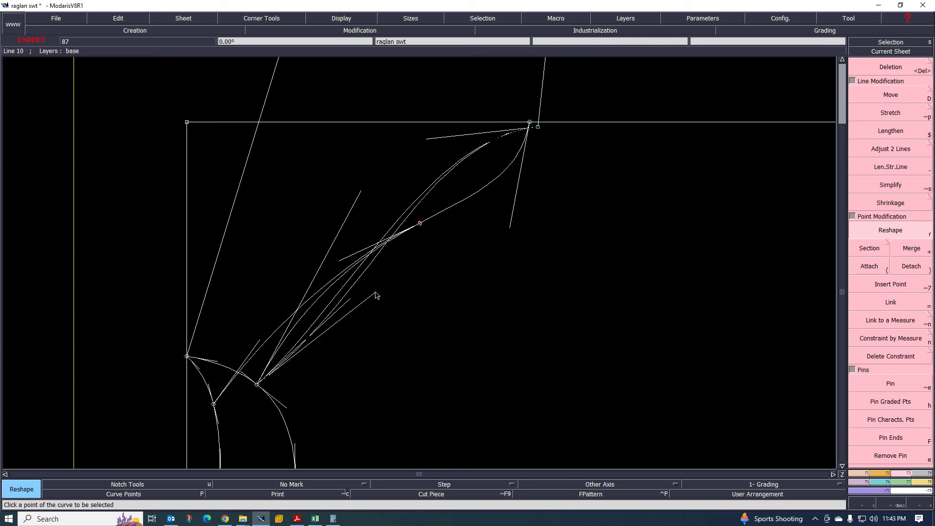
{"action": "left_click", "coordinate": [244, 150]}
{"action": "left_click", "coordinate": [244, 150]}
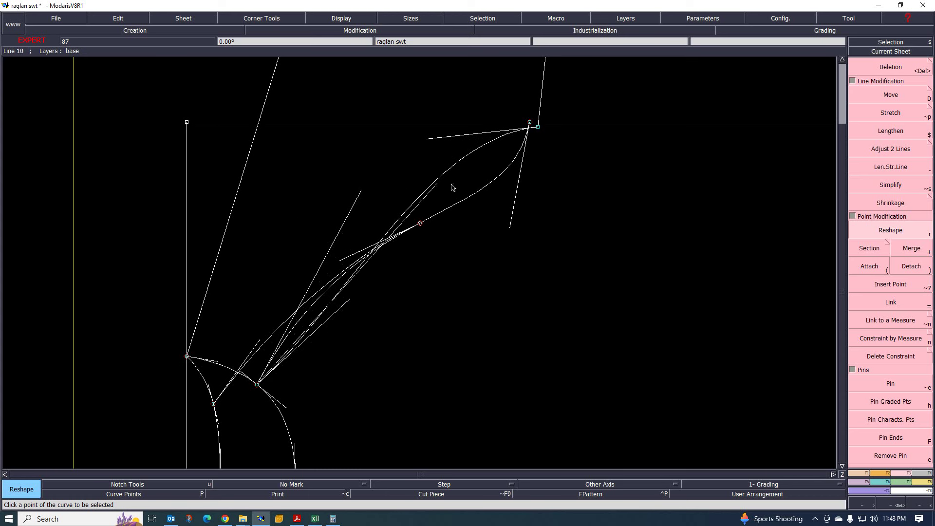
{"action": "left_click", "coordinate": [652, 369]}
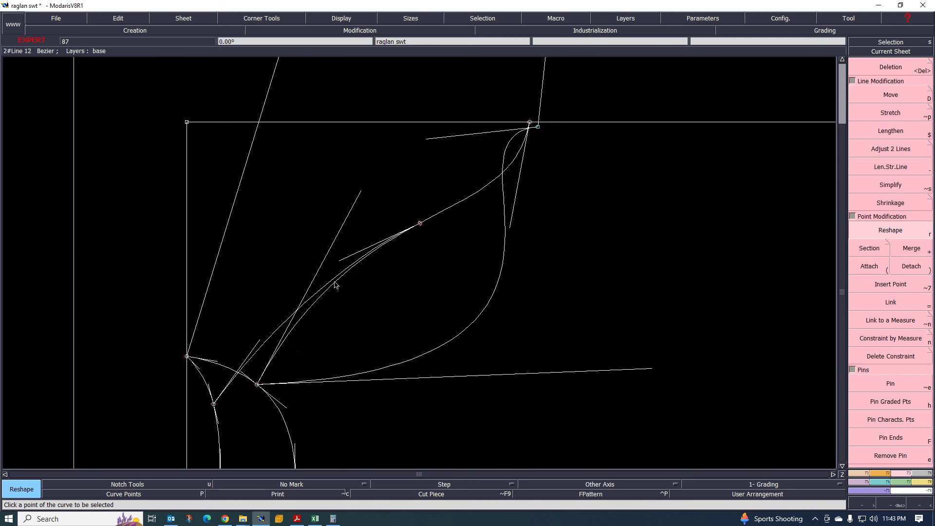
{"action": "left_click", "coordinate": [651, 368]}
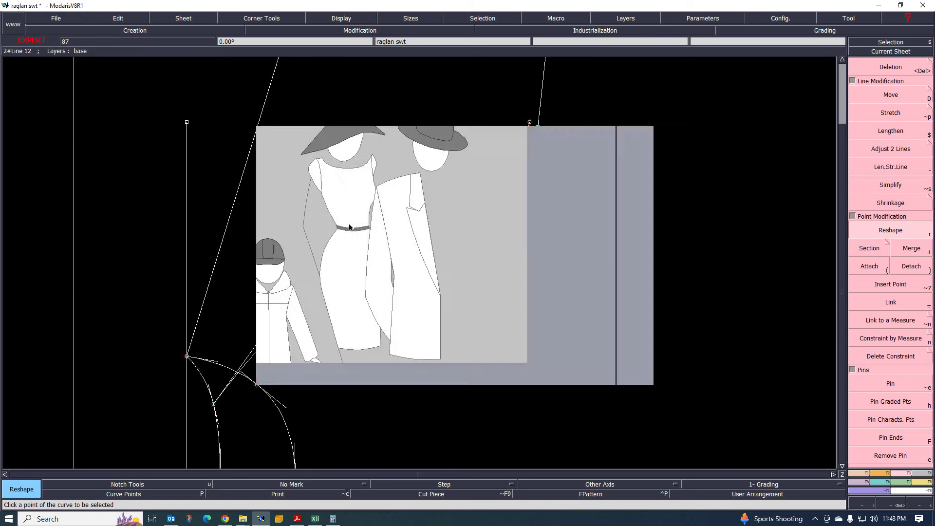
- Examine how the sleeve curve runs against the armhole curves between the neckline and the underarm
{"action": "scroll", "coordinate": [329, 299], "scroll_direction": "down", "scroll_amount": 3}
{"action": "scroll", "coordinate": [323, 322], "scroll_direction": "up", "scroll_amount": 2}
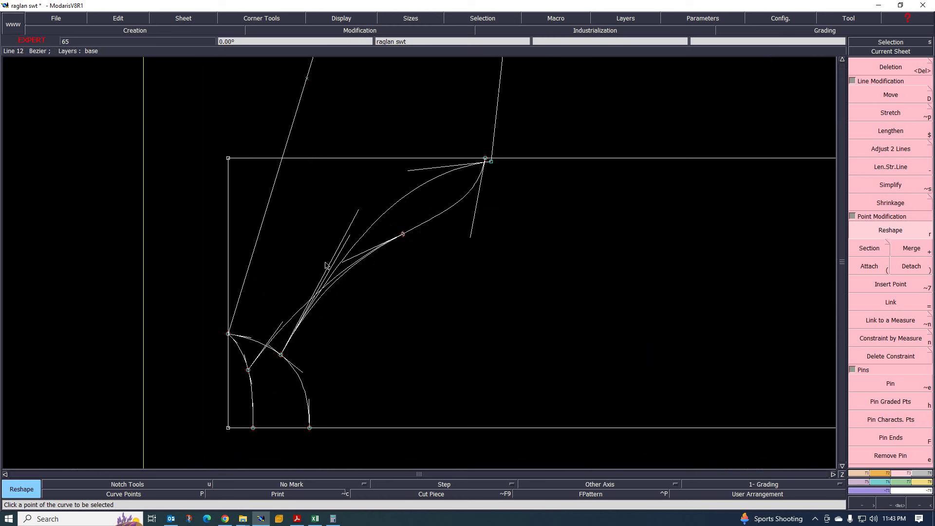
{"action": "scroll", "coordinate": [328, 315], "scroll_direction": "up", "scroll_amount": 2}
{"action": "scroll", "coordinate": [281, 331], "scroll_direction": "down", "scroll_amount": 3}
{"action": "scroll", "coordinate": [321, 321], "scroll_direction": "up", "scroll_amount": 3}
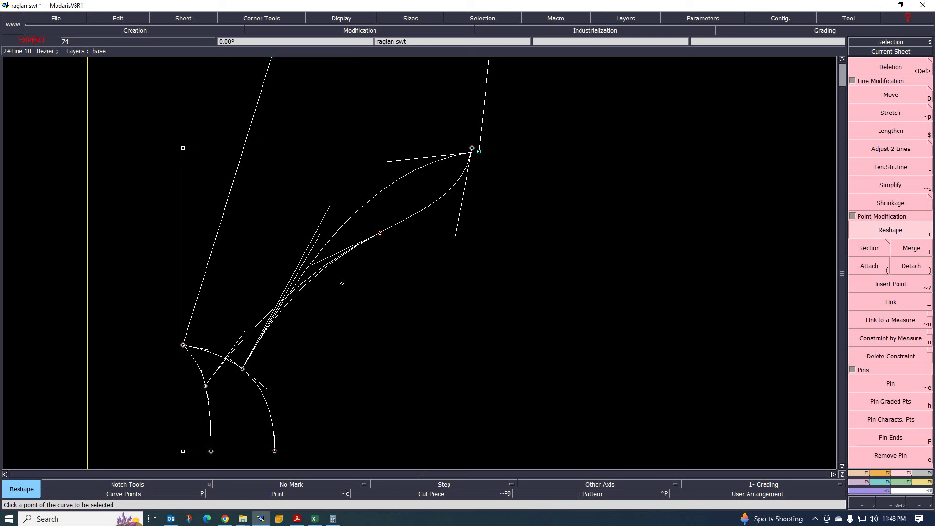
{"action": "scroll", "coordinate": [329, 273], "scroll_direction": "up", "scroll_amount": 2}
{"action": "scroll", "coordinate": [289, 275], "scroll_direction": "down", "scroll_amount": 3}
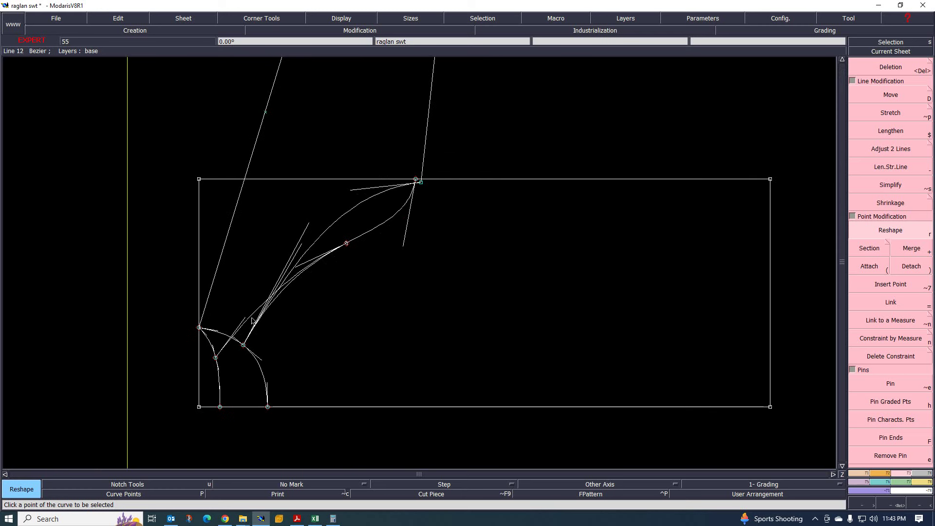
{"action": "scroll", "coordinate": [297, 296], "scroll_direction": "up", "scroll_amount": 2}
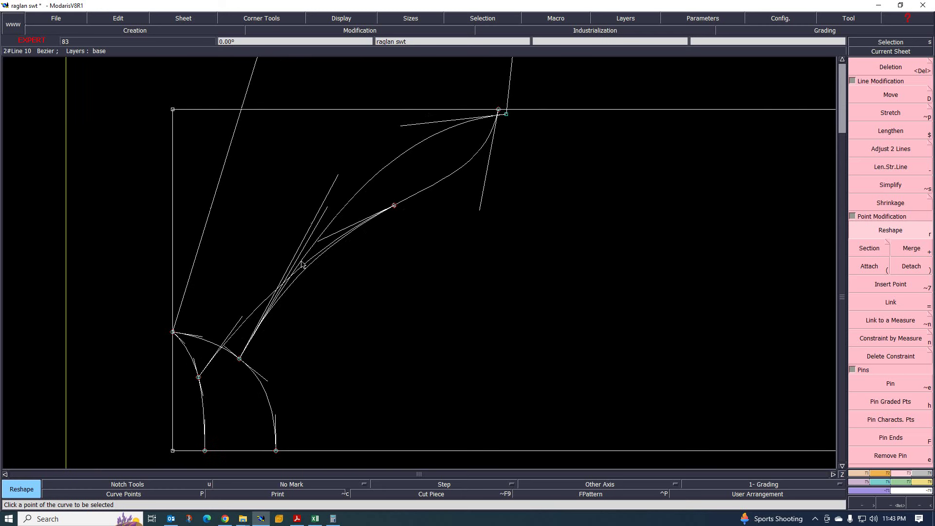
{"action": "scroll", "coordinate": [333, 200], "scroll_direction": "up", "scroll_amount": 2}
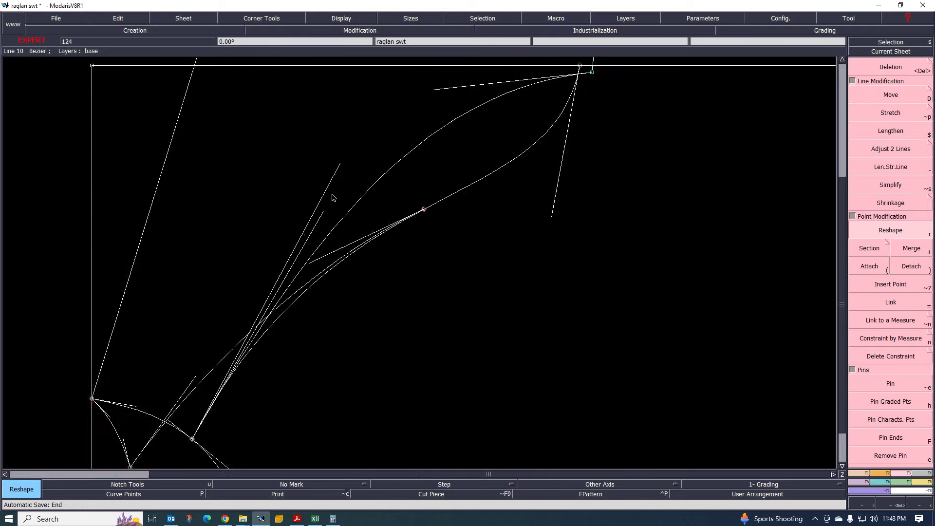
{"action": "scroll", "coordinate": [317, 202], "scroll_direction": "down", "scroll_amount": 3}
{"action": "scroll", "coordinate": [316, 204], "scroll_direction": "up", "scroll_amount": 2}
{"action": "scroll", "coordinate": [292, 290], "scroll_direction": "down", "scroll_amount": 3}
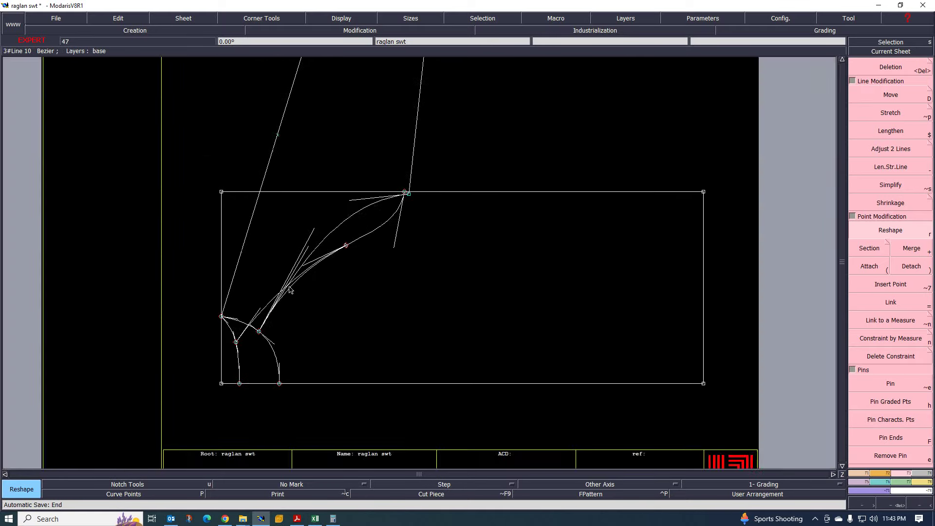
{"action": "scroll", "coordinate": [297, 264], "scroll_direction": "up", "scroll_amount": 2}
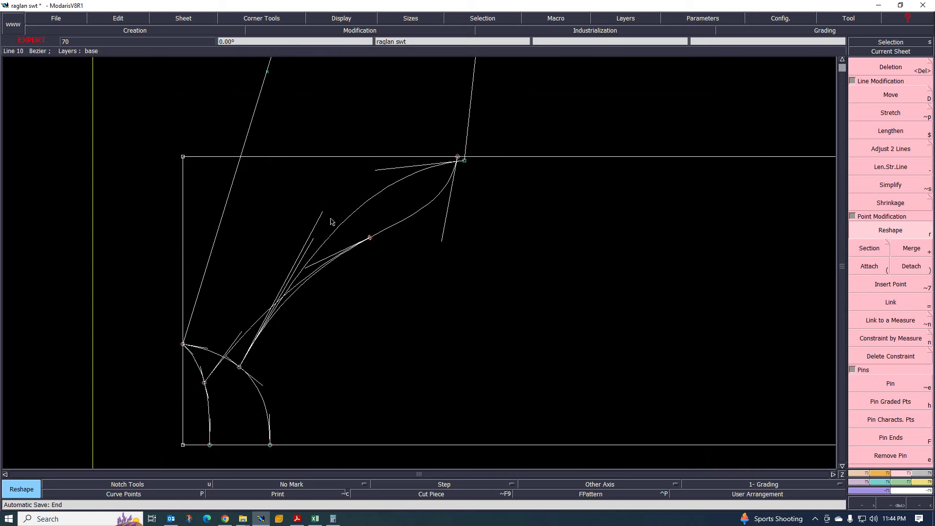
{"action": "scroll", "coordinate": [308, 257], "scroll_direction": "up", "scroll_amount": 2}
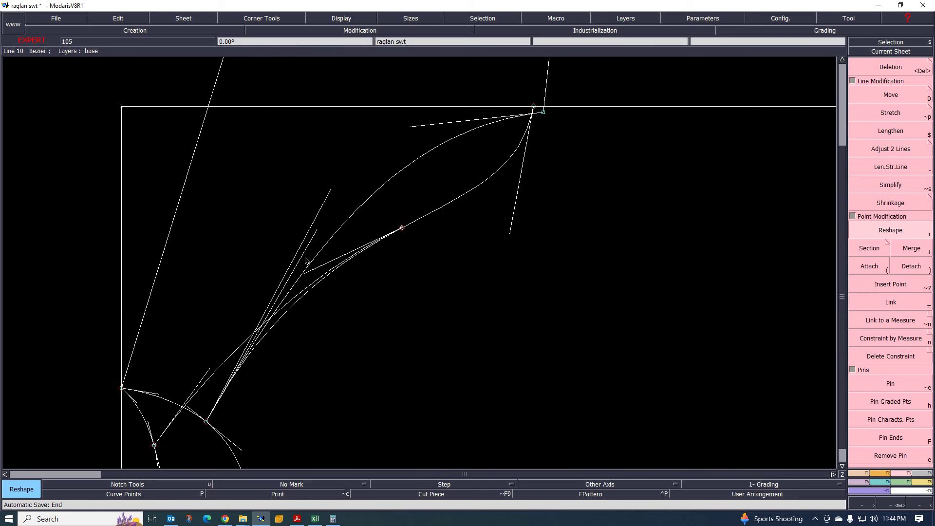
- Reshape the sleeve curve's neckline end by moving its tangent handle outward below the armhole curve, flattening the lower part of the curve
{"action": "left_click", "coordinate": [316, 232]}
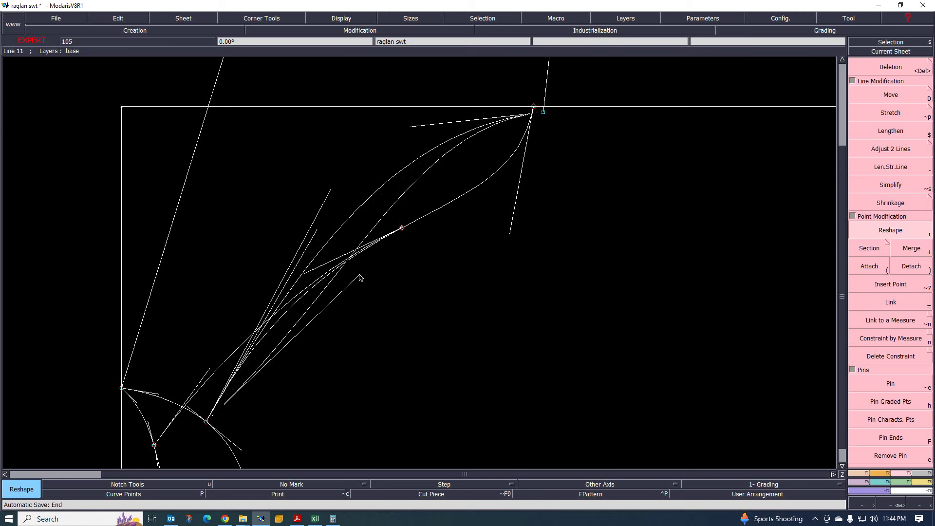
{"action": "left_click", "coordinate": [359, 278]}
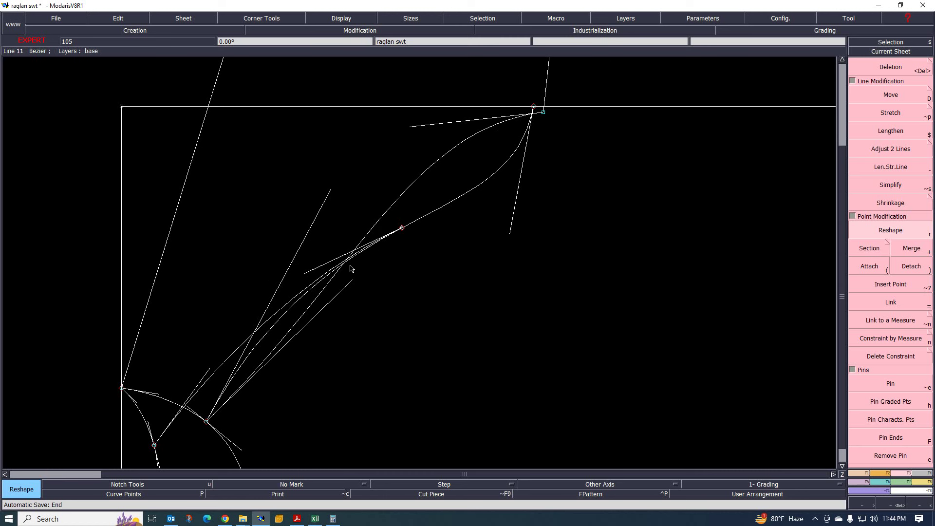
{"action": "scroll", "coordinate": [274, 227], "scroll_direction": "down", "scroll_amount": 1}
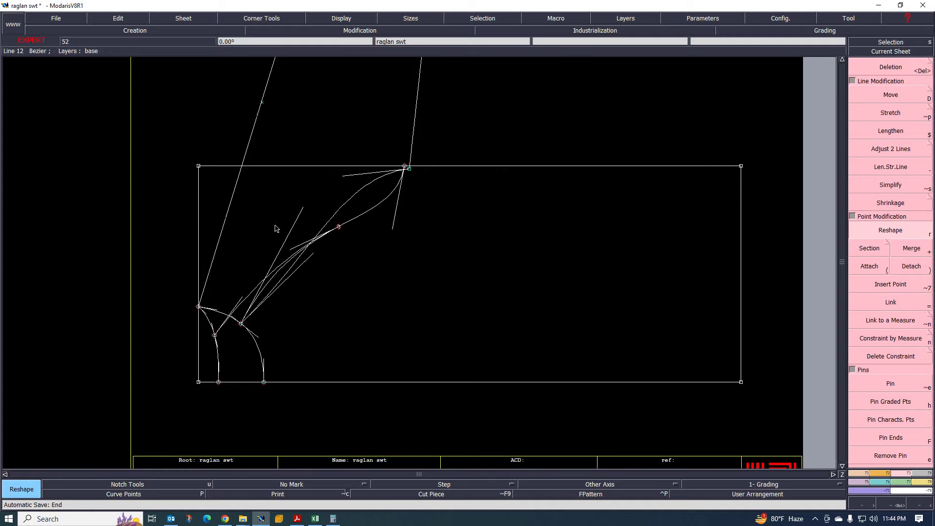
- Switch to the tech-pack PDF for the garment sketch, and to the Excel size chart to examine the raglan sleeve principal rules
{"action": "left_click", "coordinate": [297, 519]}
{"action": "scroll", "coordinate": [381, 375], "scroll_direction": "down", "scroll_amount": 3}
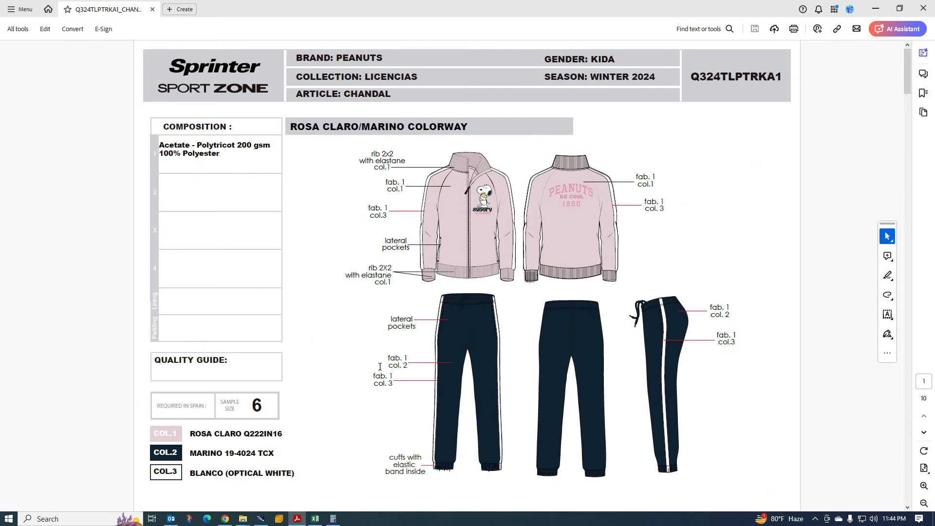
{"action": "left_click", "coordinate": [315, 519]}
{"action": "scroll", "coordinate": [475, 355], "scroll_direction": "up", "scroll_amount": 1}
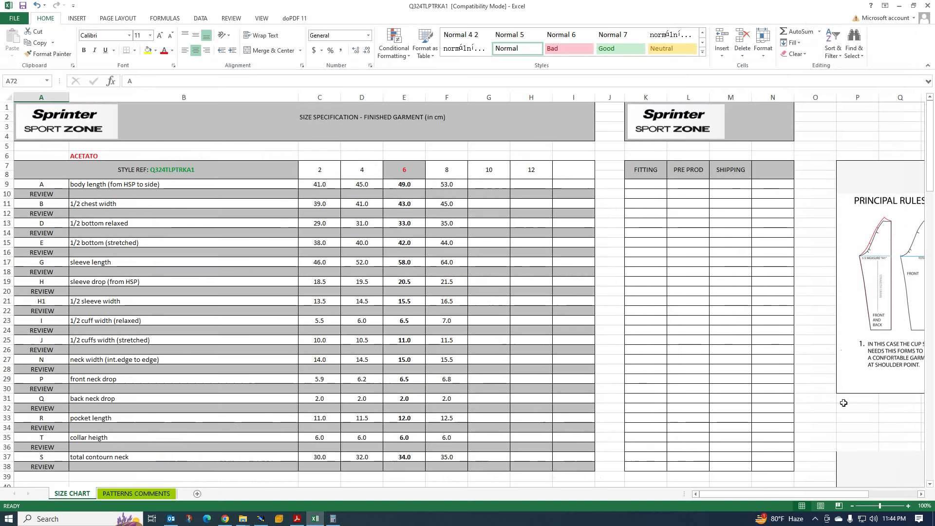
{"action": "scroll", "coordinate": [758, 495], "scroll_direction": "right", "scroll_amount": 3}
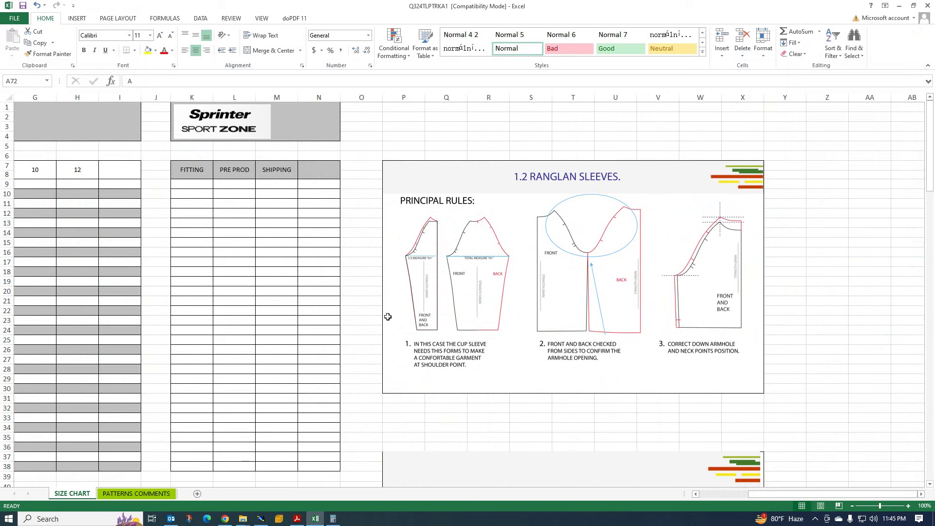
{"action": "left_click_drag", "start_coordinate": [792, 495], "coordinate": [681, 484]}
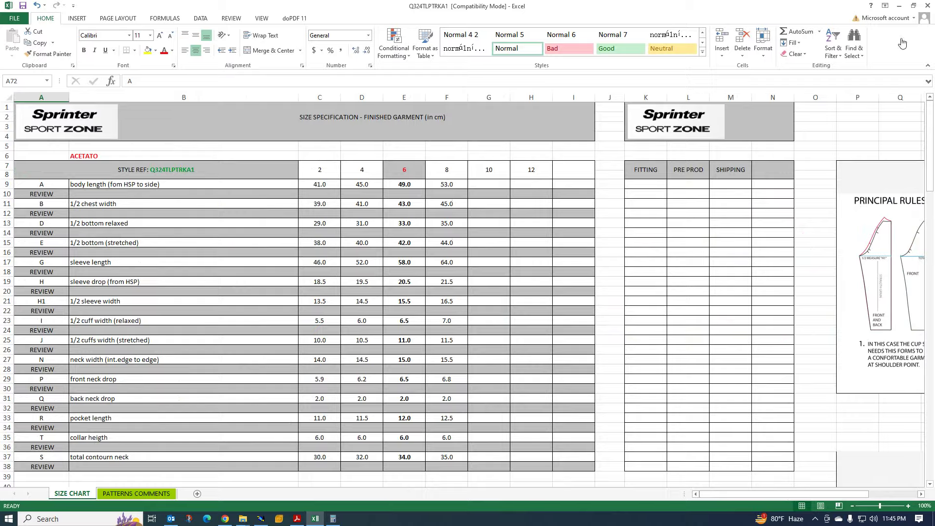
- Leave the Excel size chart and the tech-pack PDF and switch back to the raglan draft in Modaris
{"action": "left_click", "coordinate": [899, 6]}
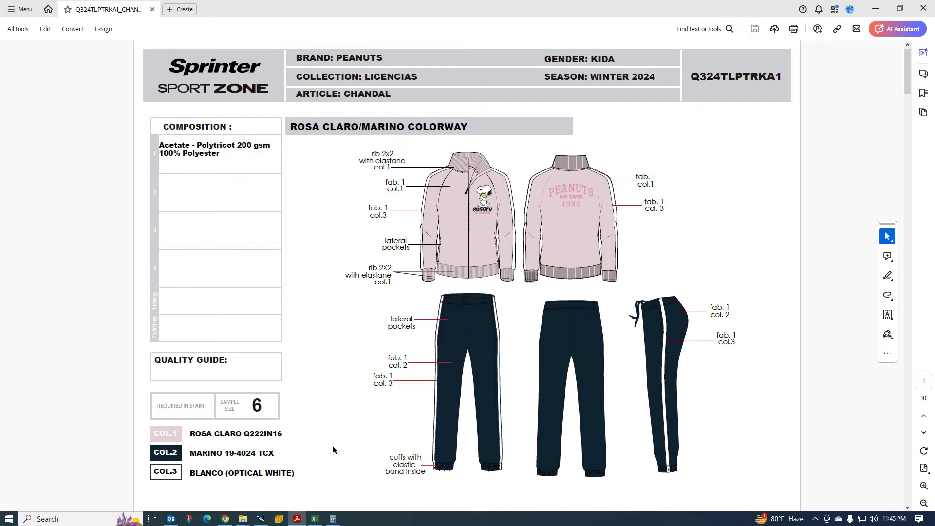
{"action": "left_click", "coordinate": [875, 9]}
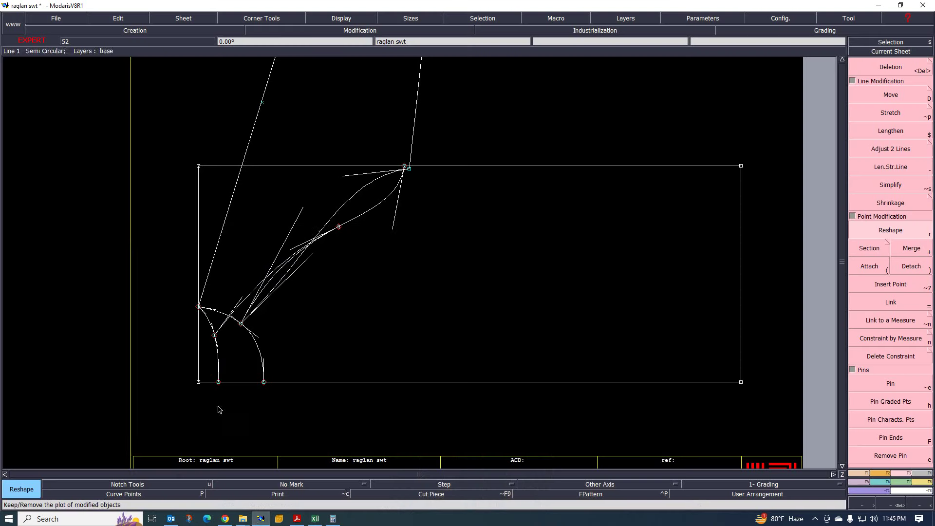
{"action": "left_click", "coordinate": [262, 519]}
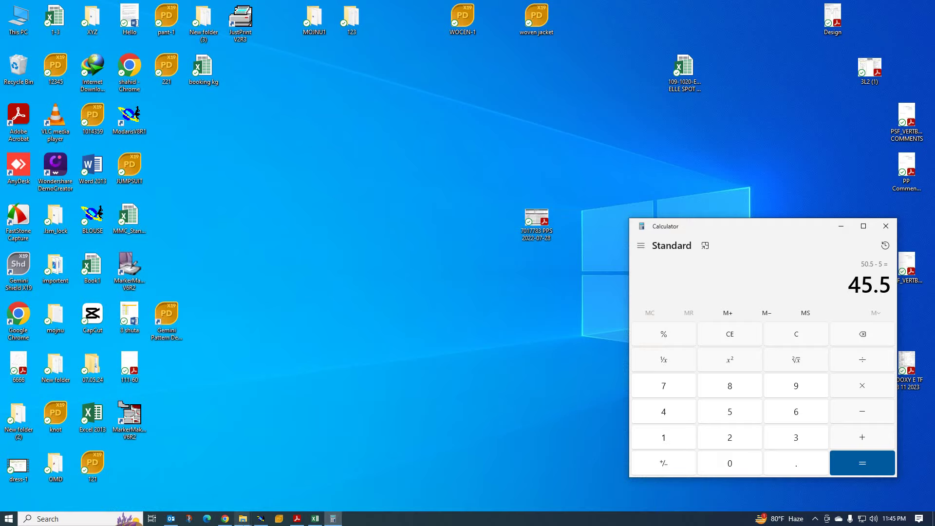
{"action": "left_click", "coordinate": [261, 519]}
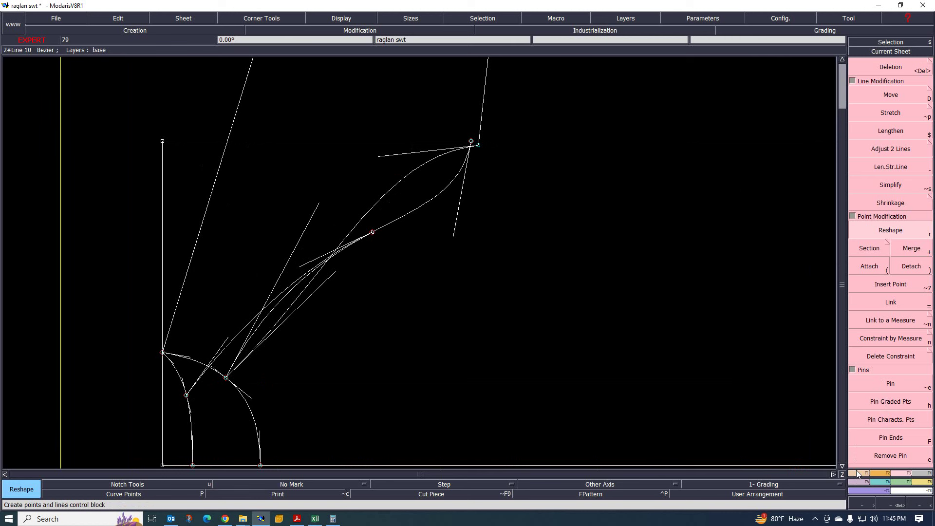
- Draw a Bezier curve from the raglan point on the shallower neckline curve to the upper part of the sleeve's armhole curve
{"action": "scroll", "coordinate": [856, 470], "scroll_direction": "up", "scroll_amount": 1}
{"action": "left_click", "coordinate": [898, 314]}
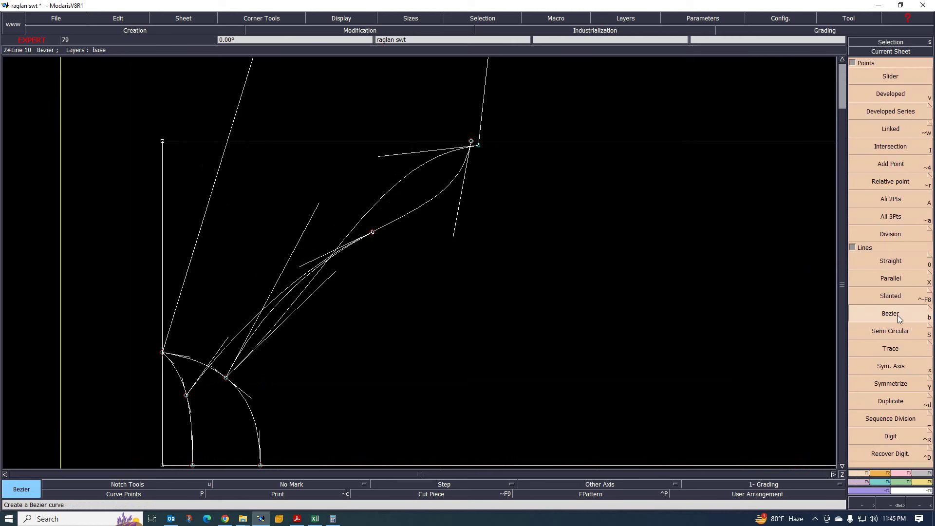
{"action": "left_click", "coordinate": [186, 396]}
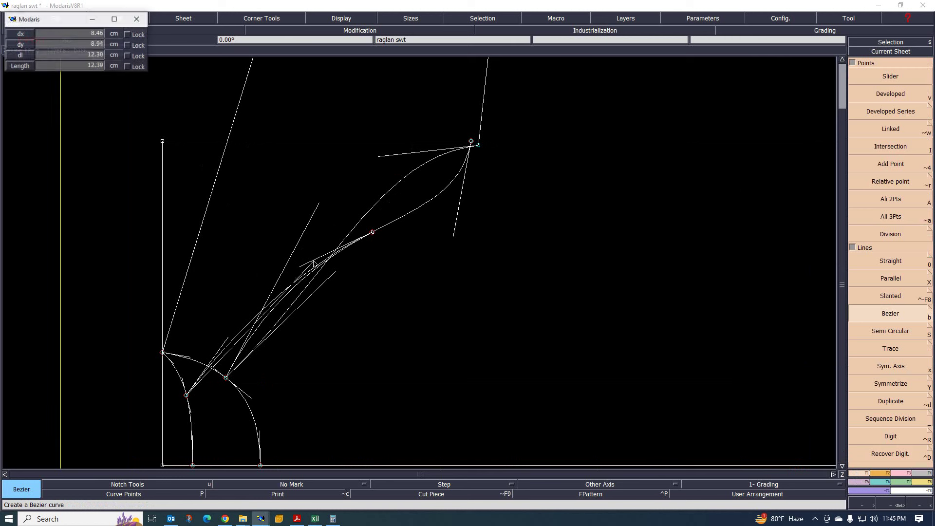
{"action": "left_click", "coordinate": [368, 211]}
{"action": "scroll", "coordinate": [360, 211], "scroll_direction": "up", "scroll_amount": 1}
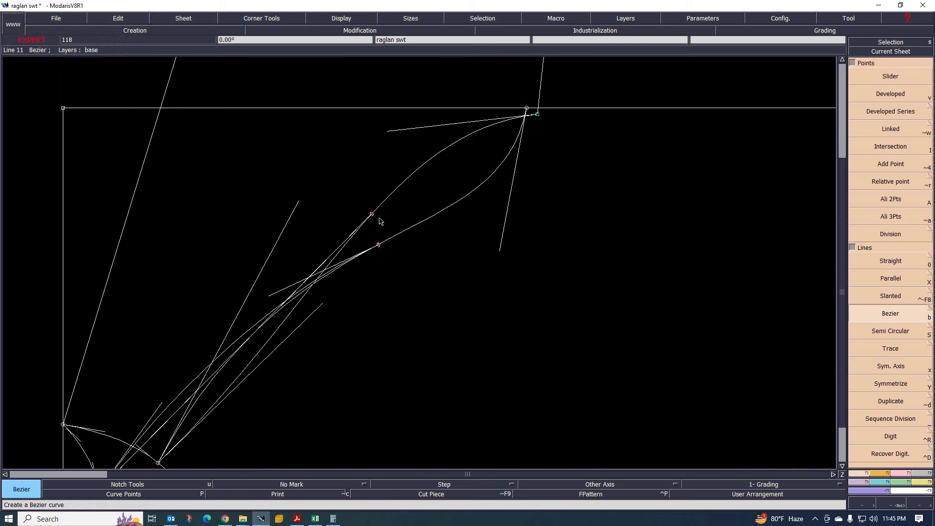
{"action": "scroll", "coordinate": [313, 253], "scroll_direction": "down", "scroll_amount": 2}
{"action": "scroll", "coordinate": [248, 307], "scroll_direction": "up", "scroll_amount": 1}
{"action": "scroll", "coordinate": [221, 349], "scroll_direction": "up", "scroll_amount": 1}
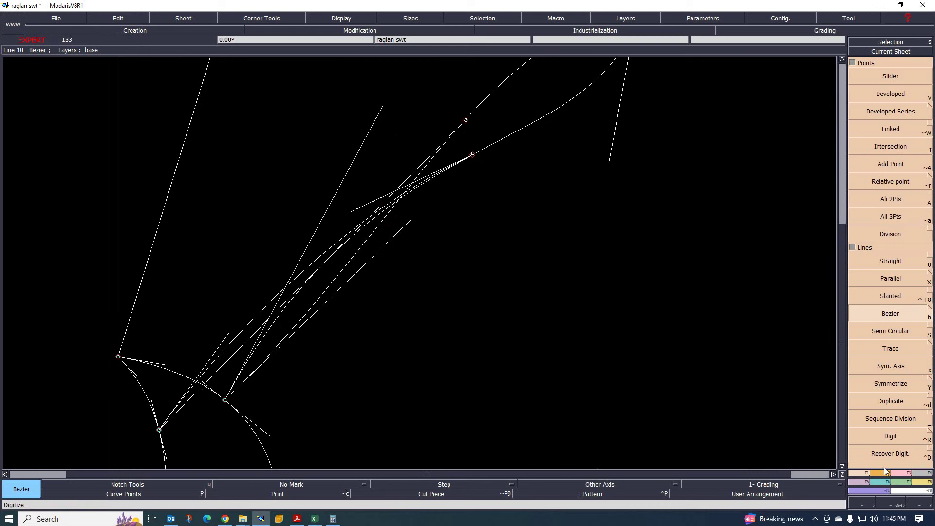
- Reshape the new Bezier curve by moving its neckline-end tangent handle slightly outward, giving it a gentle curve toward the sleeve curve
{"action": "key", "text": "F6"}
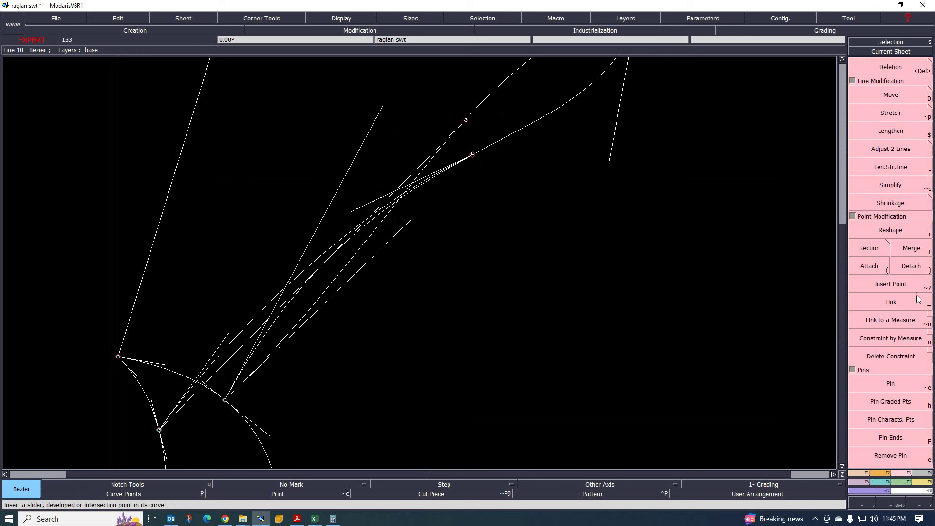
{"action": "left_click", "coordinate": [882, 231]}
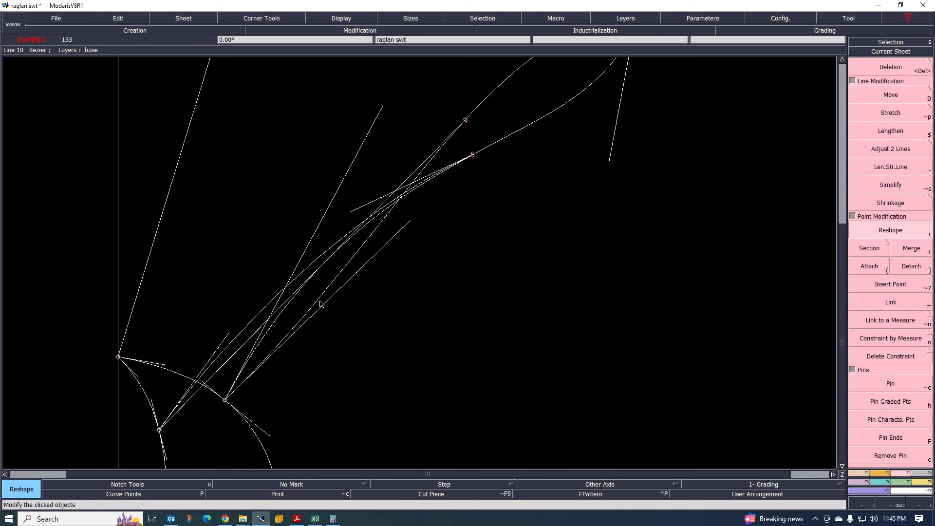
{"action": "left_click", "coordinate": [217, 371]}
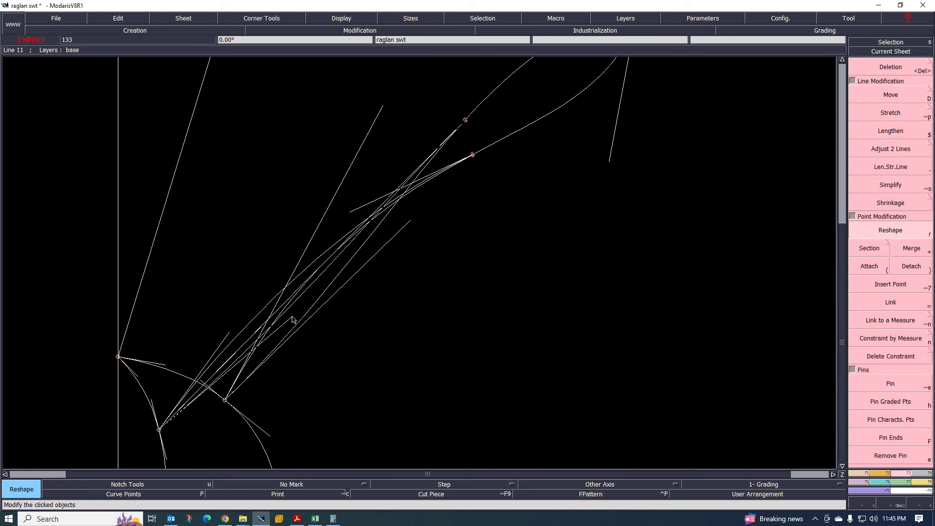
{"action": "left_click", "coordinate": [299, 298]}
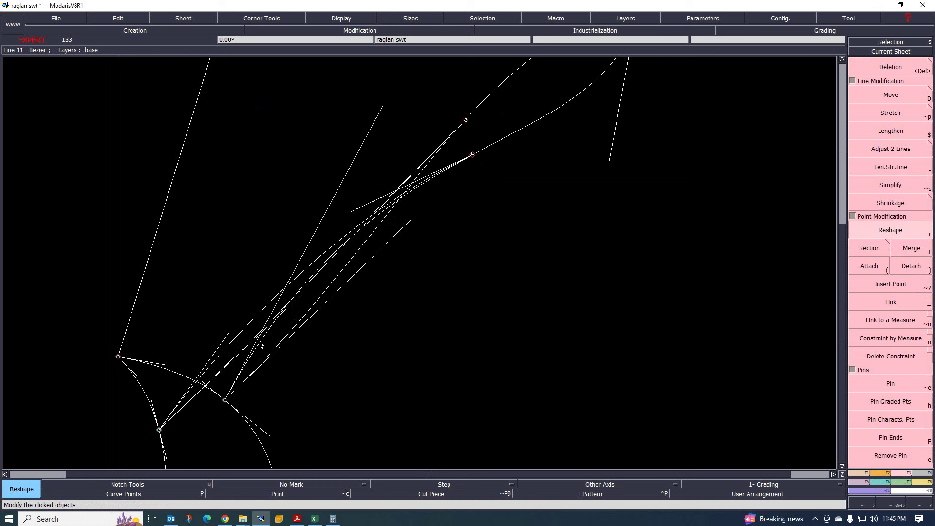
{"action": "scroll", "coordinate": [455, 142], "scroll_direction": "down", "scroll_amount": 2}
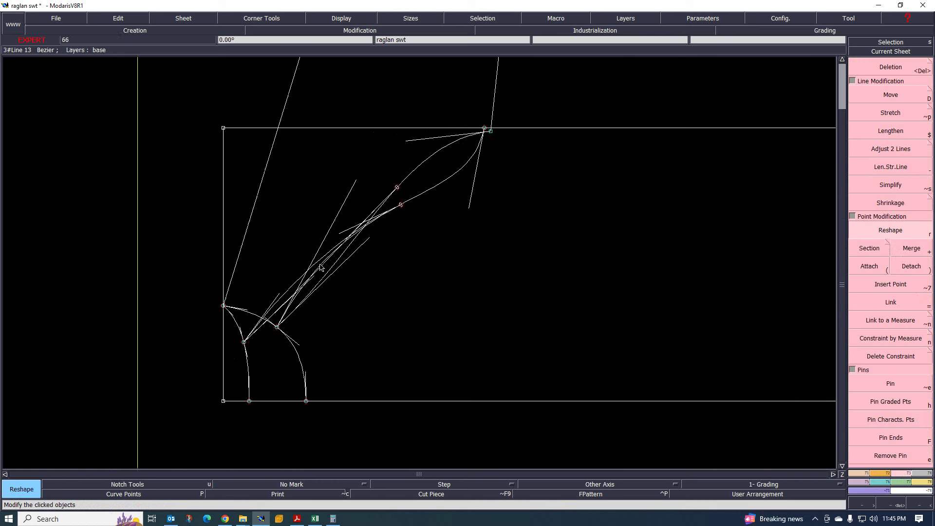
{"action": "scroll", "coordinate": [411, 171], "scroll_direction": "up", "scroll_amount": 1}
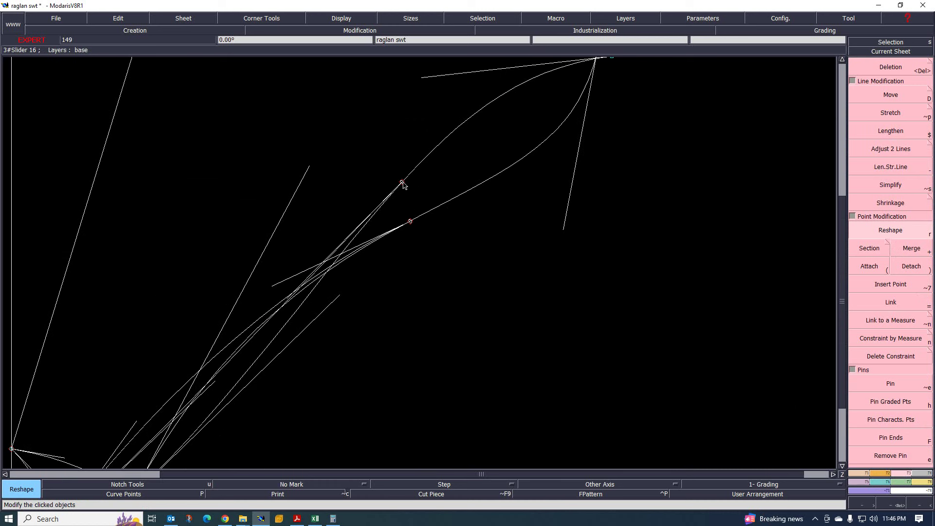
{"action": "scroll", "coordinate": [310, 275], "scroll_direction": "down", "scroll_amount": 1}
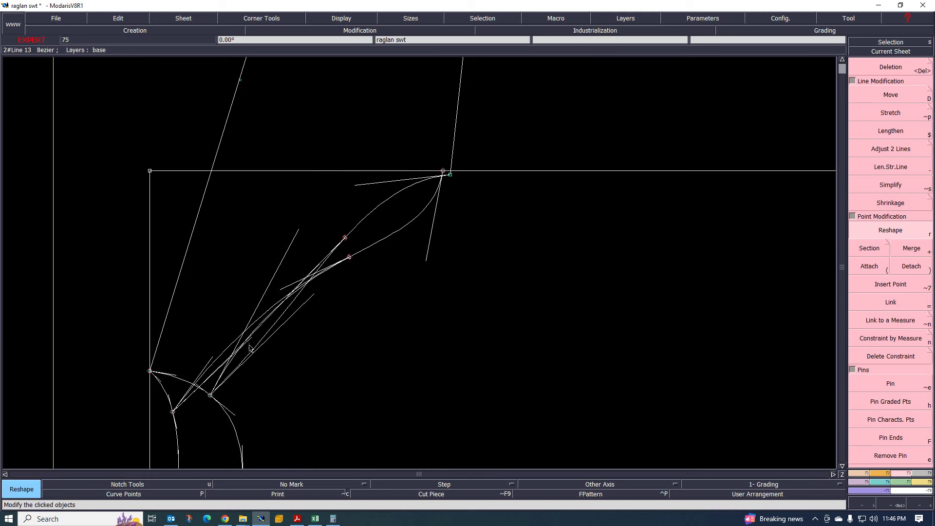
- Reshape the sleeve curve's underarm end to a nearly horizontal tangent and shift the new curve's junction point slightly along it
{"action": "scroll", "coordinate": [290, 304], "scroll_direction": "up", "scroll_amount": 1}
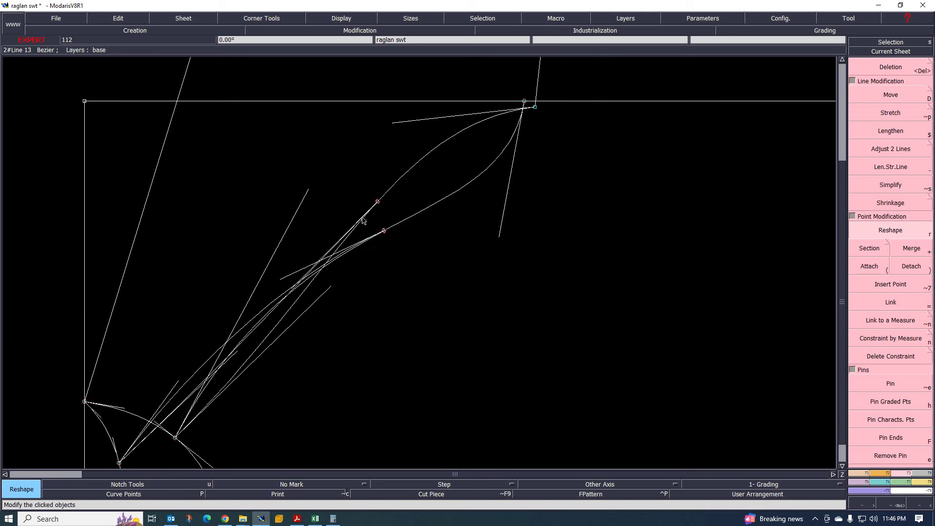
{"action": "mouse_move", "coordinate": [393, 125]}
{"action": "left_mouse_down"}
{"action": "mouse_move", "coordinate": [386, 105]}
{"action": "mouse_move", "coordinate": [376, 103]}
{"action": "left_mouse_up"}
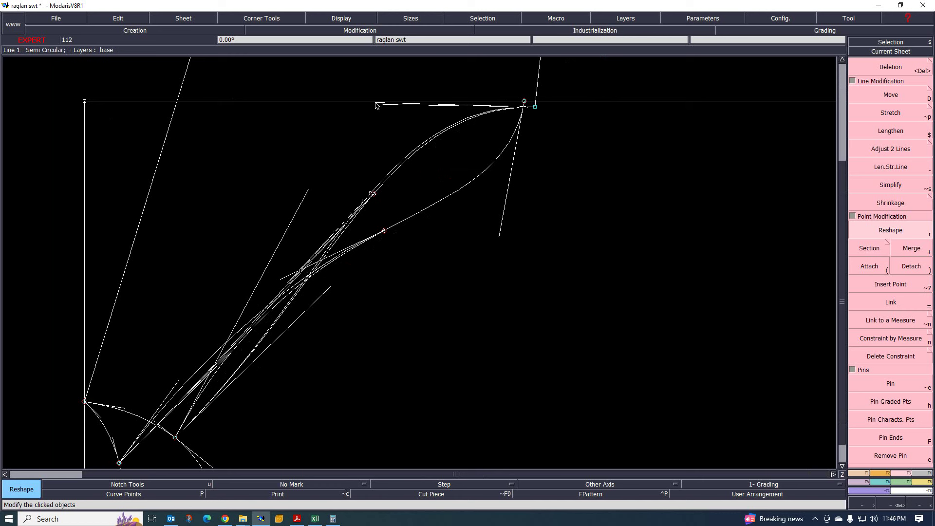
{"action": "left_click_drag", "start_coordinate": [371, 194], "coordinate": [373, 190]}
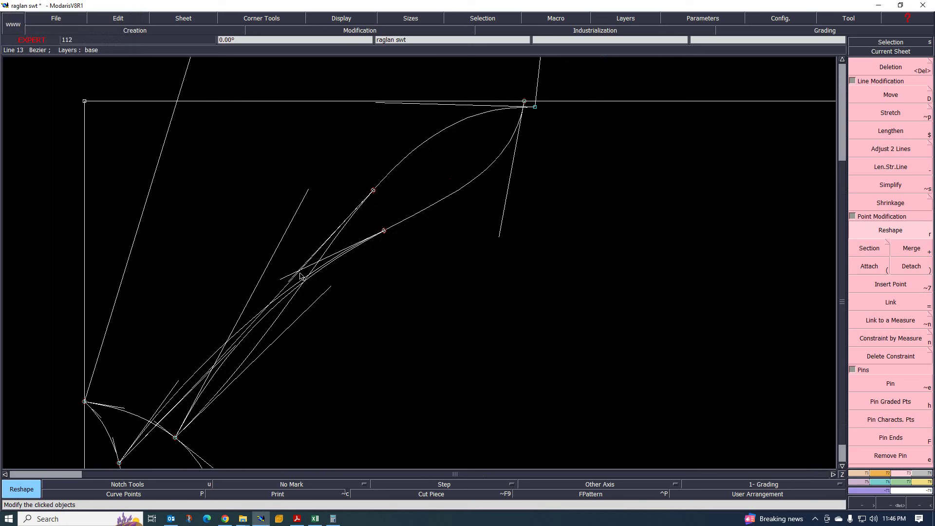
{"action": "scroll", "coordinate": [257, 298], "scroll_direction": "down", "scroll_amount": 2}
{"action": "scroll", "coordinate": [313, 267], "scroll_direction": "down", "scroll_amount": 1}
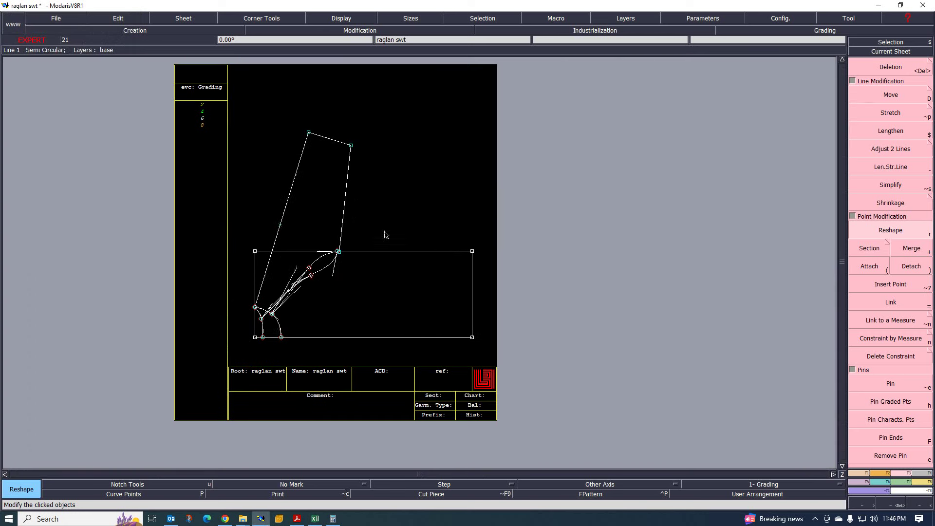
- Delete the body rectangle's side line through the underarm and its vertical line on the shoulder side
{"action": "scroll", "coordinate": [319, 249], "scroll_direction": "up", "scroll_amount": 2}
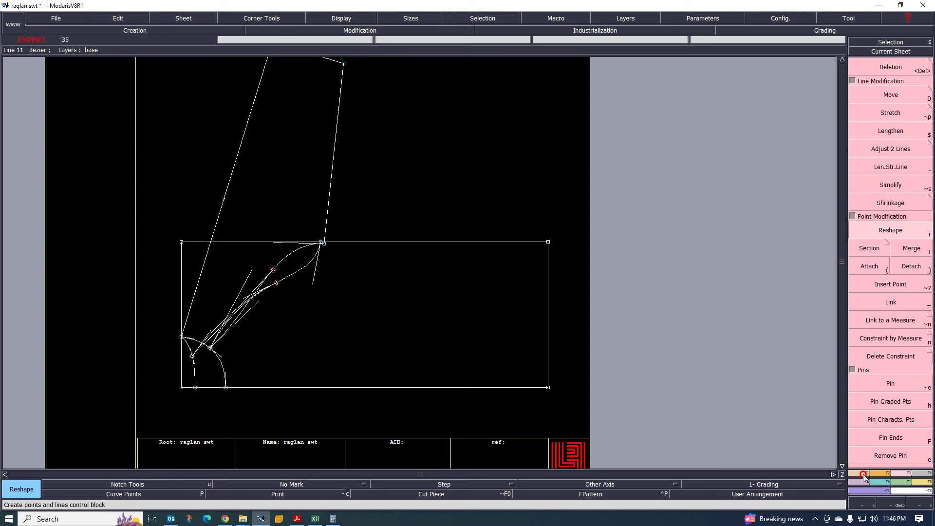
{"action": "left_click", "coordinate": [898, 69]}
{"action": "left_click", "coordinate": [376, 241]}
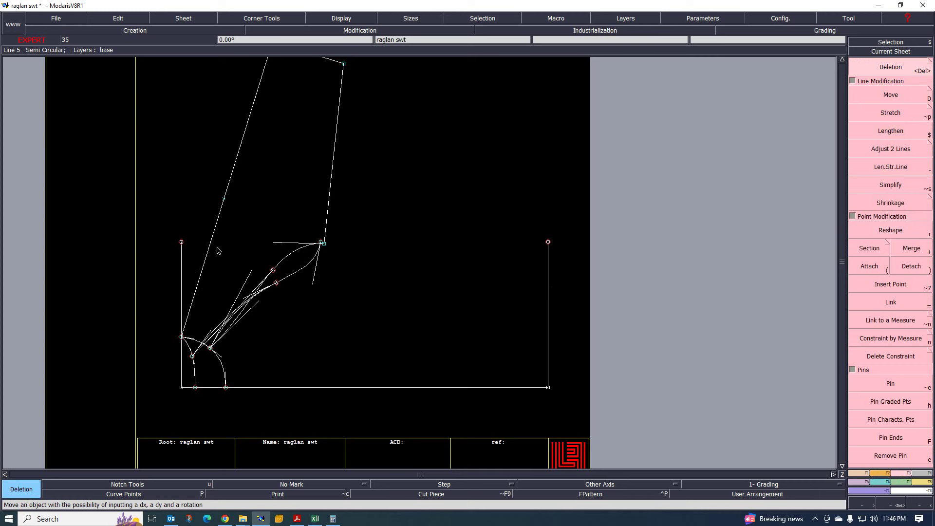
{"action": "left_click", "coordinate": [182, 263]}
- Draw a straight side seam about 33.6 cm long from the armhole's underarm point to the open end of the hem line
{"action": "scroll", "coordinate": [376, 233], "scroll_direction": "up", "scroll_amount": 2}
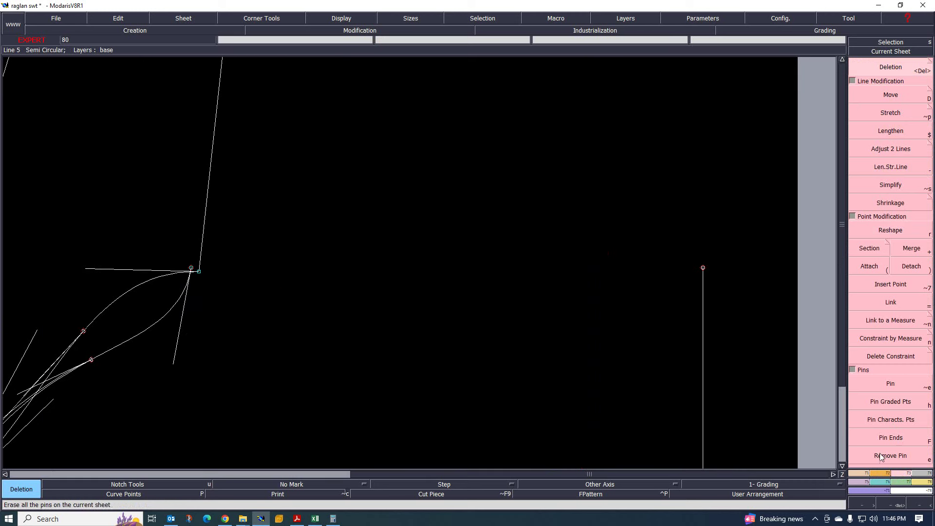
{"action": "key", "text": "F1"}
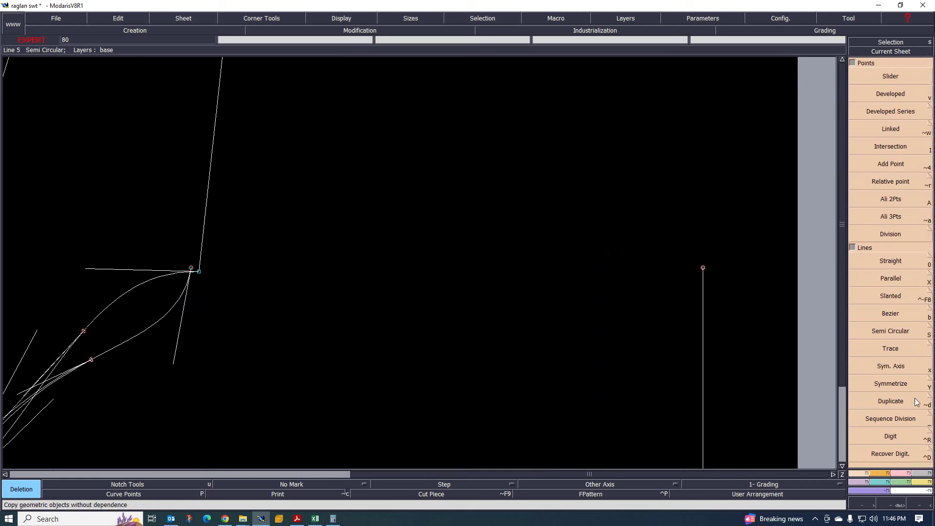
{"action": "left_click", "coordinate": [891, 261]}
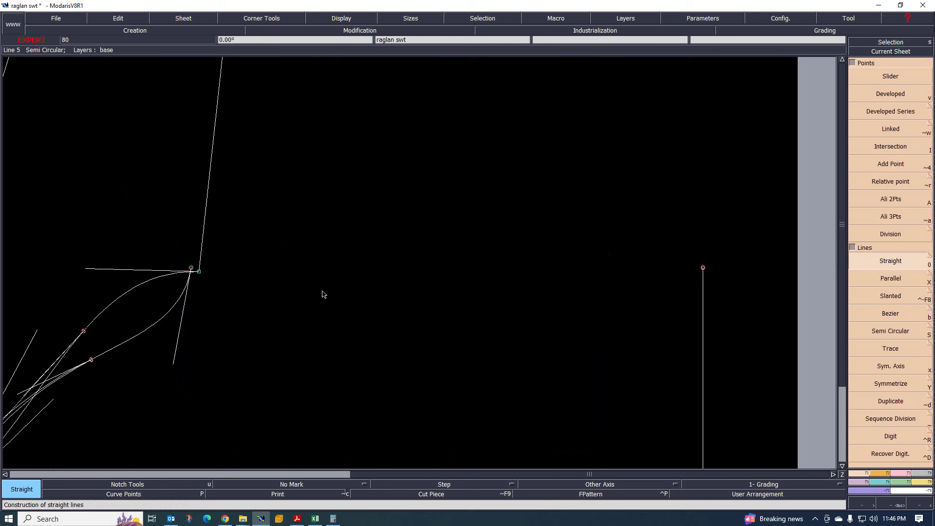
{"action": "left_click", "coordinate": [191, 269]}
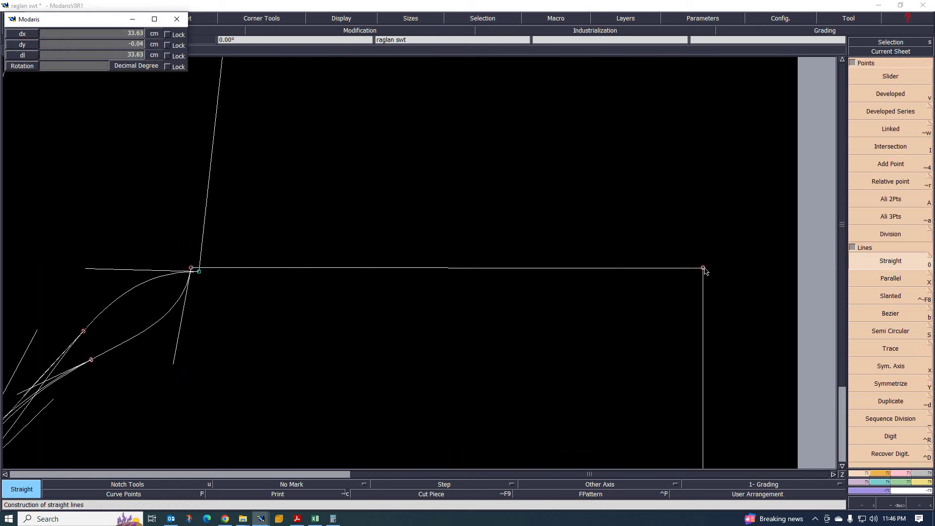
{"action": "left_click", "coordinate": [704, 268]}
{"action": "key", "text": "Home"}
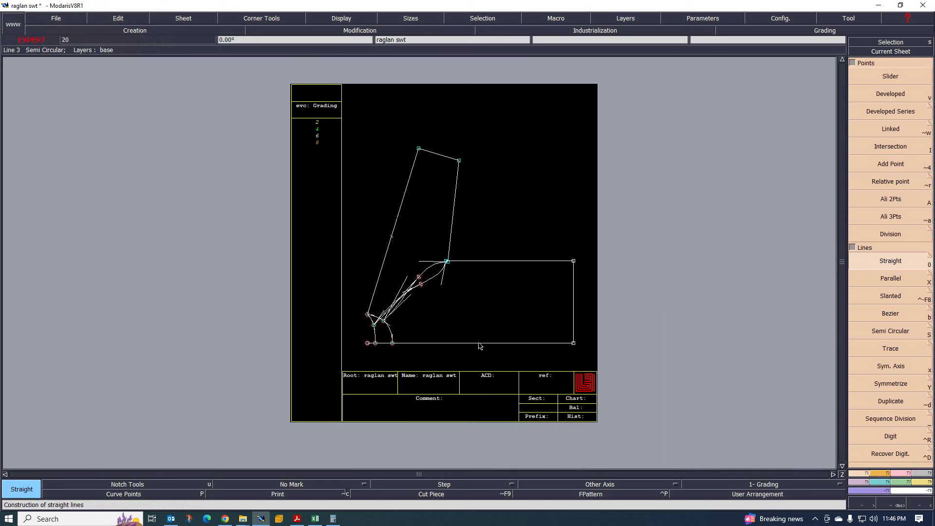
- Examine the overall sleeve and body draft and compare it with the garment sketch in the tech-pack PDF
{"action": "scroll", "coordinate": [559, 288], "scroll_direction": "up", "scroll_amount": 2}
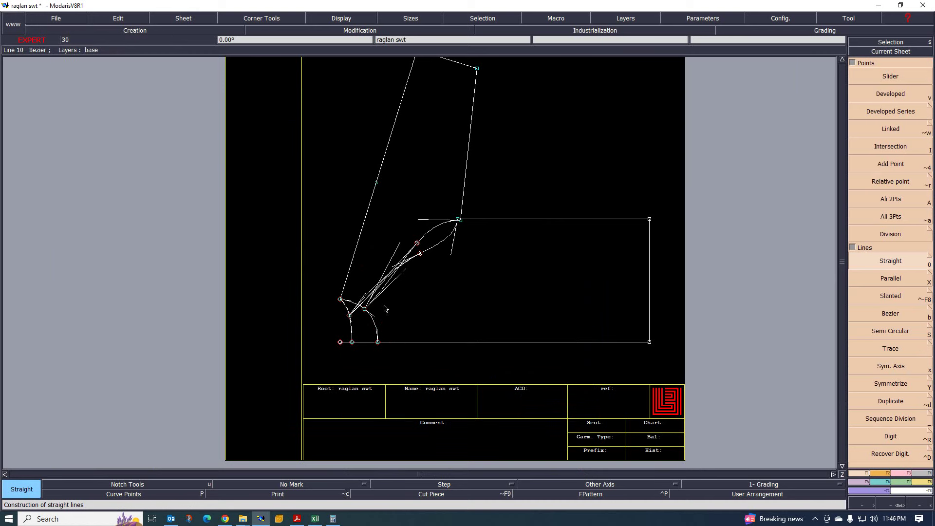
{"action": "scroll", "coordinate": [384, 308], "scroll_direction": "down", "scroll_amount": 3}
{"action": "scroll", "coordinate": [569, 204], "scroll_direction": "up", "scroll_amount": 2}
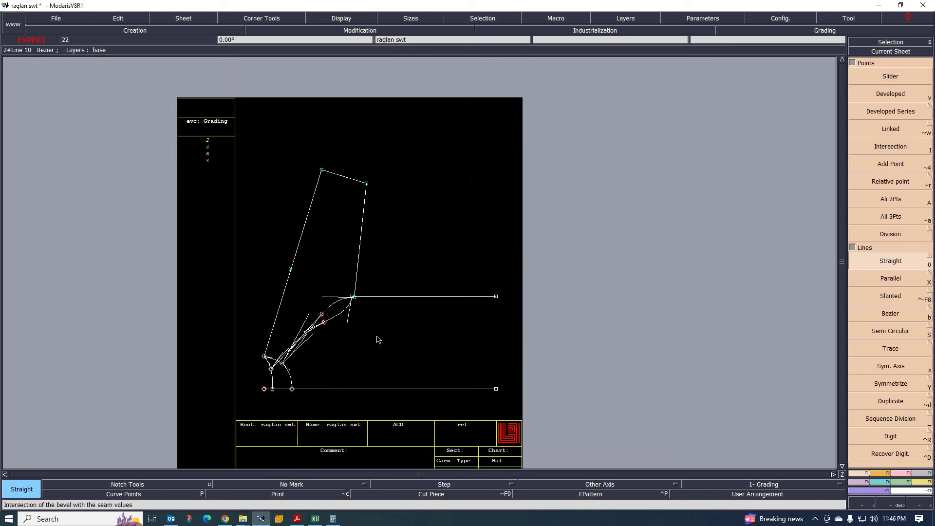
{"action": "left_click", "coordinate": [296, 518]}
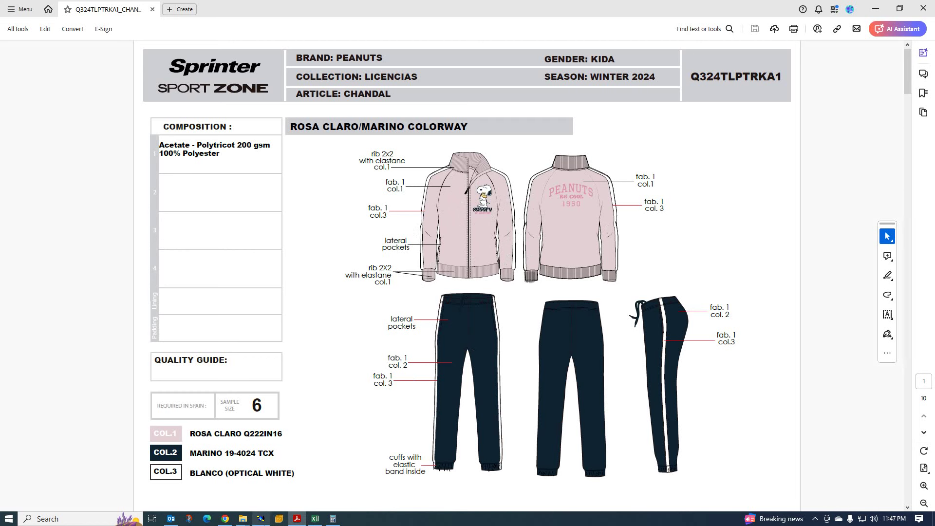
{"action": "left_click", "coordinate": [262, 520]}
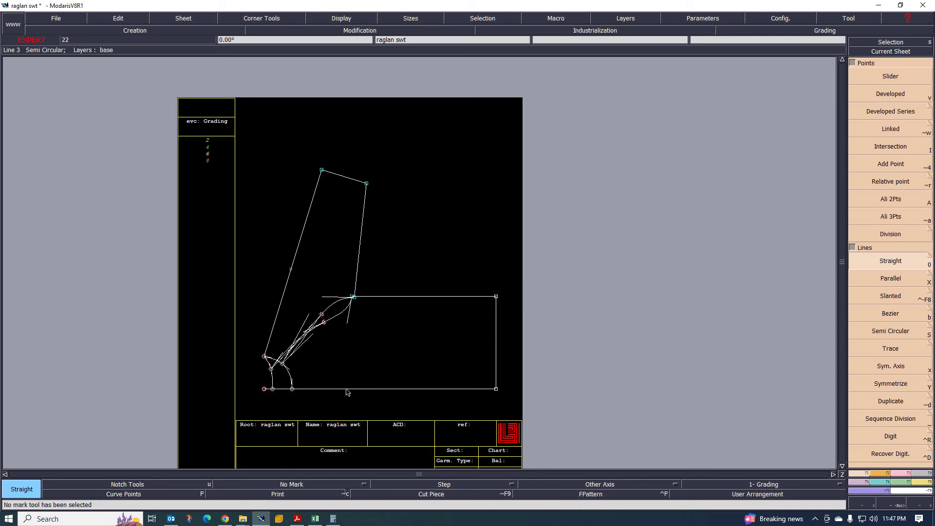
{"action": "scroll", "coordinate": [345, 390], "scroll_direction": "up", "scroll_amount": 2}
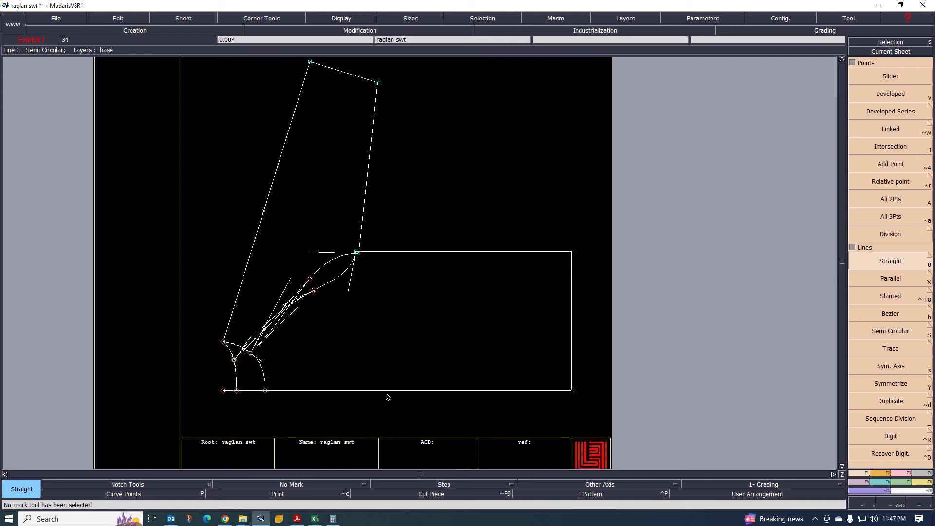
{"action": "scroll", "coordinate": [400, 261], "scroll_direction": "up", "scroll_amount": 2}
{"action": "scroll", "coordinate": [393, 260], "scroll_direction": "down", "scroll_amount": 3}
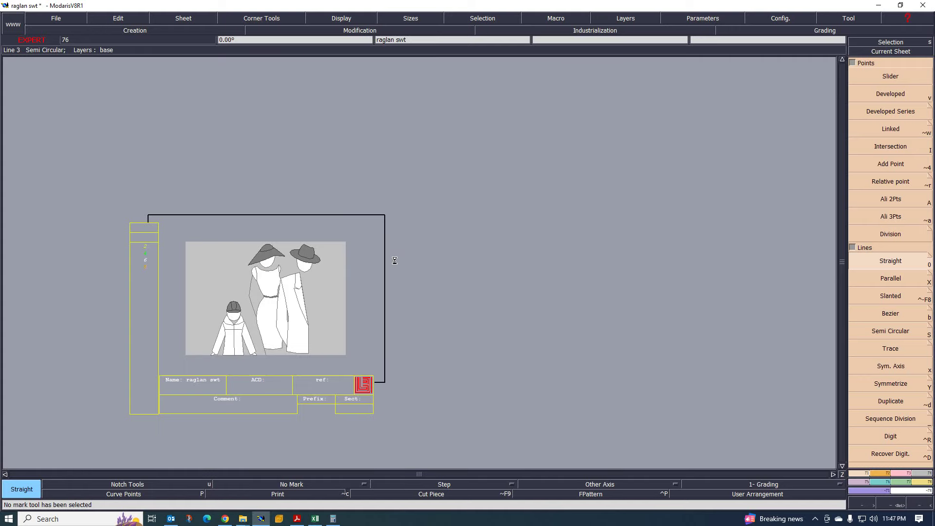
{"action": "scroll", "coordinate": [373, 294], "scroll_direction": "up", "scroll_amount": 3}
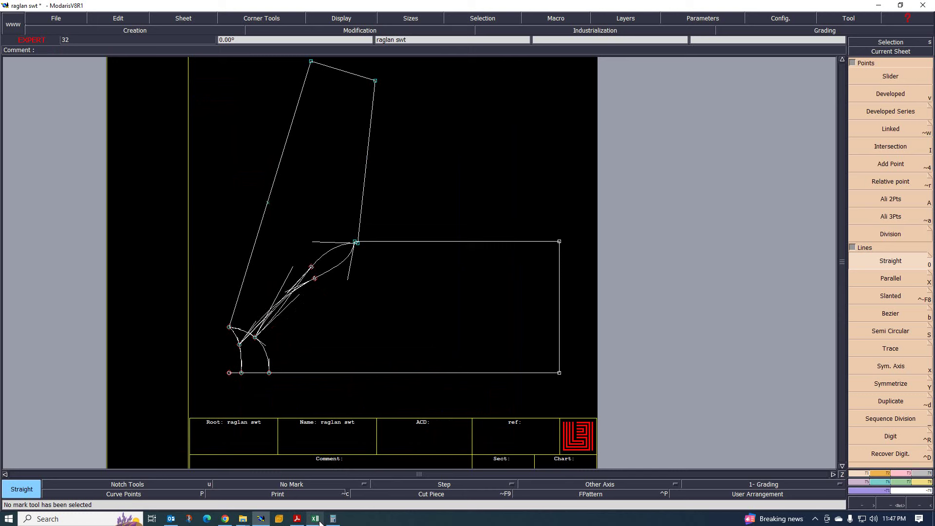
{"action": "mouse_move", "coordinate": [301, 523]}
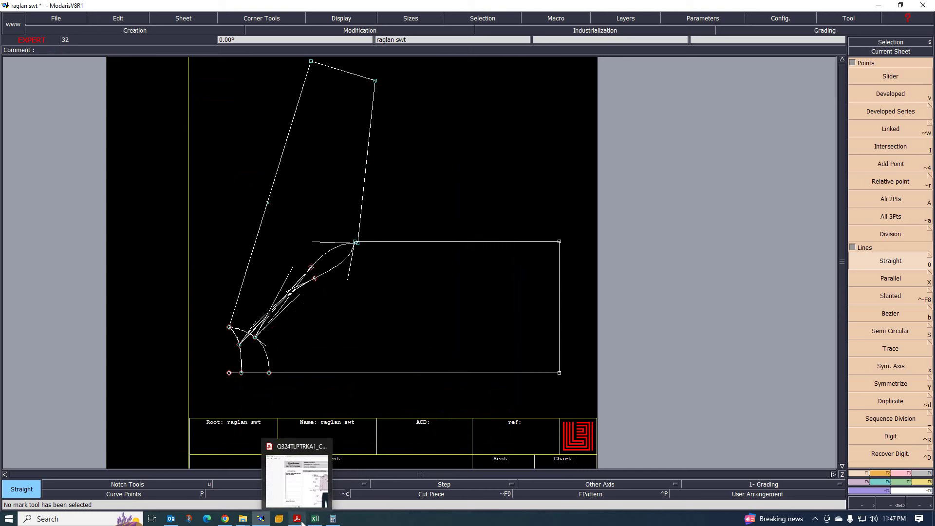
{"action": "left_click", "coordinate": [298, 520]}
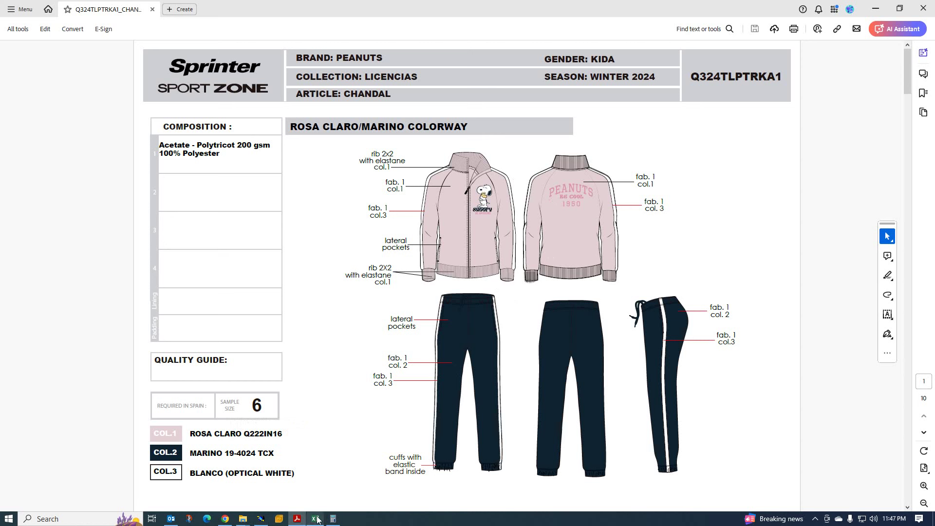
- Look up the size 6 bottom width in the Excel size chart and draw a 10 by 33 cm rectangle in Modaris beyond the body hem
{"action": "mouse_move", "coordinate": [304, 521]}
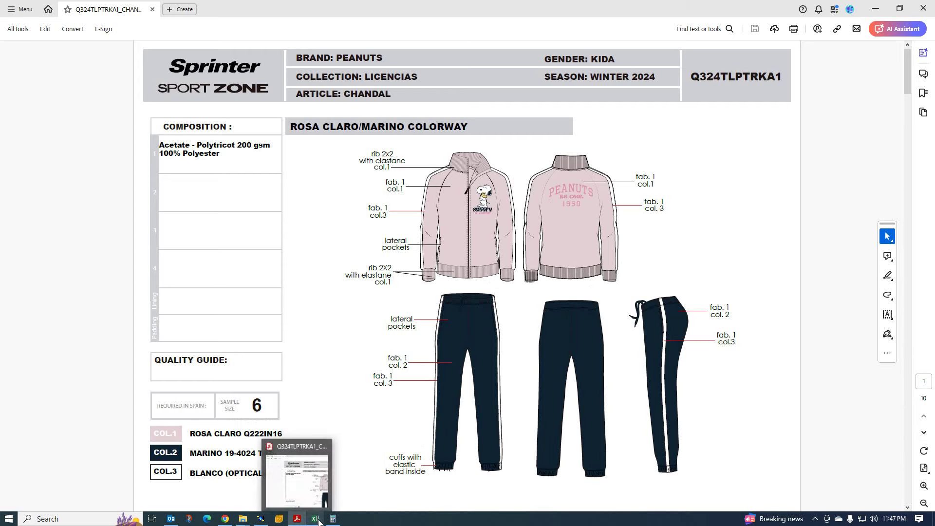
{"action": "left_click", "coordinate": [315, 519]}
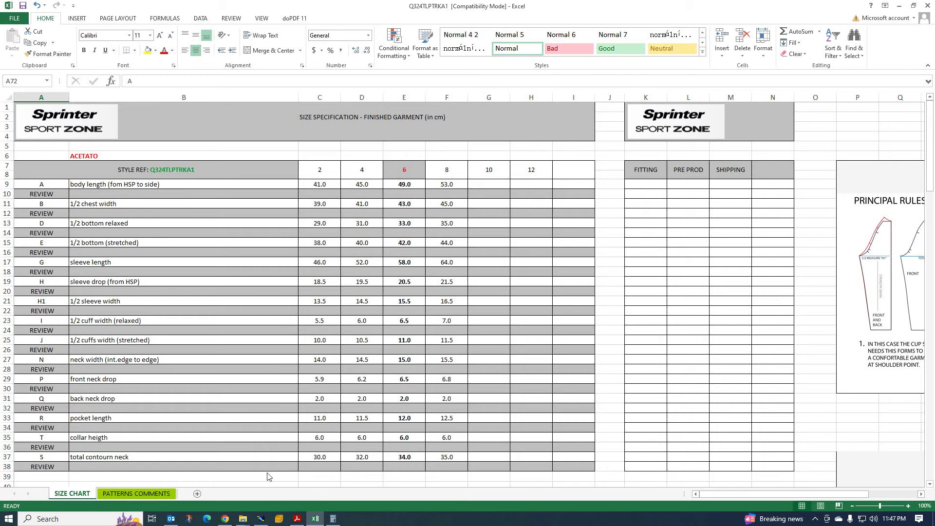
{"action": "left_click", "coordinate": [261, 519]}
{"action": "scroll", "coordinate": [292, 340], "scroll_direction": "down", "scroll_amount": 2}
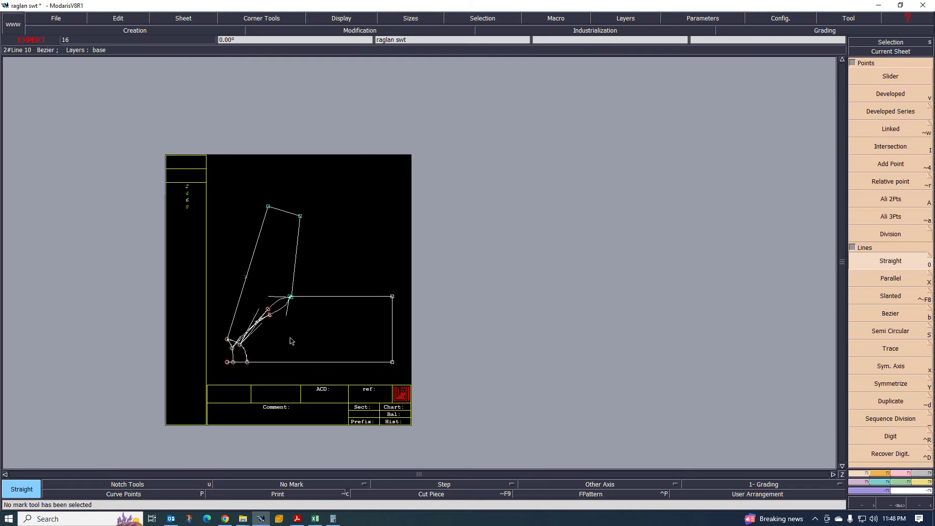
{"action": "scroll", "coordinate": [401, 302], "scroll_direction": "up", "scroll_amount": 3}
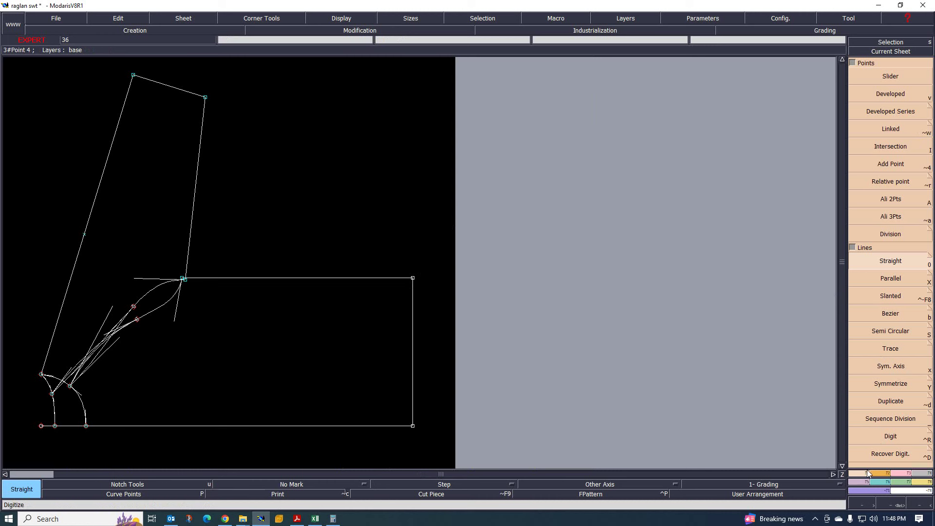
{"action": "key", "text": "F4"}
{"action": "left_click", "coordinate": [896, 363]}
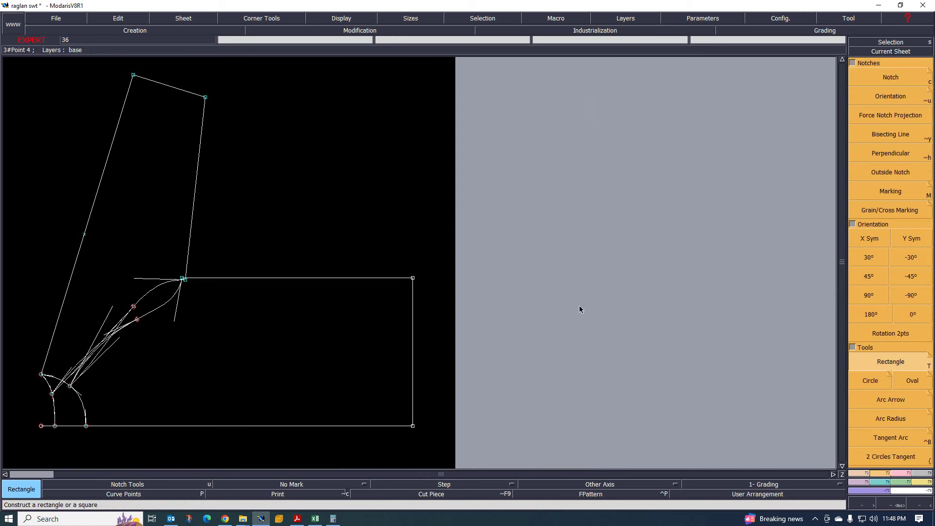
{"action": "left_click", "coordinate": [422, 72]}
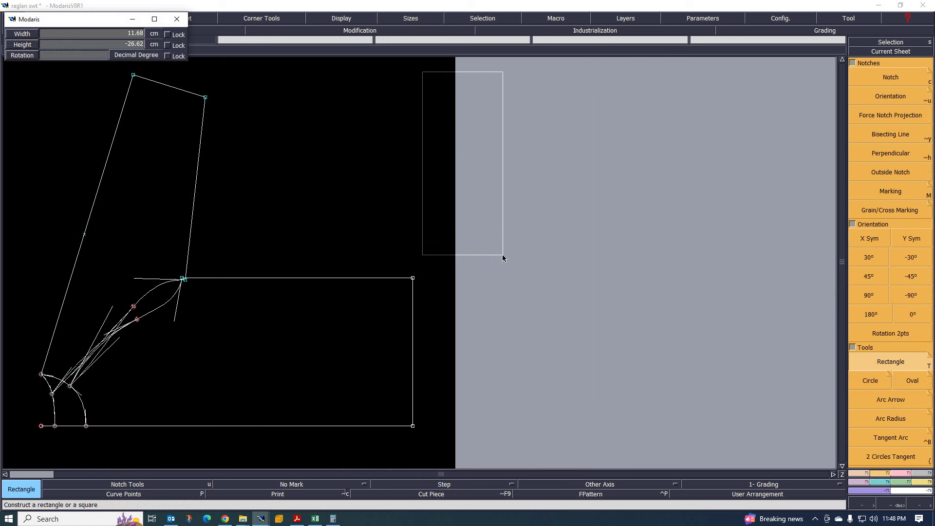
{"action": "key", "text": "Tab"}
{"action": "type", "text": "10"}
{"action": "key", "text": "Tab"}
{"action": "type", "text": "-33"}
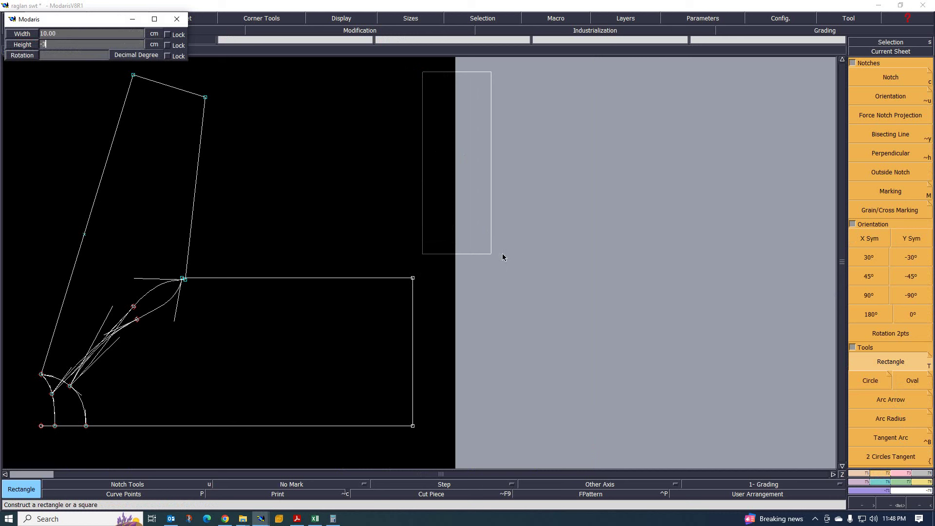
{"action": "key", "text": "Tab"}
{"action": "key", "text": "Return"}
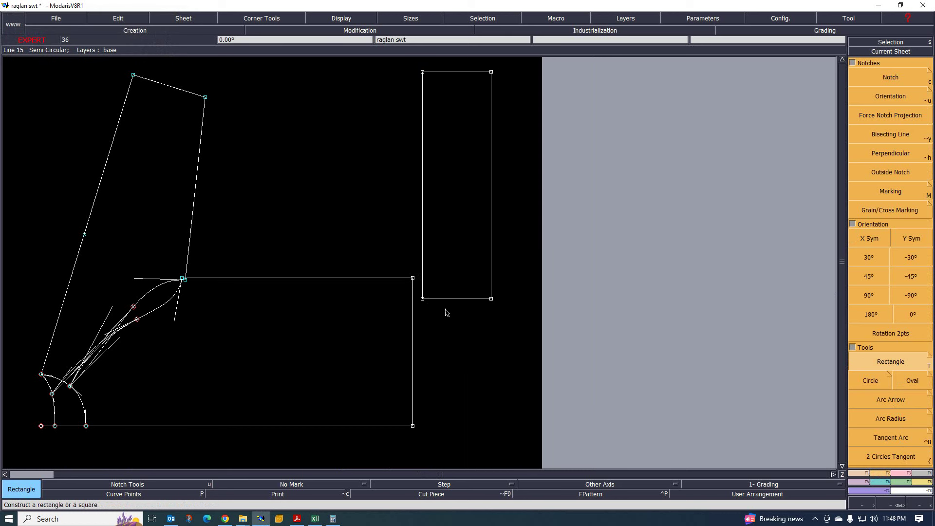
- Move the selected tall rectangle up and away from the body draft, then clear the selection
{"action": "left_click_drag", "start_coordinate": [407, 64], "coordinate": [531, 312]}
{"action": "scroll", "coordinate": [507, 340], "scroll_direction": "down", "scroll_amount": 2}
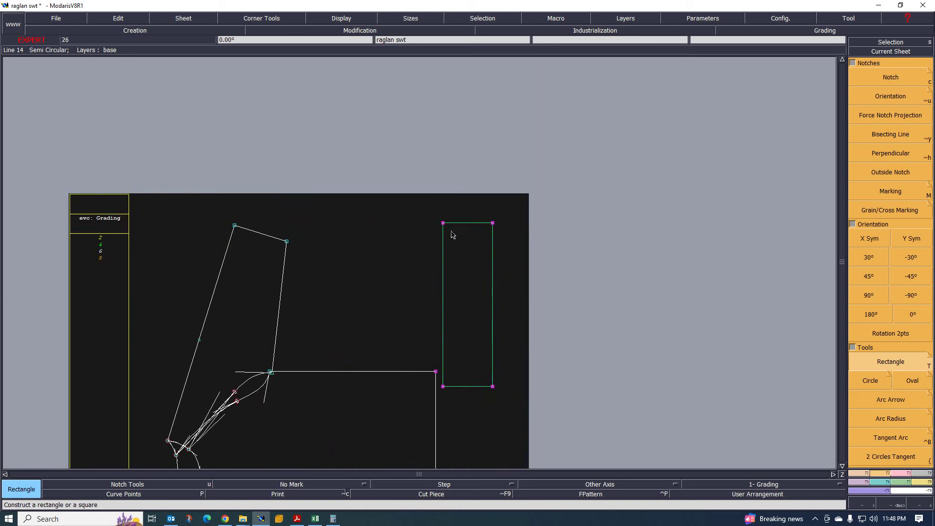
{"action": "left_click", "coordinate": [438, 204]}
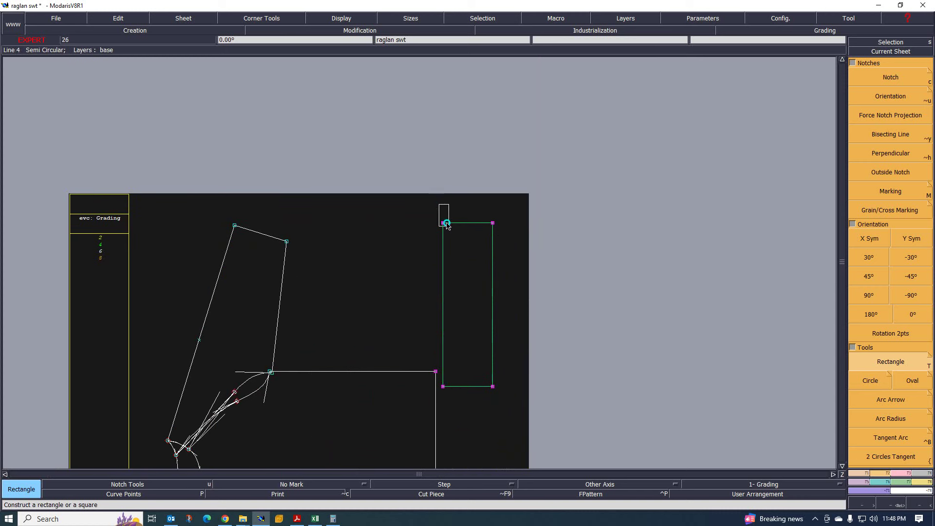
{"action": "right_click", "coordinate": [525, 424]}
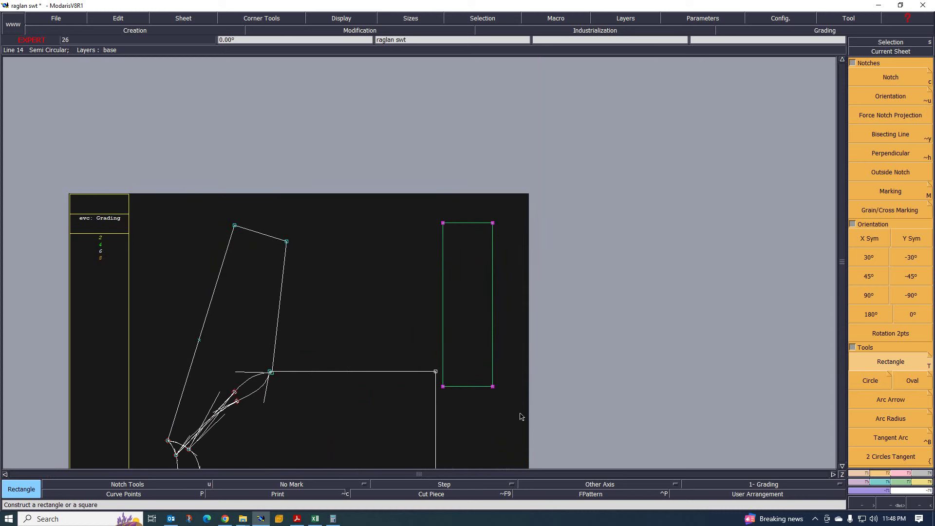
{"action": "right_click", "coordinate": [497, 358]}
{"action": "left_click", "coordinate": [492, 339]}
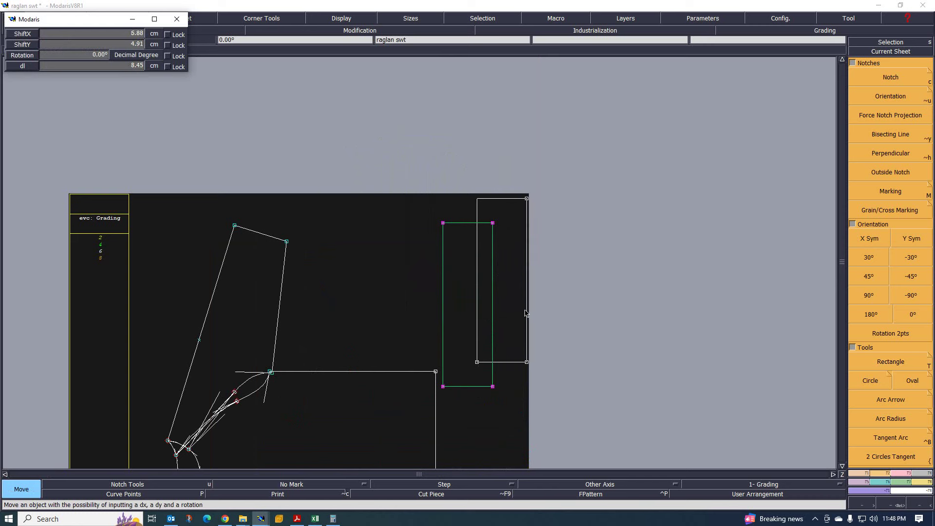
{"action": "left_click", "coordinate": [525, 275]}
{"action": "scroll", "coordinate": [449, 278], "scroll_direction": "down", "scroll_amount": 2}
{"action": "scroll", "coordinate": [448, 278], "scroll_direction": "up", "scroll_amount": 3}
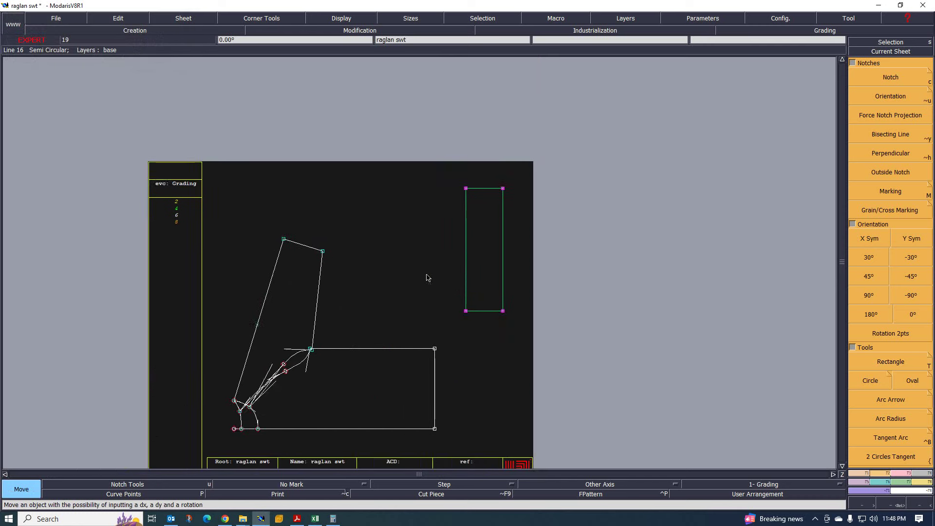
{"action": "left_click", "coordinate": [413, 271]}
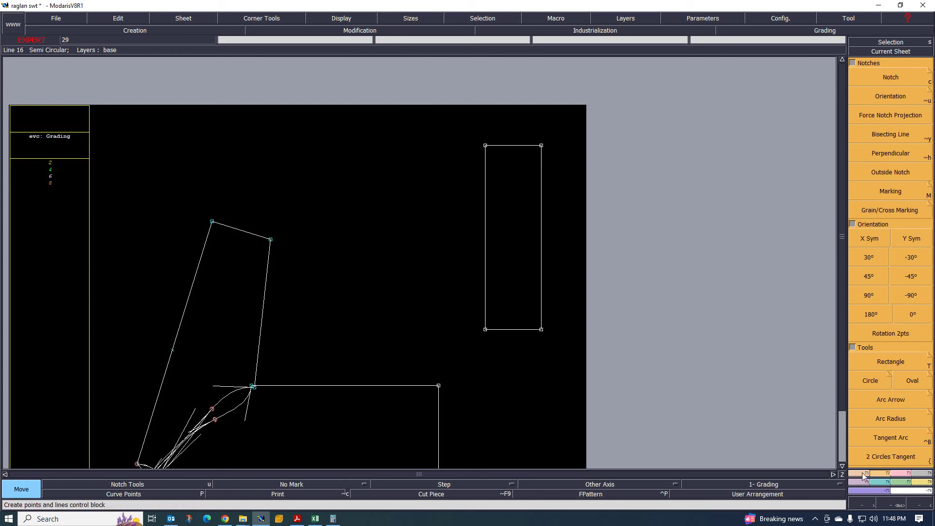
- Draw a rectangle 10 cm wide and 6.5 cm high between the sleeve and the tall hem rectangle
{"action": "left_click", "coordinate": [877, 470]}
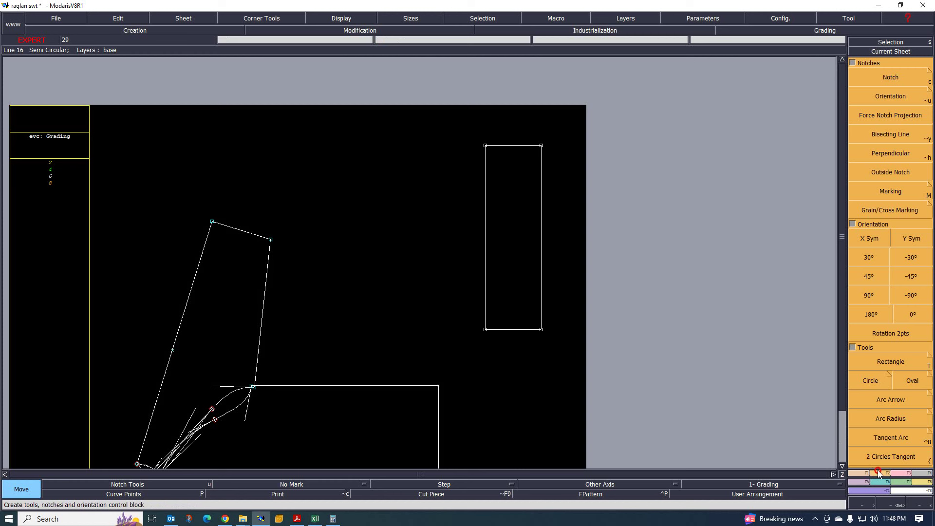
{"action": "left_click", "coordinate": [899, 360]}
{"action": "left_click", "coordinate": [339, 195]}
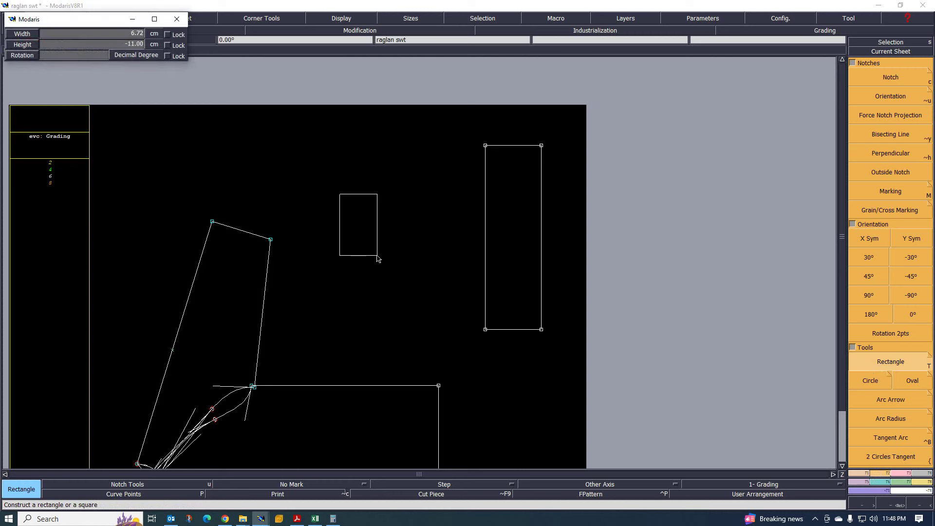
{"action": "type", "text": "10"}
{"action": "key", "text": "Return"}
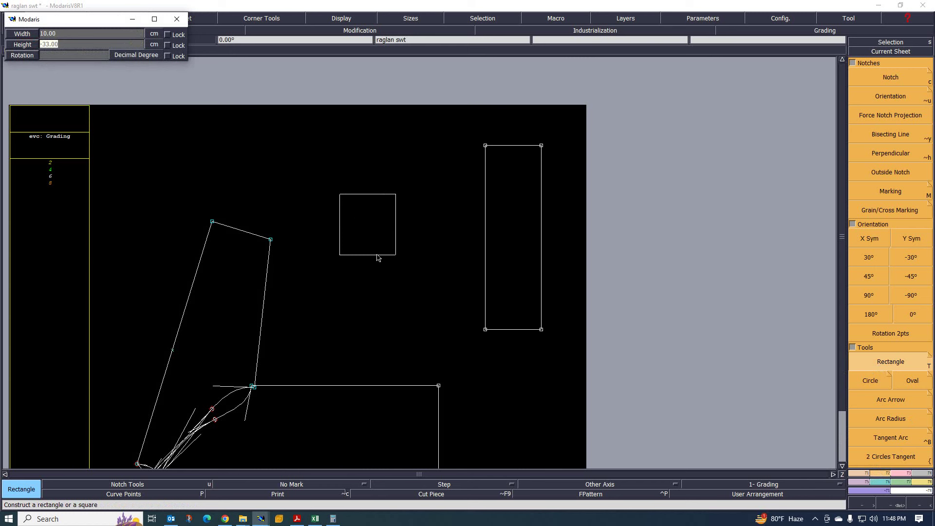
{"action": "type", "text": "6.5"}
{"action": "key", "text": "Return"}
{"action": "left_click", "coordinate": [423, 288]}
{"action": "scroll", "coordinate": [370, 269], "scroll_direction": "down", "scroll_amount": 2}
{"action": "scroll", "coordinate": [388, 290], "scroll_direction": "up", "scroll_amount": 1}
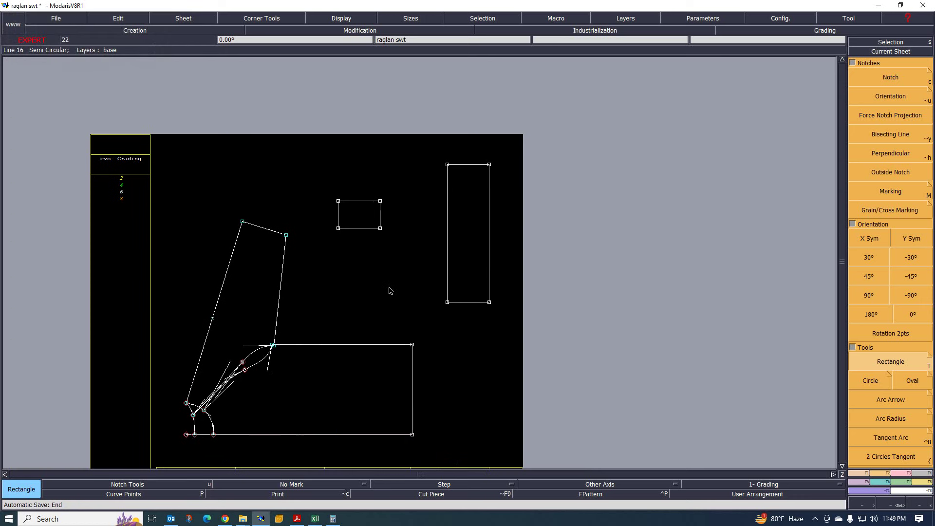
{"action": "scroll", "coordinate": [396, 228], "scroll_direction": "down", "scroll_amount": 1}
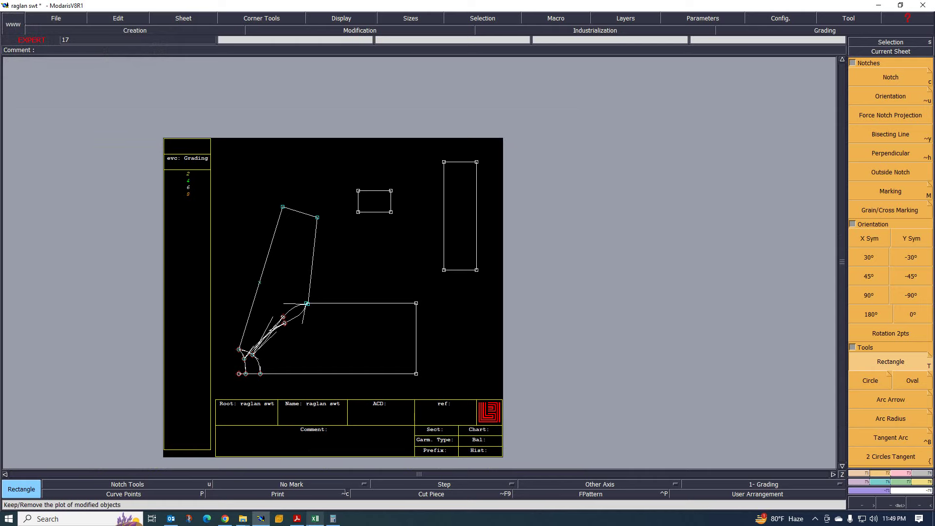
- Examine the jacket sketch, rib heights and facing workmanship pages in the tech-pack PDF, and return to Modaris
{"action": "left_click", "coordinate": [296, 518]}
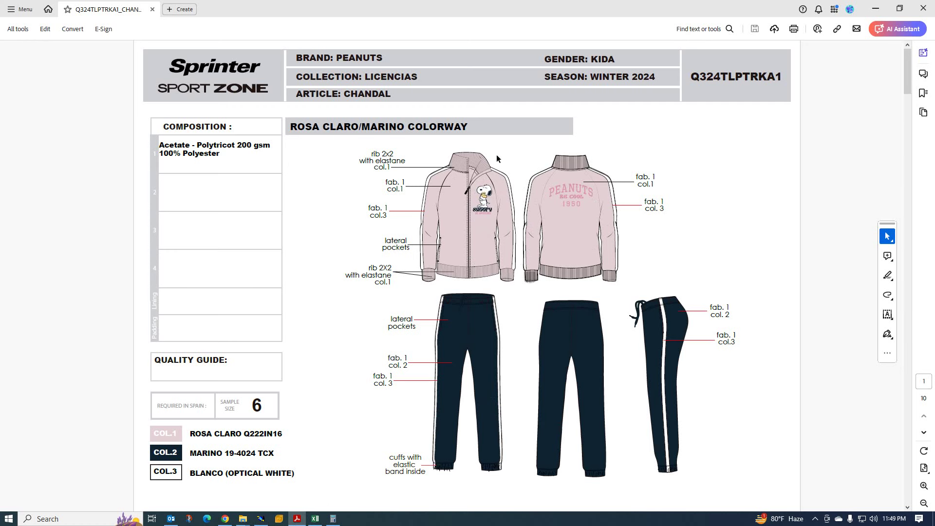
{"action": "scroll", "coordinate": [499, 170], "scroll_direction": "down", "scroll_amount": 3}
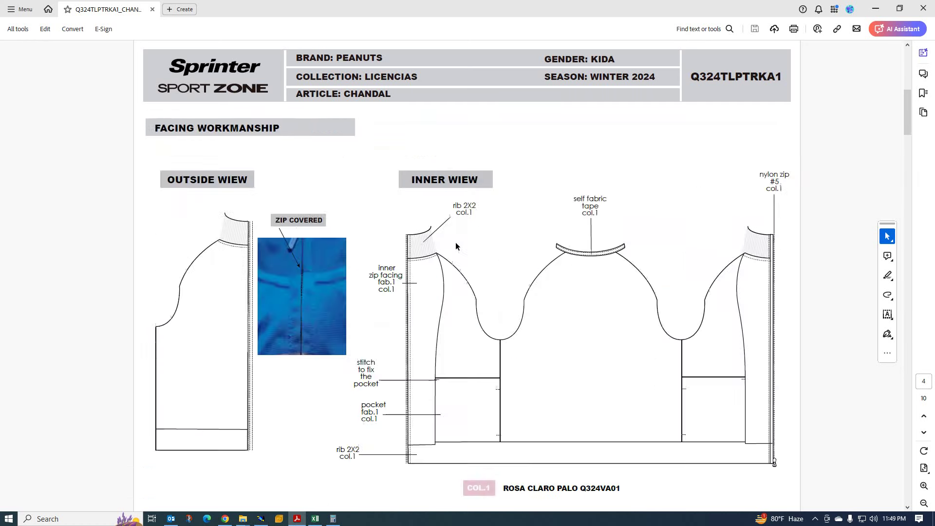
{"action": "scroll", "coordinate": [375, 258], "scroll_direction": "up", "scroll_amount": 2}
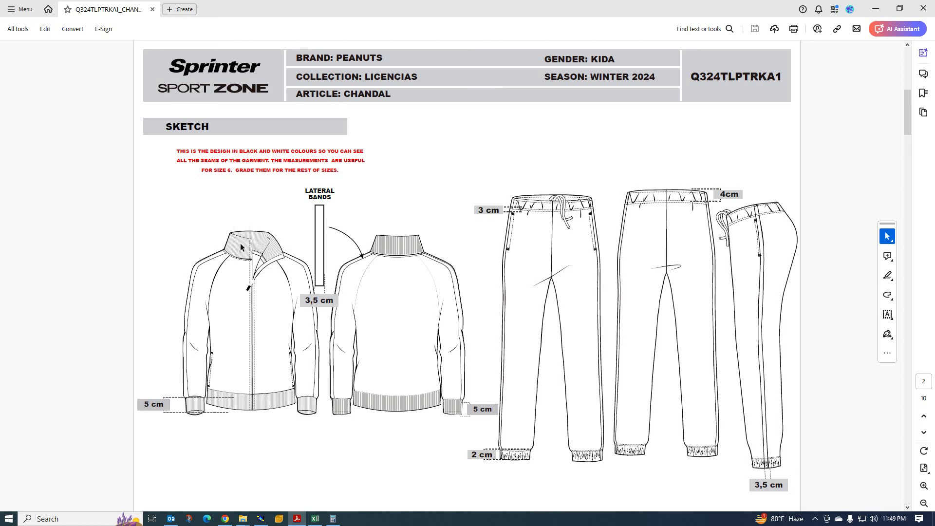
{"action": "scroll", "coordinate": [253, 246], "scroll_direction": "down", "scroll_amount": 2}
{"action": "scroll", "coordinate": [260, 261], "scroll_direction": "down", "scroll_amount": 2}
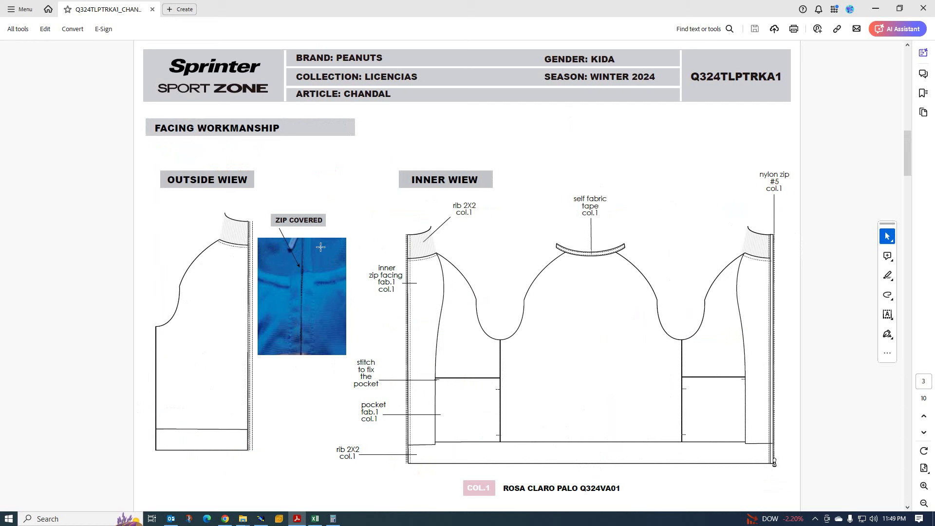
{"action": "scroll", "coordinate": [252, 275], "scroll_direction": "up", "scroll_amount": 2}
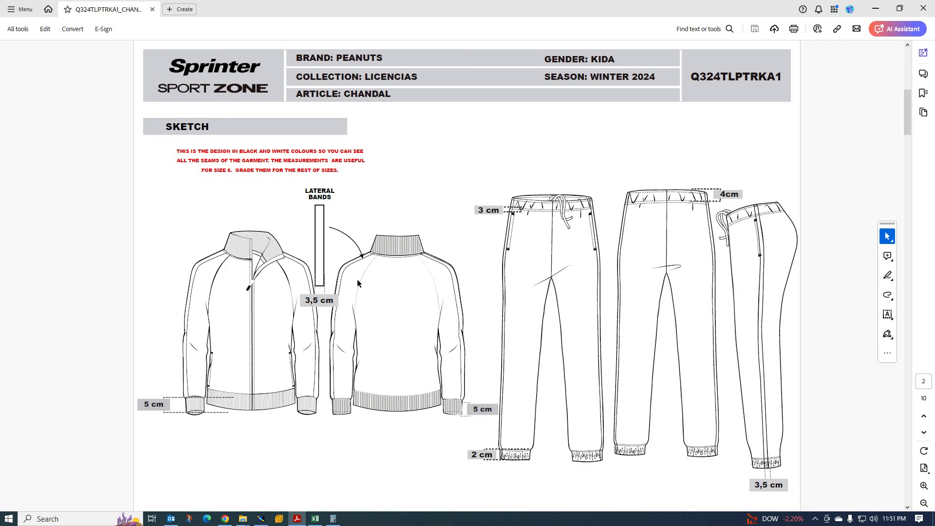
{"action": "scroll", "coordinate": [357, 283], "scroll_direction": "down", "scroll_amount": 2}
{"action": "scroll", "coordinate": [358, 282], "scroll_direction": "up", "scroll_amount": 4}
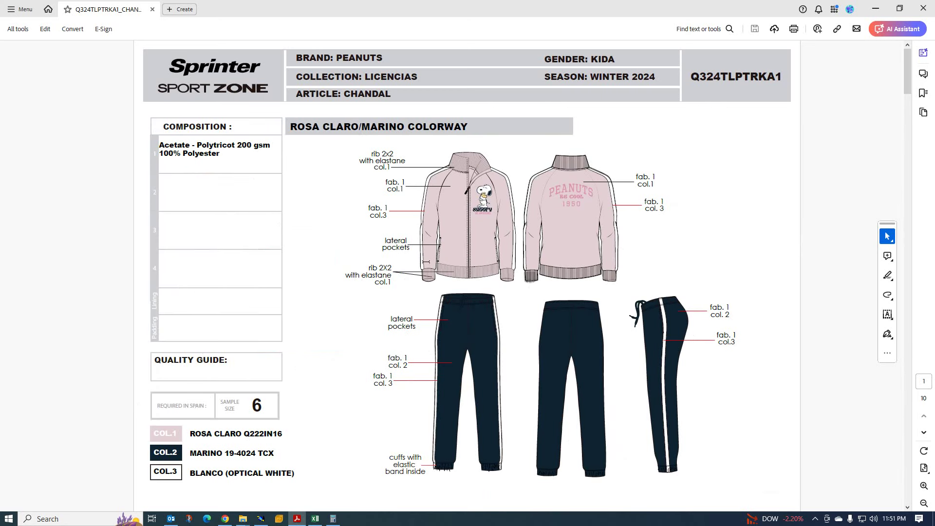
{"action": "left_click", "coordinate": [261, 518]}
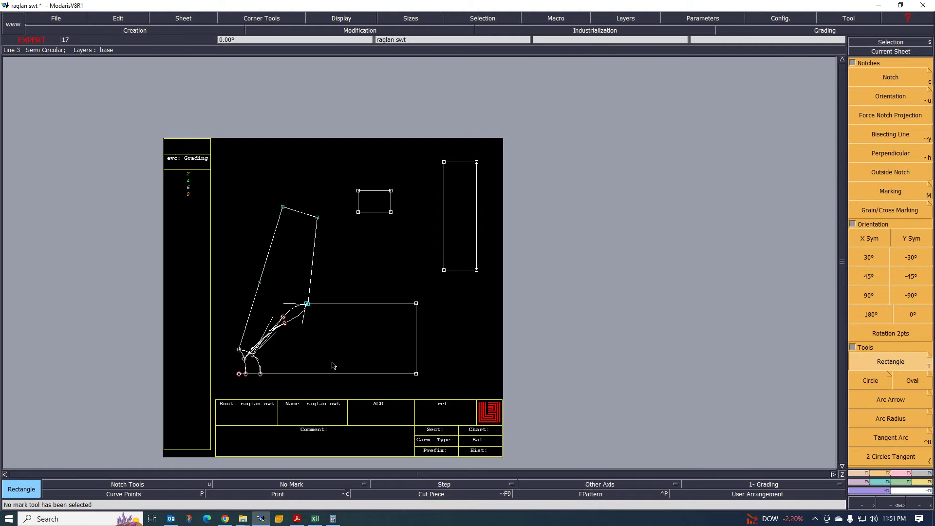
- Rotate the draft slightly counter-clockwise with Rotation 2pts, using two freely placed points as the new horizontal
{"action": "scroll", "coordinate": [270, 214], "scroll_direction": "up", "scroll_amount": 2}
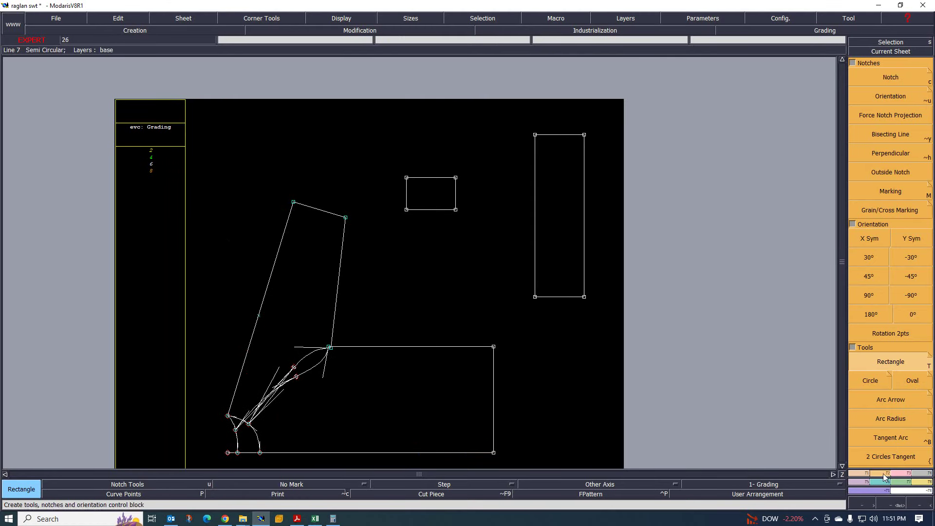
{"action": "left_click", "coordinate": [894, 334]}
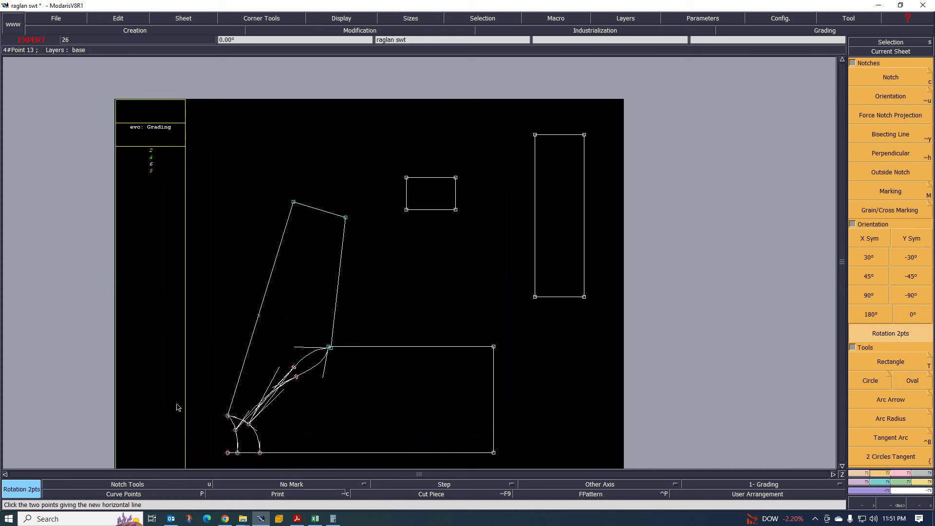
{"action": "left_click", "coordinate": [150, 333]}
{"action": "left_click", "coordinate": [155, 336]}
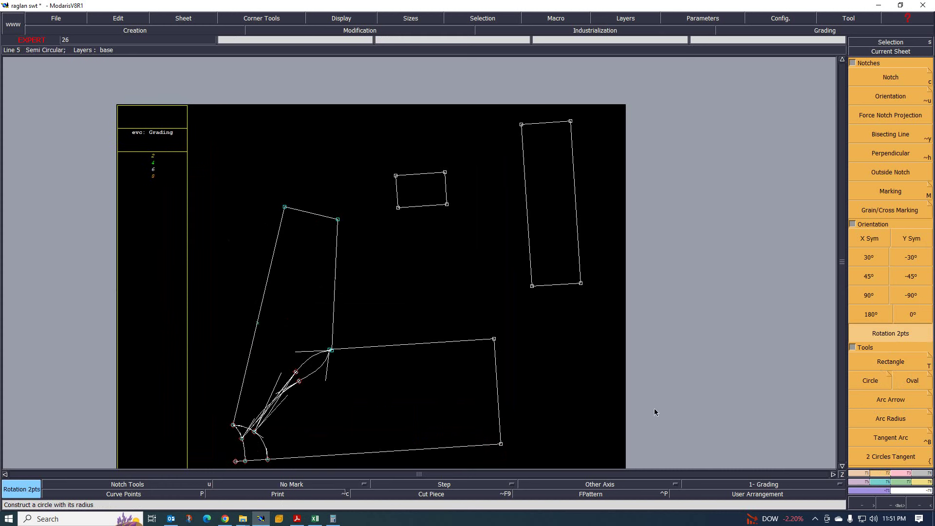
- Complete the two-point rotation of the pattern sheet so the body's long edges lie horizontal
{"action": "left_click", "coordinate": [662, 422]}
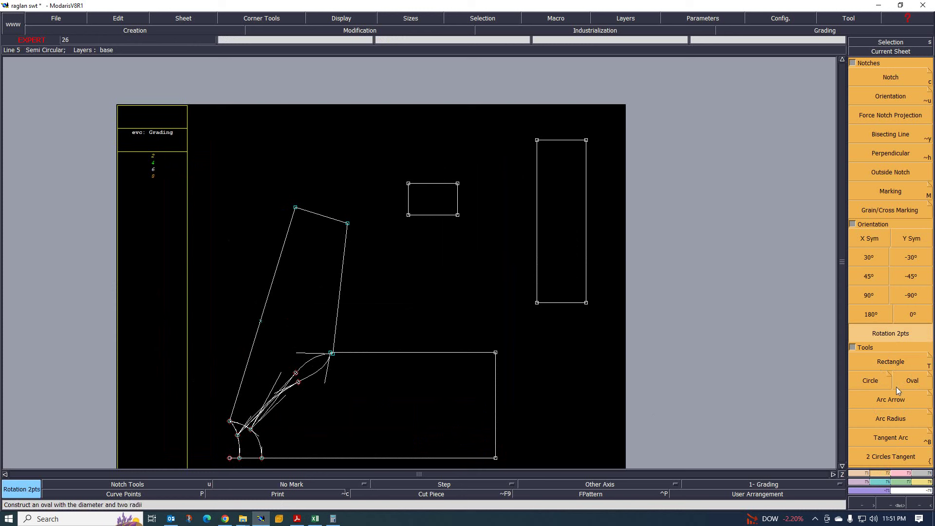
- Draw a rectangle beside the sleeve with a width of 12 cm and a height of -20 cm
{"action": "left_click", "coordinate": [895, 363]}
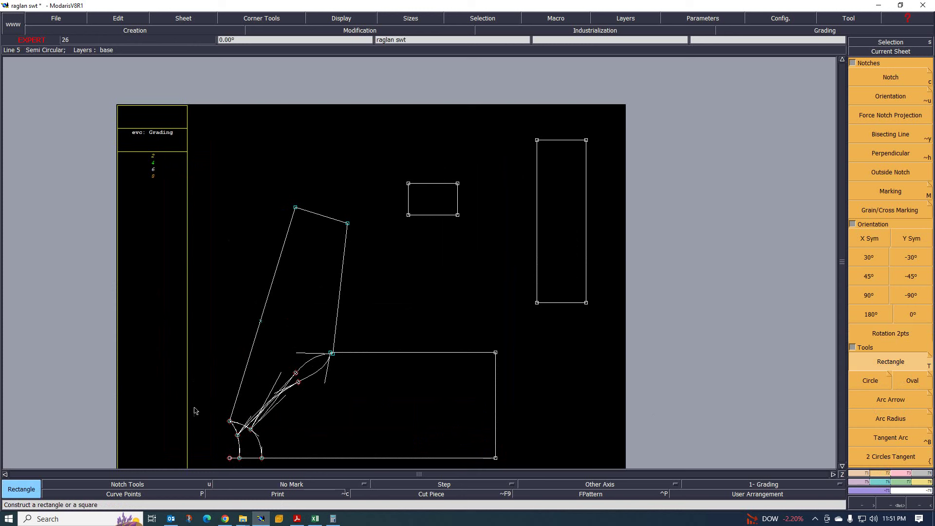
{"action": "left_click", "coordinate": [137, 279]}
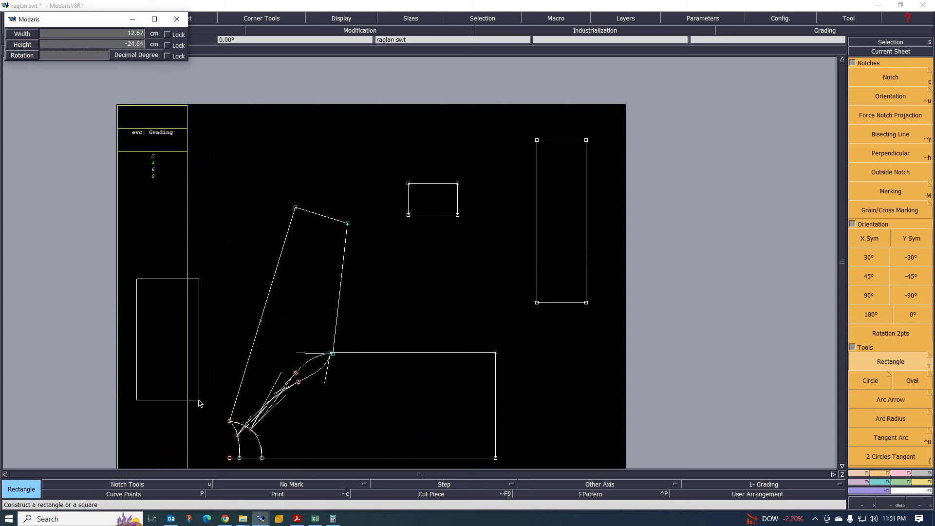
{"action": "type", "text": "12"}
{"action": "key", "text": "Tab"}
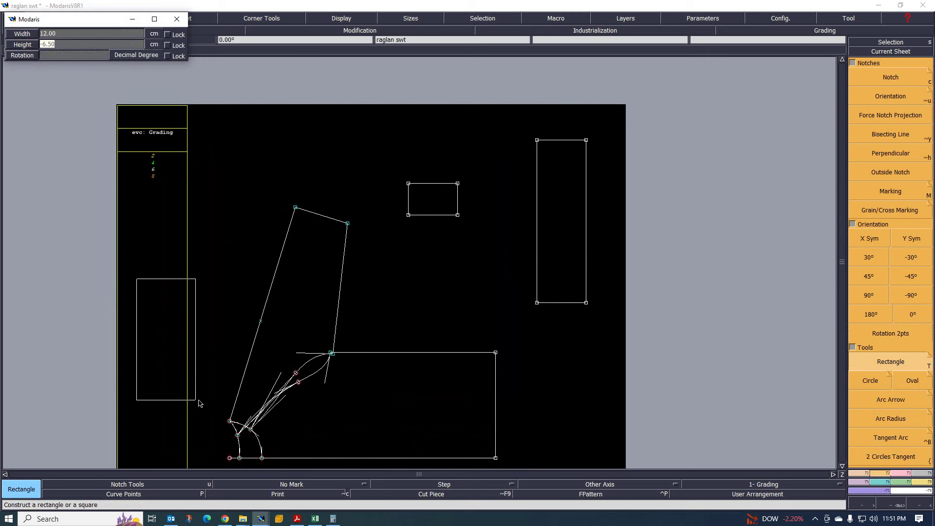
{"action": "scroll", "coordinate": [222, 366], "scroll_direction": "down", "scroll_amount": 2}
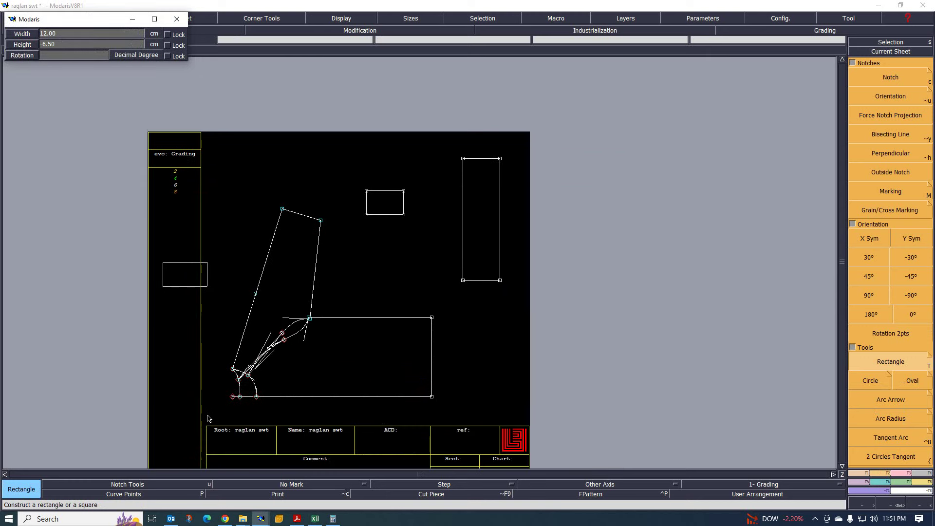
{"action": "scroll", "coordinate": [218, 358], "scroll_direction": "up", "scroll_amount": 1}
{"action": "left_click", "coordinate": [59, 44]}
{"action": "type", "text": "-20"}
{"action": "key", "text": "Return"}
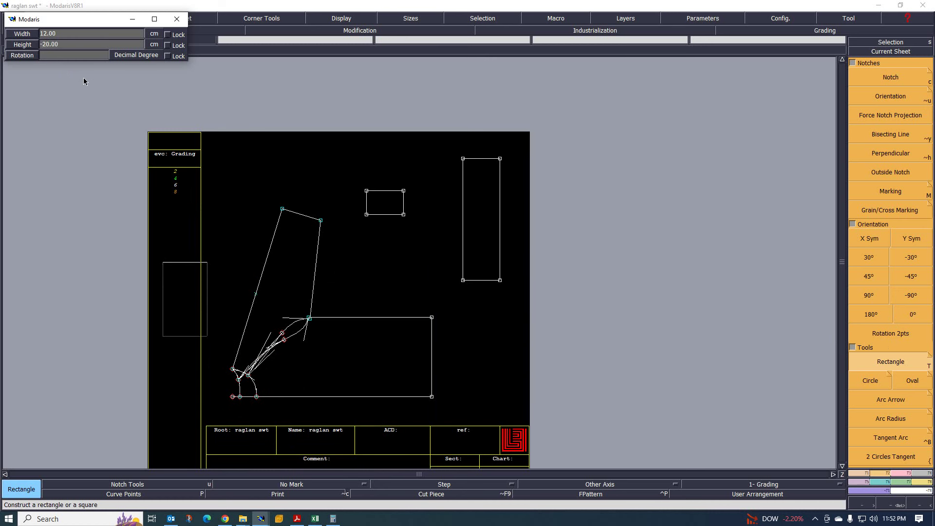
{"action": "scroll", "coordinate": [224, 315], "scroll_direction": "up", "scroll_amount": 2}
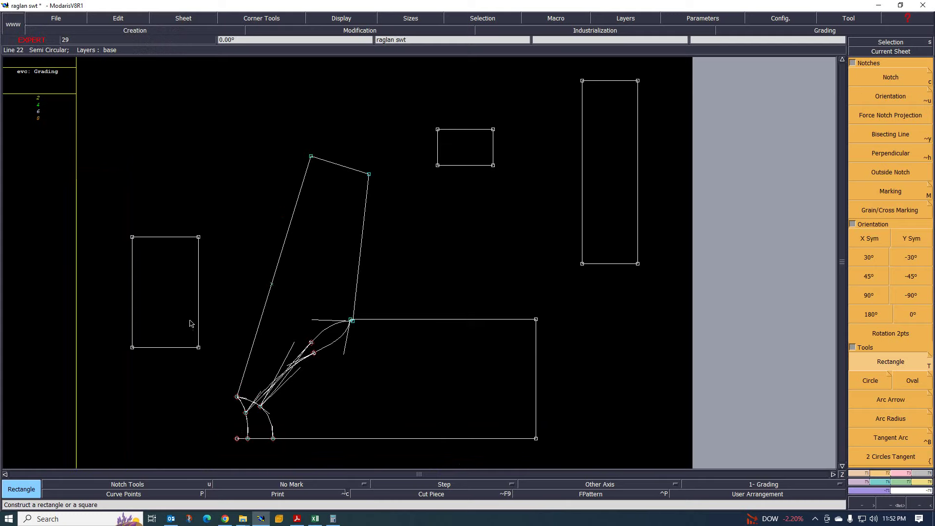
- Add dynamic length measures along the front and back neckline curves, including the sleeve's neck edge
{"action": "scroll", "coordinate": [177, 328], "scroll_direction": "down", "scroll_amount": 2}
{"action": "scroll", "coordinate": [212, 355], "scroll_direction": "up", "scroll_amount": 2}
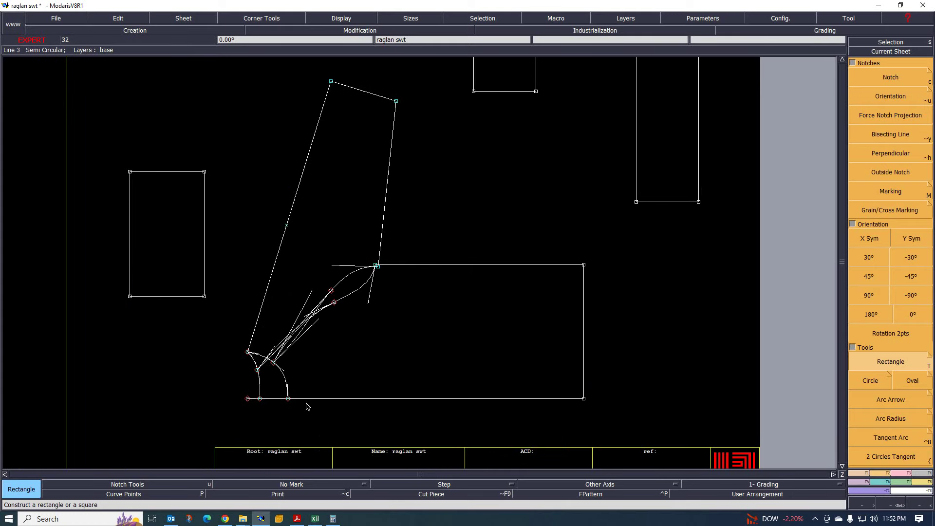
{"action": "left_click", "coordinate": [924, 481]}
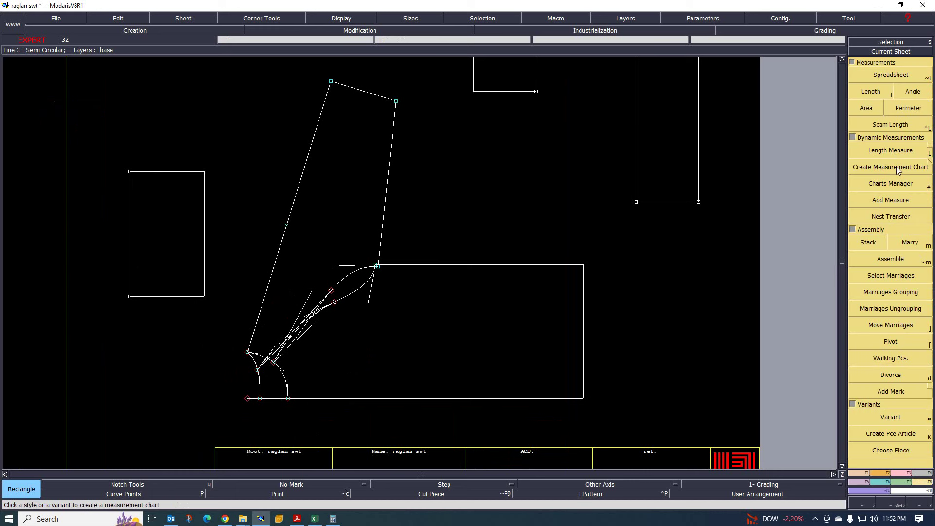
{"action": "left_click", "coordinate": [890, 151]}
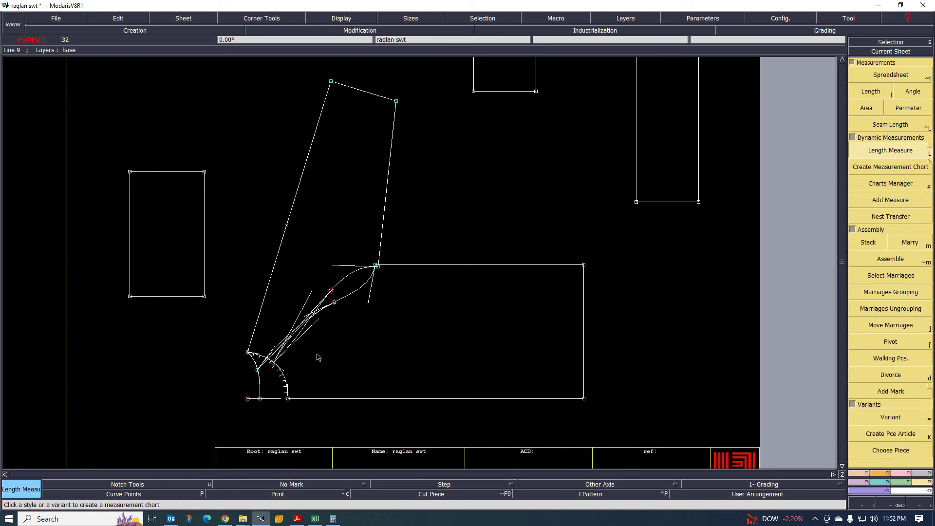
{"action": "left_click", "coordinate": [274, 363]}
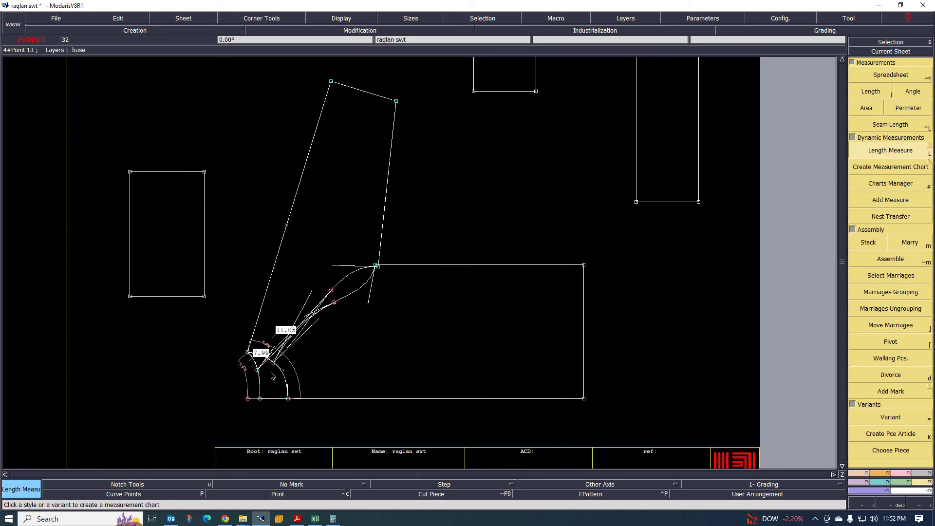
{"action": "scroll", "coordinate": [272, 376], "scroll_direction": "up", "scroll_amount": 1}
{"action": "scroll", "coordinate": [355, 350], "scroll_direction": "down", "scroll_amount": 2}
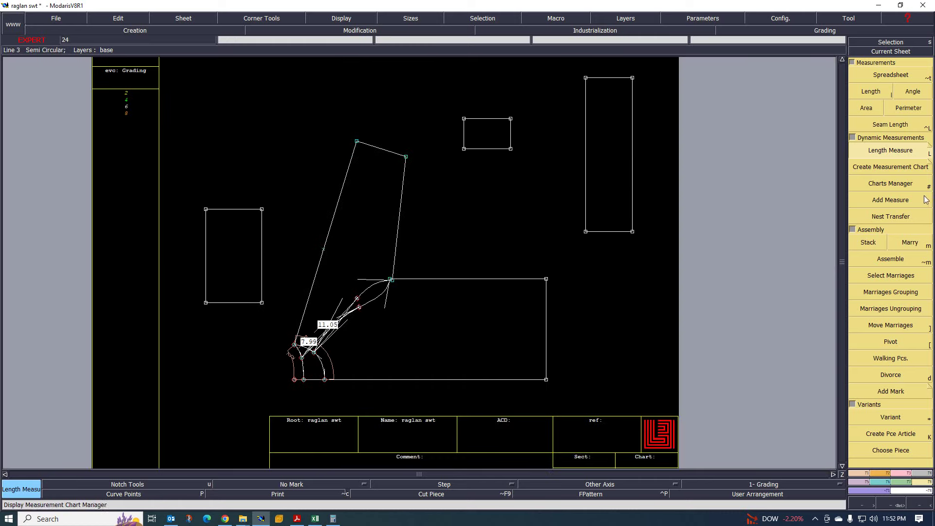
- Place a developed point on the new rectangle's right edge, taken from its lower-right corner
{"action": "key", "text": "F1"}
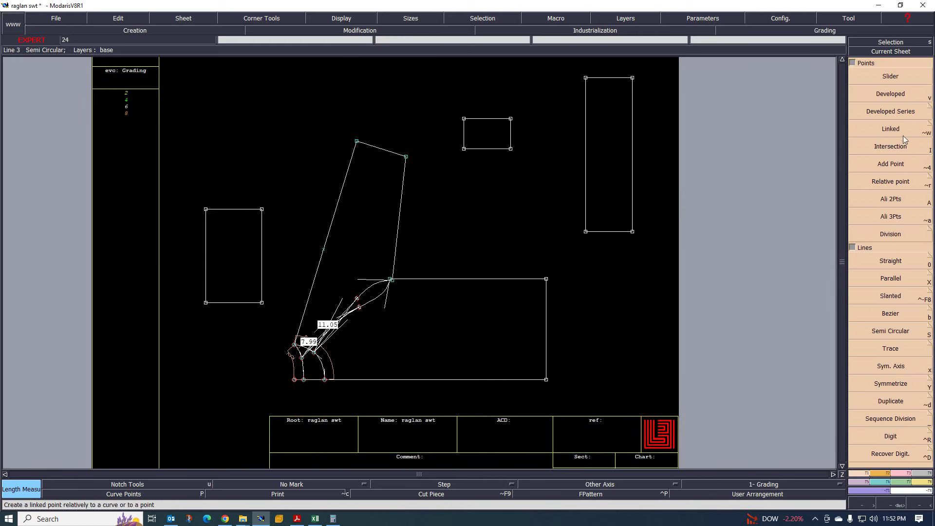
{"action": "left_click", "coordinate": [887, 95]}
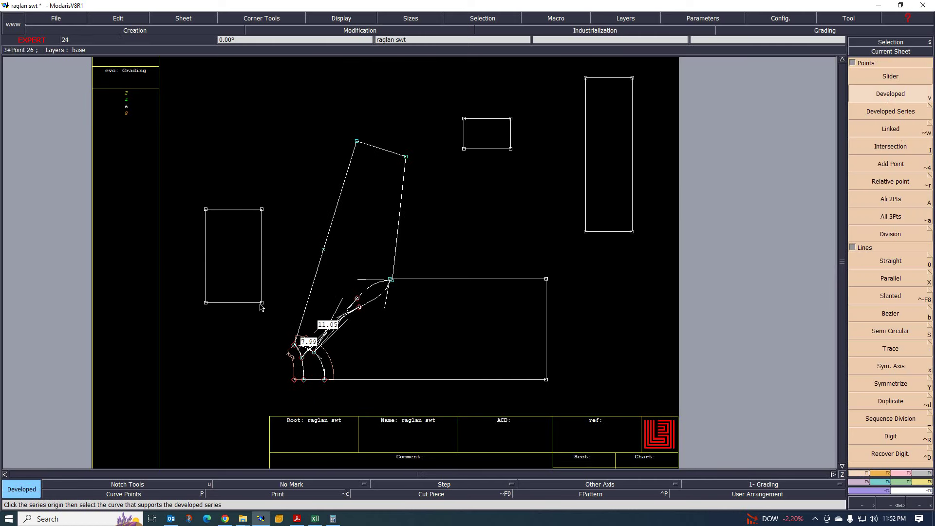
{"action": "left_click", "coordinate": [263, 247]}
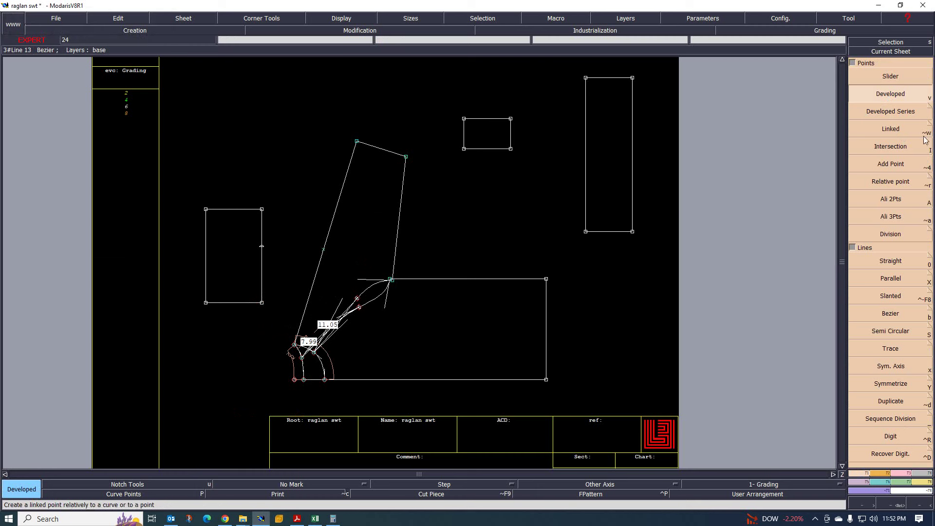
- Constrain the developed point's distance to the sum of the two neckline measures, Measure 1 and Measure 2
{"action": "left_click", "coordinate": [903, 472]}
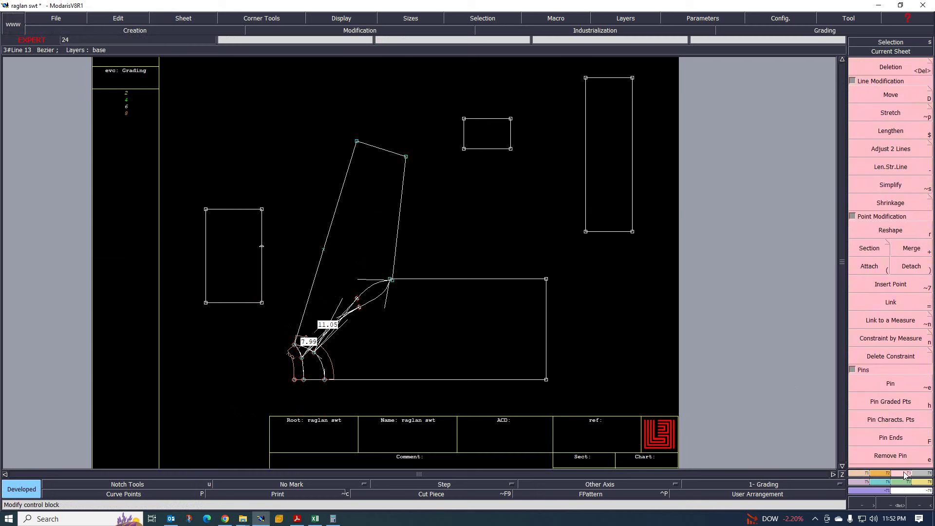
{"action": "left_click", "coordinate": [896, 337]}
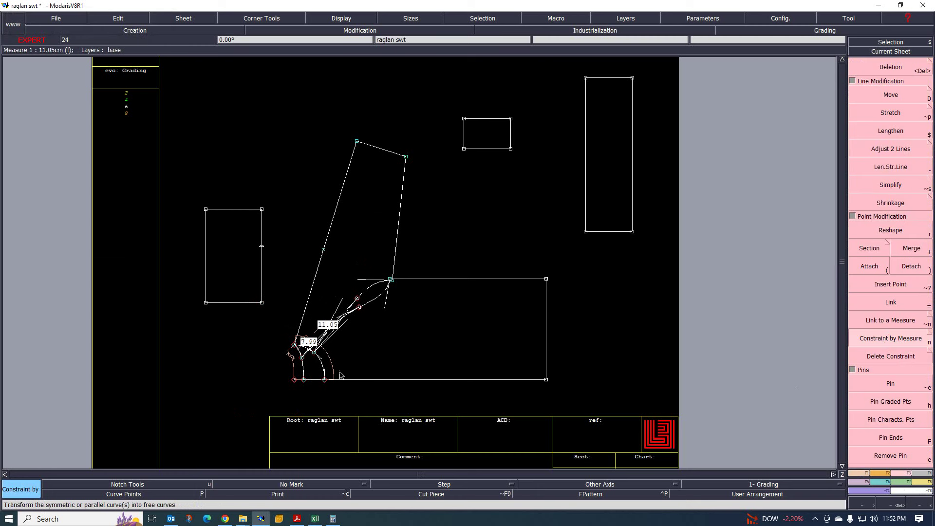
{"action": "left_click", "coordinate": [261, 246]}
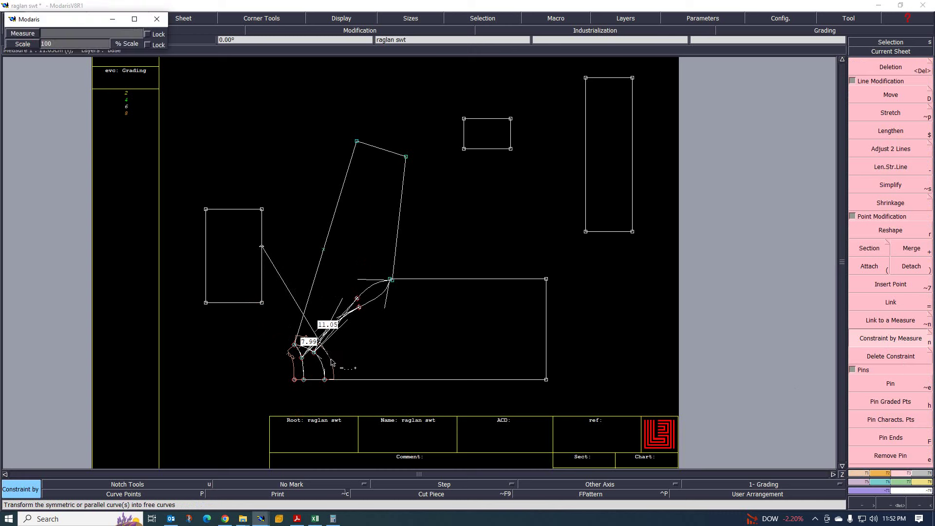
{"action": "left_click", "coordinate": [302, 366]}
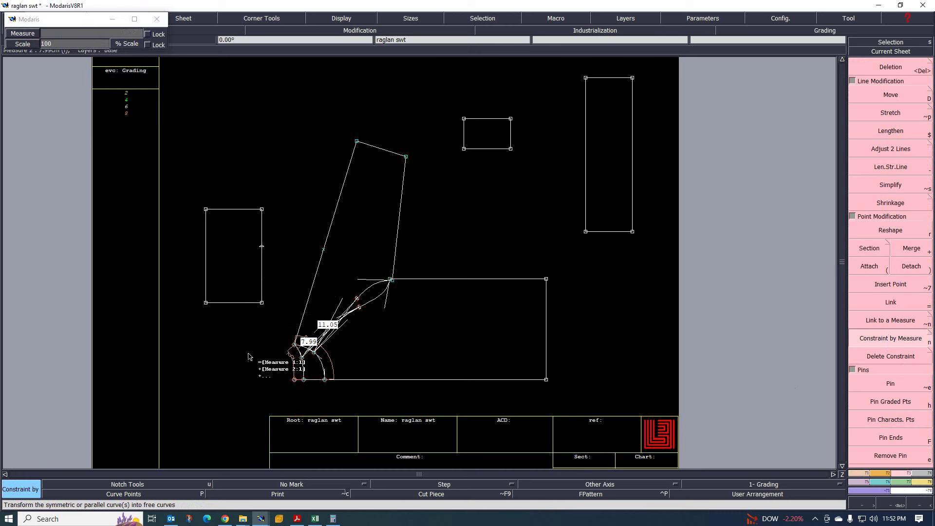
{"action": "key", "text": "Return"}
- Examine the constrained point on the rectangle's right edge and its link to the neckline measures
{"action": "scroll", "coordinate": [271, 195], "scroll_direction": "up", "scroll_amount": 2}
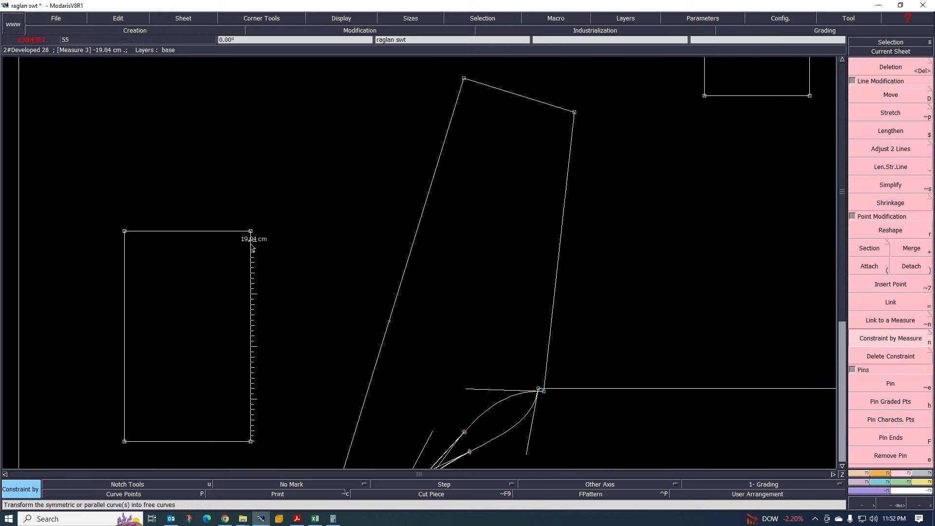
{"action": "scroll", "coordinate": [252, 248], "scroll_direction": "up", "scroll_amount": 3}
{"action": "scroll", "coordinate": [275, 243], "scroll_direction": "down", "scroll_amount": 2}
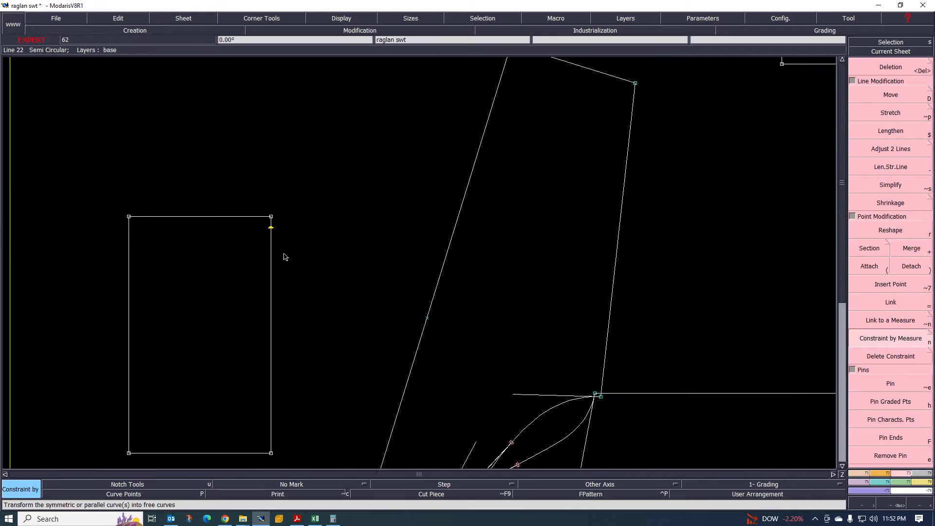
{"action": "scroll", "coordinate": [282, 250], "scroll_direction": "down", "scroll_amount": 3}
{"action": "scroll", "coordinate": [310, 308], "scroll_direction": "up", "scroll_amount": 2}
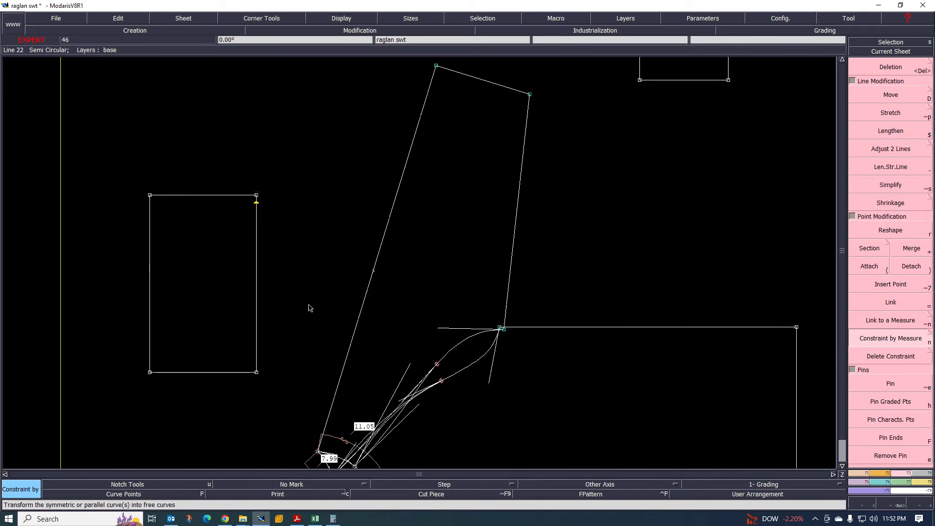
{"action": "scroll", "coordinate": [263, 257], "scroll_direction": "up", "scroll_amount": 1}
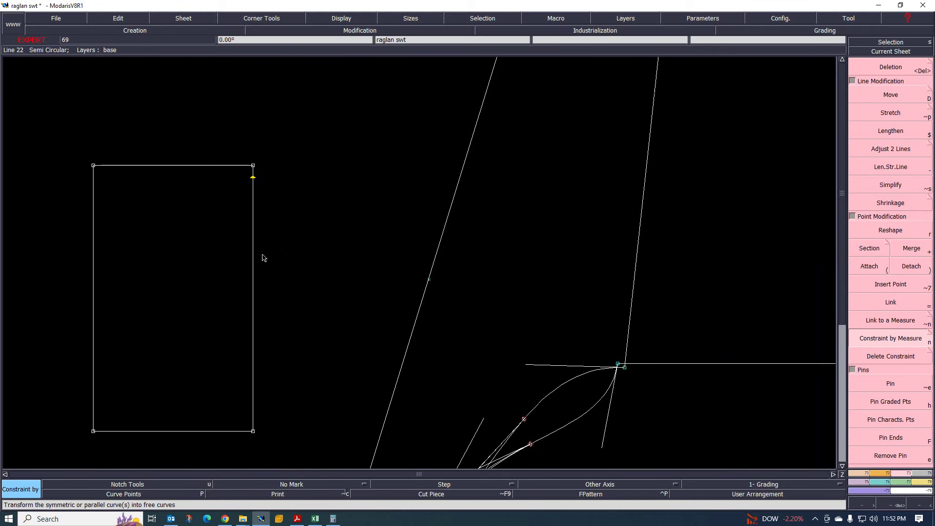
{"action": "scroll", "coordinate": [263, 257], "scroll_direction": "down", "scroll_amount": 2}
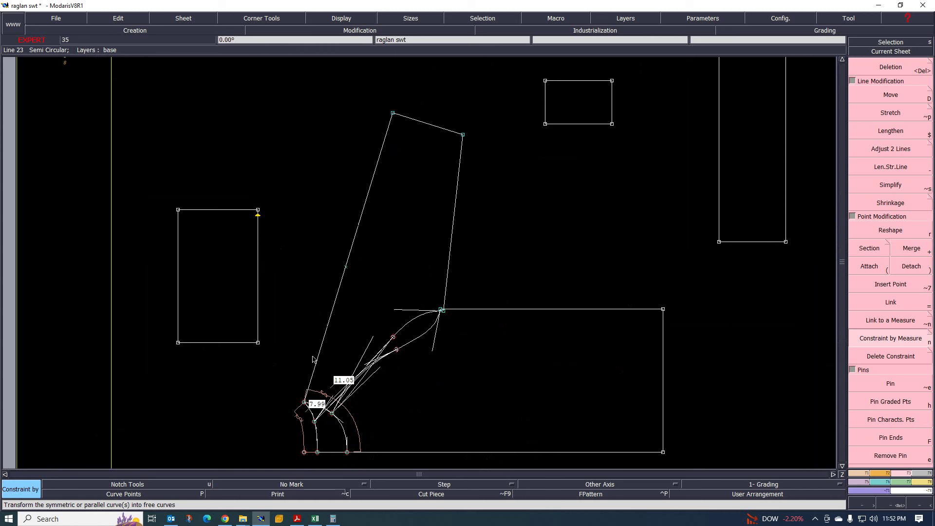
{"action": "left_click", "coordinate": [291, 396]}
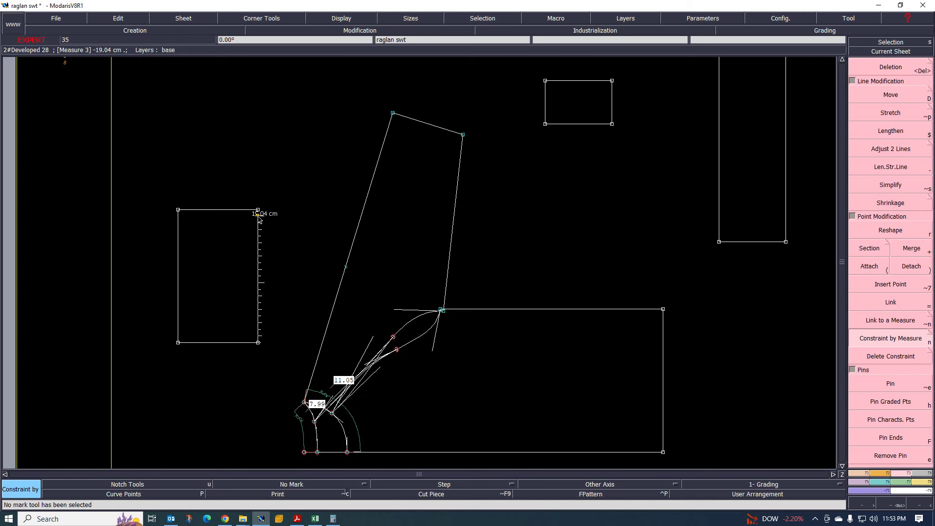
{"action": "scroll", "coordinate": [258, 217], "scroll_direction": "up", "scroll_amount": 2}
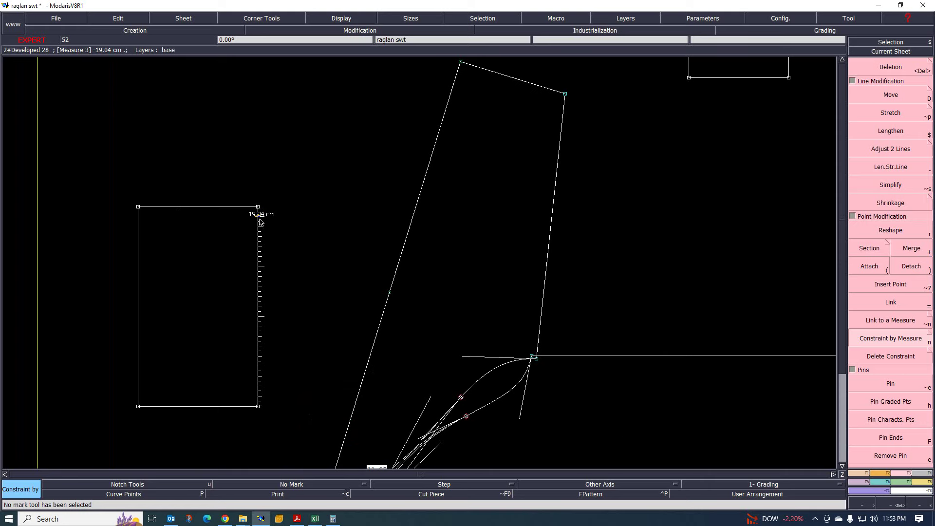
{"action": "scroll", "coordinate": [260, 222], "scroll_direction": "down", "scroll_amount": 2}
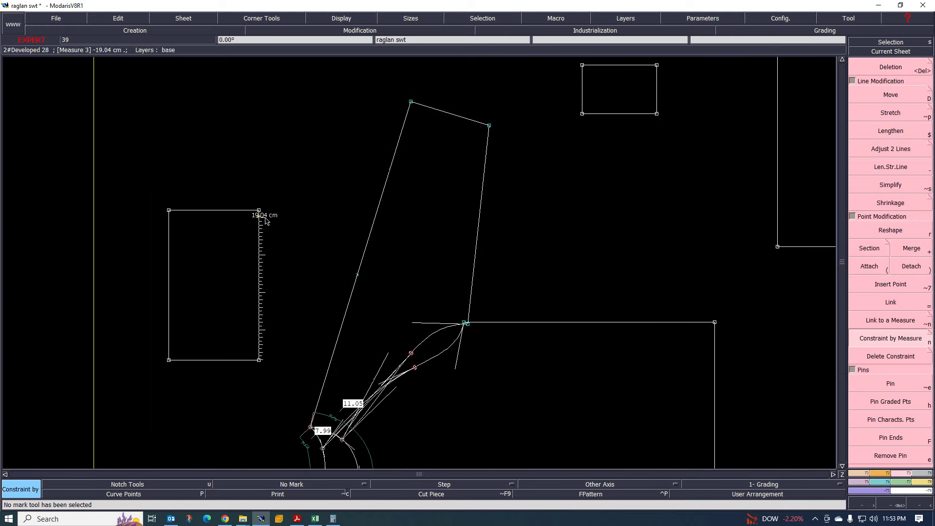
{"action": "left_click", "coordinate": [259, 220]}
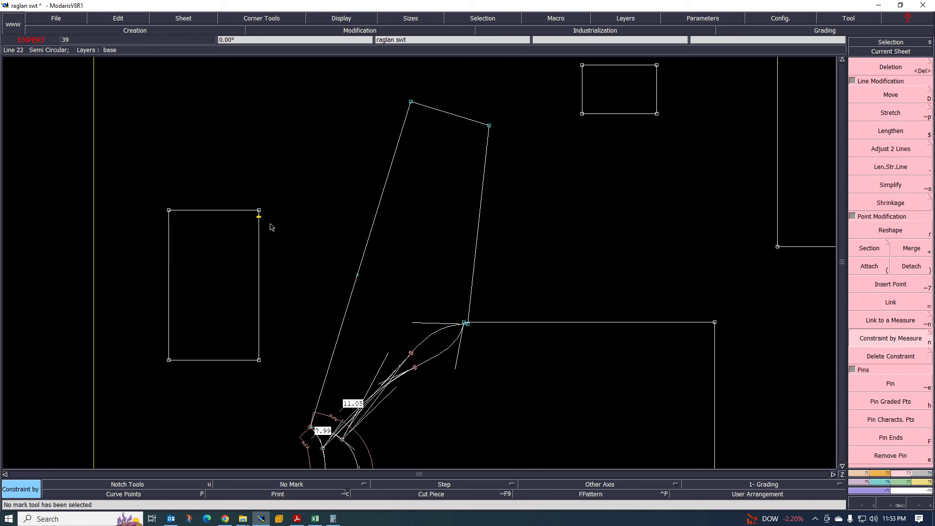
{"action": "scroll", "coordinate": [217, 261], "scroll_direction": "down", "scroll_amount": 3}
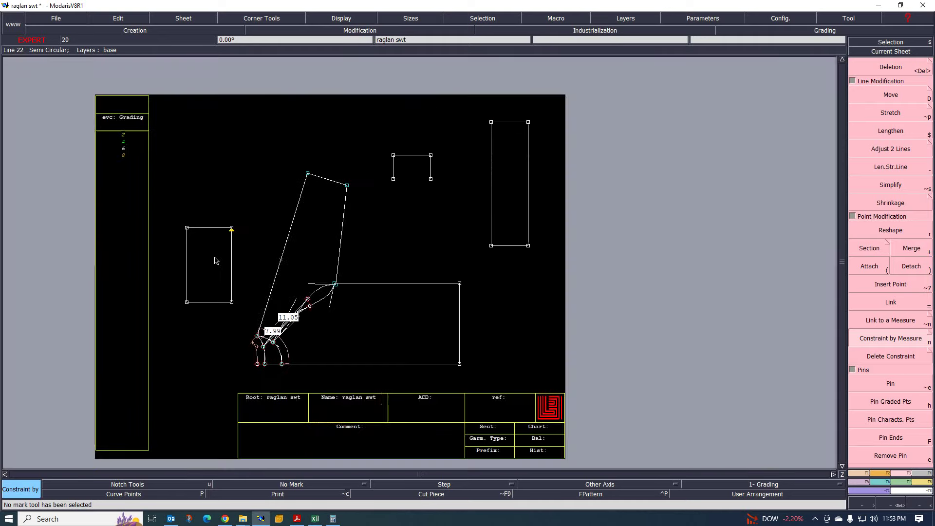
{"action": "scroll", "coordinate": [217, 261], "scroll_direction": "up", "scroll_amount": 4}
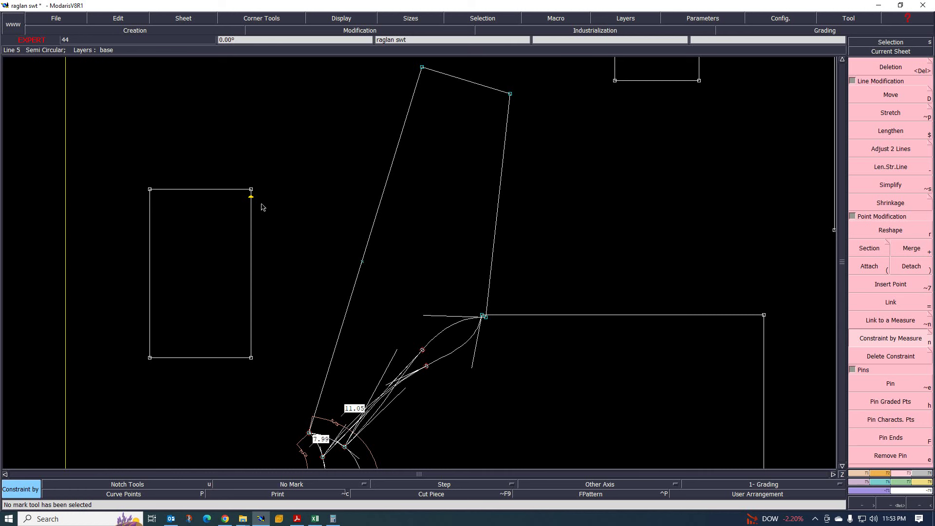
{"action": "scroll", "coordinate": [257, 188], "scroll_direction": "up", "scroll_amount": 2}
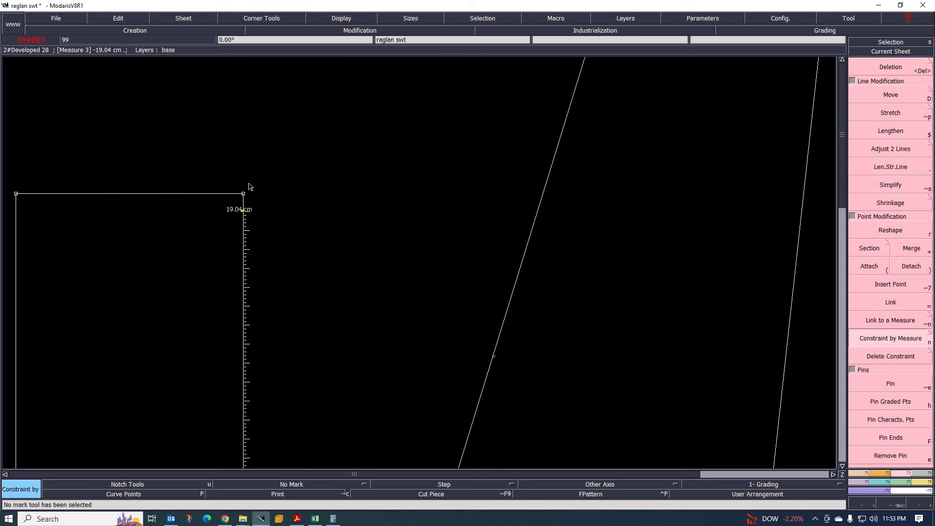
{"action": "scroll", "coordinate": [249, 186], "scroll_direction": "down", "scroll_amount": 1}
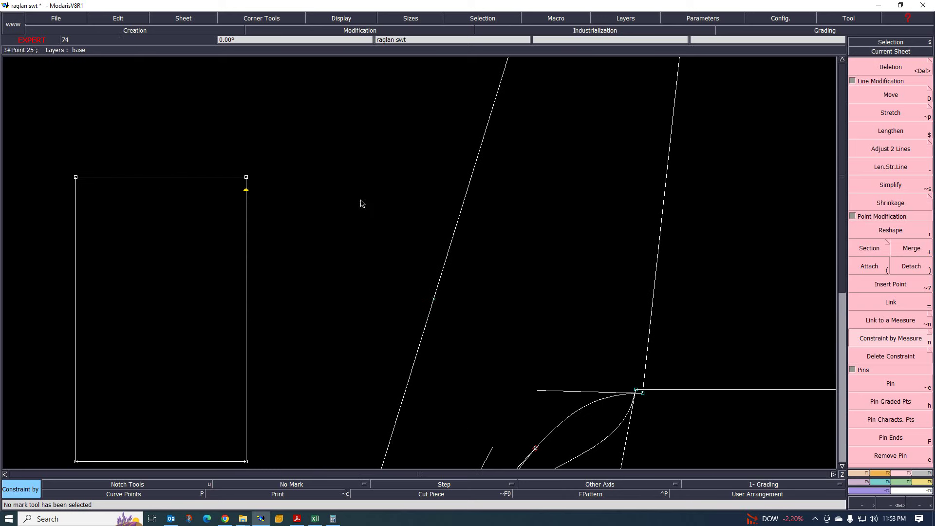
- Align the neckband rectangle's two upper corners level with the constrained developed point using Ali 2Pts
{"action": "key", "text": "F1"}
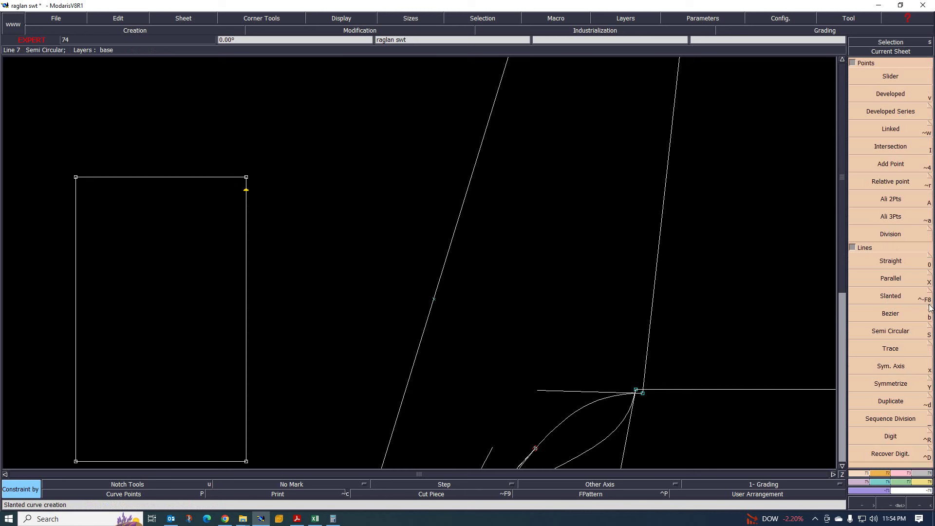
{"action": "left_click", "coordinate": [879, 203]}
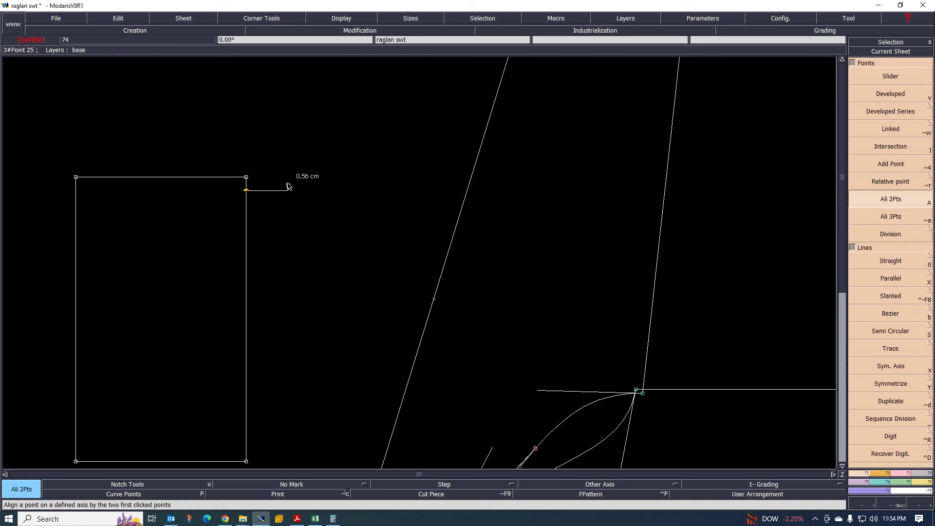
{"action": "left_click", "coordinate": [245, 178]}
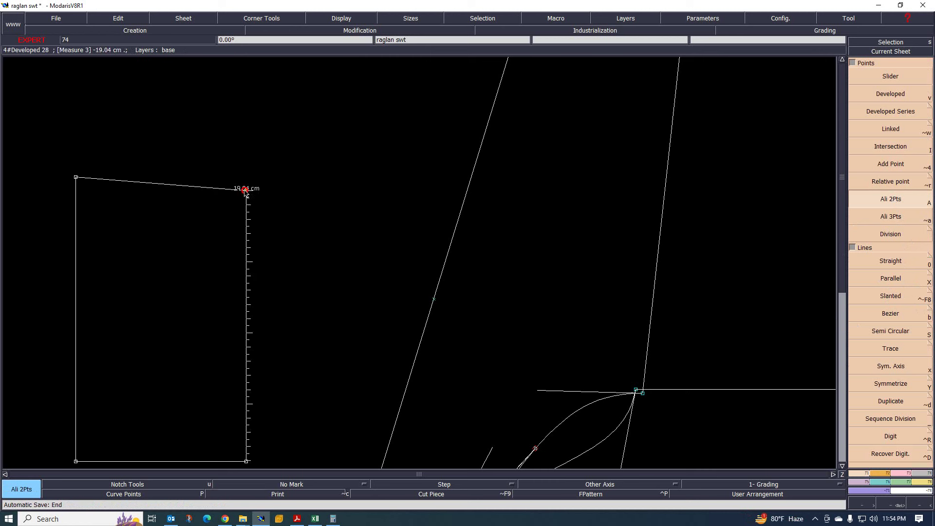
{"action": "left_click", "coordinate": [75, 178]}
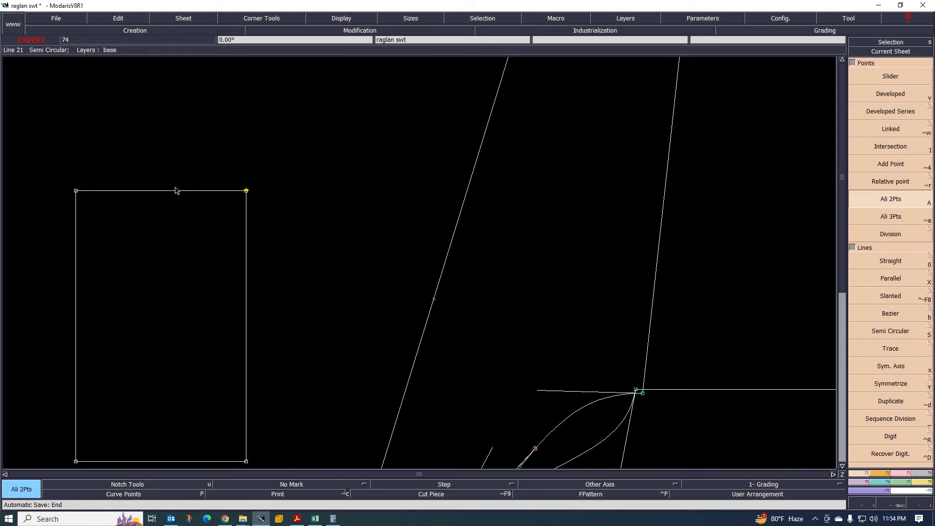
- Examine the aligned neckband rectangle against the front and back neckline measures, including its constrained upper-right corner
{"action": "scroll", "coordinate": [176, 190], "scroll_direction": "down", "scroll_amount": 3}
{"action": "scroll", "coordinate": [174, 202], "scroll_direction": "up", "scroll_amount": 2}
{"action": "scroll", "coordinate": [296, 339], "scroll_direction": "down", "scroll_amount": 3}
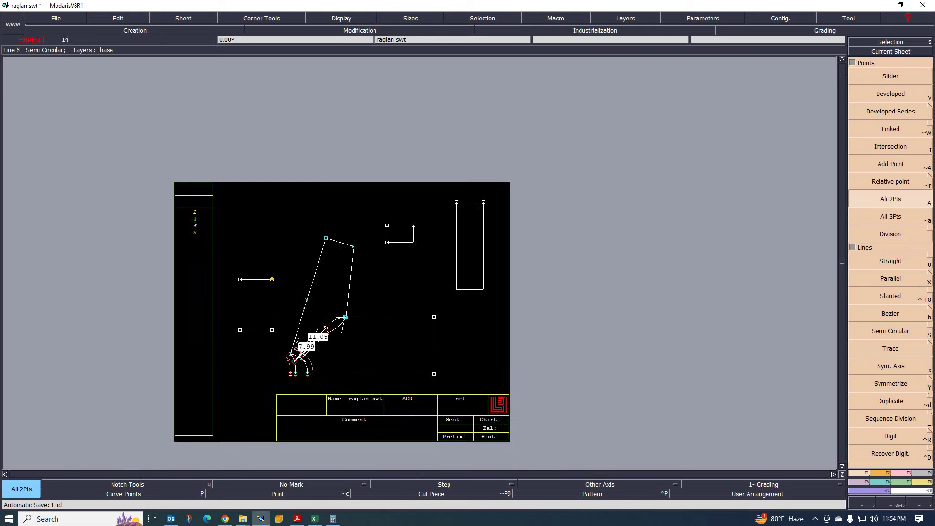
{"action": "scroll", "coordinate": [311, 343], "scroll_direction": "up", "scroll_amount": 2}
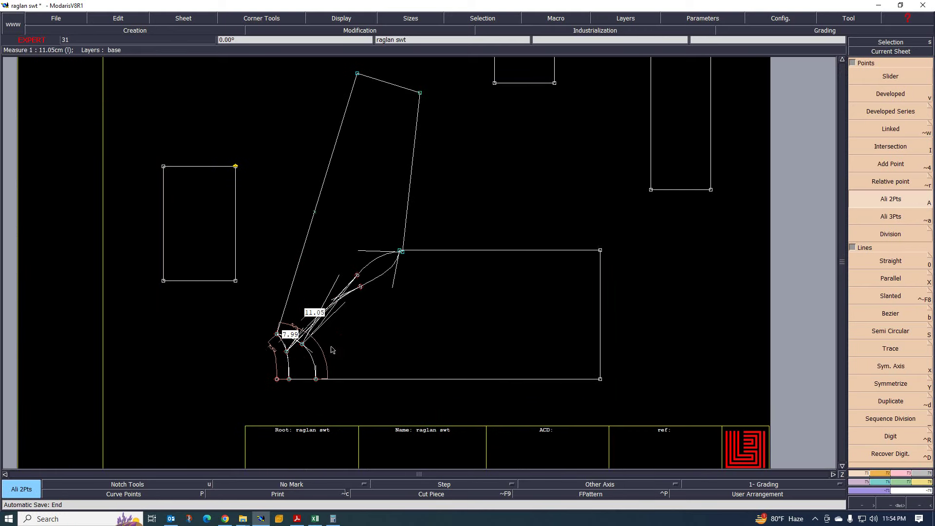
{"action": "scroll", "coordinate": [190, 182], "scroll_direction": "up", "scroll_amount": 2}
{"action": "scroll", "coordinate": [167, 203], "scroll_direction": "down", "scroll_amount": 4}
{"action": "scroll", "coordinate": [231, 213], "scroll_direction": "up", "scroll_amount": 3}
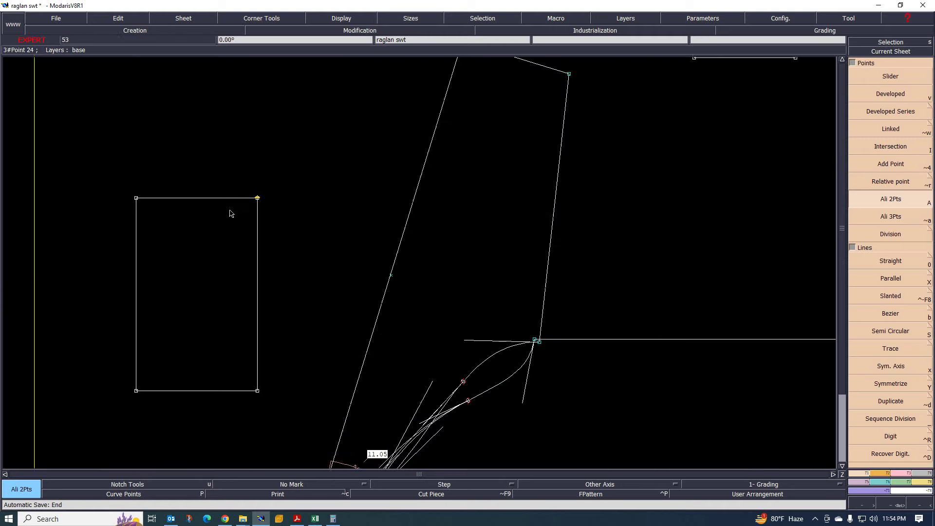
{"action": "left_click", "coordinate": [257, 198]}
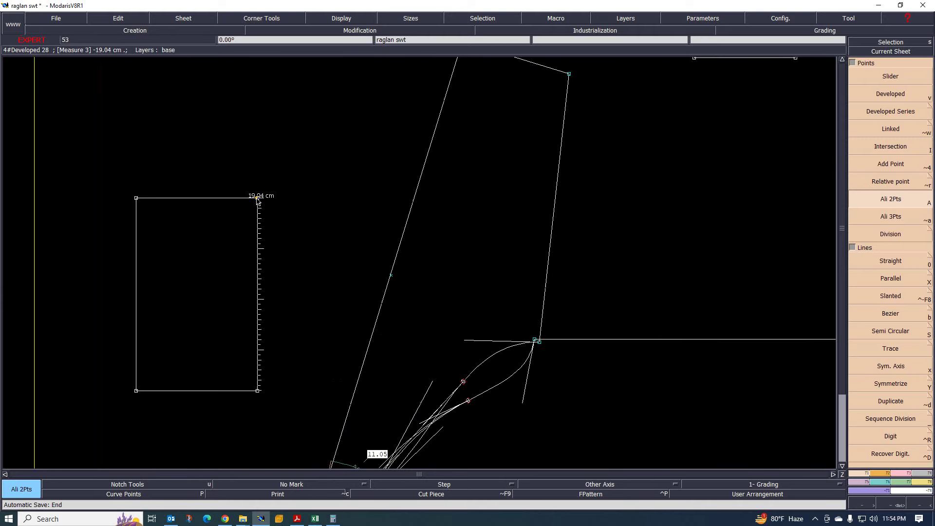
- Try to reshape the neckband rectangle's upper-right corner and undo the change
{"action": "left_click", "coordinate": [899, 474]}
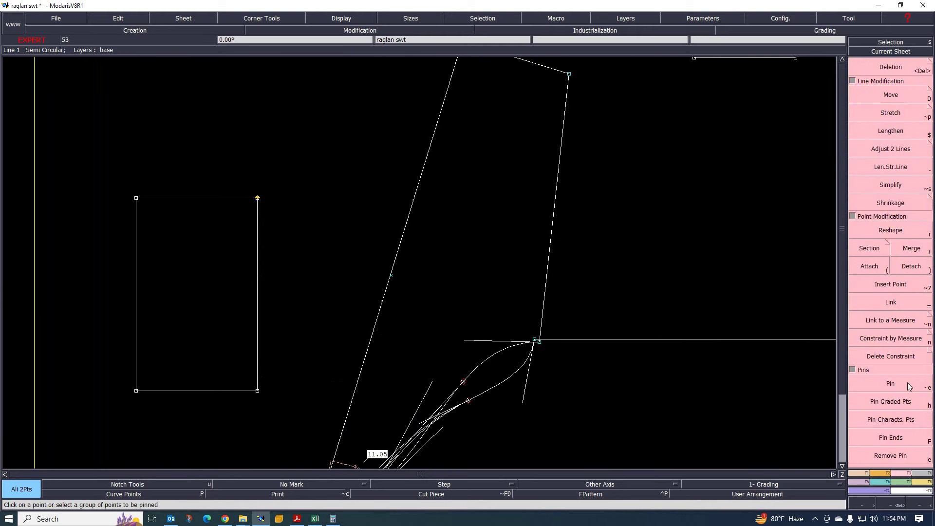
{"action": "left_click", "coordinate": [894, 230]}
{"action": "left_click_drag", "start_coordinate": [257, 198], "coordinate": [256, 210]}
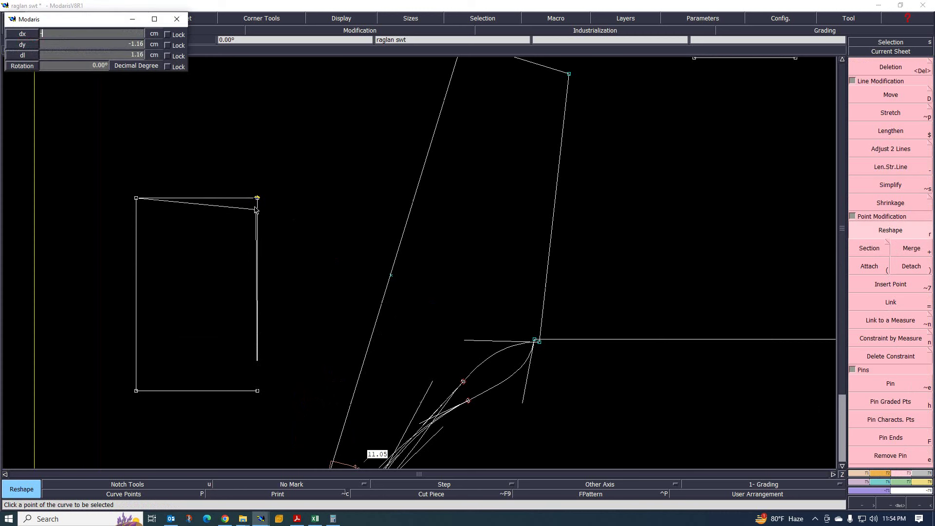
{"action": "key", "text": "Return"}
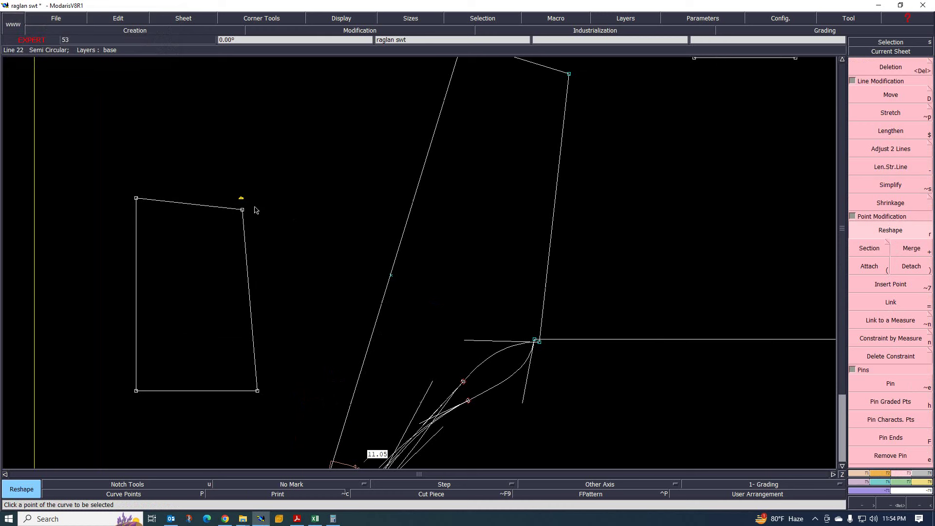
{"action": "key", "text": "ctrl+z"}
- Reshape the neckband rectangle by lowering both upper corners straight down by the same distance, about 1.5 cm
{"action": "left_click_drag", "start_coordinate": [257, 198], "coordinate": [271, 210]}
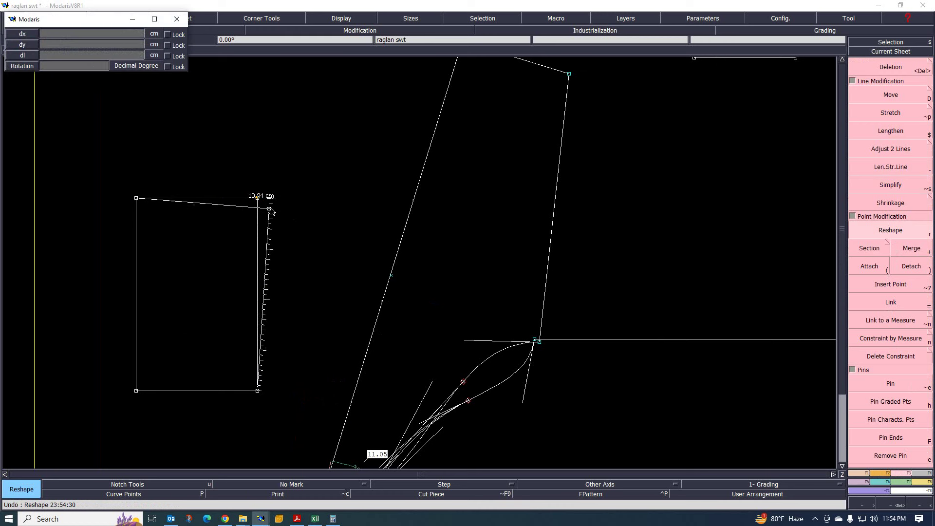
{"action": "type", "text": "00"}
{"action": "key", "text": "Return"}
{"action": "type", "text": "-1."}
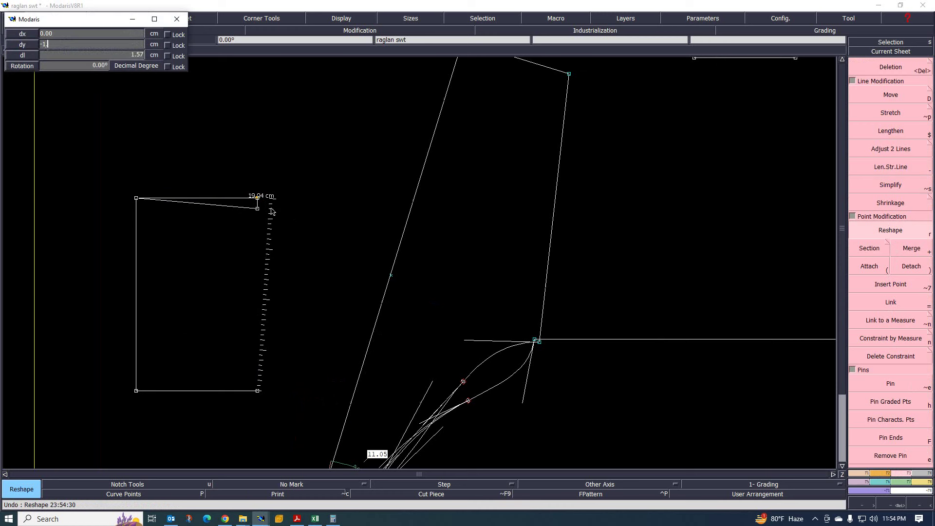
{"action": "type", "text": "3"}
{"action": "key", "text": "Return"}
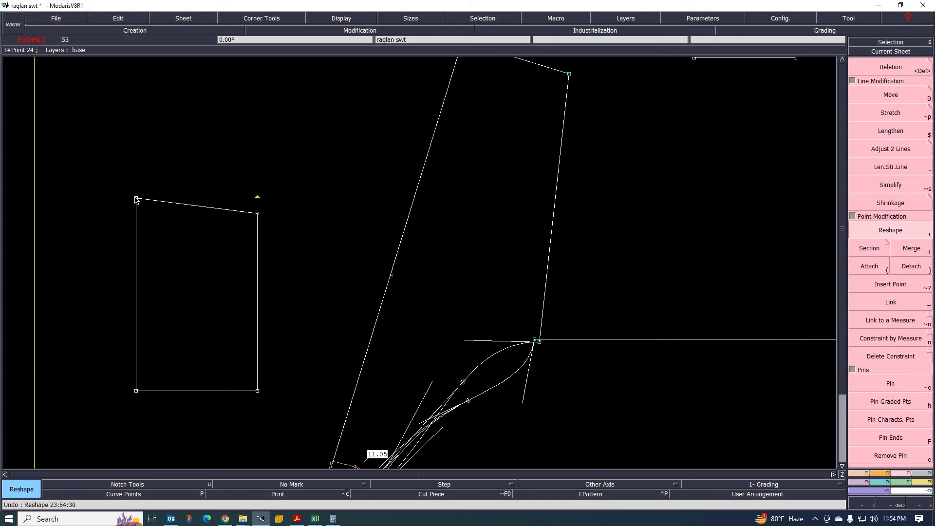
{"action": "left_click_drag", "start_coordinate": [136, 200], "coordinate": [136, 203]}
{"action": "type", "text": "-1.2"}
{"action": "key", "text": "Return"}
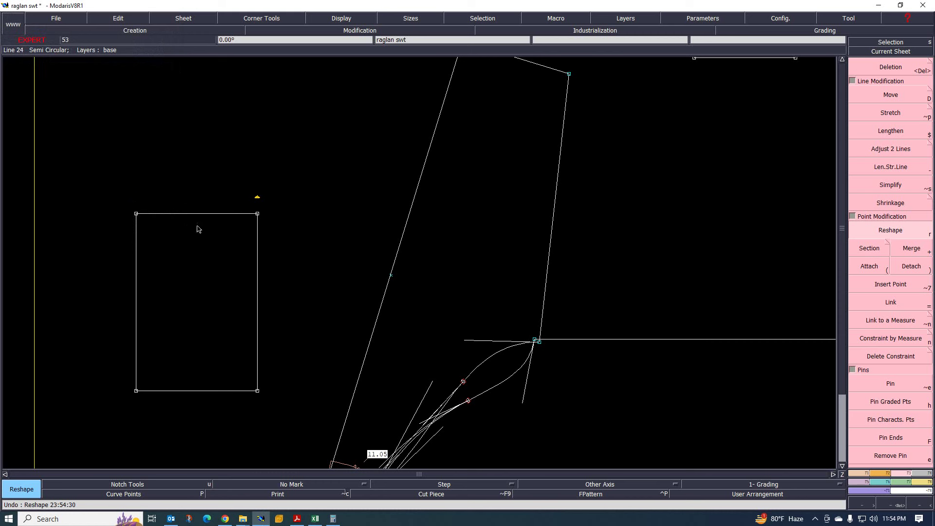
- Place a developed point on the neckband's upper edge, 6 cm from its upper-left corner
{"action": "left_click", "coordinate": [884, 473]}
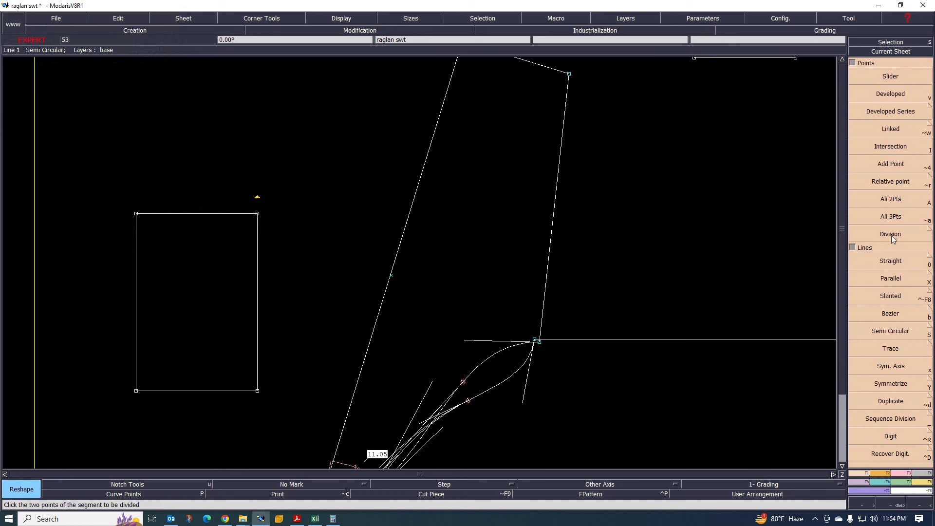
{"action": "left_click", "coordinate": [890, 97]}
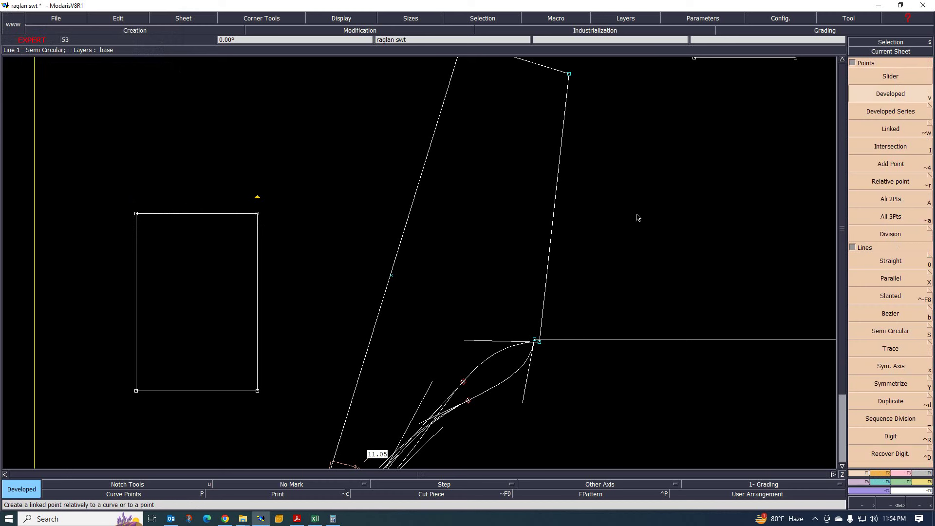
{"action": "left_click", "coordinate": [136, 215]}
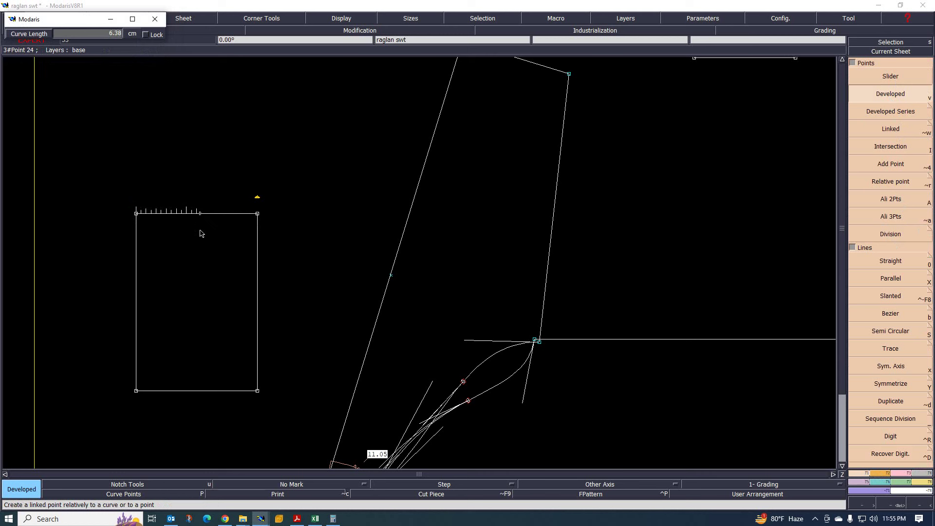
{"action": "type", "text": "6"}
{"action": "key", "text": "Return"}
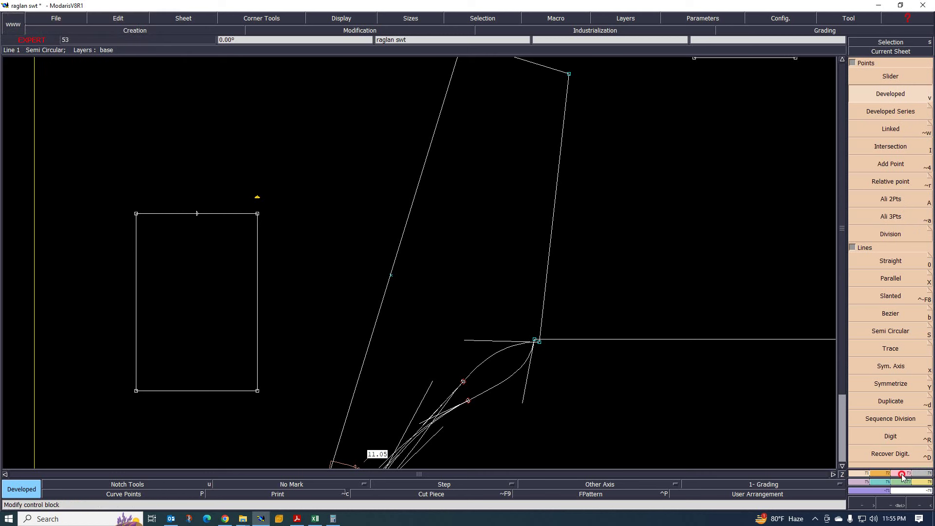
- Insert a point into the neckband's upper edge at the developed midpoint
{"action": "key", "text": "F2"}
{"action": "left_click", "coordinate": [894, 239]}
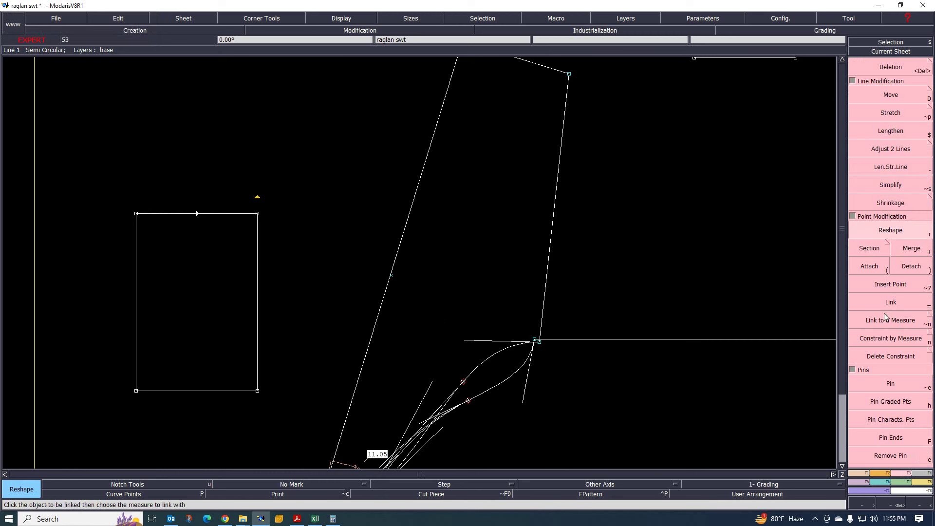
{"action": "key", "text": "7"}
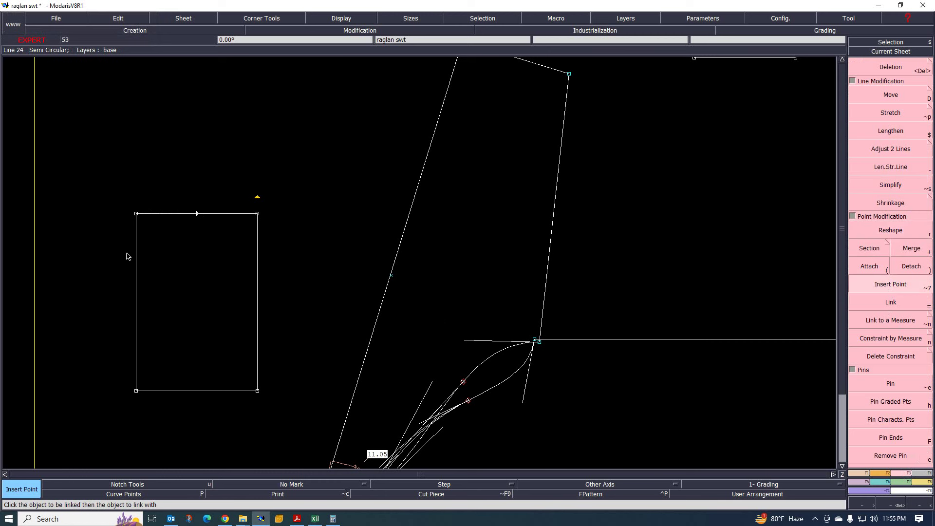
{"action": "left_click", "coordinate": [197, 213]}
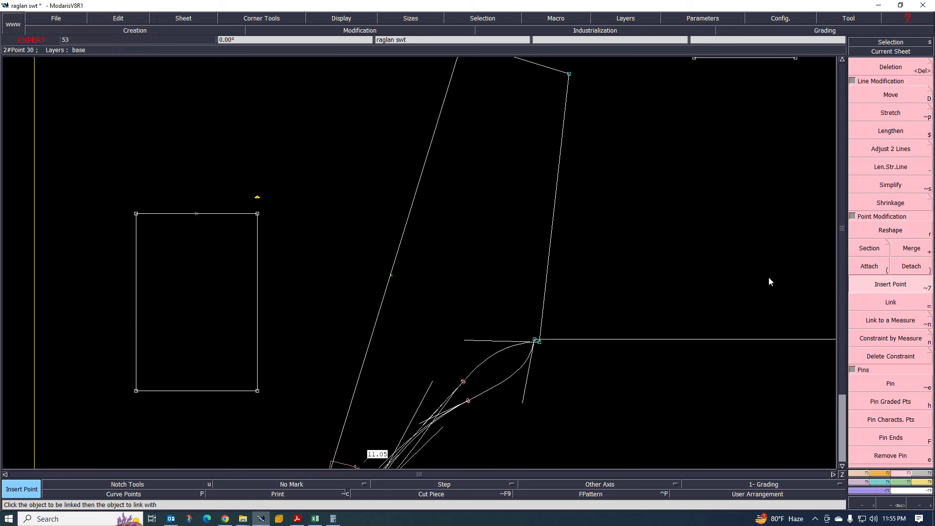
- Reshape the upper edge's inserted midpoint with a dy of -0.8 cm to form a shallow dip
{"action": "left_click", "coordinate": [883, 231]}
{"action": "left_click", "coordinate": [197, 217]}
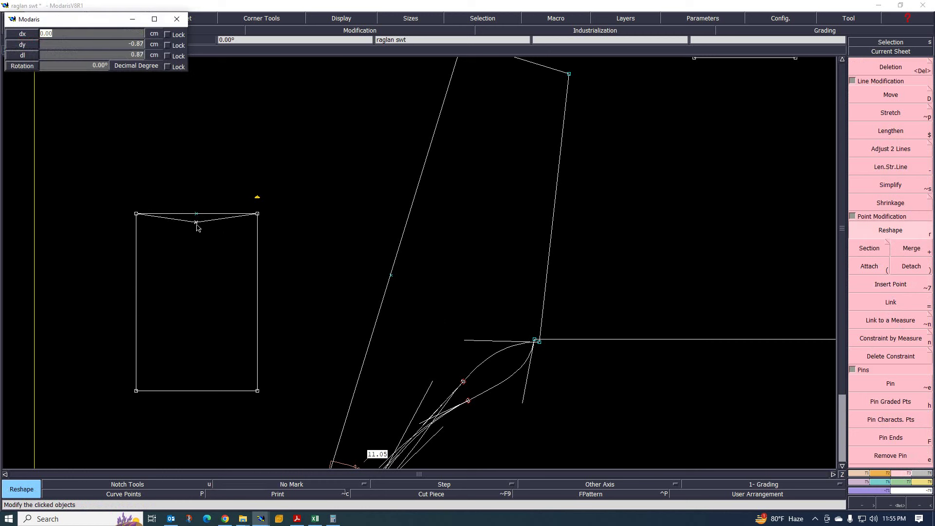
{"action": "key", "text": "Tab"}
{"action": "key", "text": "BackSpace"}
{"action": "type", "text": "-.8"}
{"action": "key", "text": "Return"}
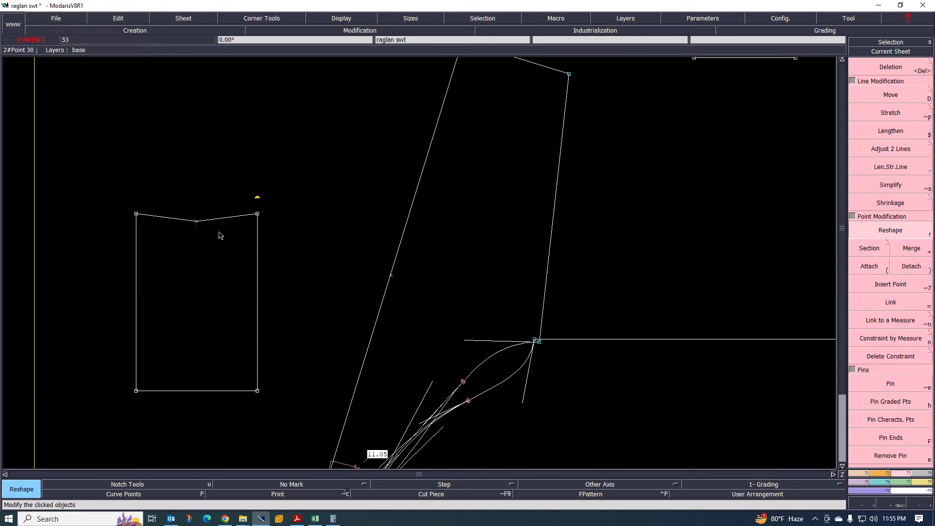
- Switch to Adobe Acrobat and examine the tracksuit spec's rib collar drawings and Facing Workmanship page
{"action": "key", "text": "F1"}
{"action": "scroll", "coordinate": [190, 287], "scroll_direction": "up", "scroll_amount": 3}
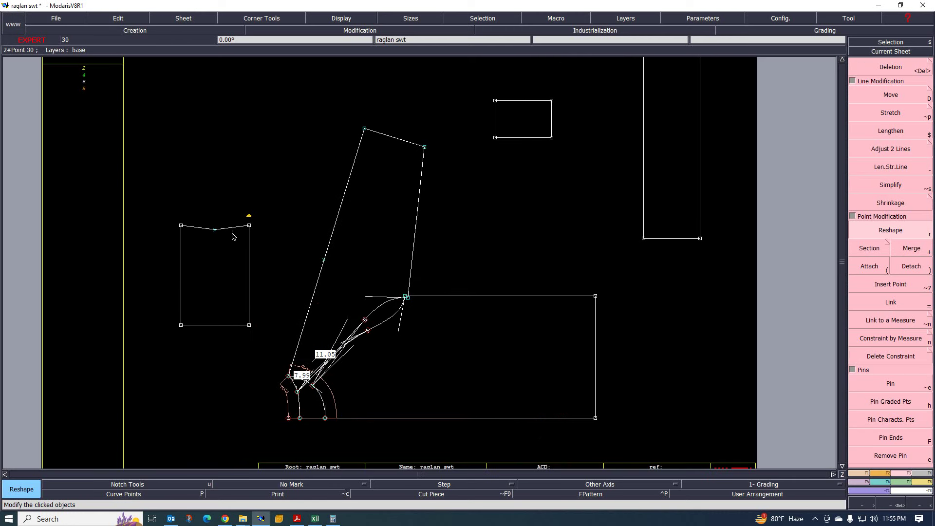
{"action": "scroll", "coordinate": [232, 234], "scroll_direction": "up", "scroll_amount": 2}
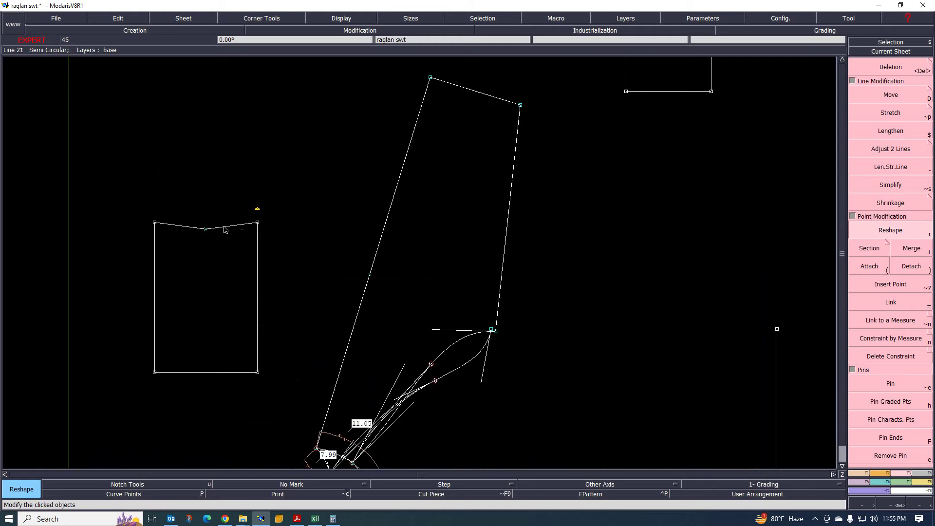
{"action": "key", "text": "F1"}
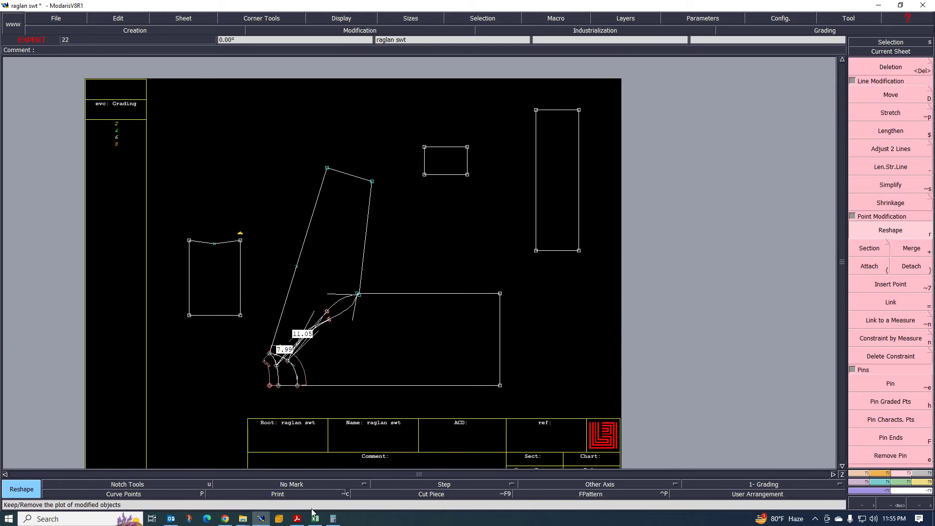
{"action": "left_click", "coordinate": [297, 519]}
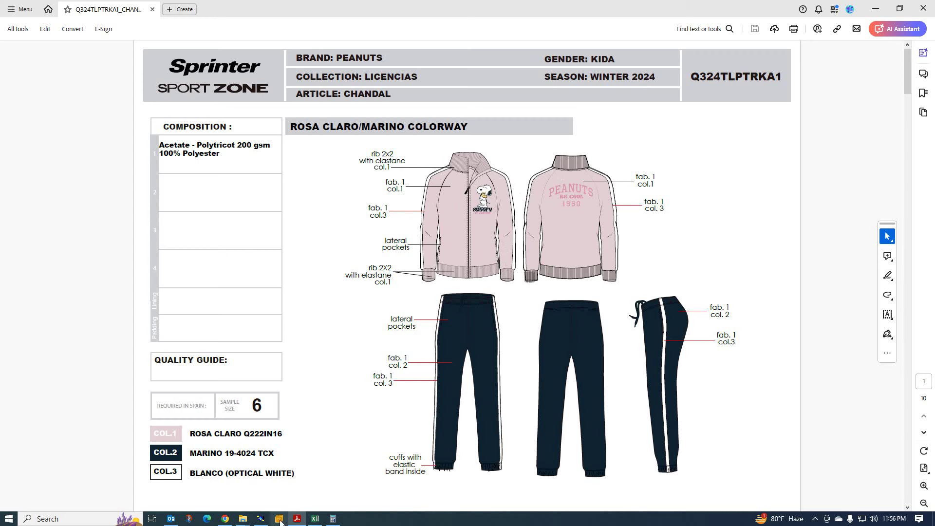
{"action": "left_click", "coordinate": [262, 518]}
{"action": "scroll", "coordinate": [440, 326], "scroll_direction": "up", "scroll_amount": 2}
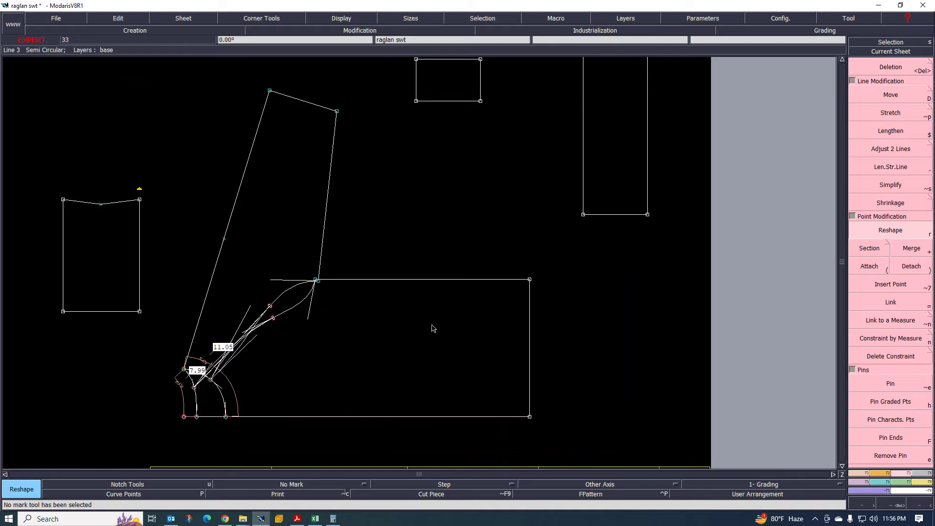
{"action": "left_click", "coordinate": [296, 519]}
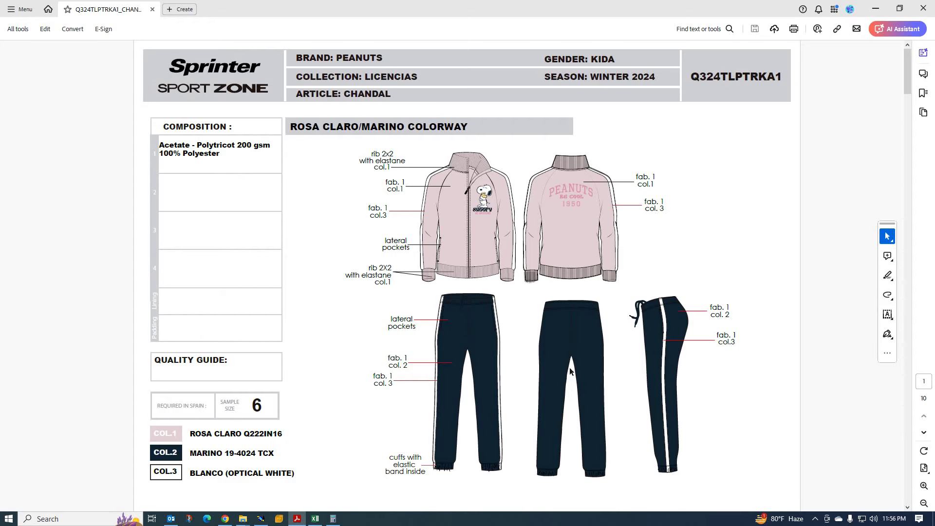
{"action": "scroll", "coordinate": [577, 349], "scroll_direction": "down", "scroll_amount": 6}
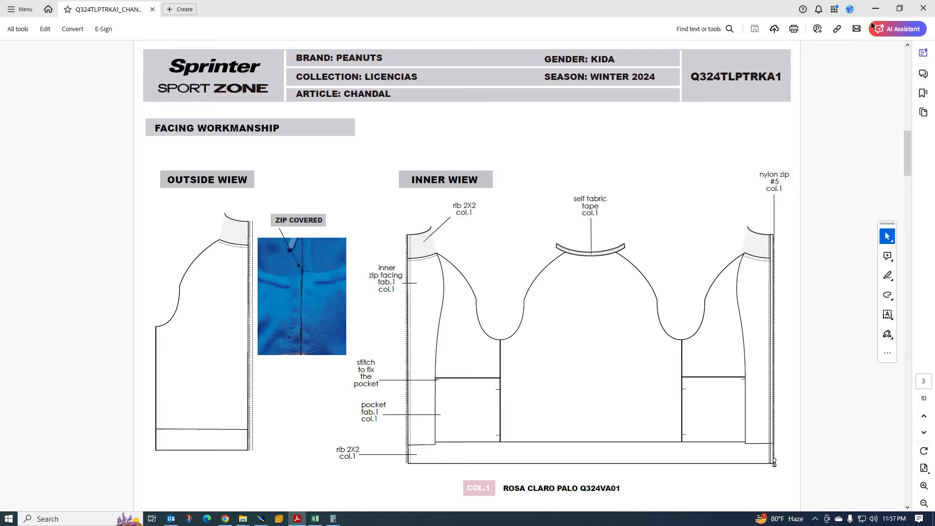
- Return to Modaris and inspect the front and back neckline curves where they meet the raglan seams
{"action": "left_click", "coordinate": [269, 519]}
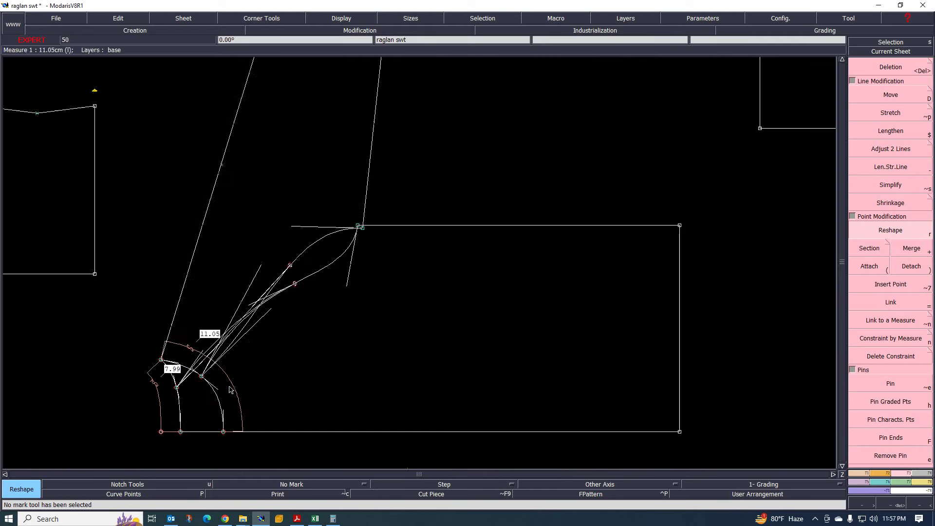
{"action": "scroll", "coordinate": [226, 389], "scroll_direction": "up", "scroll_amount": 2}
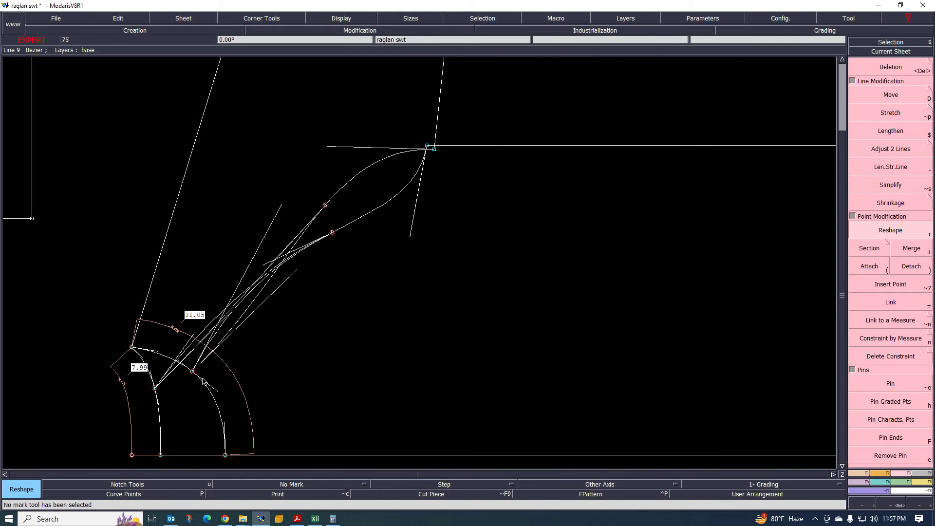
{"action": "scroll", "coordinate": [203, 382], "scroll_direction": "up", "scroll_amount": 1}
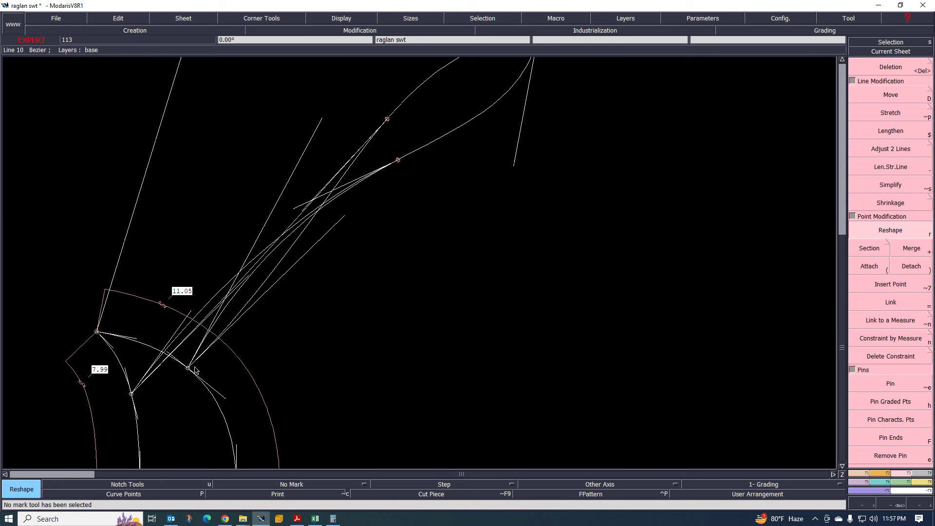
{"action": "scroll", "coordinate": [335, 344], "scroll_direction": "down", "scroll_amount": 2}
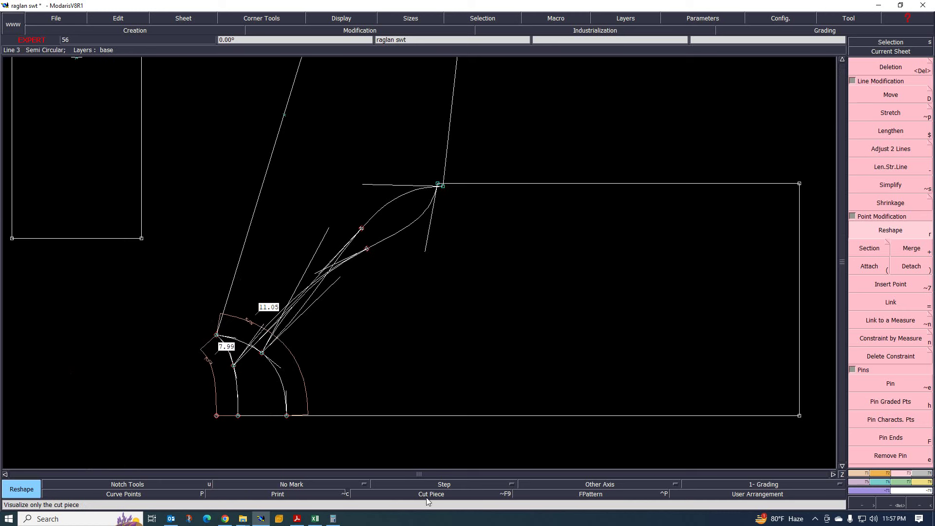
- Switch to Adobe Acrobat to check the inner zip facing on the Facing Workmanship drawing and return to Modaris
{"action": "left_click", "coordinate": [297, 520]}
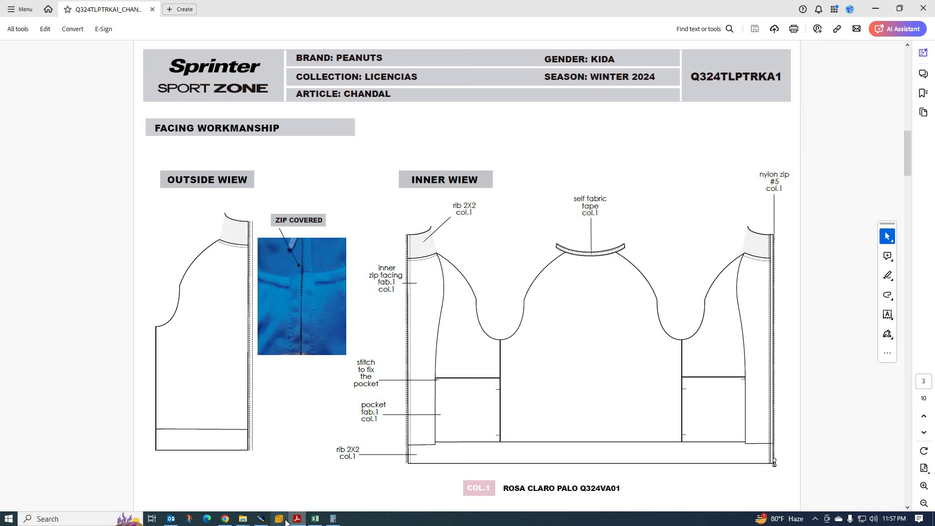
{"action": "left_click", "coordinate": [261, 520]}
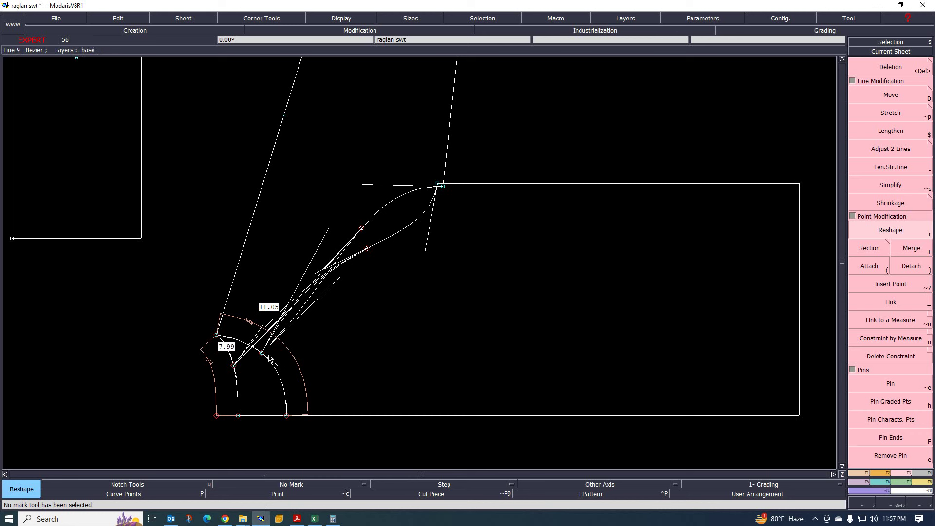
{"action": "scroll", "coordinate": [280, 350], "scroll_direction": "up", "scroll_amount": 2}
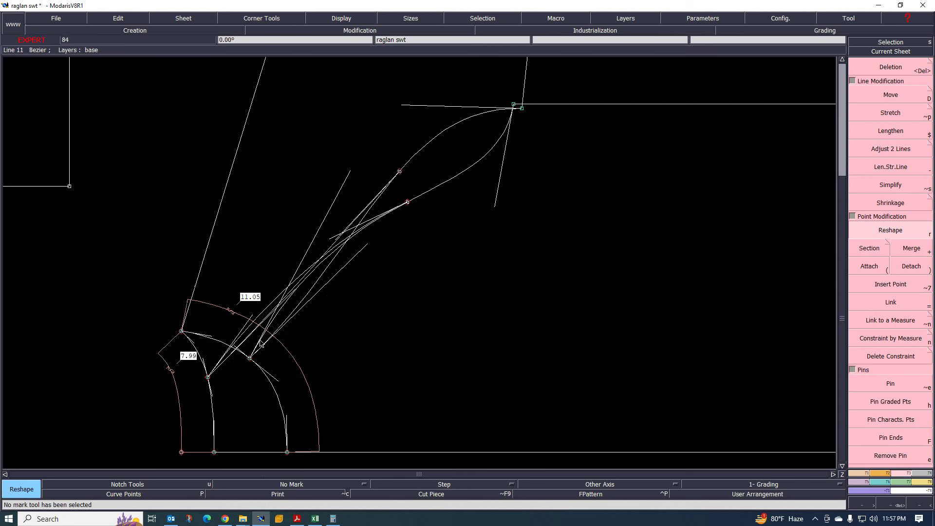
- Draw a three-point Bezier facing line from the front neckline's raglan point across the body to the hem line
{"action": "scroll", "coordinate": [273, 325], "scroll_direction": "down", "scroll_amount": 3}
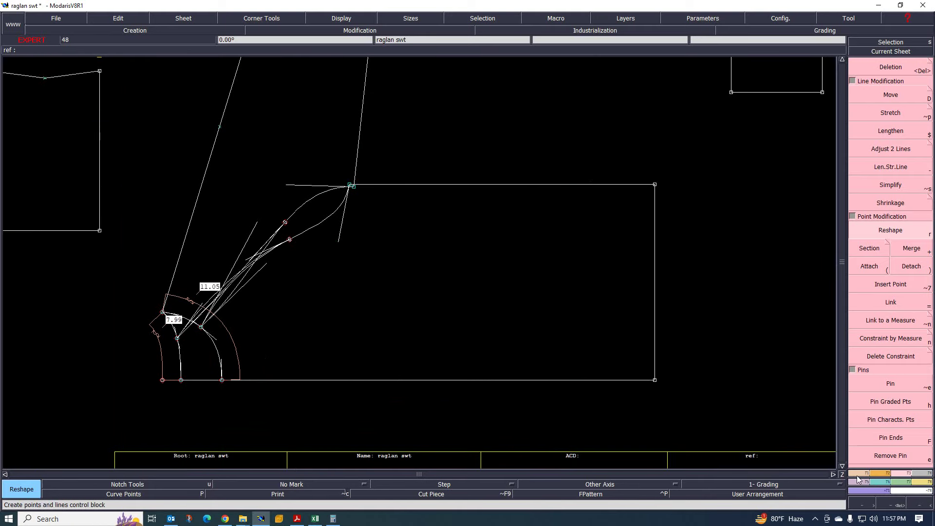
{"action": "scroll", "coordinate": [889, 328], "scroll_direction": "down", "scroll_amount": 1}
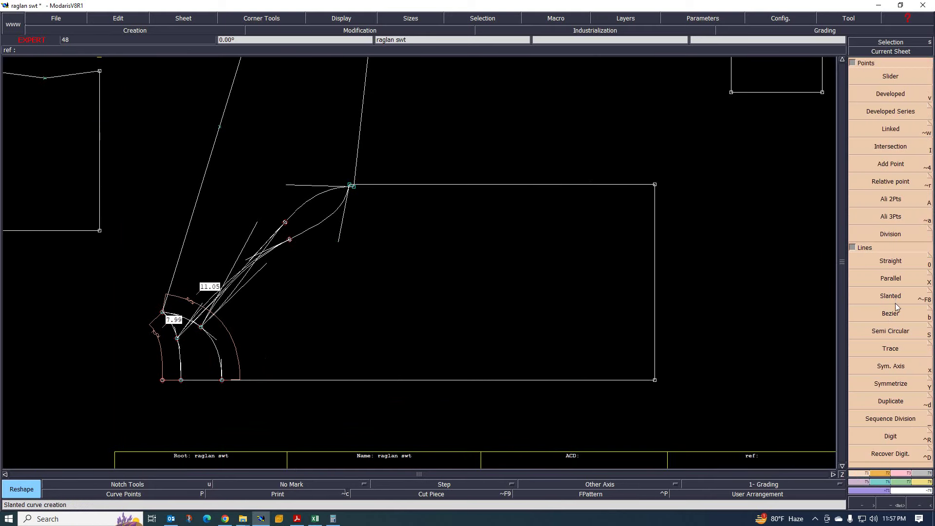
{"action": "left_click", "coordinate": [891, 313]}
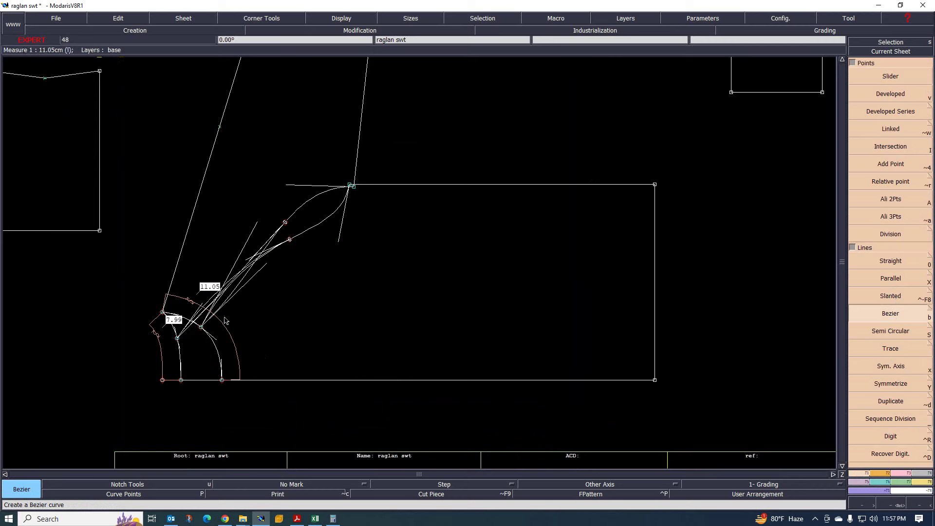
{"action": "scroll", "coordinate": [208, 329], "scroll_direction": "up", "scroll_amount": 2}
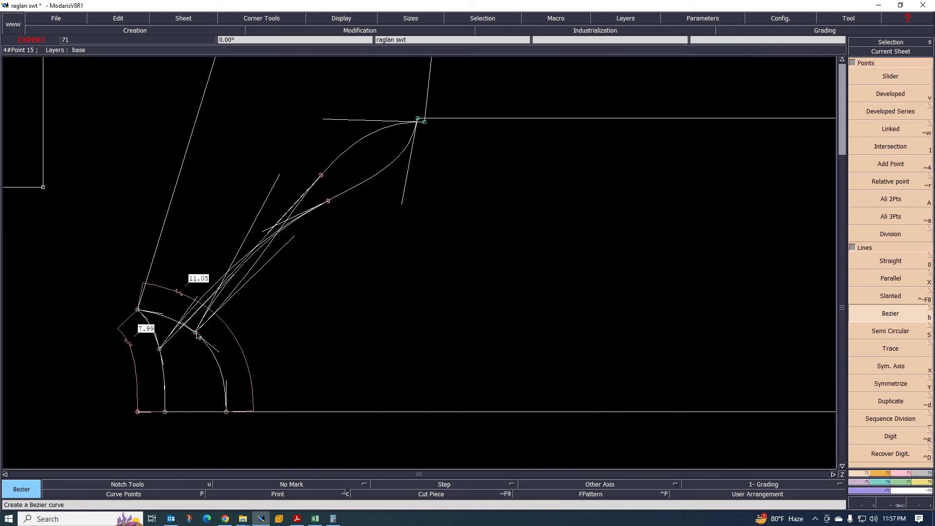
{"action": "scroll", "coordinate": [196, 334], "scroll_direction": "up", "scroll_amount": 2}
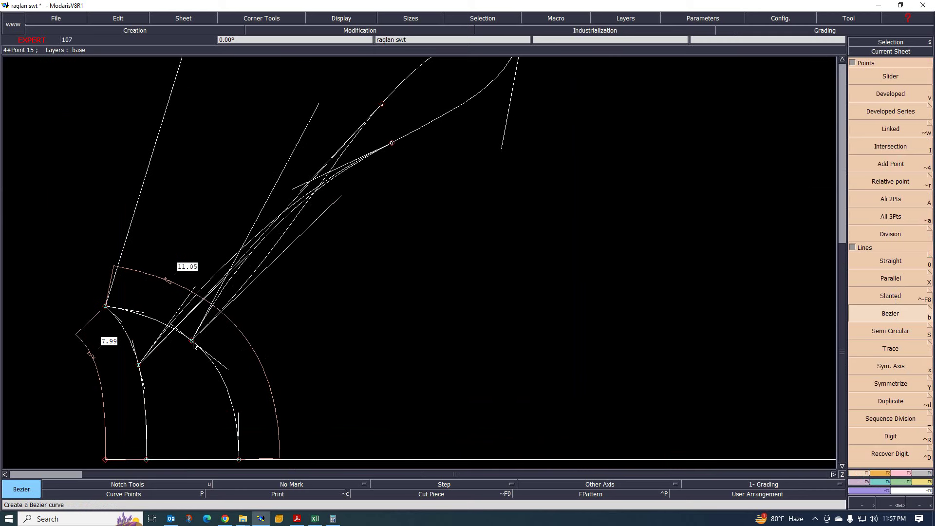
{"action": "left_click", "coordinate": [192, 341]}
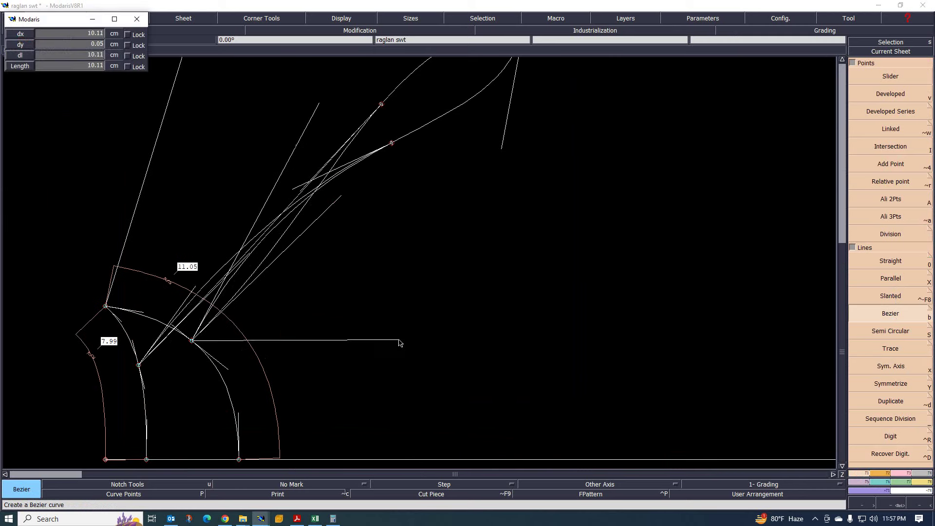
{"action": "scroll", "coordinate": [403, 347], "scroll_direction": "down", "scroll_amount": 3}
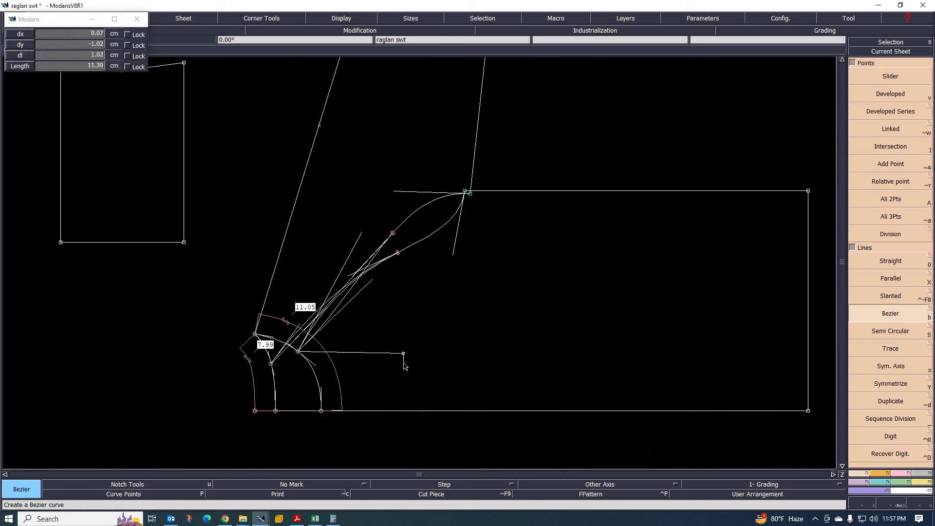
{"action": "left_click", "coordinate": [808, 373]}
{"action": "scroll", "coordinate": [809, 384], "scroll_direction": "up", "scroll_amount": 1}
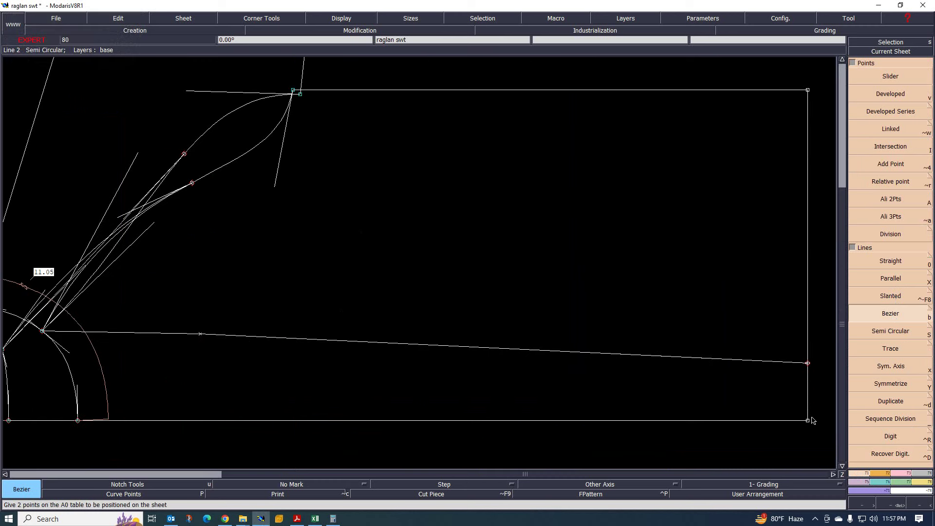
- Place a developed point at -4 cm along the hem line from the centre front corner and reshape the facing line's end onto it
{"action": "left_click", "coordinate": [887, 94]}
{"action": "left_click", "coordinate": [819, 369]}
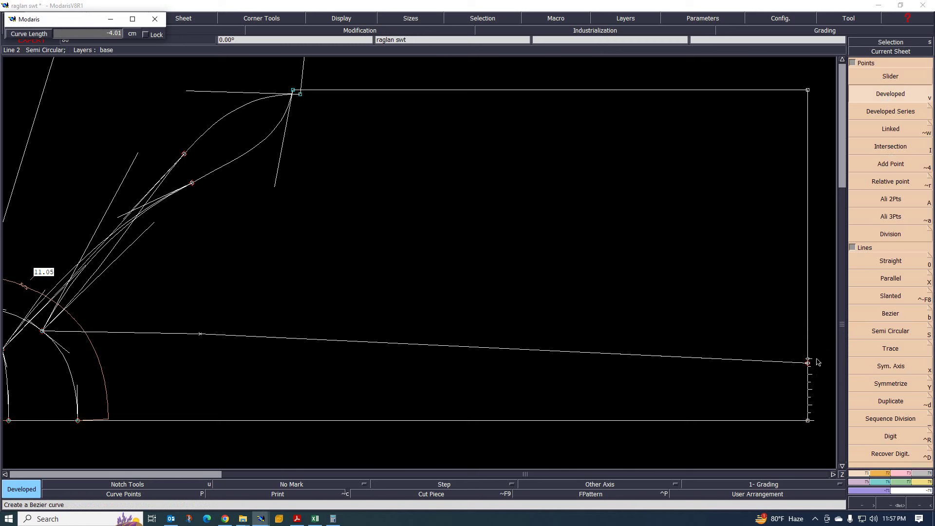
{"action": "type", "text": "-4"}
{"action": "key", "text": "Return"}
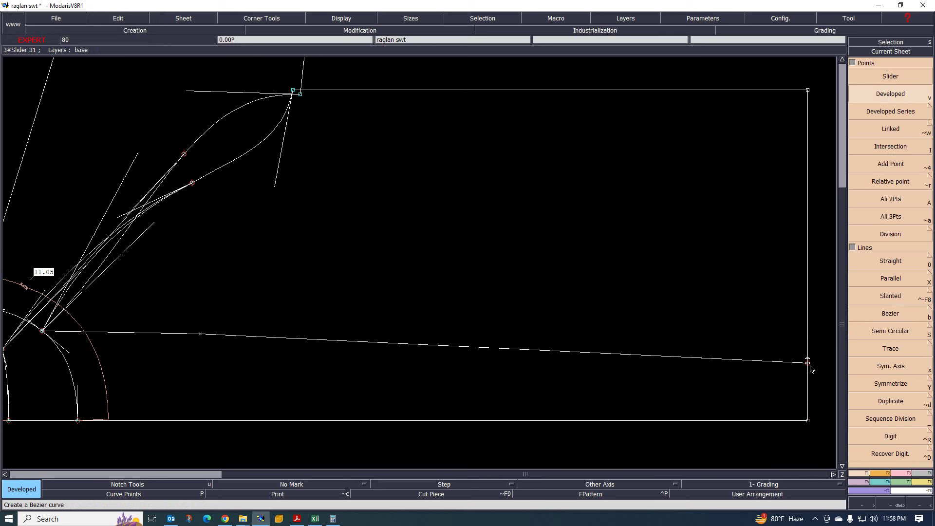
{"action": "key", "text": "Escape"}
{"action": "left_click_drag", "start_coordinate": [808, 364], "coordinate": [807, 358]}
- Reshape the facing line's tangents into a smooth curve, flattening it towards the hem and raising it slightly at the neckline
{"action": "scroll", "coordinate": [501, 388], "scroll_direction": "down", "scroll_amount": 3}
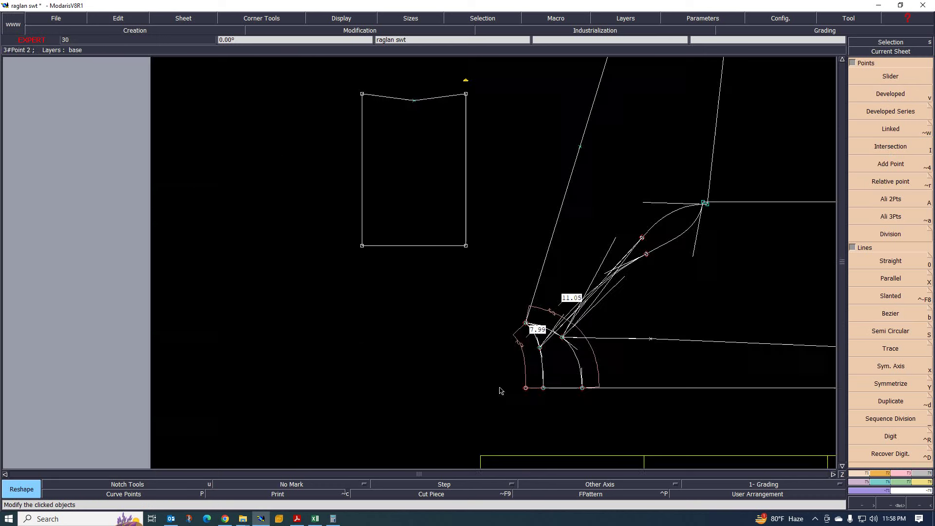
{"action": "scroll", "coordinate": [659, 357], "scroll_direction": "up", "scroll_amount": 2}
{"action": "scroll", "coordinate": [542, 366], "scroll_direction": "up", "scroll_amount": 1}
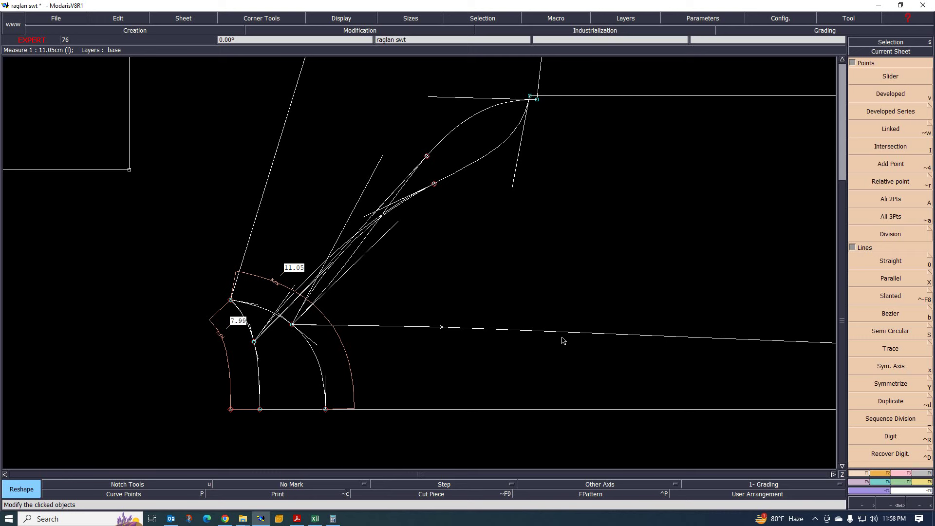
{"action": "scroll", "coordinate": [609, 396], "scroll_direction": "down", "scroll_amount": 3}
{"action": "scroll", "coordinate": [589, 392], "scroll_direction": "up", "scroll_amount": 1}
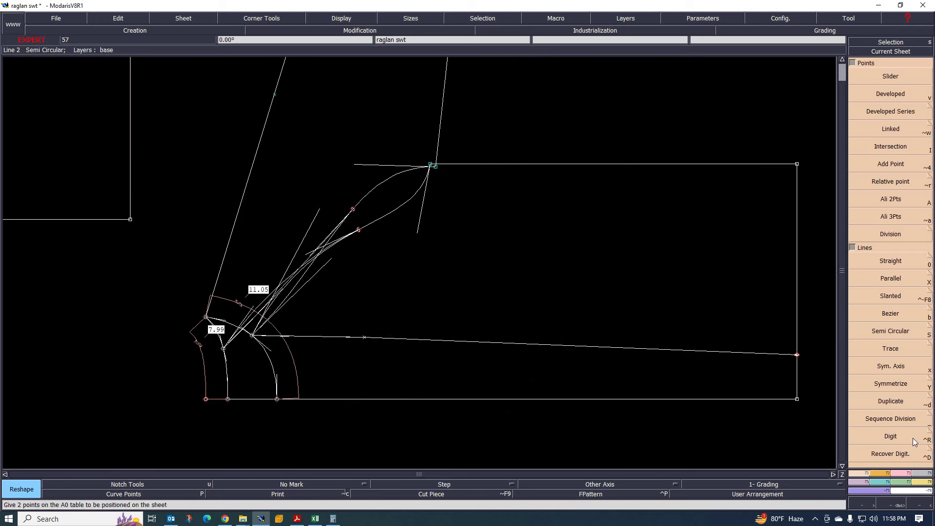
{"action": "right_click", "coordinate": [891, 458]}
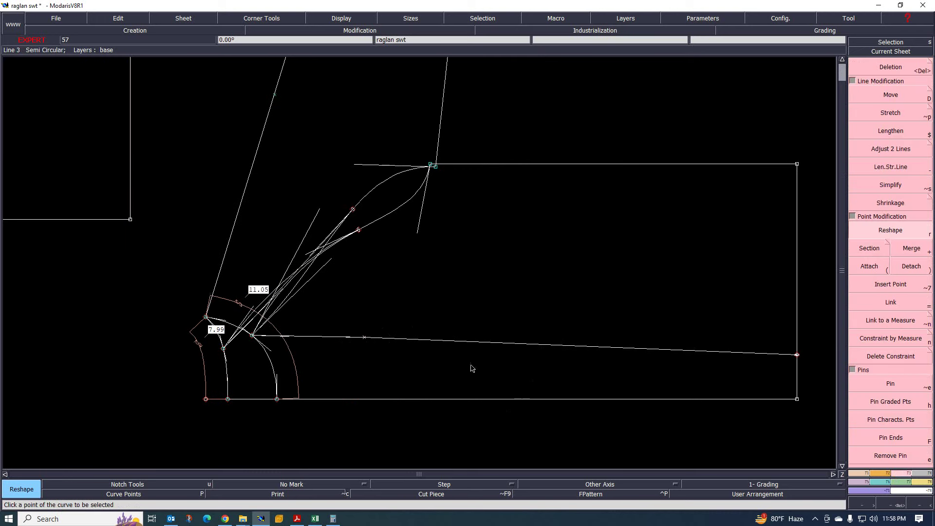
{"action": "left_click", "coordinate": [424, 344]}
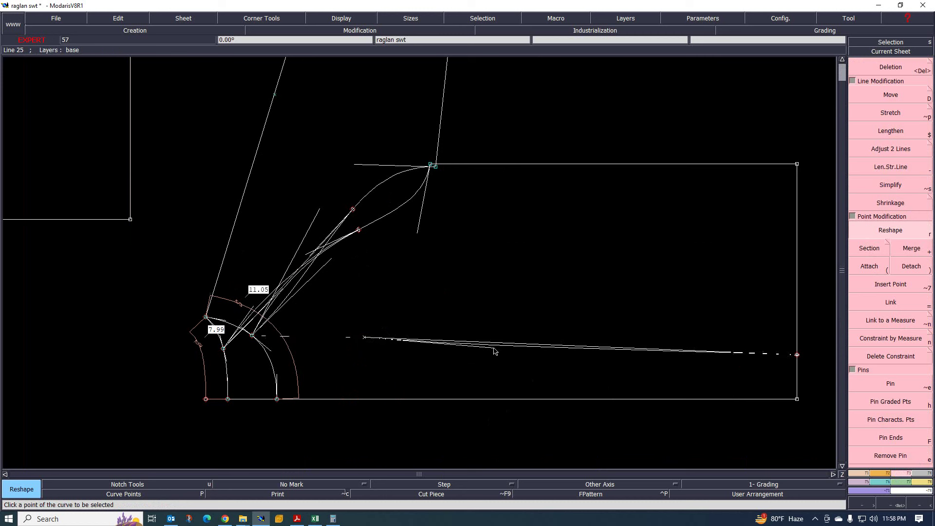
{"action": "left_click", "coordinate": [643, 355]}
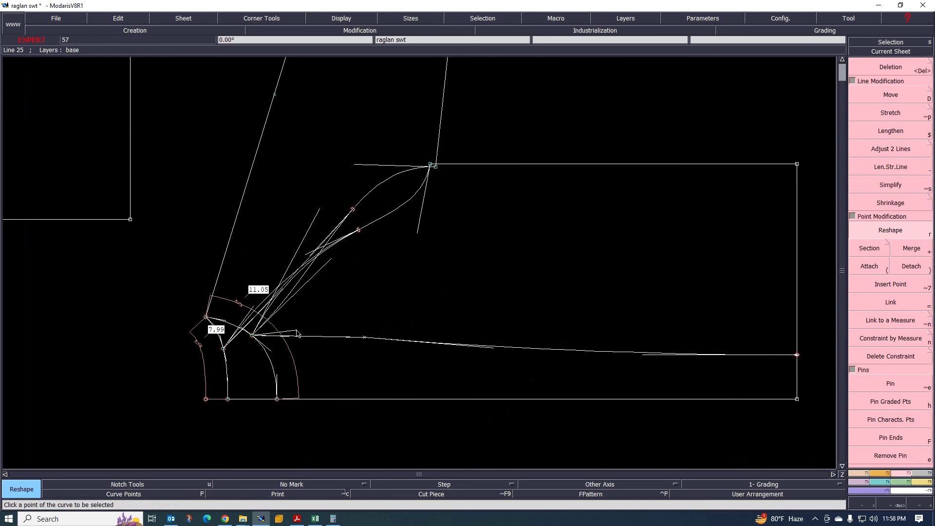
{"action": "scroll", "coordinate": [385, 331], "scroll_direction": "up", "scroll_amount": 3}
{"action": "scroll", "coordinate": [394, 337], "scroll_direction": "down", "scroll_amount": 3}
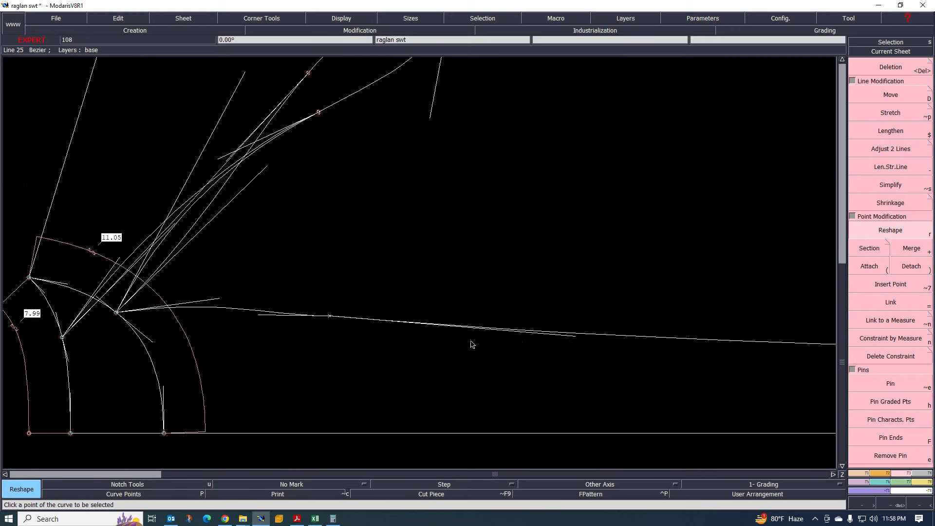
- Move the facing curve's intermediate point further towards the hem and adjust its tangents and the neckline tangent to smooth the bend
{"action": "left_click", "coordinate": [563, 336]}
{"action": "left_click", "coordinate": [549, 338]}
{"action": "left_click", "coordinate": [331, 319]}
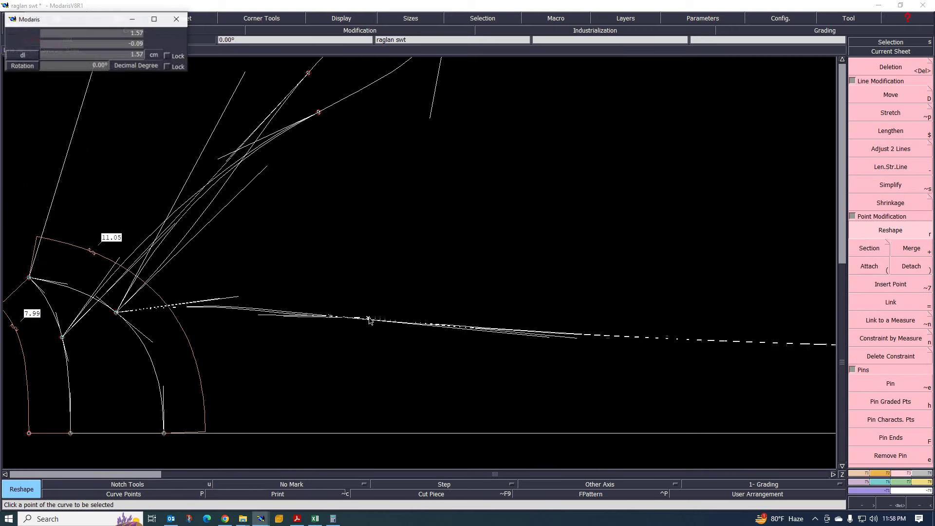
{"action": "left_click", "coordinate": [360, 319]}
{"action": "left_click", "coordinate": [239, 298]}
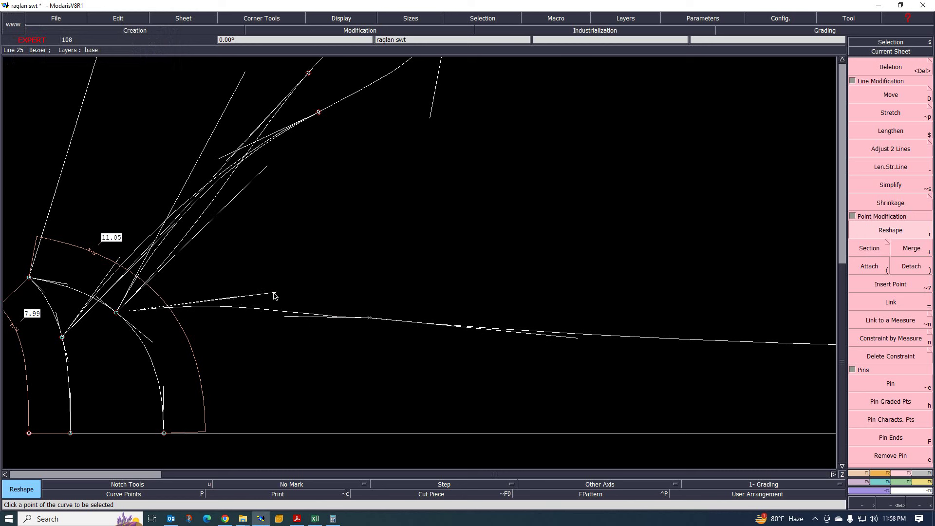
{"action": "left_click", "coordinate": [279, 291]}
{"action": "left_click", "coordinate": [567, 338]}
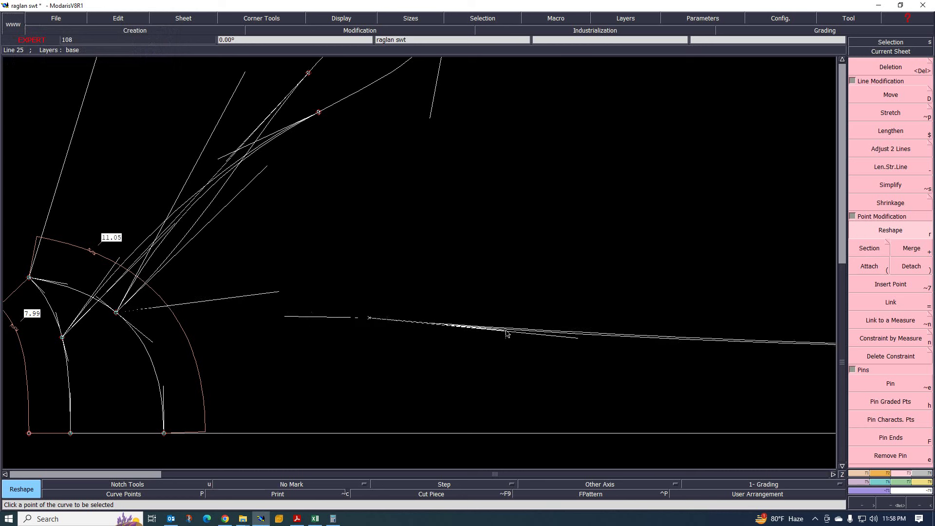
{"action": "left_click", "coordinate": [473, 335]}
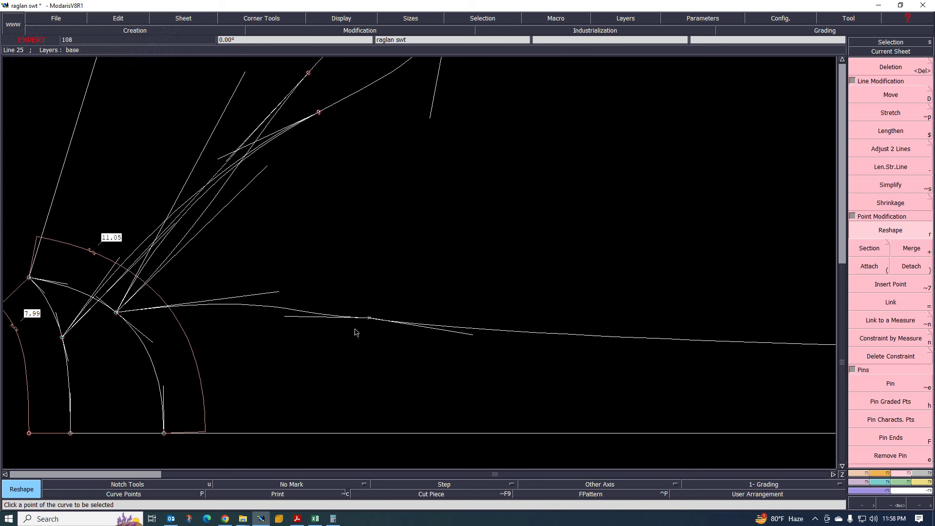
{"action": "left_click", "coordinate": [298, 317]}
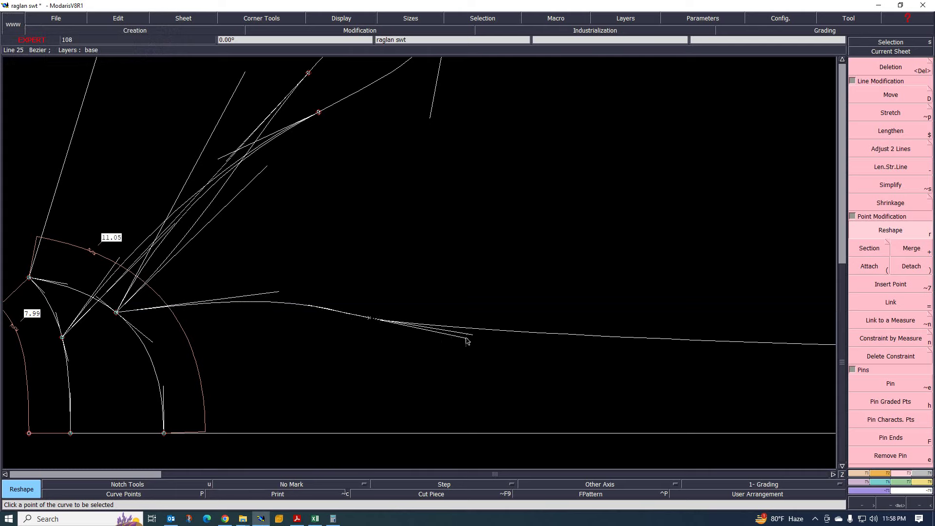
{"action": "left_click", "coordinate": [481, 343]}
{"action": "scroll", "coordinate": [421, 383], "scroll_direction": "down", "scroll_amount": 2}
{"action": "scroll", "coordinate": [421, 383], "scroll_direction": "up", "scroll_amount": 1}
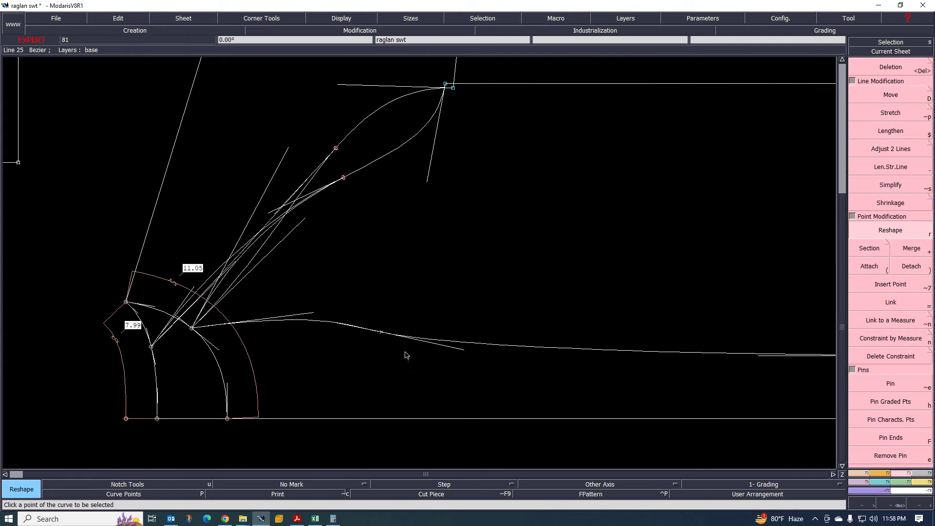
- Shift the facing curve's intermediate point slightly towards centre front and shorten the tangent at the neckline end
{"action": "left_click", "coordinate": [382, 334]}
{"action": "left_click", "coordinate": [384, 340]}
{"action": "scroll", "coordinate": [384, 378], "scroll_direction": "down", "scroll_amount": 2}
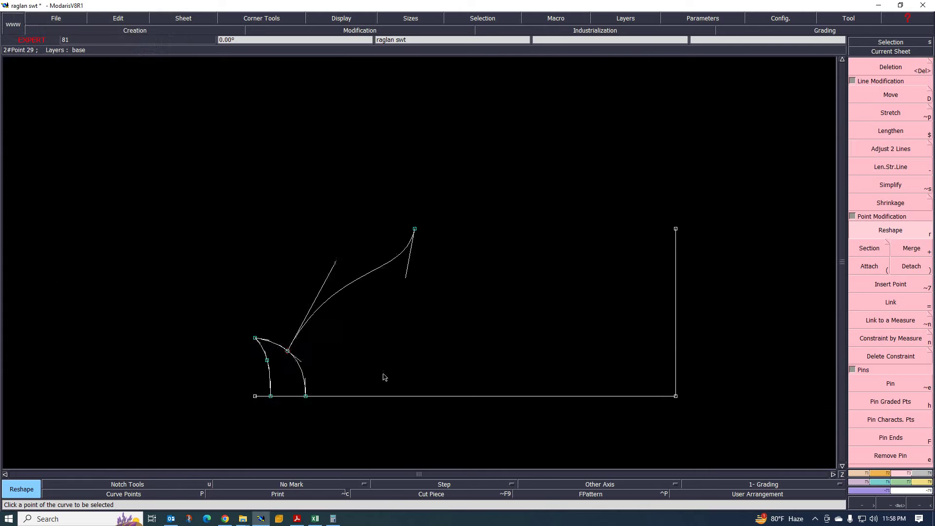
{"action": "scroll", "coordinate": [453, 384], "scroll_direction": "up", "scroll_amount": 2}
{"action": "left_click", "coordinate": [299, 330]}
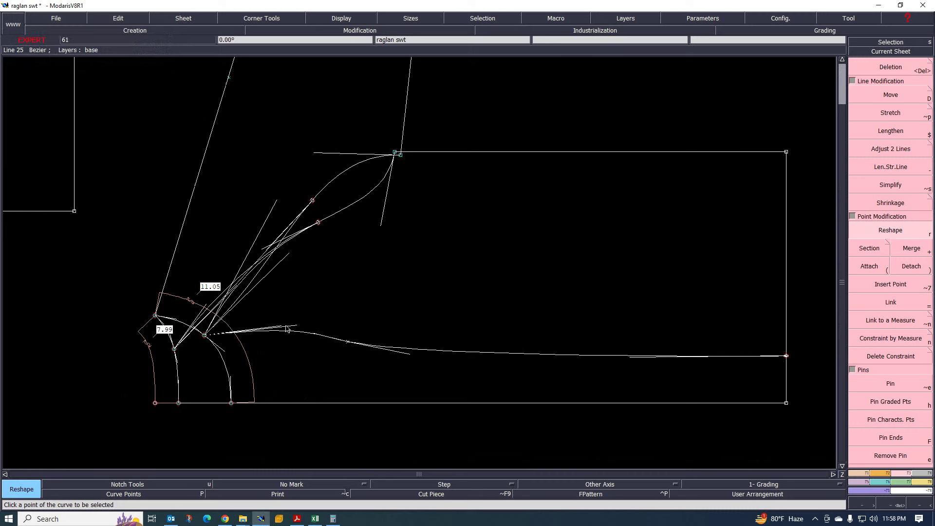
- Examine the reshaped facing curve between the neckline and the hem against the surrounding front outline
{"action": "scroll", "coordinate": [382, 362], "scroll_direction": "up", "scroll_amount": 1}
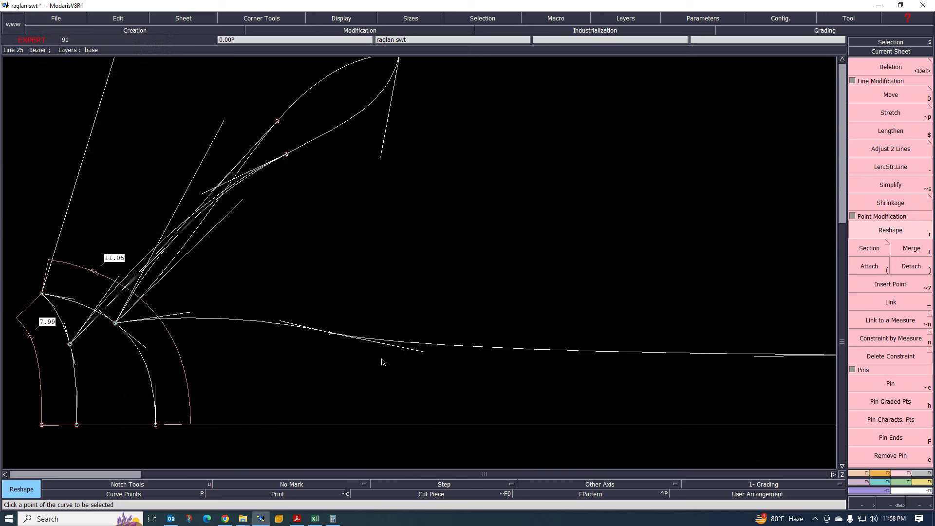
{"action": "scroll", "coordinate": [341, 384], "scroll_direction": "down", "scroll_amount": 1}
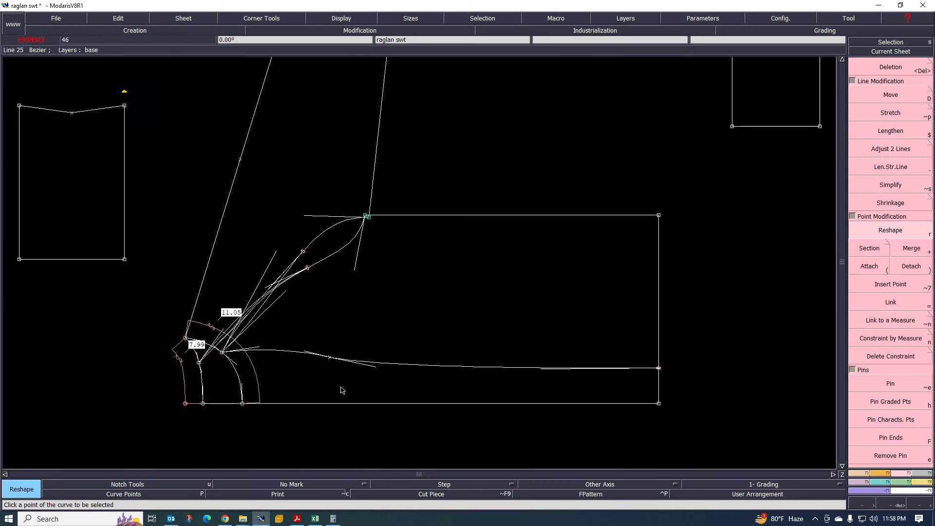
{"action": "scroll", "coordinate": [317, 395], "scroll_direction": "up", "scroll_amount": 2}
{"action": "scroll", "coordinate": [224, 368], "scroll_direction": "down", "scroll_amount": 1}
{"action": "scroll", "coordinate": [326, 392], "scroll_direction": "up", "scroll_amount": 1}
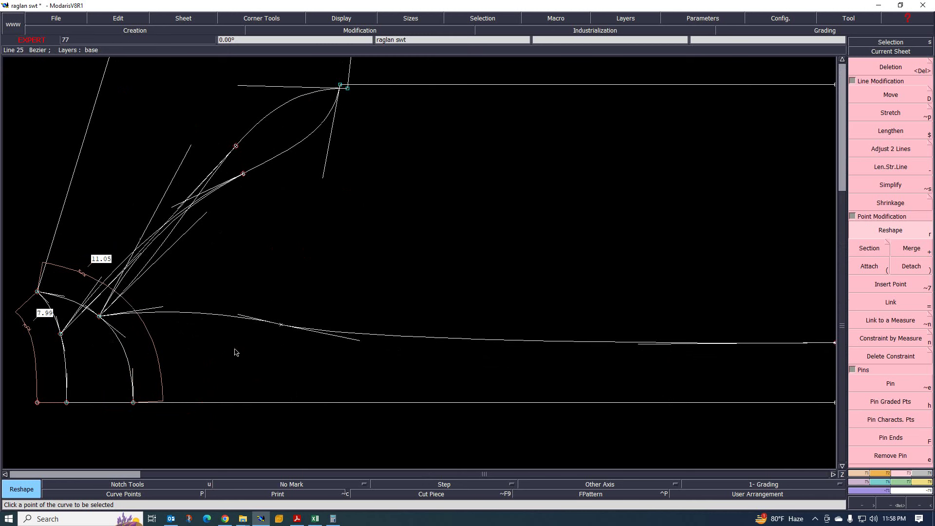
{"action": "scroll", "coordinate": [382, 355], "scroll_direction": "down", "scroll_amount": 1}
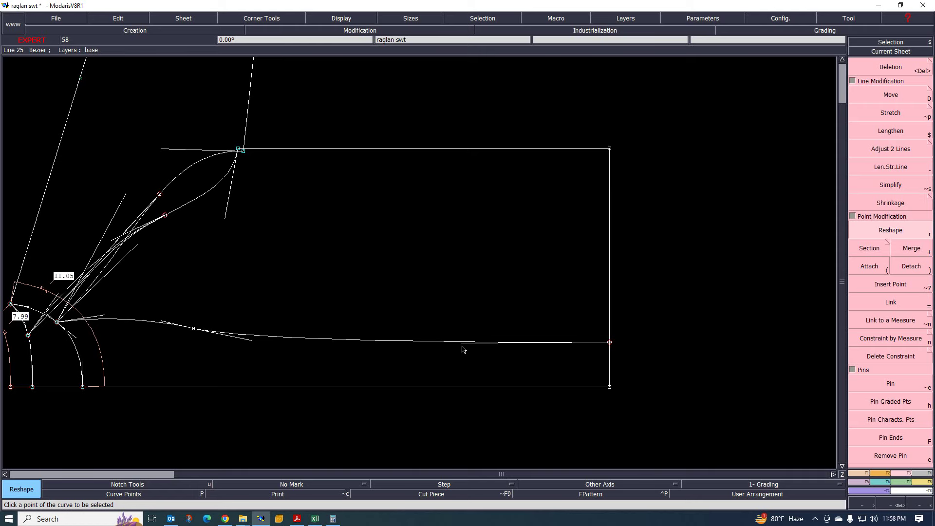
{"action": "scroll", "coordinate": [429, 361], "scroll_direction": "down", "scroll_amount": 1}
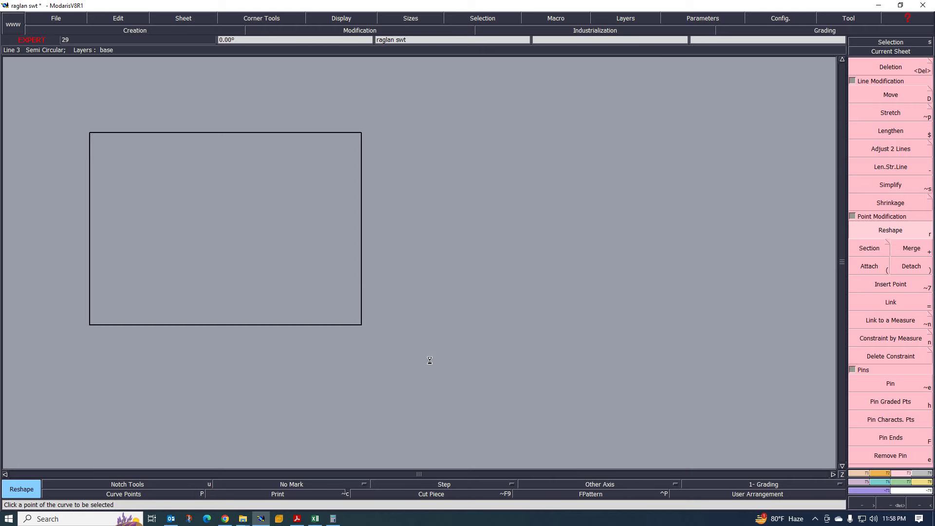
{"action": "scroll", "coordinate": [504, 279], "scroll_direction": "up", "scroll_amount": 1}
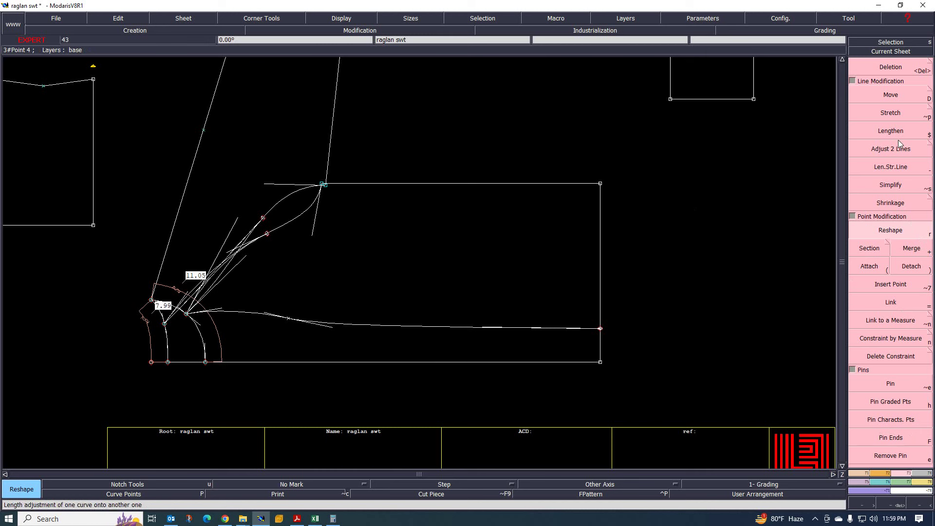
- Place a developed point on the front's side seam, 3.5 cm from the hem corner
{"action": "left_click", "coordinate": [855, 475]}
{"action": "left_click", "coordinate": [890, 94]}
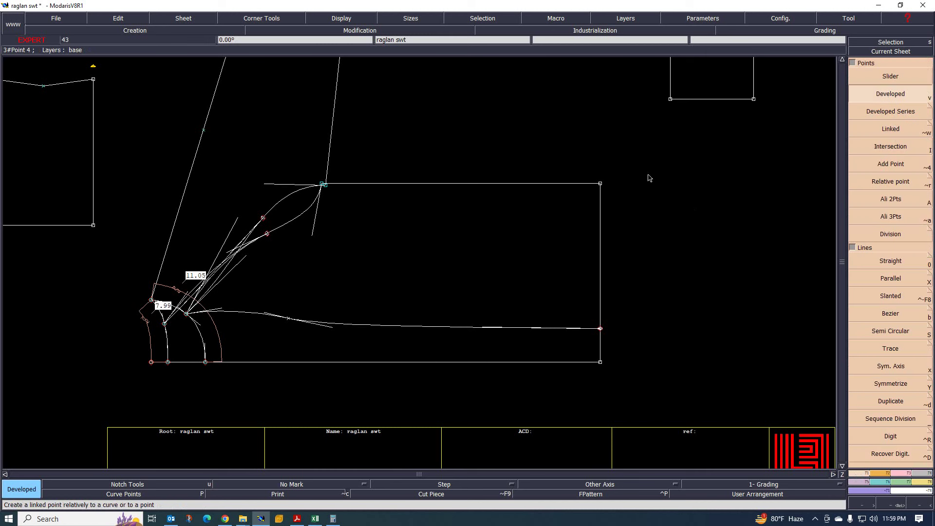
{"action": "left_click", "coordinate": [601, 186]}
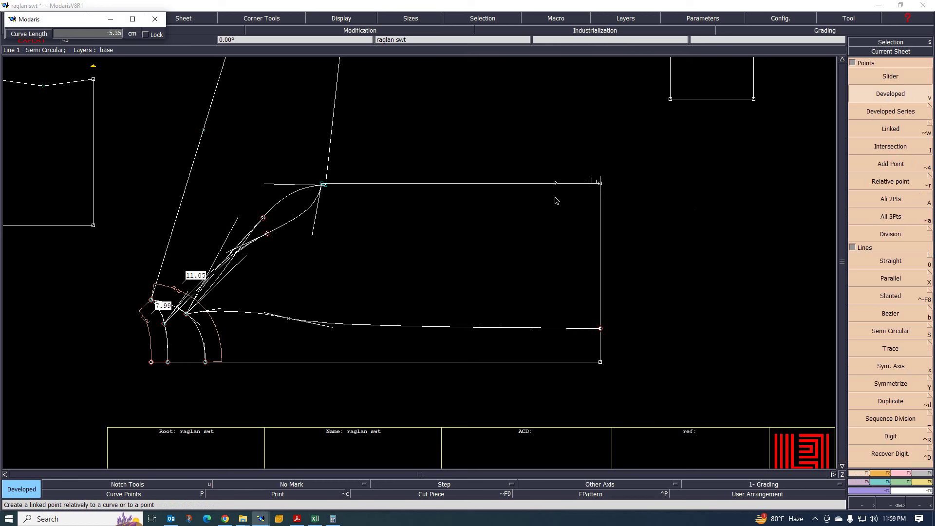
{"action": "key", "text": "BackSpace"}
{"action": "key", "text": "Return"}
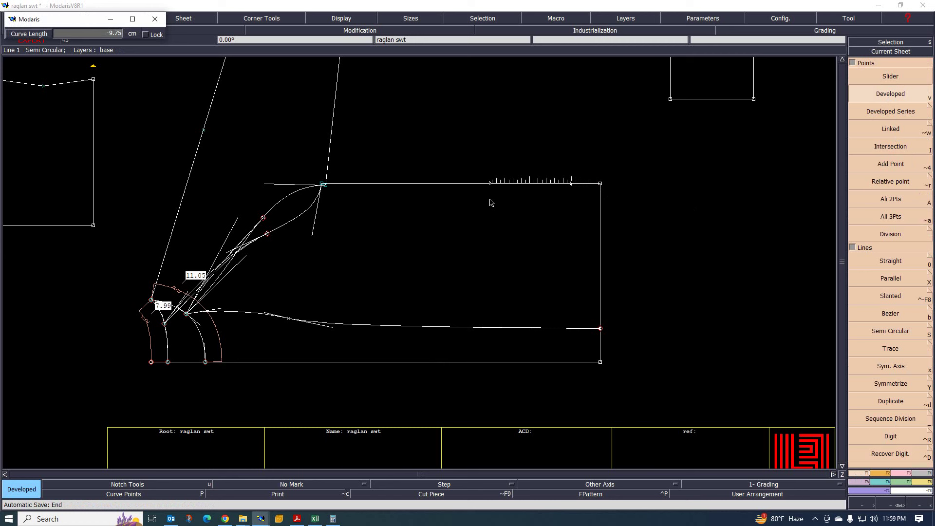
- Place two more developed points along the side seam, 12 cm beyond the first and another 3.5 cm further towards the underarm
{"action": "key", "text": "BackSpace"}
{"action": "type", "text": "-12"}
{"action": "key", "text": "Return"}
{"action": "left_click", "coordinate": [459, 183]}
{"action": "type", "text": "-3.5"}
{"action": "key", "text": "Return"}
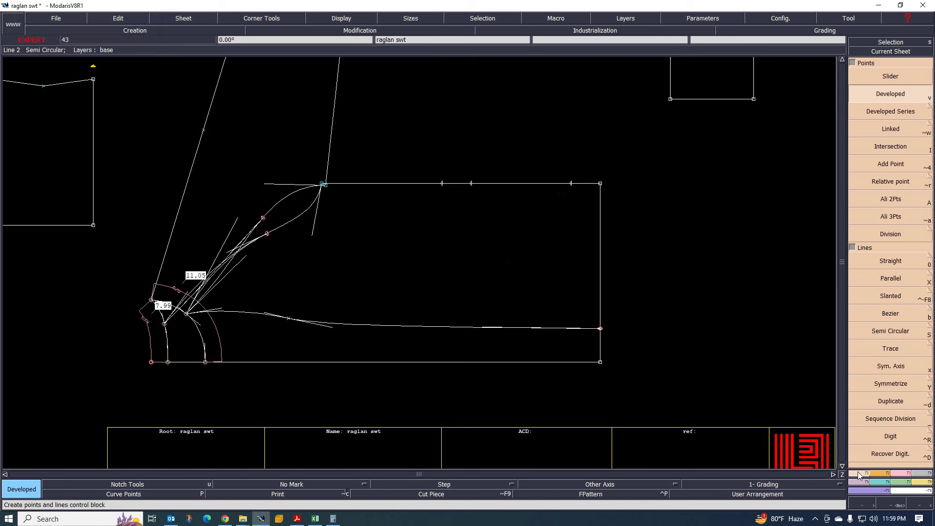
- Draw a Bezier line from the side-seam point nearest the underarm across the front to the inner facing line
{"action": "left_click", "coordinate": [893, 316]}
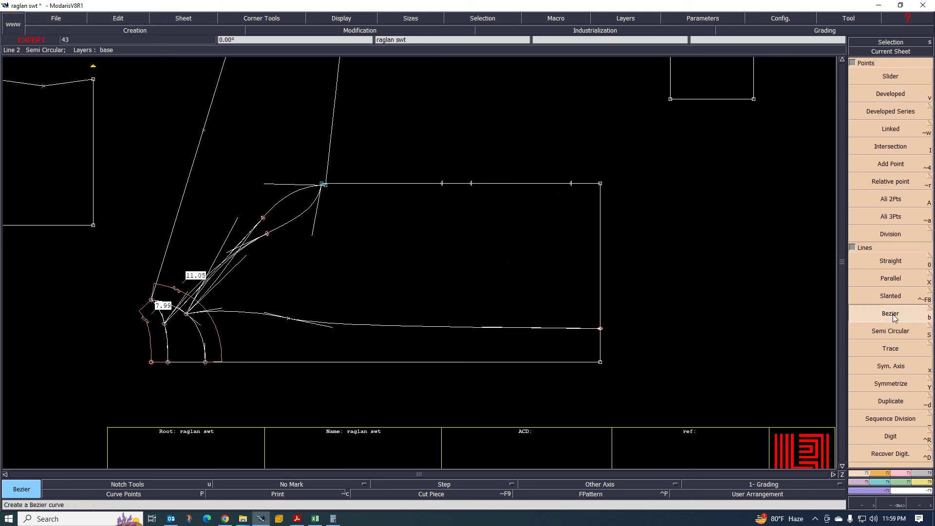
{"action": "left_click", "coordinate": [441, 183]}
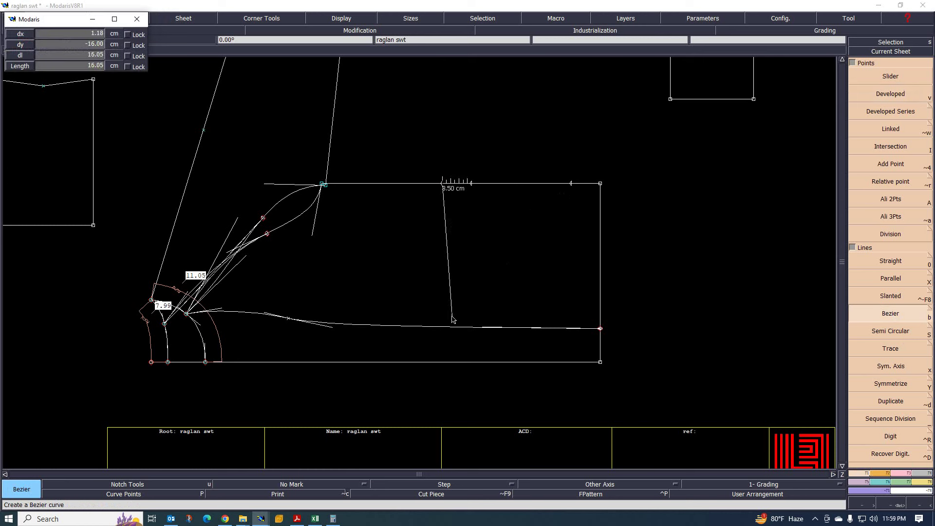
{"action": "left_click", "coordinate": [442, 329]}
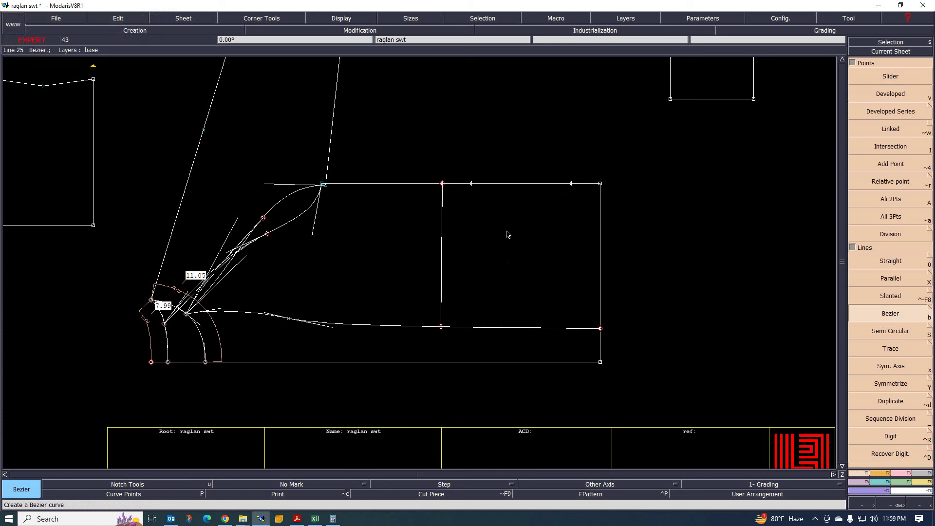
{"action": "left_click", "coordinate": [571, 184]}
{"action": "left_click", "coordinate": [572, 327]}
{"action": "key", "text": "ctrl+z"}
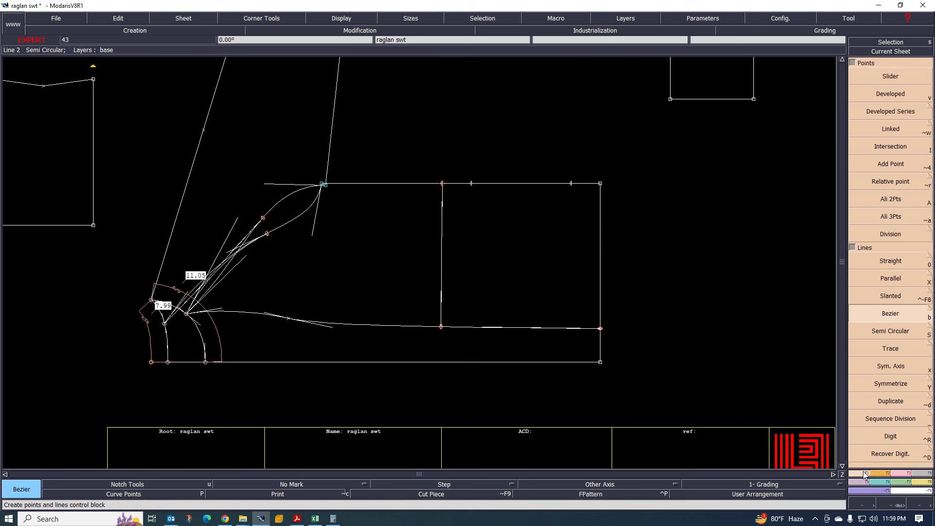
- Add notches at the two side-seam points that mark the ends of the 12 cm pocket opening
{"action": "left_click", "coordinate": [899, 473]}
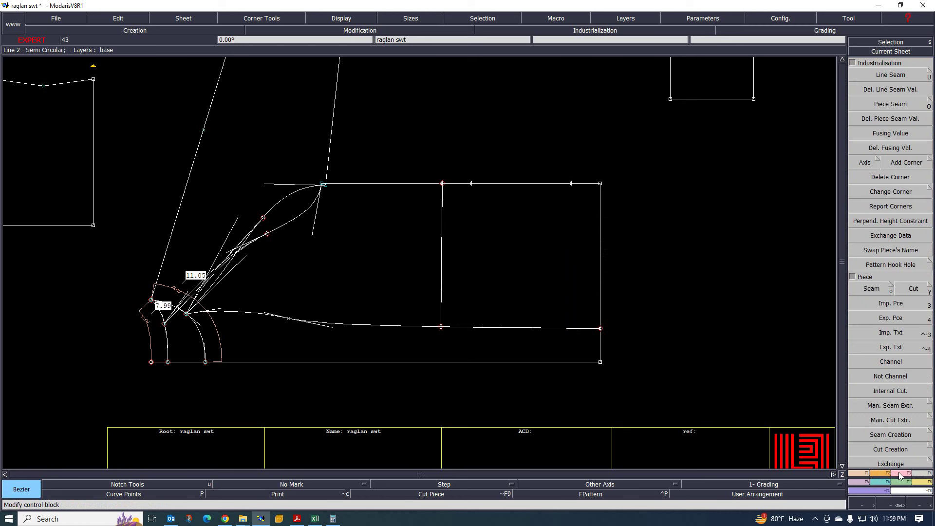
{"action": "left_click", "coordinate": [898, 472]}
{"action": "left_click", "coordinate": [925, 474]}
{"action": "left_click", "coordinate": [865, 483]}
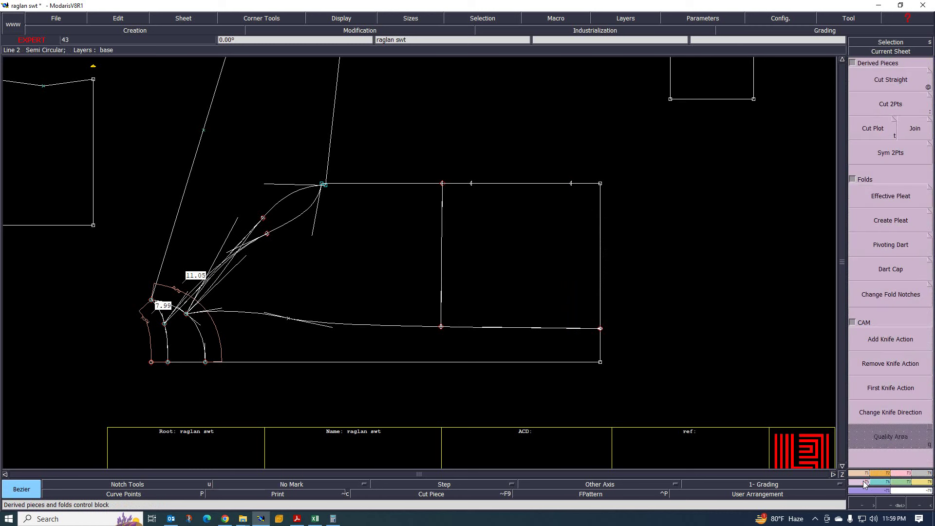
{"action": "left_click", "coordinate": [882, 475]}
{"action": "left_click", "coordinate": [883, 476]}
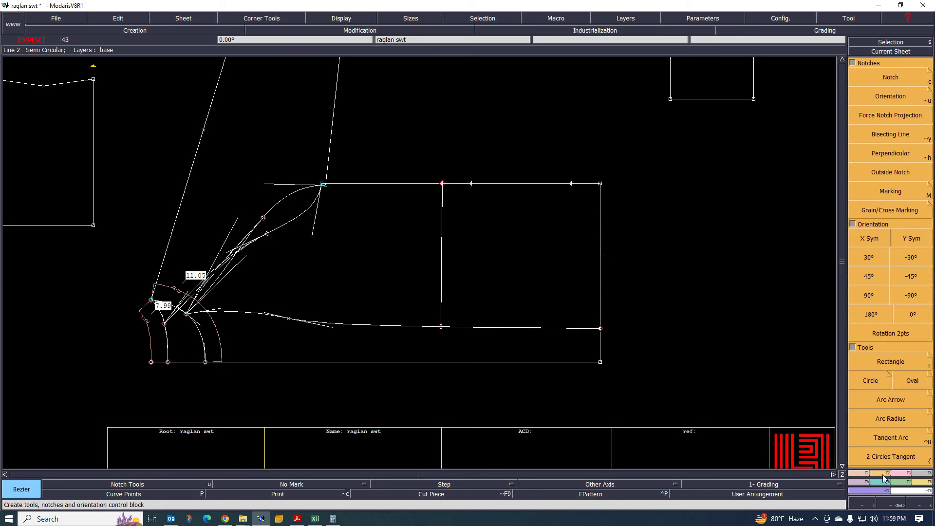
{"action": "left_click", "coordinate": [881, 79]}
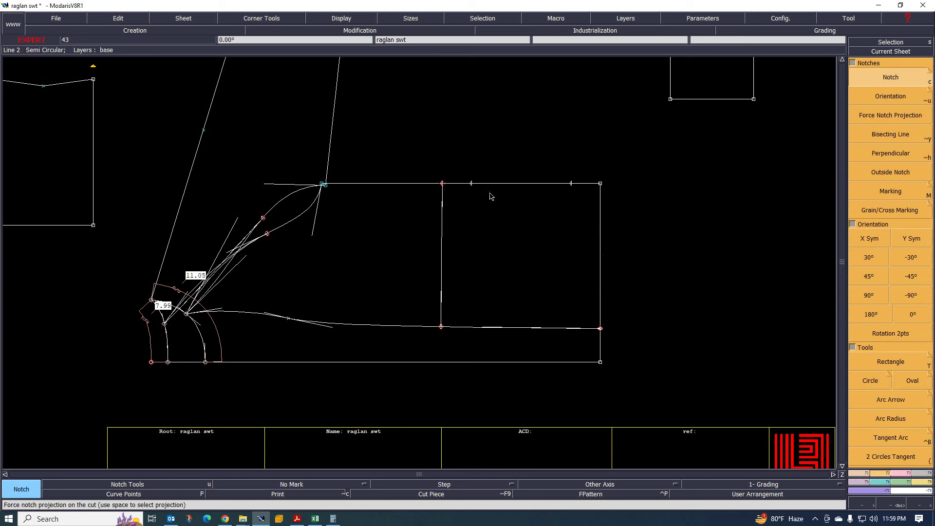
{"action": "left_click", "coordinate": [472, 185]}
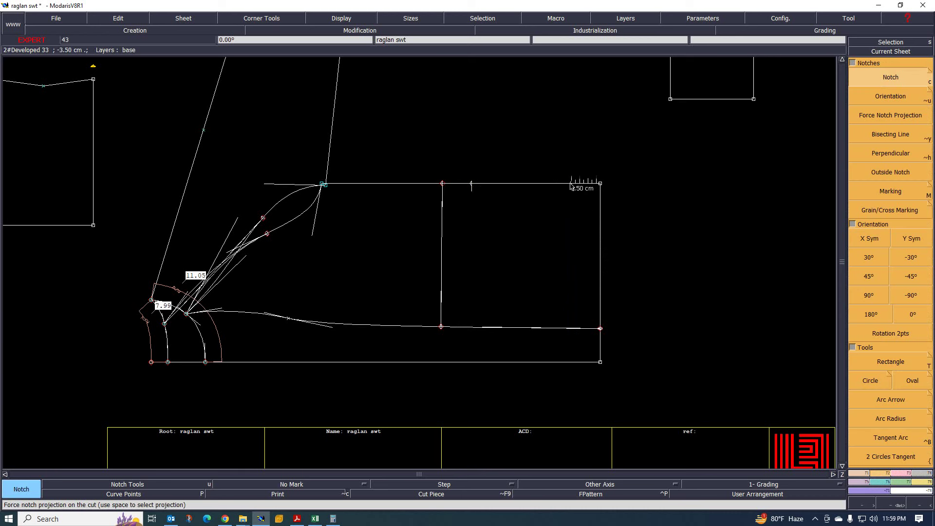
{"action": "left_click", "coordinate": [575, 203]}
- Switch to the tech pack PDF in Acrobat, examine the accessories page's garment sketch and trim positions, and return to Modaris
{"action": "scroll", "coordinate": [407, 210], "scroll_direction": "down", "scroll_amount": 3}
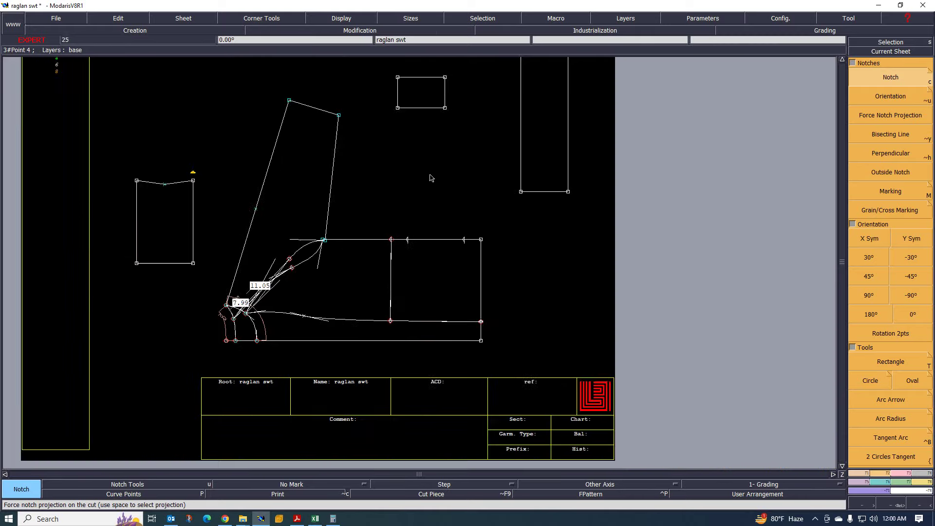
{"action": "scroll", "coordinate": [407, 227], "scroll_direction": "up", "scroll_amount": 2}
{"action": "scroll", "coordinate": [407, 227], "scroll_direction": "down", "scroll_amount": 3}
{"action": "scroll", "coordinate": [531, 258], "scroll_direction": "up", "scroll_amount": 2}
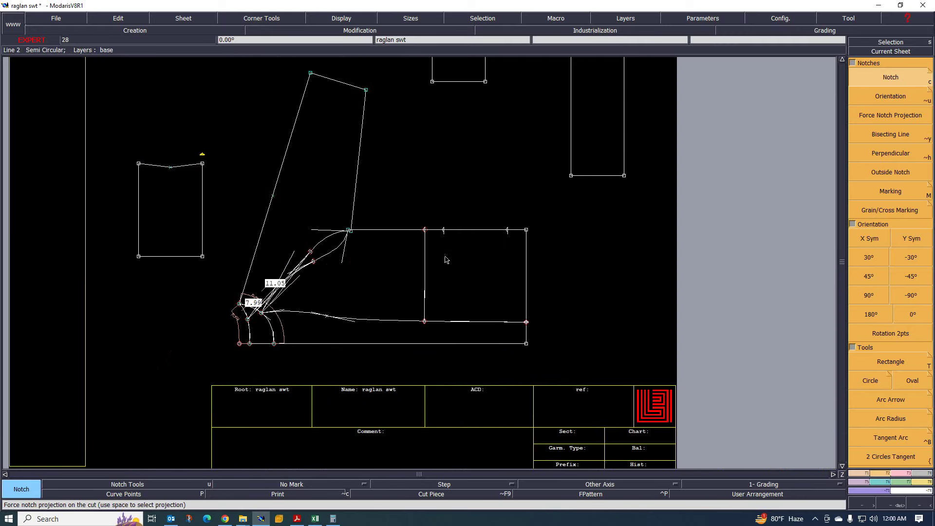
{"action": "scroll", "coordinate": [445, 259], "scroll_direction": "down", "scroll_amount": 2}
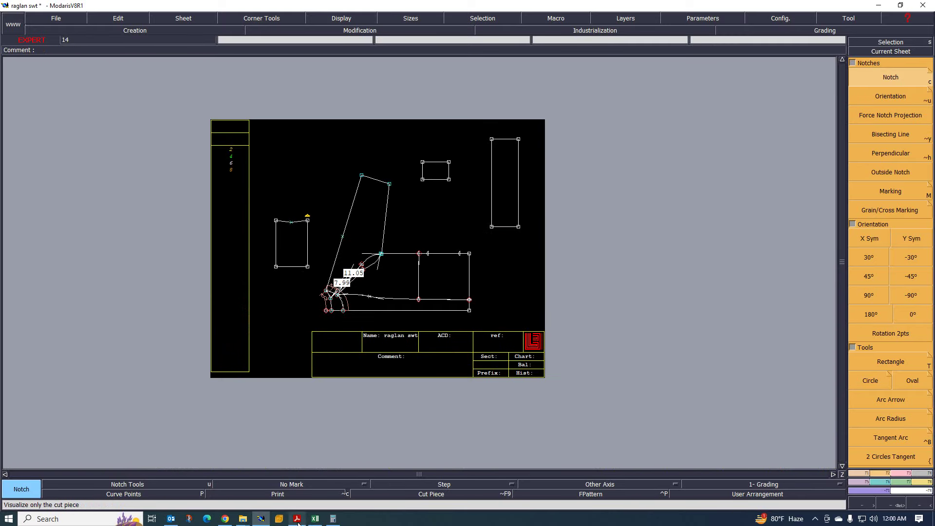
{"action": "left_click", "coordinate": [298, 467]}
{"action": "scroll", "coordinate": [359, 295], "scroll_direction": "down", "scroll_amount": 3}
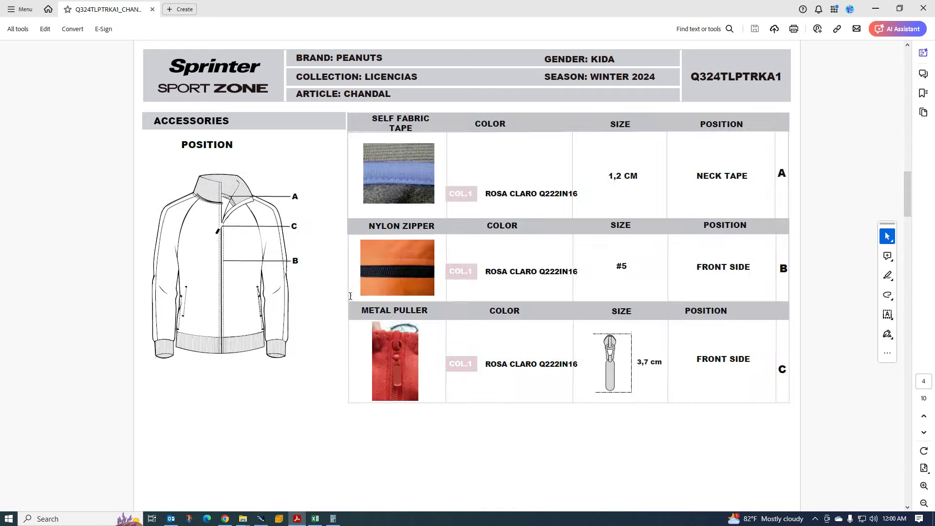
{"action": "scroll", "coordinate": [359, 312], "scroll_direction": "up", "scroll_amount": 3}
{"action": "scroll", "coordinate": [358, 312], "scroll_direction": "down", "scroll_amount": 3}
{"action": "scroll", "coordinate": [448, 314], "scroll_direction": "up", "scroll_amount": 3}
{"action": "scroll", "coordinate": [345, 331], "scroll_direction": "down", "scroll_amount": 3}
{"action": "left_click", "coordinate": [260, 518]}
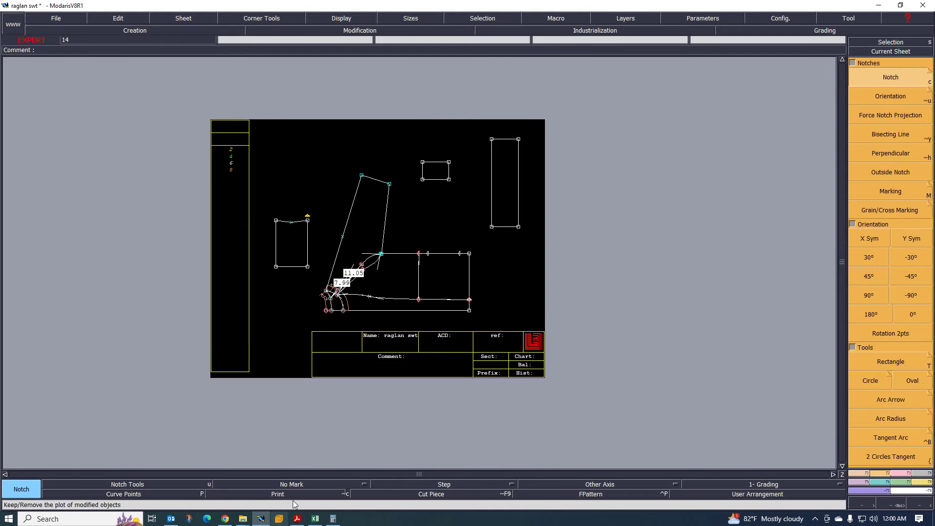
- Examine the raglan seam curves between the neckline and the underarm against the sleeve and front outlines
{"action": "scroll", "coordinate": [425, 242], "scroll_direction": "up", "scroll_amount": 1}
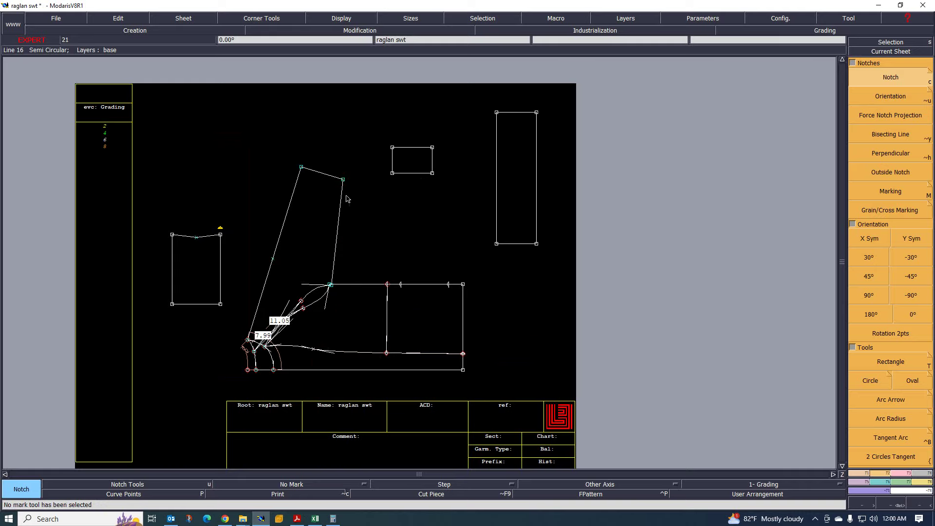
{"action": "scroll", "coordinate": [284, 236], "scroll_direction": "up", "scroll_amount": 1}
{"action": "scroll", "coordinate": [303, 324], "scroll_direction": "up", "scroll_amount": 1}
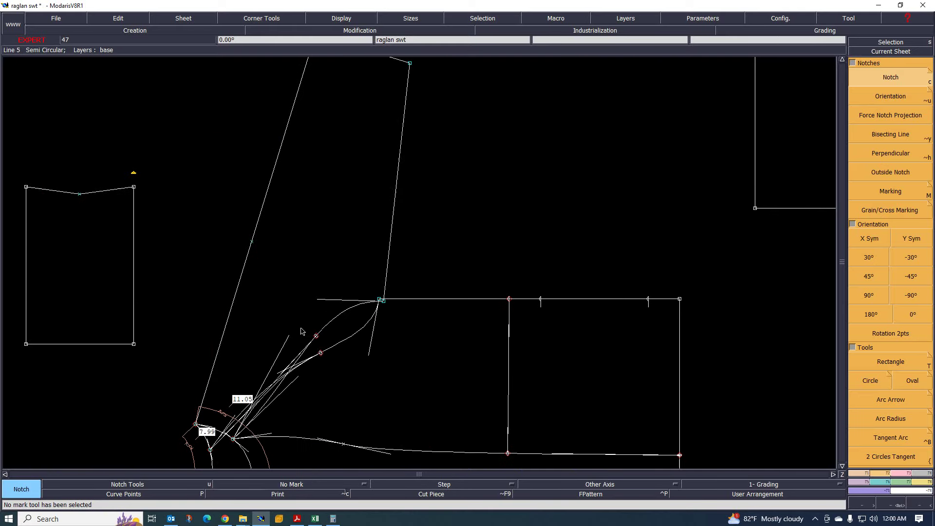
{"action": "scroll", "coordinate": [366, 336], "scroll_direction": "down", "scroll_amount": 2}
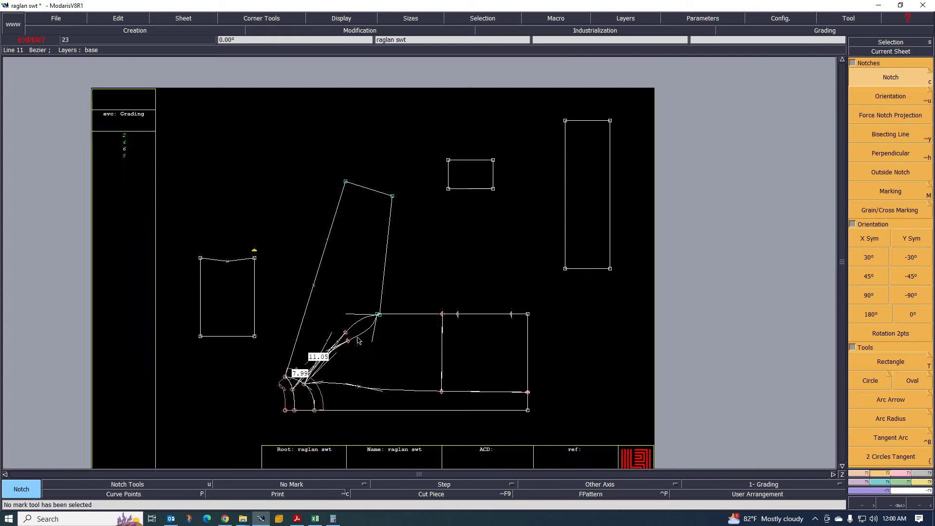
{"action": "scroll", "coordinate": [317, 272], "scroll_direction": "up", "scroll_amount": 1}
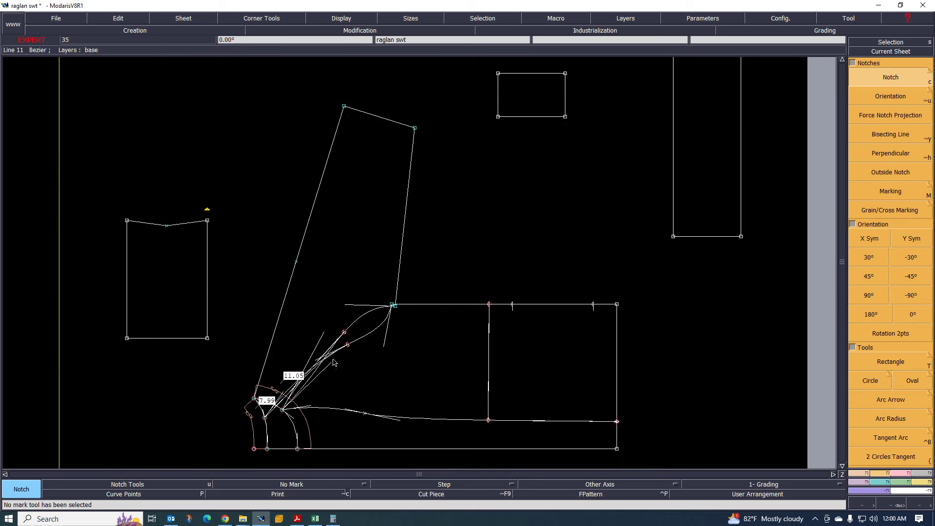
{"action": "scroll", "coordinate": [341, 353], "scroll_direction": "down", "scroll_amount": 3}
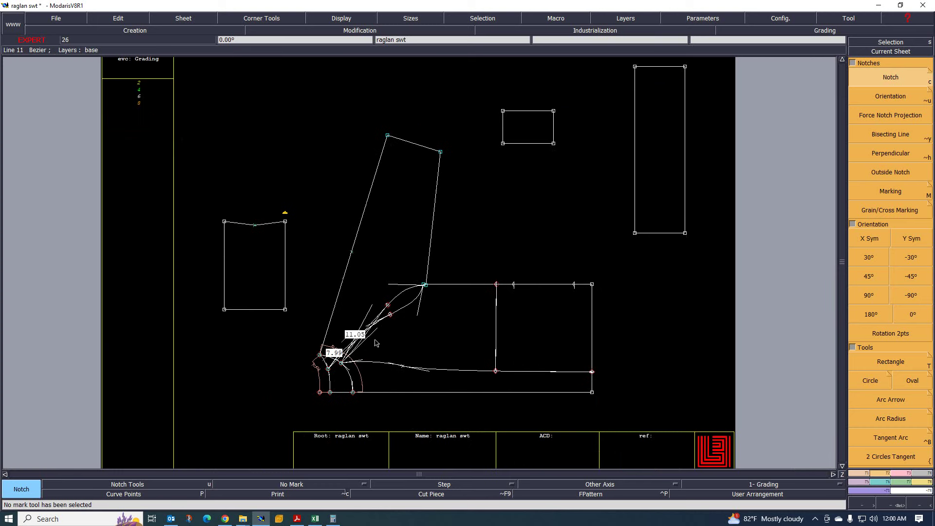
{"action": "scroll", "coordinate": [375, 342], "scroll_direction": "up", "scroll_amount": 4}
{"action": "scroll", "coordinate": [375, 342], "scroll_direction": "down", "scroll_amount": 3}
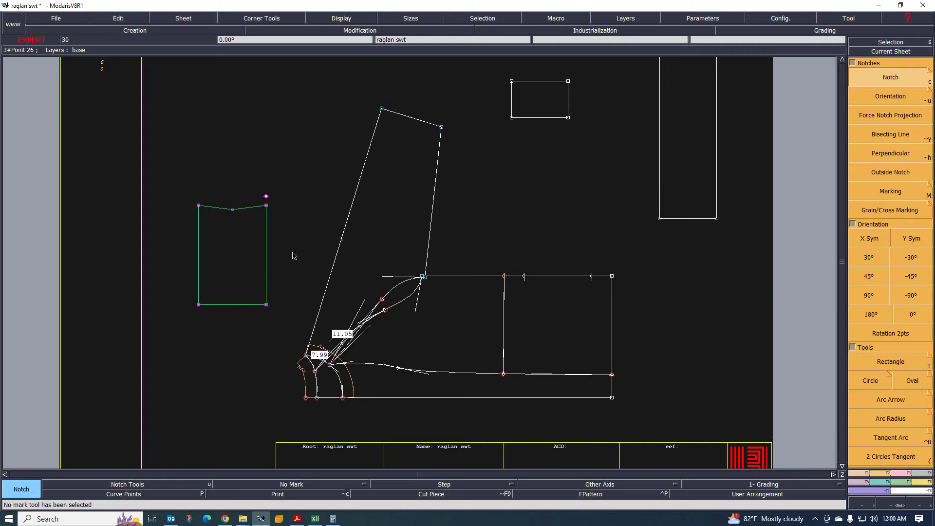
- Move the separate piece with the dipped upper edge about 25 cm, away from the sleeve to beside the front's neckline
{"action": "key", "text": "d"}
{"action": "left_click", "coordinate": [266, 242]}
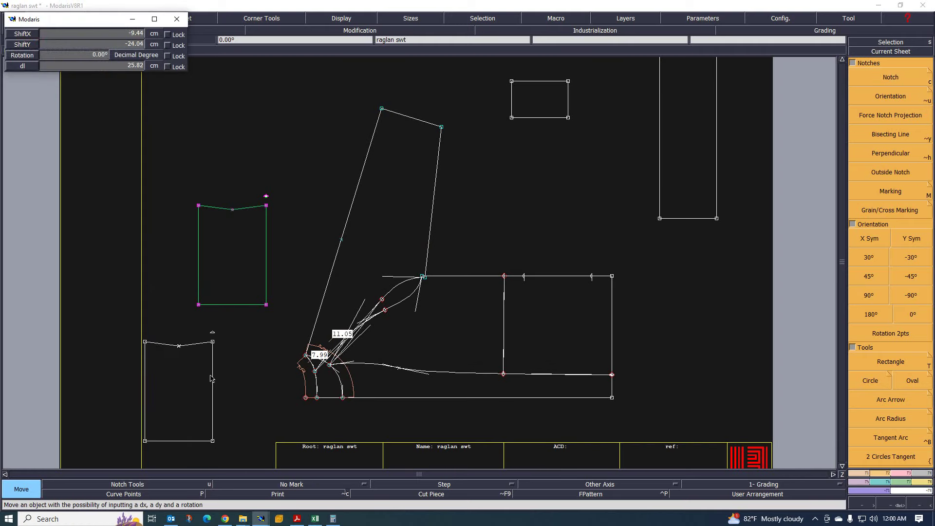
{"action": "left_click", "coordinate": [216, 382]}
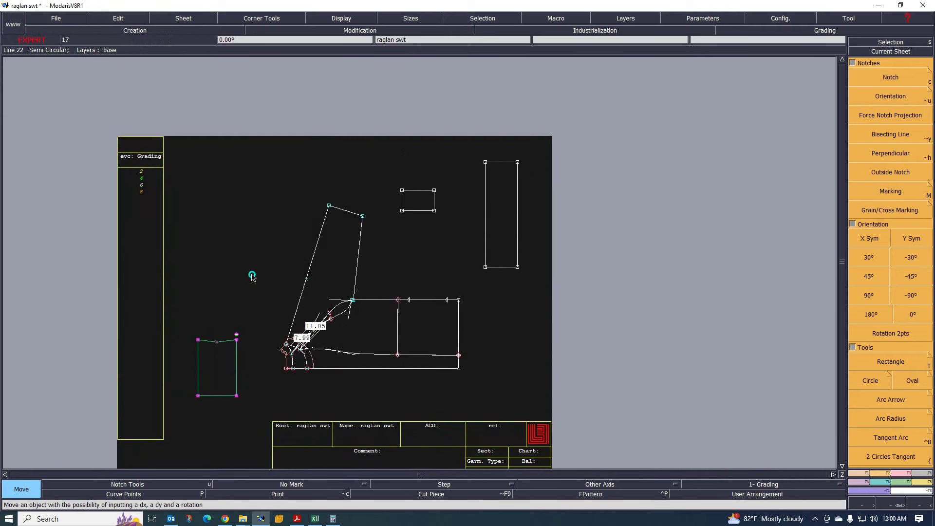
{"action": "left_click", "coordinate": [252, 276]}
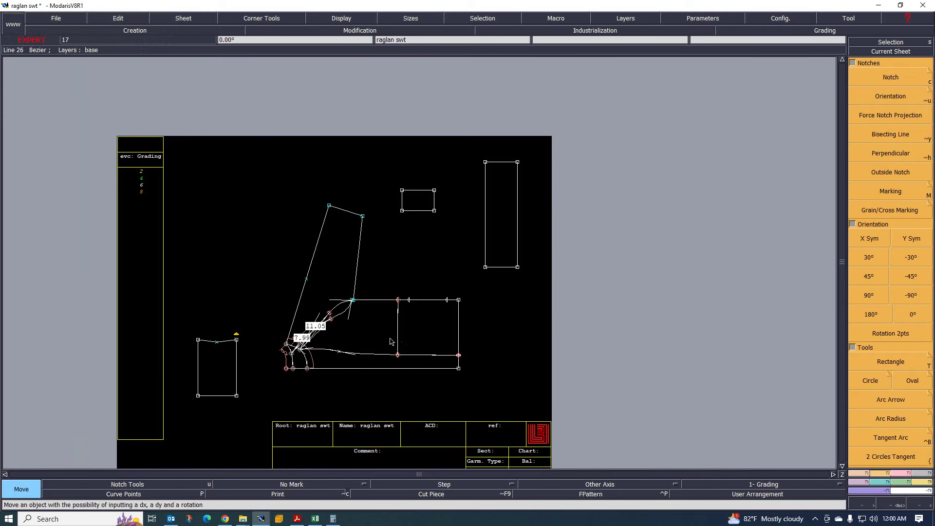
- Turn off the display of curve handles on the sheet
{"action": "scroll", "coordinate": [392, 341], "scroll_direction": "up", "scroll_amount": 2}
{"action": "left_click", "coordinate": [342, 18]}
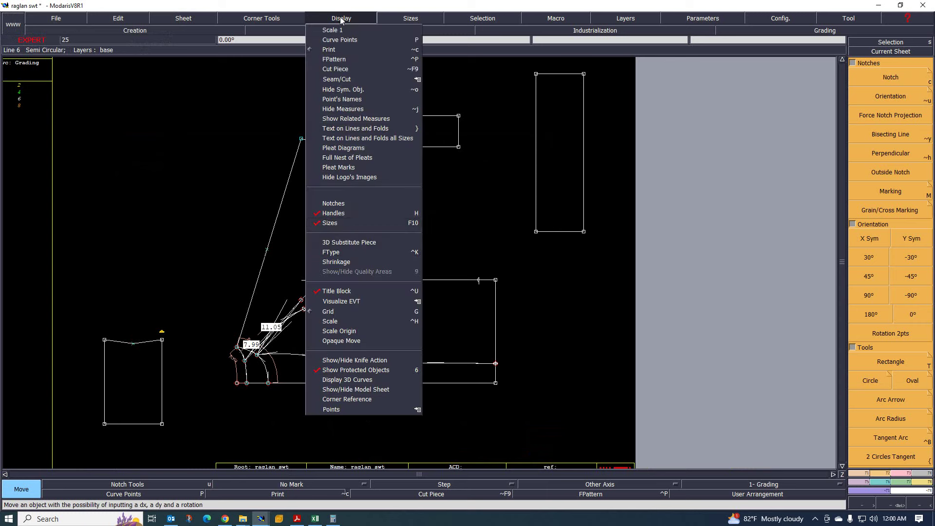
{"action": "left_click", "coordinate": [329, 214]}
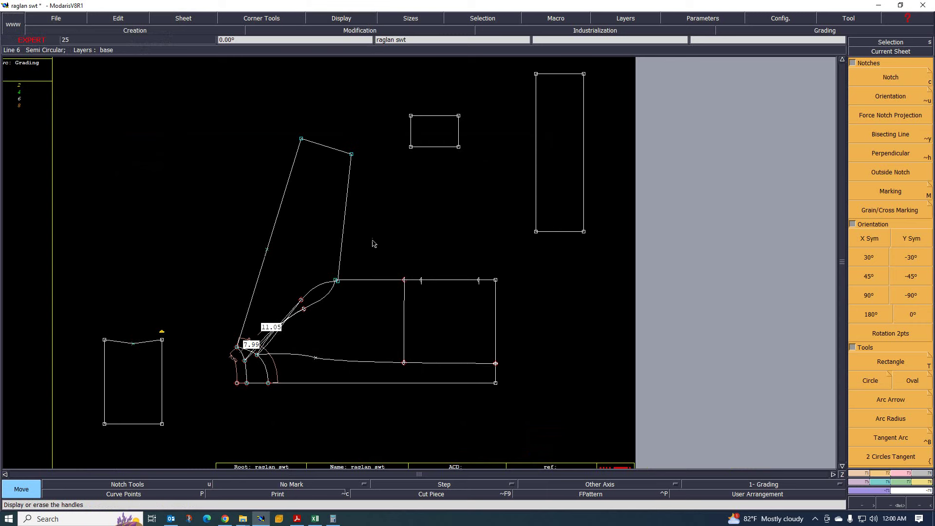
- Inspect the front neckline, raglan curves and underarm junction without the tangent handles
{"action": "scroll", "coordinate": [253, 362], "scroll_direction": "up", "scroll_amount": 4}
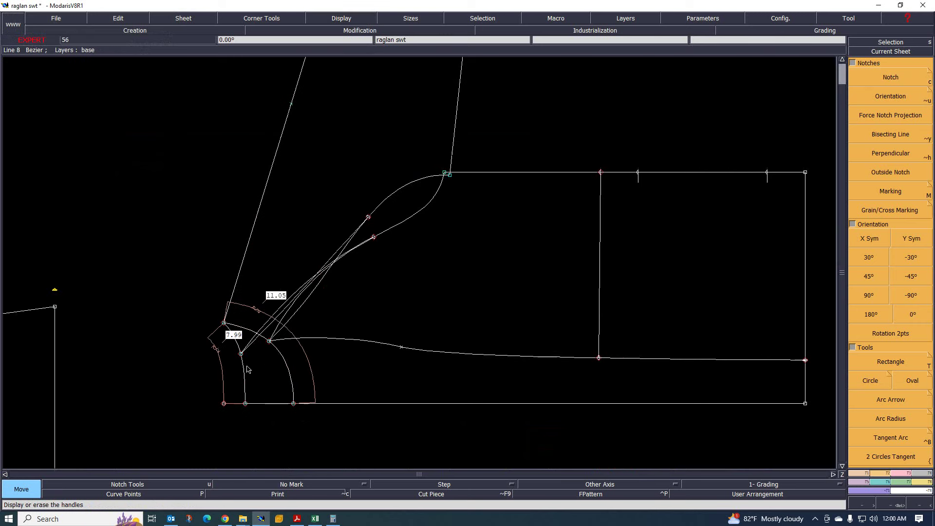
{"action": "scroll", "coordinate": [255, 363], "scroll_direction": "down", "scroll_amount": 3}
{"action": "scroll", "coordinate": [268, 363], "scroll_direction": "up", "scroll_amount": 1}
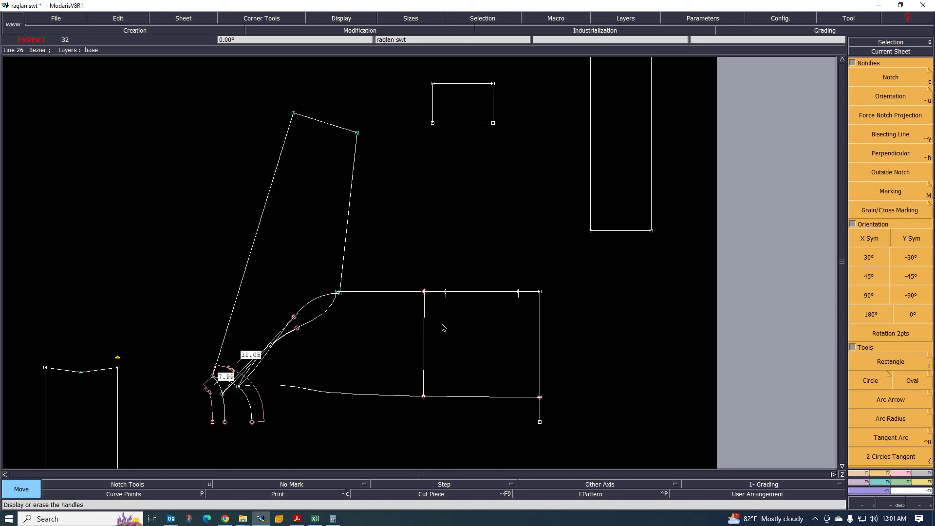
{"action": "left_click_drag", "start_coordinate": [314, 251], "coordinate": [355, 314]}
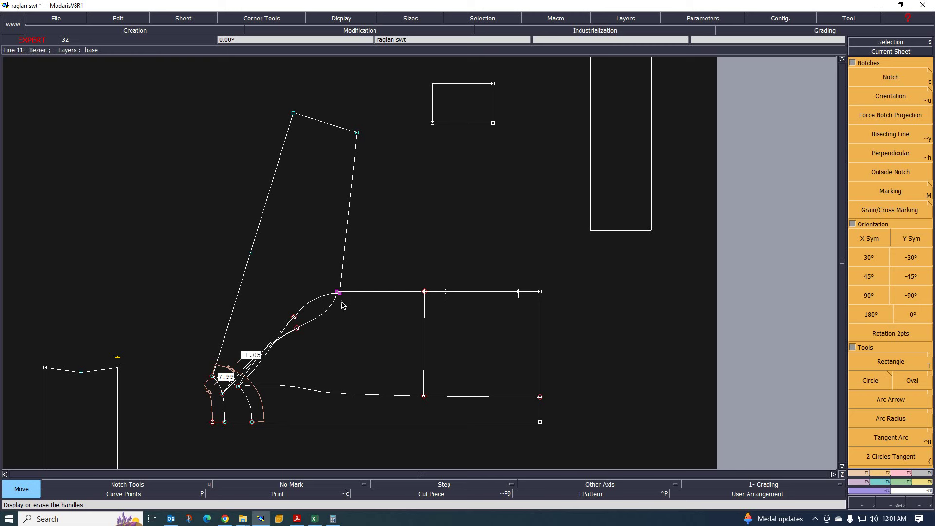
{"action": "scroll", "coordinate": [270, 362], "scroll_direction": "up", "scroll_amount": 2}
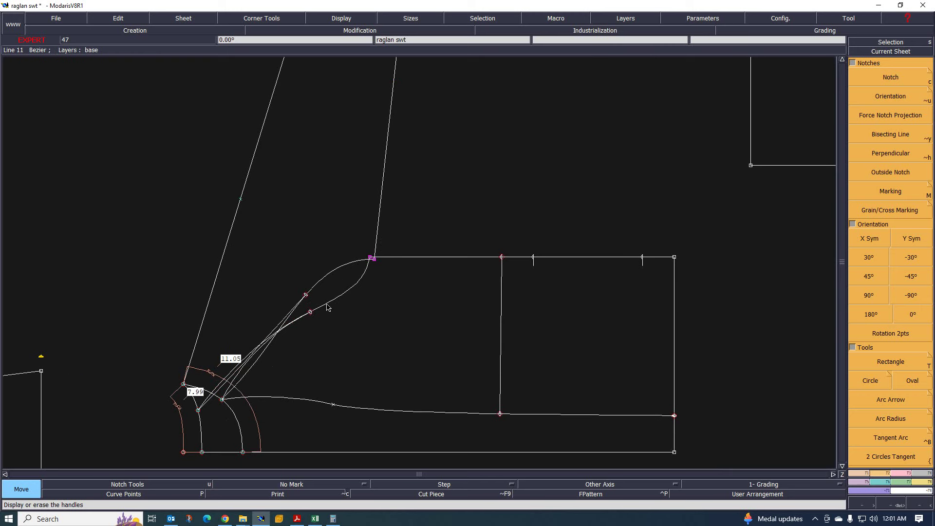
{"action": "left_click", "coordinate": [428, 230]}
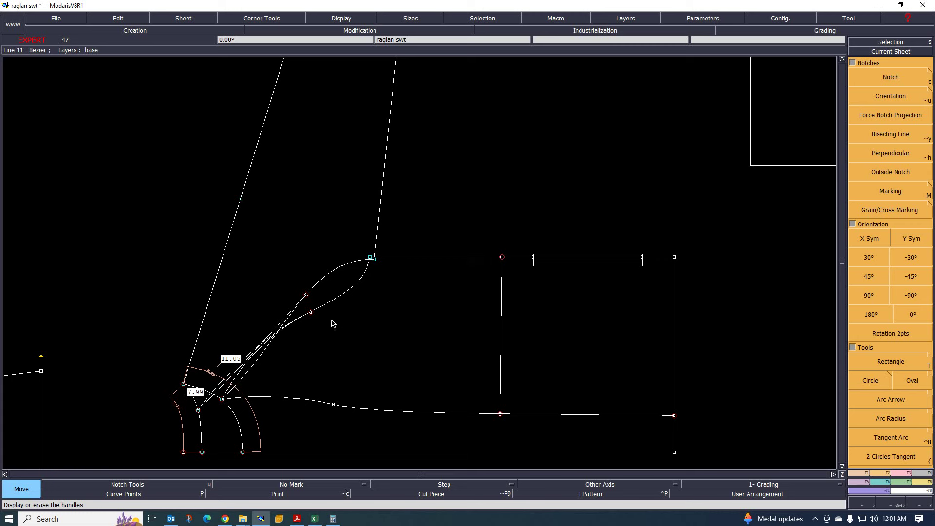
{"action": "scroll", "coordinate": [331, 324], "scroll_direction": "down", "scroll_amount": 2}
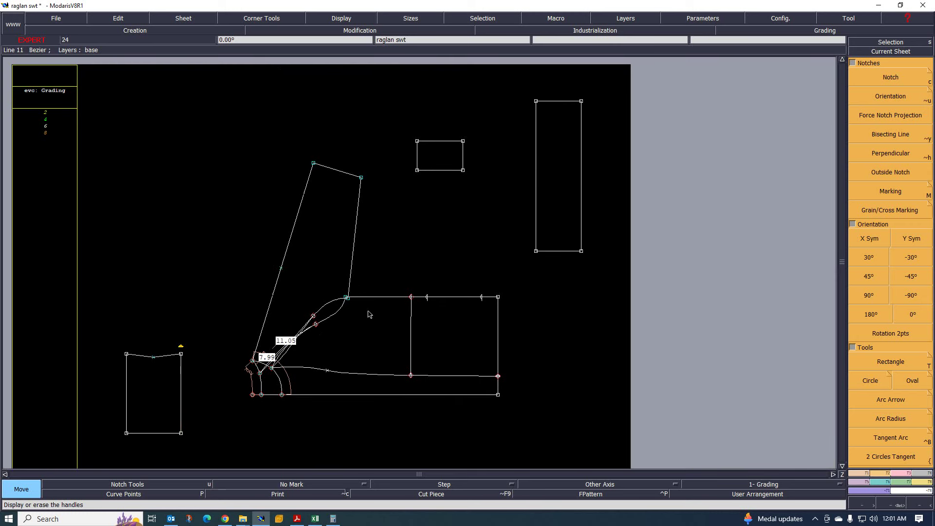
- Select all sizes of the current sheet and display their nest
{"action": "scroll", "coordinate": [375, 350], "scroll_direction": "up", "scroll_amount": 1}
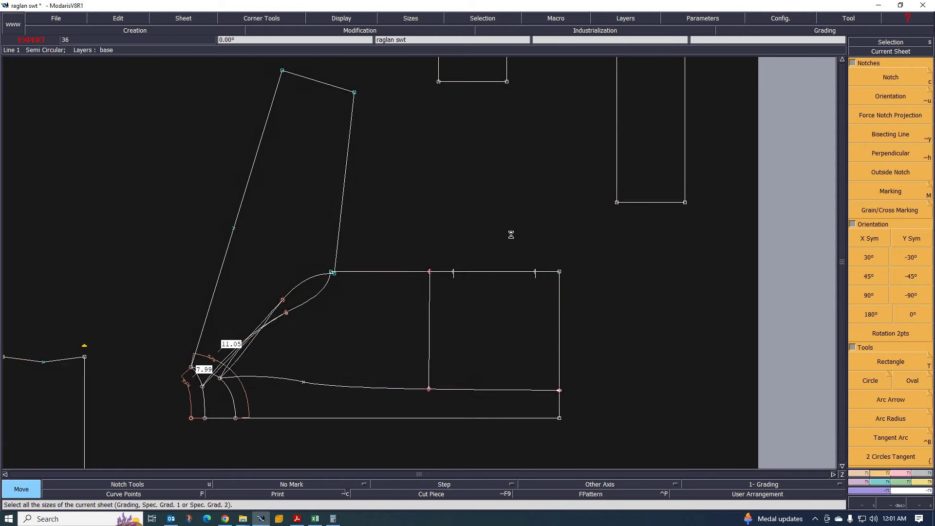
{"action": "scroll", "coordinate": [393, 269], "scroll_direction": "down", "scroll_amount": 3}
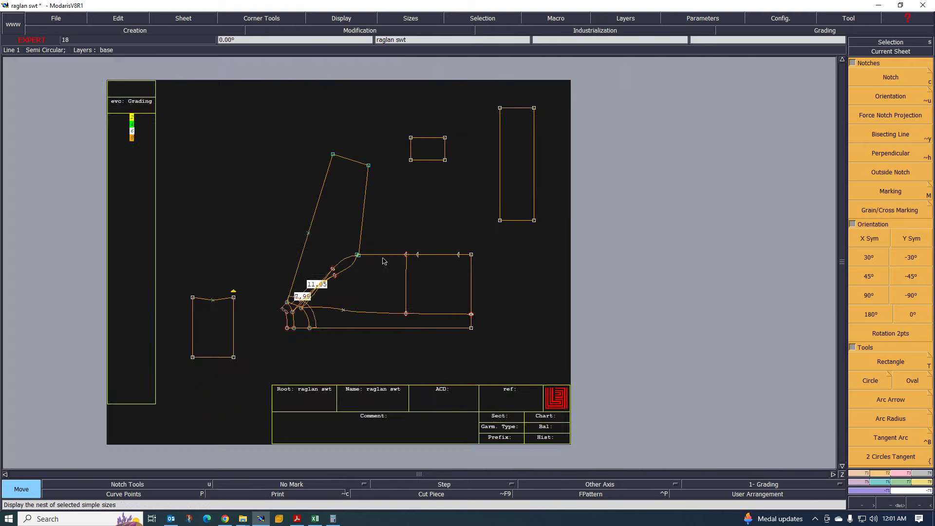
{"action": "scroll", "coordinate": [395, 256], "scroll_direction": "up", "scroll_amount": 4}
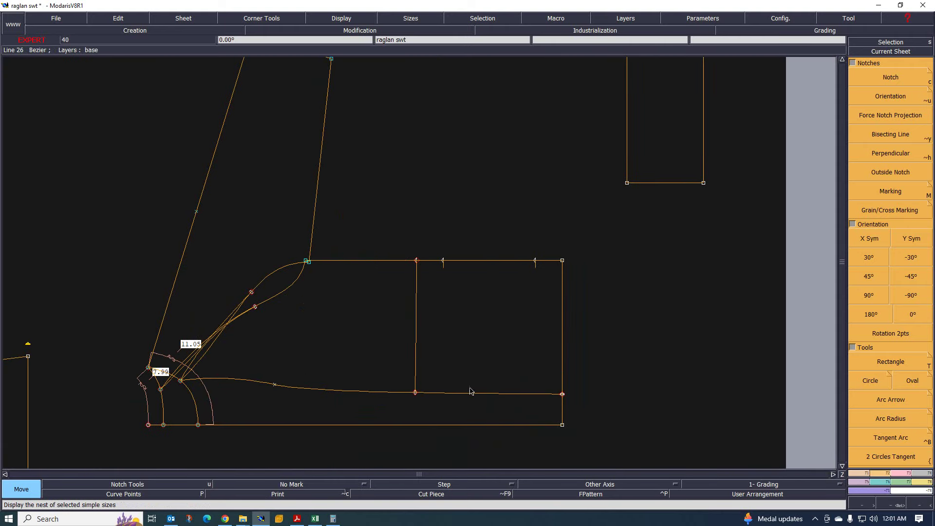
- Consult the Excel size chart for body length, and set the X grading of the front hem's side-seam corner to 4 cm between sizes
{"action": "left_click", "coordinate": [315, 519]}
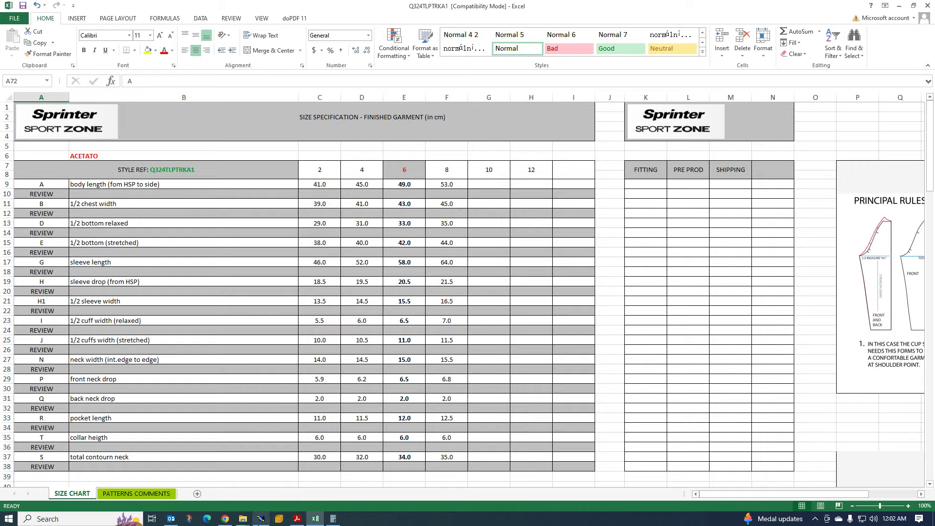
{"action": "left_click", "coordinate": [261, 519]}
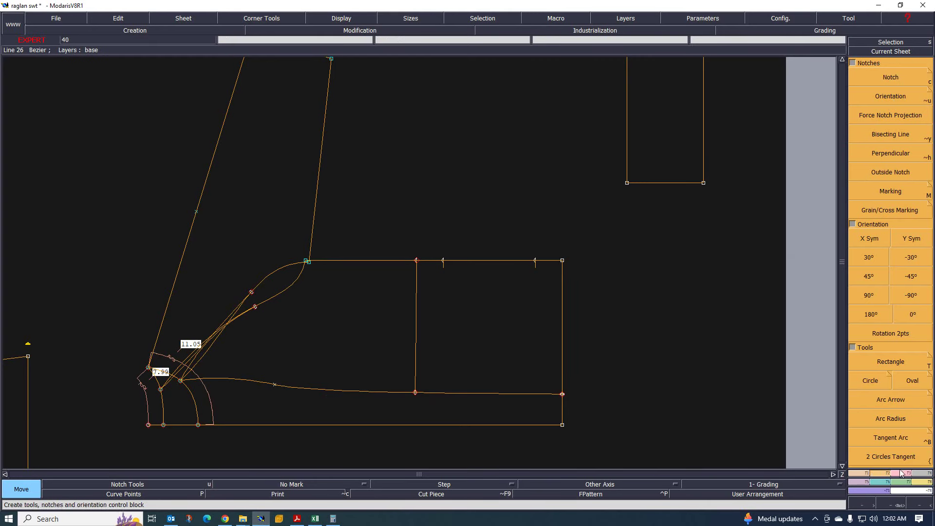
{"action": "left_click", "coordinate": [887, 484]}
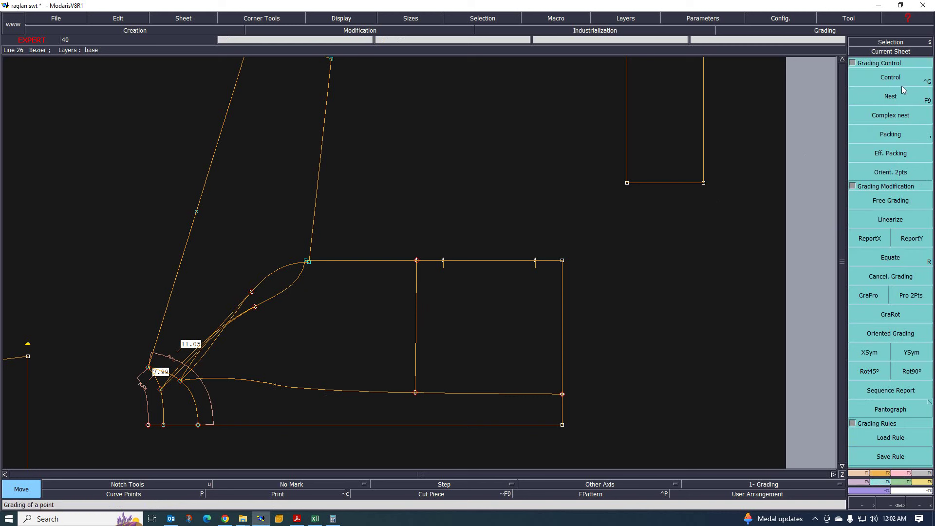
{"action": "left_click", "coordinate": [889, 77]}
{"action": "left_click", "coordinate": [562, 261]}
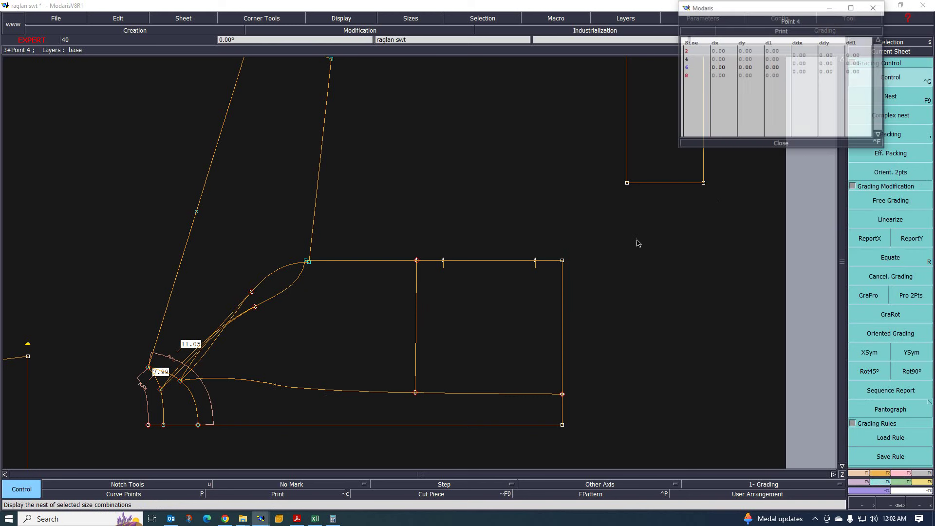
{"action": "left_click_drag", "start_coordinate": [799, 55], "coordinate": [802, 75]}
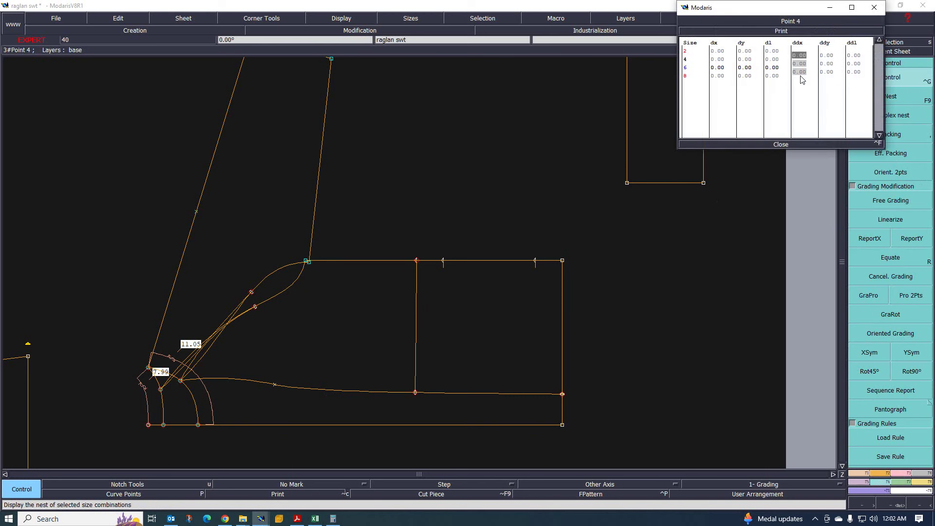
{"action": "type", "text": "4"}
{"action": "key", "text": "Return"}
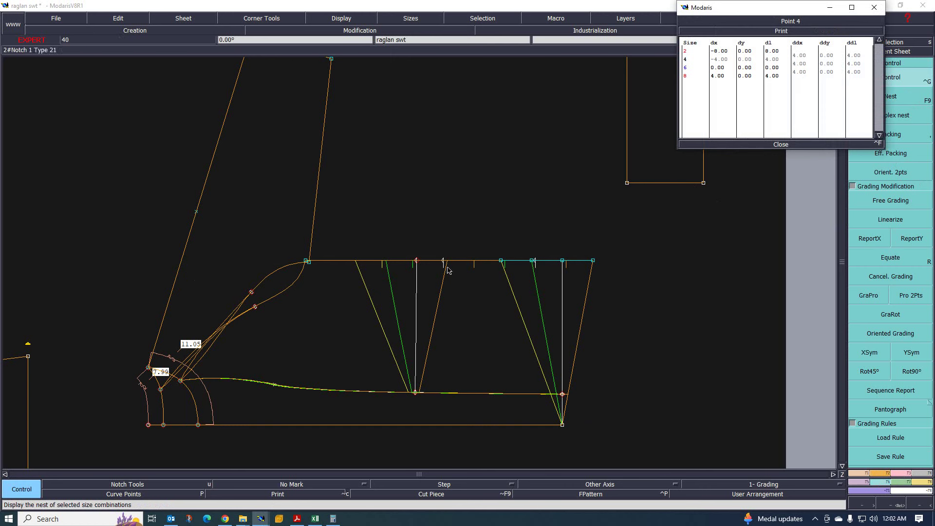
- Close the grading table and copy the hem side-seam corner's X grading to the hem's centre-front corner
{"action": "scroll", "coordinate": [419, 266], "scroll_direction": "up", "scroll_amount": 3}
{"action": "scroll", "coordinate": [419, 285], "scroll_direction": "down", "scroll_amount": 3}
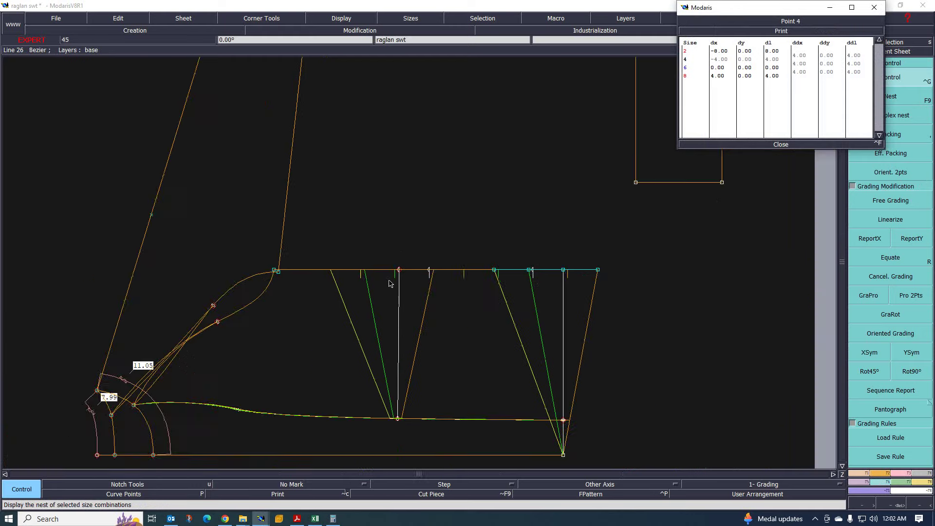
{"action": "scroll", "coordinate": [389, 282], "scroll_direction": "up", "scroll_amount": 2}
{"action": "scroll", "coordinate": [409, 286], "scroll_direction": "down", "scroll_amount": 3}
{"action": "scroll", "coordinate": [450, 282], "scroll_direction": "up", "scroll_amount": 1}
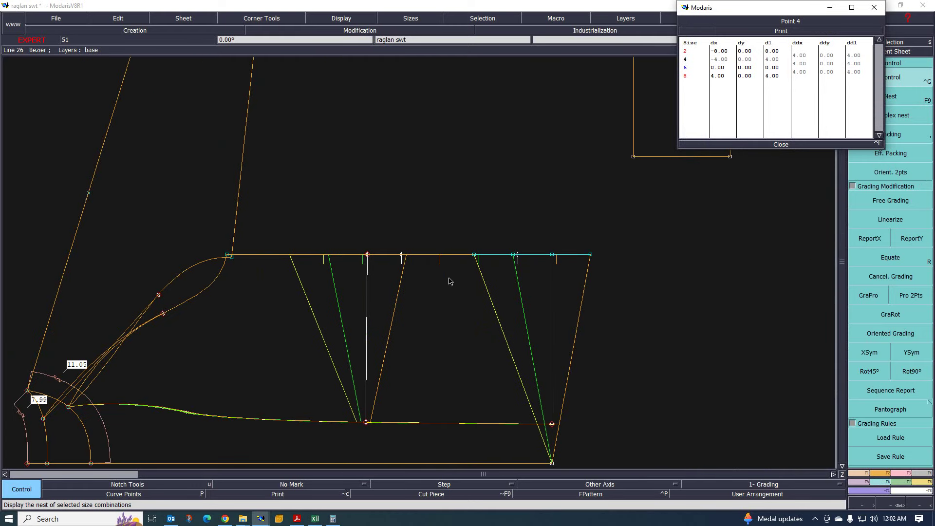
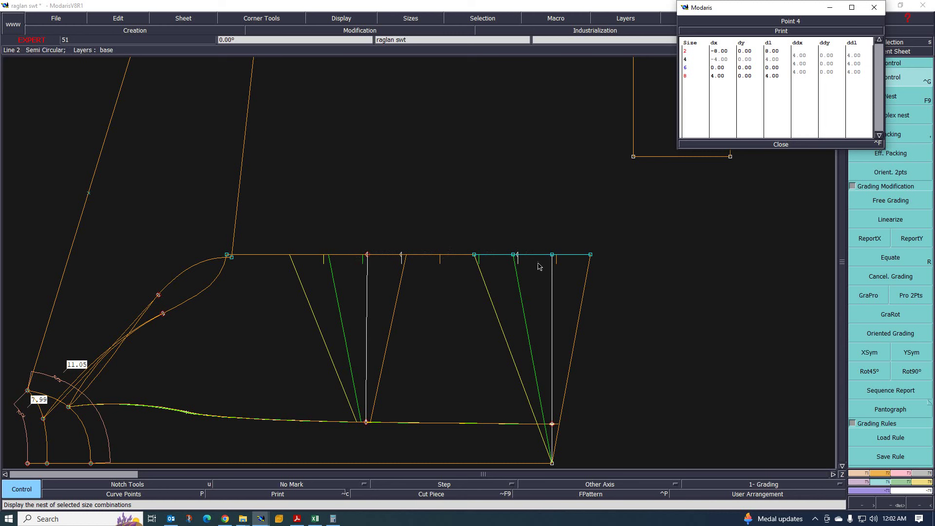
{"action": "left_click", "coordinate": [782, 146]}
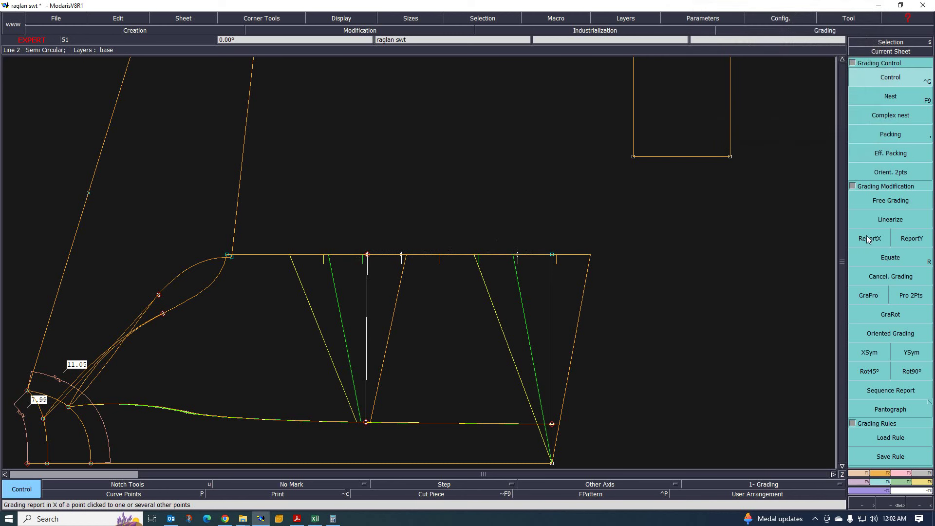
{"action": "left_click", "coordinate": [869, 239]}
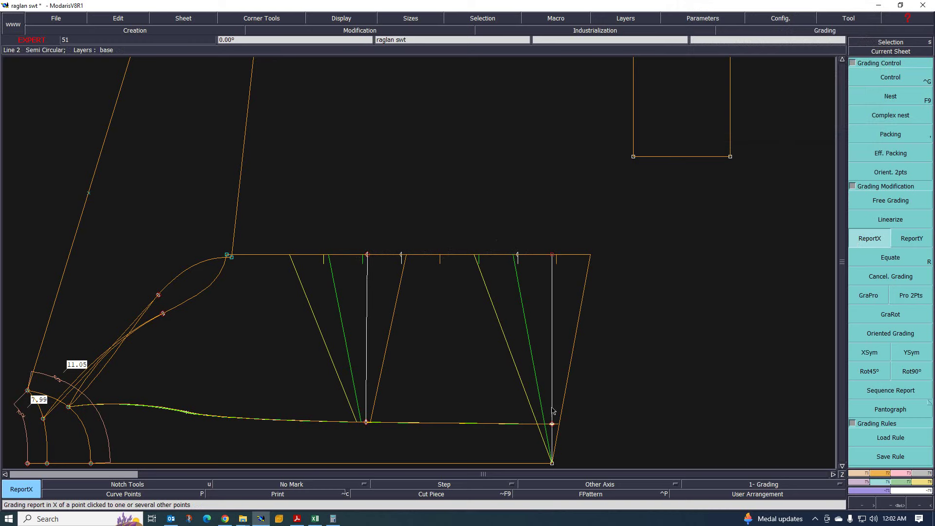
{"action": "left_click", "coordinate": [551, 462]}
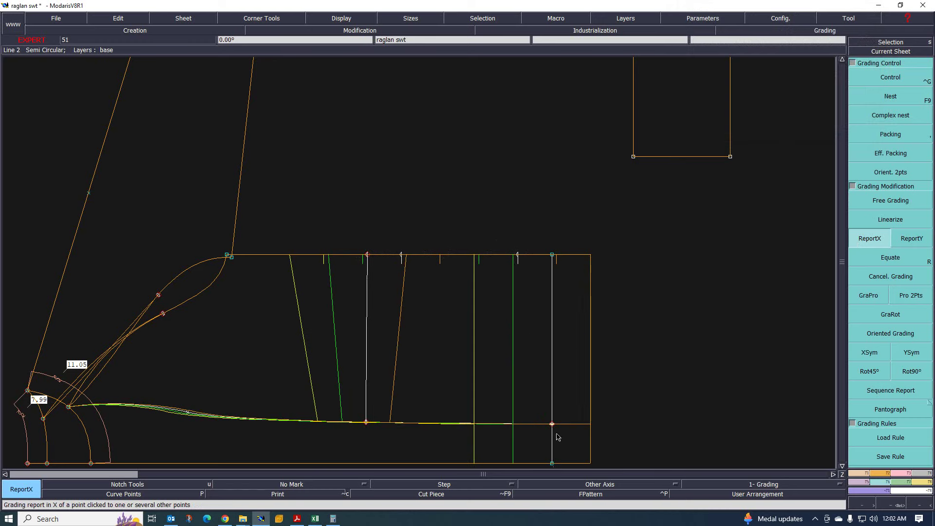
- Examine the front's graded hem, pocket line, notches and curved panel line across the sizes
{"action": "scroll", "coordinate": [552, 458], "scroll_direction": "down", "scroll_amount": 2}
{"action": "scroll", "coordinate": [536, 428], "scroll_direction": "up", "scroll_amount": 2}
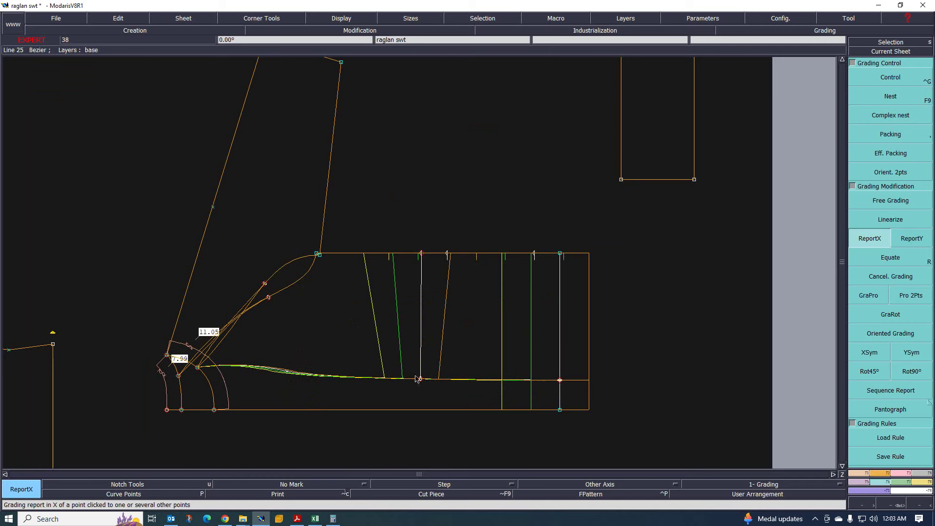
{"action": "scroll", "coordinate": [460, 401], "scroll_direction": "up", "scroll_amount": 1}
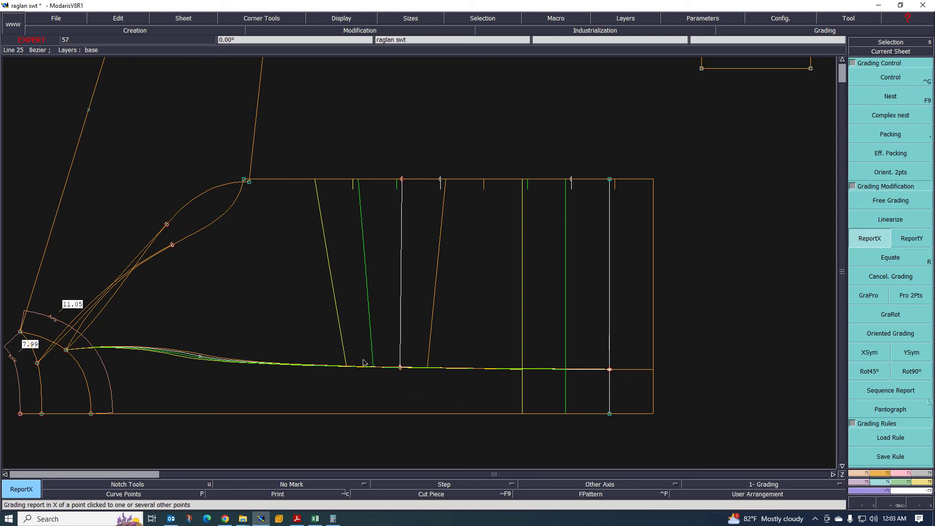
{"action": "scroll", "coordinate": [434, 239], "scroll_direction": "down", "scroll_amount": 2}
{"action": "scroll", "coordinate": [434, 234], "scroll_direction": "up", "scroll_amount": 1}
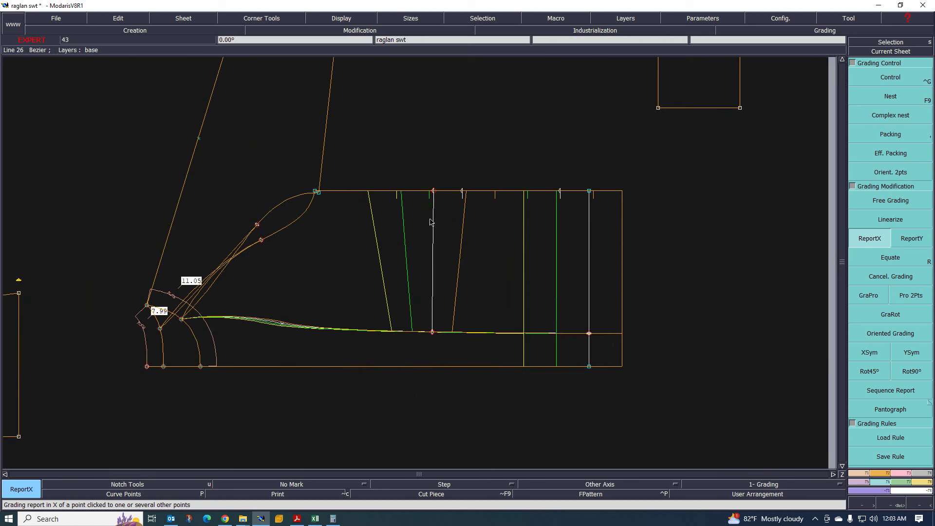
{"action": "scroll", "coordinate": [446, 213], "scroll_direction": "up", "scroll_amount": 1}
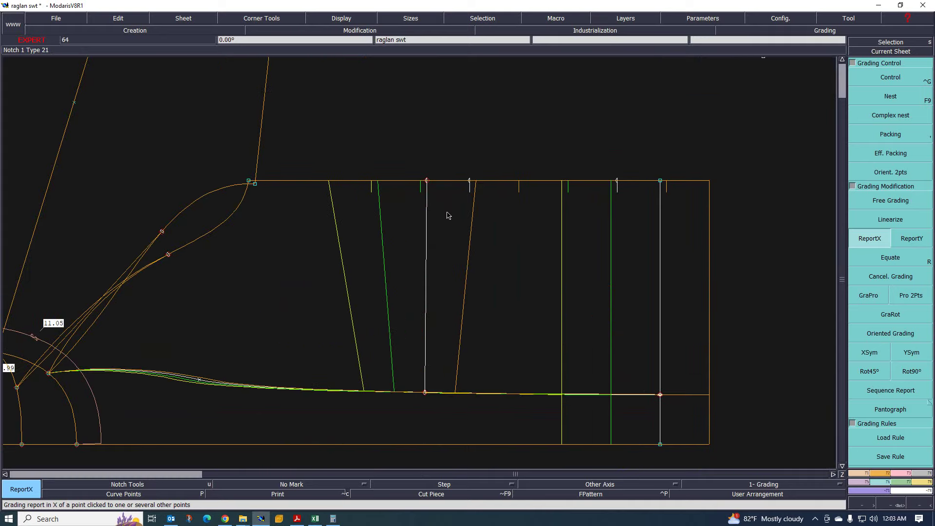
{"action": "scroll", "coordinate": [497, 295], "scroll_direction": "down", "scroll_amount": 2}
{"action": "scroll", "coordinate": [558, 336], "scroll_direction": "up", "scroll_amount": 1}
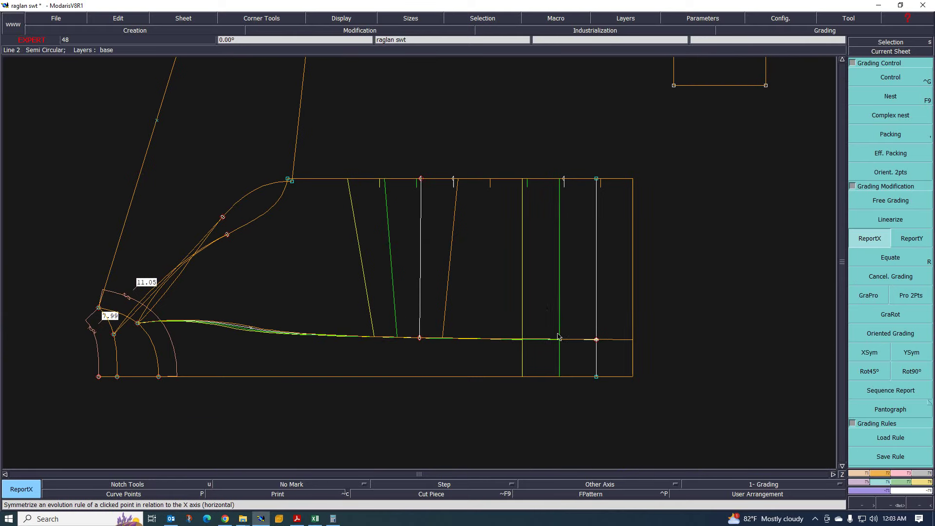
{"action": "scroll", "coordinate": [257, 139], "scroll_direction": "up", "scroll_amount": 1}
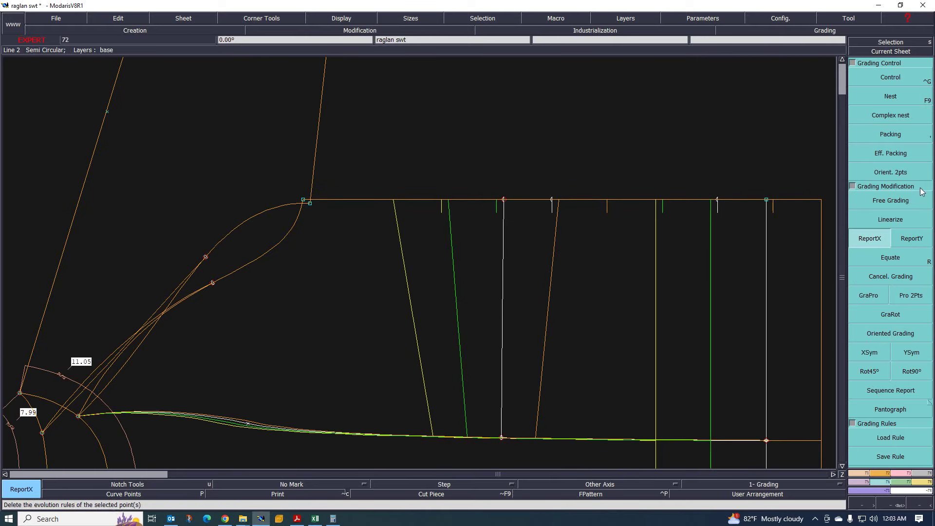
- Set the Y grading of the front's underarm point to 1 cm between sizes
{"action": "left_click", "coordinate": [894, 86]}
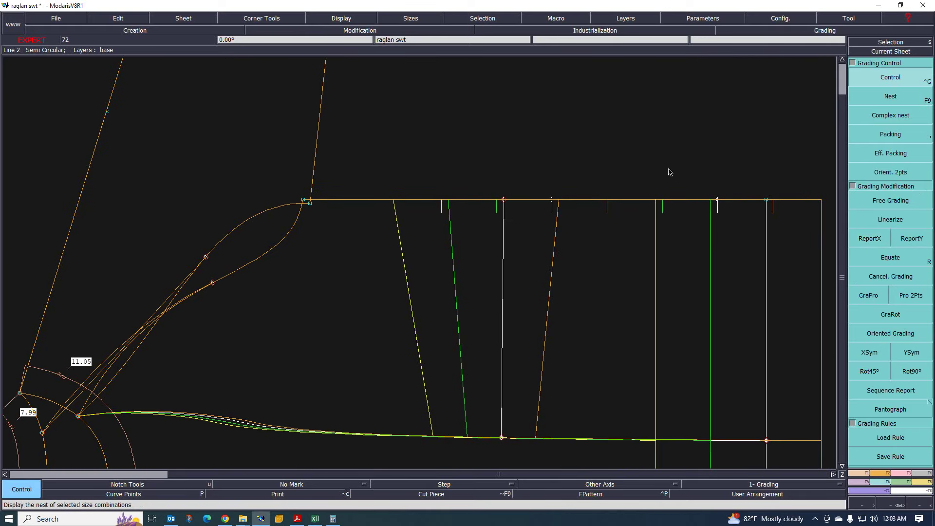
{"action": "left_click", "coordinate": [303, 200]}
{"action": "left_click_drag", "start_coordinate": [827, 54], "coordinate": [830, 75]}
{"action": "key", "text": "Return"}
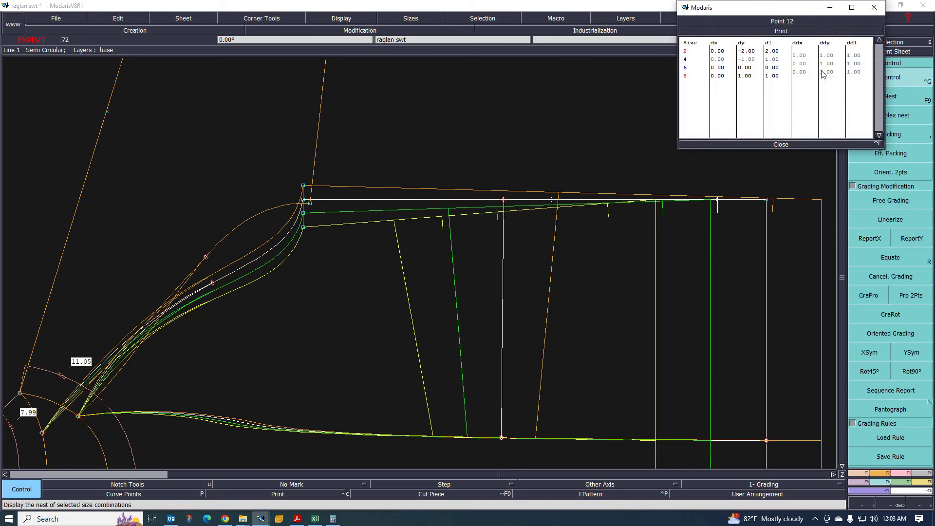
- Copy the underarm point's Y grading to the front hem's side-seam corner and close the grading table
{"action": "key", "text": "Home"}
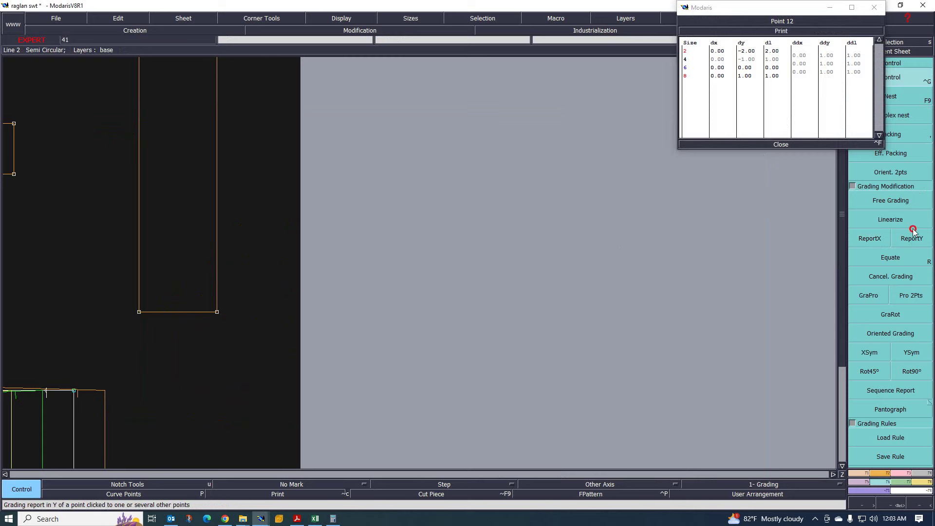
{"action": "left_click", "coordinate": [912, 238]}
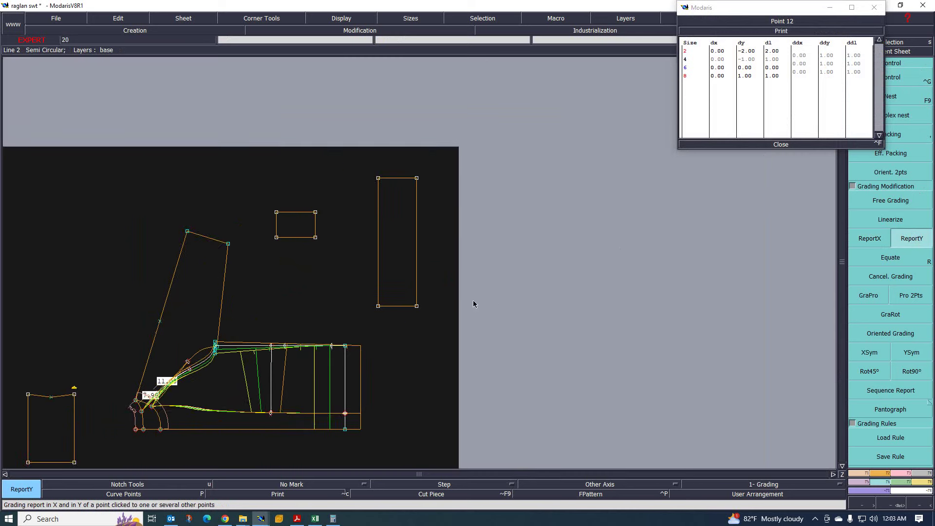
{"action": "scroll", "coordinate": [278, 373], "scroll_direction": "up", "scroll_amount": 1}
{"action": "scroll", "coordinate": [236, 360], "scroll_direction": "up", "scroll_amount": 2}
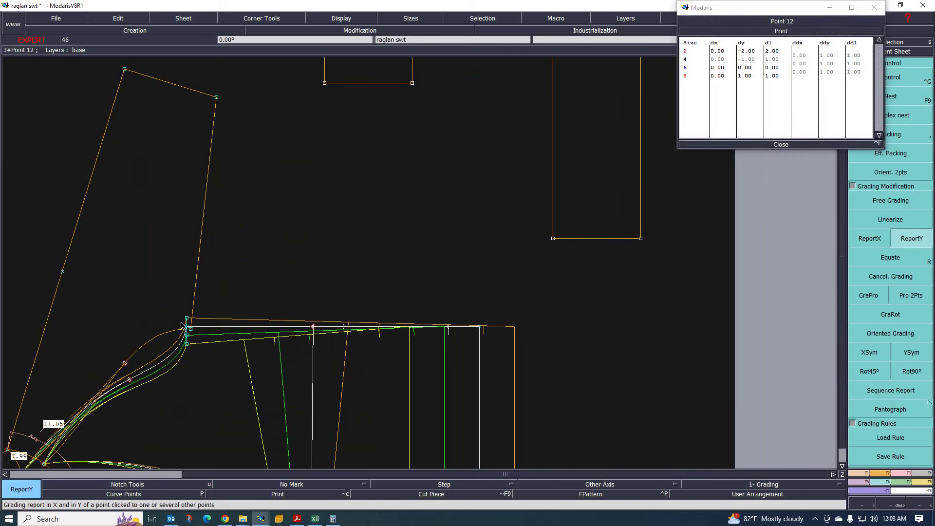
{"action": "left_click", "coordinate": [480, 327]}
{"action": "scroll", "coordinate": [445, 292], "scroll_direction": "down", "scroll_amount": 2}
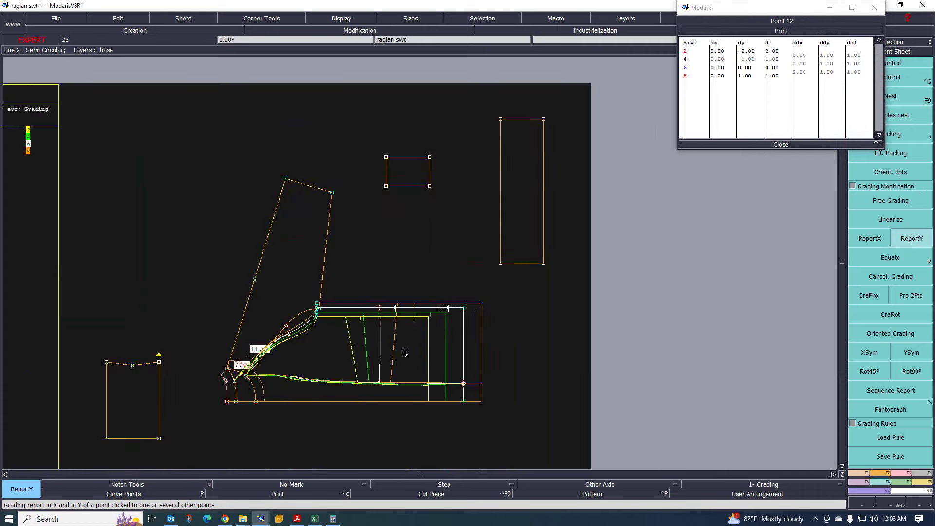
{"action": "scroll", "coordinate": [405, 352], "scroll_direction": "up", "scroll_amount": 1}
{"action": "scroll", "coordinate": [391, 315], "scroll_direction": "up", "scroll_amount": 1}
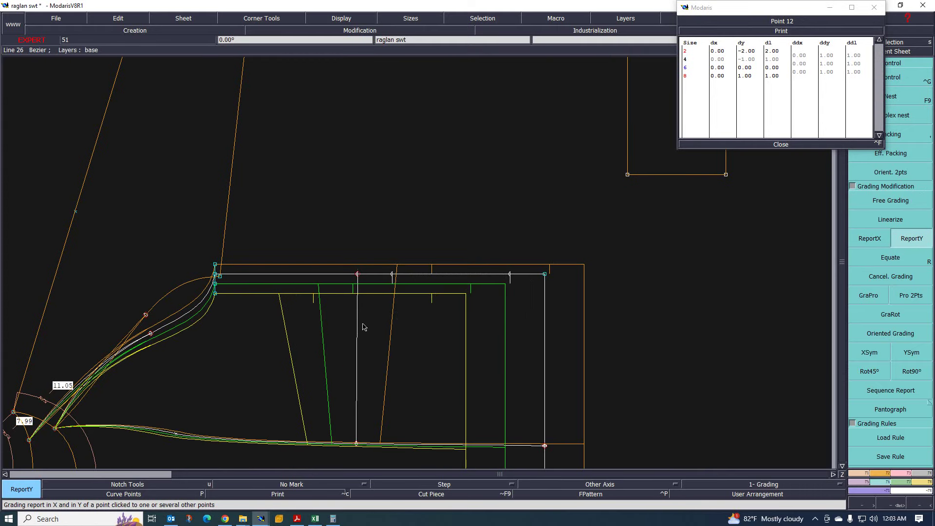
{"action": "scroll", "coordinate": [390, 302], "scroll_direction": "down", "scroll_amount": 2}
{"action": "scroll", "coordinate": [390, 302], "scroll_direction": "up", "scroll_amount": 1}
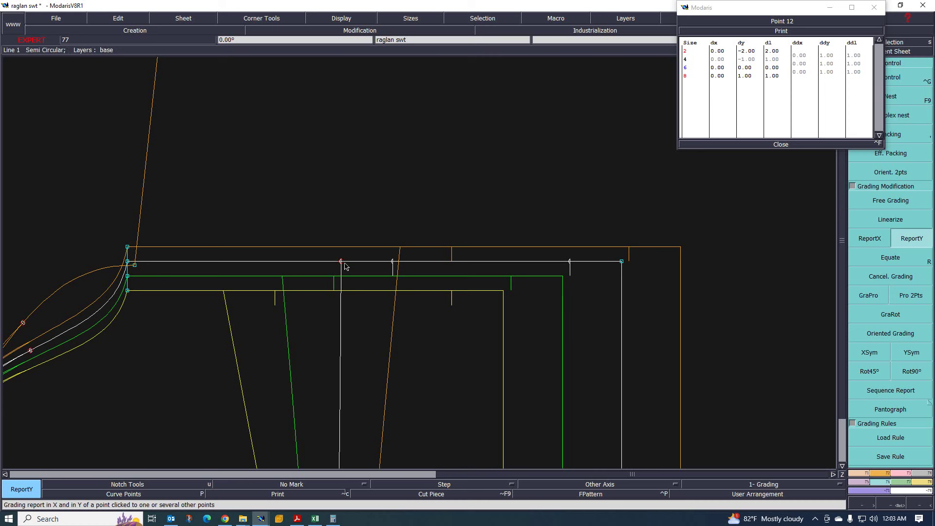
{"action": "scroll", "coordinate": [340, 263], "scroll_direction": "down", "scroll_amount": 1}
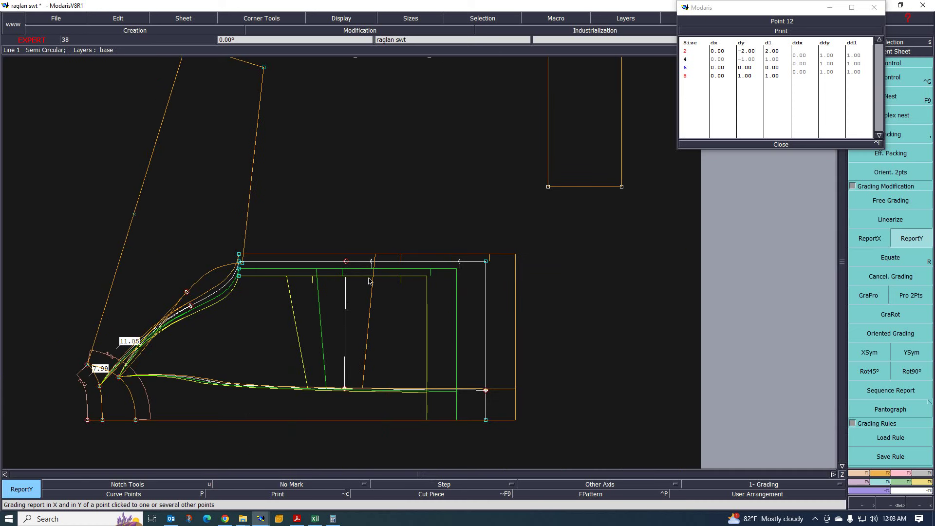
{"action": "left_click", "coordinate": [780, 144]}
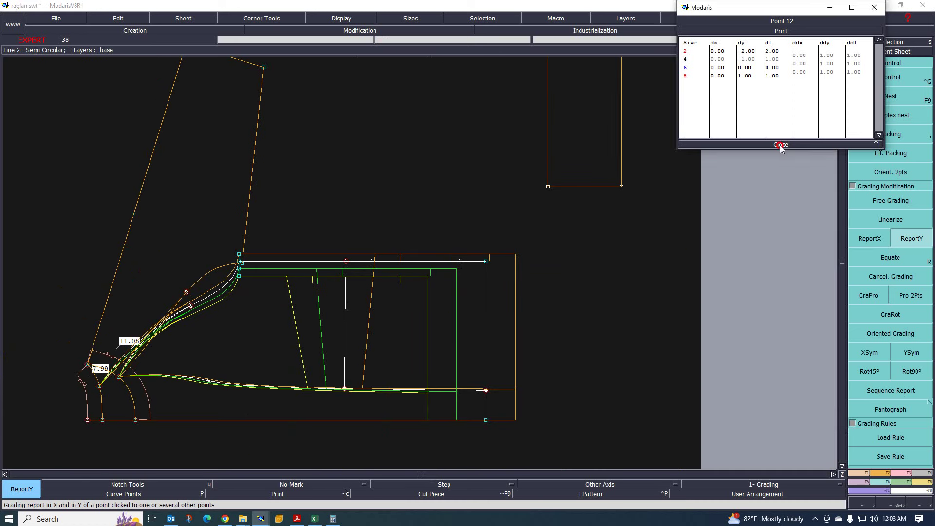
- Insert points at both ends of the front's pocket line, on the side seam and on the curved panel line
{"action": "key", "text": "F4"}
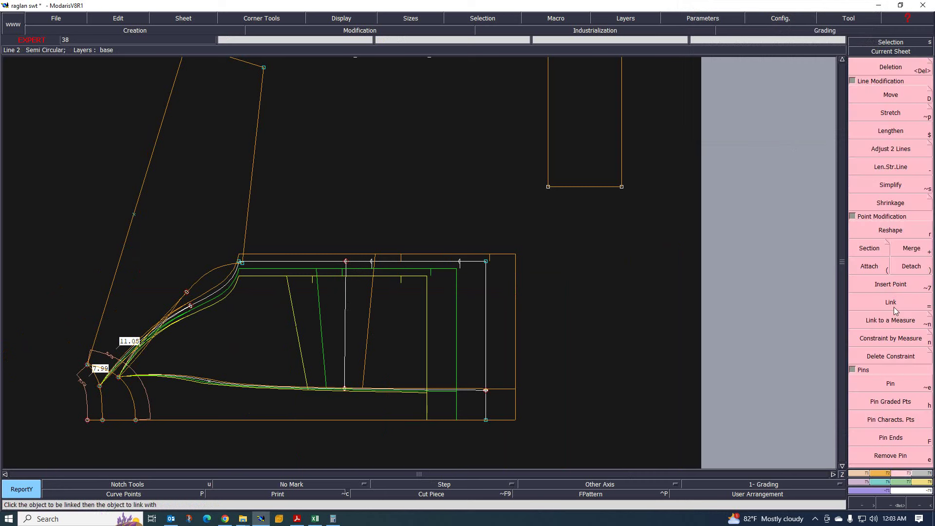
{"action": "left_click", "coordinate": [891, 286]}
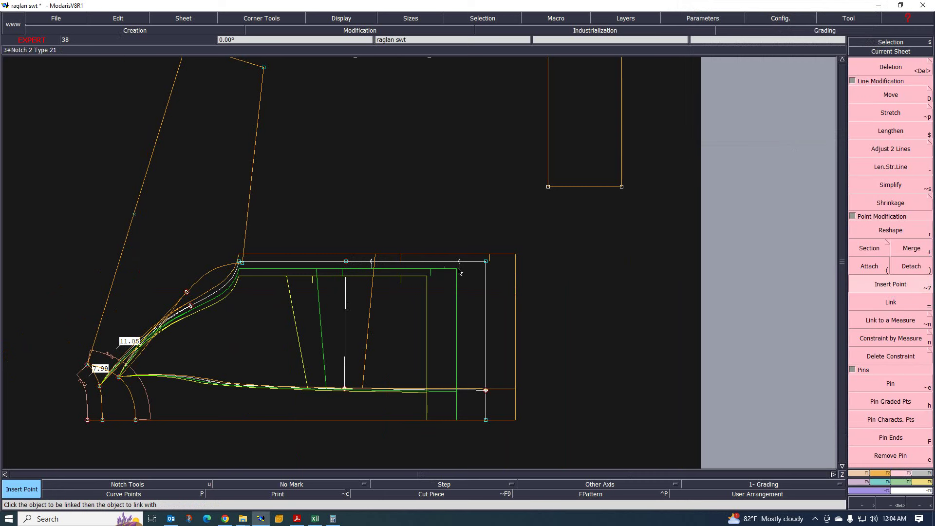
{"action": "scroll", "coordinate": [345, 355], "scroll_direction": "up", "scroll_amount": 2}
{"action": "scroll", "coordinate": [350, 360], "scroll_direction": "down", "scroll_amount": 3}
{"action": "scroll", "coordinate": [367, 378], "scroll_direction": "up", "scroll_amount": 1}
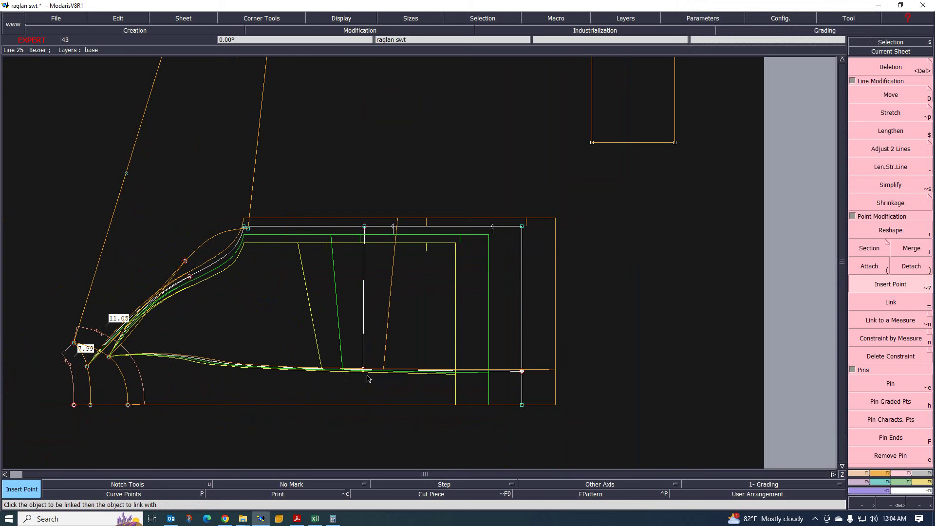
{"action": "scroll", "coordinate": [368, 378], "scroll_direction": "up", "scroll_amount": 1}
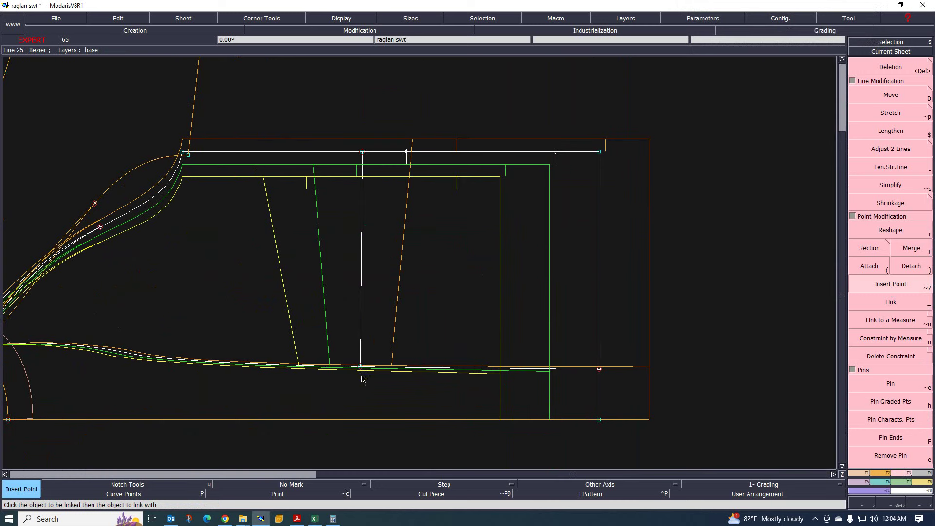
- Insert a point where the front's curved panel line meets the hem and attach it to the curve
{"action": "left_click", "coordinate": [598, 371]}
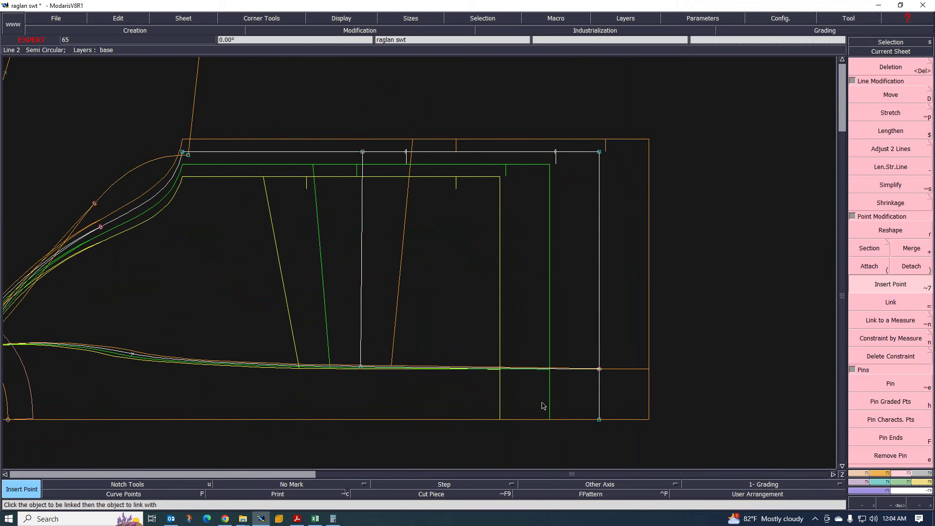
{"action": "scroll", "coordinate": [615, 334], "scroll_direction": "up", "scroll_amount": 7}
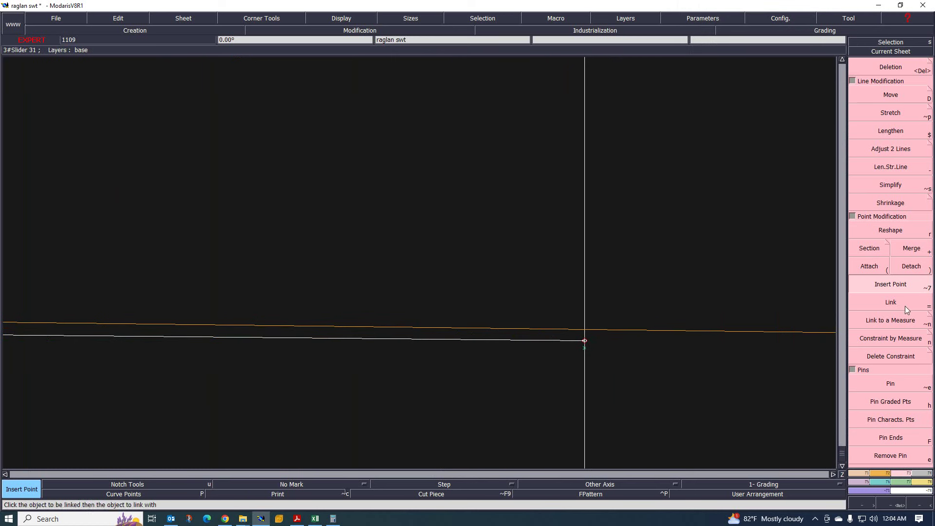
{"action": "key", "text": "parenleft"}
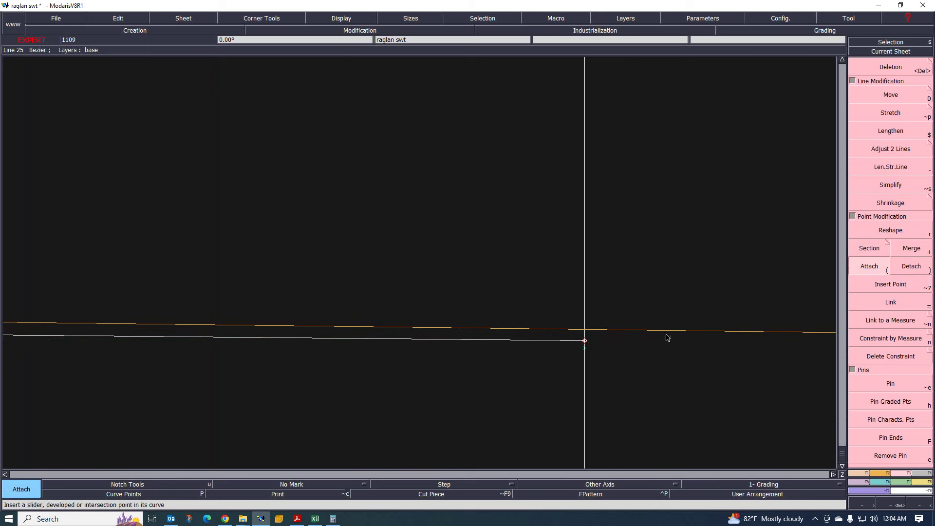
{"action": "left_click", "coordinate": [584, 340]}
{"action": "scroll", "coordinate": [592, 379], "scroll_direction": "down", "scroll_amount": 3}
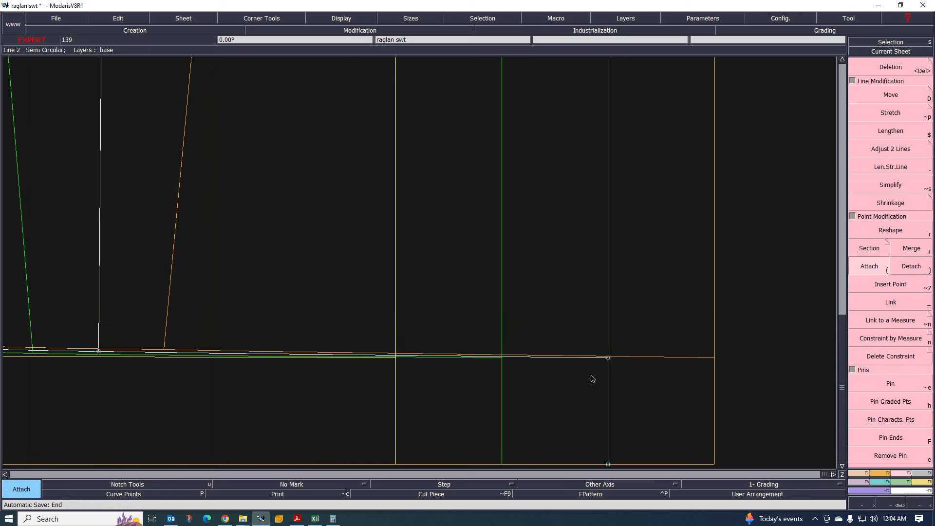
- Copy the X grading of the pocket line's side-seam end to its end on the curved panel line
{"action": "scroll", "coordinate": [542, 370], "scroll_direction": "down", "scroll_amount": 2}
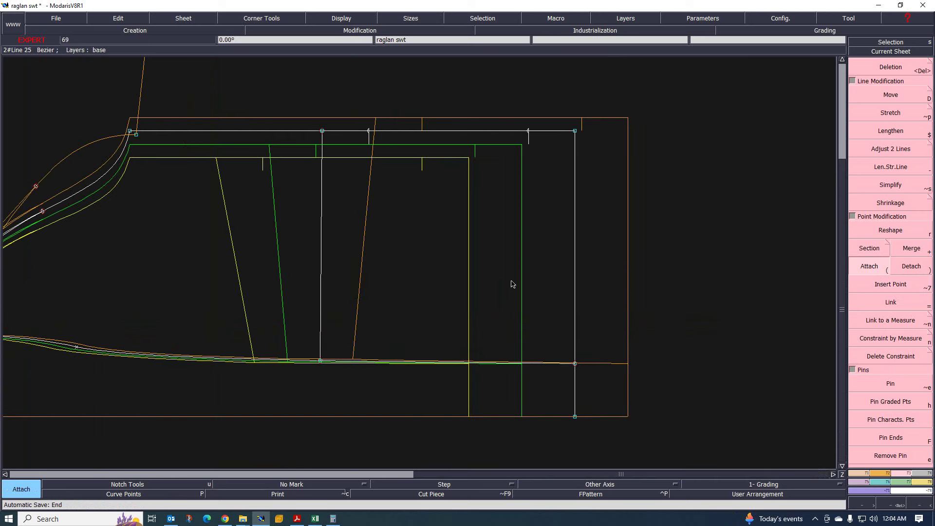
{"action": "scroll", "coordinate": [490, 292], "scroll_direction": "down", "scroll_amount": 2}
{"action": "scroll", "coordinate": [374, 163], "scroll_direction": "up", "scroll_amount": 1}
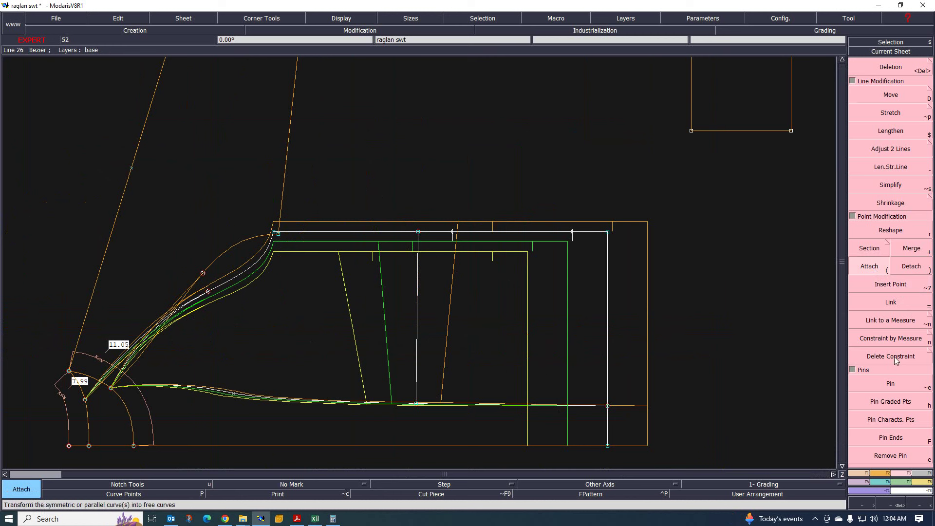
{"action": "left_click", "coordinate": [881, 486]}
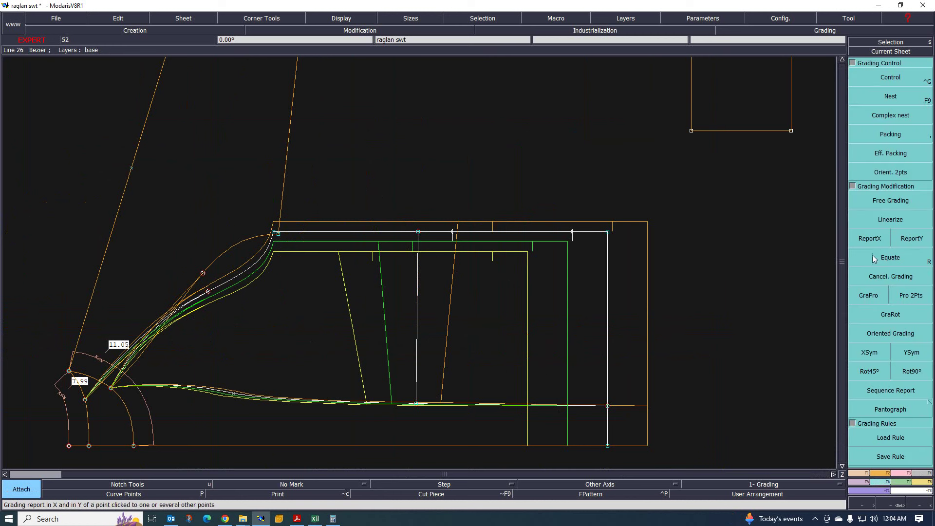
{"action": "left_click", "coordinate": [871, 240]}
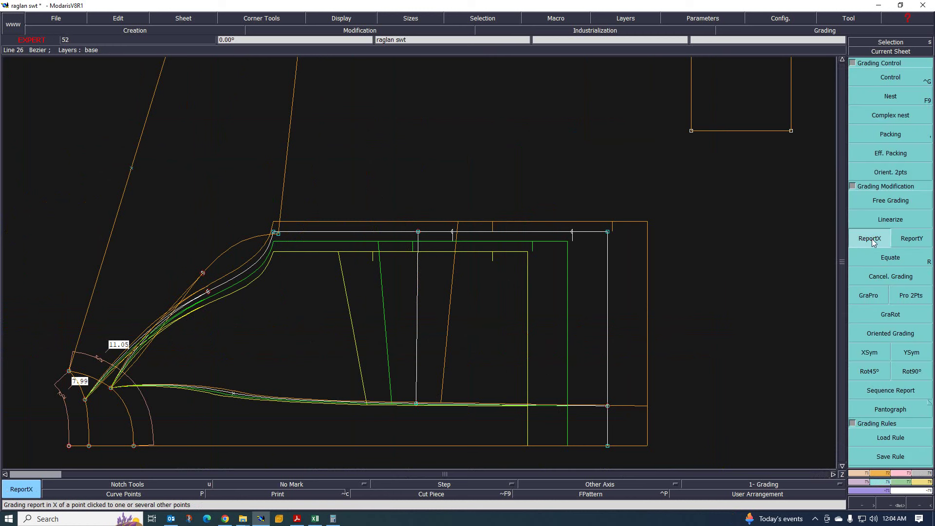
{"action": "left_click", "coordinate": [418, 232]}
{"action": "left_click", "coordinate": [416, 404]}
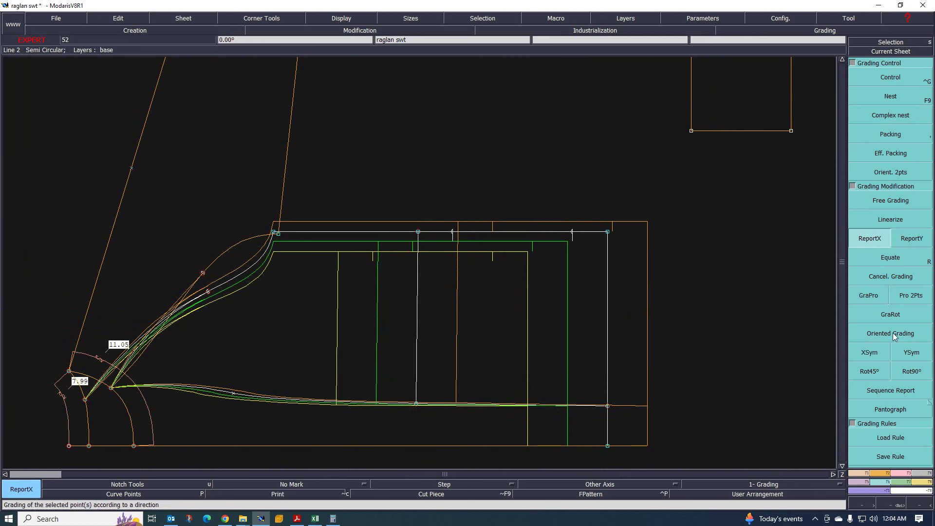
- Align the pocket line's panel-line end with its side-seam end using Ali 2Pts
{"action": "left_click", "coordinate": [863, 473]}
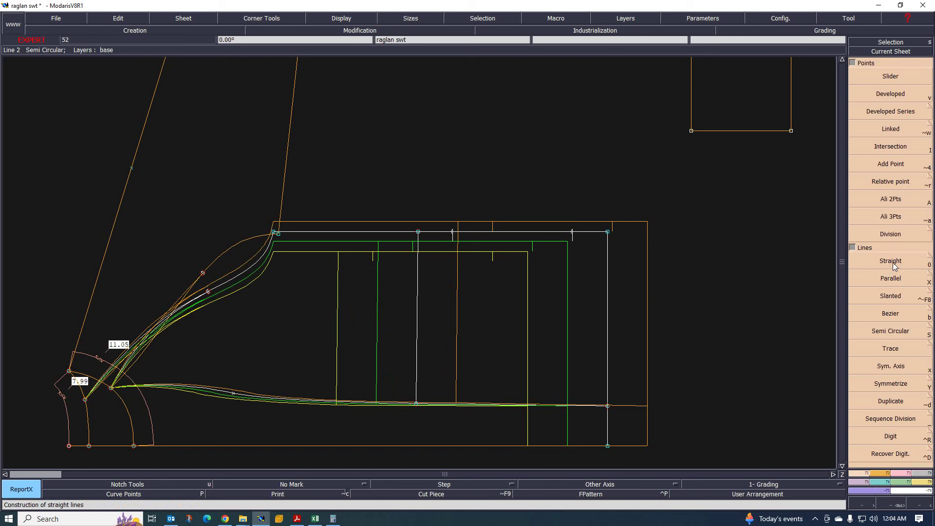
{"action": "left_click", "coordinate": [890, 199]}
{"action": "left_click", "coordinate": [417, 231]}
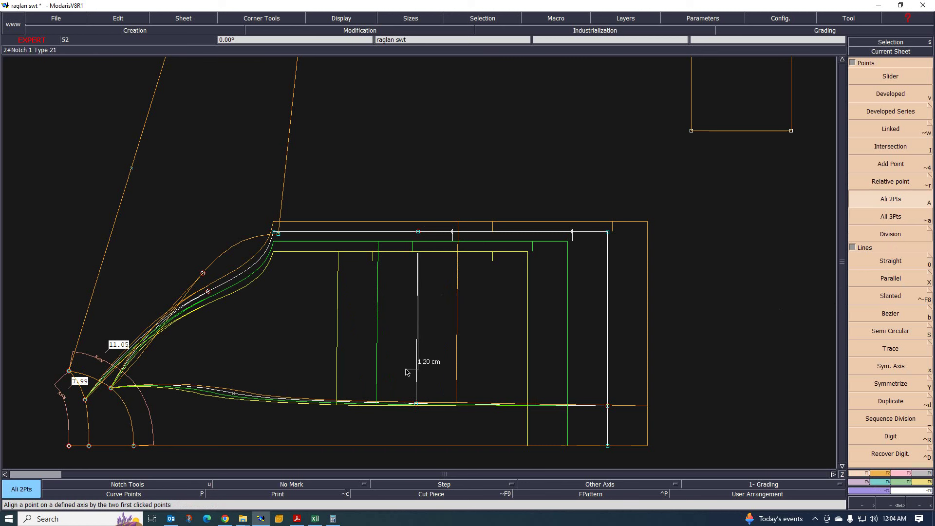
{"action": "left_click", "coordinate": [416, 403]}
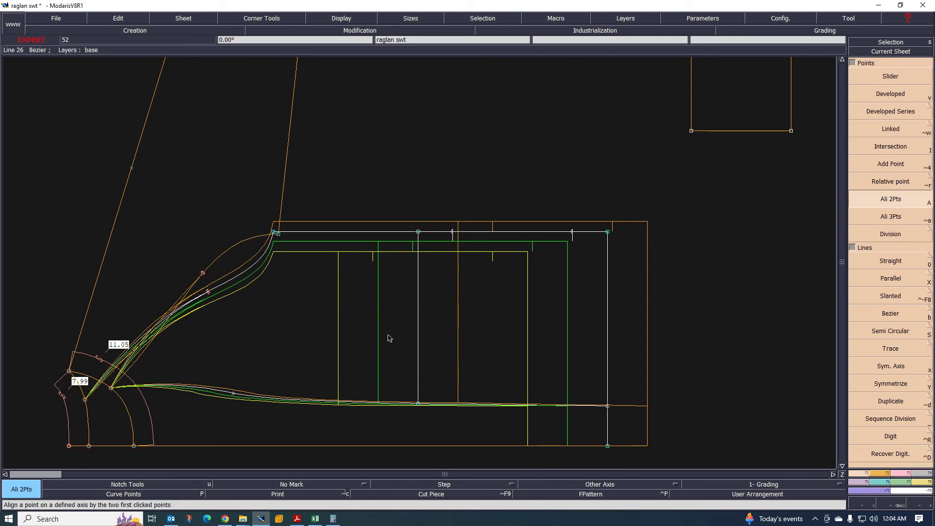
- Examine the front's graded pocket line, side-seam notches and hem across the sizes
{"action": "scroll", "coordinate": [438, 361], "scroll_direction": "down", "scroll_amount": 2}
{"action": "scroll", "coordinate": [470, 351], "scroll_direction": "up", "scroll_amount": 1}
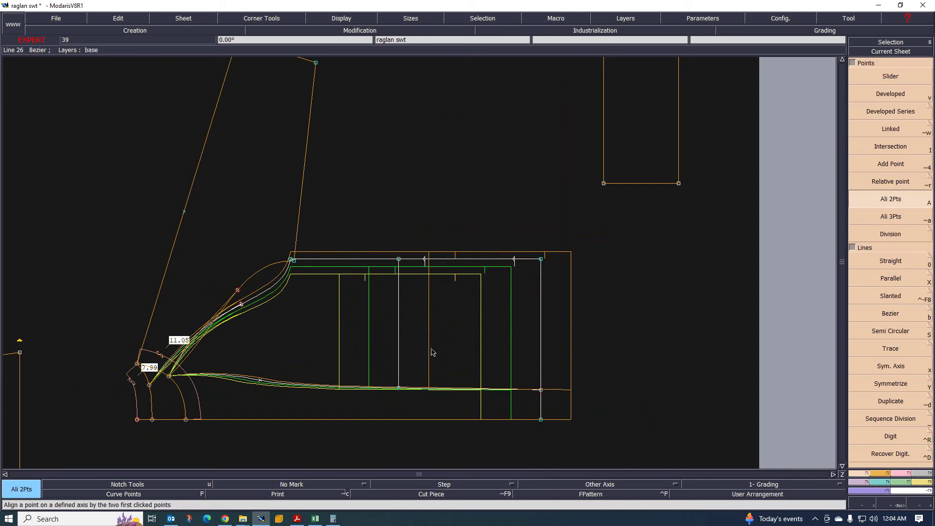
{"action": "scroll", "coordinate": [432, 352], "scroll_direction": "up", "scroll_amount": 2}
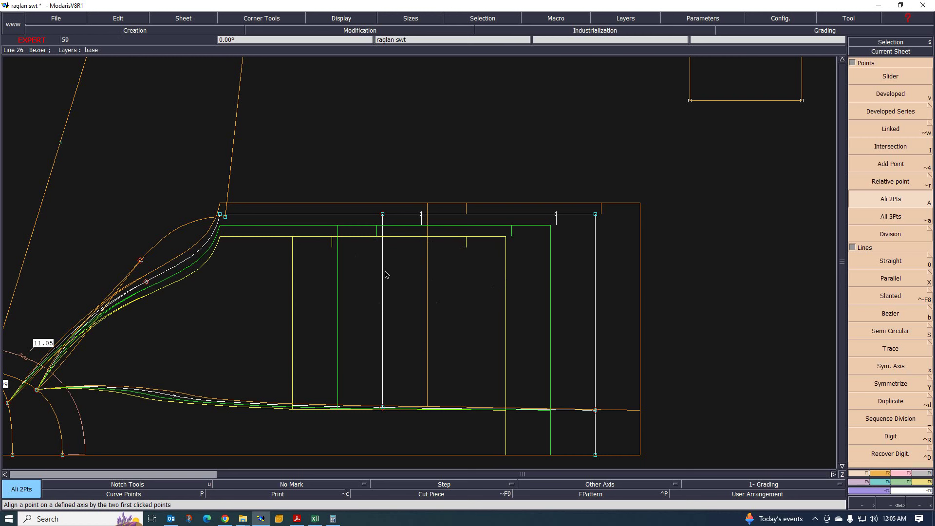
{"action": "scroll", "coordinate": [460, 243], "scroll_direction": "up", "scroll_amount": 2}
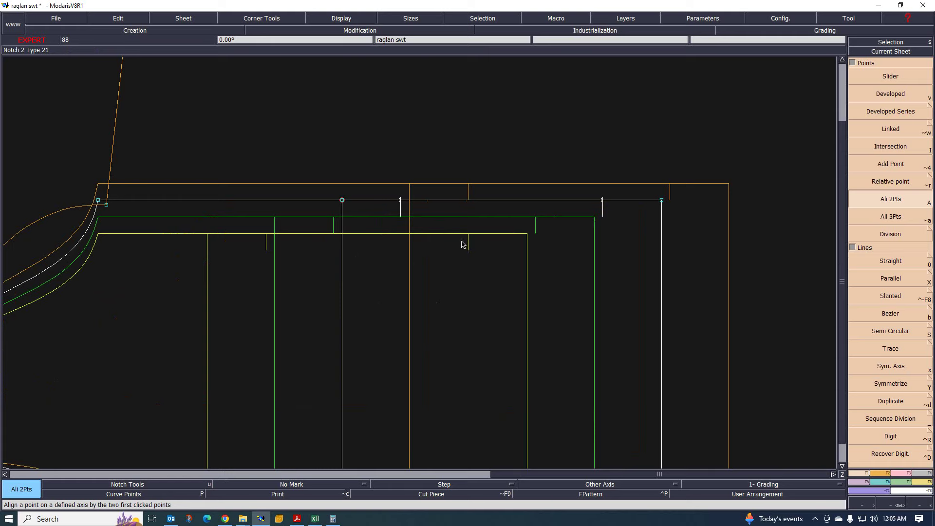
{"action": "scroll", "coordinate": [429, 241], "scroll_direction": "down", "scroll_amount": 3}
{"action": "scroll", "coordinate": [391, 237], "scroll_direction": "up", "scroll_amount": 2}
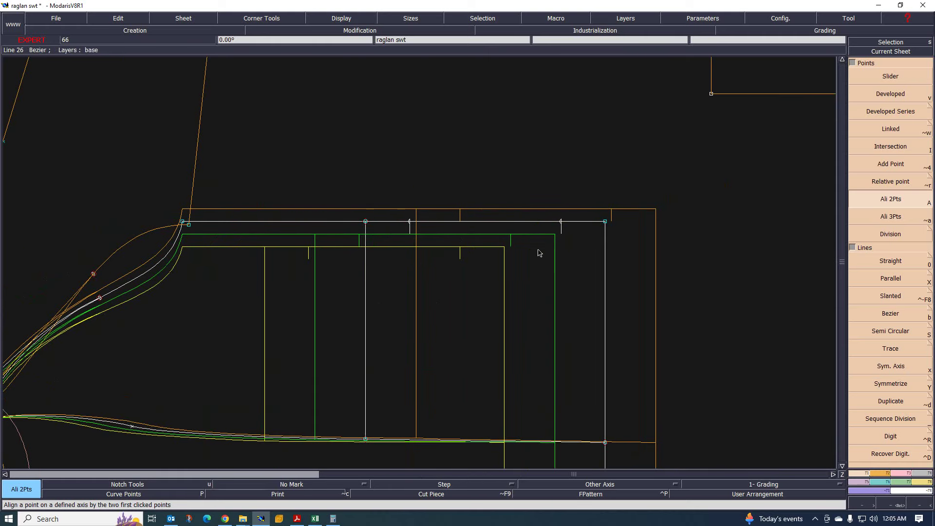
{"action": "scroll", "coordinate": [365, 317], "scroll_direction": "down", "scroll_amount": 4}
{"action": "scroll", "coordinate": [364, 315], "scroll_direction": "up", "scroll_amount": 2}
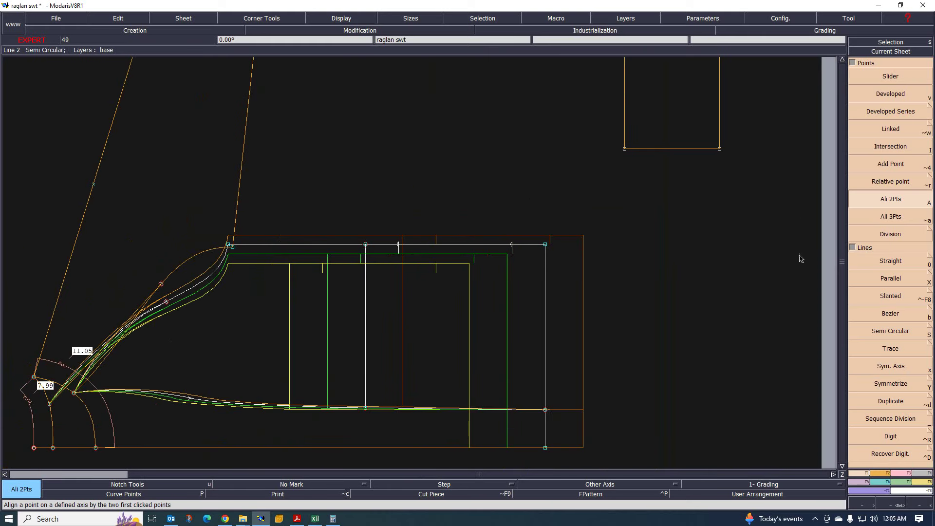
{"action": "scroll", "coordinate": [496, 198], "scroll_direction": "down", "scroll_amount": 3}
{"action": "scroll", "coordinate": [509, 344], "scroll_direction": "up", "scroll_amount": 2}
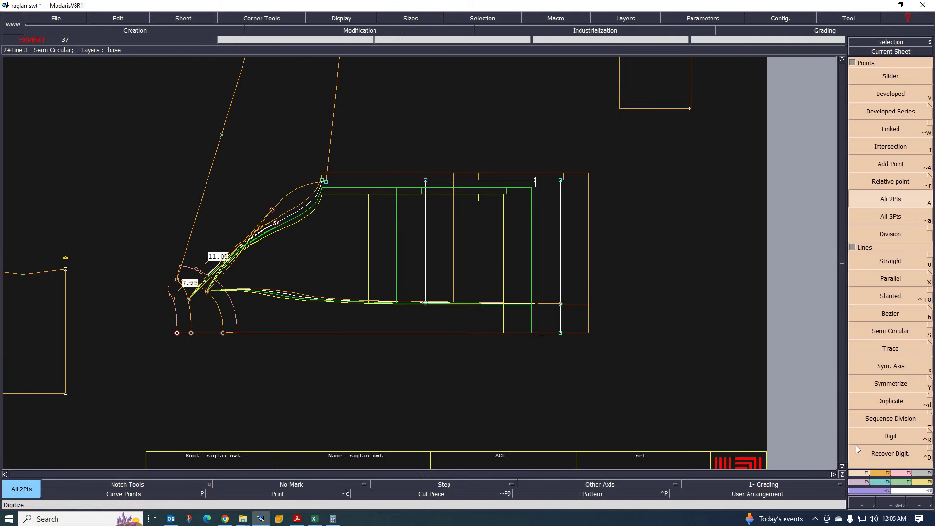
- Open the measurement spreadsheet and place its window below the graded front
{"action": "left_click", "coordinate": [911, 482]}
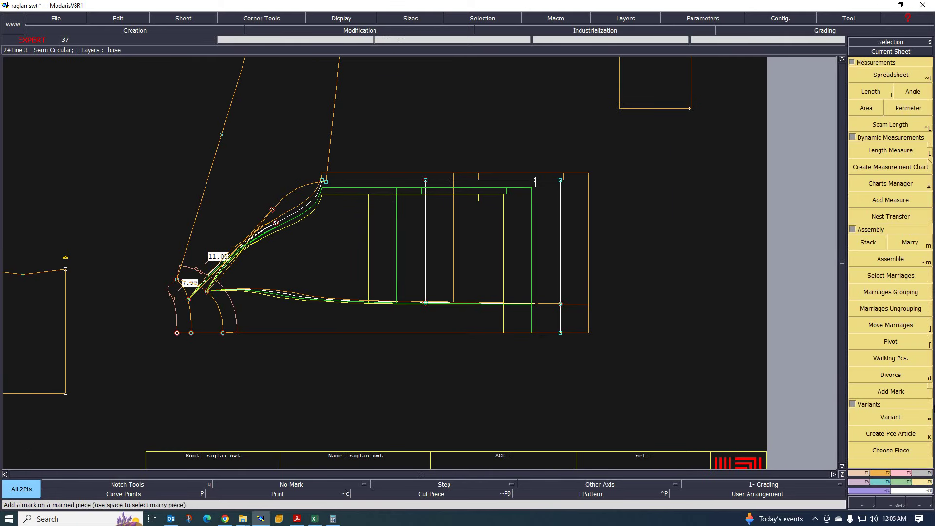
{"action": "left_click", "coordinate": [888, 150]}
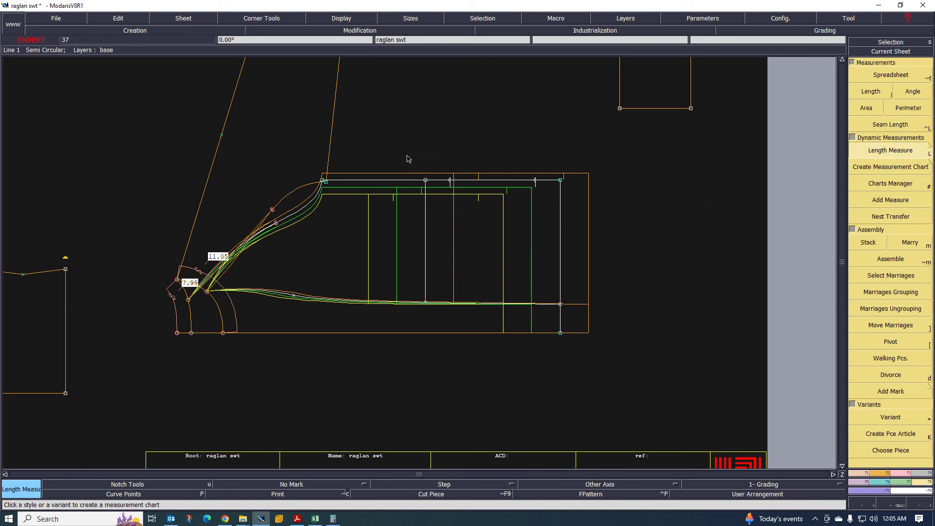
{"action": "scroll", "coordinate": [409, 159], "scroll_direction": "up", "scroll_amount": 2}
{"action": "scroll", "coordinate": [343, 180], "scroll_direction": "down", "scroll_amount": 1}
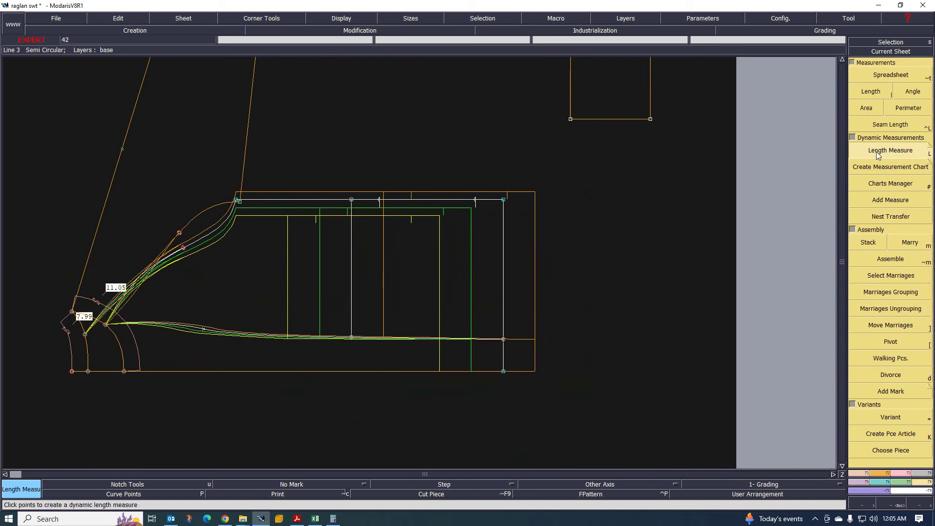
{"action": "left_click", "coordinate": [887, 74]}
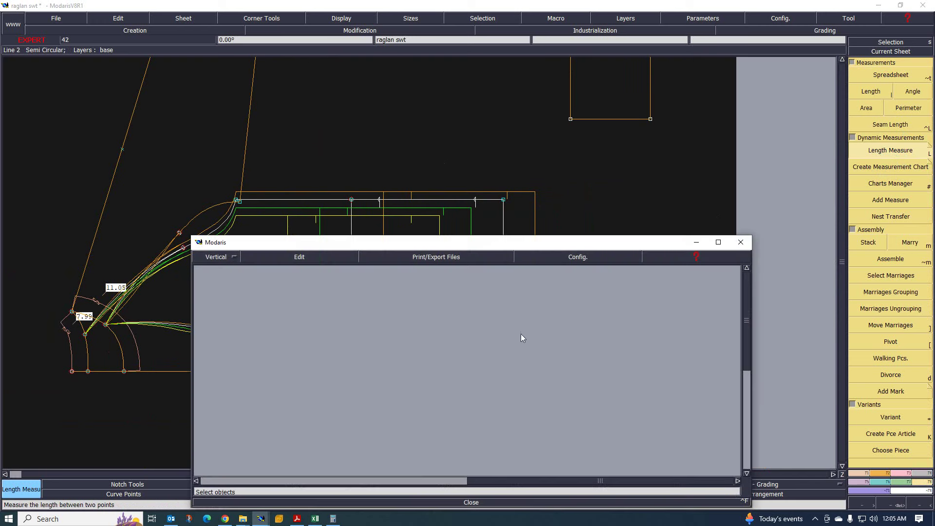
{"action": "left_click_drag", "start_coordinate": [490, 243], "coordinate": [384, 378]}
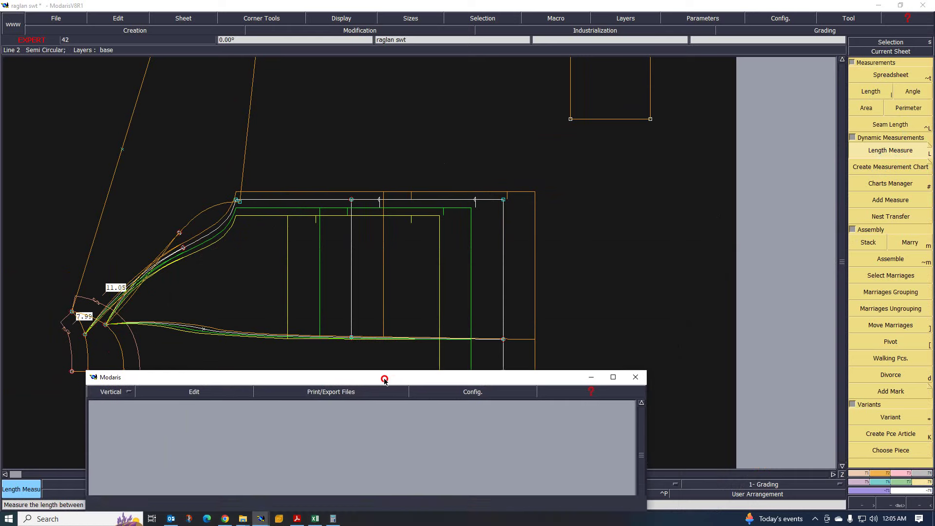
{"action": "scroll", "coordinate": [441, 258], "scroll_direction": "down", "scroll_amount": 1}
{"action": "scroll", "coordinate": [417, 291], "scroll_direction": "up", "scroll_amount": 1}
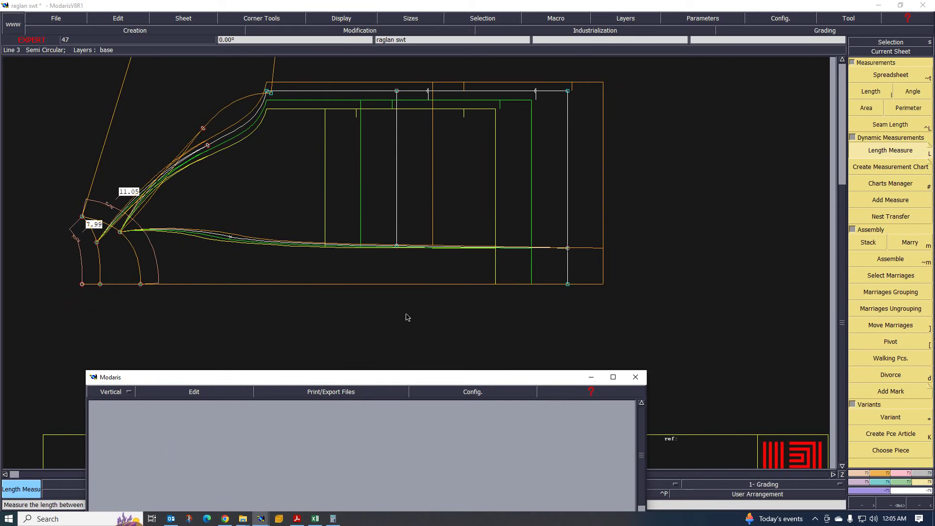
{"action": "left_click_drag", "start_coordinate": [398, 377], "coordinate": [384, 305]}
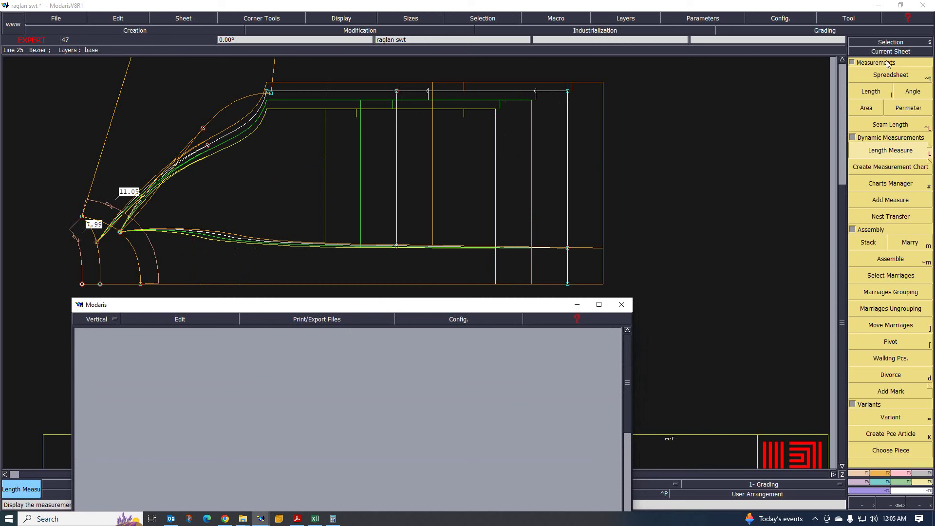
- Measure the side-seam length from the pocket line to the hem and between the two notches for all sizes
{"action": "left_click", "coordinate": [871, 94]}
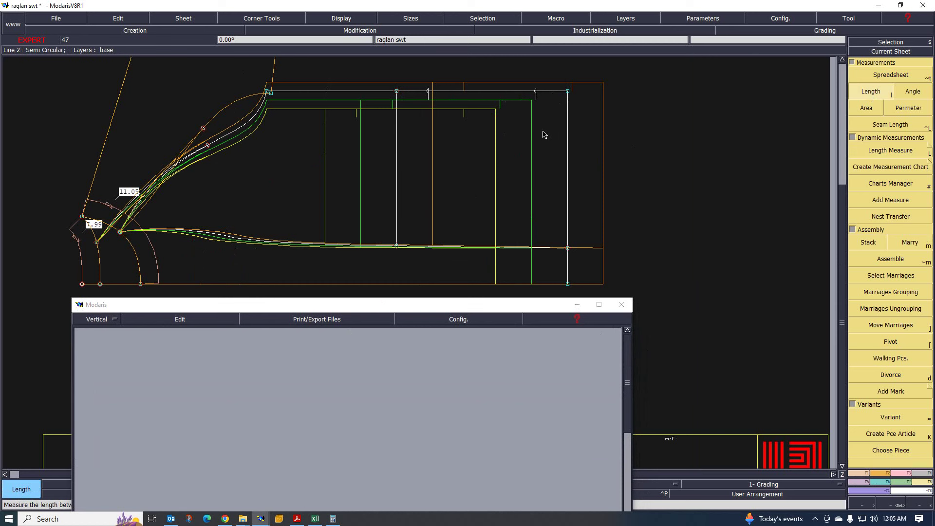
{"action": "left_click", "coordinate": [397, 93]}
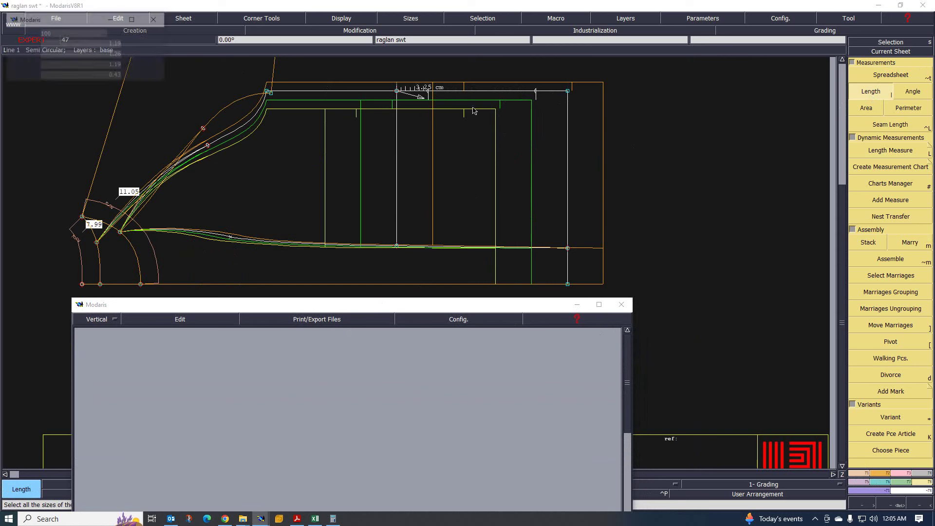
{"action": "left_click", "coordinate": [568, 93]}
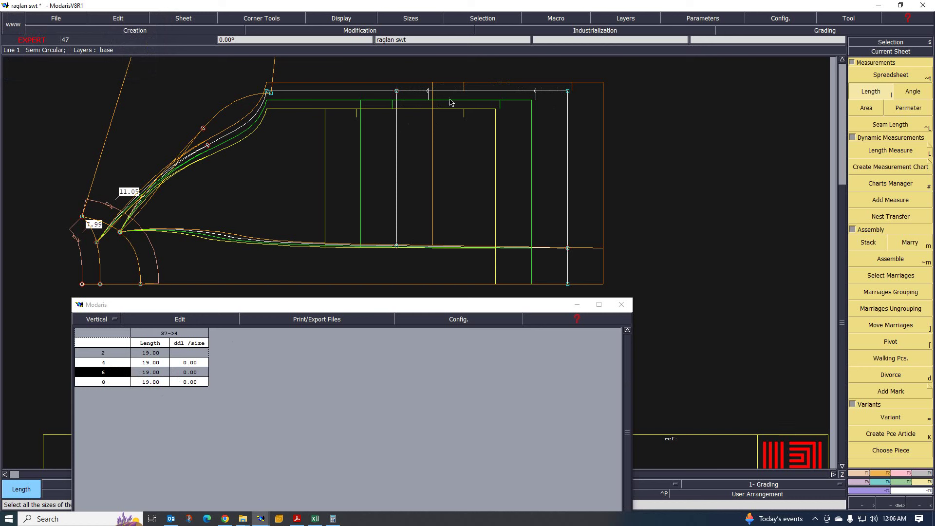
{"action": "left_click", "coordinate": [428, 91]}
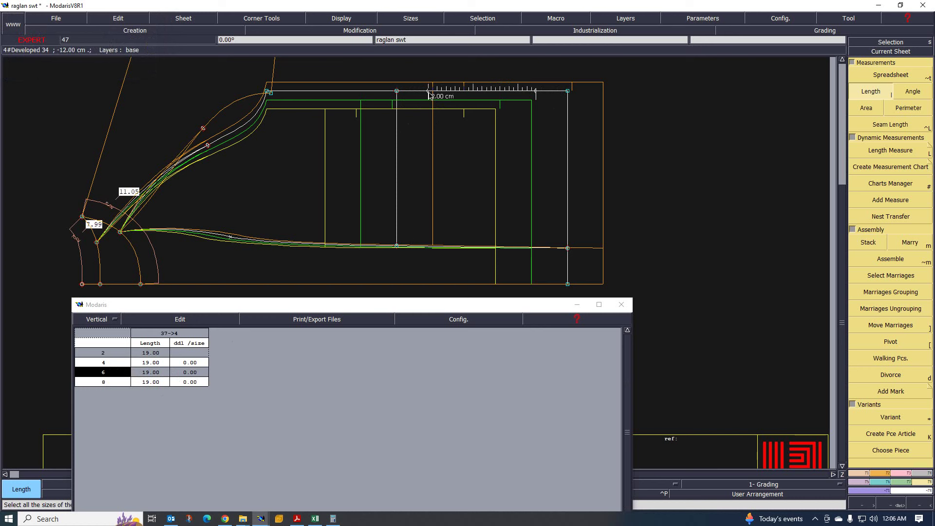
{"action": "left_click", "coordinate": [536, 91]}
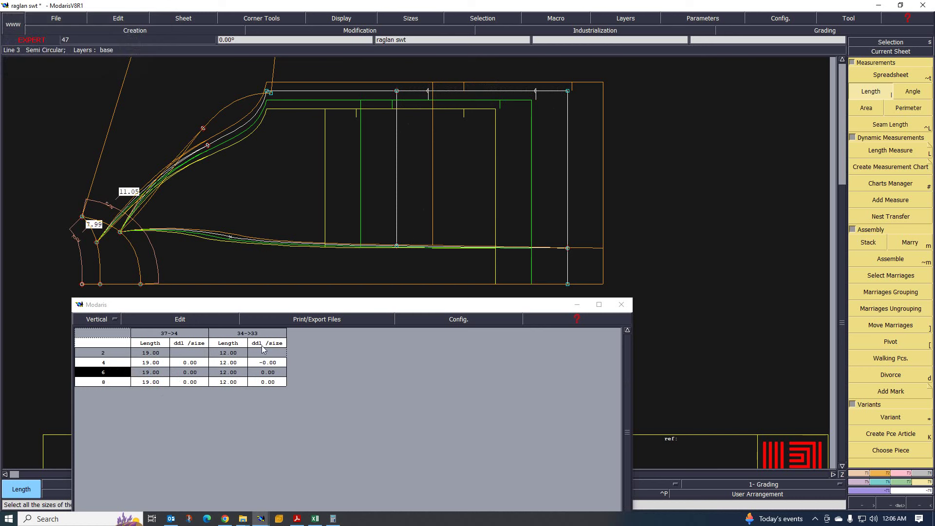
- Stack the graded sizes of the front on the side seam's hem corner with Packing
{"action": "scroll", "coordinate": [476, 183], "scroll_direction": "down", "scroll_amount": 3}
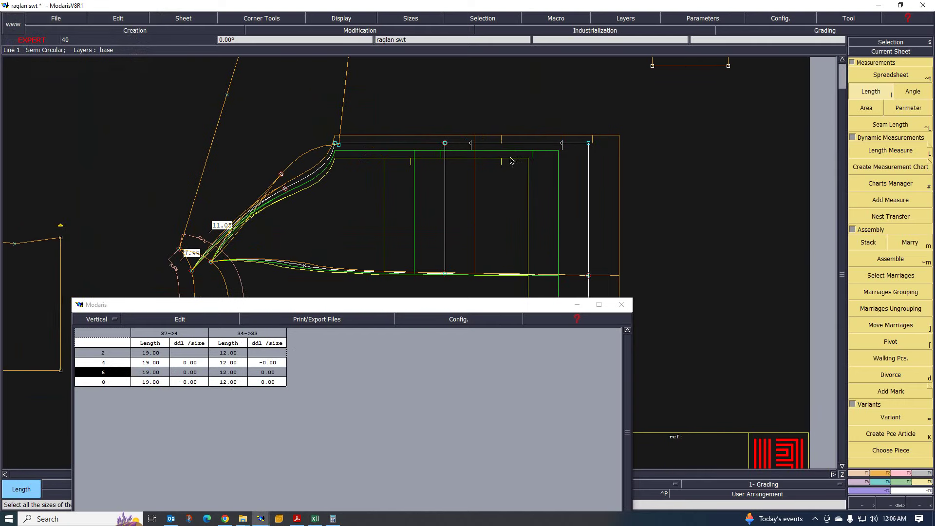
{"action": "scroll", "coordinate": [506, 137], "scroll_direction": "up", "scroll_amount": 3}
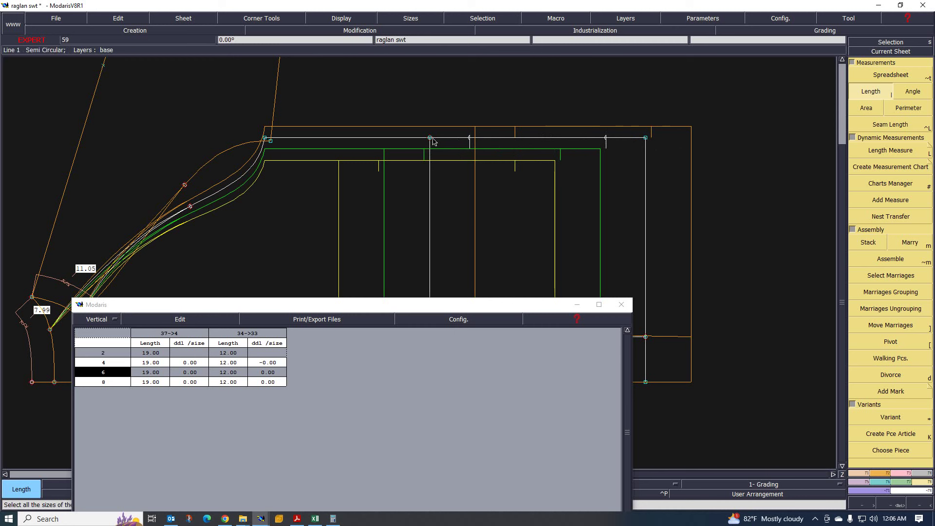
{"action": "left_click", "coordinate": [882, 482]}
{"action": "left_click", "coordinate": [894, 135]}
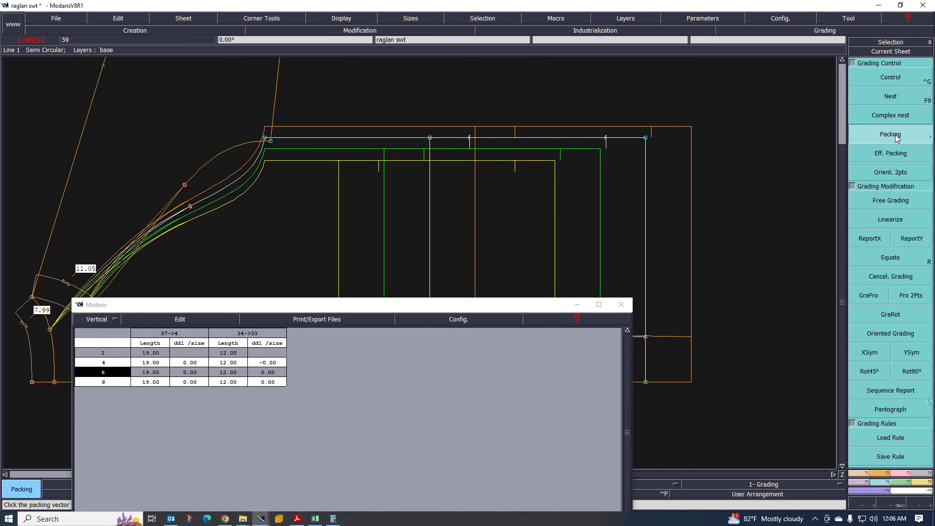
{"action": "left_click", "coordinate": [645, 138]}
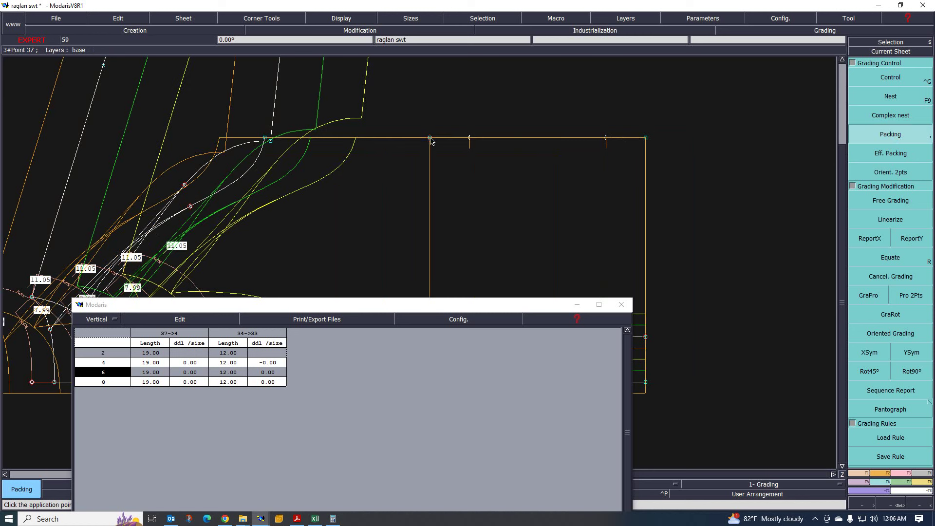
- Set the X grading increment of the pocket line's side-seam end to -0.5 for all sizes
{"action": "key", "text": "ctrl+g"}
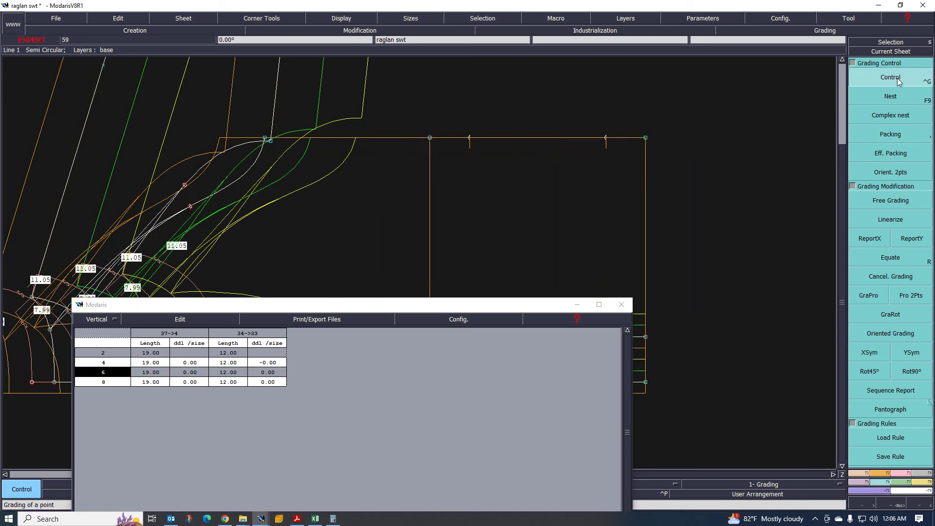
{"action": "left_click", "coordinate": [431, 139]}
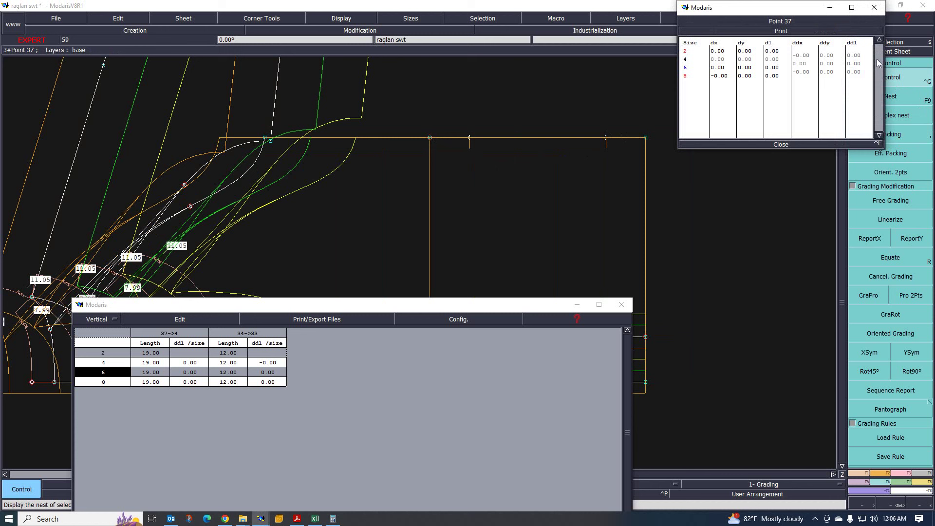
{"action": "left_click_drag", "start_coordinate": [801, 57], "coordinate": [817, 105]}
{"action": "type", "text": "-0"}
{"action": "type", "text": ".5"}
{"action": "key", "text": "Return"}
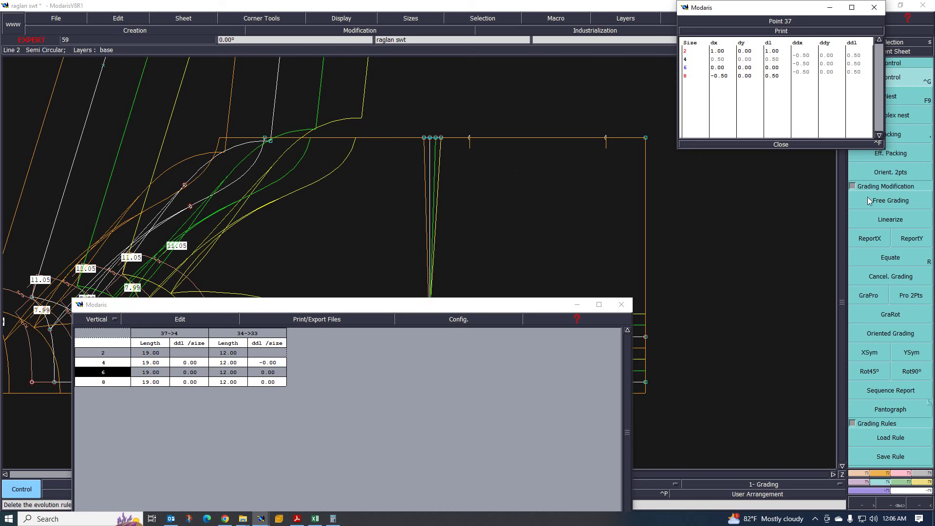
{"action": "left_click", "coordinate": [779, 145]}
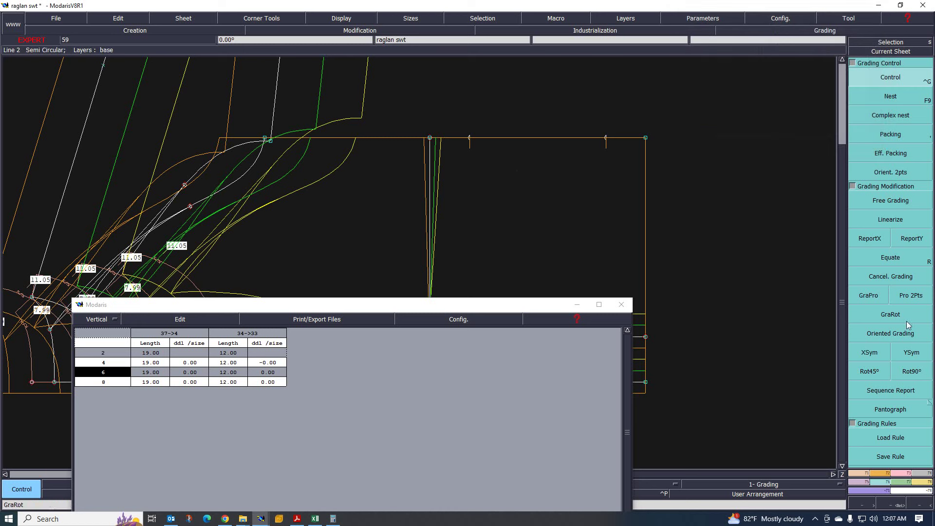
- Measure the side-seam length from the pocket line to the hem and close the measurement spreadsheet
{"action": "left_click", "coordinate": [922, 482]}
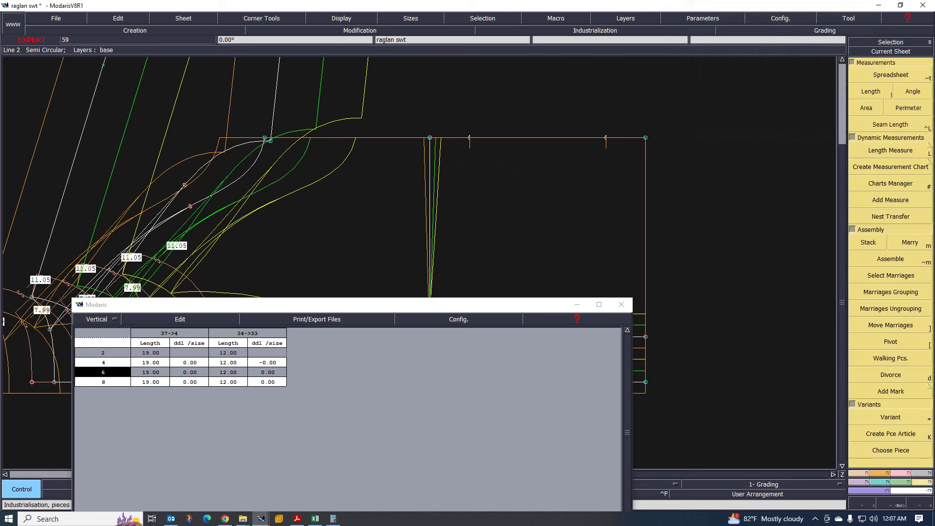
{"action": "left_click", "coordinate": [872, 91]}
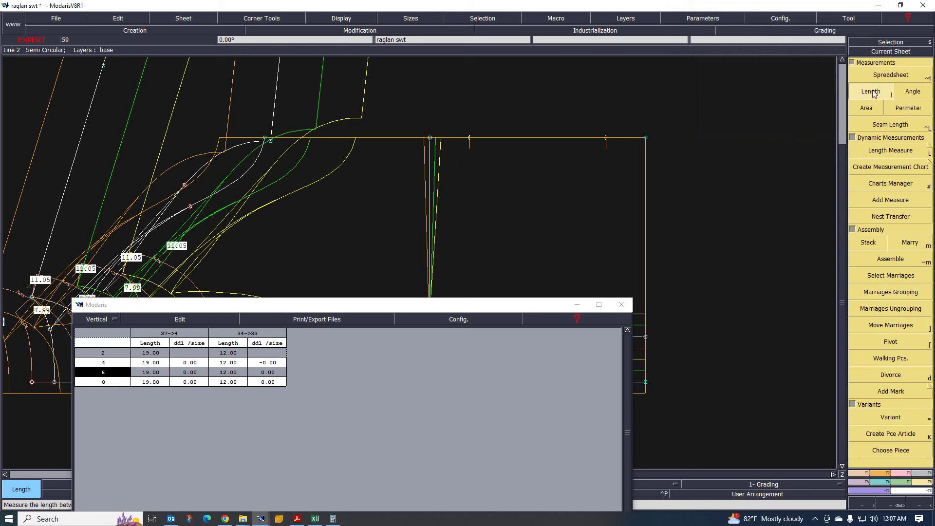
{"action": "left_click", "coordinate": [430, 139]}
{"action": "left_click", "coordinate": [645, 139]}
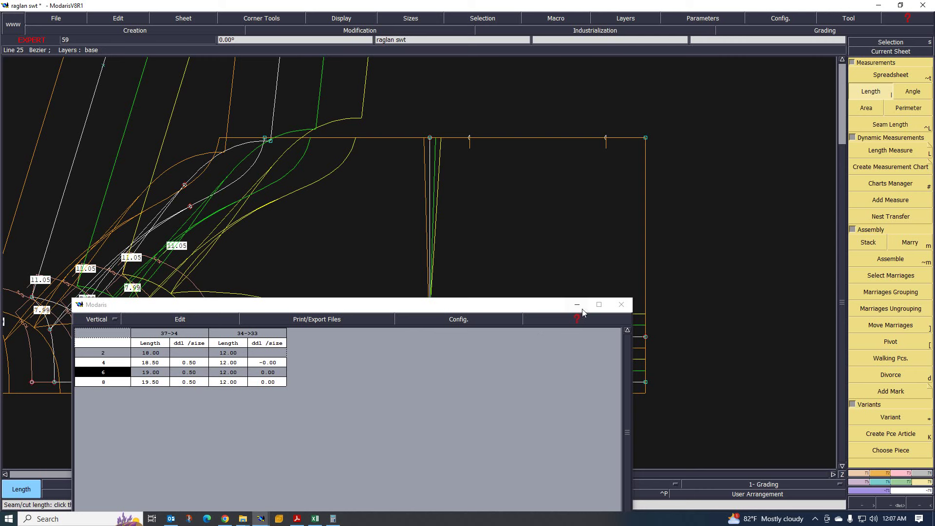
{"action": "left_click", "coordinate": [620, 305]}
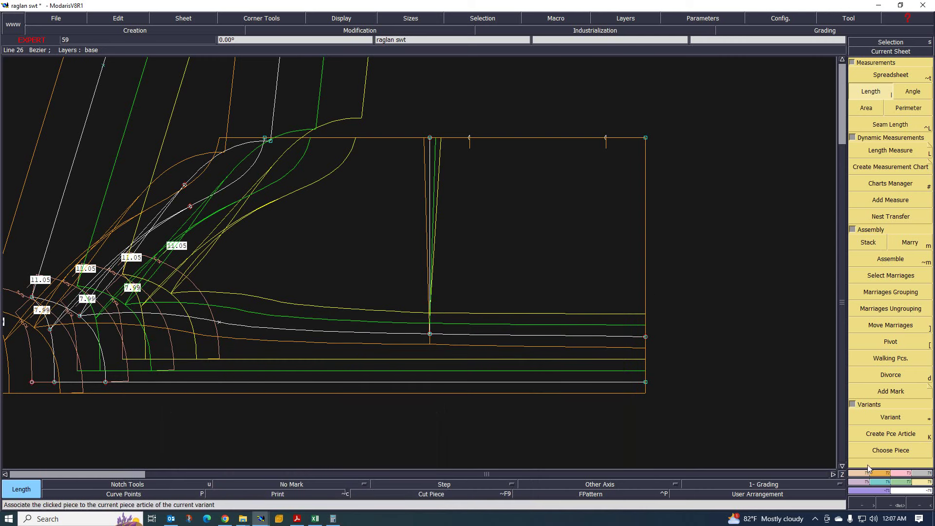
- Copy the pocket line's X grading from its side-seam end to its panel-line end with ReportX and clear the packing
{"action": "left_click", "coordinate": [878, 482]}
{"action": "left_click", "coordinate": [868, 242]}
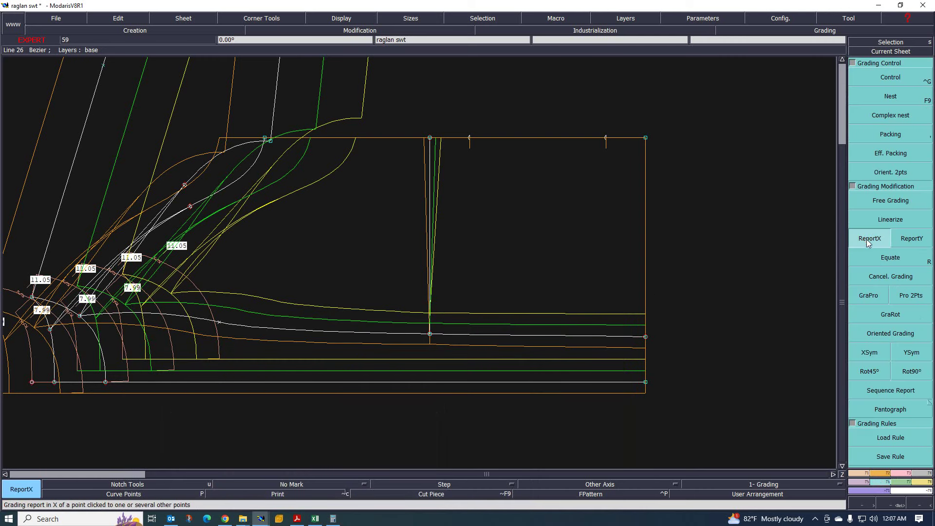
{"action": "left_click", "coordinate": [430, 138]}
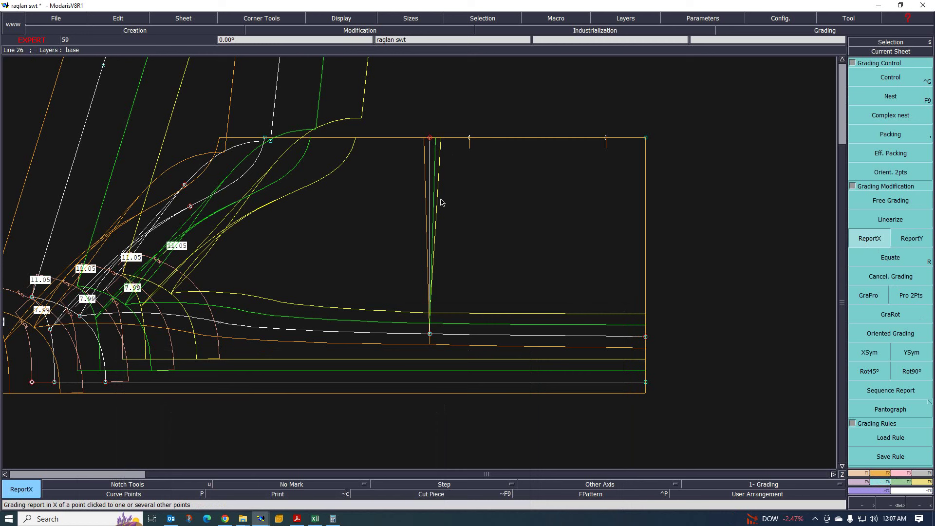
{"action": "left_click", "coordinate": [430, 333]}
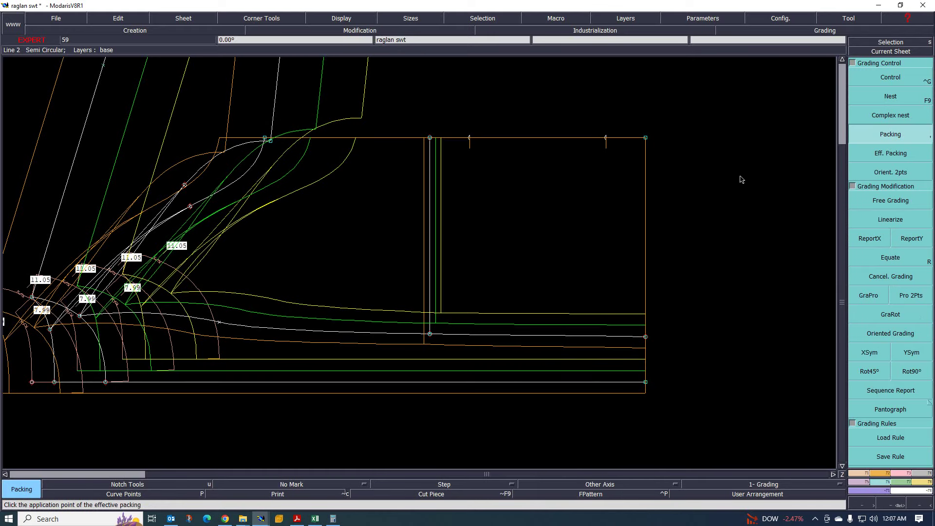
{"action": "left_click", "coordinate": [509, 226]}
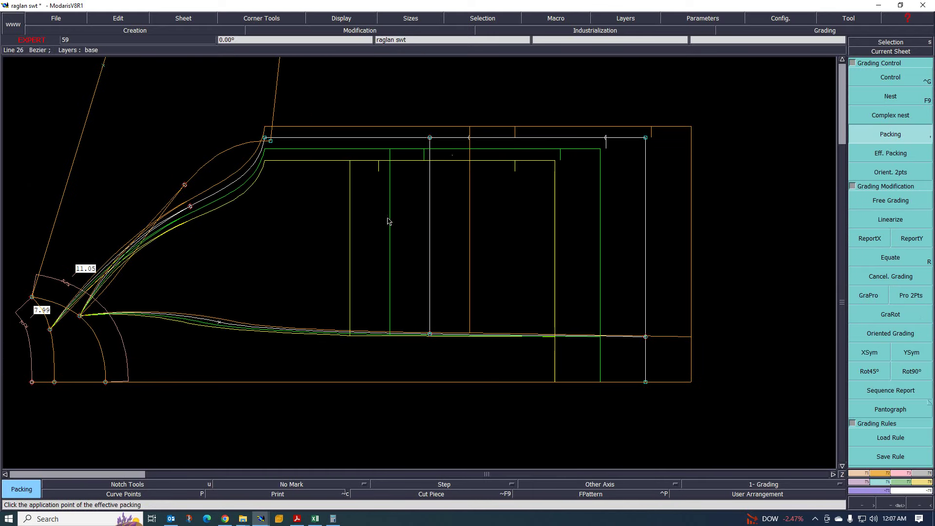
- Examine the graded front, check the grading measurements in the Excel size chart and return to Modaris
{"action": "scroll", "coordinate": [492, 320], "scroll_direction": "up", "scroll_amount": 1}
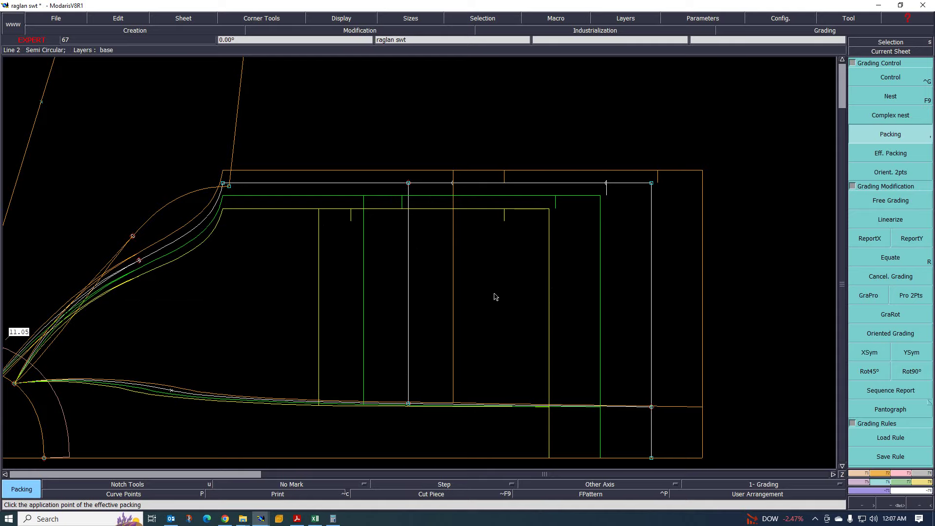
{"action": "scroll", "coordinate": [516, 289], "scroll_direction": "down", "scroll_amount": 3}
{"action": "scroll", "coordinate": [477, 258], "scroll_direction": "up", "scroll_amount": 2}
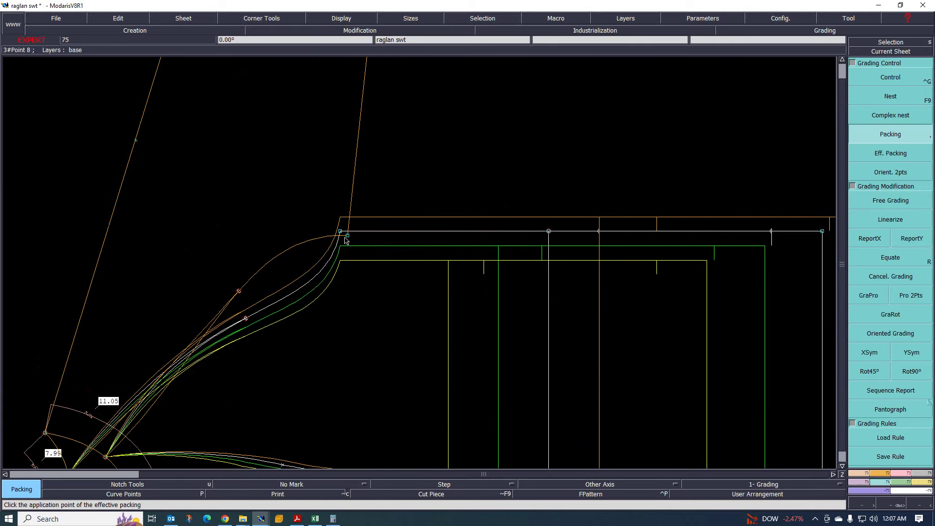
{"action": "scroll", "coordinate": [435, 226], "scroll_direction": "down", "scroll_amount": 1}
{"action": "scroll", "coordinate": [453, 272], "scroll_direction": "up", "scroll_amount": 1}
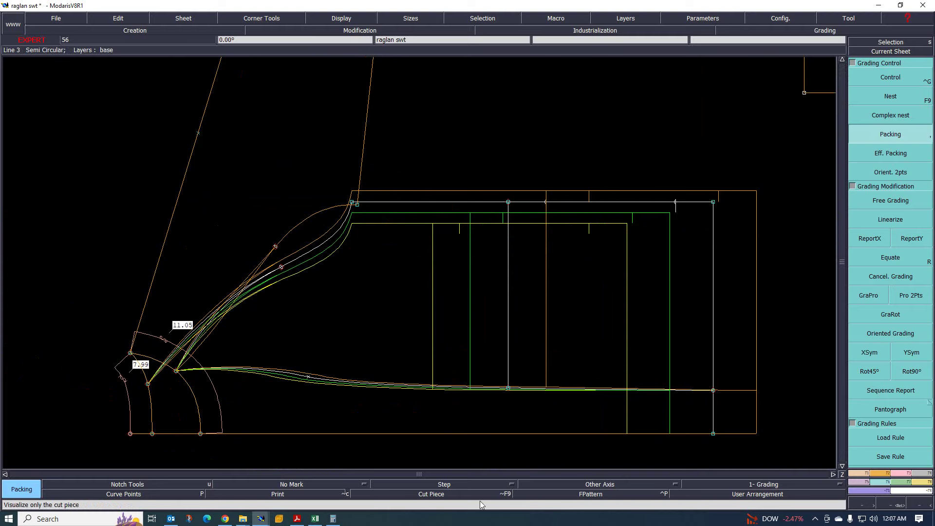
{"action": "left_click", "coordinate": [315, 518]}
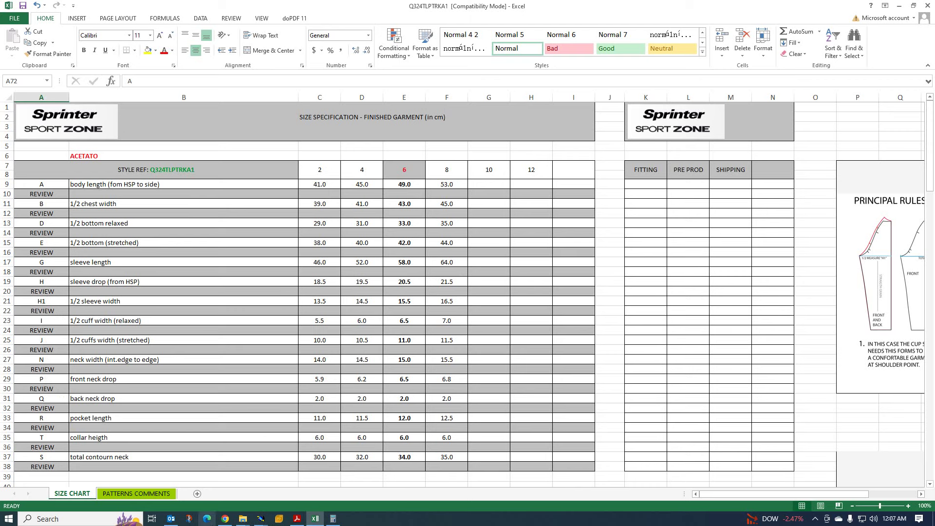
{"action": "mouse_move", "coordinate": [260, 519]}
{"action": "left_click", "coordinate": [217, 495]}
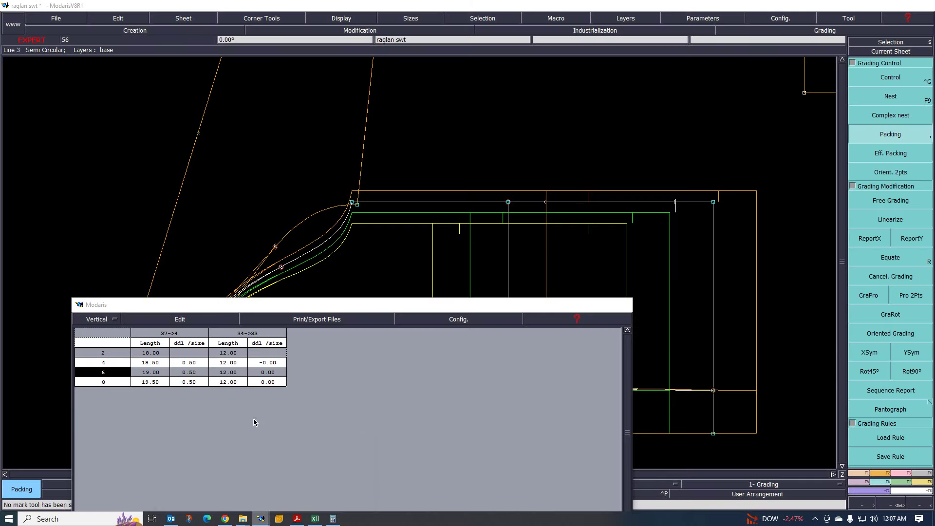
- Set the X grading increment of the front's underarm point at the side-seam end to 1 for all sizes
{"action": "left_click", "coordinate": [893, 79]}
{"action": "left_click", "coordinate": [339, 224]}
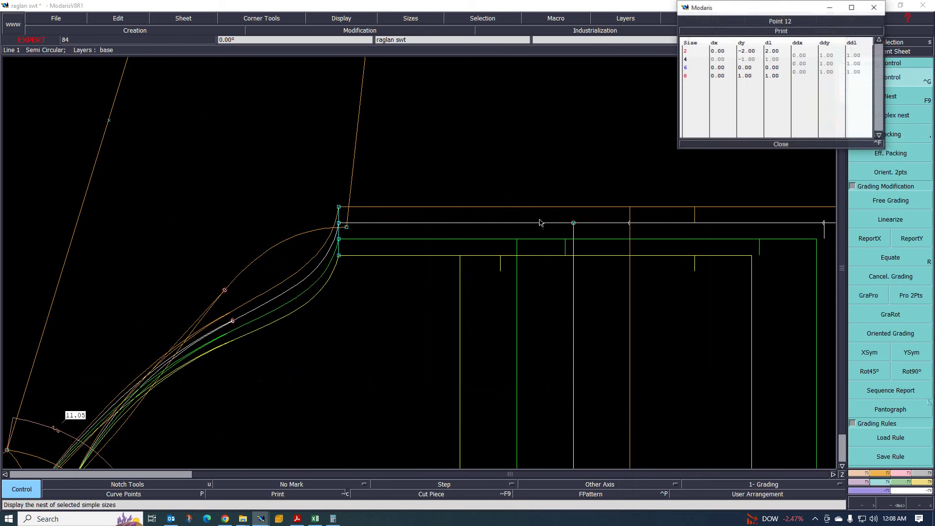
{"action": "left_click_drag", "start_coordinate": [799, 55], "coordinate": [799, 75]}
{"action": "key", "text": "Return"}
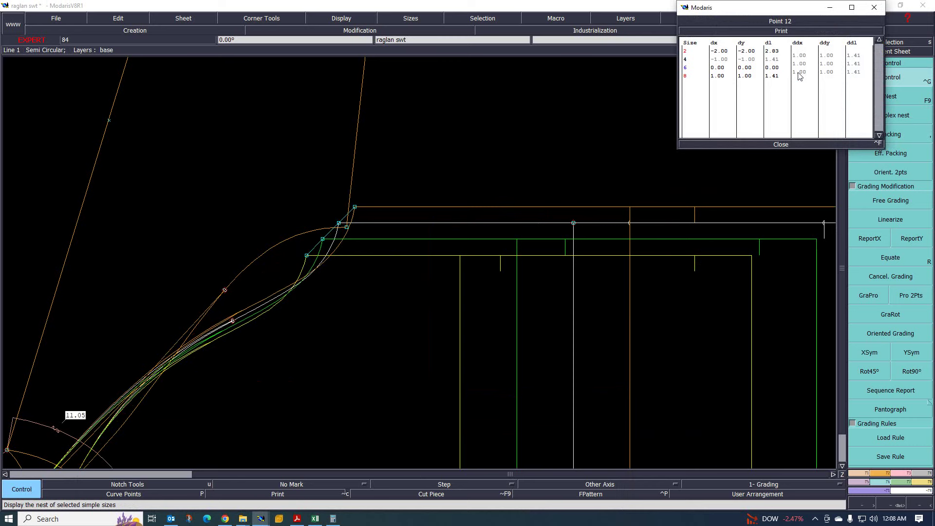
{"action": "scroll", "coordinate": [368, 266], "scroll_direction": "up", "scroll_amount": 2}
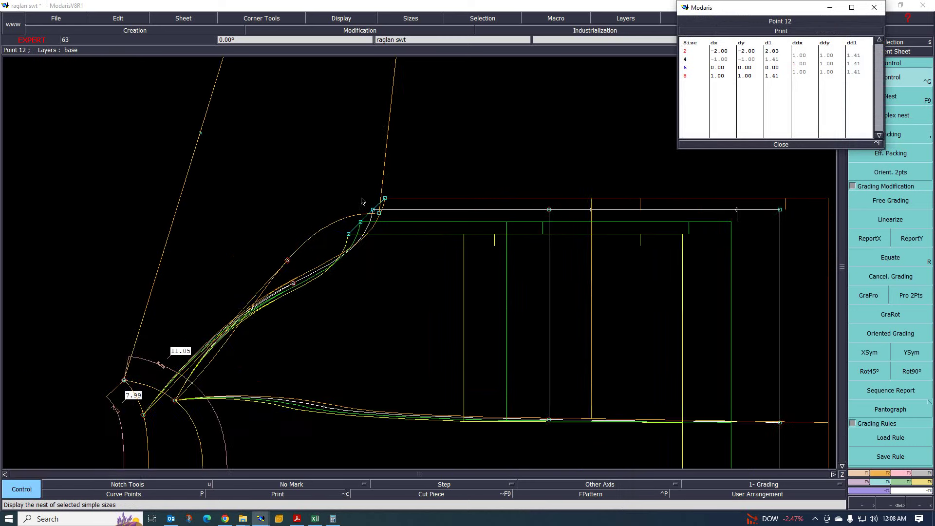
{"action": "scroll", "coordinate": [375, 217], "scroll_direction": "down", "scroll_amount": 3}
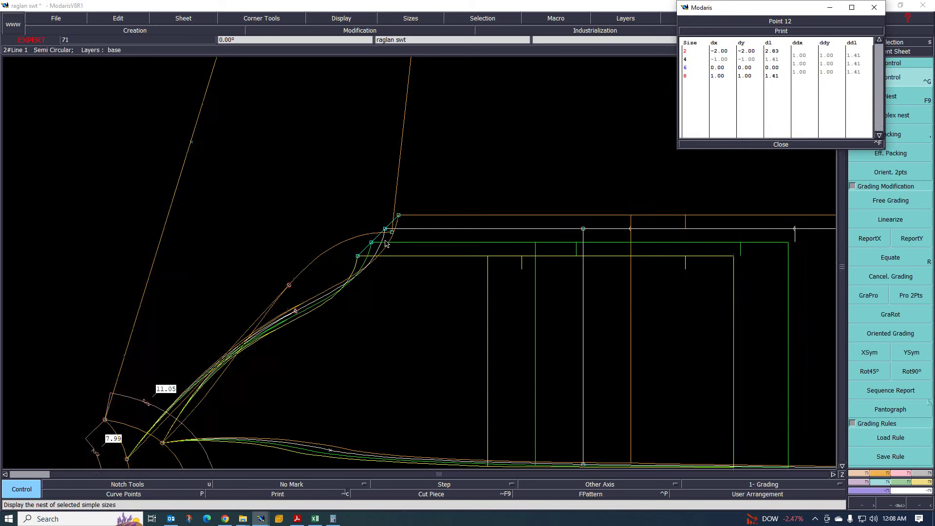
{"action": "scroll", "coordinate": [380, 275], "scroll_direction": "up", "scroll_amount": 1}
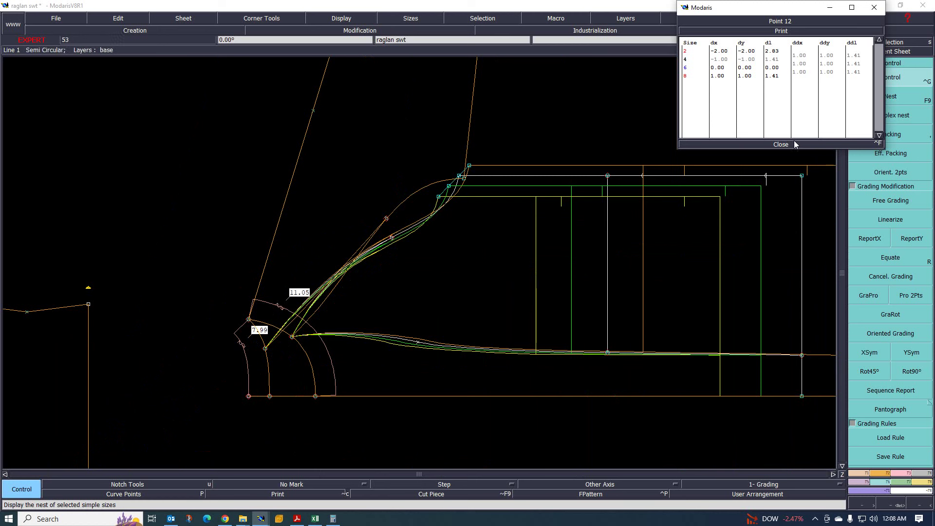
- Set the Y grading increment of the high shoulder neck point to 0.25 for all sizes
{"action": "left_click", "coordinate": [250, 323]}
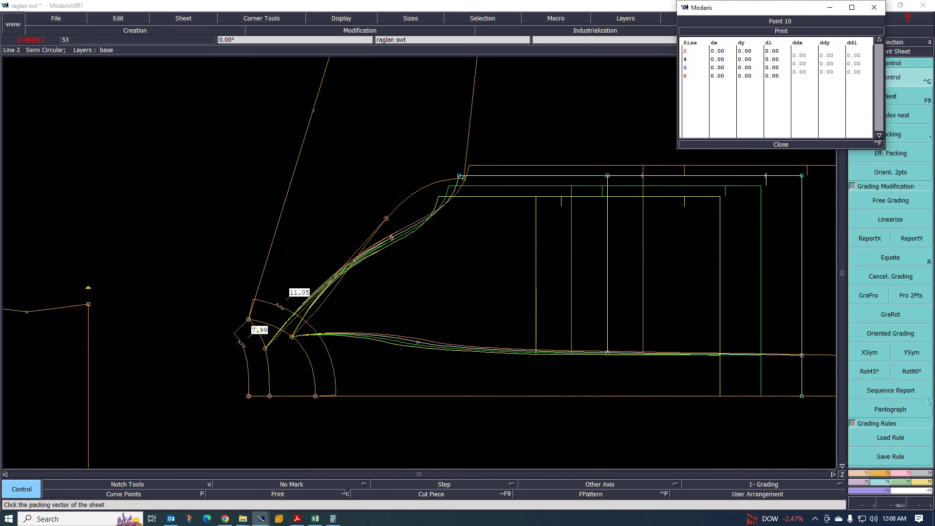
{"action": "left_click_drag", "start_coordinate": [826, 55], "coordinate": [829, 74]}
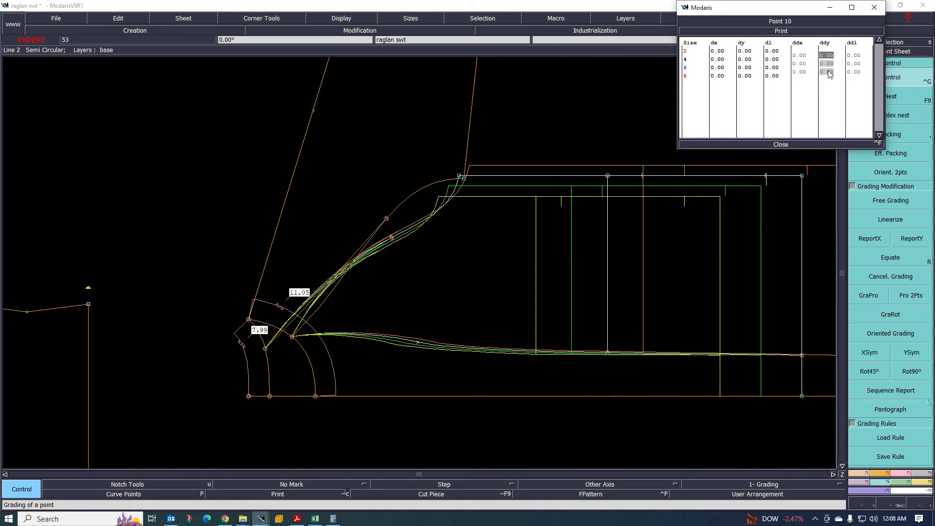
{"action": "type", "text": ".25"}
{"action": "key", "text": "Return"}
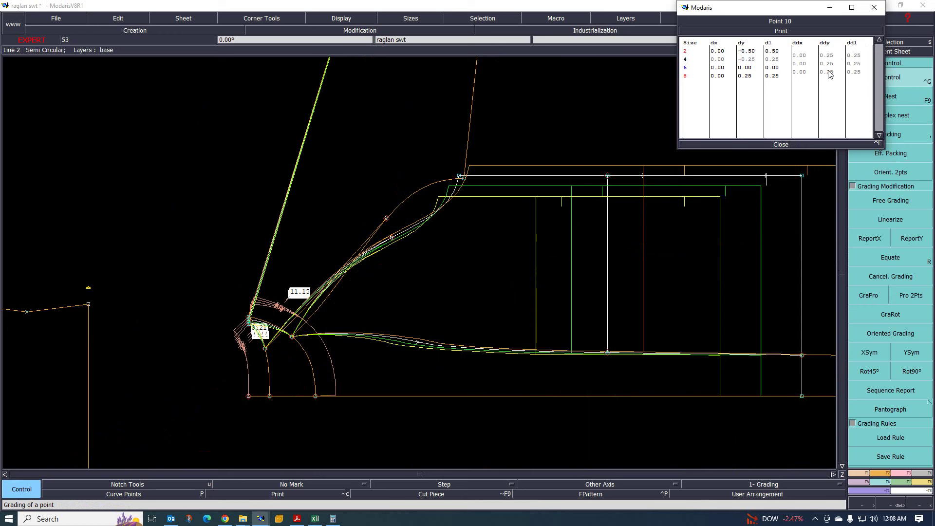
- Set the X grading increment of the front neckline's centre-front point to 0.5 for all sizes and inspect the graded neckline
{"action": "scroll", "coordinate": [291, 392], "scroll_direction": "up", "scroll_amount": 1}
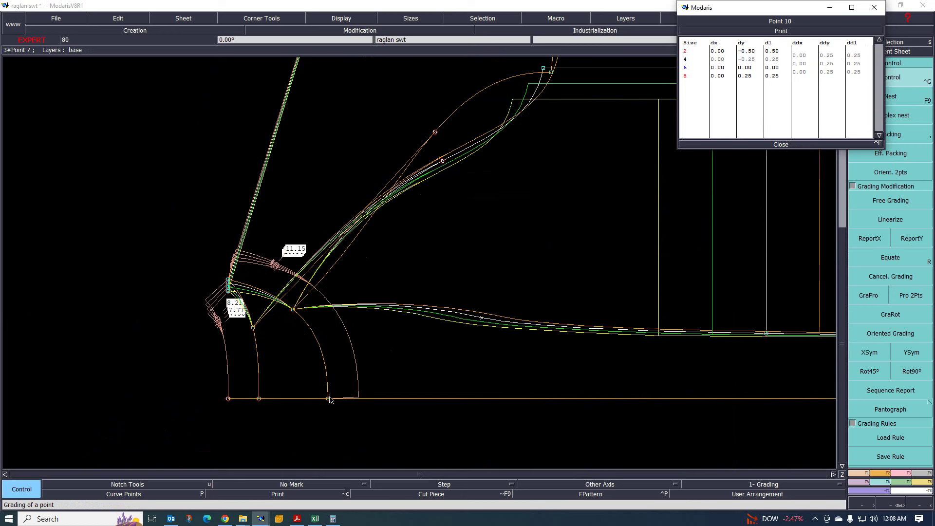
{"action": "left_click", "coordinate": [329, 398]}
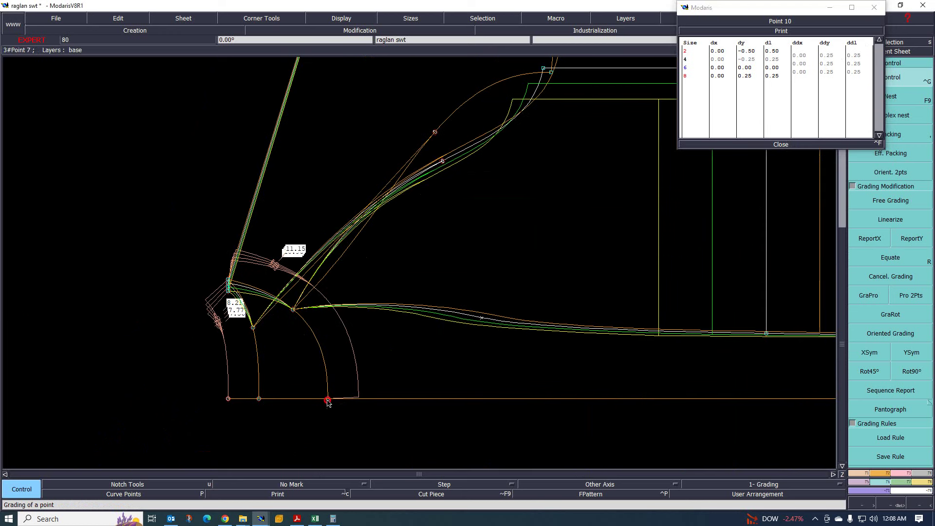
{"action": "left_click_drag", "start_coordinate": [797, 55], "coordinate": [799, 75]}
{"action": "type", "text": ".5"}
{"action": "key", "text": "Return"}
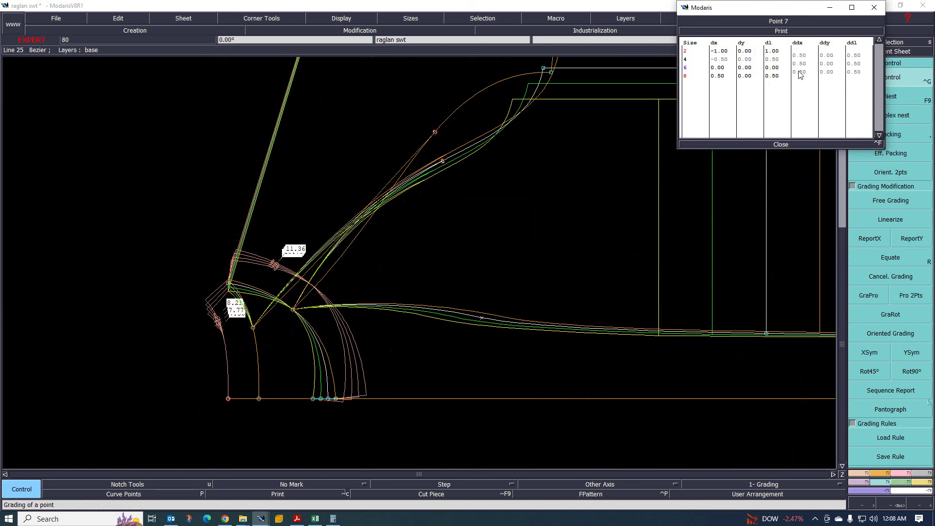
{"action": "scroll", "coordinate": [297, 349], "scroll_direction": "up", "scroll_amount": 1}
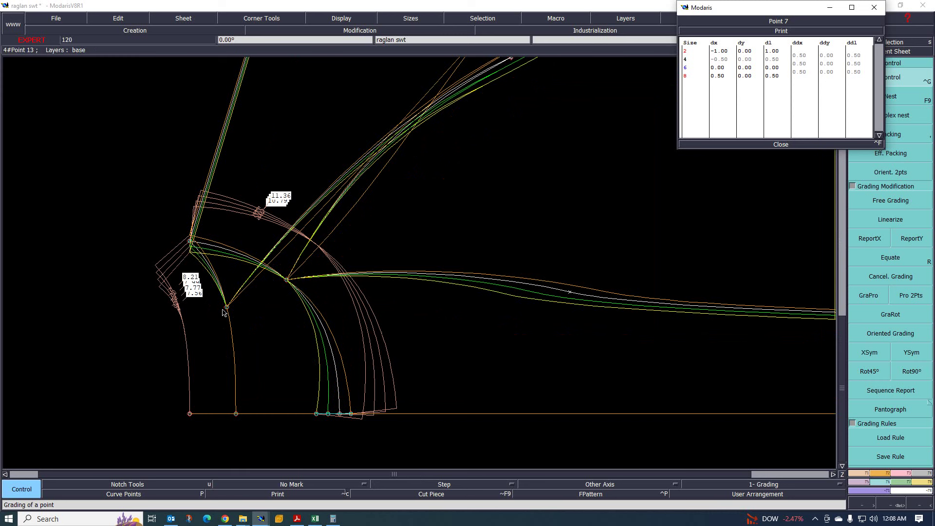
{"action": "scroll", "coordinate": [222, 311], "scroll_direction": "up", "scroll_amount": 1}
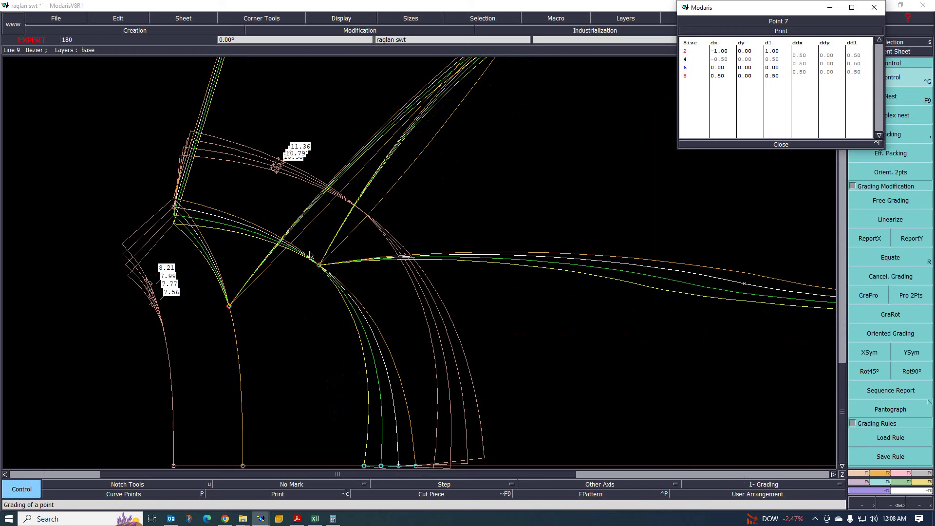
{"action": "scroll", "coordinate": [310, 254], "scroll_direction": "down", "scroll_amount": 1}
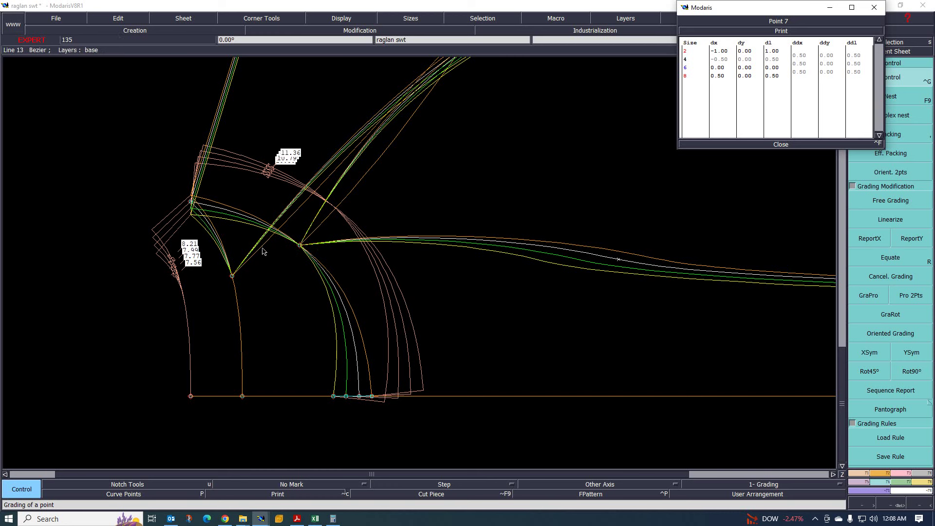
- Apply proportional grading along the back and front necklines, from the high shoulder neck point to each neckline's centre point
{"action": "scroll", "coordinate": [246, 297], "scroll_direction": "up", "scroll_amount": 2}
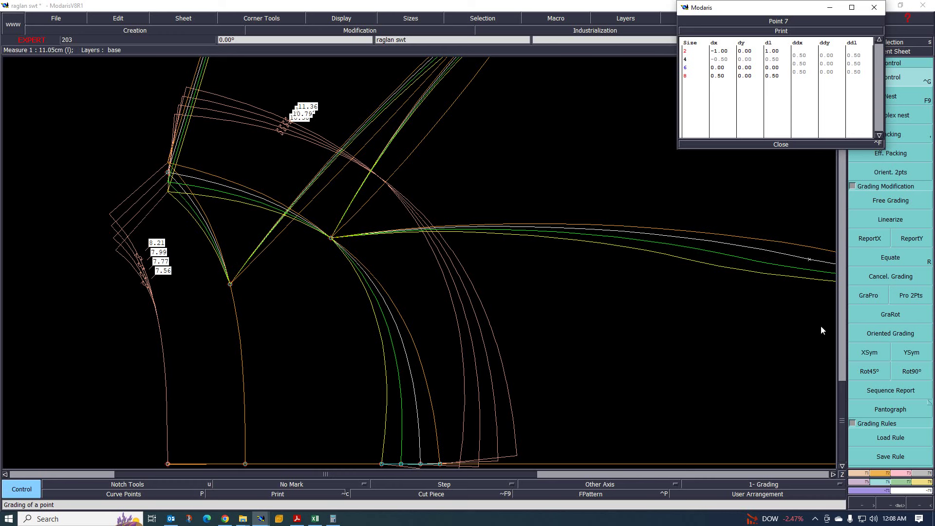
{"action": "left_click", "coordinate": [869, 295]}
{"action": "left_click", "coordinate": [861, 299]}
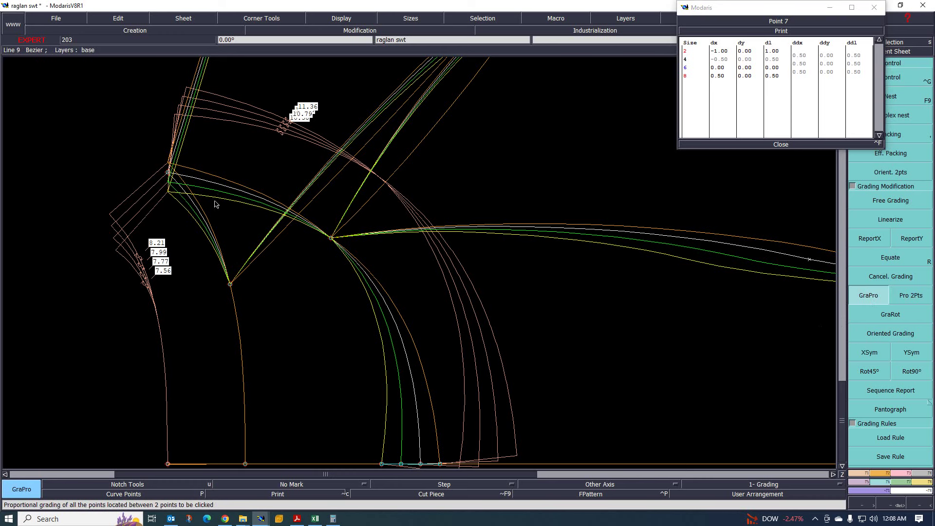
{"action": "scroll", "coordinate": [216, 204], "scroll_direction": "down", "scroll_amount": 1}
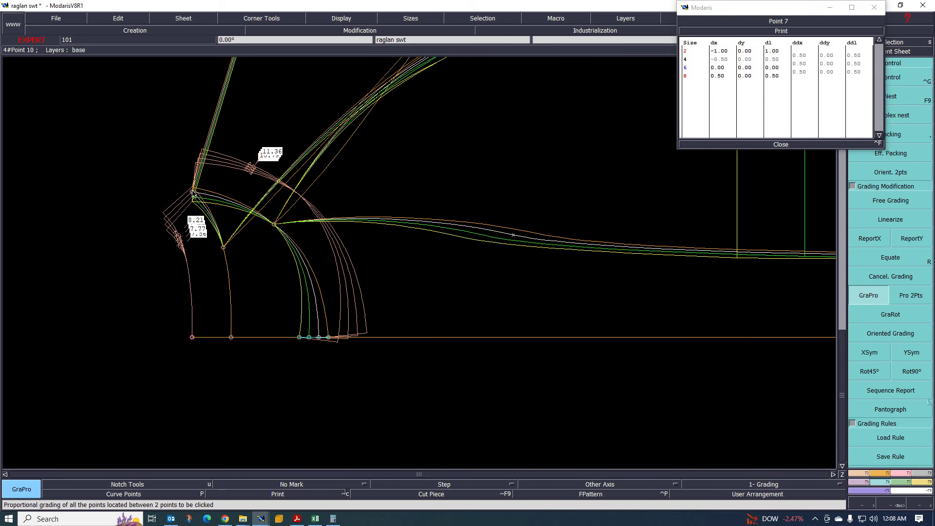
{"action": "left_click", "coordinate": [193, 194]}
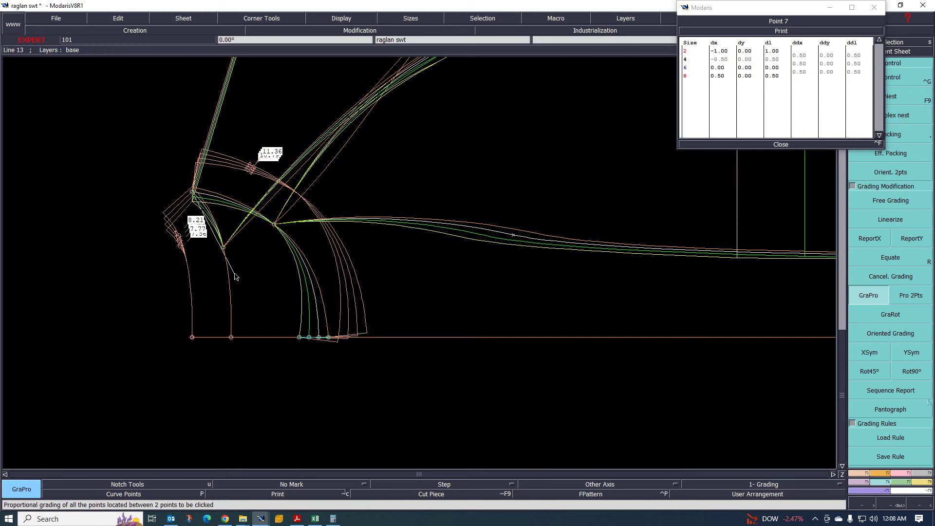
{"action": "left_click", "coordinate": [232, 337]}
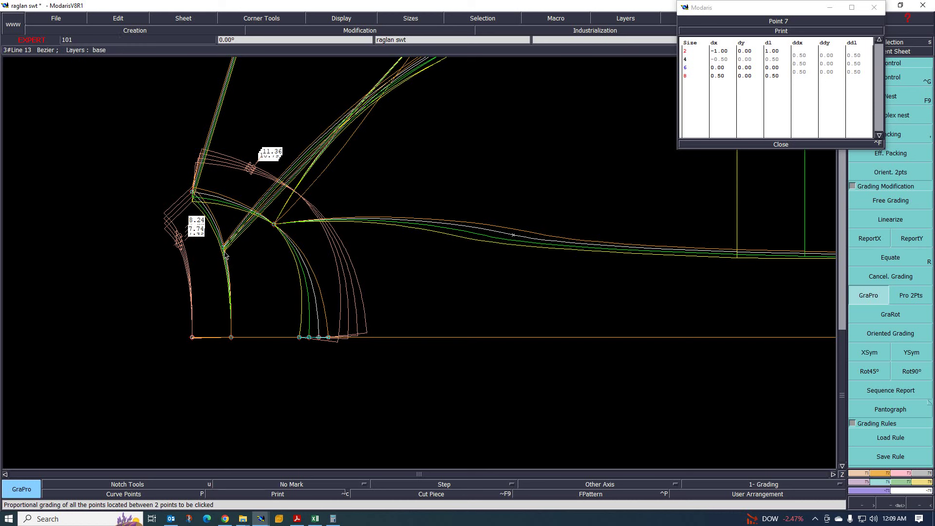
{"action": "left_click", "coordinate": [192, 192]}
{"action": "left_click", "coordinate": [318, 336]}
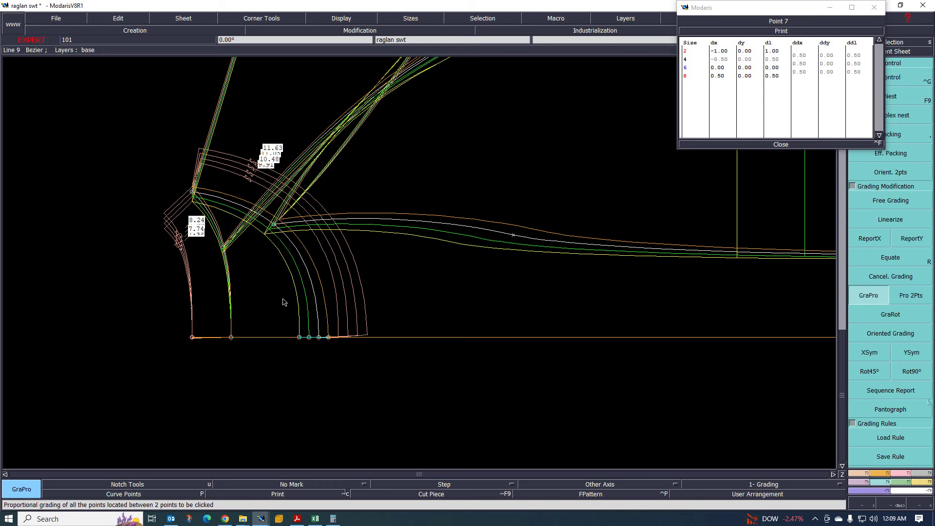
- Examine the nested raglan seam curves between the neckline and the underarm across the sizes
{"action": "scroll", "coordinate": [284, 302], "scroll_direction": "up", "scroll_amount": 2}
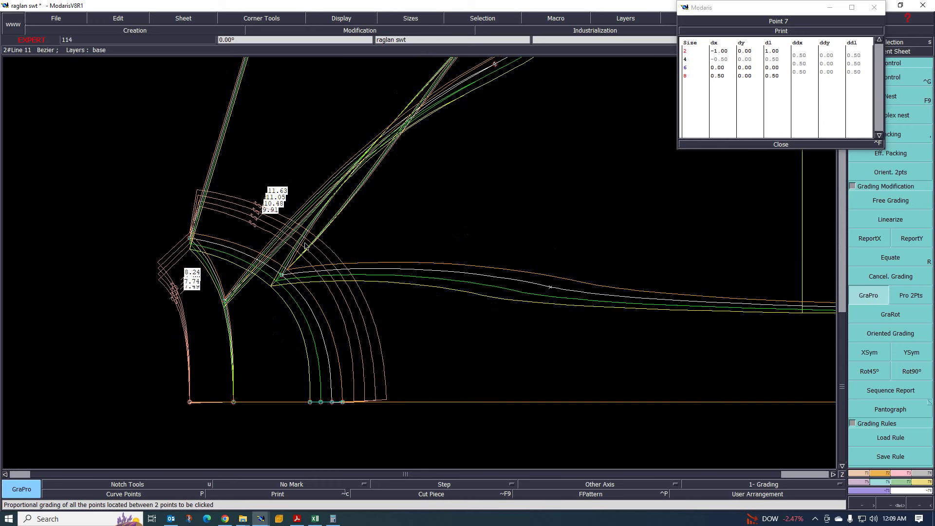
{"action": "scroll", "coordinate": [205, 369], "scroll_direction": "down", "scroll_amount": 2}
{"action": "scroll", "coordinate": [241, 327], "scroll_direction": "up", "scroll_amount": 1}
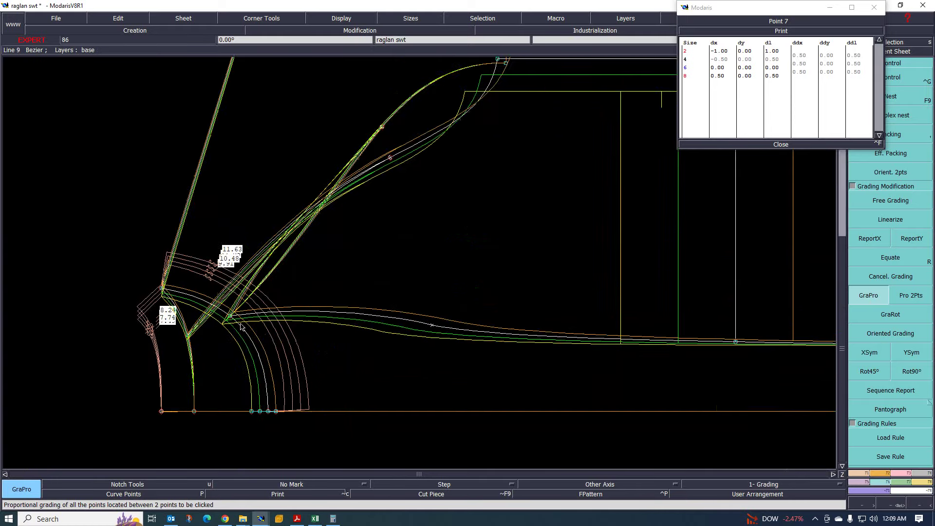
{"action": "scroll", "coordinate": [220, 357], "scroll_direction": "down", "scroll_amount": 1}
{"action": "scroll", "coordinate": [319, 198], "scroll_direction": "up", "scroll_amount": 2}
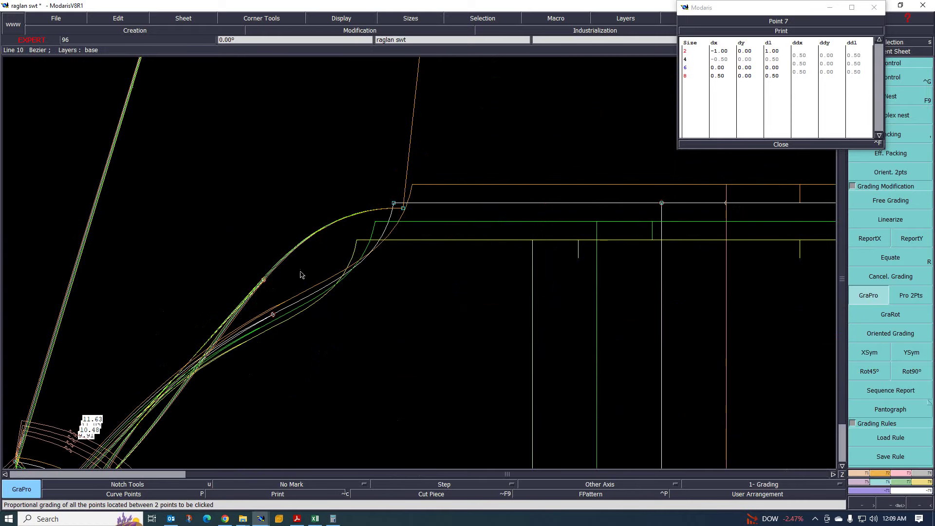
{"action": "scroll", "coordinate": [301, 274], "scroll_direction": "down", "scroll_amount": 1}
{"action": "scroll", "coordinate": [313, 309], "scroll_direction": "up", "scroll_amount": 2}
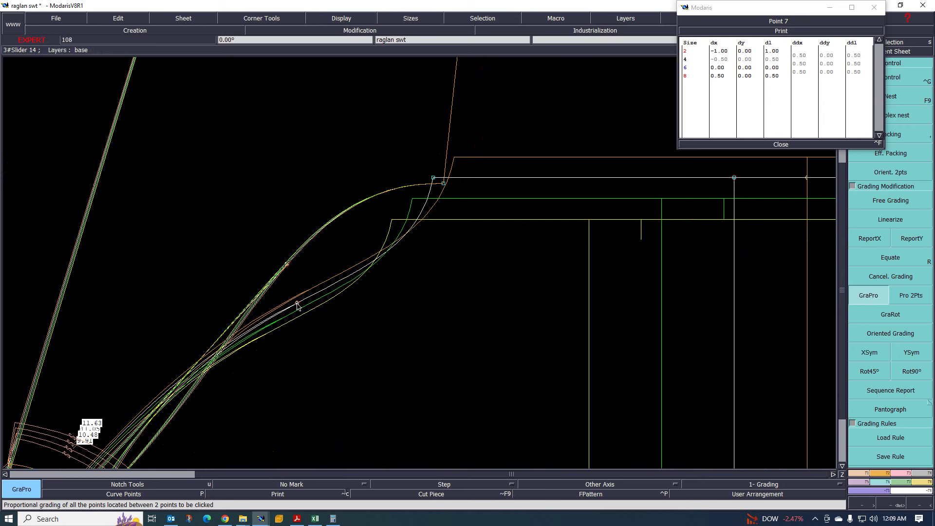
{"action": "scroll", "coordinate": [293, 309], "scroll_direction": "up", "scroll_amount": 1}
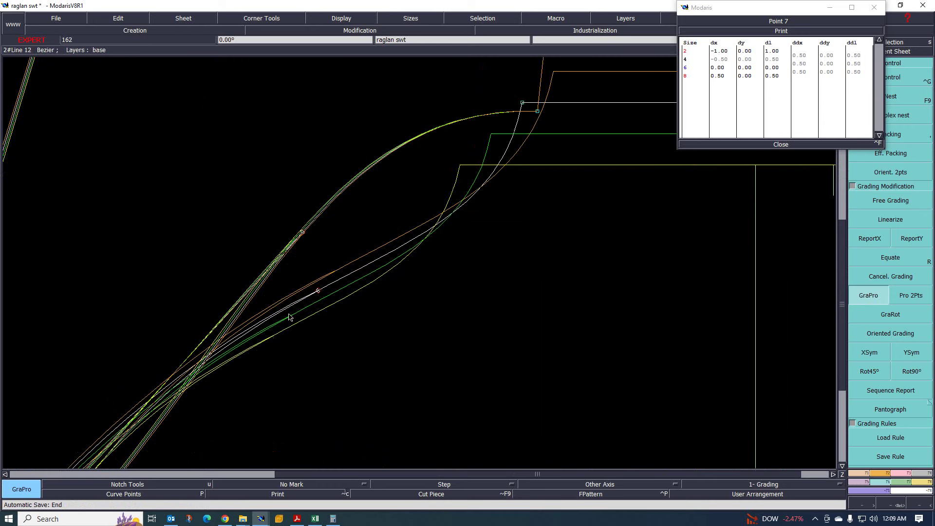
{"action": "scroll", "coordinate": [333, 277], "scroll_direction": "down", "scroll_amount": 2}
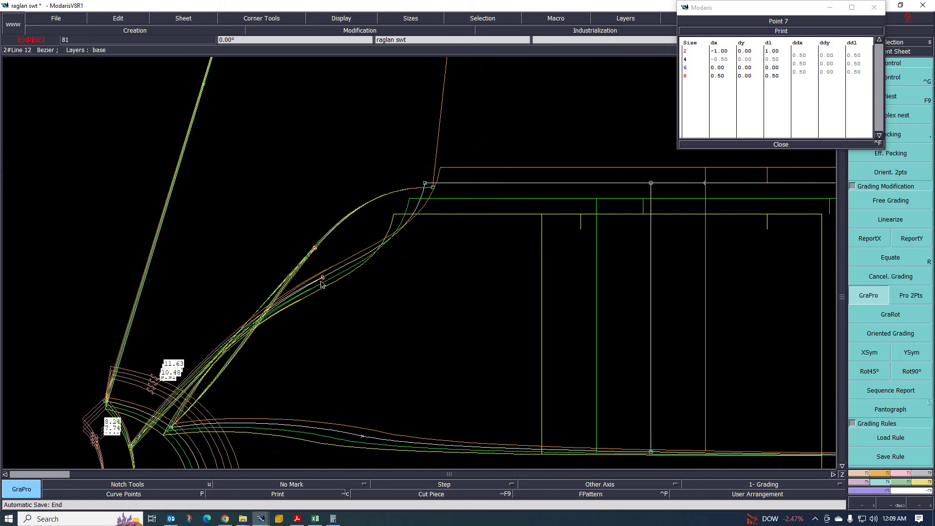
{"action": "scroll", "coordinate": [321, 280], "scroll_direction": "up", "scroll_amount": 1}
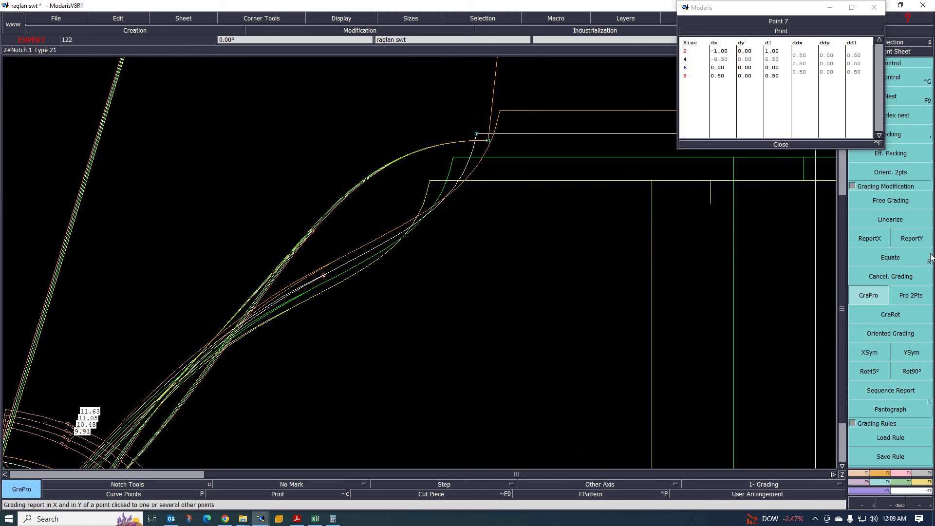
{"action": "scroll", "coordinate": [318, 297], "scroll_direction": "up", "scroll_amount": 1}
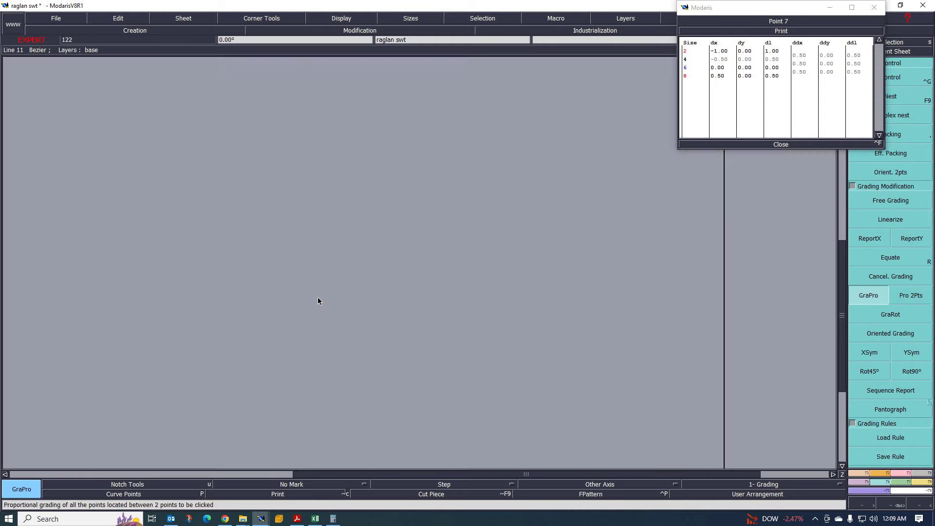
{"action": "scroll", "coordinate": [198, 373], "scroll_direction": "down", "scroll_amount": 2}
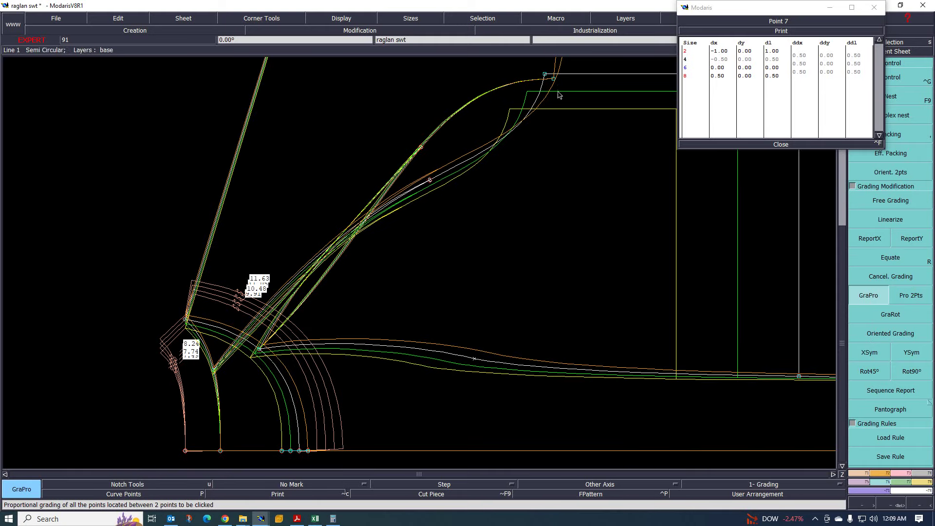
- Insert the slider point on the front raglan line into its curve with Insert Point
{"action": "scroll", "coordinate": [439, 154], "scroll_direction": "up", "scroll_amount": 3}
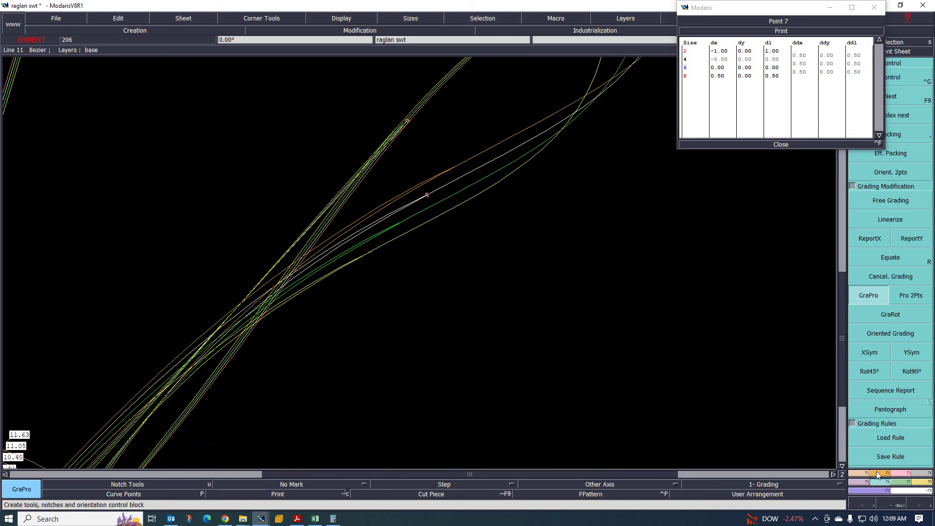
{"action": "key", "text": "F3"}
{"action": "left_click", "coordinate": [890, 286]}
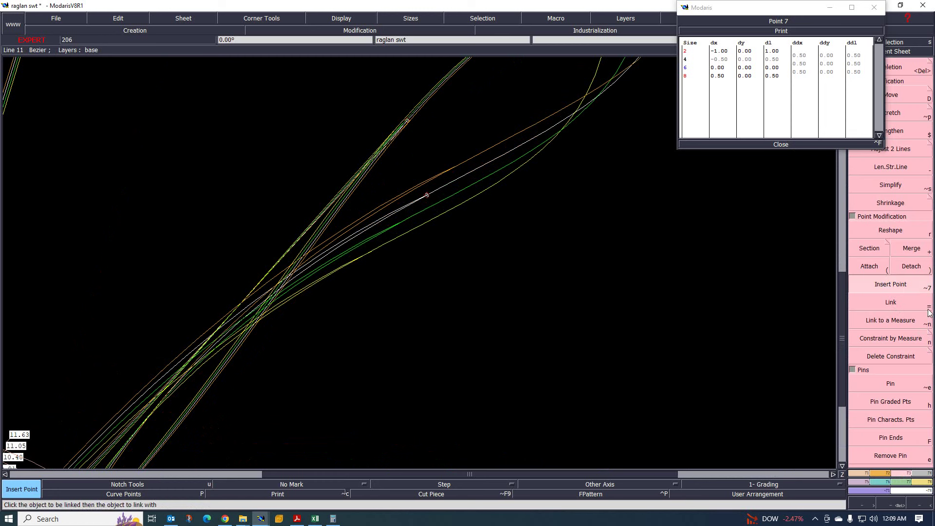
{"action": "left_click", "coordinate": [427, 195]}
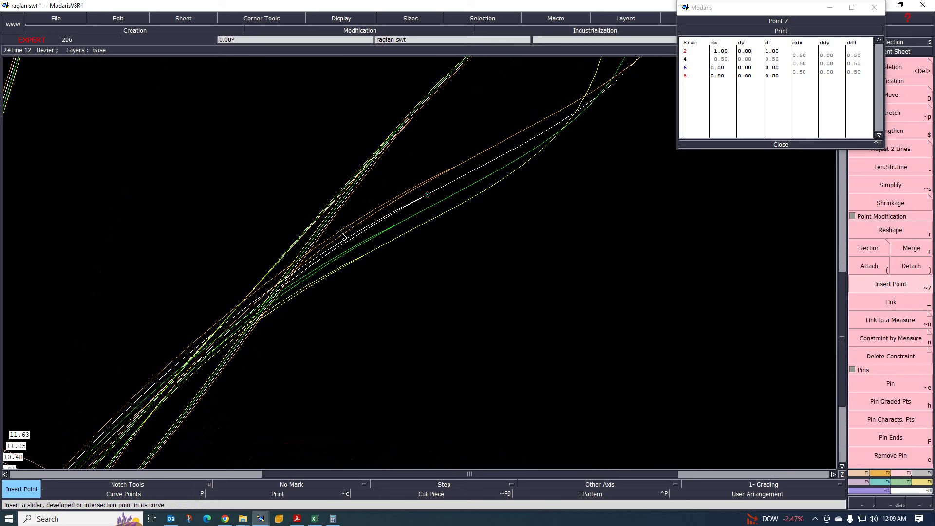
{"action": "scroll", "coordinate": [340, 236], "scroll_direction": "down", "scroll_amount": 3}
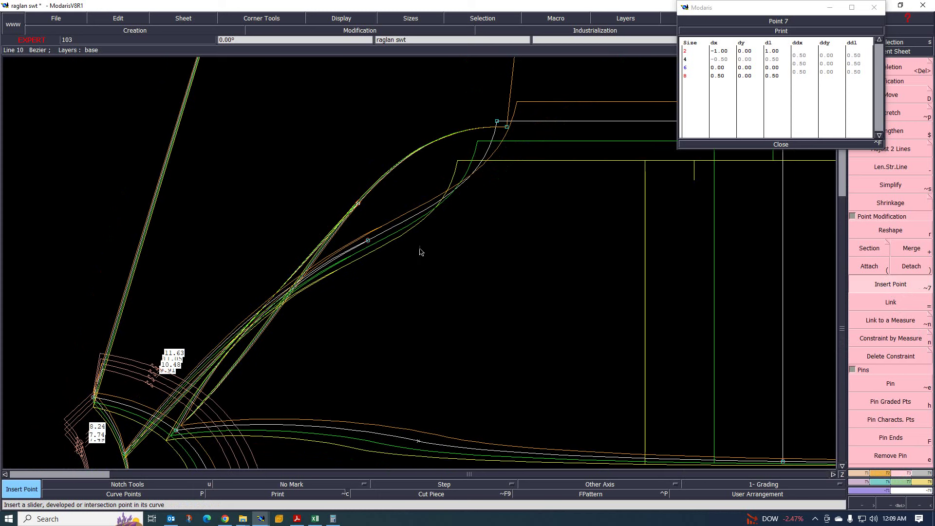
- Close the point grading table and rotate the sheet by two points so the sleeve's overarm line lies horizontal
{"action": "scroll", "coordinate": [422, 250], "scroll_direction": "down", "scroll_amount": 3}
{"action": "scroll", "coordinate": [435, 232], "scroll_direction": "up", "scroll_amount": 1}
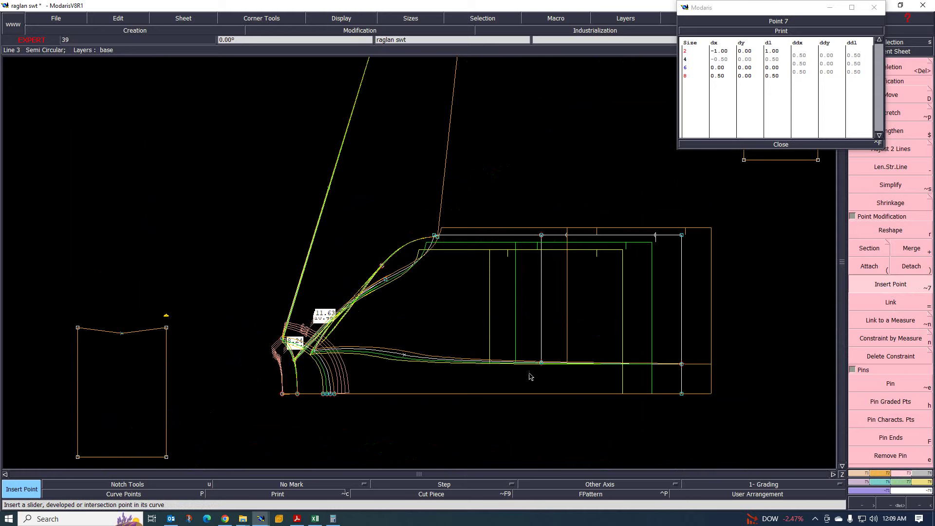
{"action": "scroll", "coordinate": [530, 376], "scroll_direction": "down", "scroll_amount": 3}
{"action": "scroll", "coordinate": [449, 298], "scroll_direction": "up", "scroll_amount": 2}
{"action": "key", "text": "ctrl+e"}
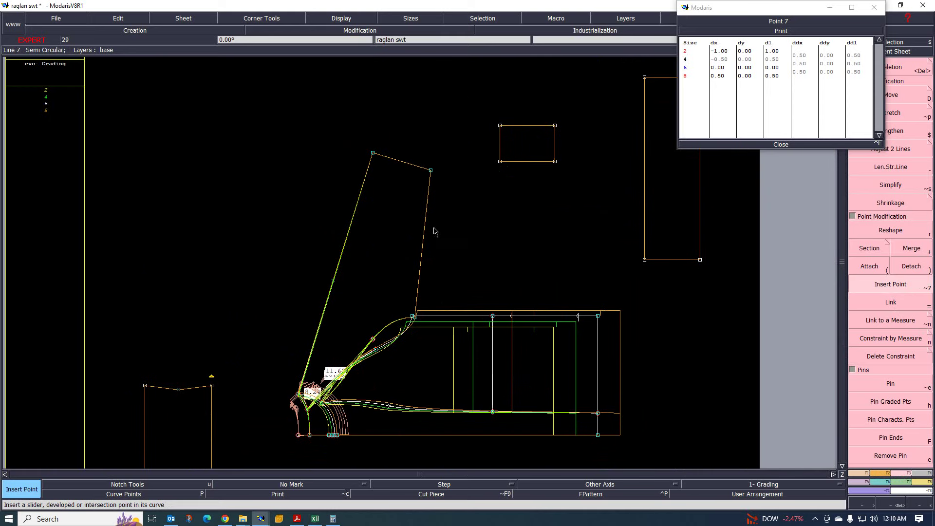
{"action": "key", "text": "Page_Down"}
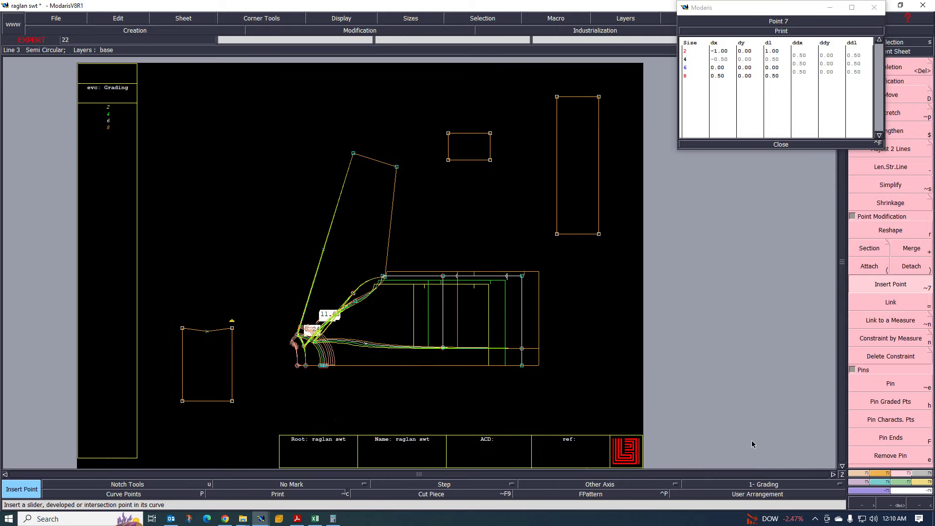
{"action": "left_click", "coordinate": [882, 475]}
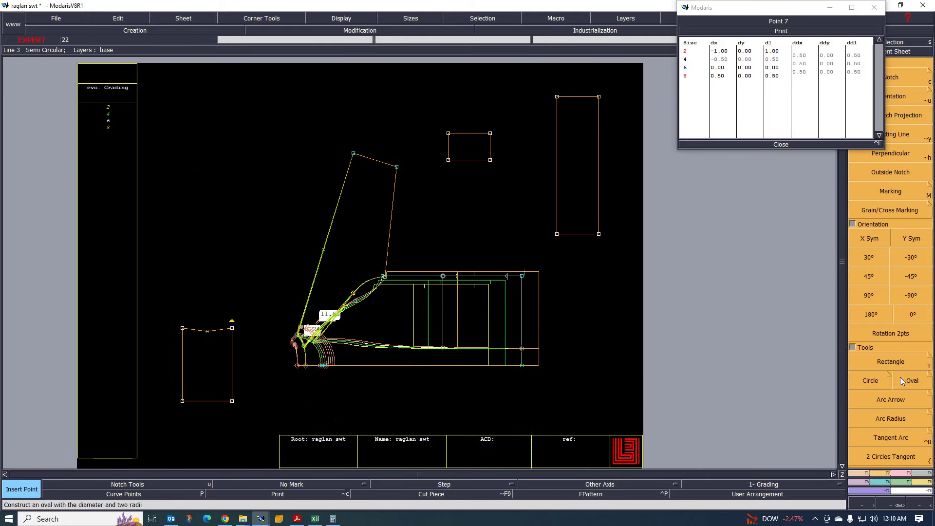
{"action": "left_click", "coordinate": [779, 144]}
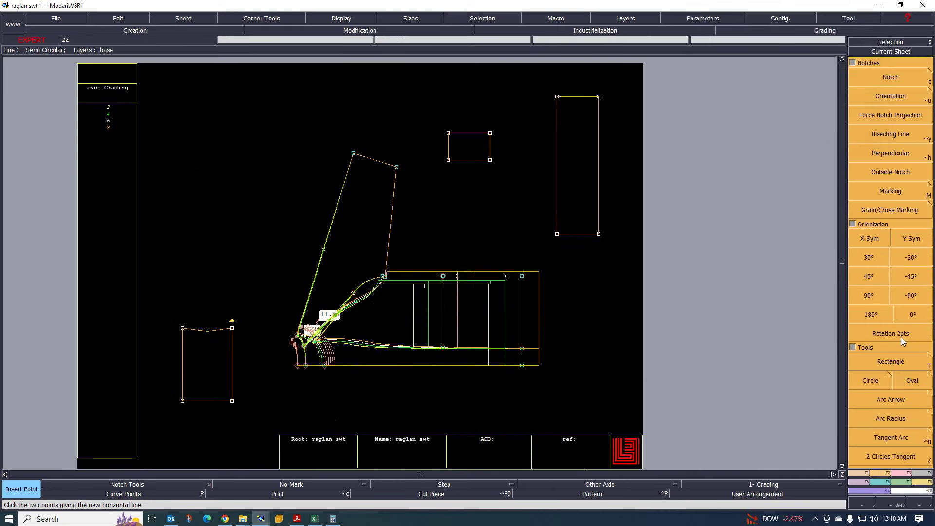
{"action": "left_click", "coordinate": [894, 334]}
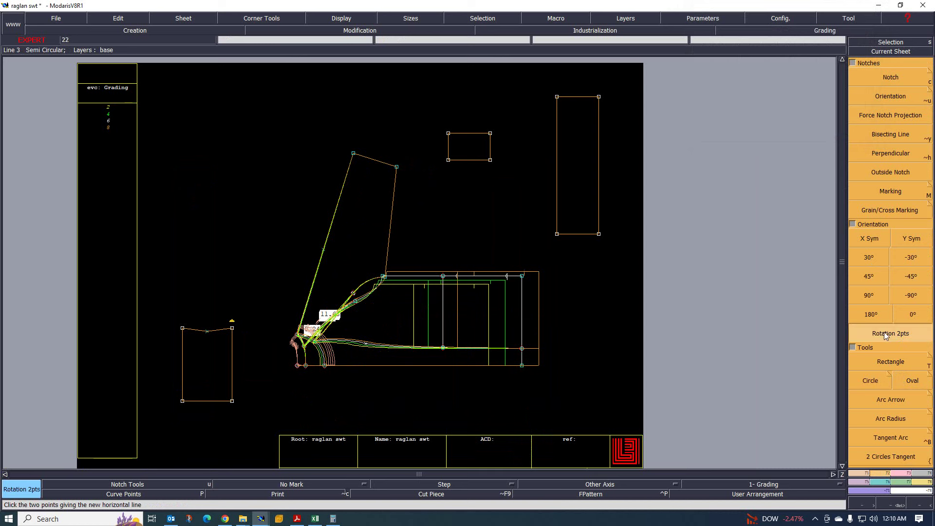
{"action": "left_click", "coordinate": [303, 315]}
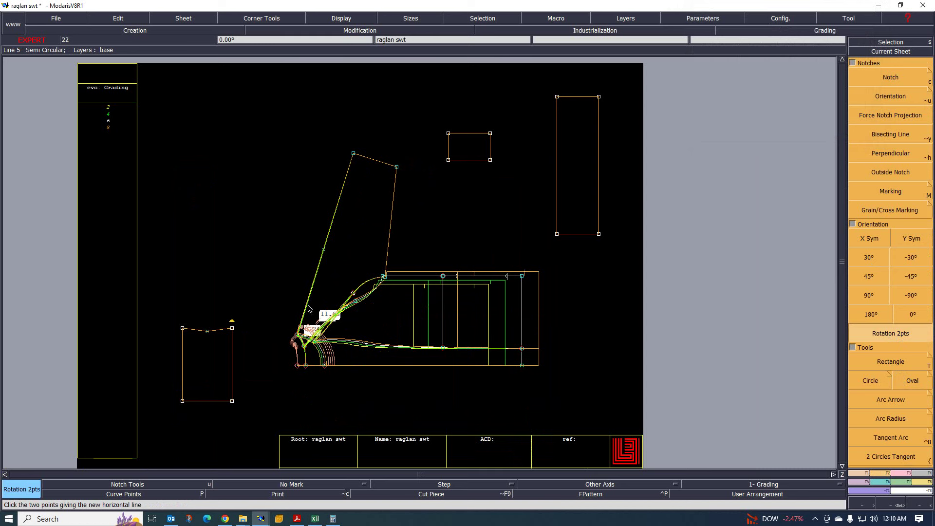
{"action": "left_click", "coordinate": [340, 189]}
- Examine the graded high shoulder neck point and the overarm and raglan lines on the rotated sheet
{"action": "scroll", "coordinate": [428, 212], "scroll_direction": "up", "scroll_amount": 2}
{"action": "scroll", "coordinate": [204, 273], "scroll_direction": "up", "scroll_amount": 3}
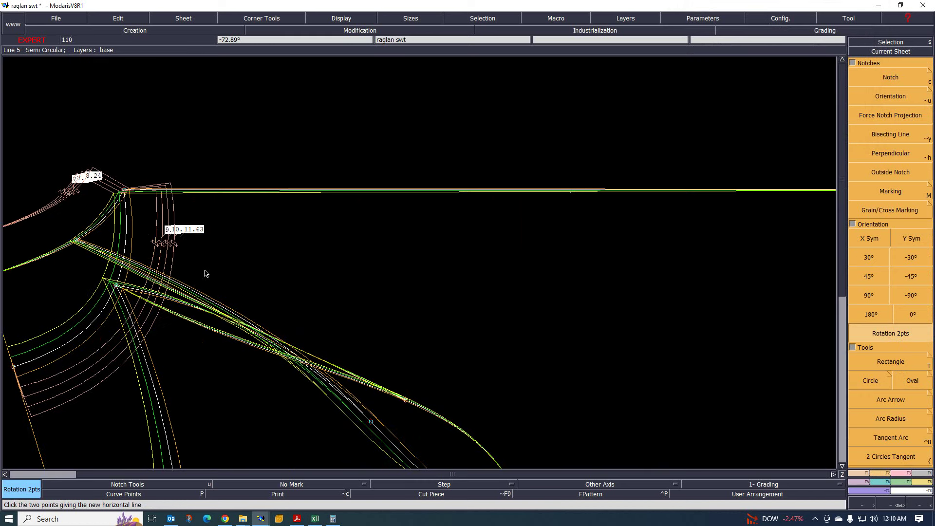
{"action": "scroll", "coordinate": [435, 217], "scroll_direction": "down", "scroll_amount": 3}
{"action": "scroll", "coordinate": [350, 204], "scroll_direction": "up", "scroll_amount": 5}
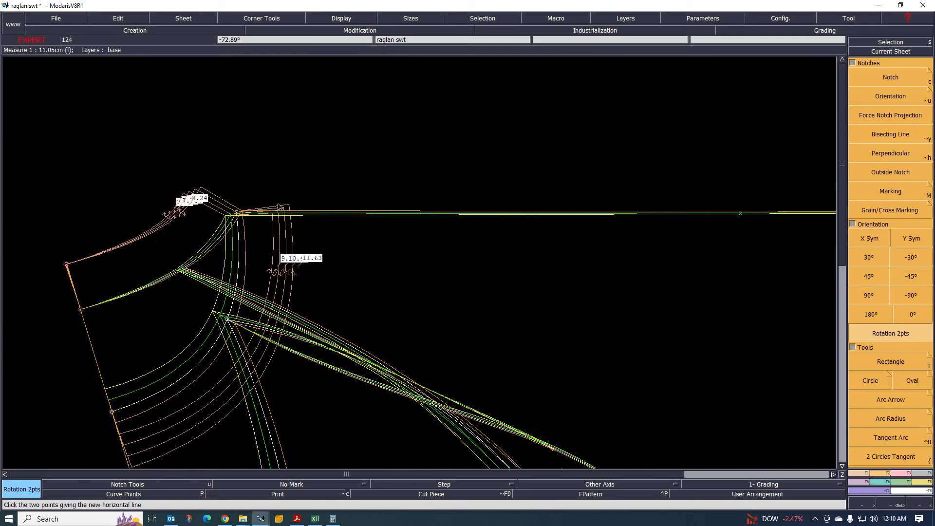
{"action": "scroll", "coordinate": [230, 220], "scroll_direction": "up", "scroll_amount": 2}
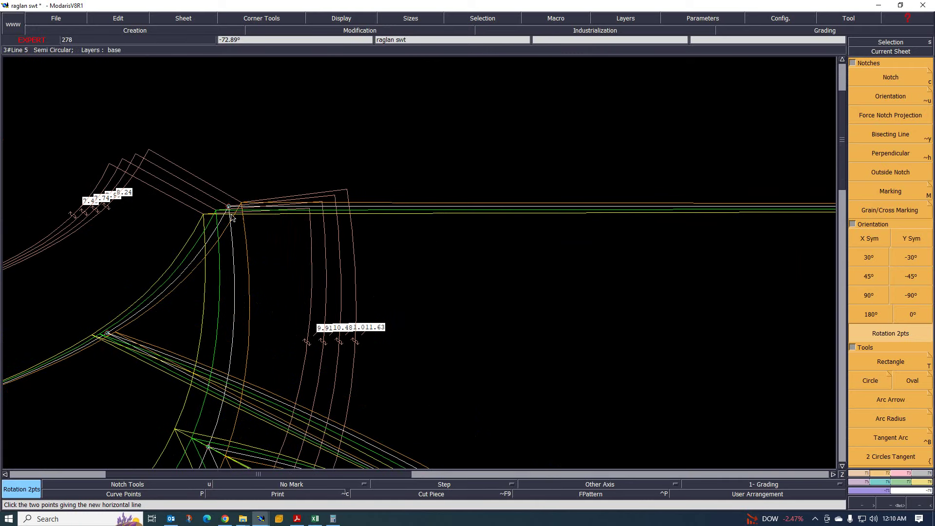
{"action": "scroll", "coordinate": [233, 205], "scroll_direction": "down", "scroll_amount": 2}
{"action": "scroll", "coordinate": [354, 250], "scroll_direction": "down", "scroll_amount": 3}
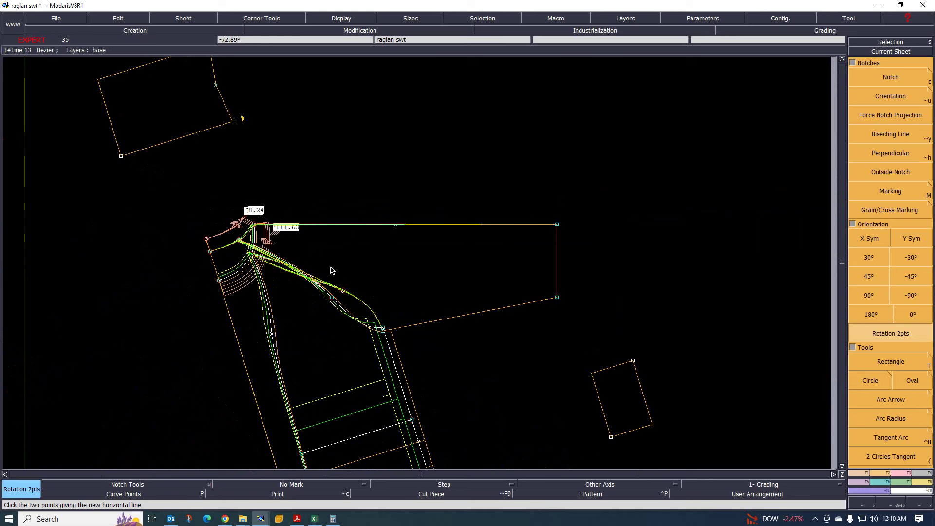
{"action": "scroll", "coordinate": [368, 265], "scroll_direction": "up", "scroll_amount": 1}
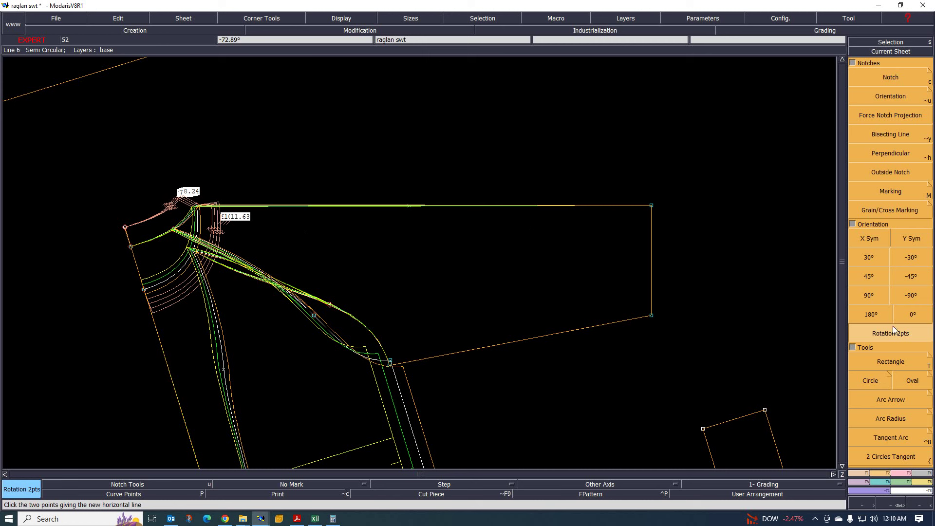
- Set the Y grading increment of the high shoulder neck point to 0 for all sizes in the rotated orientation
{"action": "left_click", "coordinate": [881, 484]}
{"action": "left_click", "coordinate": [912, 238]}
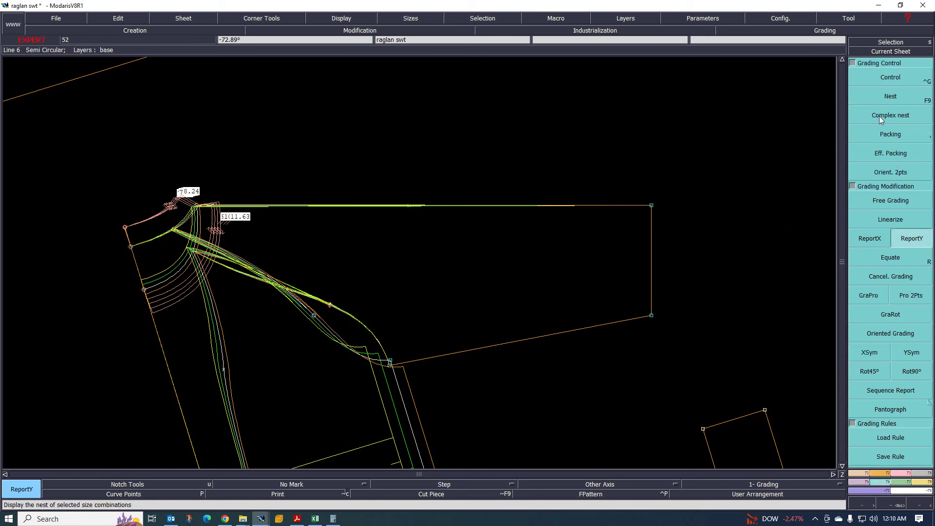
{"action": "left_click", "coordinate": [890, 77]}
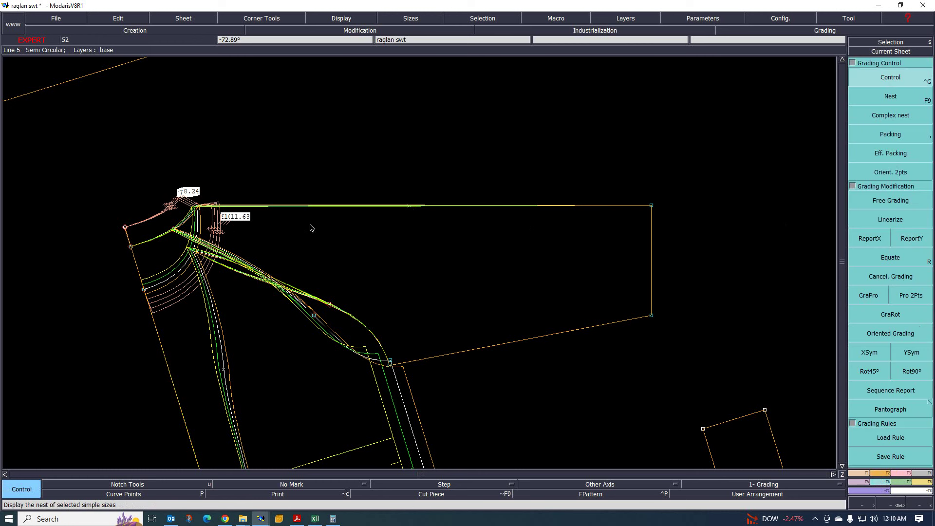
{"action": "left_click", "coordinate": [195, 206]}
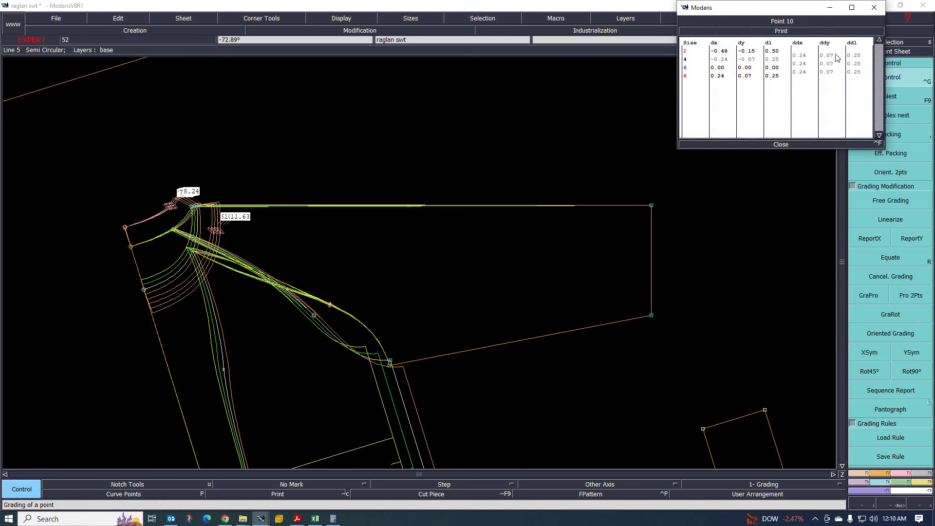
{"action": "left_click_drag", "start_coordinate": [823, 58], "coordinate": [824, 72]}
{"action": "type", "text": "0"}
{"action": "key", "text": "Return"}
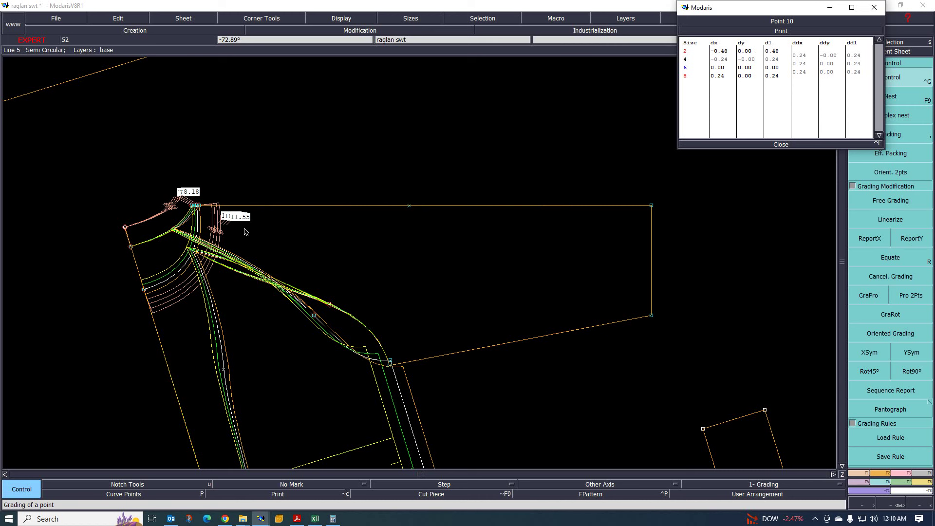
- Examine the graded necklines, raglan curves and the ungraded sleeve outline around the rotated front piece
{"action": "scroll", "coordinate": [258, 167], "scroll_direction": "down", "scroll_amount": 2}
{"action": "scroll", "coordinate": [238, 181], "scroll_direction": "up", "scroll_amount": 1}
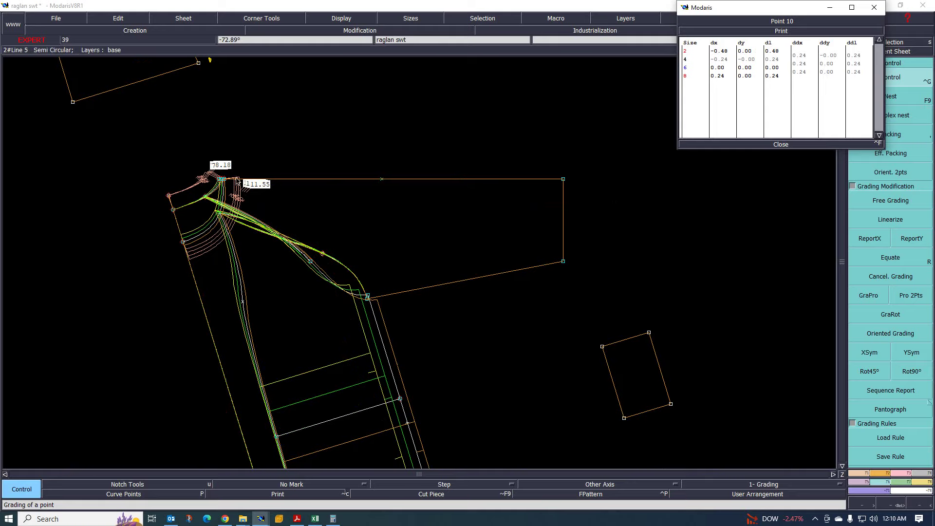
{"action": "scroll", "coordinate": [236, 168], "scroll_direction": "down", "scroll_amount": 3}
{"action": "scroll", "coordinate": [231, 158], "scroll_direction": "up", "scroll_amount": 2}
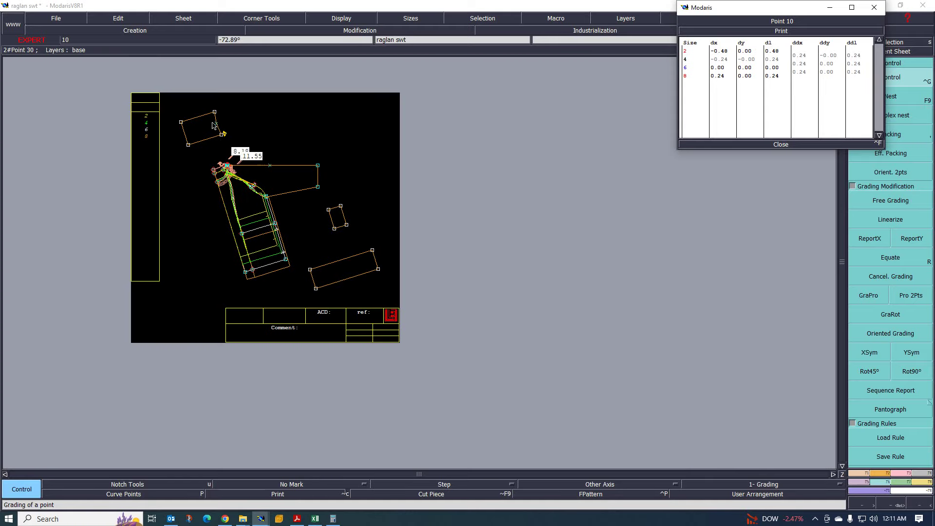
{"action": "scroll", "coordinate": [229, 181], "scroll_direction": "up", "scroll_amount": 1}
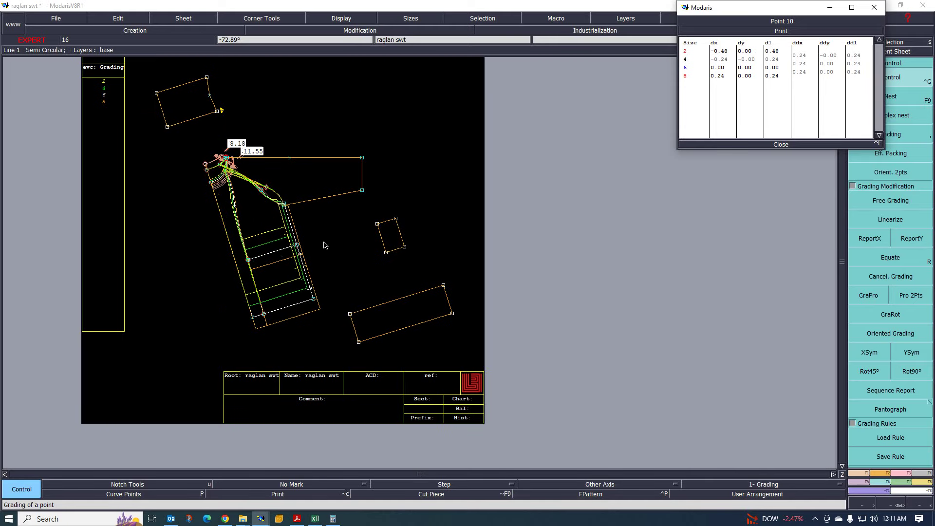
{"action": "scroll", "coordinate": [237, 172], "scroll_direction": "up", "scroll_amount": 1}
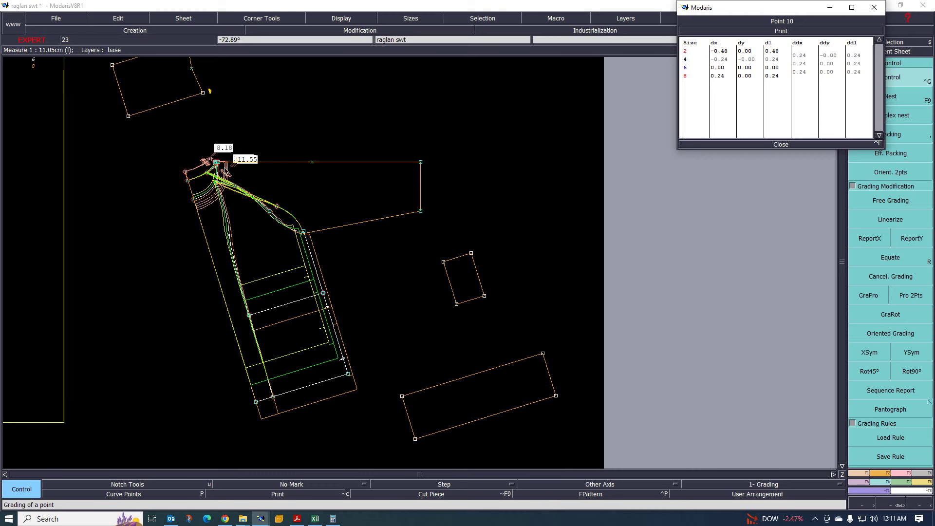
{"action": "scroll", "coordinate": [276, 167], "scroll_direction": "up", "scroll_amount": 2}
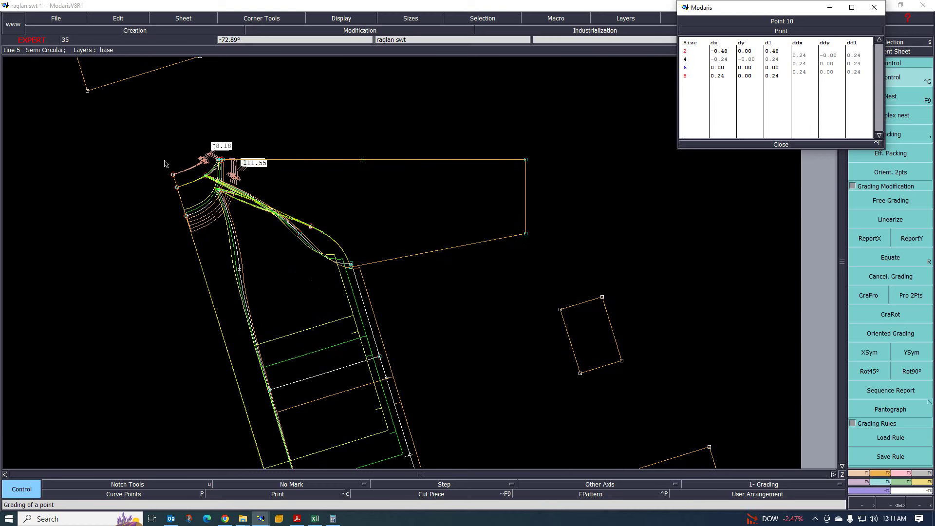
{"action": "scroll", "coordinate": [199, 142], "scroll_direction": "up", "scroll_amount": 2}
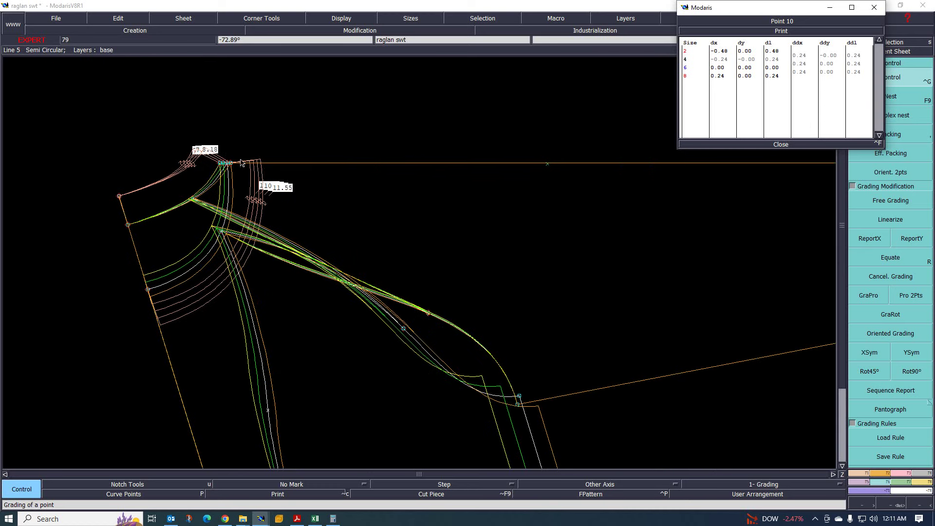
{"action": "scroll", "coordinate": [248, 173], "scroll_direction": "down", "scroll_amount": 1}
{"action": "scroll", "coordinate": [247, 173], "scroll_direction": "up", "scroll_amount": 1}
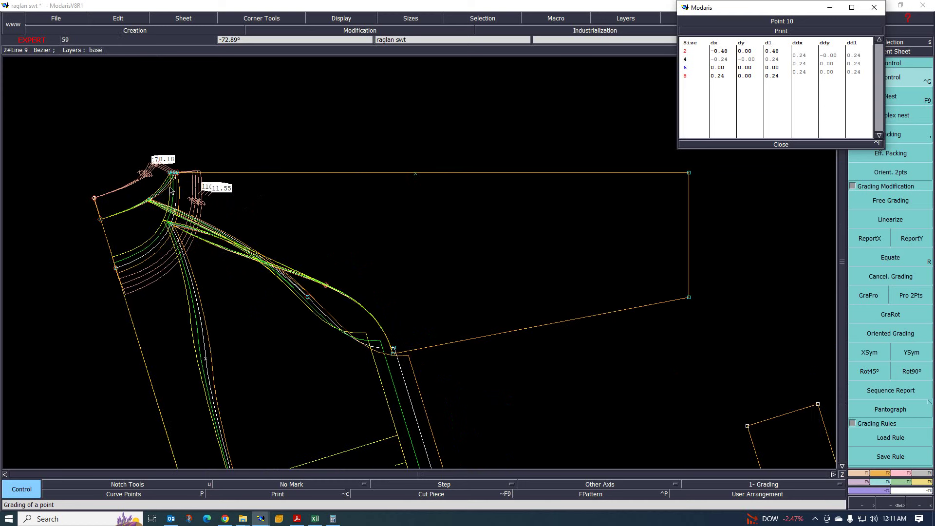
{"action": "scroll", "coordinate": [195, 170], "scroll_direction": "up", "scroll_amount": 1}
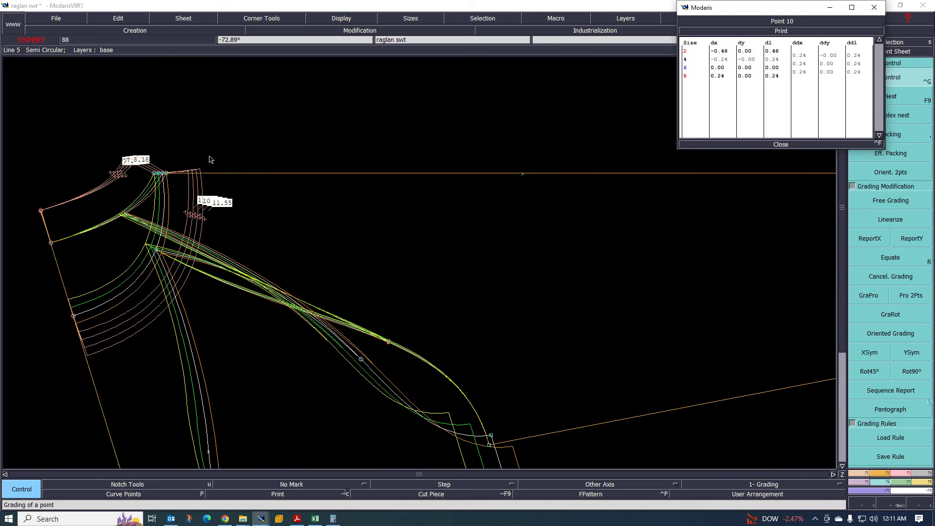
{"action": "scroll", "coordinate": [214, 146], "scroll_direction": "down", "scroll_amount": 1}
{"action": "scroll", "coordinate": [214, 130], "scroll_direction": "down", "scroll_amount": 1}
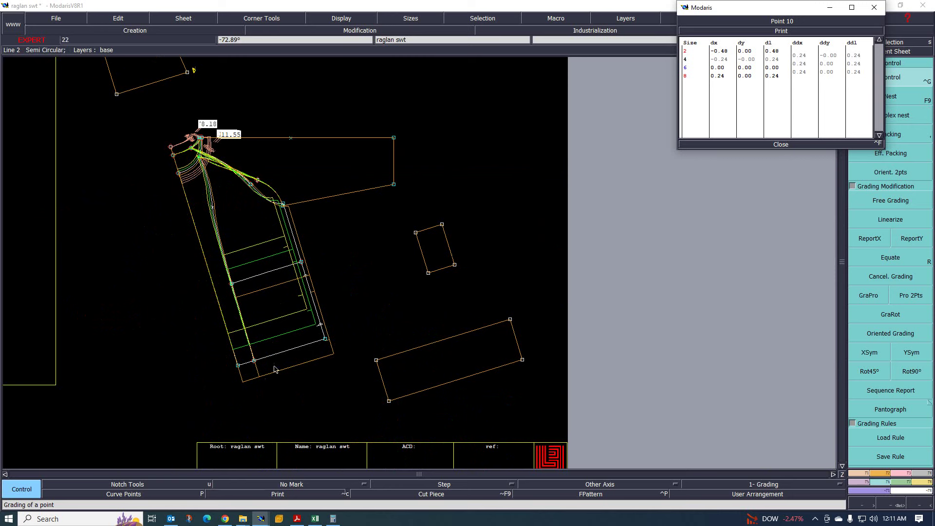
{"action": "scroll", "coordinate": [210, 121], "scroll_direction": "up", "scroll_amount": 1}
{"action": "scroll", "coordinate": [195, 141], "scroll_direction": "up", "scroll_amount": 1}
{"action": "scroll", "coordinate": [171, 151], "scroll_direction": "down", "scroll_amount": 1}
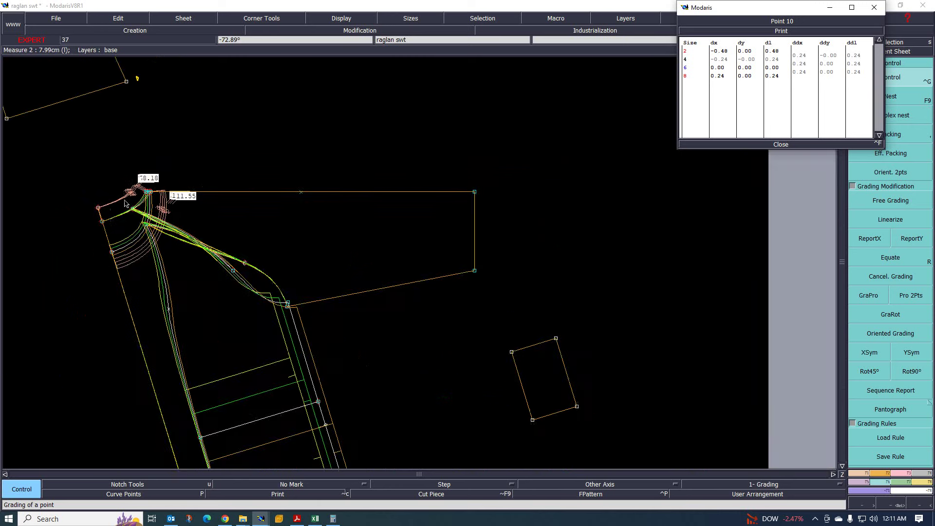
{"action": "scroll", "coordinate": [171, 160], "scroll_direction": "up", "scroll_amount": 2}
{"action": "scroll", "coordinate": [141, 206], "scroll_direction": "down", "scroll_amount": 1}
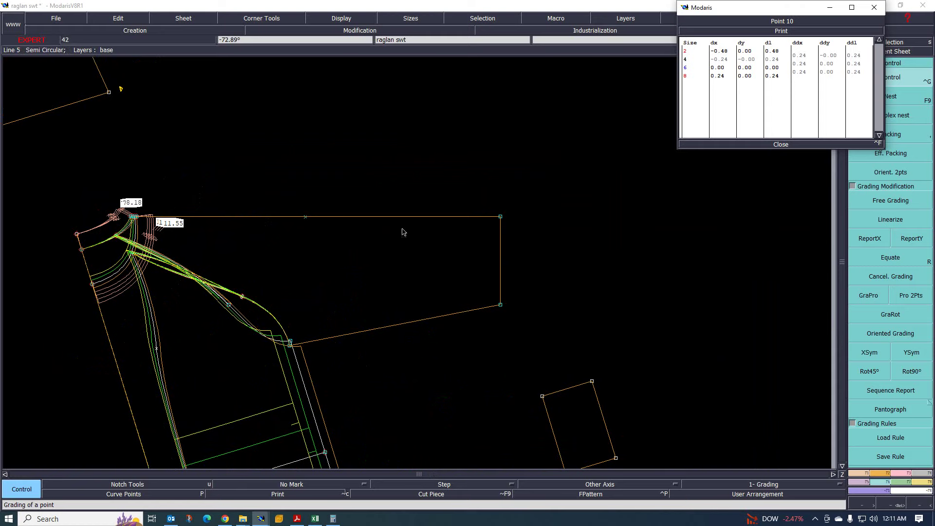
- Check the sleeve length in the Excel size chart, then set the sleeve's overarm cuff point X grading increment to 6 for all sizes
{"action": "left_click", "coordinate": [315, 518]}
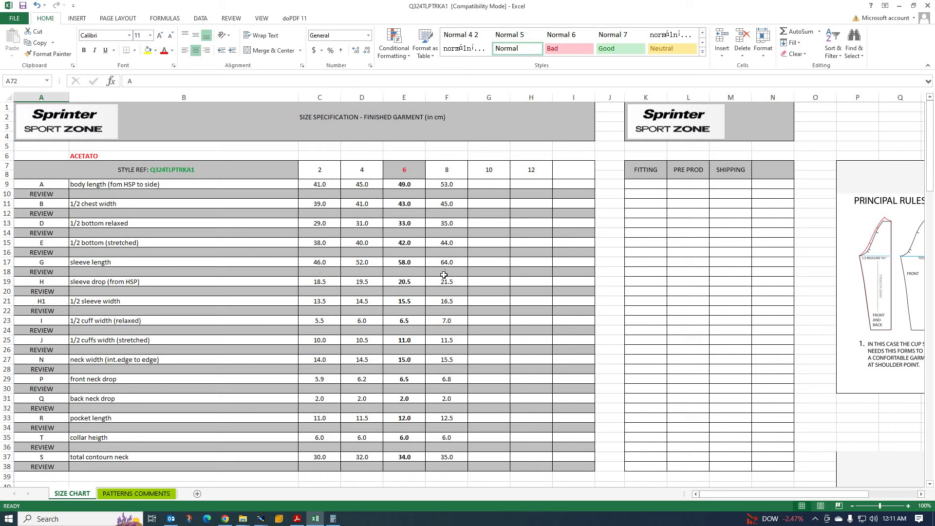
{"action": "left_click", "coordinate": [899, 6]}
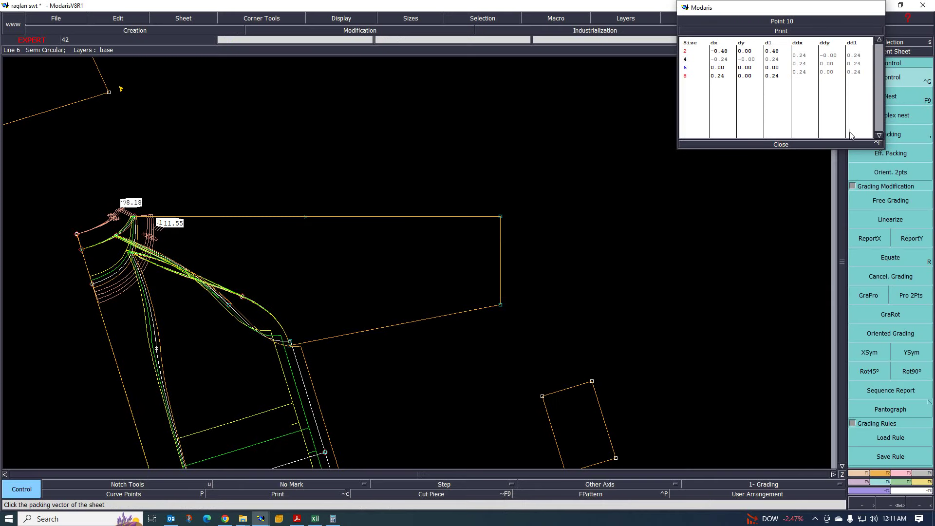
{"action": "left_click", "coordinate": [792, 144]}
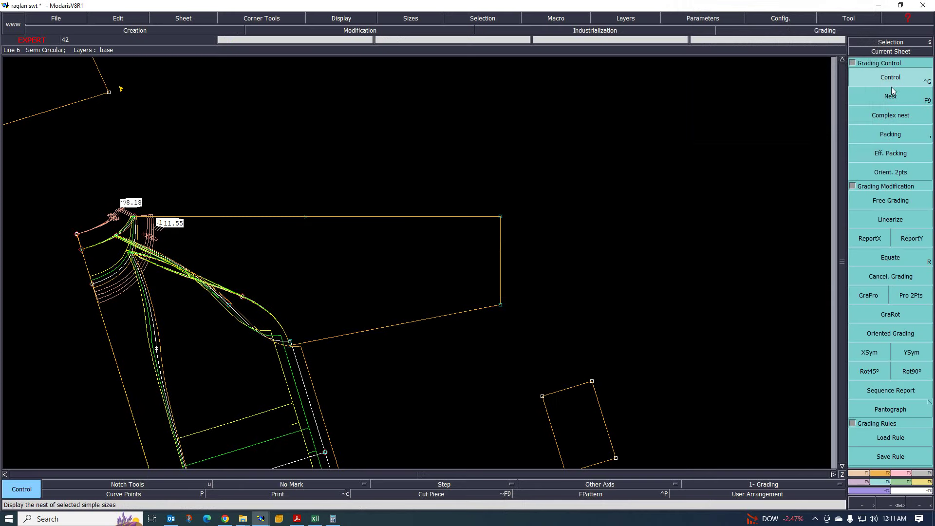
{"action": "left_click", "coordinate": [501, 217]}
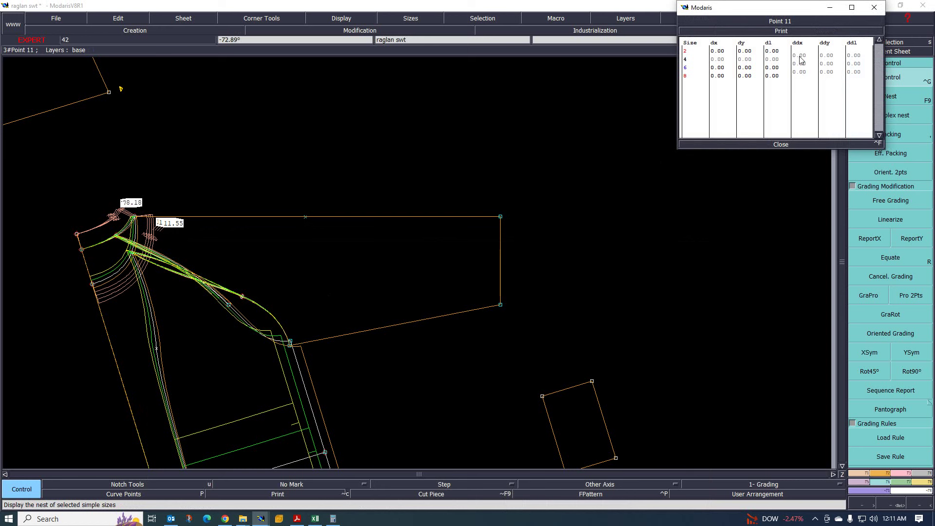
{"action": "left_click_drag", "start_coordinate": [801, 60], "coordinate": [800, 73]}
{"action": "type", "text": "6"}
{"action": "key", "text": "Return"}
{"action": "left_click", "coordinate": [780, 144]}
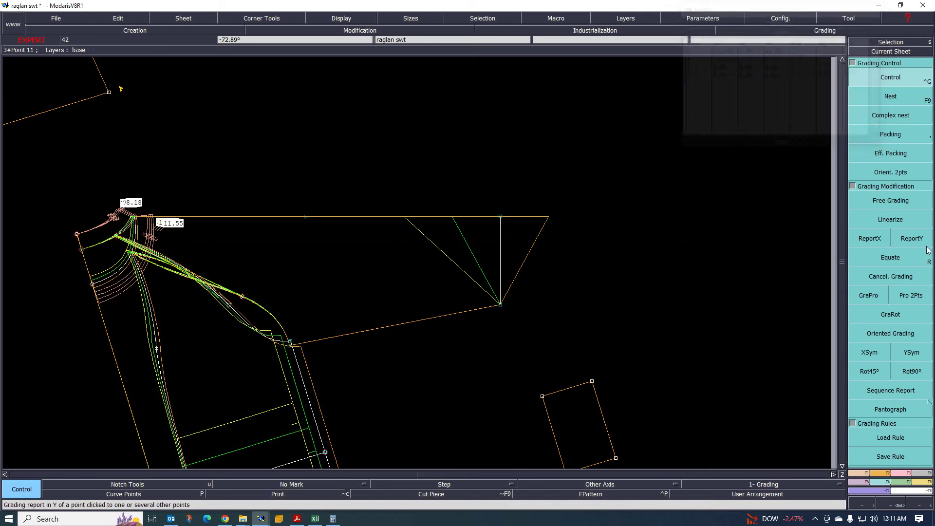
- Copy the X grading of the overarm cuff point to the underarm cuff point with ReportX
{"action": "left_click", "coordinate": [870, 240]}
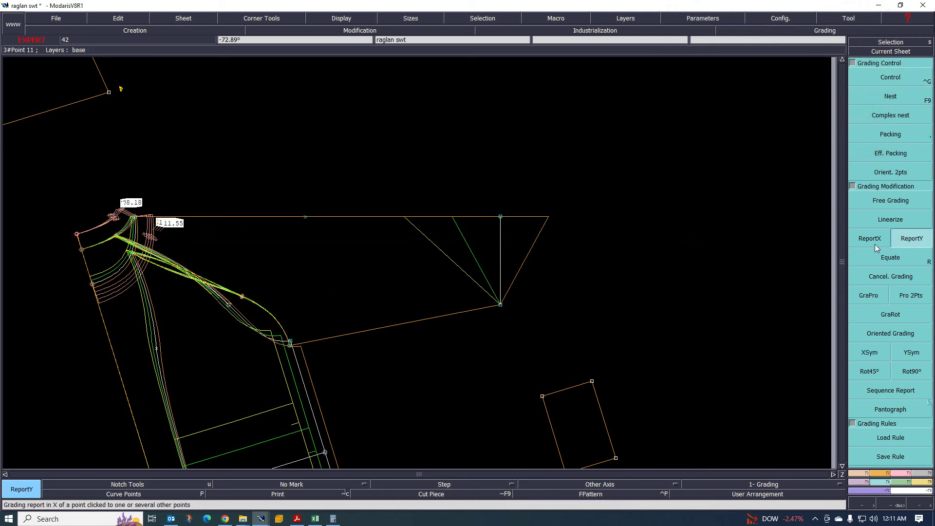
{"action": "left_click", "coordinate": [500, 216]}
{"action": "left_click", "coordinate": [500, 305]}
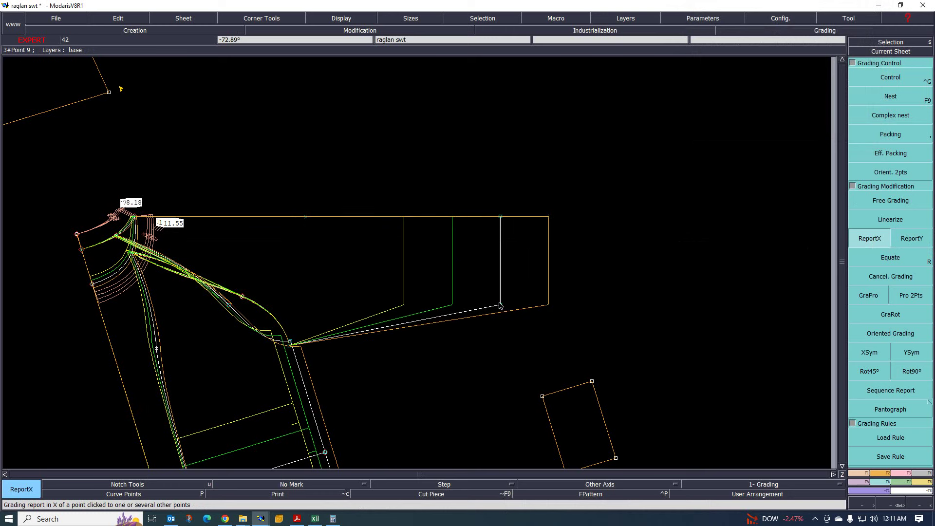
- Set the Y grading increment of the sleeve's underarm cuff point to -0.5 for all sizes
{"action": "scroll", "coordinate": [487, 273], "scroll_direction": "down", "scroll_amount": 3}
{"action": "scroll", "coordinate": [483, 257], "scroll_direction": "up", "scroll_amount": 2}
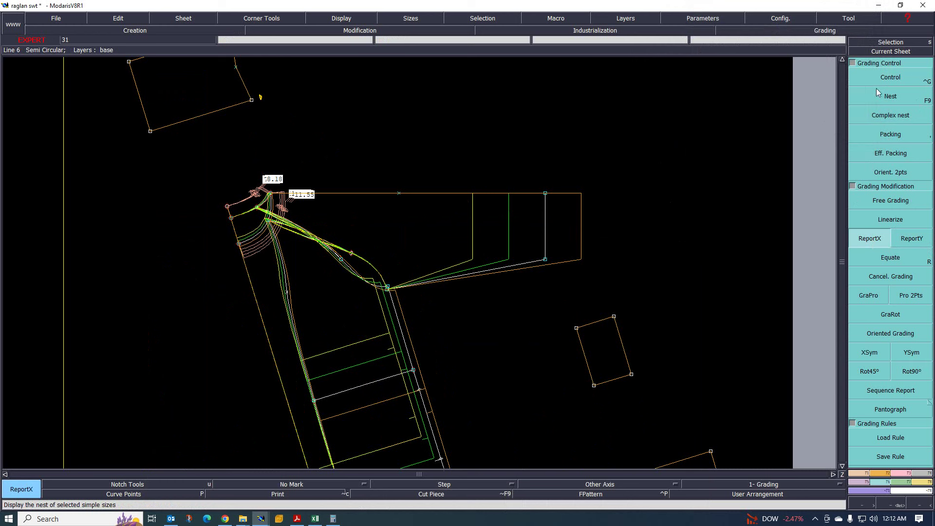
{"action": "key", "text": "ctrl+g"}
{"action": "left_click", "coordinate": [544, 259]}
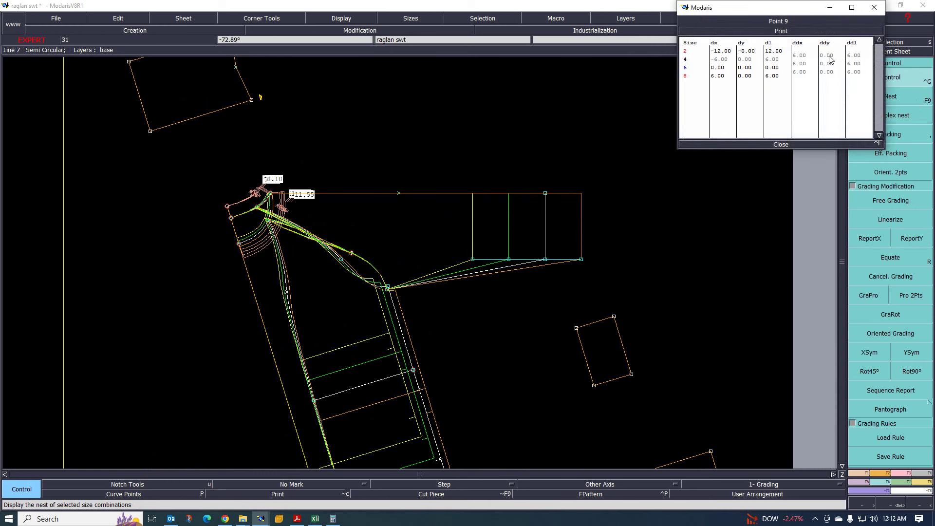
{"action": "left_click_drag", "start_coordinate": [830, 57], "coordinate": [830, 76]}
{"action": "type", "text": "-.5"}
{"action": "key", "text": "Return"}
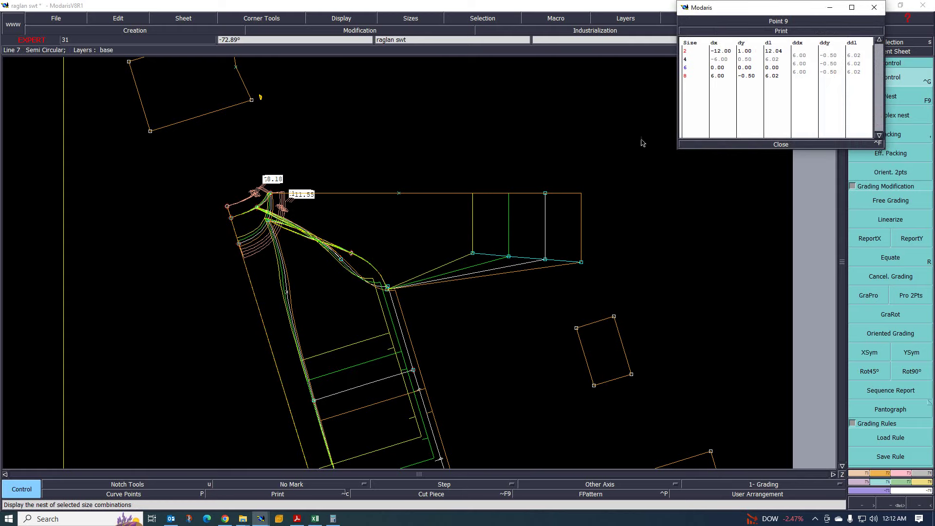
- Open the grading table of the sleeve's underarm point and check the 1/2 sleeve width in the Excel size chart
{"action": "scroll", "coordinate": [376, 300], "scroll_direction": "down", "scroll_amount": 1}
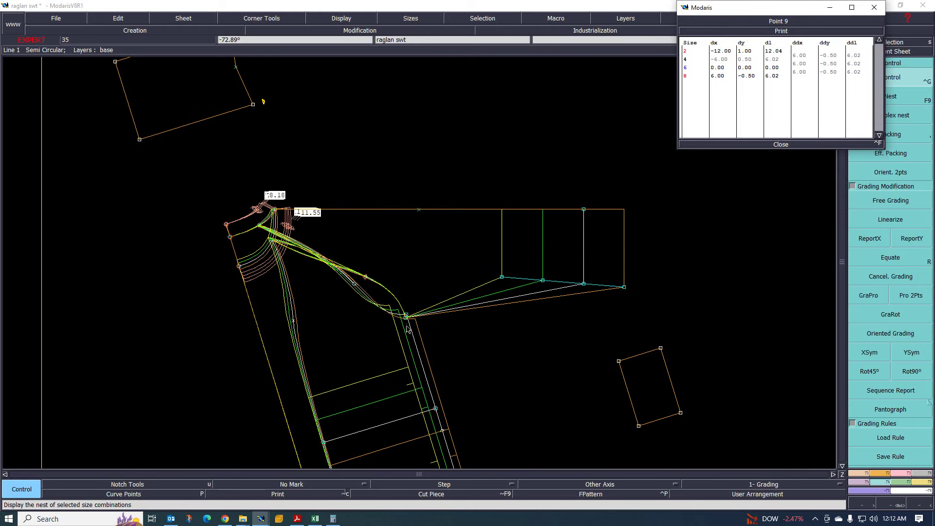
{"action": "scroll", "coordinate": [434, 335], "scroll_direction": "up", "scroll_amount": 3}
{"action": "scroll", "coordinate": [433, 335], "scroll_direction": "up", "scroll_amount": 4}
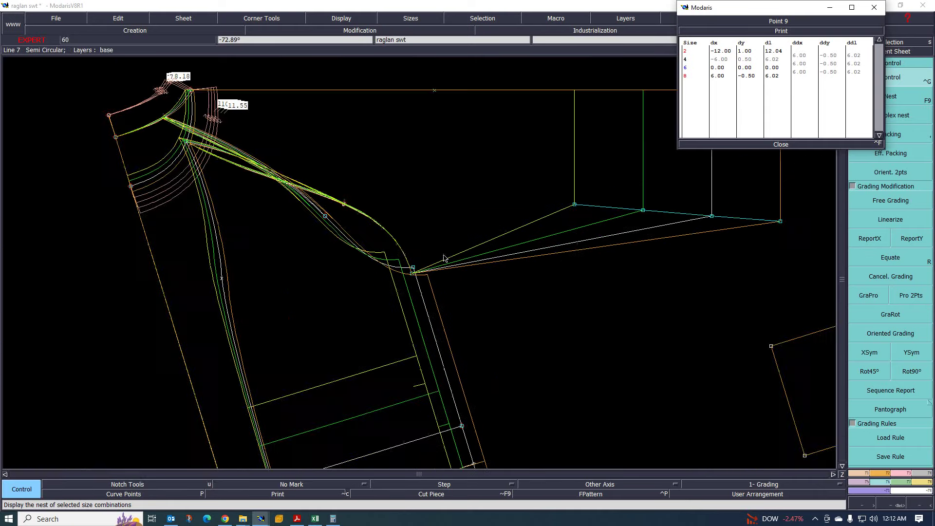
{"action": "scroll", "coordinate": [402, 290], "scroll_direction": "up", "scroll_amount": 4}
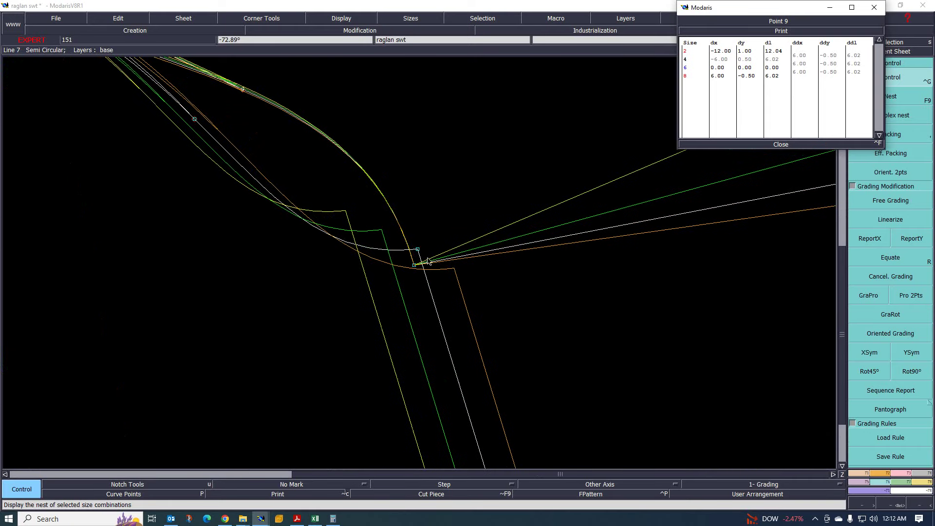
{"action": "left_click", "coordinate": [782, 144]}
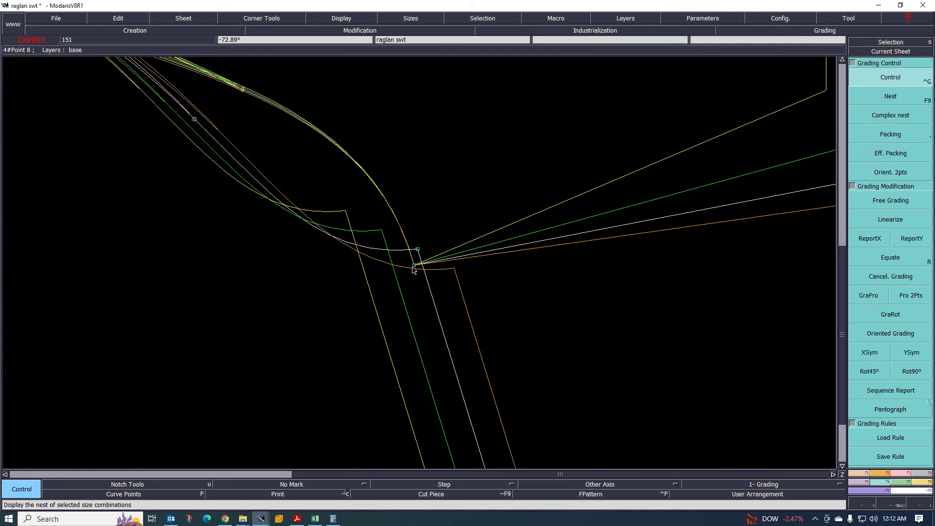
{"action": "scroll", "coordinate": [414, 271], "scroll_direction": "down", "scroll_amount": 5}
{"action": "scroll", "coordinate": [423, 272], "scroll_direction": "up", "scroll_amount": 3}
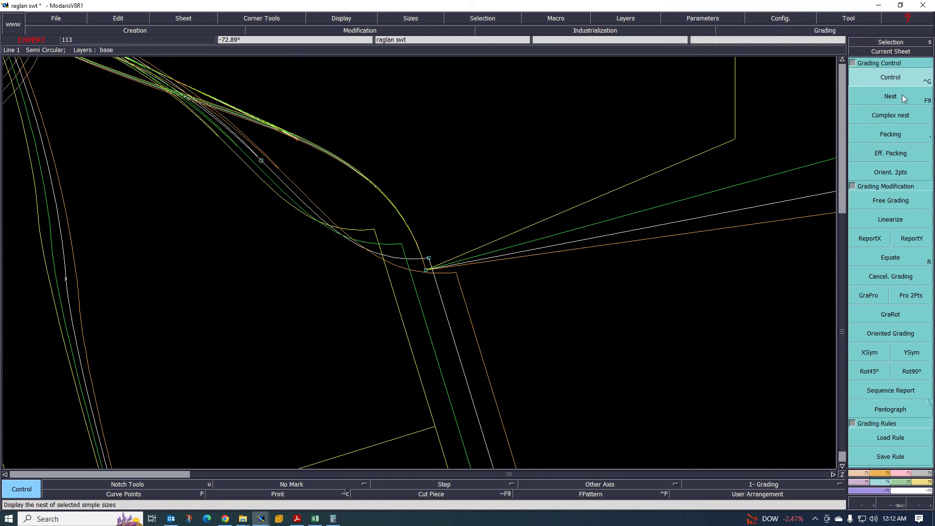
{"action": "left_click", "coordinate": [426, 272]}
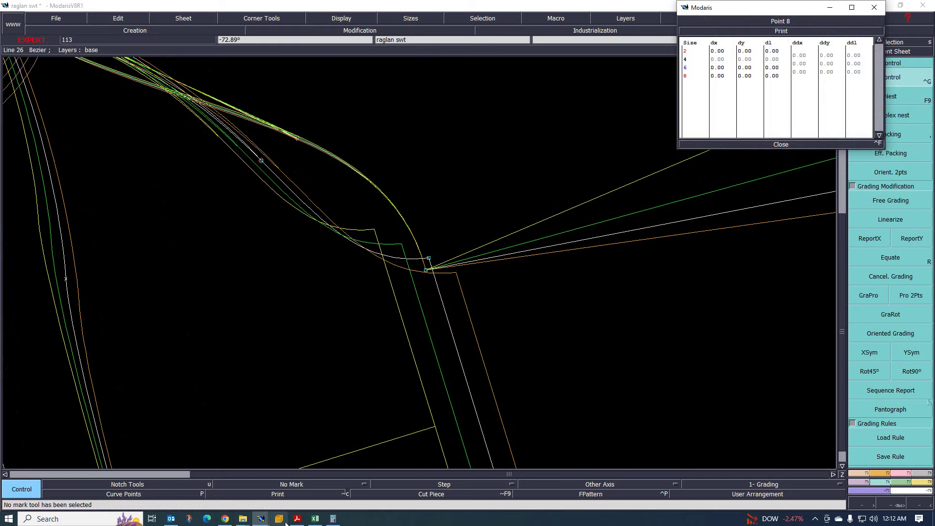
{"action": "left_click", "coordinate": [315, 517]}
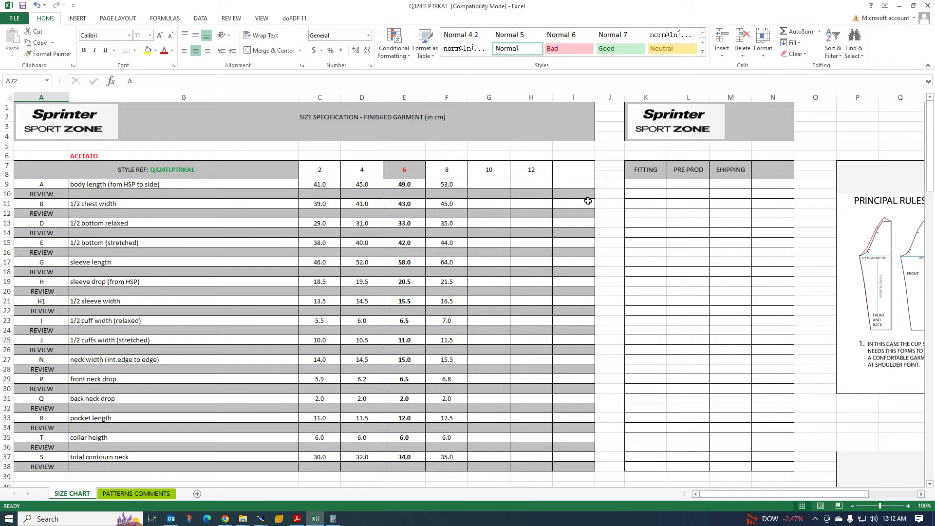
{"action": "left_click", "coordinate": [899, 6]}
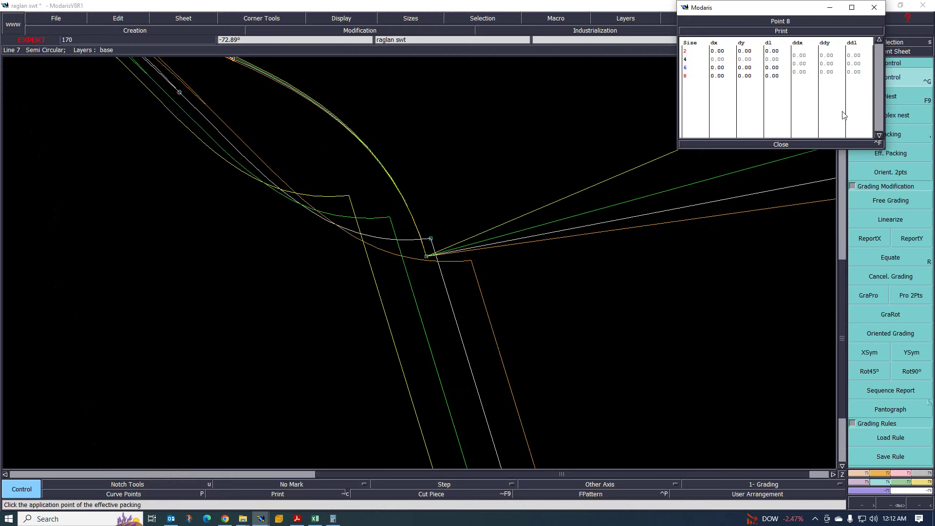
- Undo the accidental grading shift of the sleeve's underarm point and try a Y increment of 1 for all sizes
{"action": "left_click", "coordinate": [426, 259]}
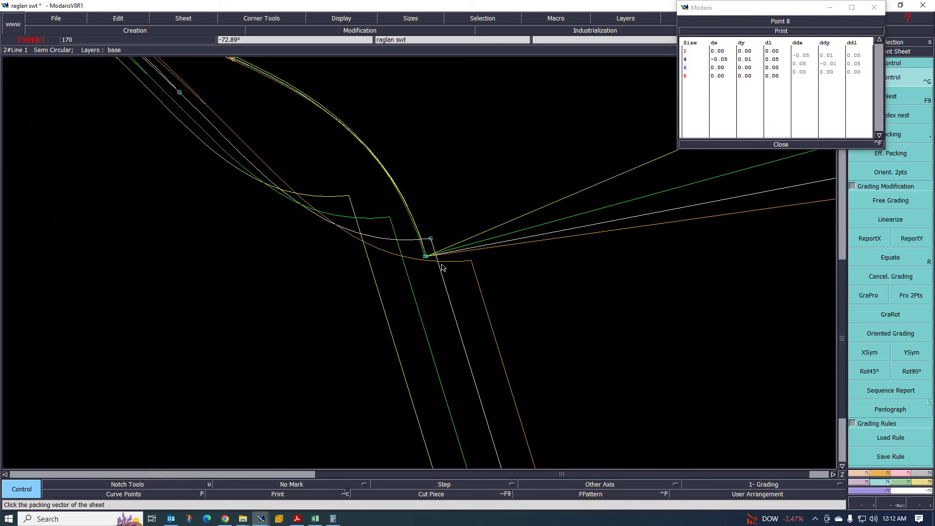
{"action": "key", "text": "ctrl+z"}
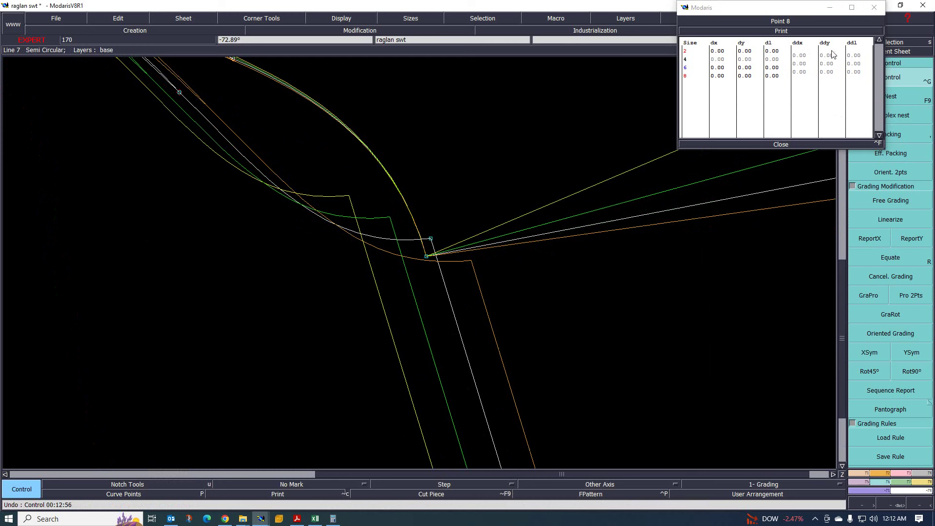
{"action": "left_click_drag", "start_coordinate": [832, 55], "coordinate": [832, 73]}
{"action": "type", "text": "1"}
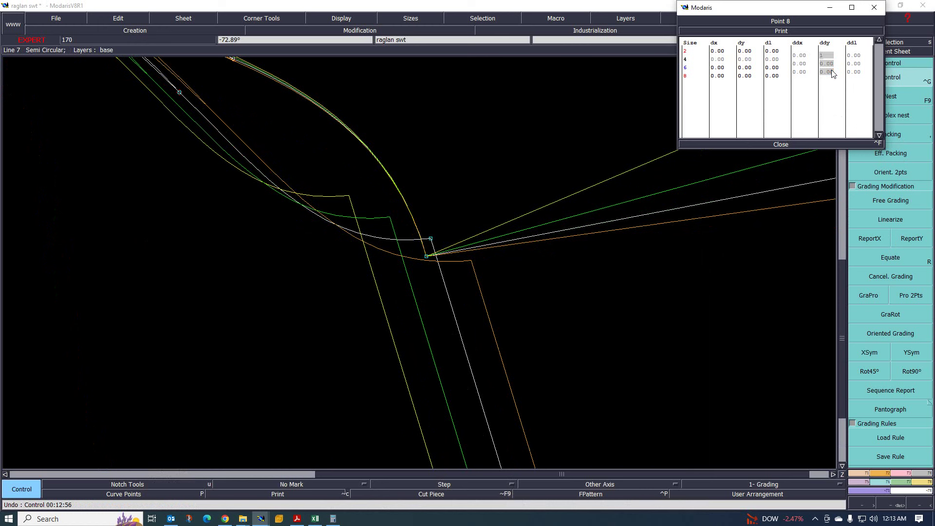
{"action": "key", "text": "Return"}
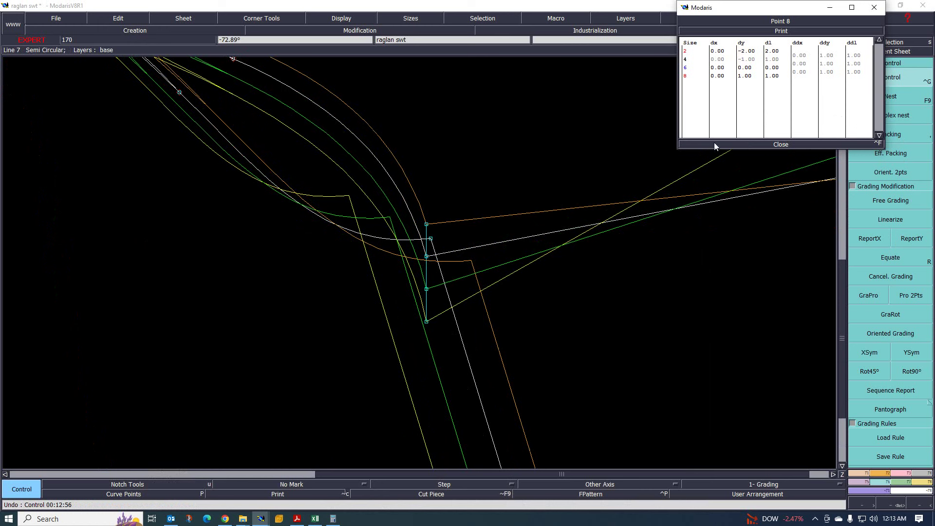
- Set the Y grading increment of the sleeve's underarm point to -1 for all sizes
{"action": "left_click_drag", "start_coordinate": [826, 55], "coordinate": [829, 73]}
{"action": "type", "text": "-1"}
{"action": "key", "text": "Return"}
{"action": "scroll", "coordinate": [421, 211], "scroll_direction": "down", "scroll_amount": 3}
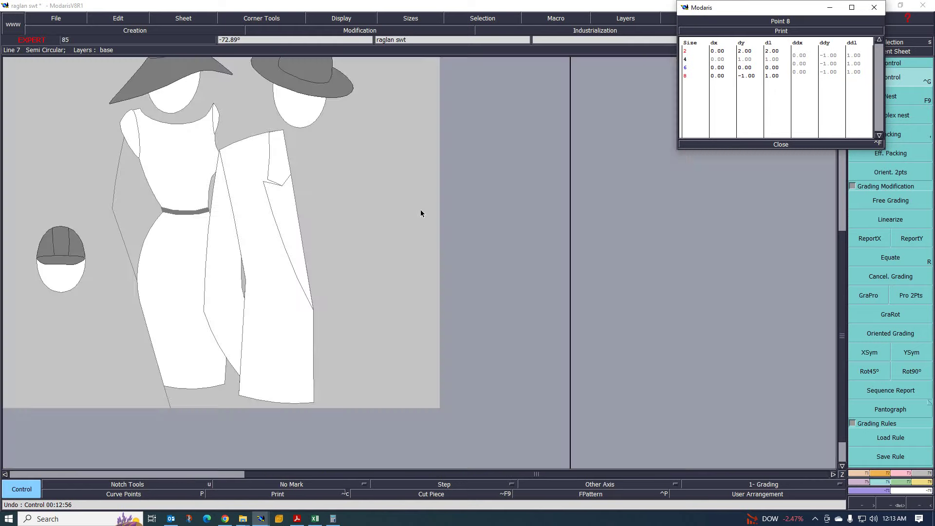
{"action": "scroll", "coordinate": [400, 239], "scroll_direction": "up", "scroll_amount": 3}
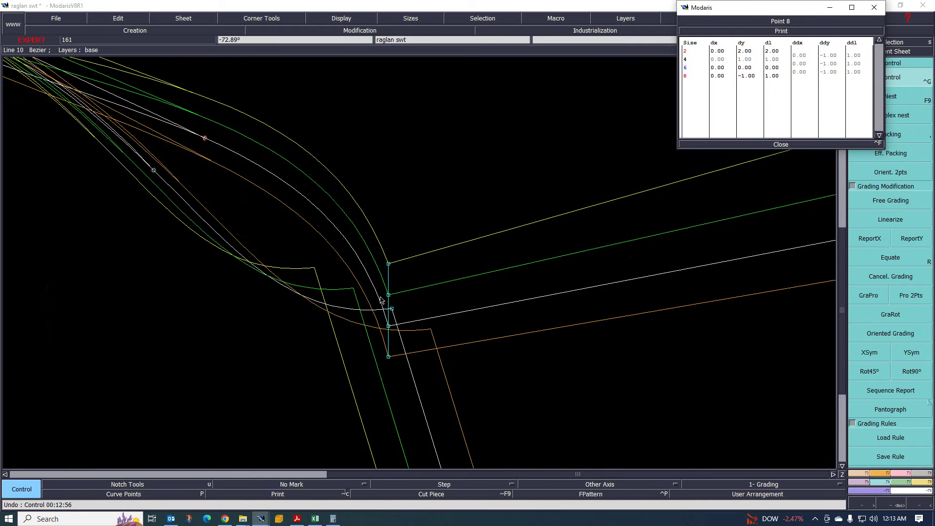
- Inspect the graded curves around the sleeve's underarm, close the underarm point's grading table and display only the base size
{"action": "scroll", "coordinate": [379, 292], "scroll_direction": "up", "scroll_amount": 2}
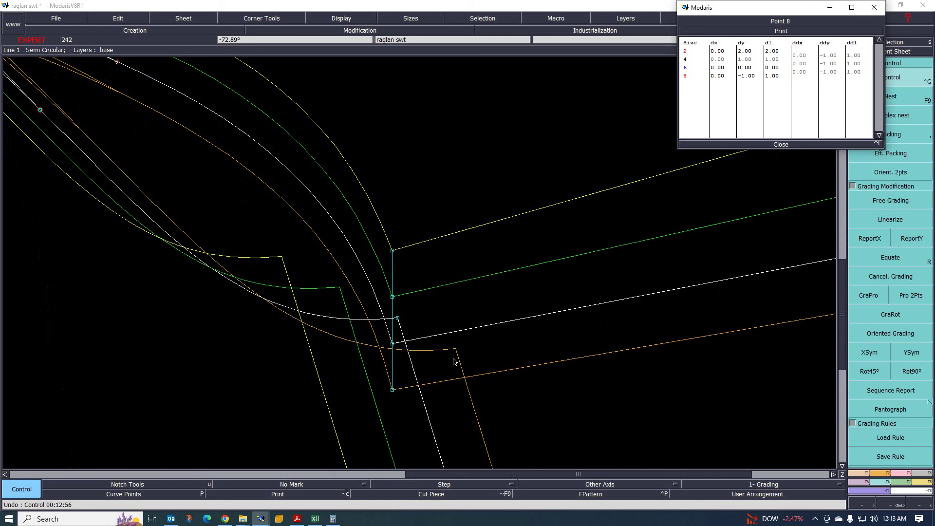
{"action": "scroll", "coordinate": [400, 336], "scroll_direction": "down", "scroll_amount": 2}
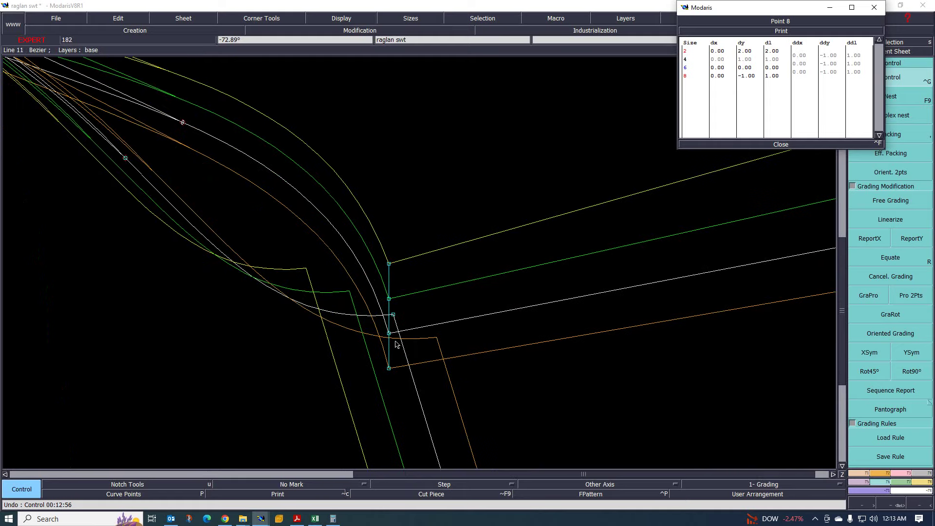
{"action": "scroll", "coordinate": [406, 338], "scroll_direction": "up", "scroll_amount": 2}
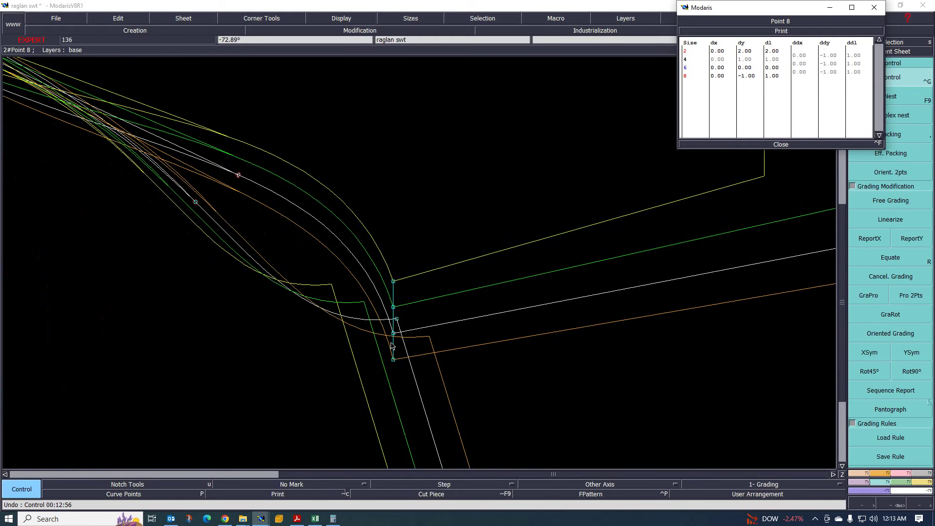
{"action": "scroll", "coordinate": [400, 349], "scroll_direction": "up", "scroll_amount": 1}
{"action": "scroll", "coordinate": [403, 348], "scroll_direction": "down", "scroll_amount": 2}
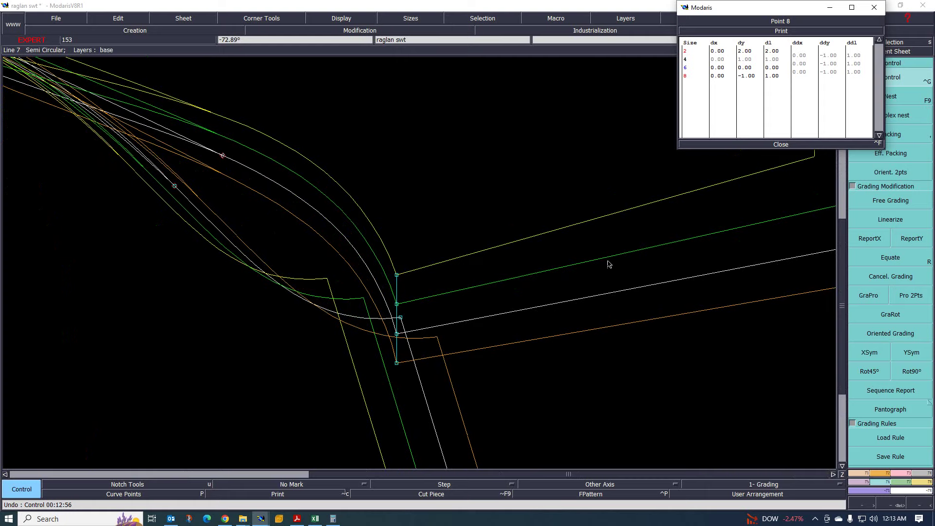
{"action": "scroll", "coordinate": [490, 271], "scroll_direction": "down", "scroll_amount": 1}
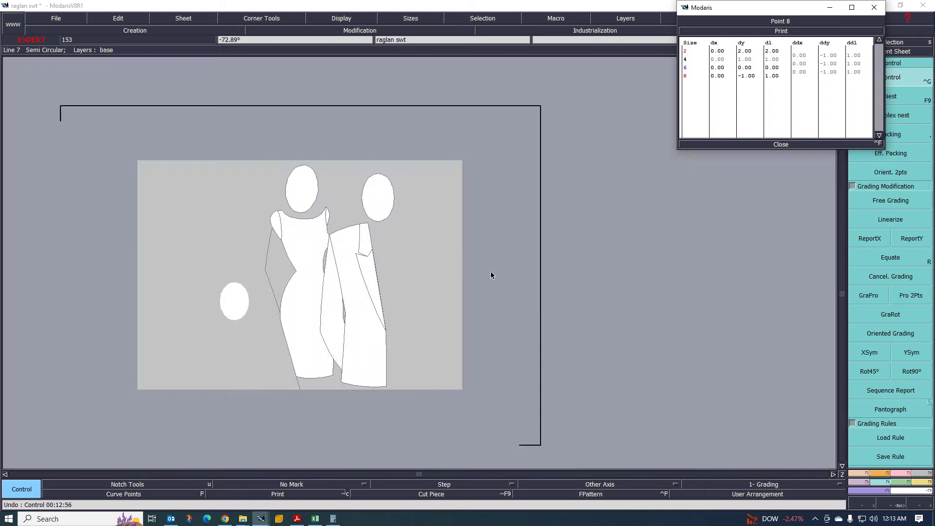
{"action": "left_click", "coordinate": [780, 144]}
{"action": "scroll", "coordinate": [406, 288], "scroll_direction": "down", "scroll_amount": 2}
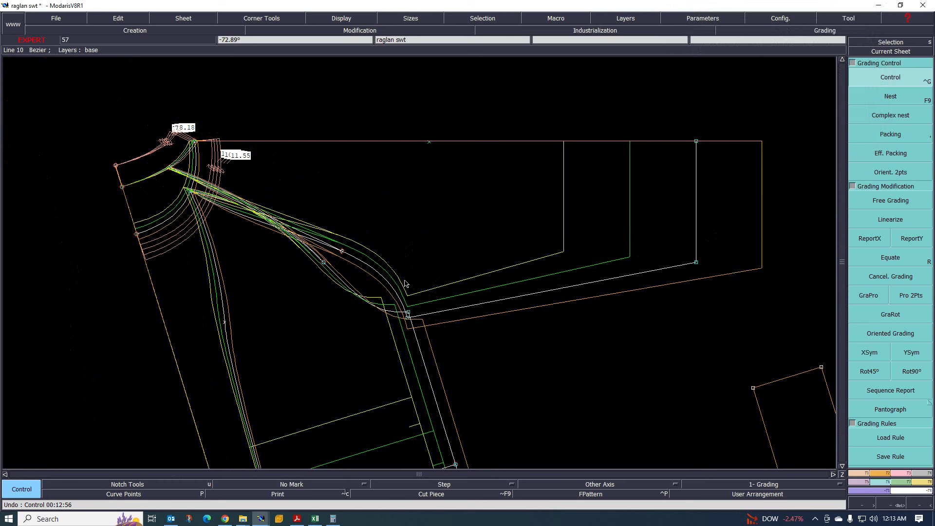
{"action": "key", "text": "space"}
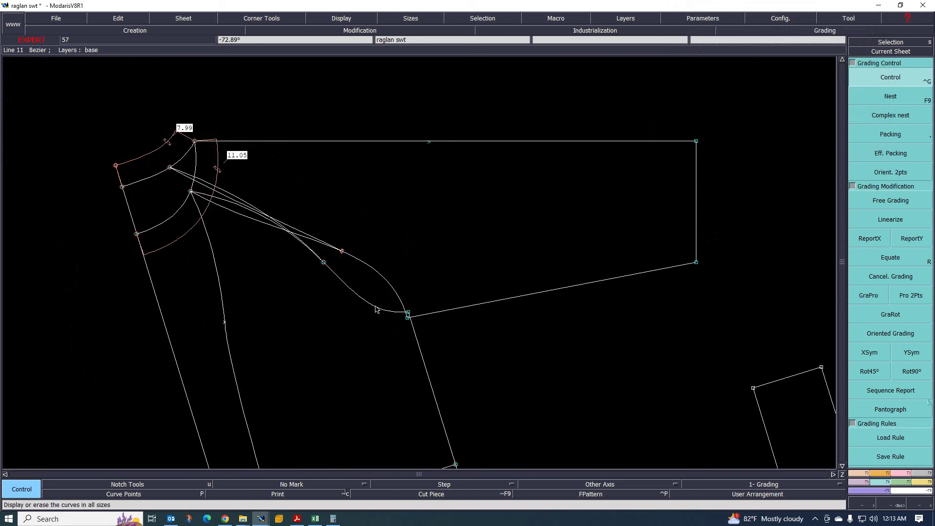
- Add a dynamic length measure along the body's raglan curve from the neckline point to the underarm point
{"action": "scroll", "coordinate": [356, 238], "scroll_direction": "up", "scroll_amount": 1}
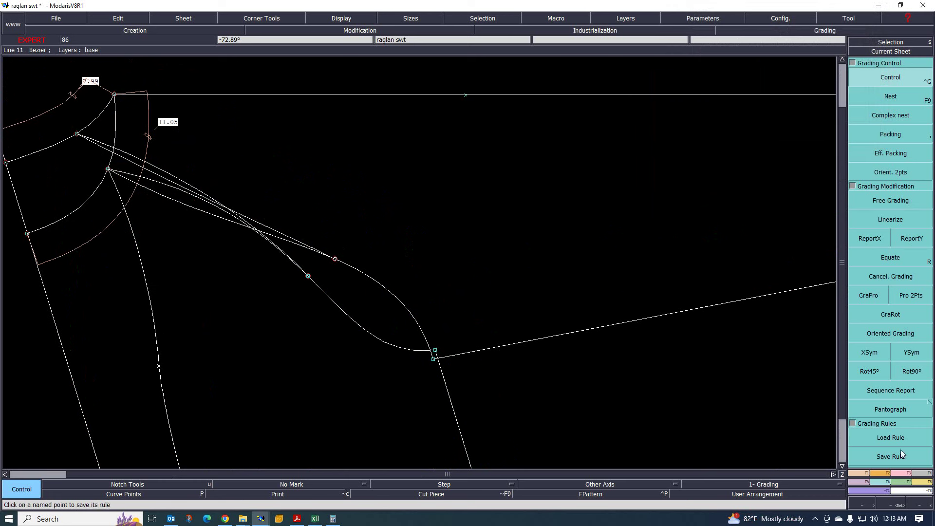
{"action": "left_click", "coordinate": [927, 482]}
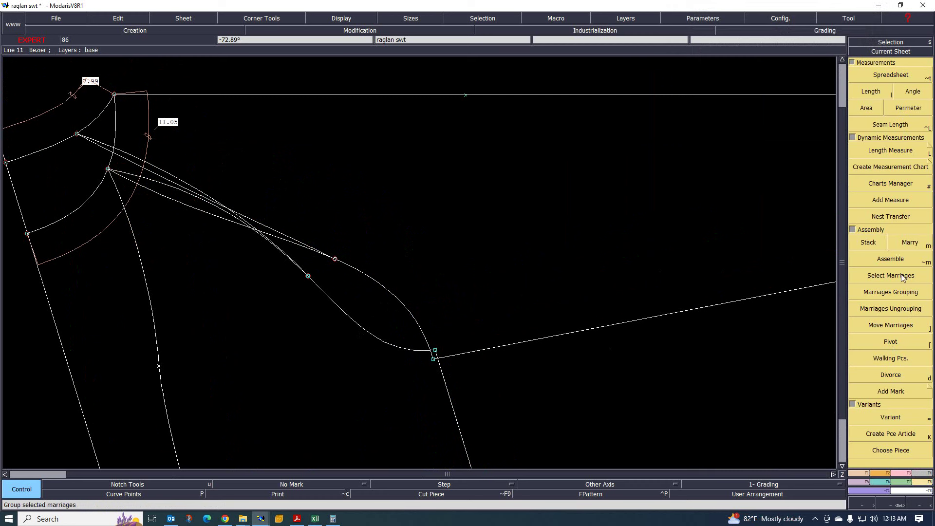
{"action": "left_click", "coordinate": [898, 154]}
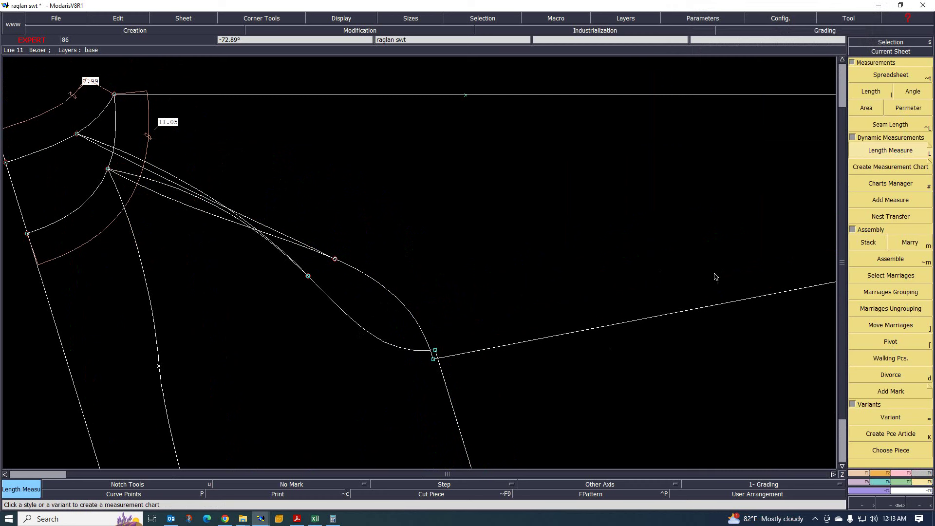
{"action": "left_click", "coordinate": [306, 368]}
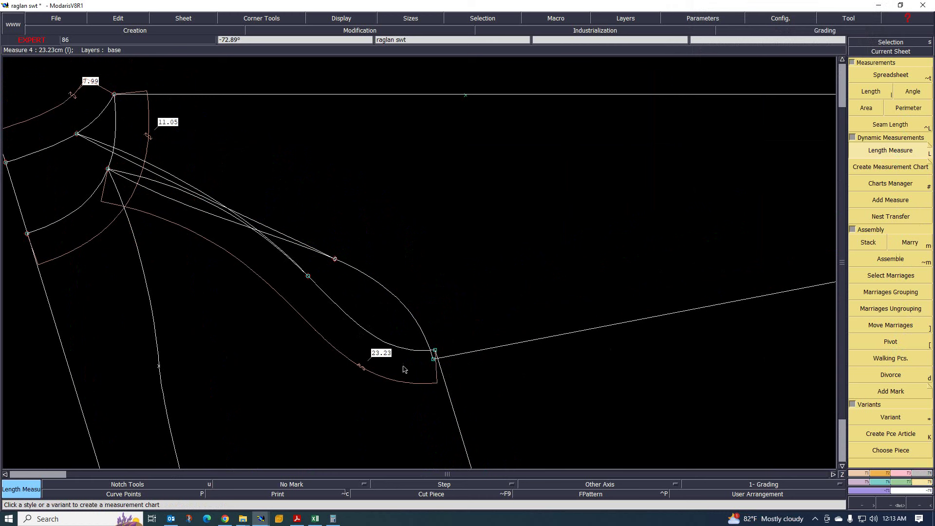
{"action": "scroll", "coordinate": [424, 371], "scroll_direction": "up", "scroll_amount": 2}
{"action": "scroll", "coordinate": [412, 298], "scroll_direction": "down", "scroll_amount": 2}
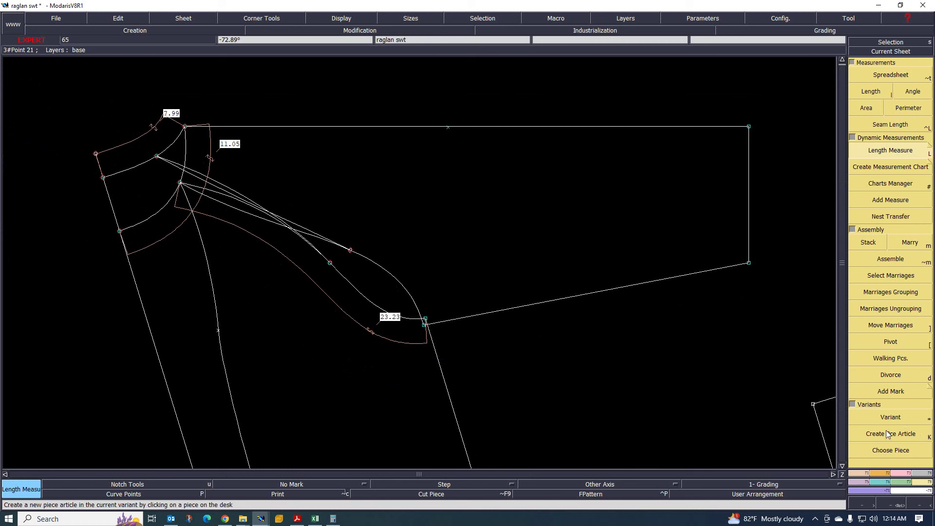
- Place a developed point on the sleeve's raglan line from its neckline point and constrain it by the body raglan's length measure
{"action": "left_click", "coordinate": [879, 473]}
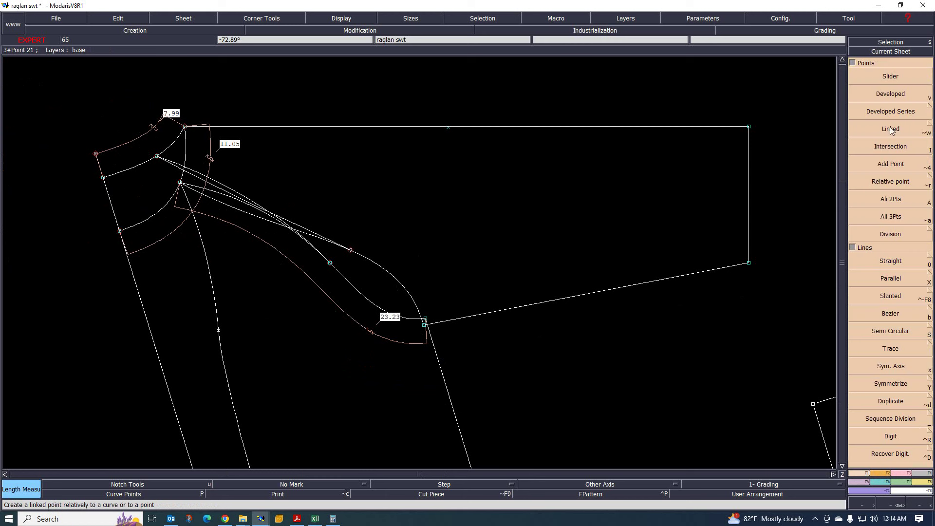
{"action": "left_click", "coordinate": [888, 95]}
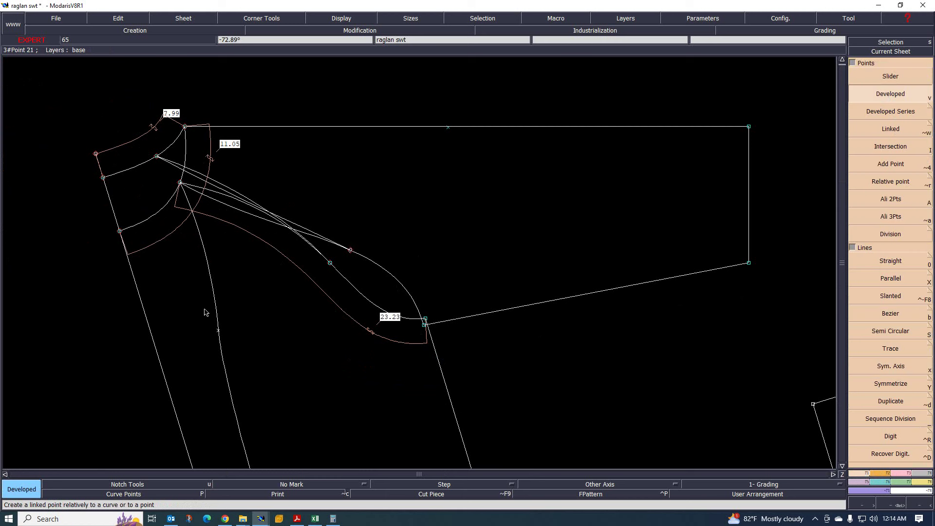
{"action": "left_click", "coordinate": [183, 190]}
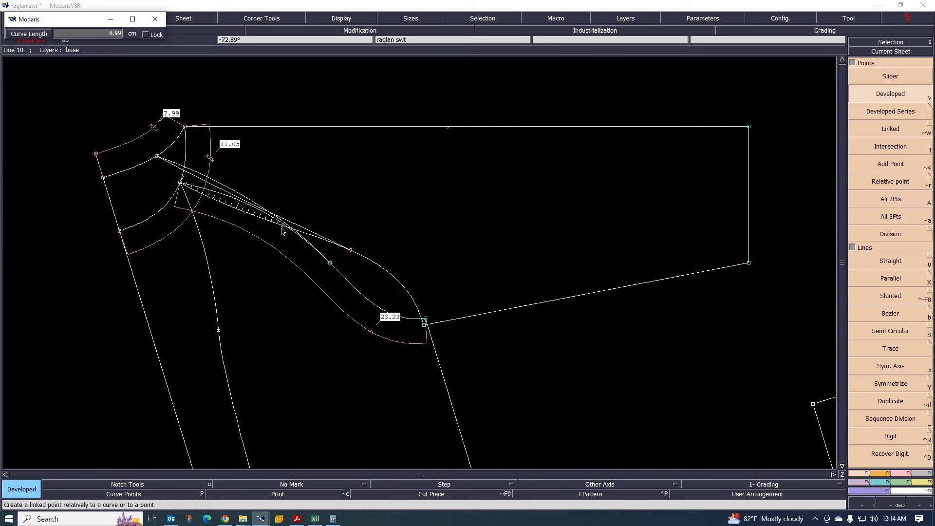
{"action": "left_click", "coordinate": [403, 273]}
{"action": "scroll", "coordinate": [409, 283], "scroll_direction": "up", "scroll_amount": 2}
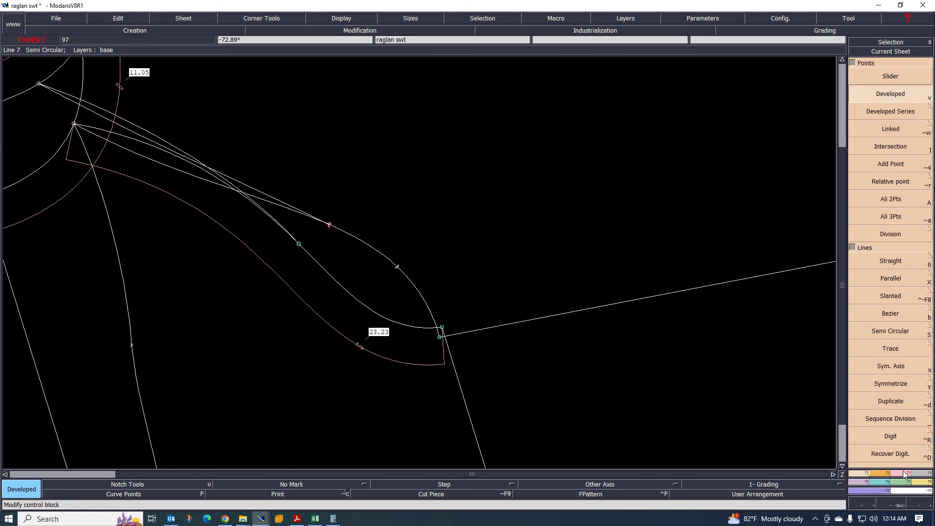
{"action": "key", "text": "F2"}
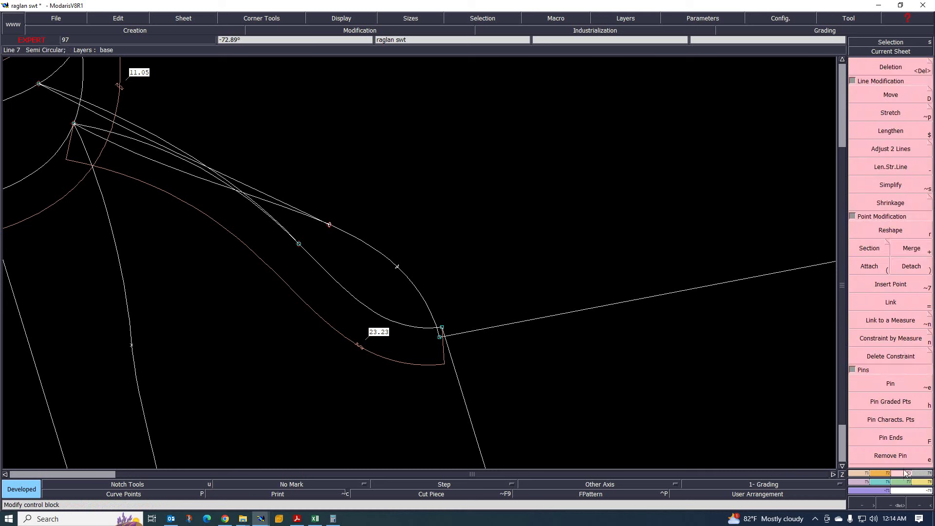
{"action": "left_click", "coordinate": [896, 338]}
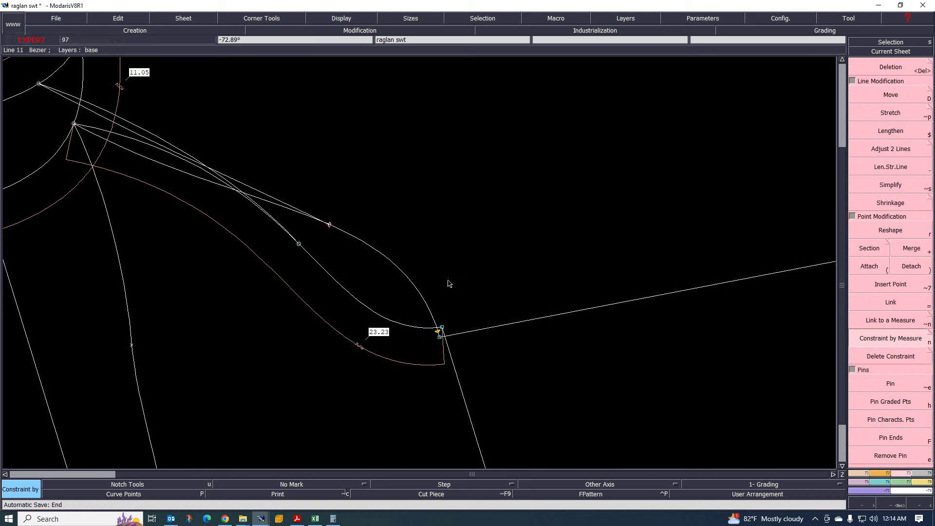
- Examine the gap between the constrained developed point and the sleeve's underarm point
{"action": "scroll", "coordinate": [441, 321], "scroll_direction": "up", "scroll_amount": 4}
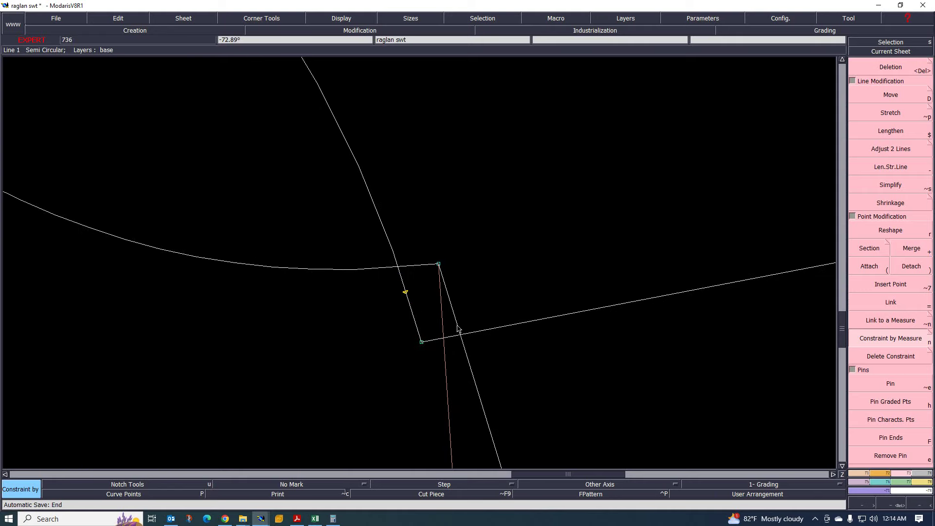
{"action": "scroll", "coordinate": [420, 334], "scroll_direction": "up", "scroll_amount": 1}
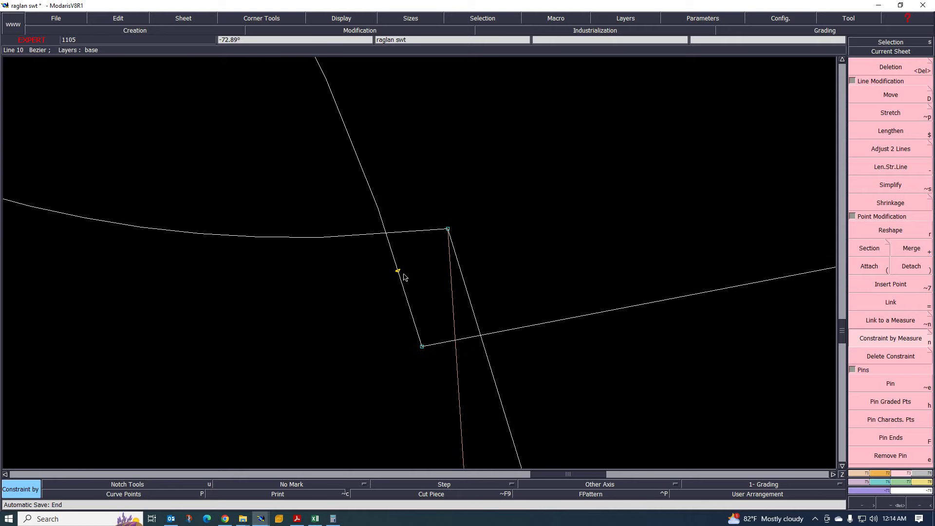
{"action": "scroll", "coordinate": [416, 267], "scroll_direction": "down", "scroll_amount": 3}
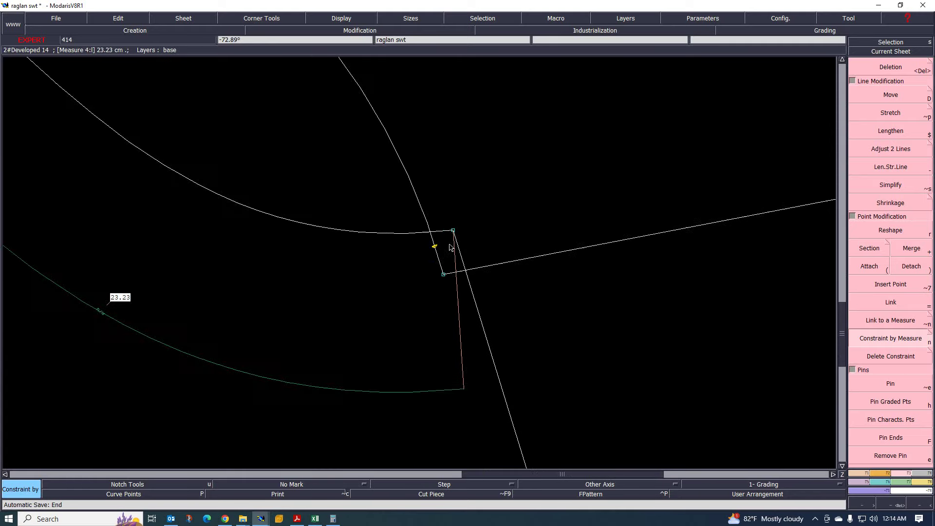
{"action": "scroll", "coordinate": [440, 251], "scroll_direction": "up", "scroll_amount": 3}
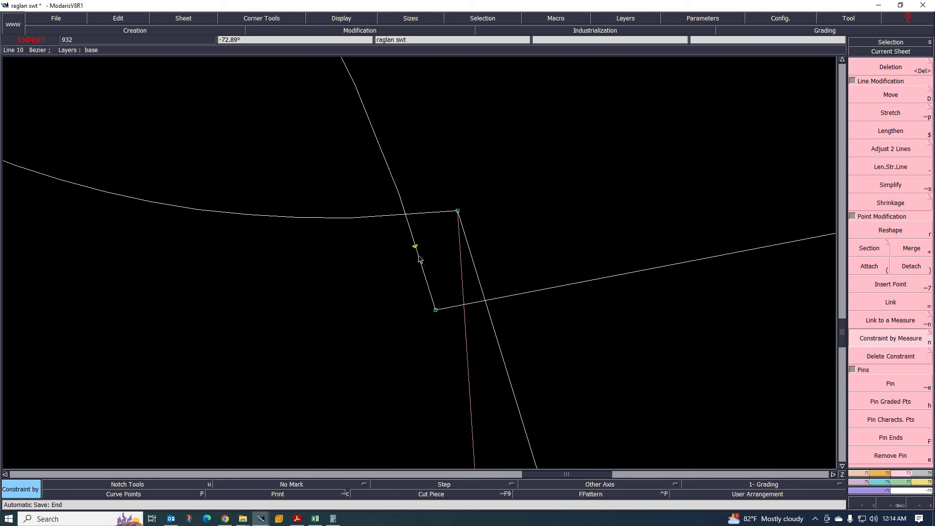
{"action": "scroll", "coordinate": [436, 311], "scroll_direction": "down", "scroll_amount": 2}
{"action": "scroll", "coordinate": [438, 316], "scroll_direction": "up", "scroll_amount": 1}
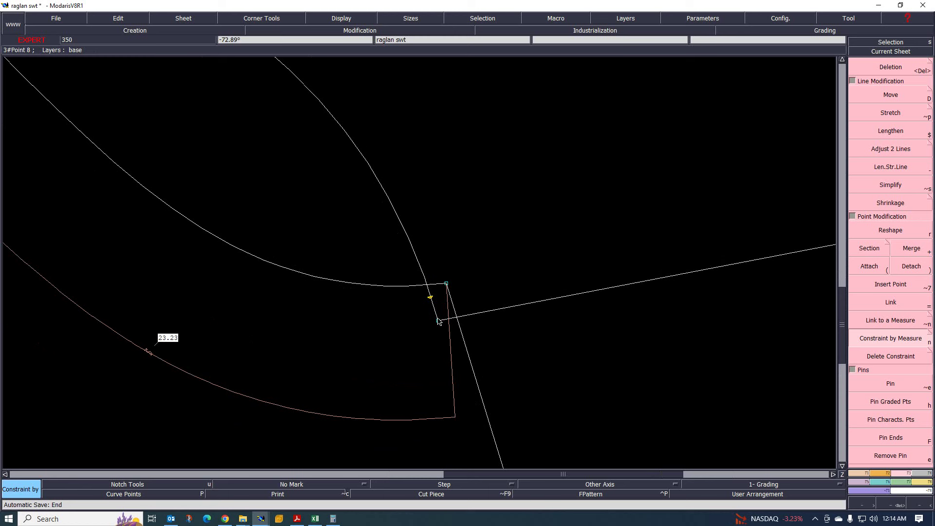
{"action": "scroll", "coordinate": [425, 310], "scroll_direction": "up", "scroll_amount": 1}
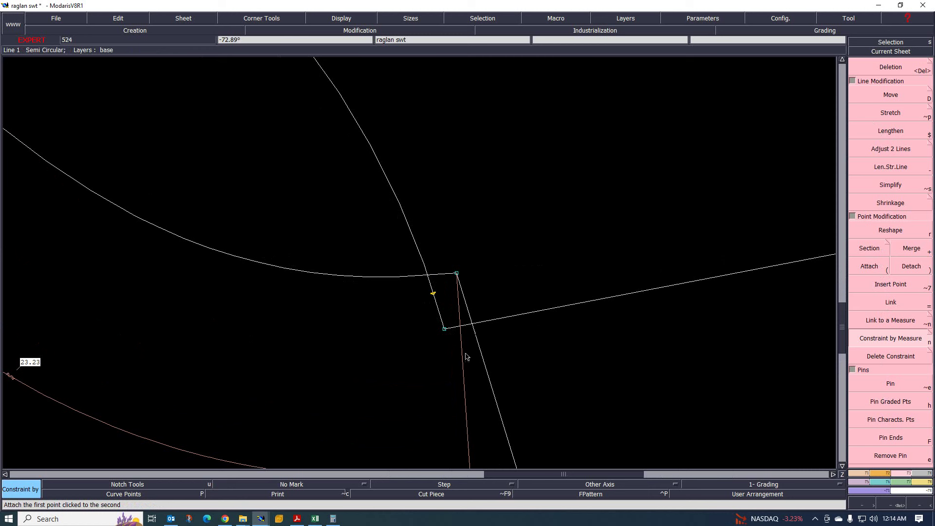
{"action": "scroll", "coordinate": [433, 305], "scroll_direction": "down", "scroll_amount": 2}
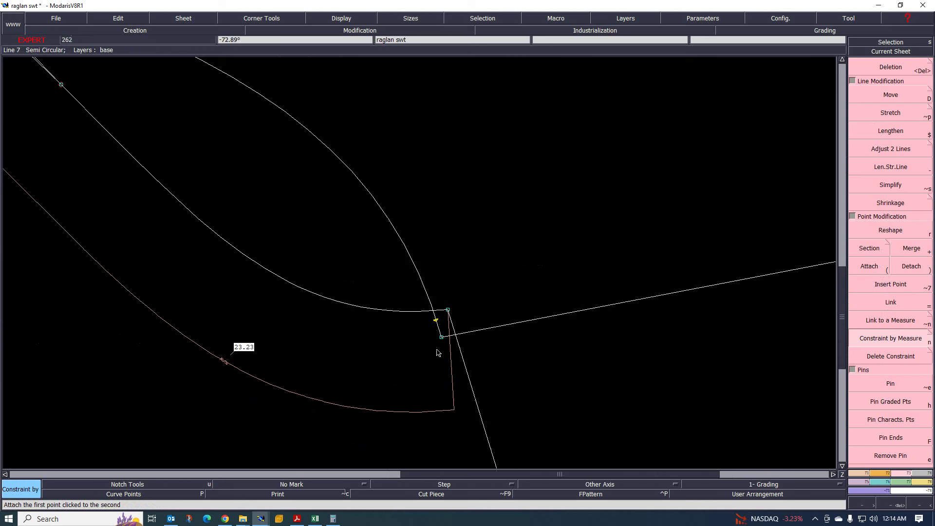
{"action": "scroll", "coordinate": [595, 375], "scroll_direction": "up", "scroll_amount": 2}
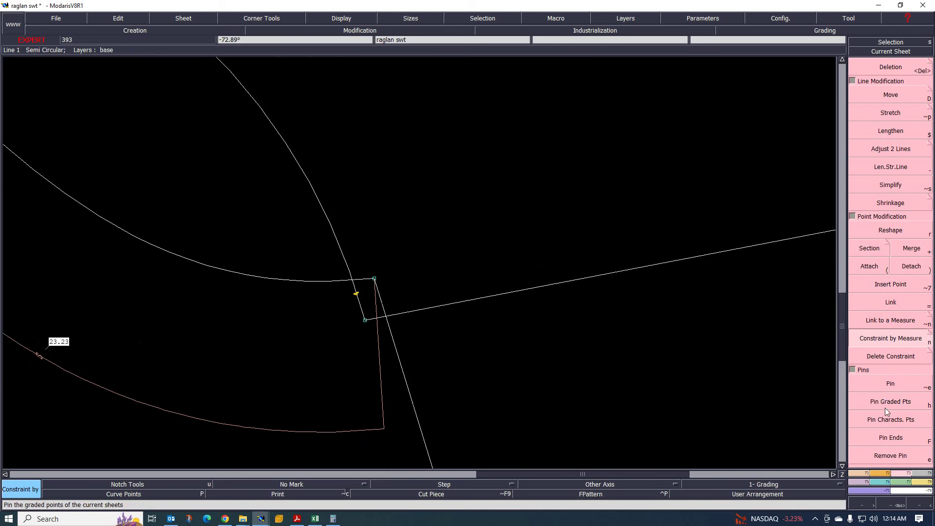
- Reshape the sleeve's underarm point toward the constrained developed point, moving it by about dx -0.28 and dy 0.17 cm
{"action": "left_click", "coordinate": [886, 234]}
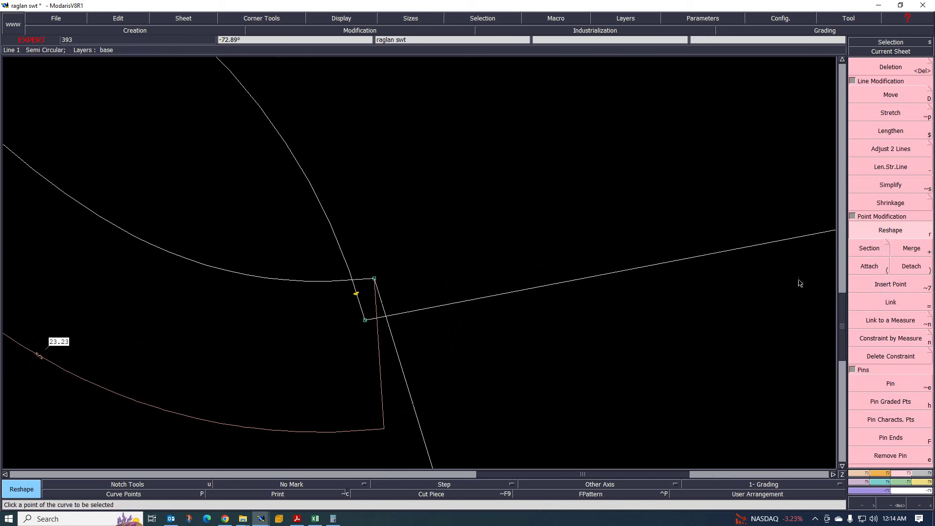
{"action": "left_click", "coordinate": [365, 320]}
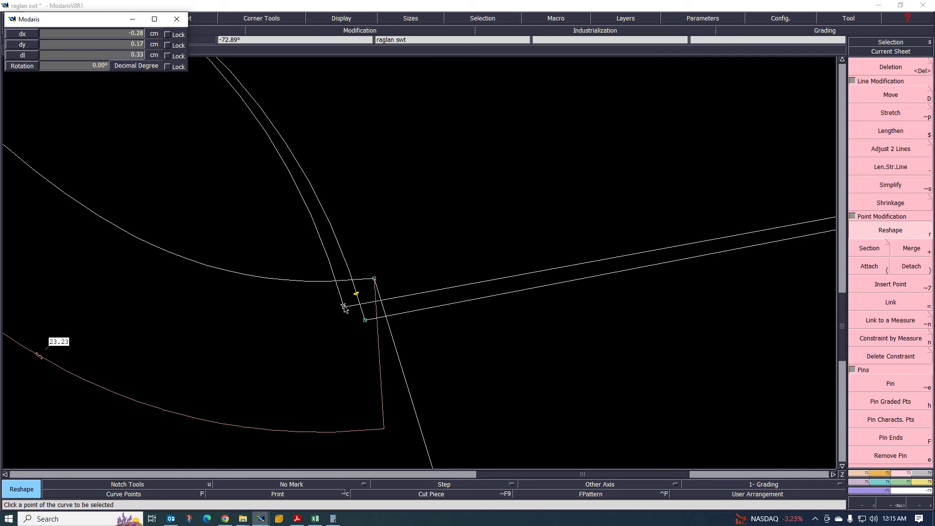
{"action": "left_click", "coordinate": [343, 308]}
{"action": "scroll", "coordinate": [344, 307], "scroll_direction": "up", "scroll_amount": 2}
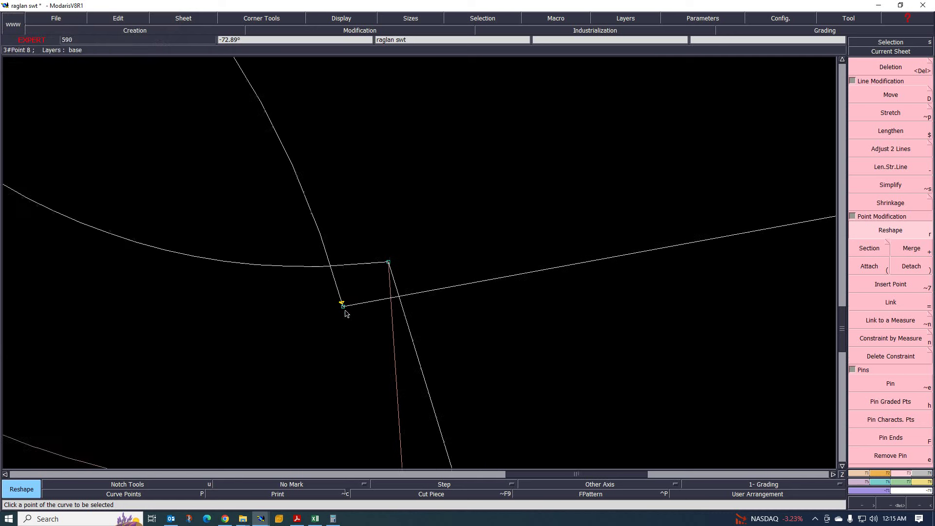
{"action": "scroll", "coordinate": [344, 308], "scroll_direction": "up", "scroll_amount": 1}
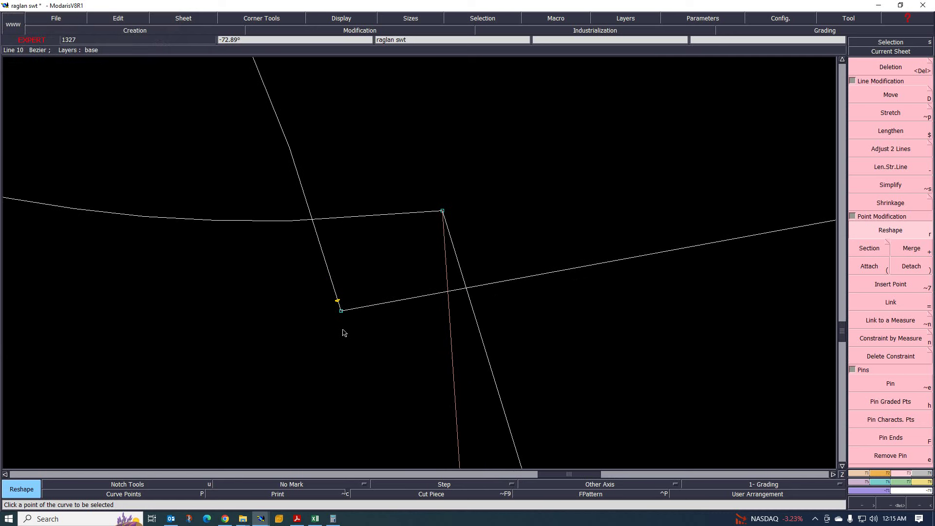
- Check the sleeve's underarm point against the constrained point and display the raglan curves and length measures in all sizes
{"action": "scroll", "coordinate": [343, 332], "scroll_direction": "down", "scroll_amount": 2}
{"action": "scroll", "coordinate": [347, 331], "scroll_direction": "down", "scroll_amount": 1}
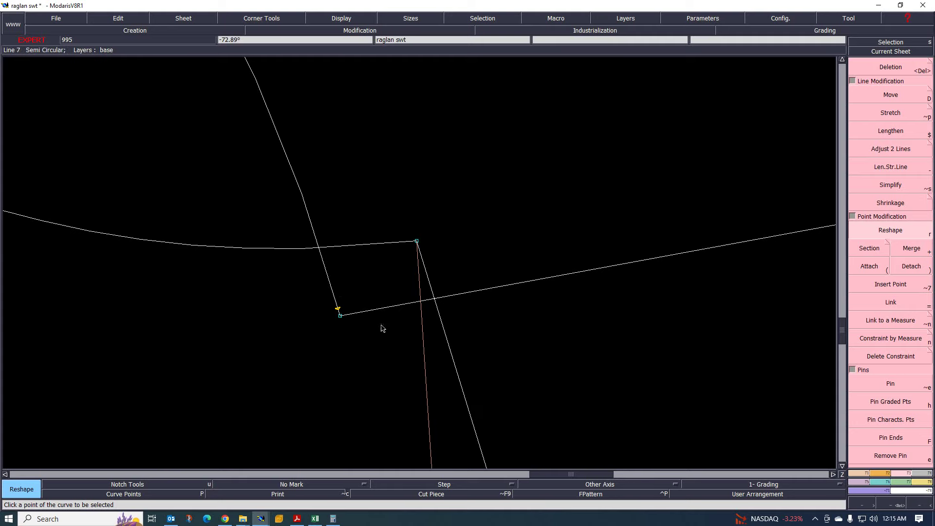
{"action": "scroll", "coordinate": [383, 328], "scroll_direction": "down", "scroll_amount": 1}
{"action": "scroll", "coordinate": [385, 334], "scroll_direction": "down", "scroll_amount": 1}
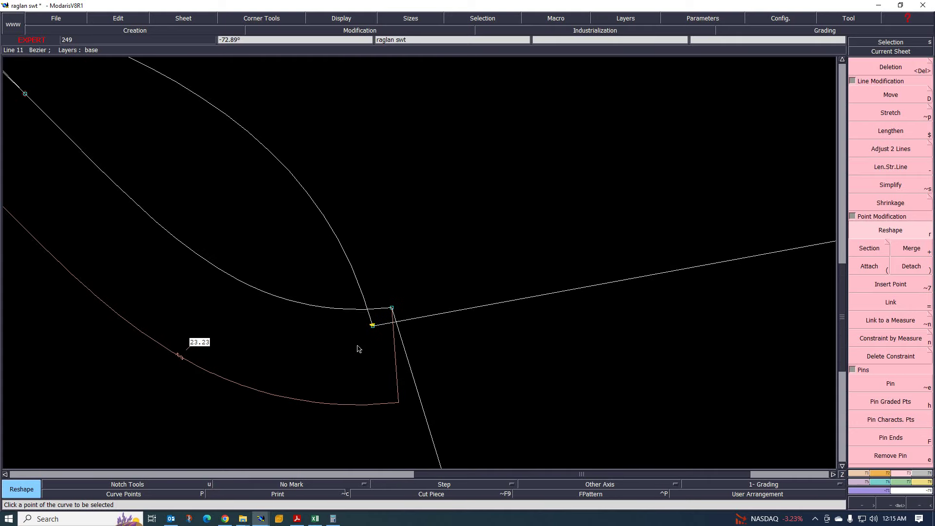
{"action": "scroll", "coordinate": [380, 358], "scroll_direction": "down", "scroll_amount": 1}
{"action": "scroll", "coordinate": [378, 350], "scroll_direction": "down", "scroll_amount": 1}
{"action": "scroll", "coordinate": [361, 376], "scroll_direction": "up", "scroll_amount": 1}
{"action": "scroll", "coordinate": [360, 375], "scroll_direction": "up", "scroll_amount": 2}
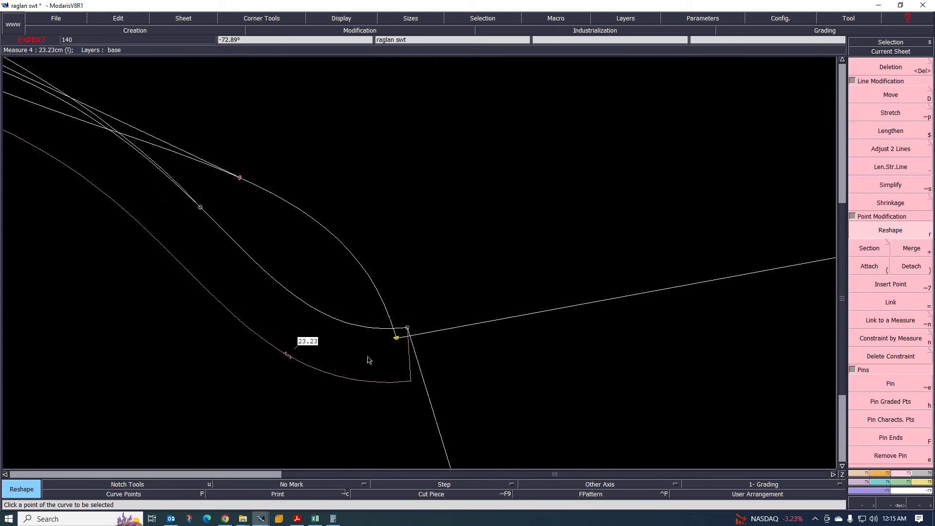
{"action": "scroll", "coordinate": [369, 359], "scroll_direction": "up", "scroll_amount": 2}
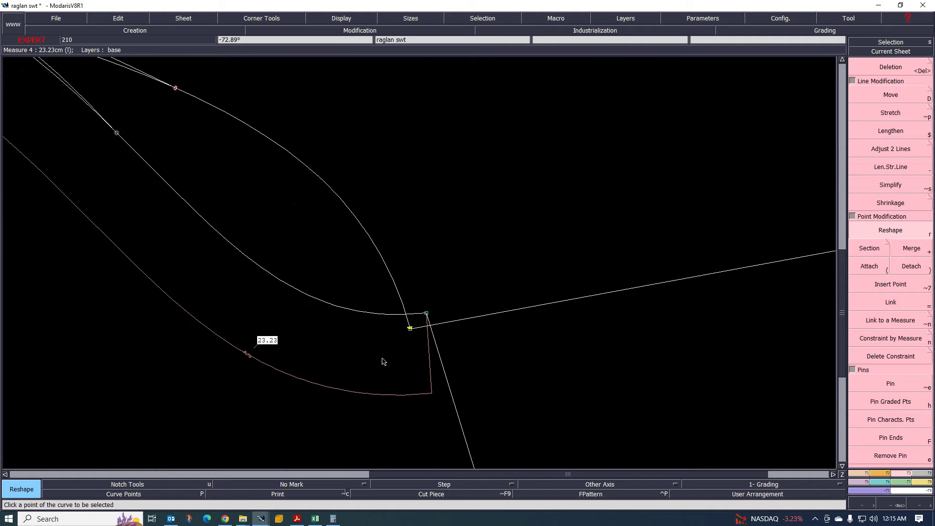
{"action": "key", "text": "space"}
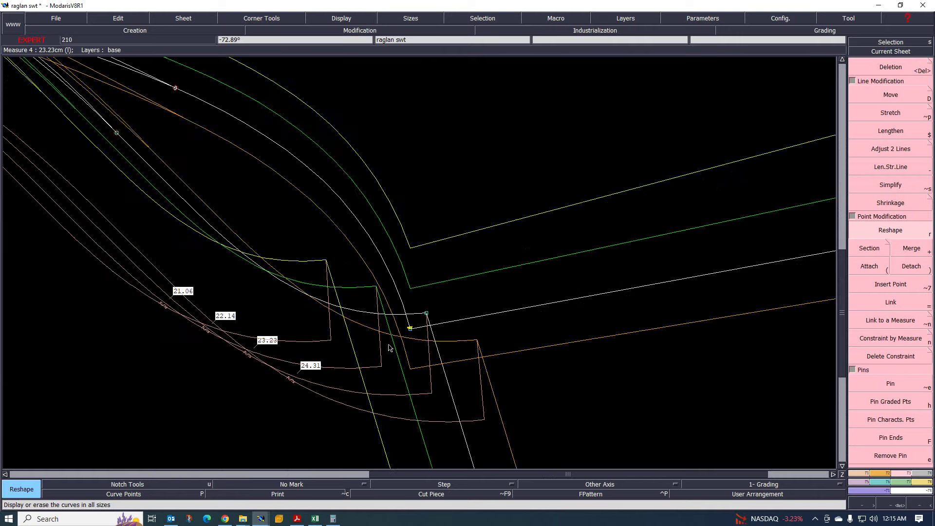
- Select the sleeve's underarm point and report the constrained developed point's X grading onto it with ReportX
{"action": "scroll", "coordinate": [389, 347], "scroll_direction": "up", "scroll_amount": 2}
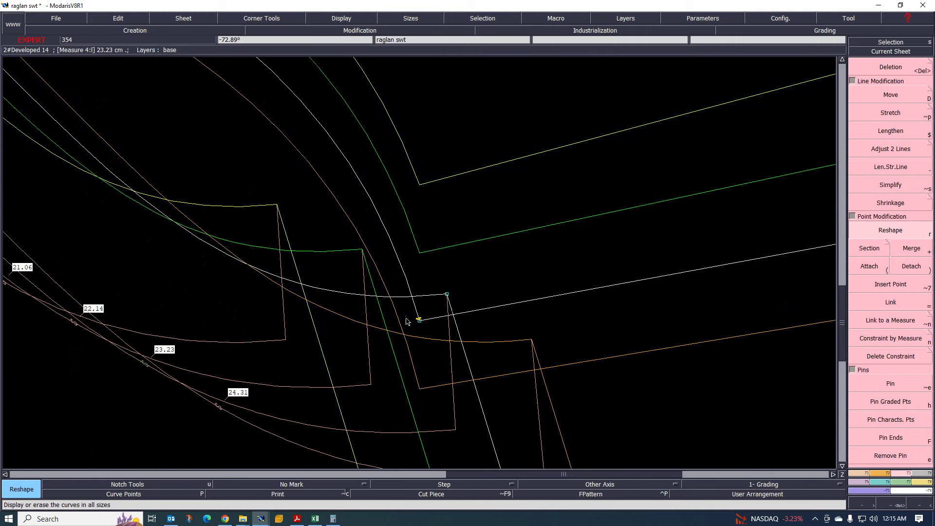
{"action": "left_click_drag", "start_coordinate": [404, 312], "coordinate": [427, 336]}
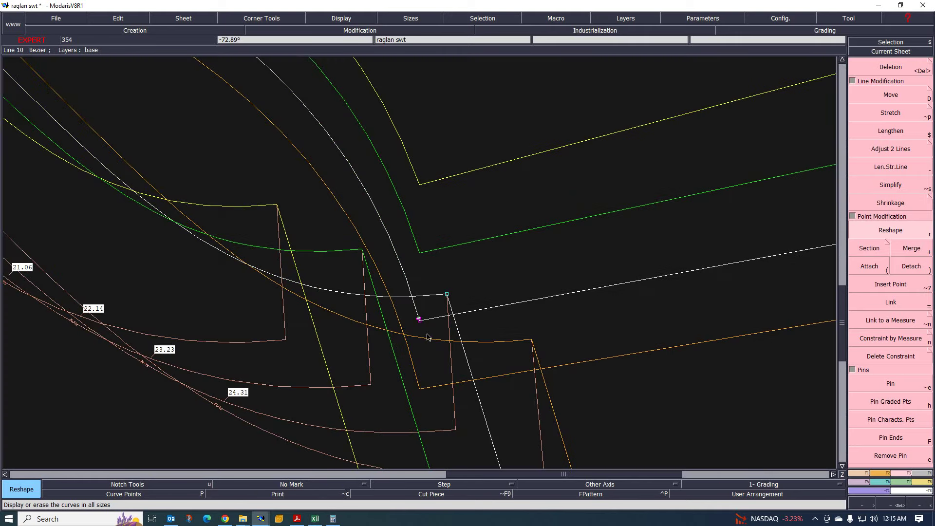
{"action": "left_click", "coordinate": [887, 482]}
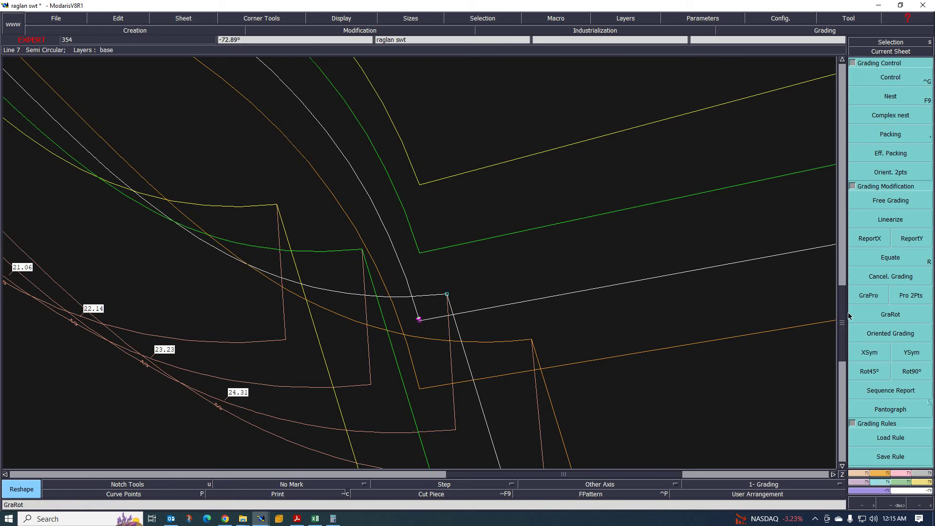
{"action": "left_click", "coordinate": [875, 242]}
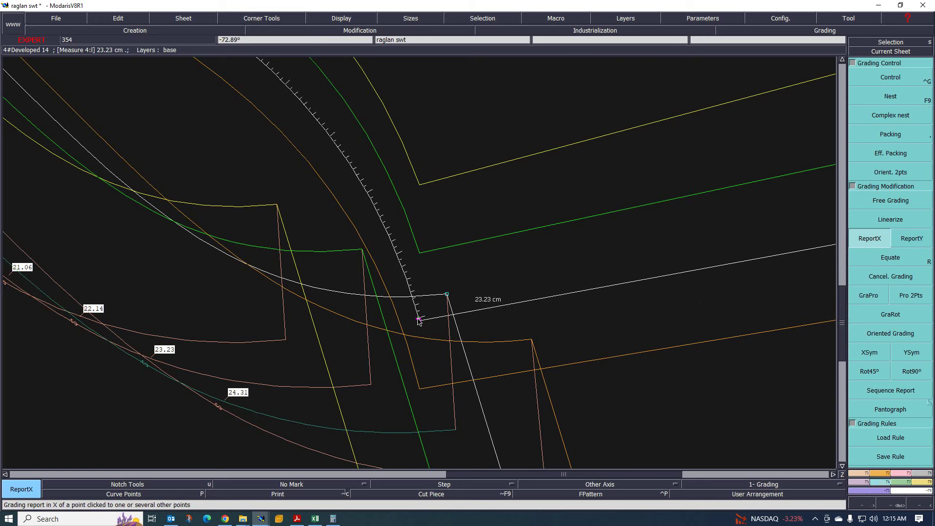
{"action": "left_click", "coordinate": [418, 319]}
{"action": "scroll", "coordinate": [418, 320], "scroll_direction": "down", "scroll_amount": 1}
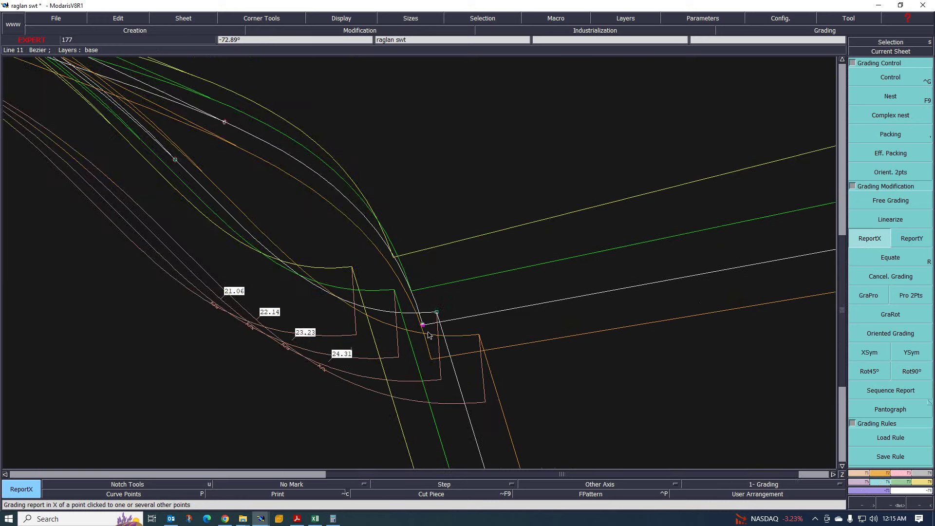
- Repeat the X grading report from the constrained developed point to bring the sleeve's underarm point closer to it in every size
{"action": "scroll", "coordinate": [419, 314], "scroll_direction": "up", "scroll_amount": 3}
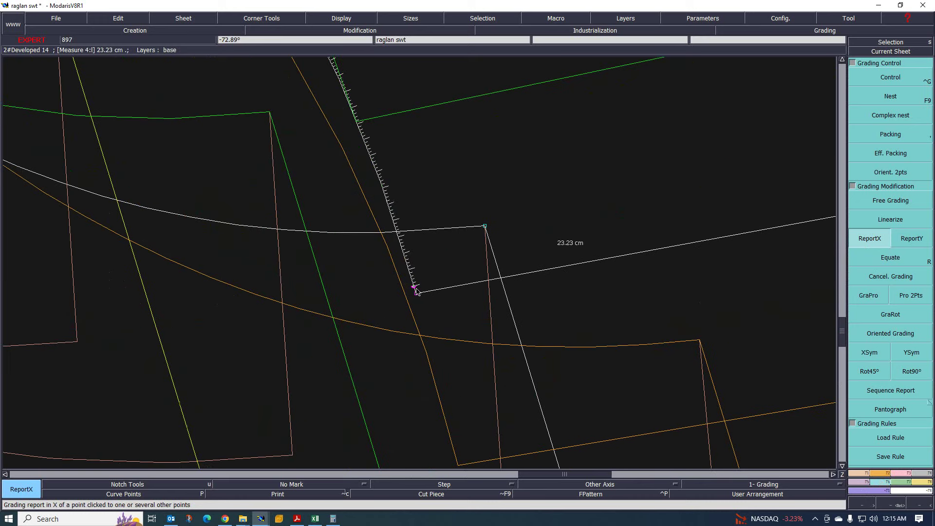
{"action": "scroll", "coordinate": [414, 290], "scroll_direction": "down", "scroll_amount": 1}
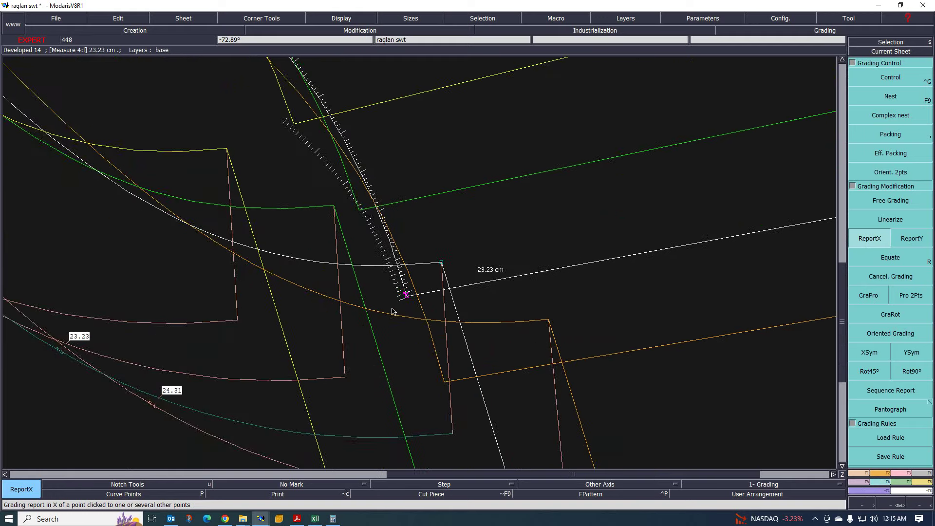
{"action": "scroll", "coordinate": [393, 315], "scroll_direction": "up", "scroll_amount": 3}
{"action": "scroll", "coordinate": [382, 314], "scroll_direction": "up", "scroll_amount": 2}
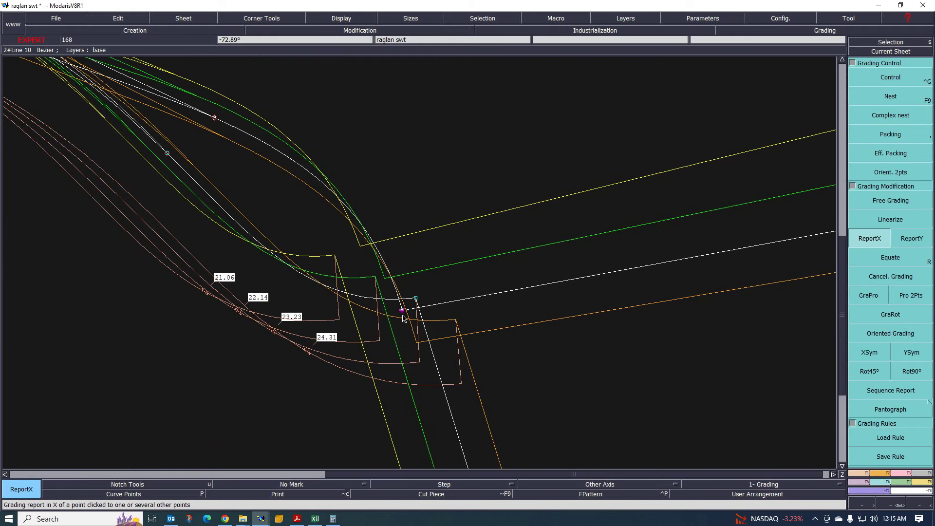
{"action": "scroll", "coordinate": [402, 310], "scroll_direction": "up", "scroll_amount": 7}
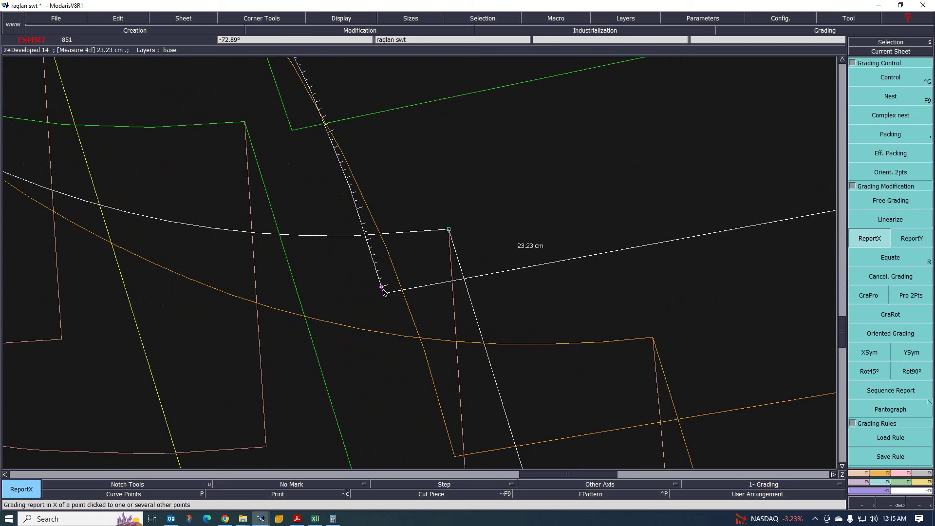
{"action": "scroll", "coordinate": [379, 296], "scroll_direction": "down", "scroll_amount": 2}
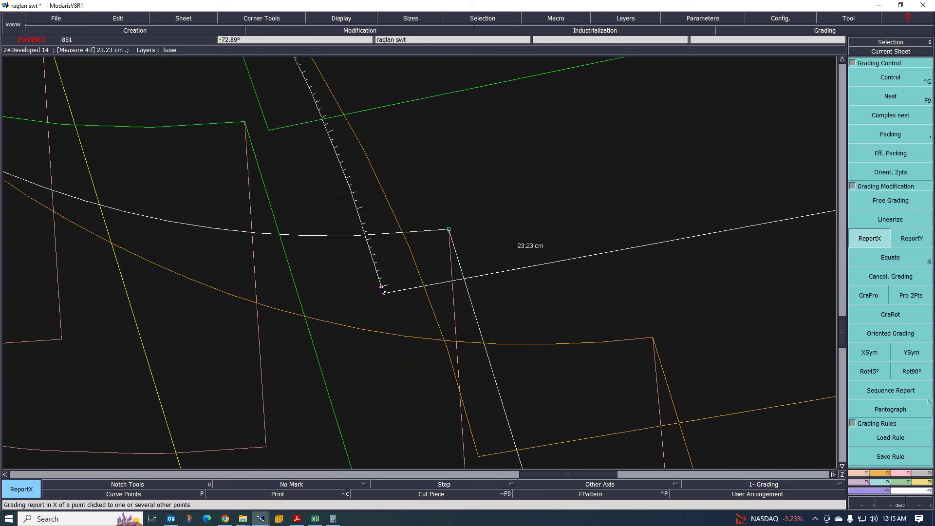
{"action": "scroll", "coordinate": [363, 311], "scroll_direction": "down", "scroll_amount": 1}
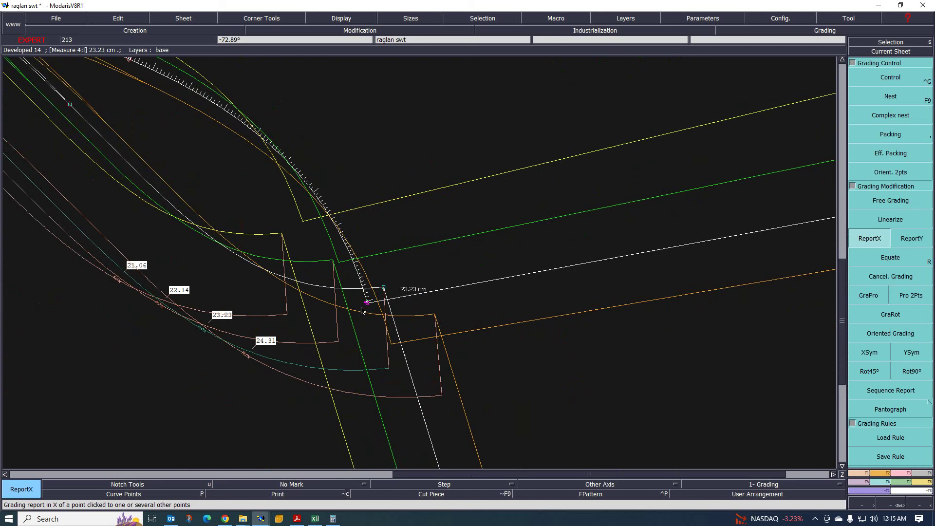
{"action": "scroll", "coordinate": [363, 310], "scroll_direction": "up", "scroll_amount": 1}
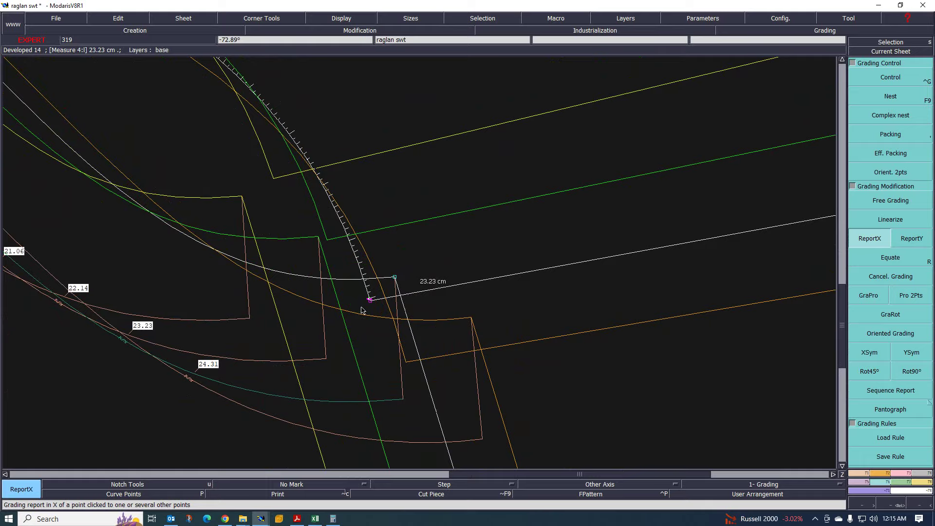
- Examine the graded sleeve and body raglan curves around the underarm in all sizes
{"action": "scroll", "coordinate": [363, 310], "scroll_direction": "down", "scroll_amount": 4}
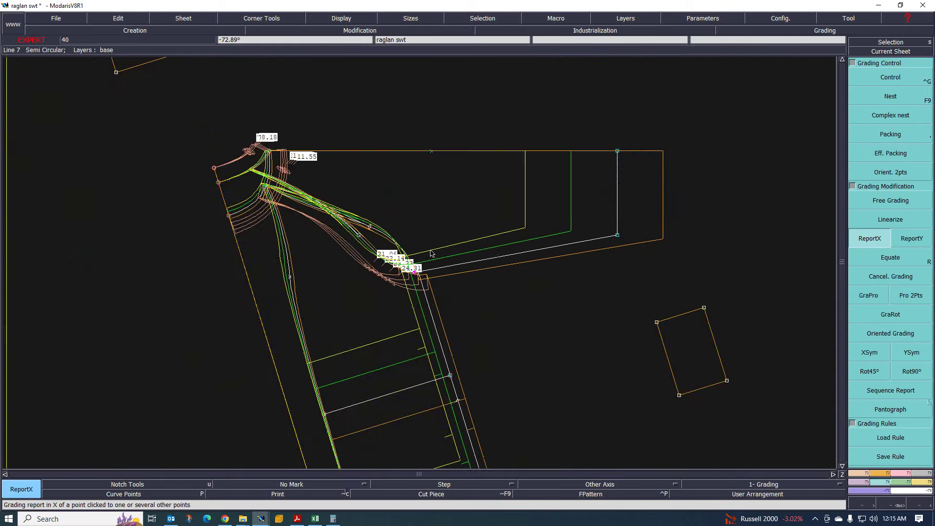
{"action": "scroll", "coordinate": [388, 247], "scroll_direction": "up", "scroll_amount": 1}
{"action": "scroll", "coordinate": [438, 268], "scroll_direction": "down", "scroll_amount": 2}
{"action": "scroll", "coordinate": [487, 277], "scroll_direction": "up", "scroll_amount": 1}
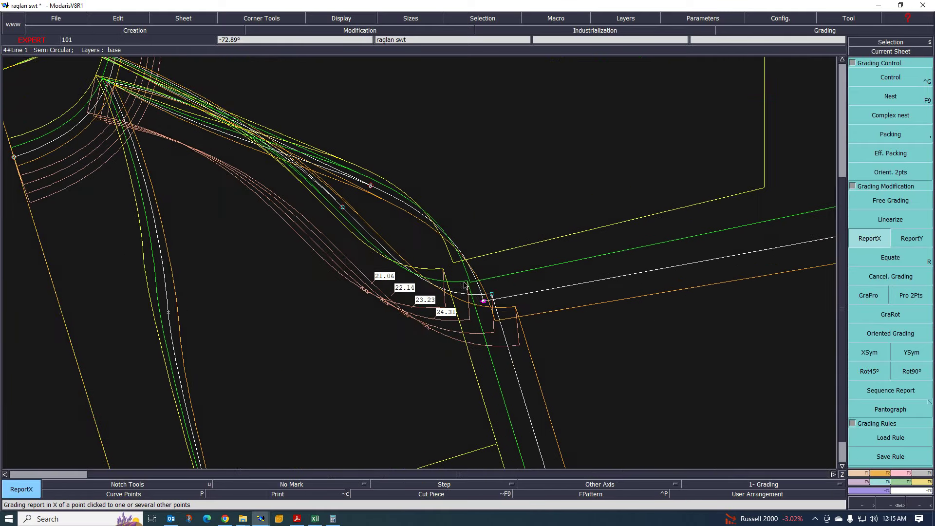
{"action": "scroll", "coordinate": [511, 284], "scroll_direction": "up", "scroll_amount": 4}
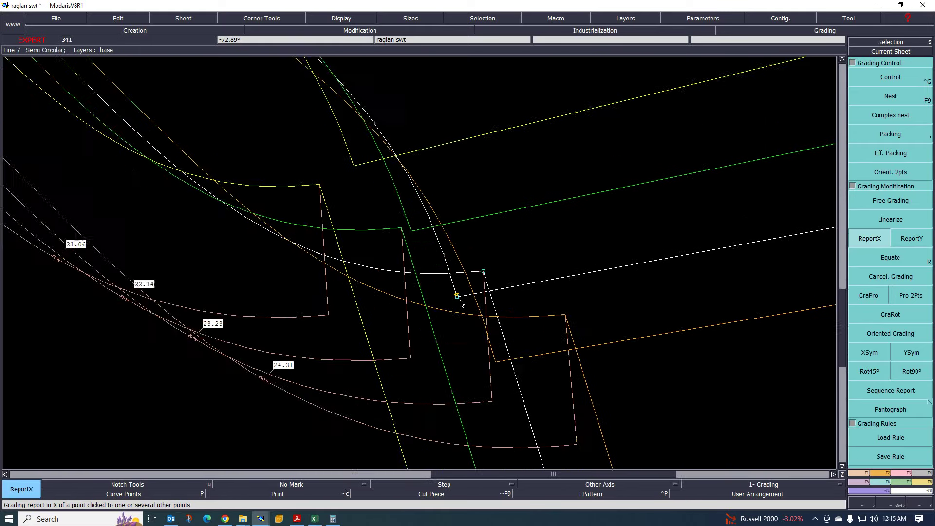
{"action": "scroll", "coordinate": [453, 312], "scroll_direction": "down", "scroll_amount": 2}
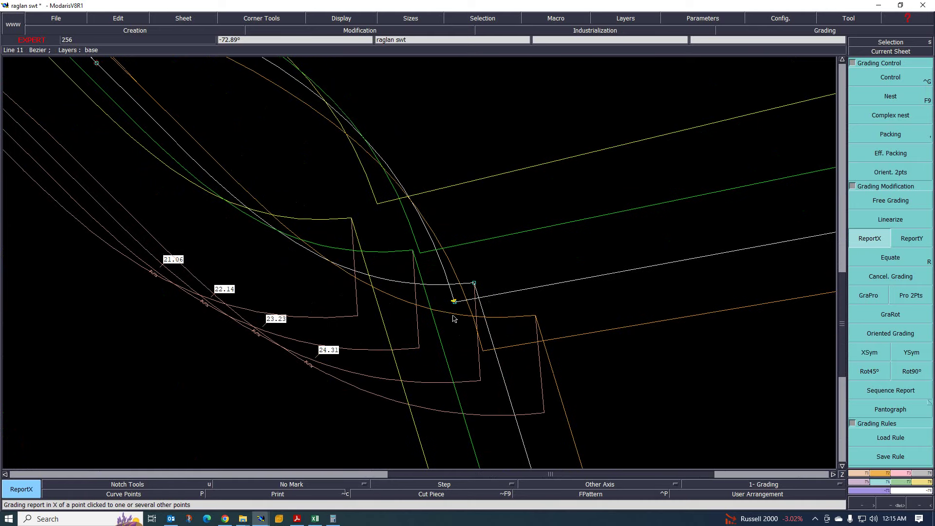
{"action": "scroll", "coordinate": [454, 321], "scroll_direction": "down", "scroll_amount": 1}
{"action": "scroll", "coordinate": [454, 320], "scroll_direction": "up", "scroll_amount": 2}
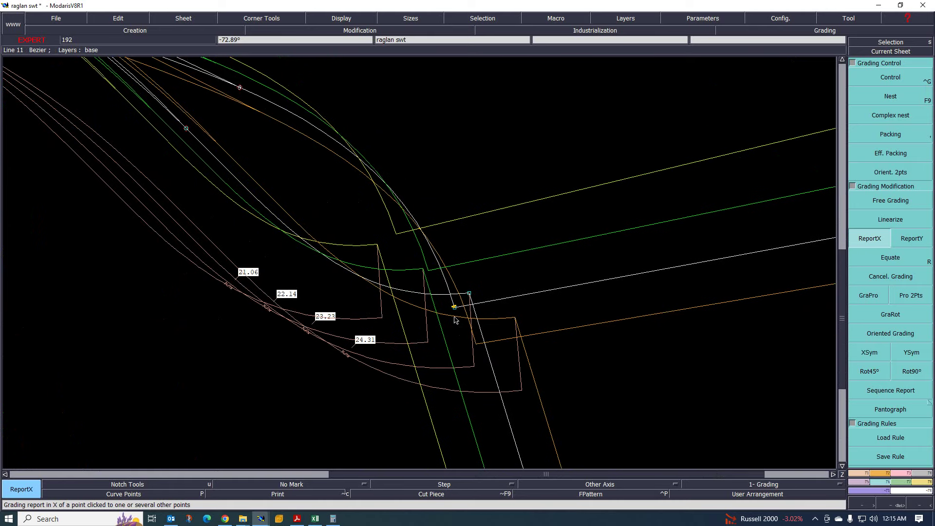
{"action": "scroll", "coordinate": [453, 320], "scroll_direction": "up", "scroll_amount": 2}
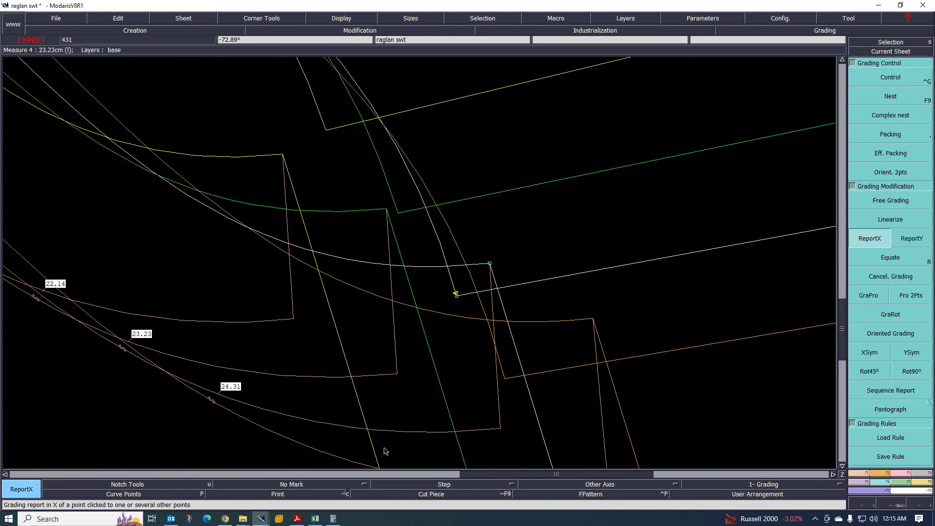
- Show the measurement spreadsheet below the raglan area and hide the graded sizes so only the base size is displayed
{"action": "mouse_move", "coordinate": [261, 519]}
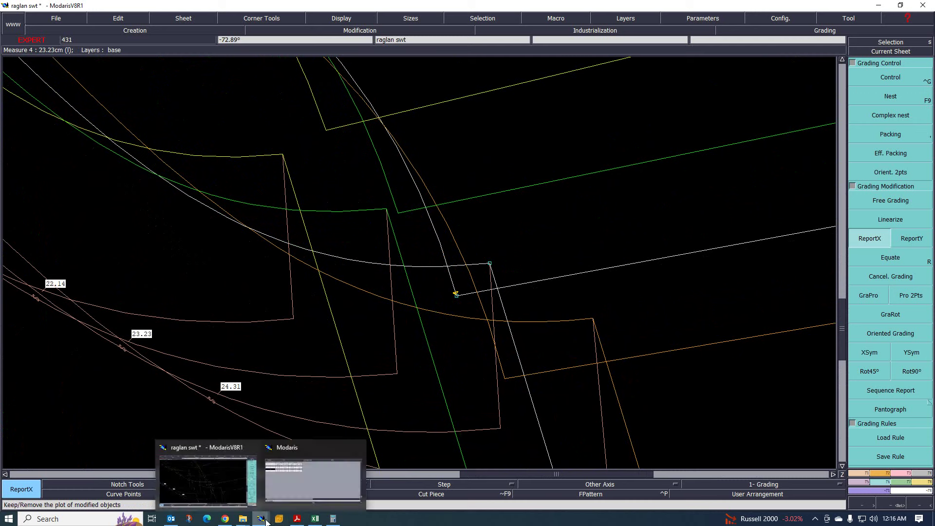
{"action": "left_click", "coordinate": [312, 487]}
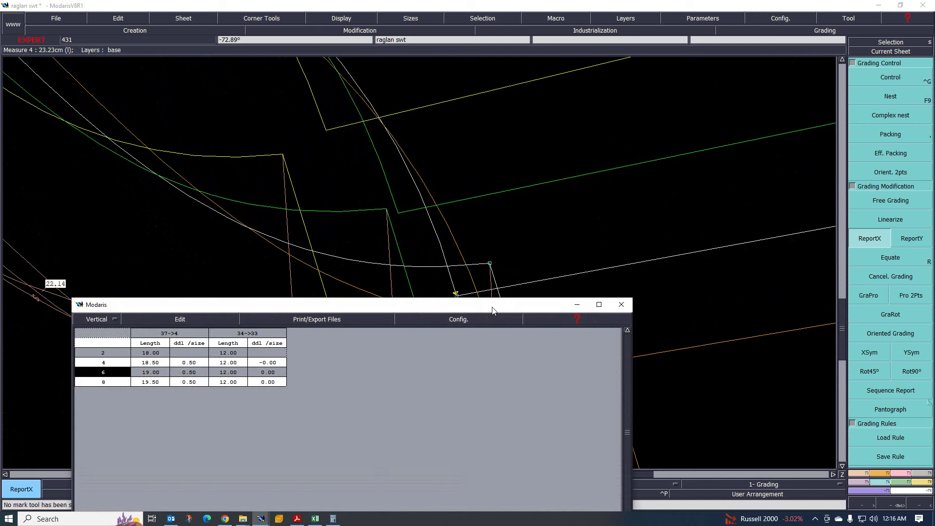
{"action": "left_click_drag", "start_coordinate": [492, 309], "coordinate": [476, 338]}
{"action": "scroll", "coordinate": [519, 267], "scroll_direction": "down", "scroll_amount": 3}
{"action": "scroll", "coordinate": [441, 277], "scroll_direction": "down", "scroll_amount": 4}
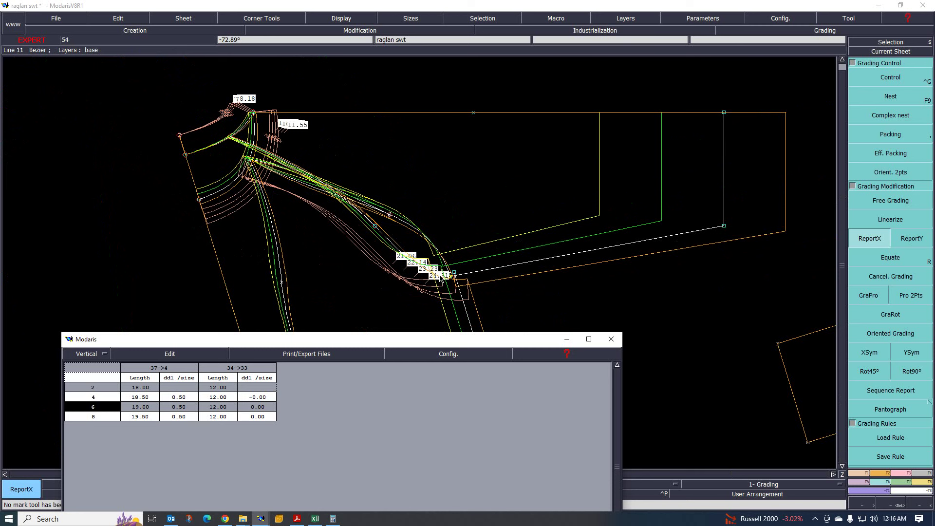
{"action": "key", "text": "F9"}
{"action": "scroll", "coordinate": [445, 276], "scroll_direction": "up", "scroll_amount": 1}
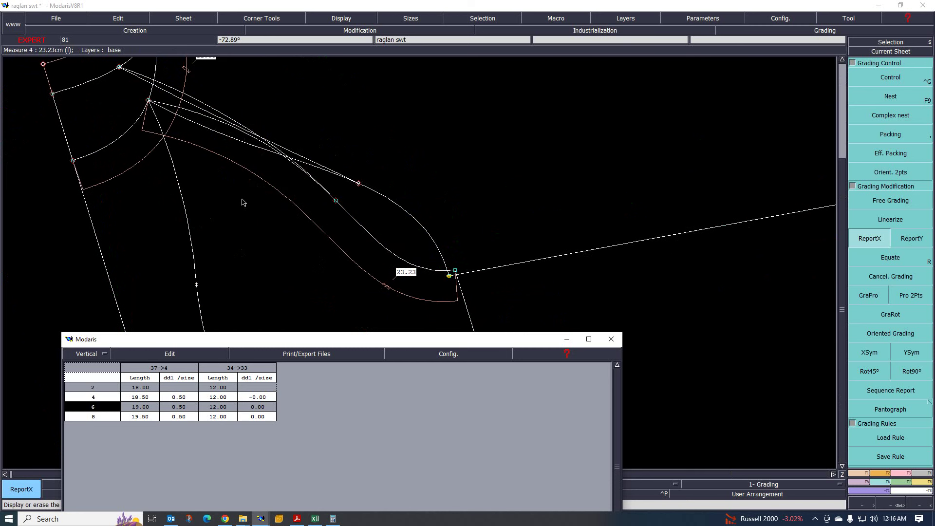
- Measure the body's raglan curve and the sleeve's raglan line with Length, each from the neckline point to its underarm point
{"action": "left_click", "coordinate": [923, 482]}
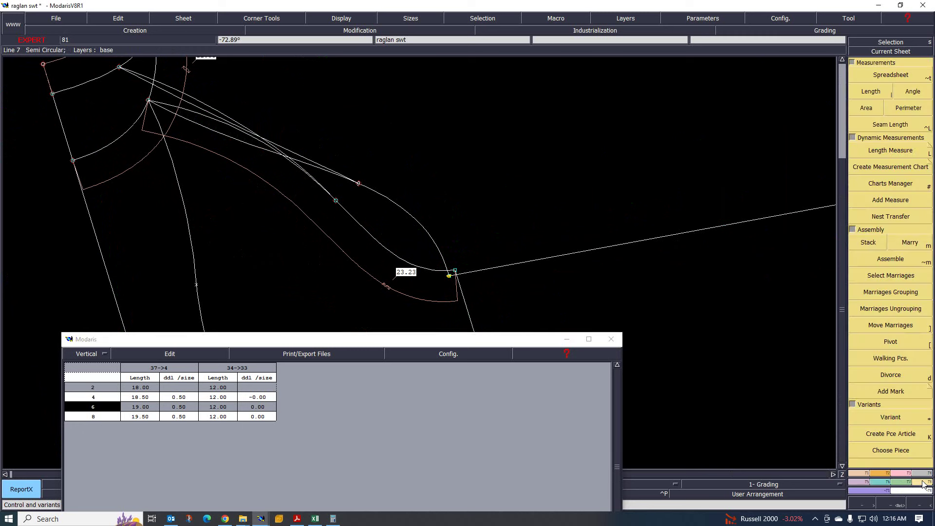
{"action": "left_click", "coordinate": [871, 92]}
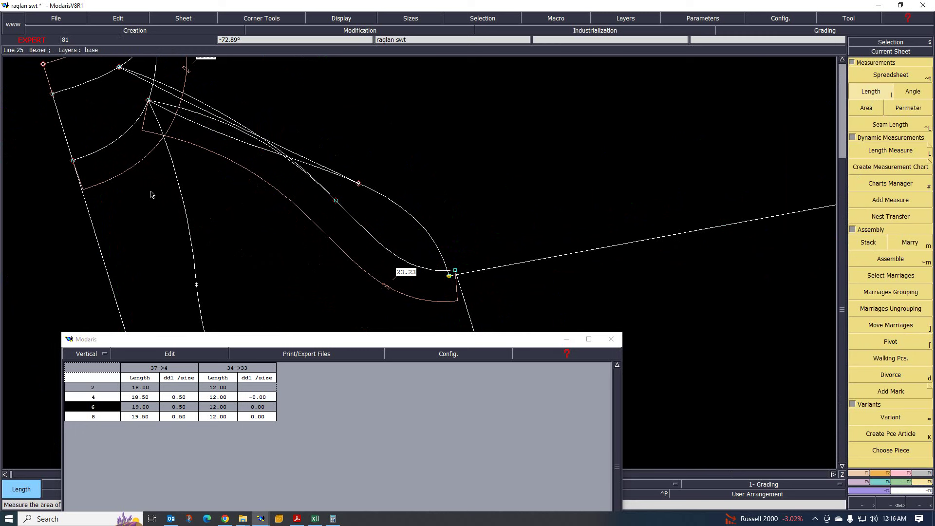
{"action": "left_click", "coordinate": [148, 101]}
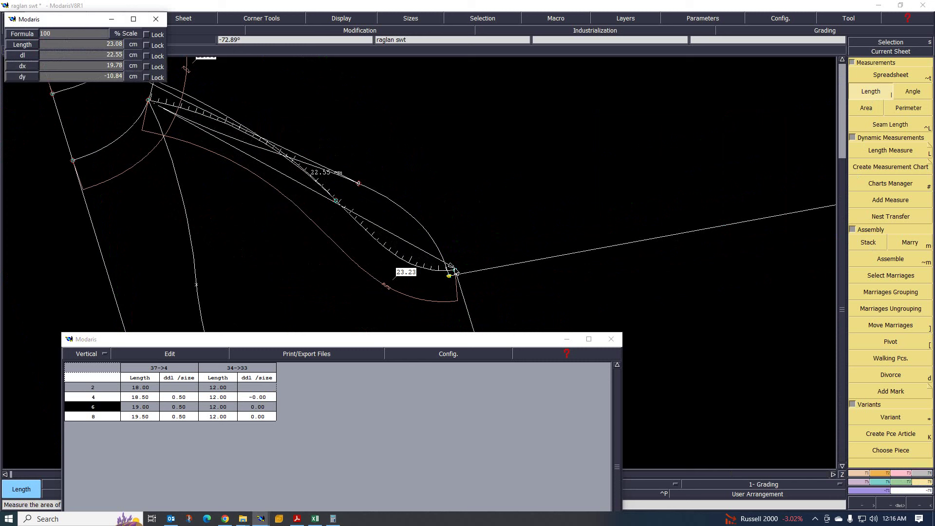
{"action": "left_click", "coordinate": [452, 267]}
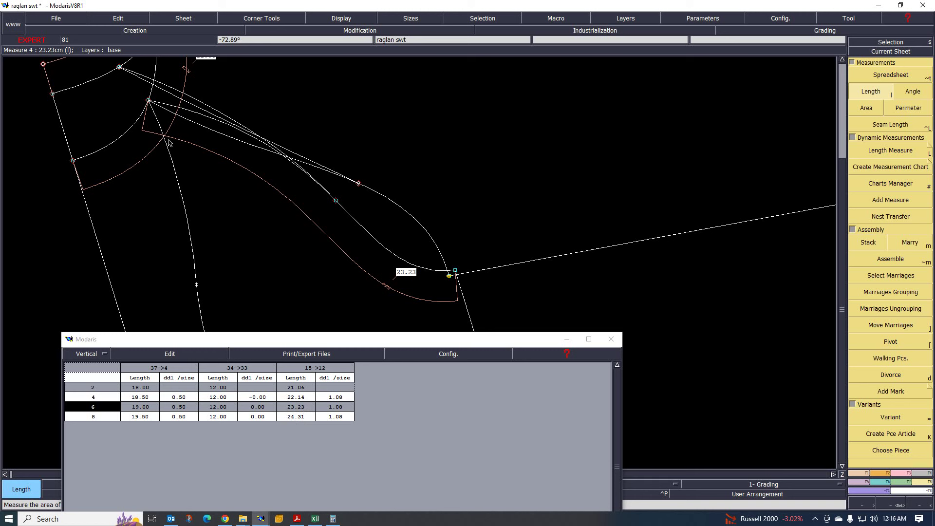
{"action": "left_click", "coordinate": [149, 102]}
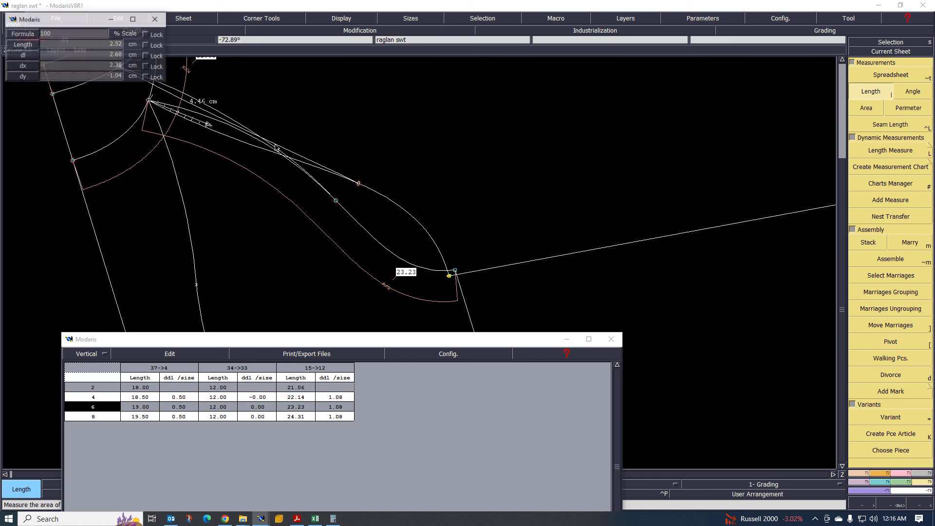
{"action": "left_click", "coordinate": [449, 277]}
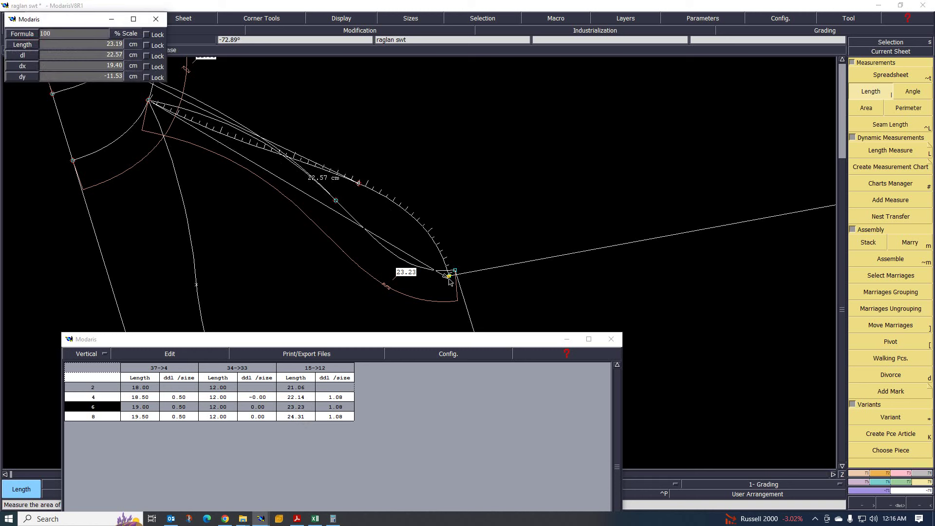